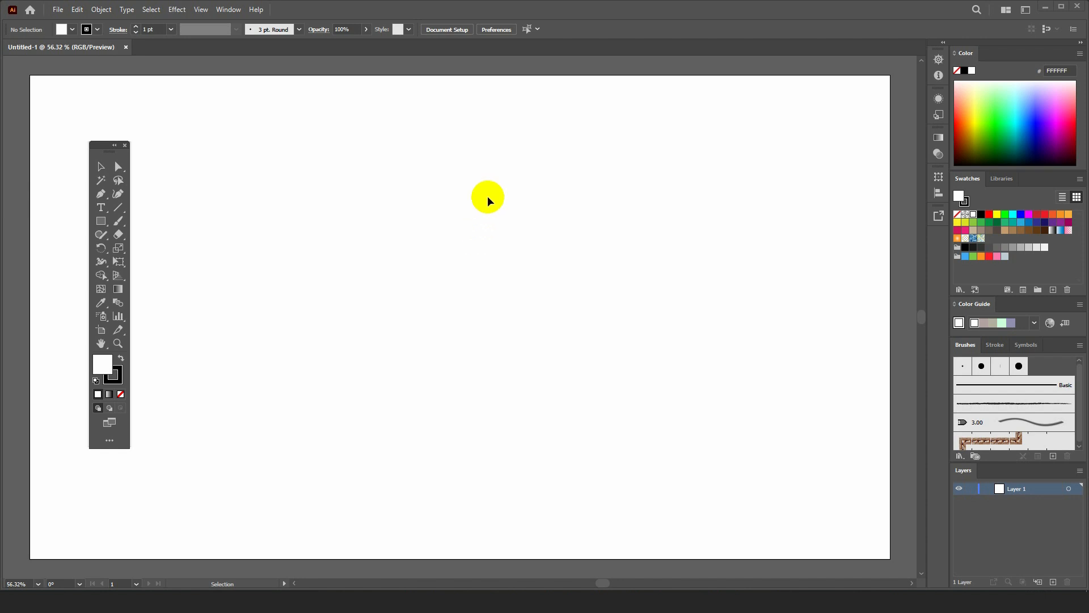
# - Draw a white circle about 664 px in diameter with no stroke, slightly left of the artboard's centre
pyautogui.scroll(-3, 491, 165)
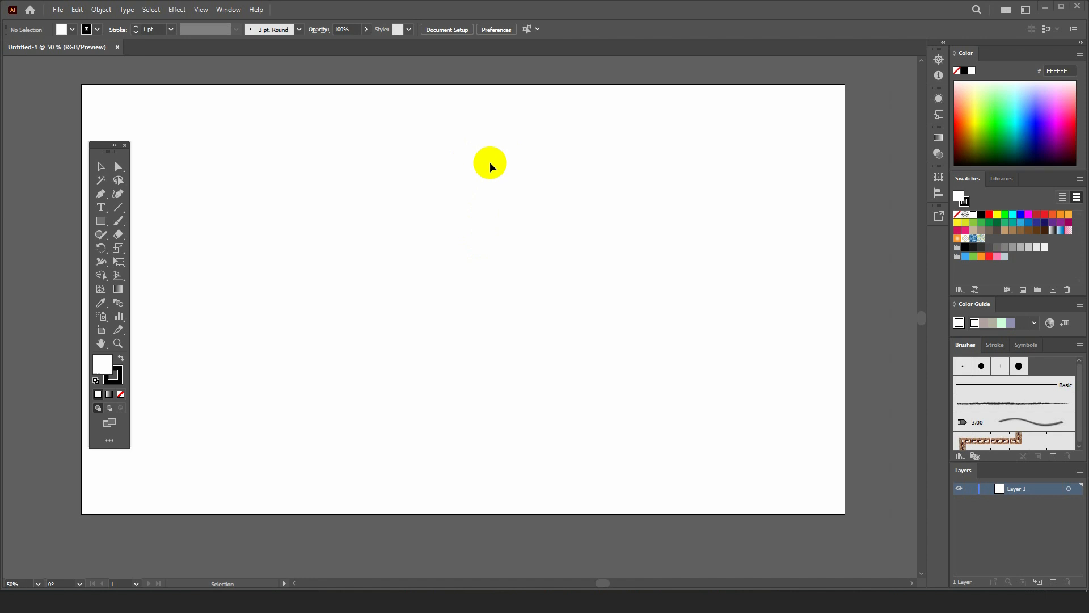
pyautogui.scroll(1, 347, 134)
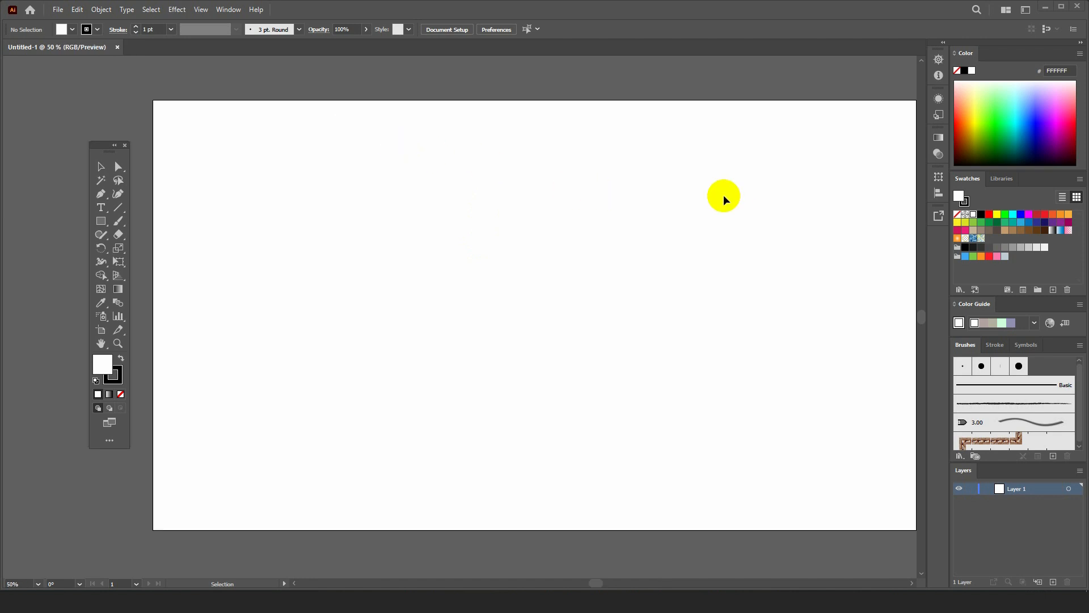
pyautogui.press('space')
pyautogui.moveTo(723, 196); pyautogui.dragTo(690, 191)
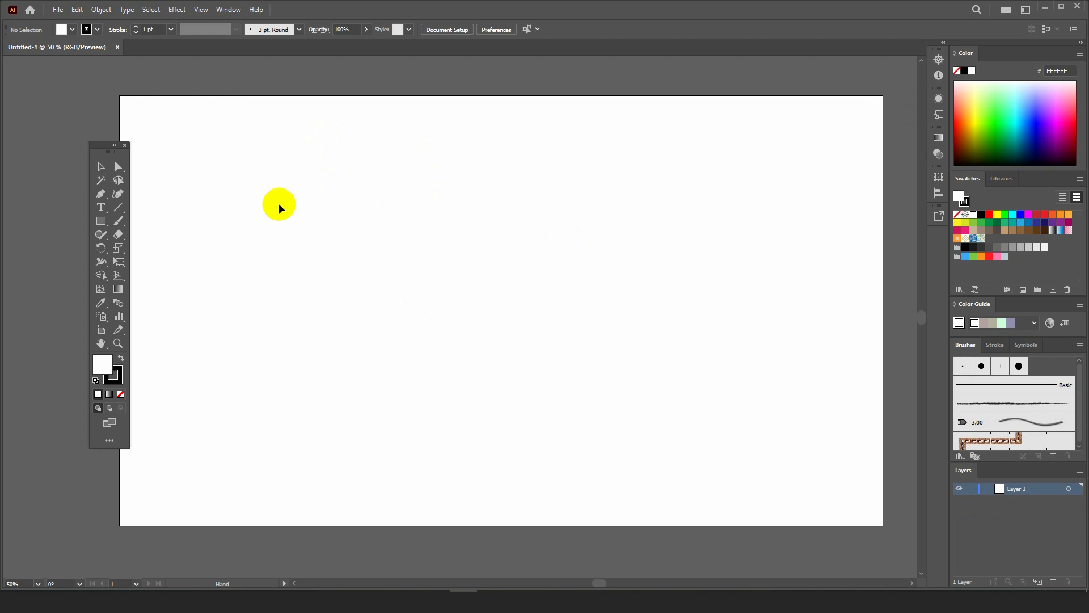
pyautogui.click(114, 375)
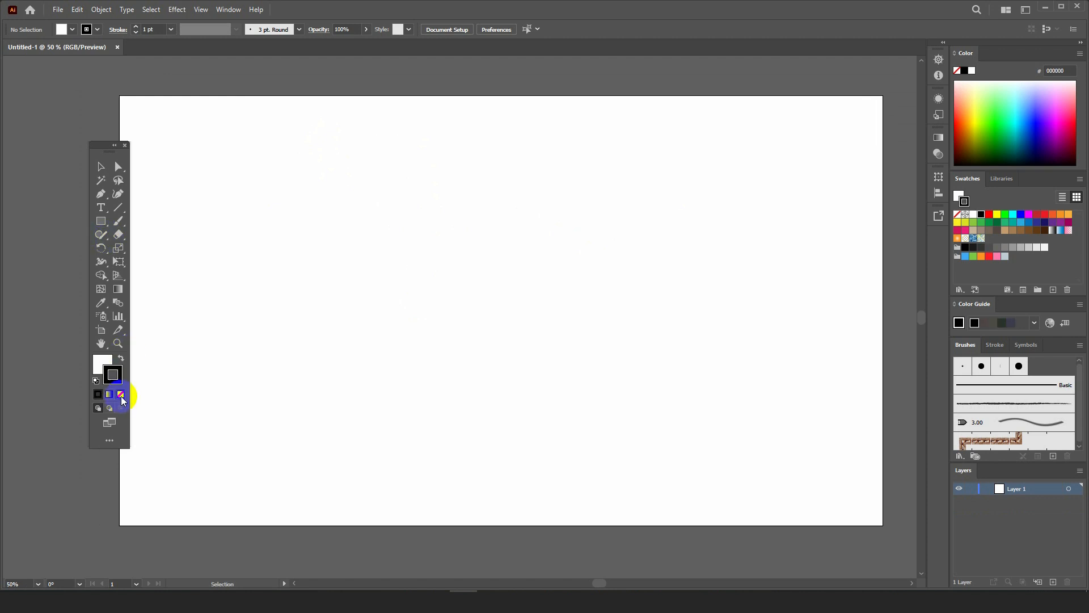
pyautogui.click(121, 395)
pyautogui.click(101, 222)
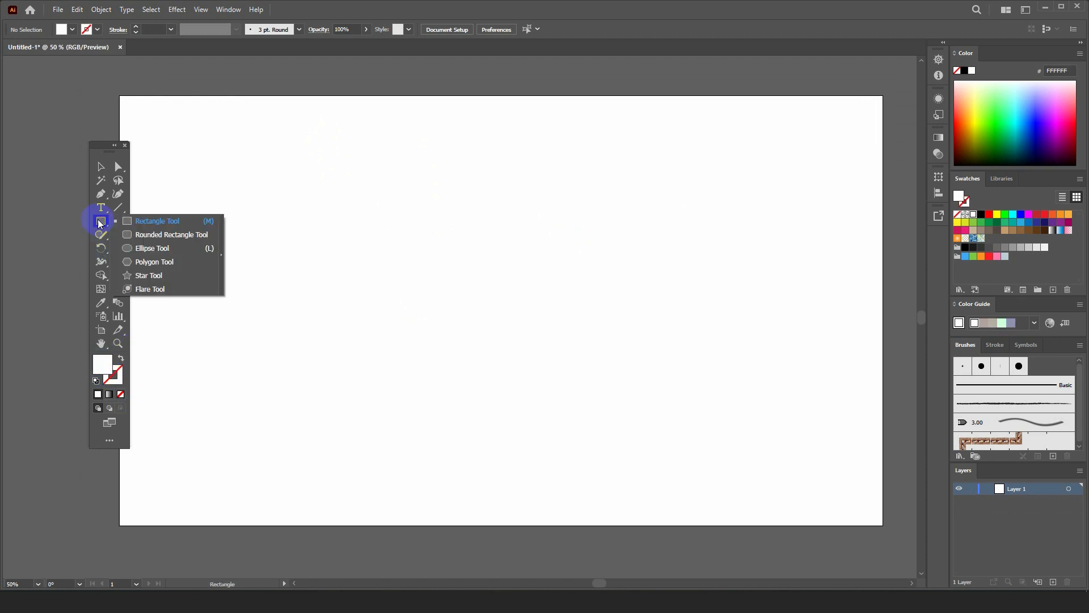
pyautogui.click(161, 248)
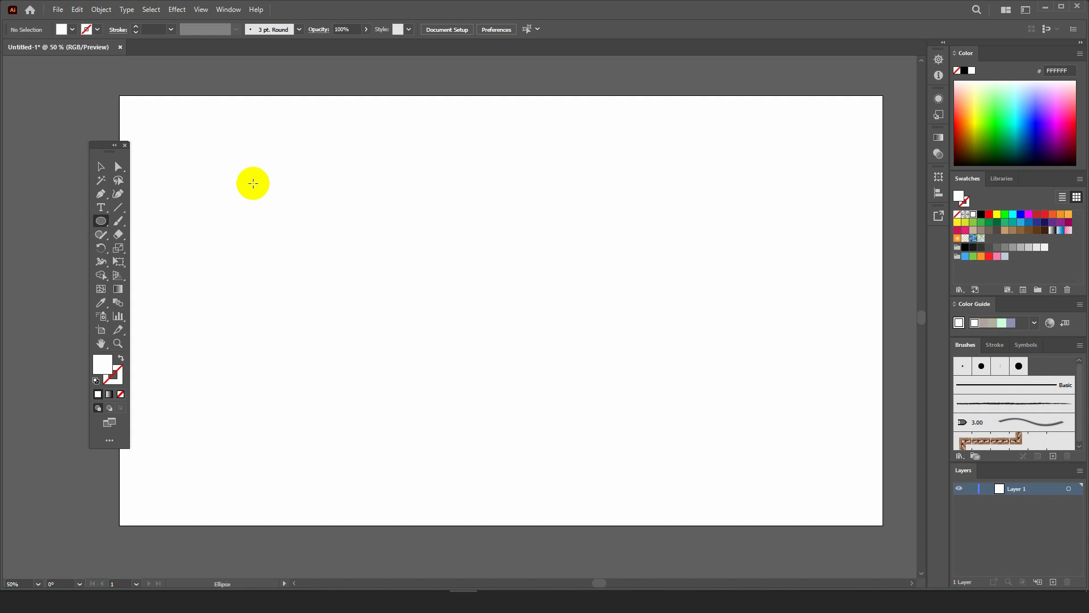
pyautogui.moveTo(253, 183); pyautogui.dragTo(518, 392)
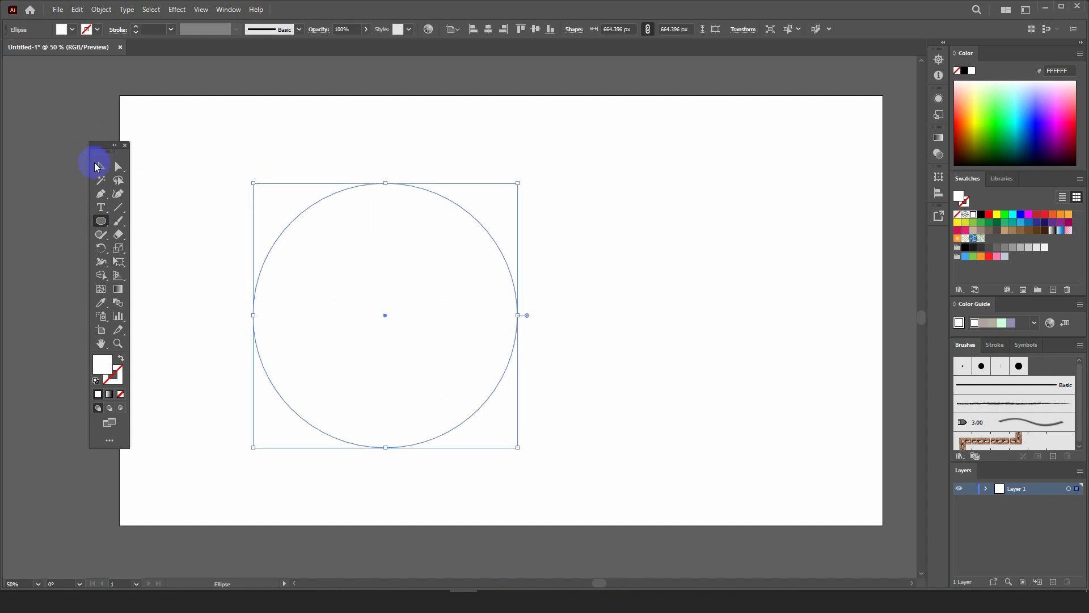
# - Move the circle to the artboard's upper-left area and fill it with bright green 00FF42
pyautogui.click(98, 166)
pyautogui.moveTo(386, 315); pyautogui.dragTo(281, 257)
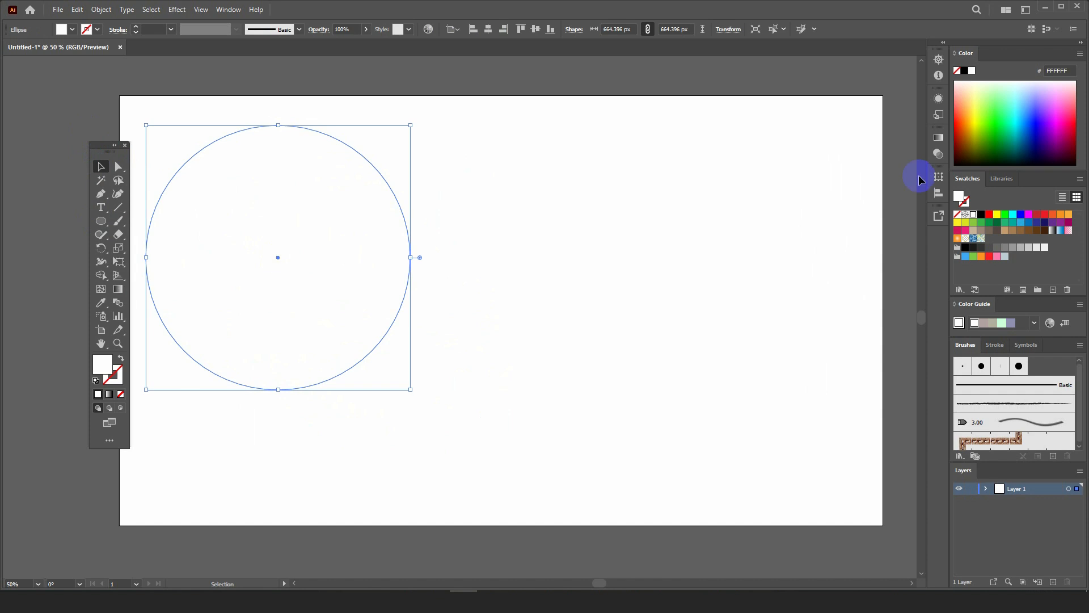
pyautogui.click(998, 122)
pyautogui.click(349, 287)
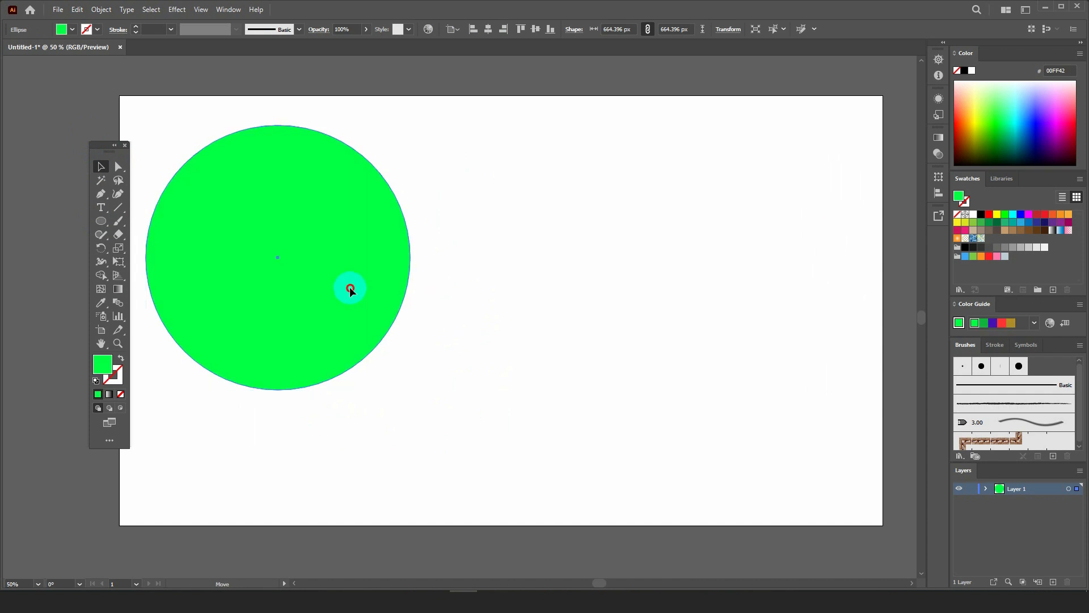
# - Duplicate the green circle, scale the copy to about 411 px, and arrange two such smaller circles overlapping the large one
pyautogui.moveTo(381, 224); pyautogui.dragTo(632, 296)
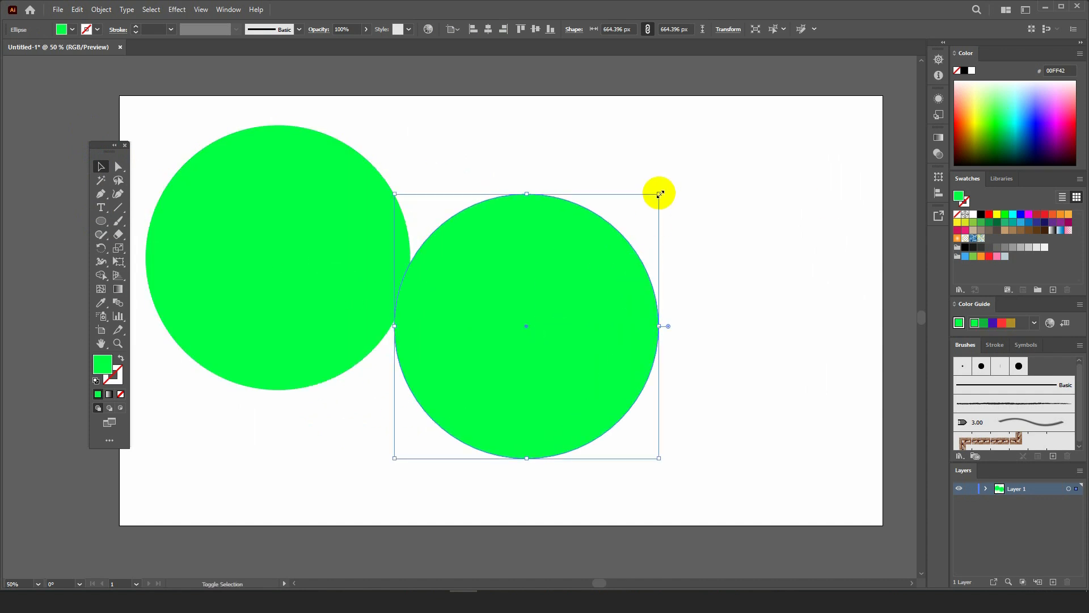
pyautogui.moveTo(660, 193); pyautogui.dragTo(558, 295)
pyautogui.moveTo(500, 391); pyautogui.dragTo(396, 401)
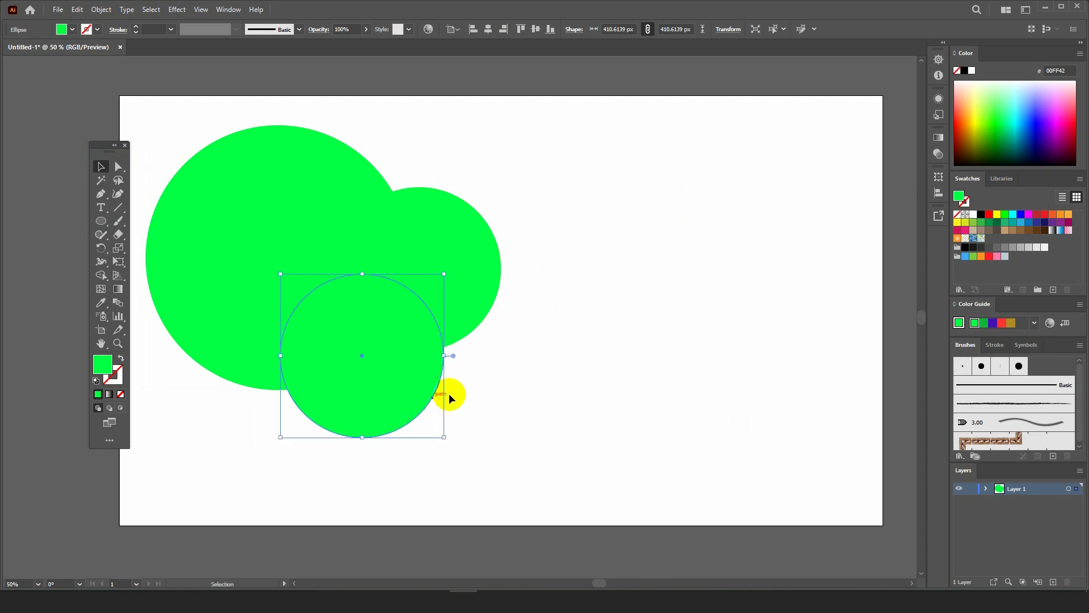
# - Fill the lower small circle with blue and the upper small circle with yellow FFD453
pyautogui.click(1032, 123)
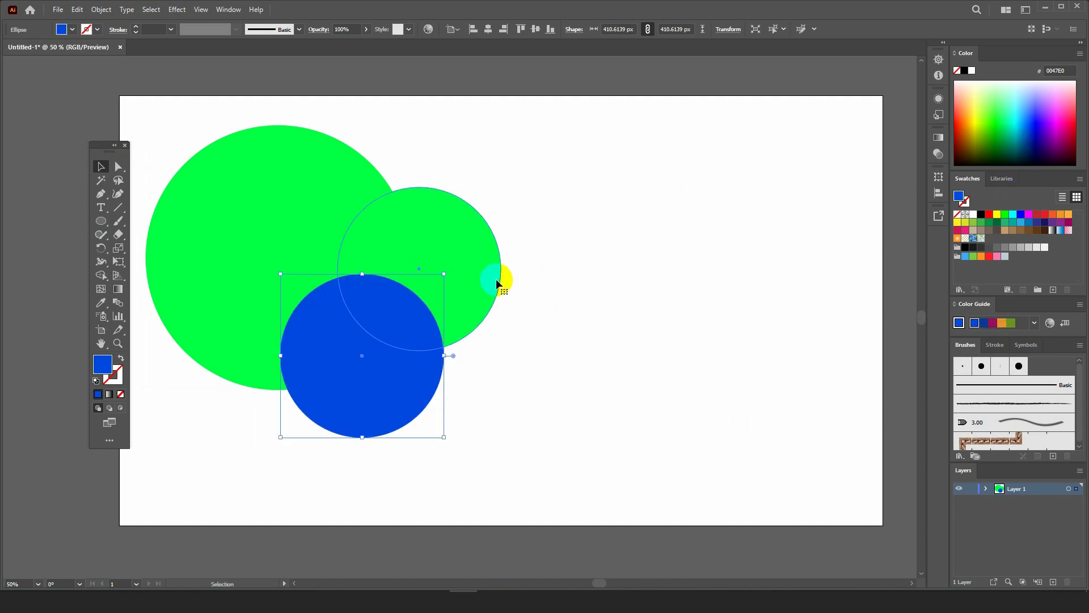
pyautogui.click(496, 278)
pyautogui.click(984, 110)
pyautogui.click(566, 259)
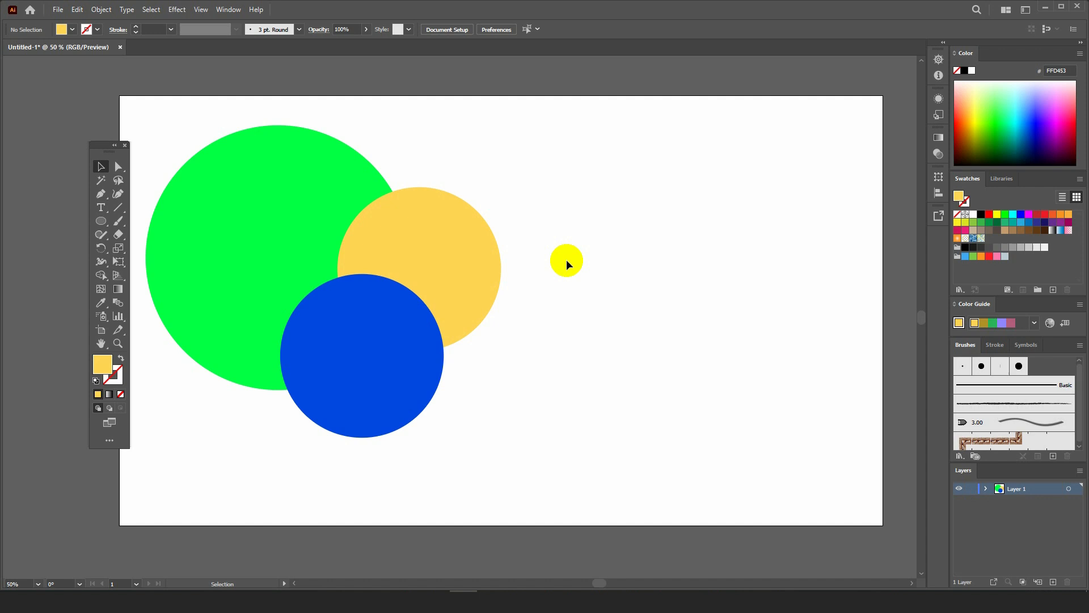
# - Scale the yellow circle down to about 328 px and centre it vertically on the large green circle, overlapping its right edge
pyautogui.click(456, 261)
pyautogui.moveTo(499, 185); pyautogui.dragTo(472, 199)
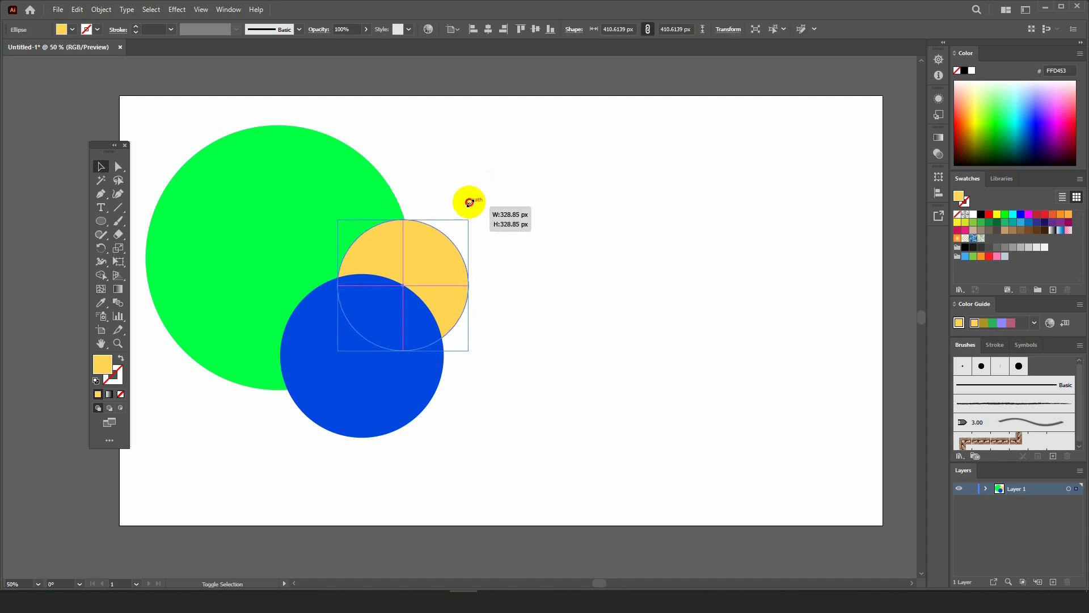
pyautogui.moveTo(436, 262); pyautogui.dragTo(447, 234)
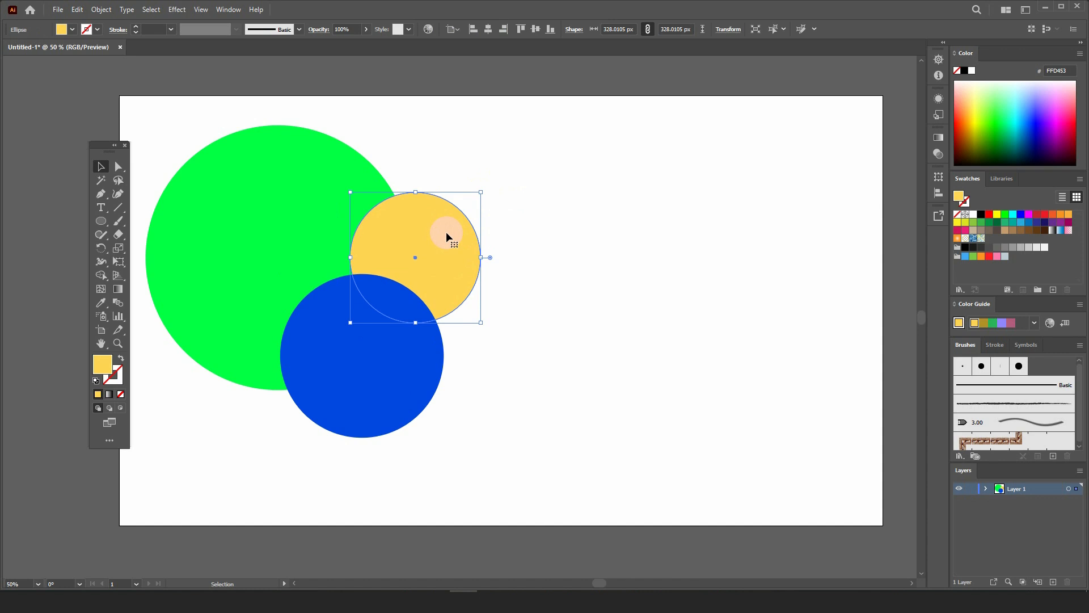
pyautogui.moveTo(430, 257); pyautogui.dragTo(436, 257)
pyautogui.click(590, 270)
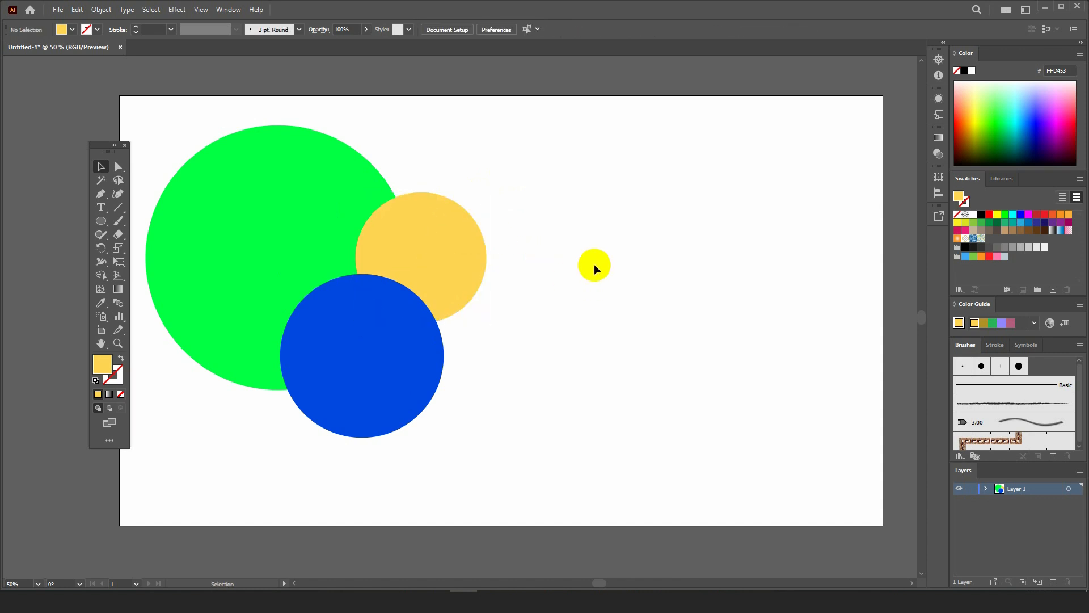
# - Move the floating toolbar away from the circles to the empty right part of the artboard
pyautogui.moveTo(111, 150); pyautogui.dragTo(784, 159)
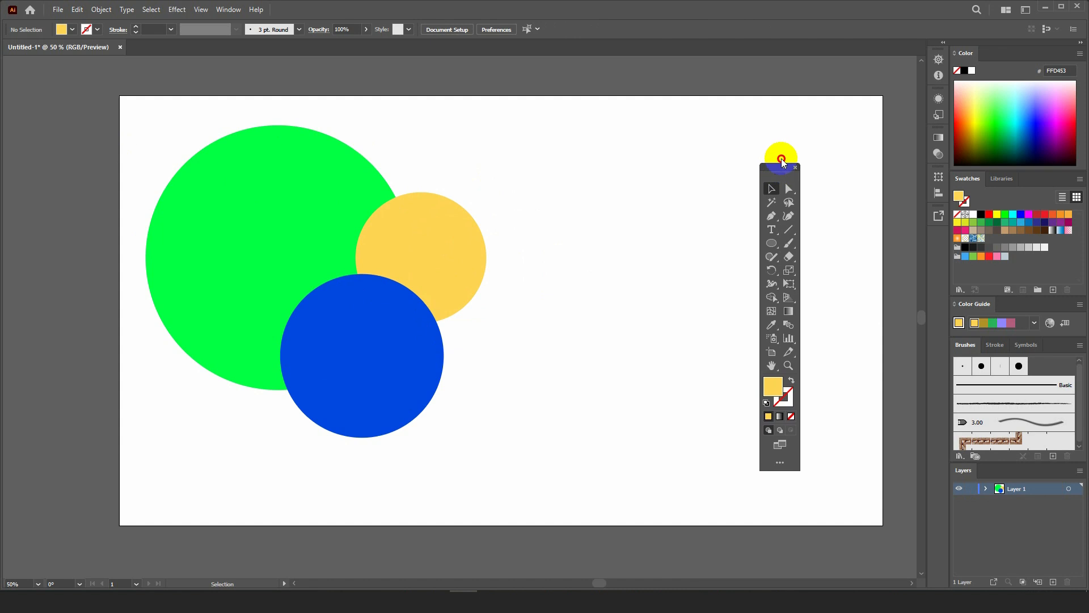
pyautogui.click(268, 172)
pyautogui.click(585, 263)
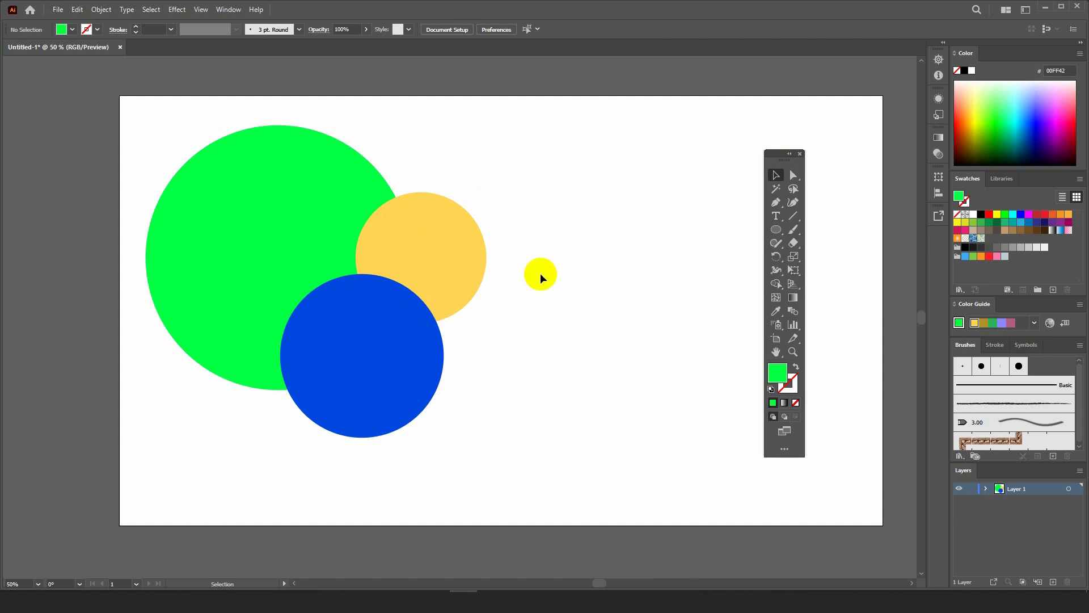
pyautogui.click(358, 170)
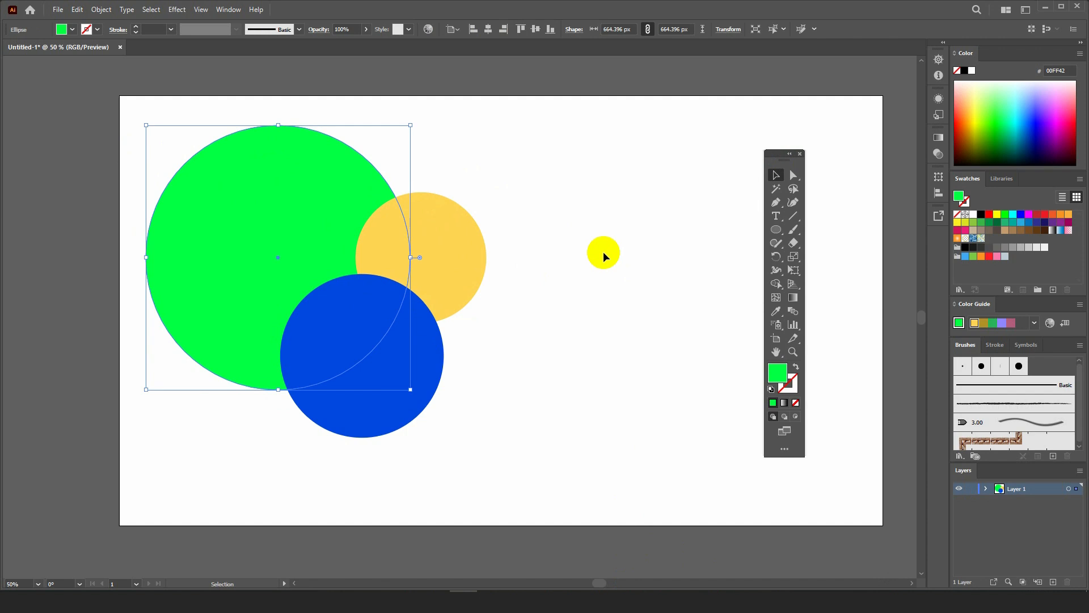
pyautogui.click(603, 250)
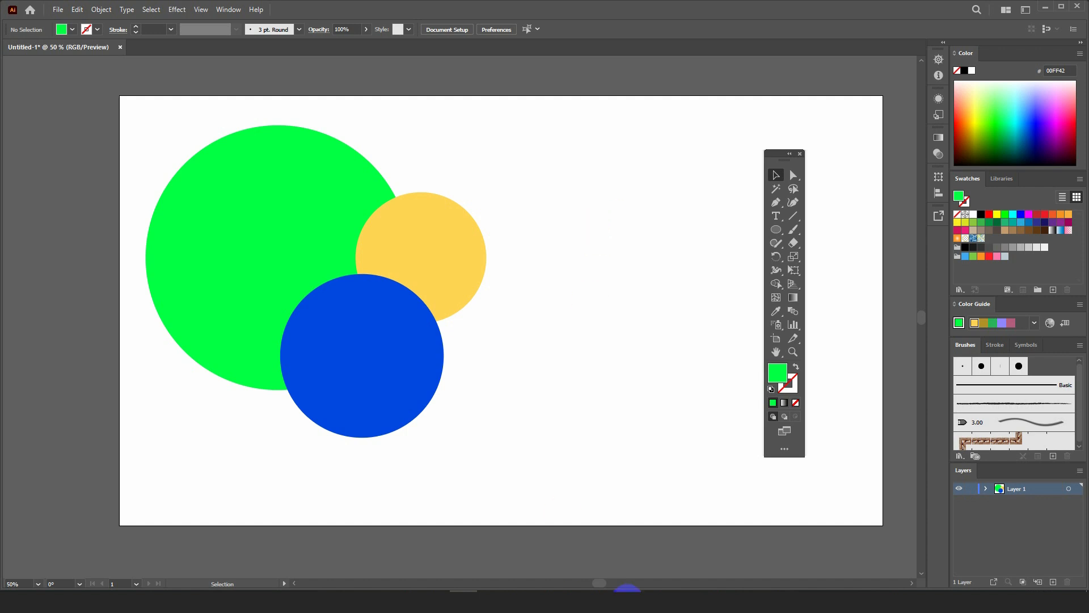
# - Switch to Chrome and search Google Images for "food flyer" in a new tab
pyautogui.moveTo(575, 565)
pyautogui.click(570, 545)
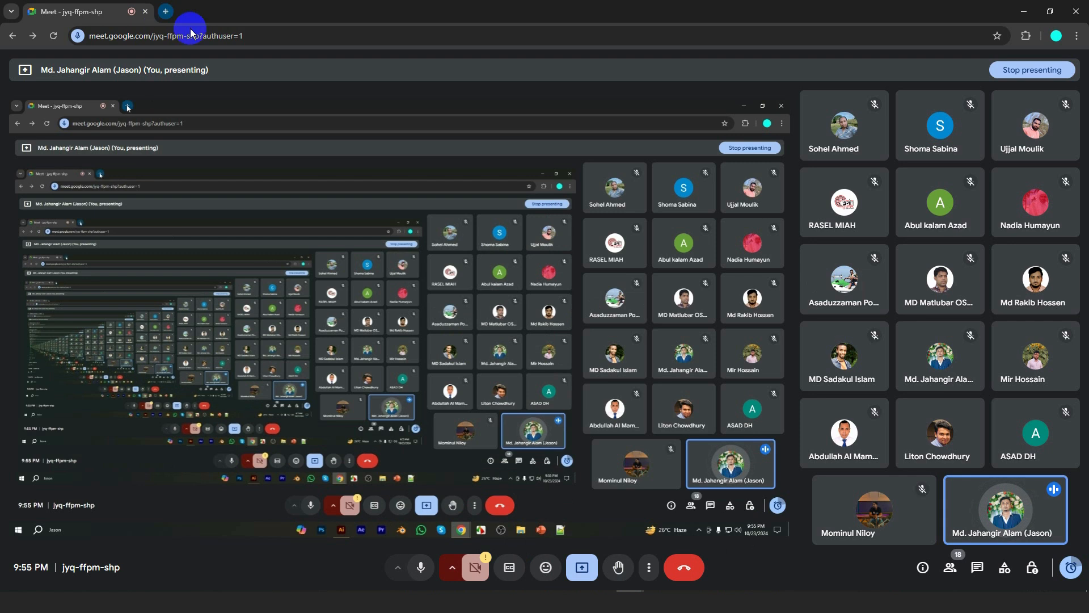
pyautogui.click(165, 12)
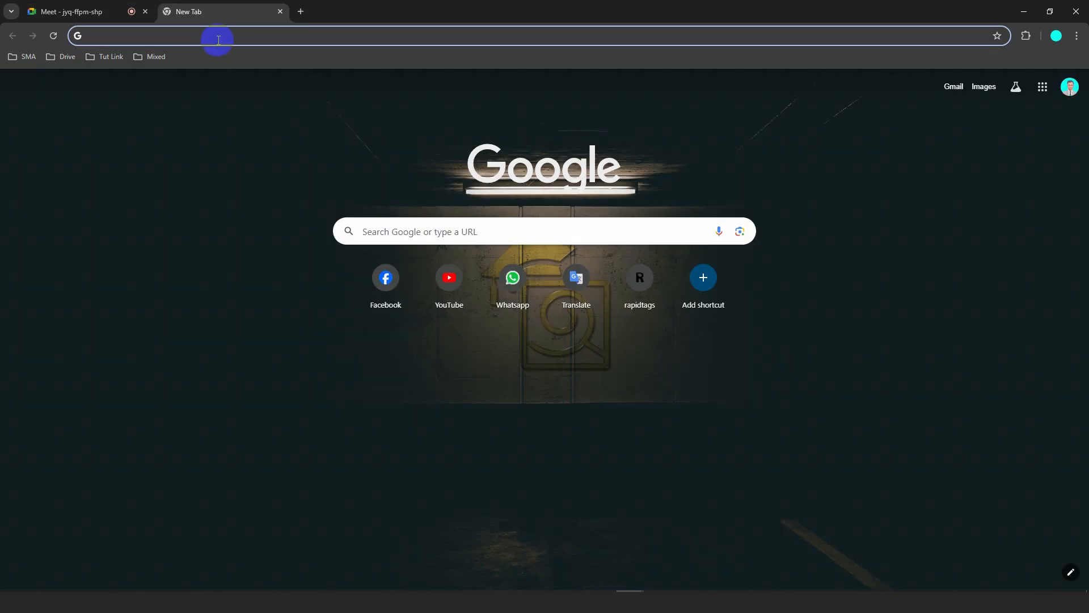
pyautogui.write('food flk')
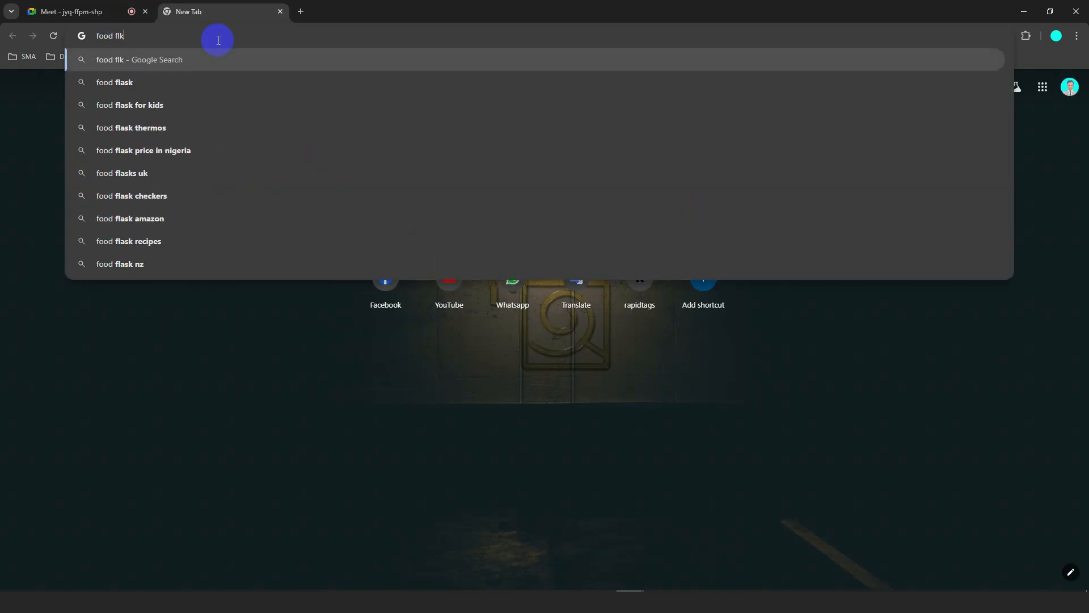
pyautogui.press('BackSpace')
pyautogui.press('BackSpace')
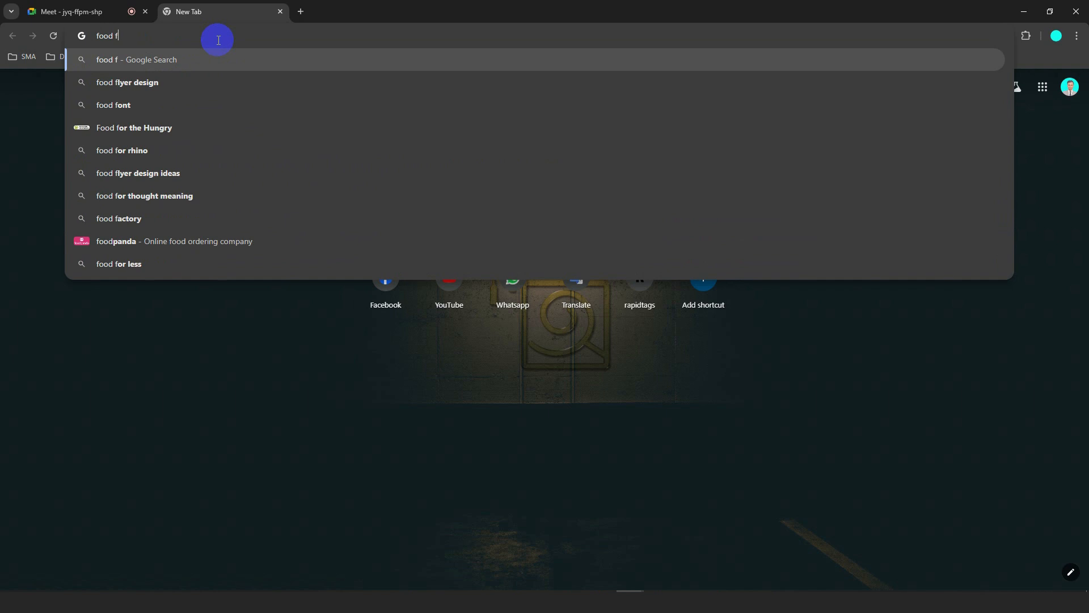
pyautogui.write('lyer')
pyautogui.press('Return')
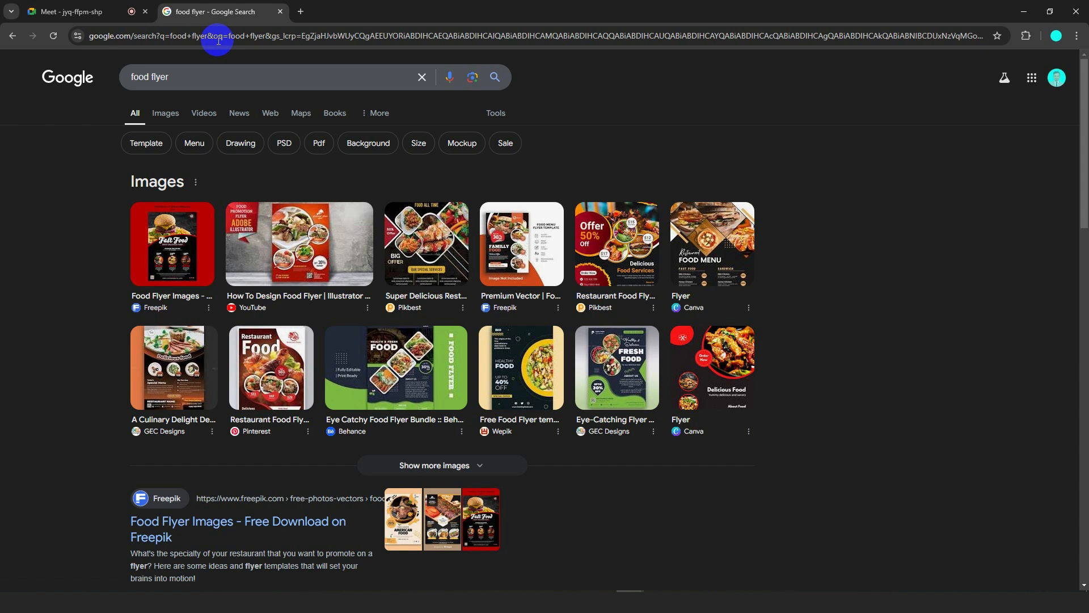
pyautogui.click(162, 113)
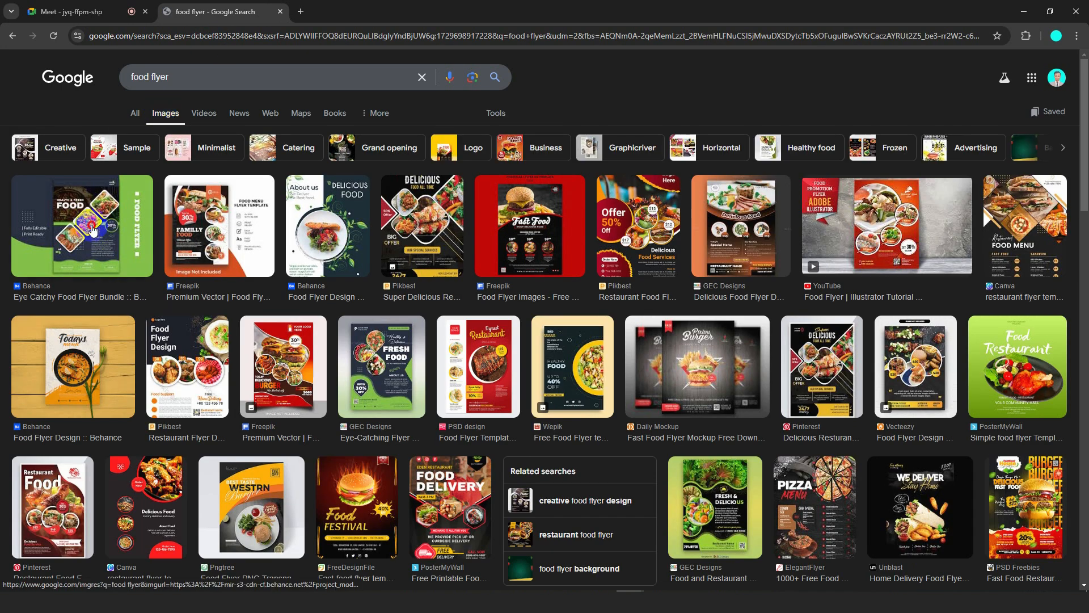
# - Preview the green Eye Catchy Food Flyer Bundle and the "Todays menu" flyer, and copy the "Todays menu" image
pyautogui.click(93, 230)
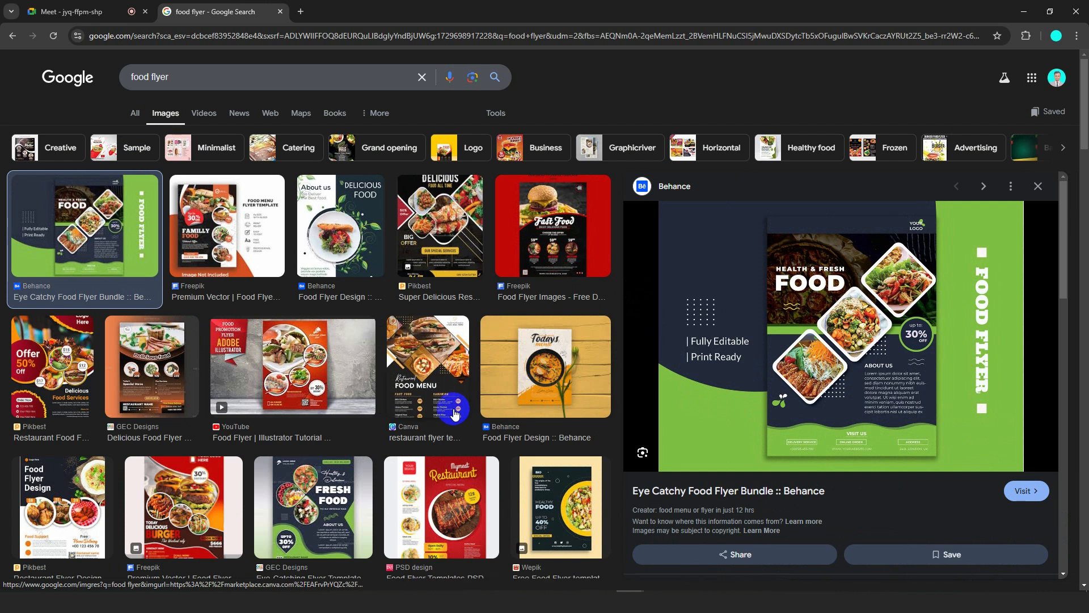
pyautogui.click(636, 392)
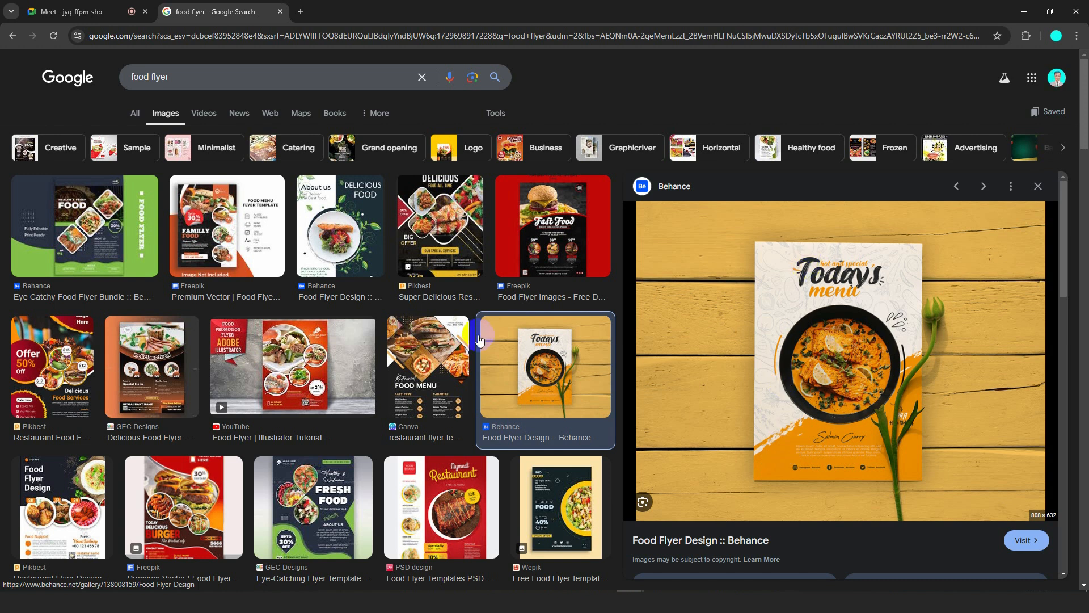
pyautogui.scroll(-2, 391, 316)
pyautogui.rightClick(806, 252)
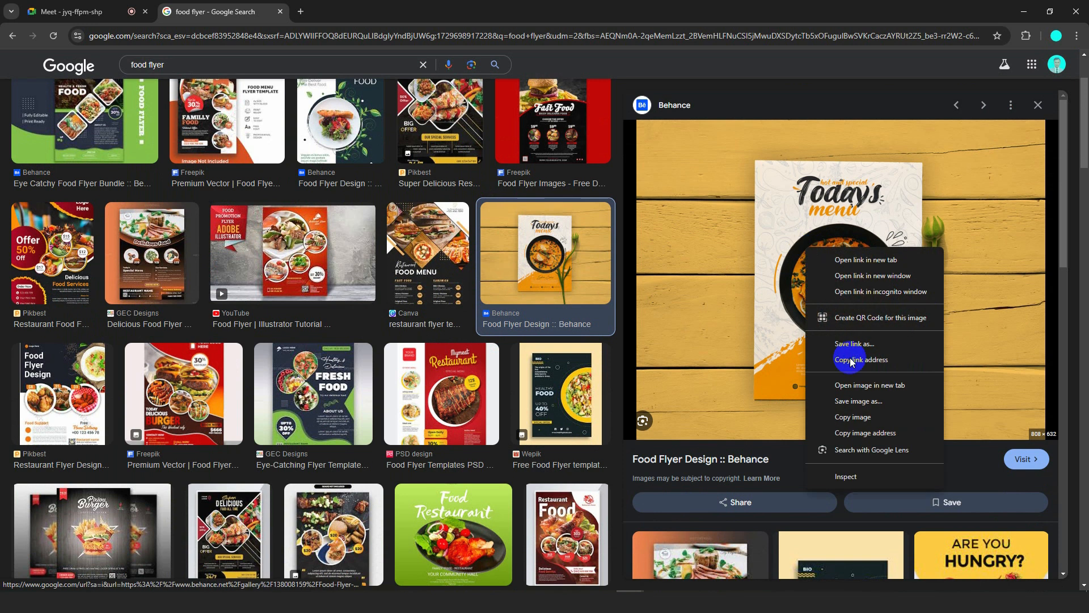
pyautogui.click(842, 420)
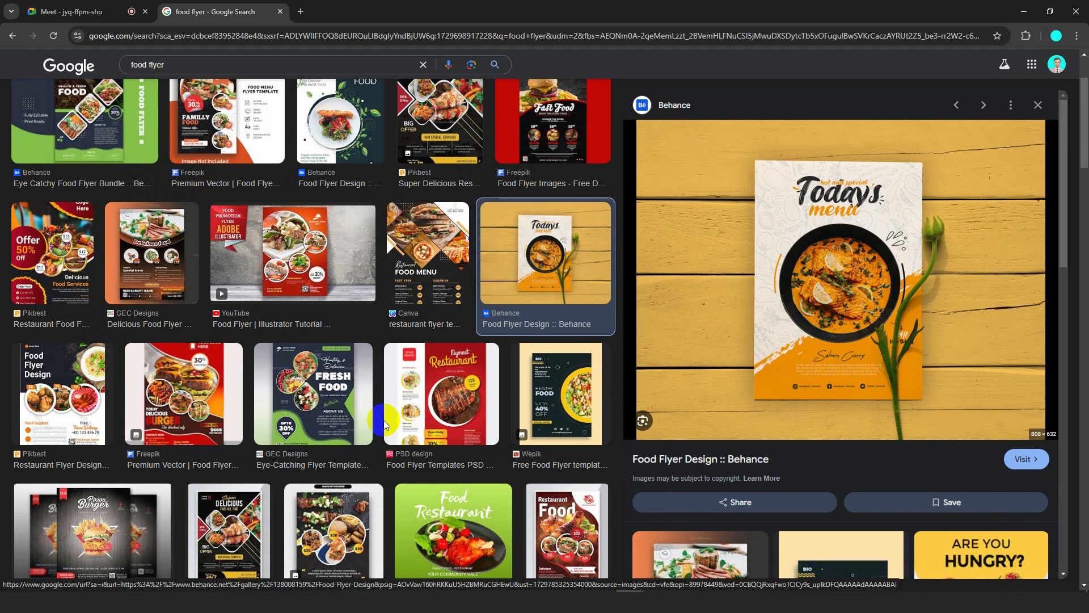
# - Compare the red burger flyer, the "Todays menu" flyer and the Illustrator tutorial flyer, and browse further food flyer results
pyautogui.click(198, 391)
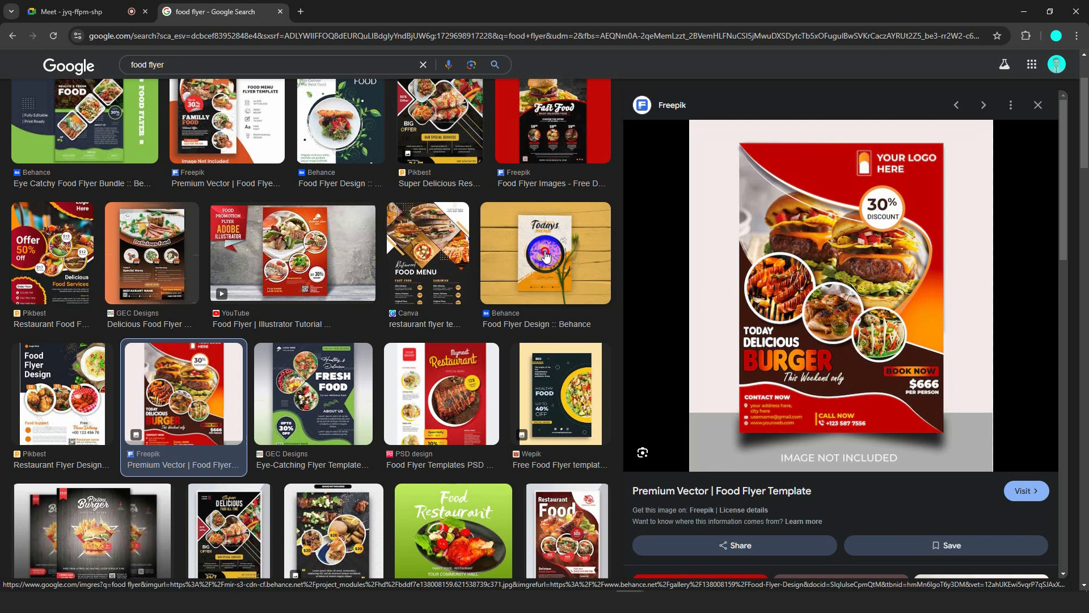
pyautogui.click(544, 255)
pyautogui.click(280, 233)
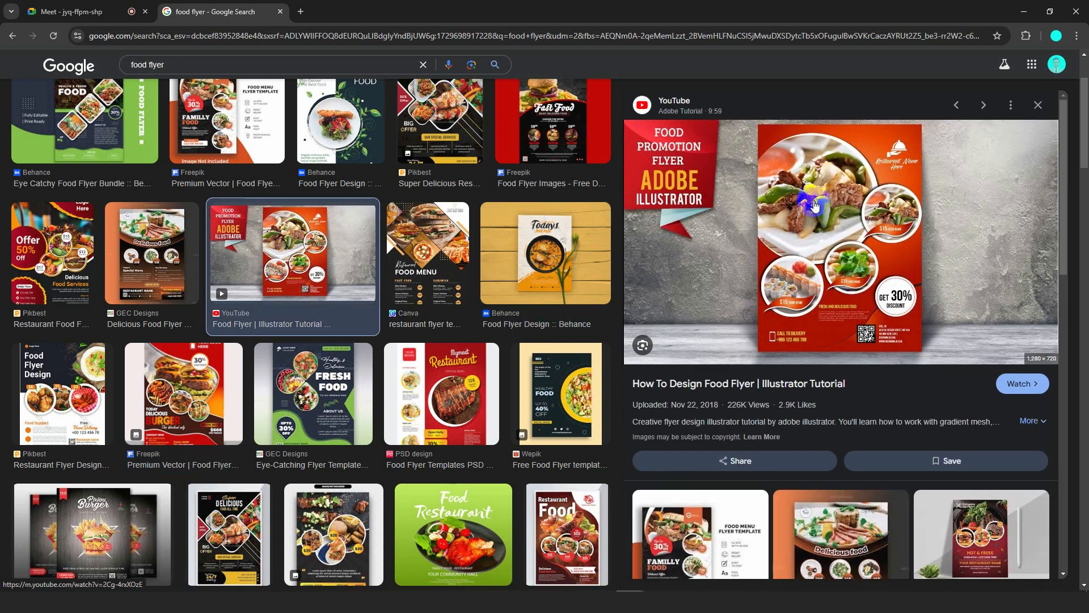
pyautogui.scroll(-7, 236, 316)
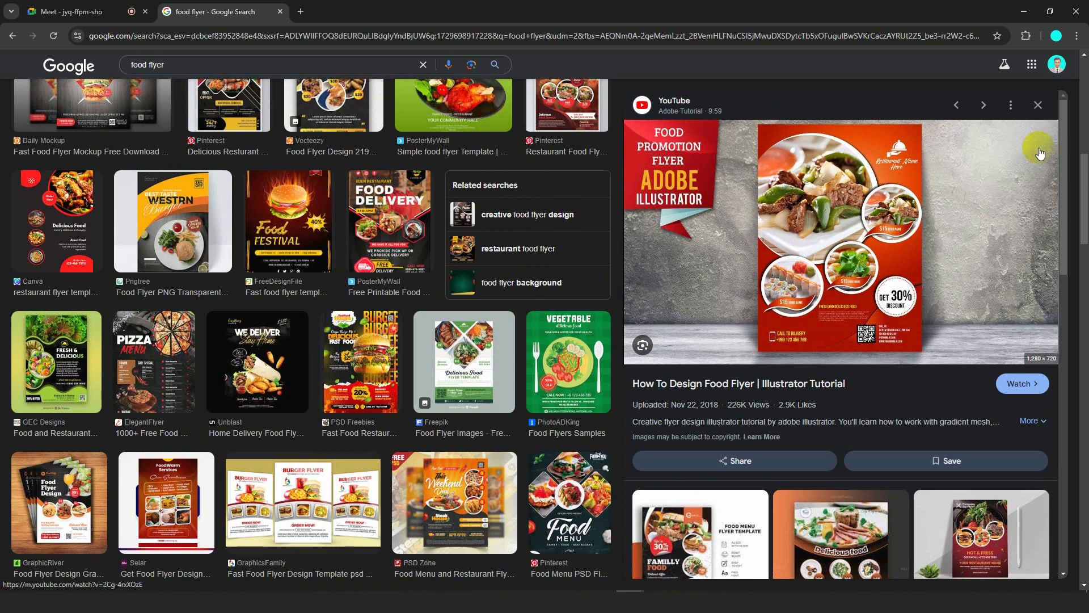
pyautogui.click(1037, 105)
pyautogui.scroll(-5, 442, 429)
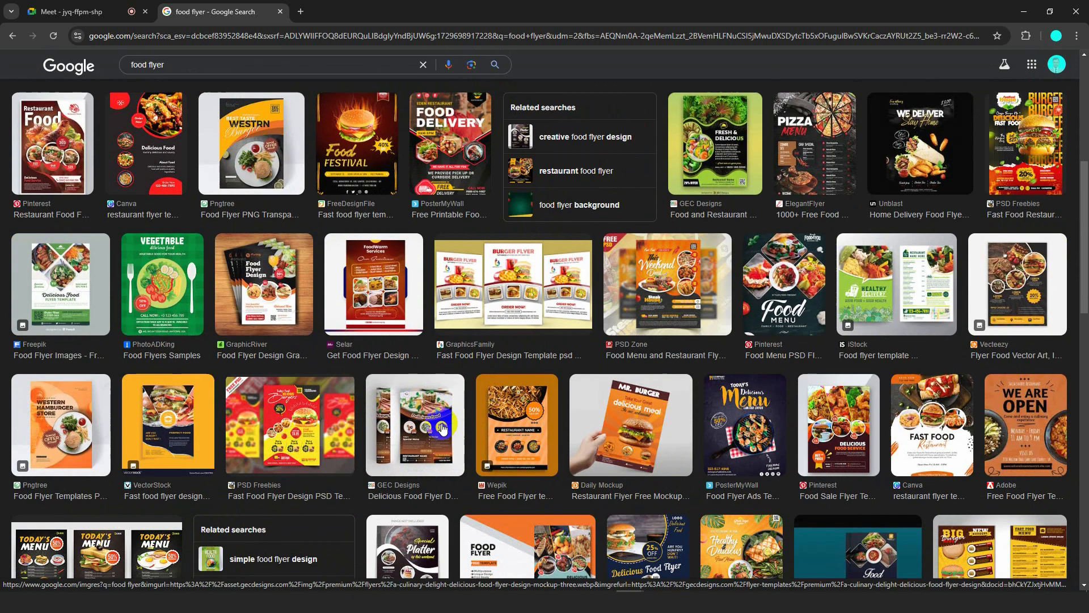
pyautogui.scroll(-2, 443, 429)
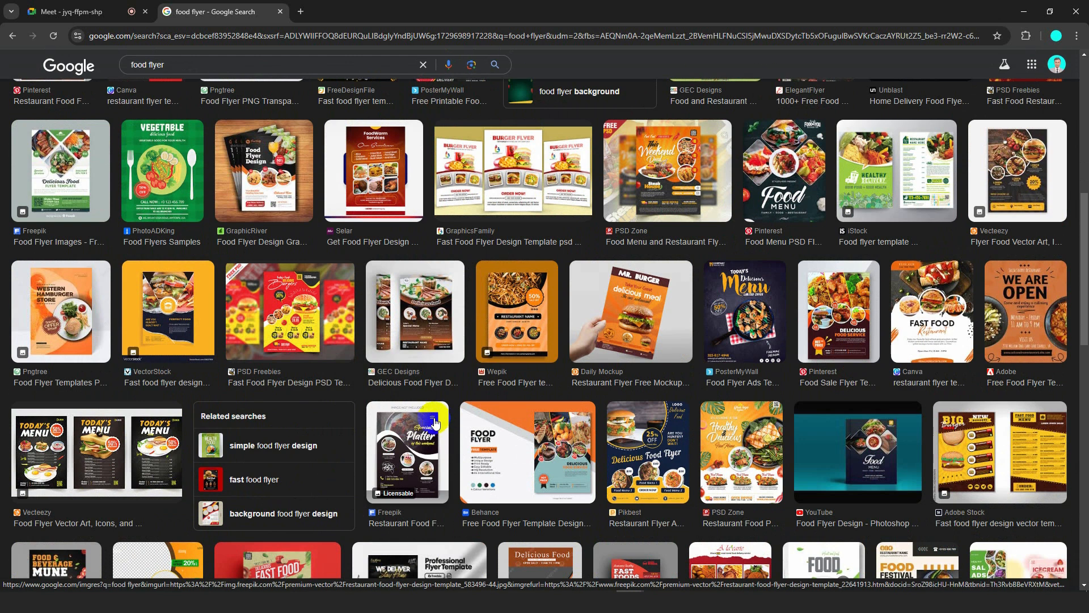
# - Preview the green "Delicious Food" flyer template from Freepik and browse further food flyer results for circular image layouts
pyautogui.click(71, 165)
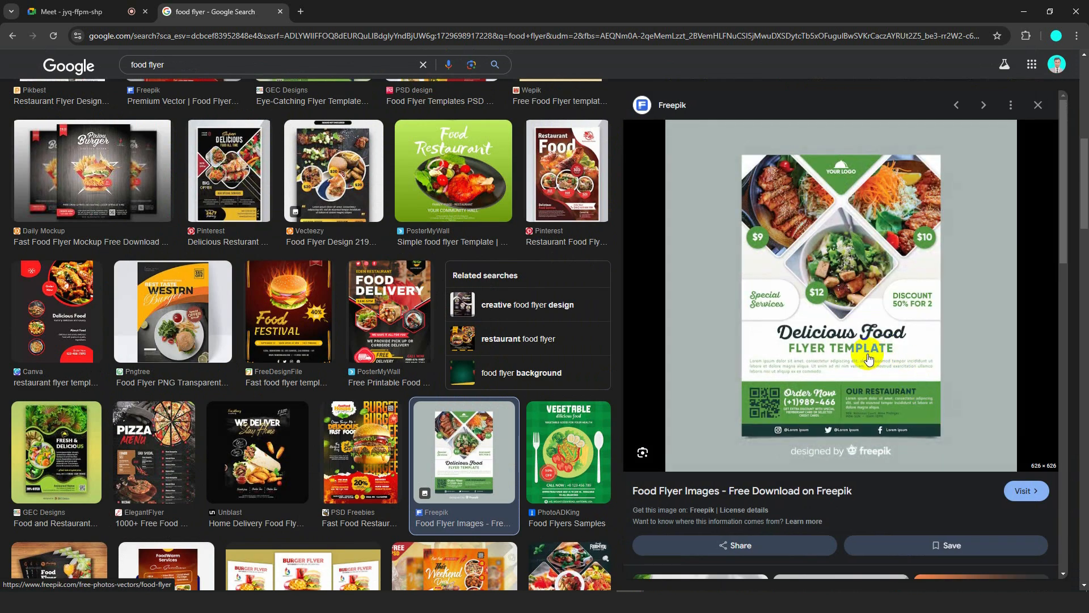
pyautogui.scroll(-5, 488, 243)
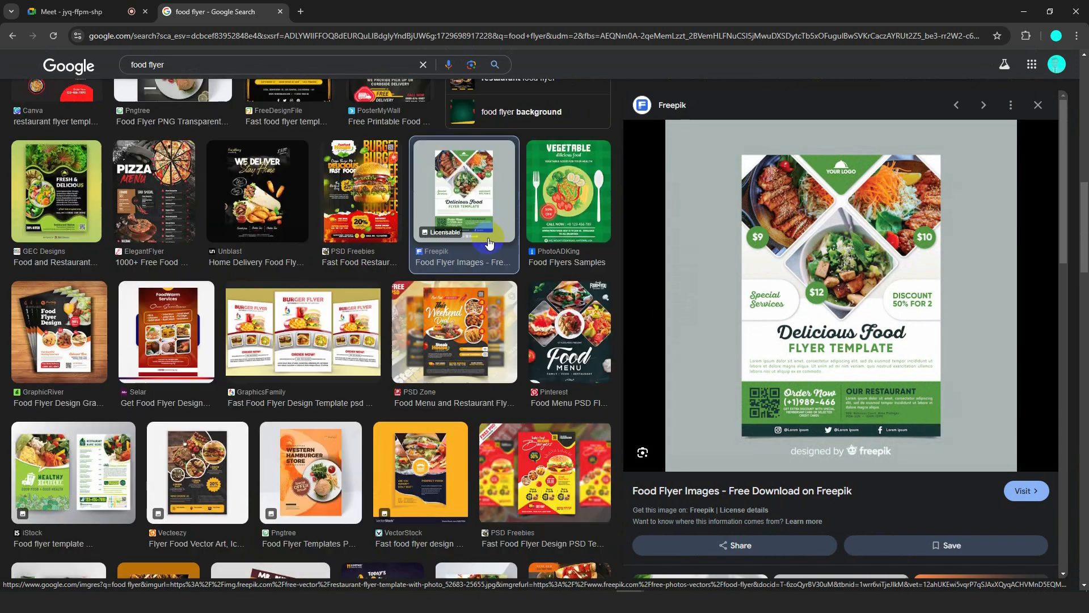
pyautogui.scroll(-4, 489, 242)
pyautogui.scroll(-3, 472, 243)
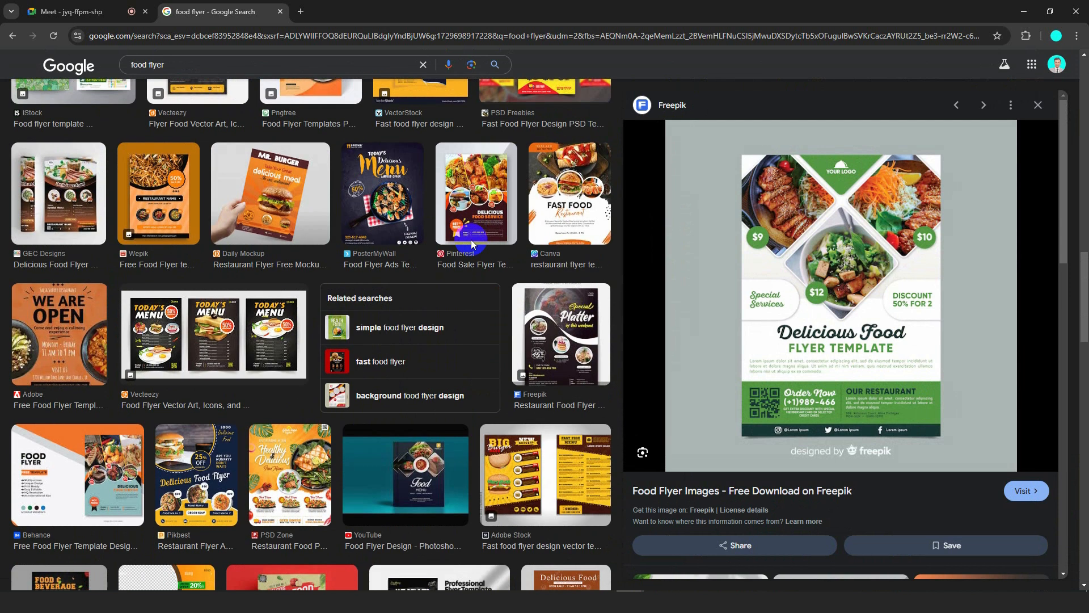
pyautogui.scroll(-7, 470, 239)
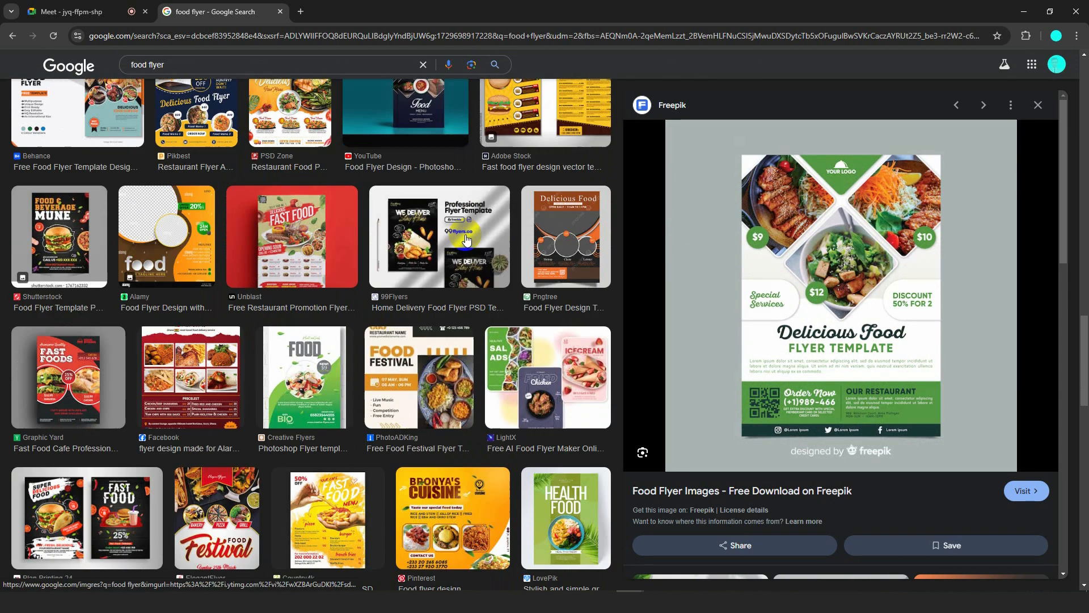
pyautogui.scroll(-3, 465, 240)
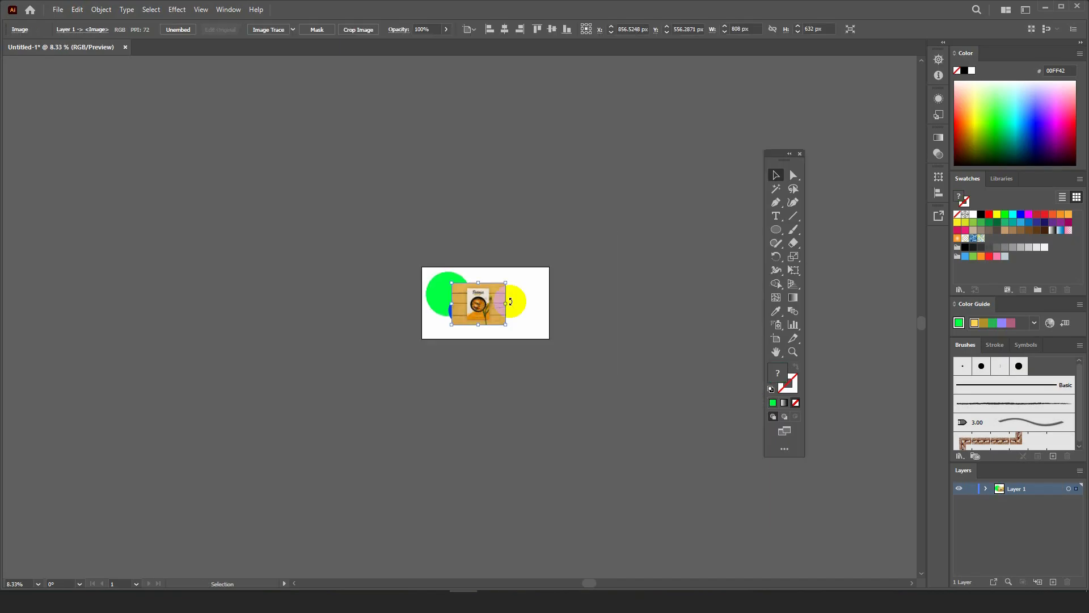
# - Switch to Illustrator and move the pasted "Todays menu" image off the artboard, clear of the circles on their left side
pyautogui.moveTo(495, 303); pyautogui.dragTo(347, 283)
pyautogui.scroll(4, 482, 306)
pyautogui.scroll(1, 394, 295)
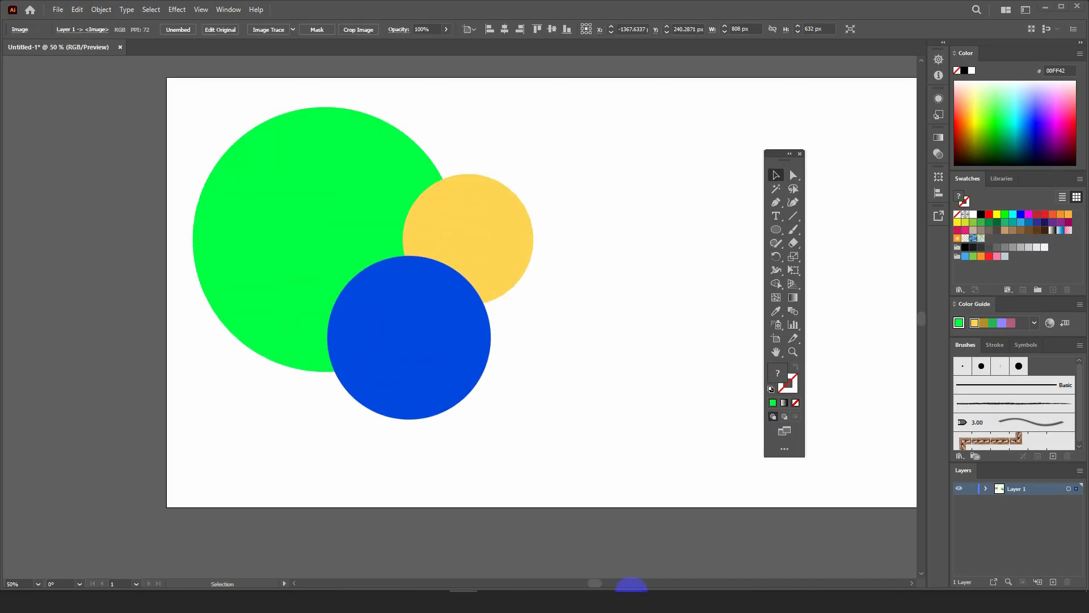
# - Switch to Chrome and search Google Images for "fast food images" in a new tab
pyautogui.click(626, 584)
pyautogui.click(305, 12)
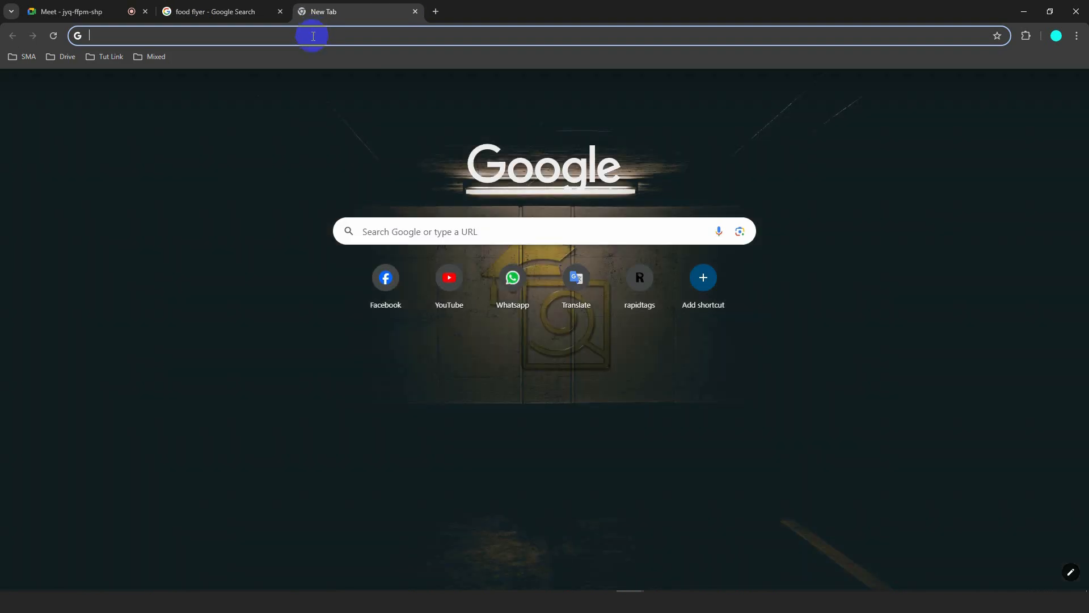
pyautogui.click(311, 35)
pyautogui.write('f')
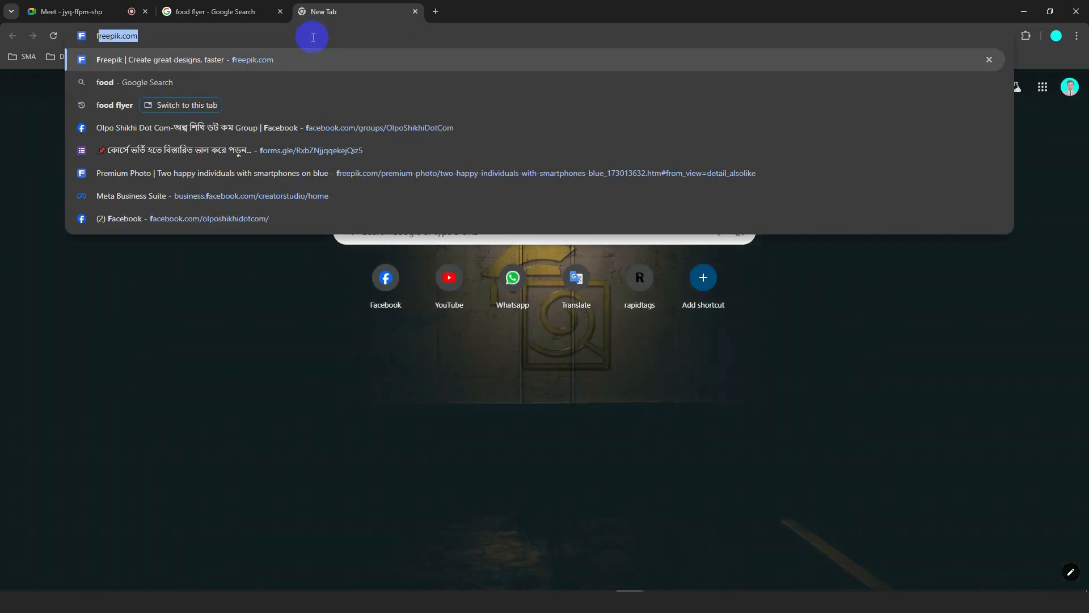
pyautogui.write('ast food images')
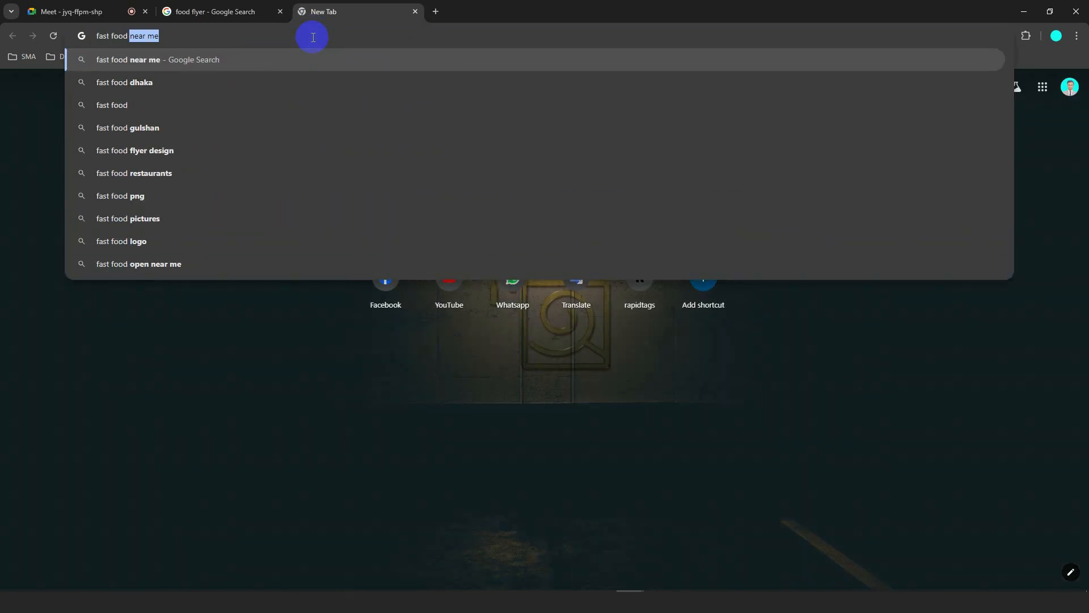
pyautogui.press('Return')
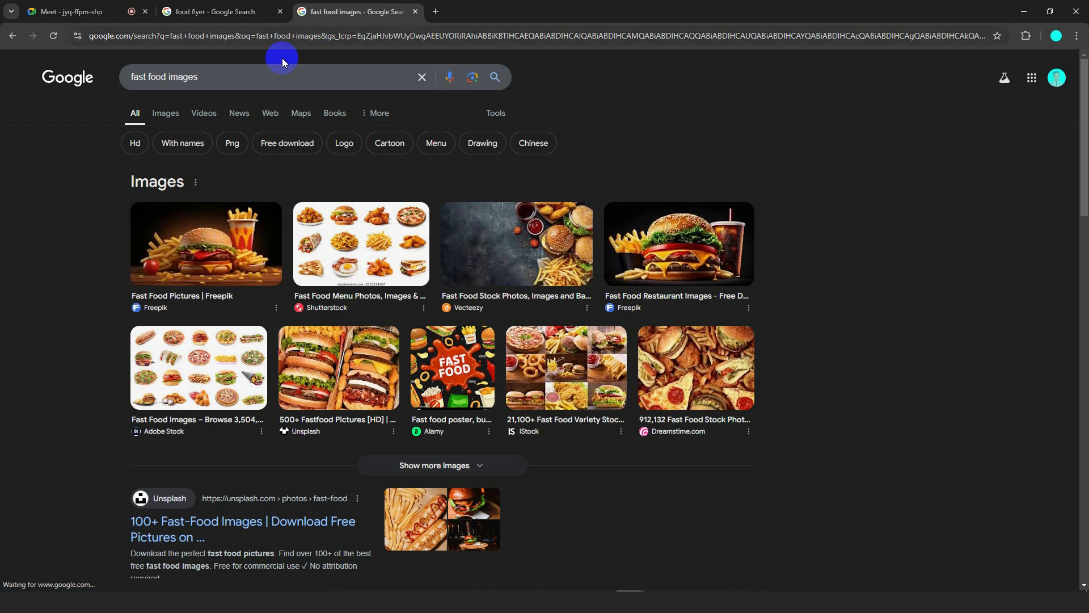
pyautogui.click(162, 106)
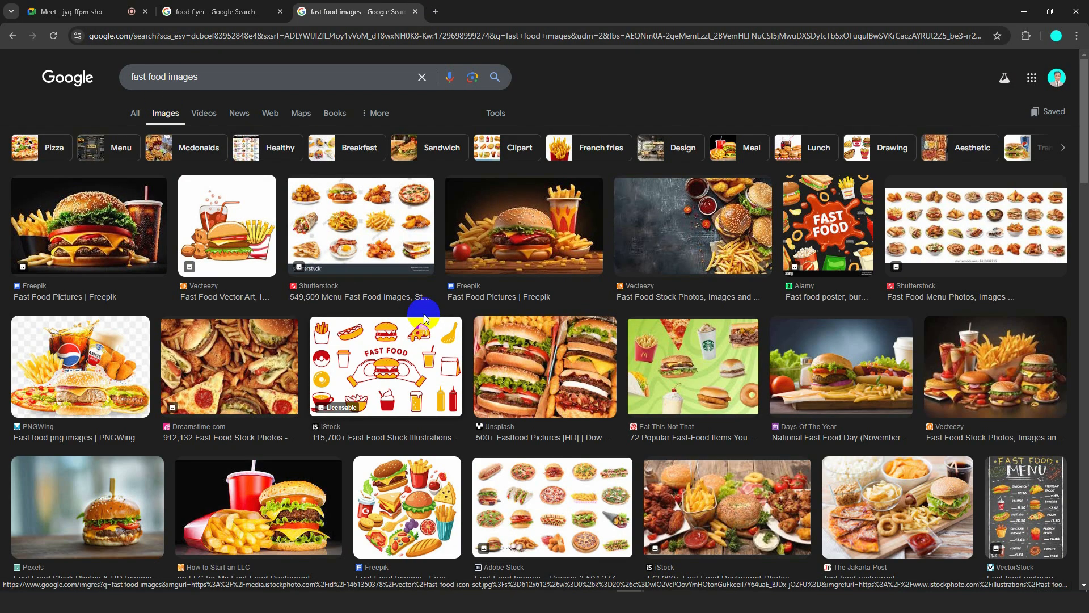
# - Find the Justdial photo of spring rolls on a white plate among the results and copy the image
pyautogui.scroll(-5, 434, 309)
pyautogui.scroll(-6, 433, 301)
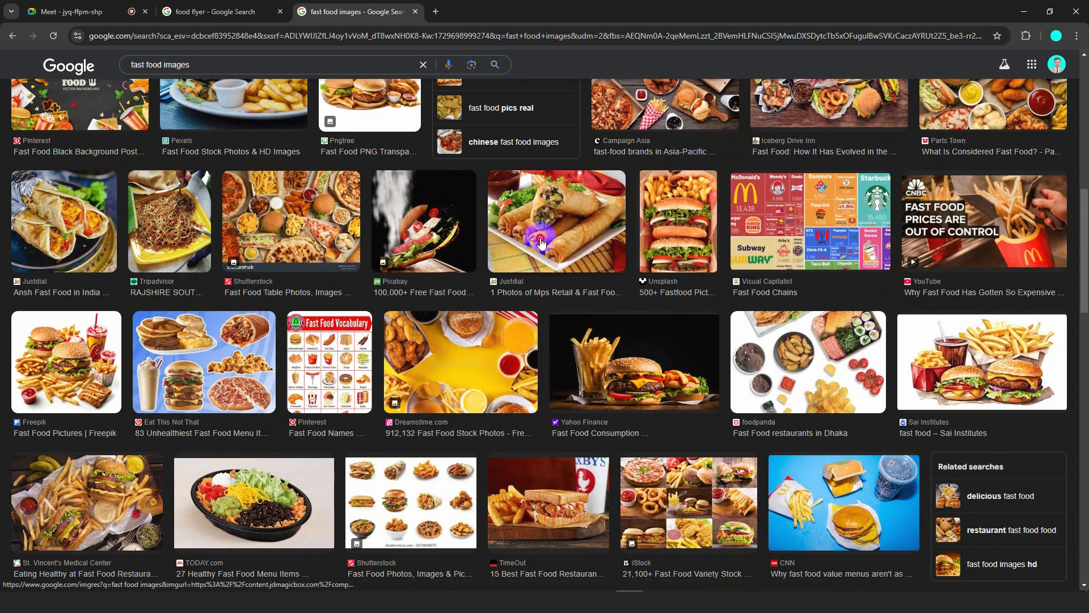
pyautogui.click(540, 238)
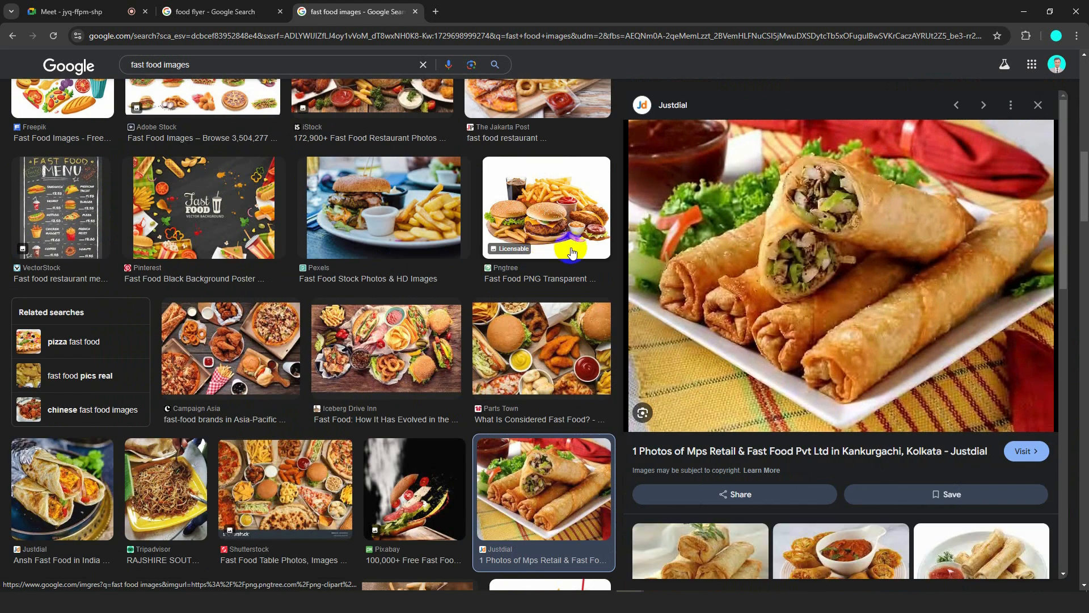
pyautogui.rightClick(808, 194)
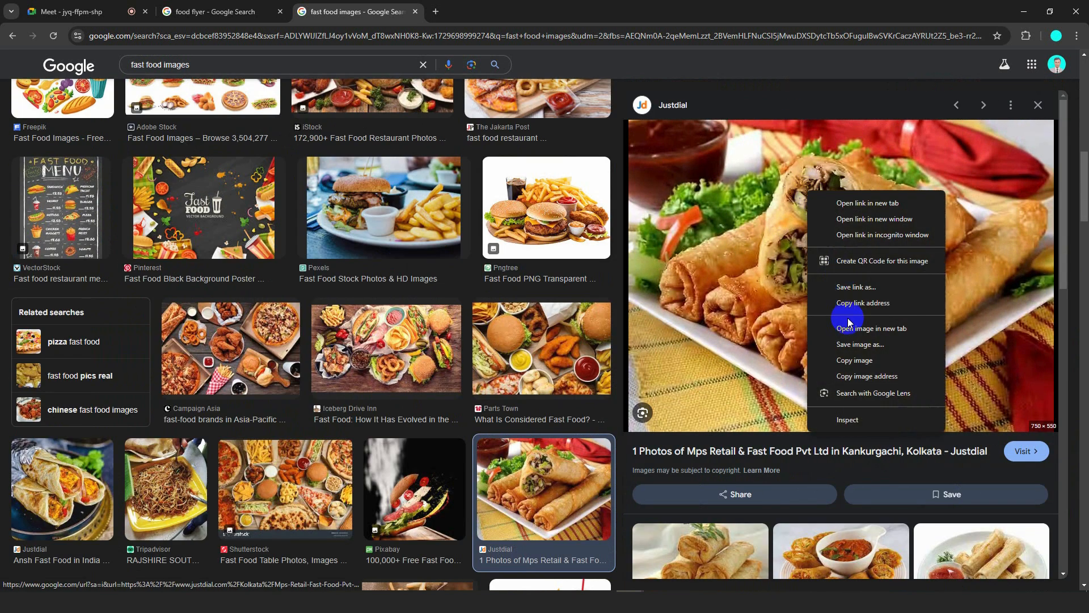
pyautogui.click(854, 366)
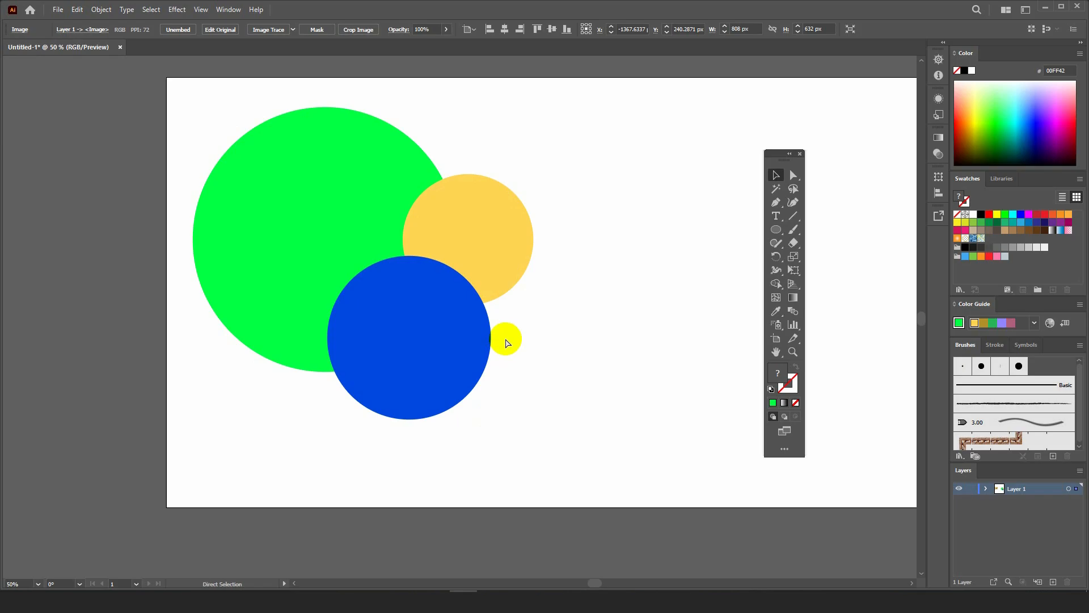
# - Paste the spring roll photo into the Illustrator document and move it to the artboard's upper right, clear of the circles
pyautogui.hotkey('ctrl', 'v')
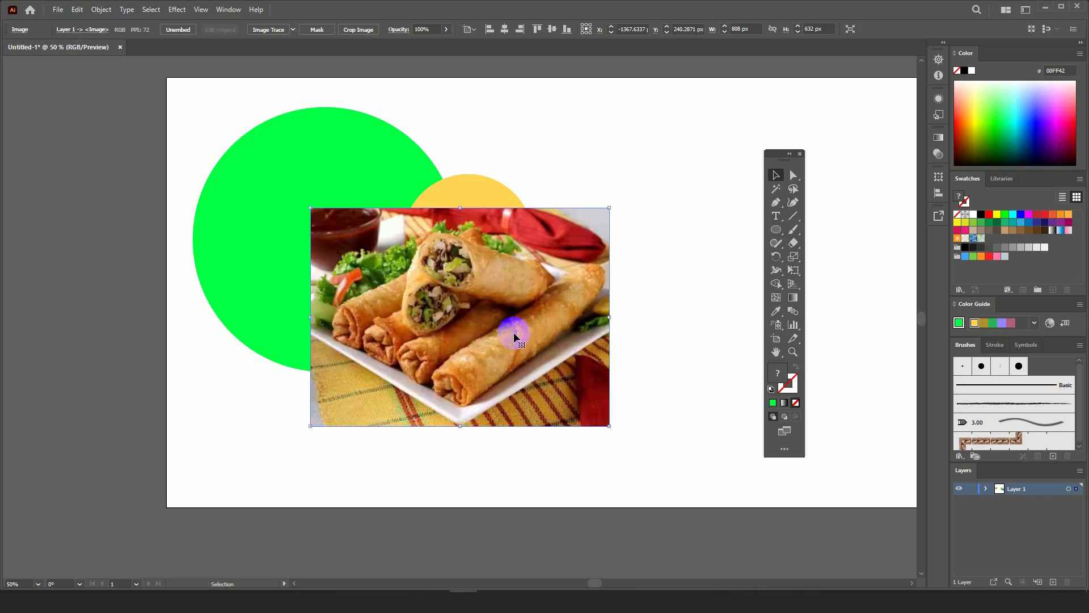
pyautogui.scroll(-2, 512, 332)
pyautogui.moveTo(518, 349); pyautogui.dragTo(655, 232)
pyautogui.scroll(2, 655, 231)
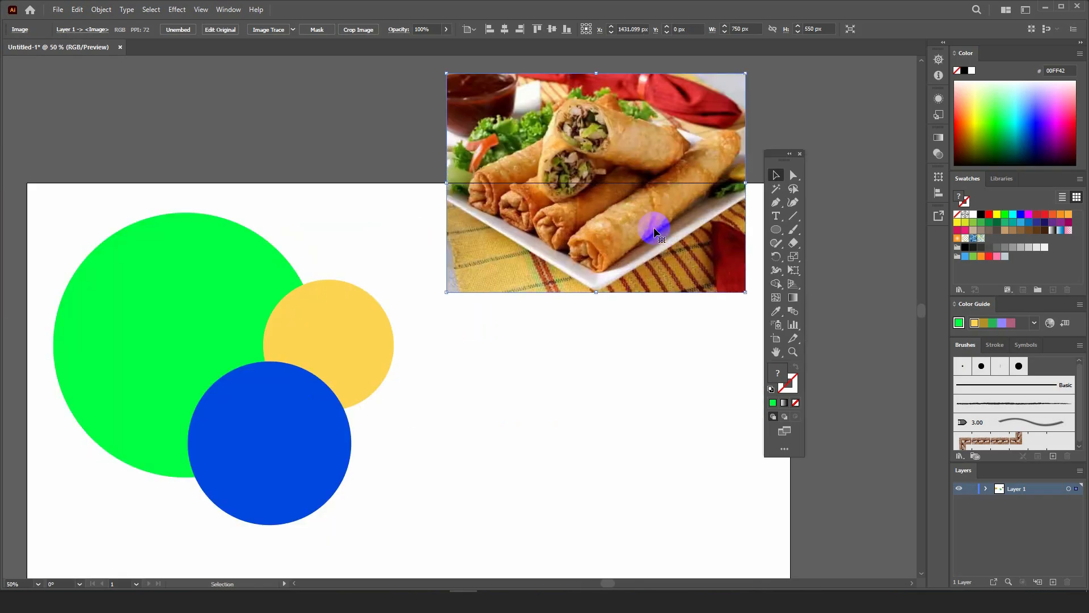
pyautogui.scroll(-1, 655, 232)
# - Copy the Justdial photo of foil-covered wraps from Chrome, paste it into the Illustrator document and move it to the artboard's left side
pyautogui.click(628, 600)
pyautogui.click(603, 566)
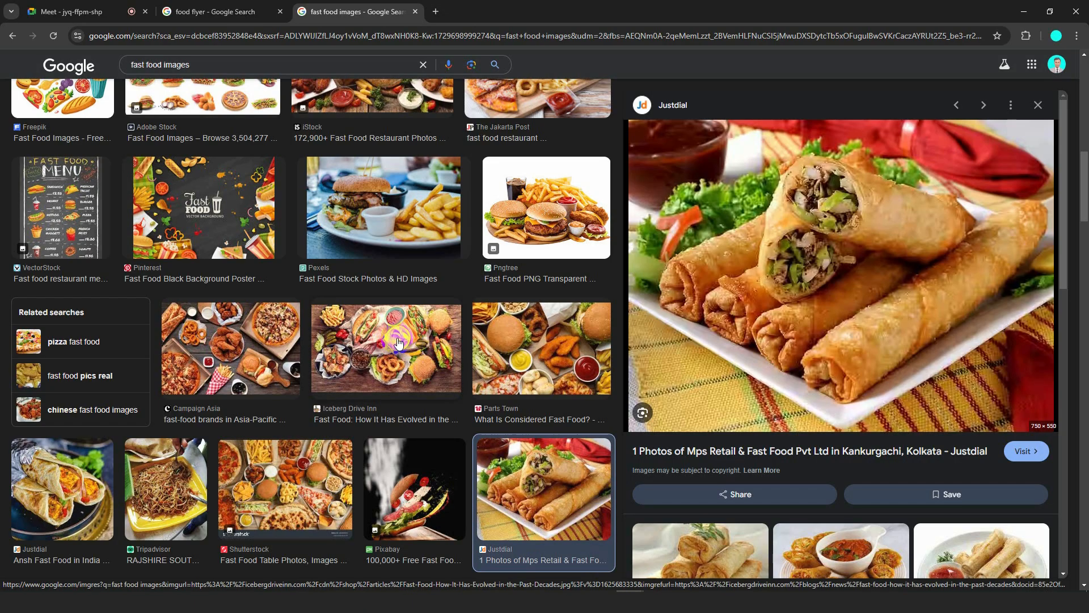
pyautogui.scroll(-3, 398, 343)
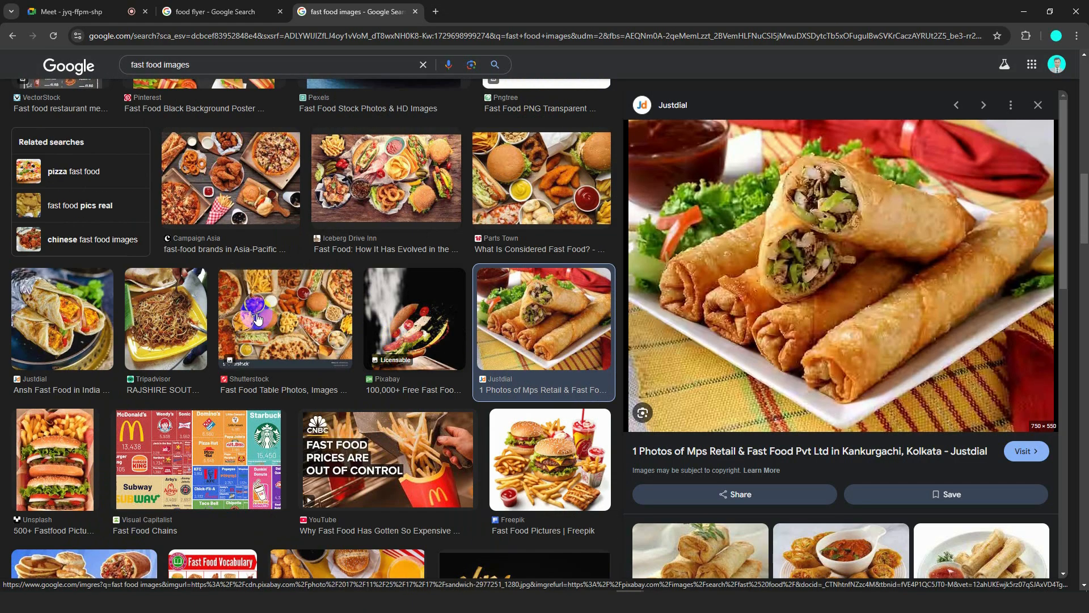
pyautogui.click(62, 318)
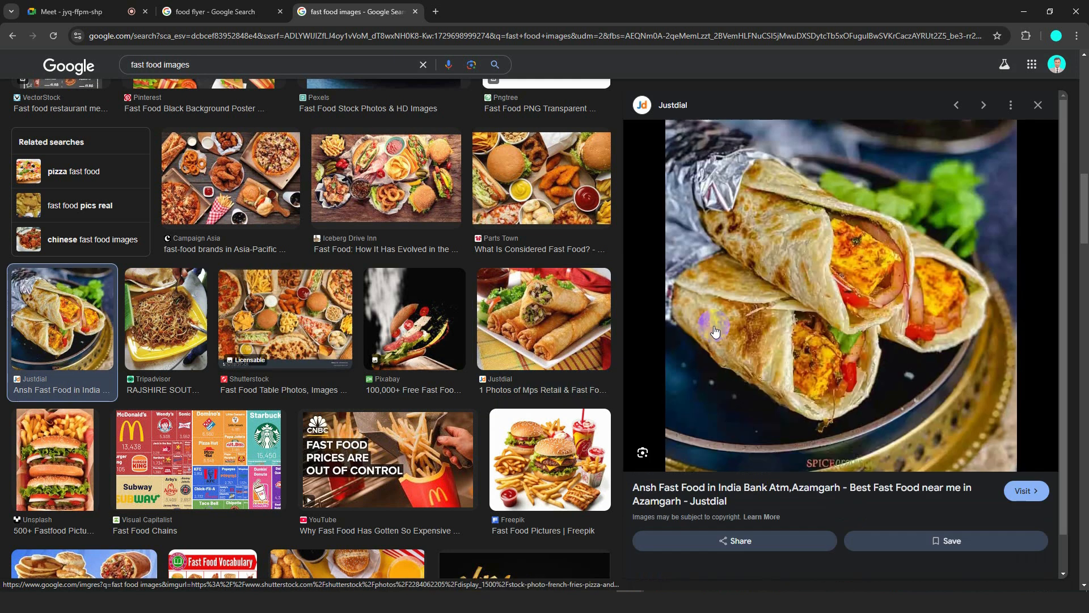
pyautogui.rightClick(858, 232)
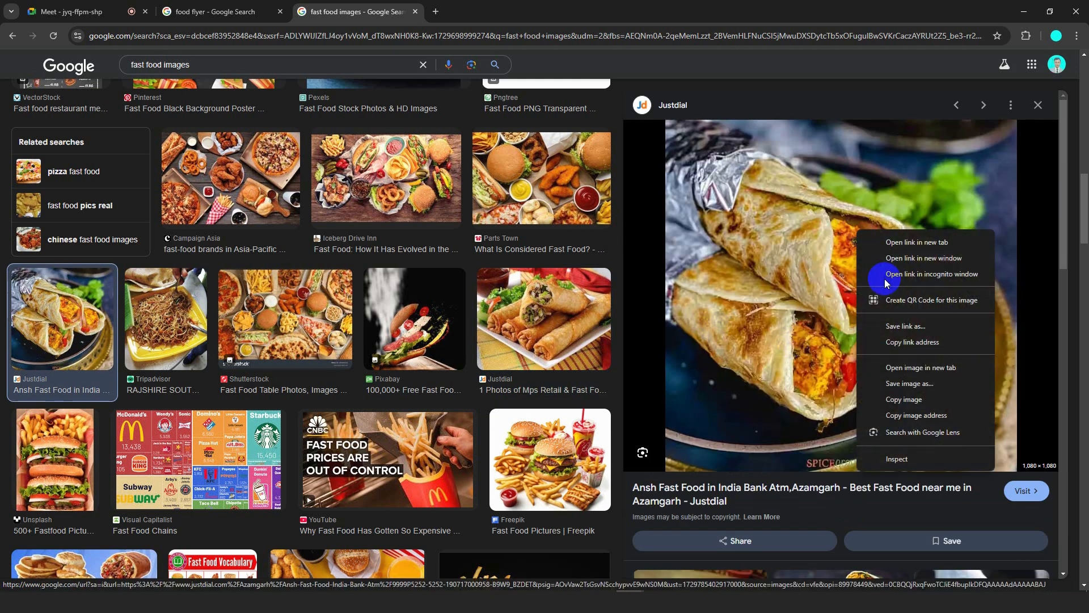
pyautogui.click(760, 481)
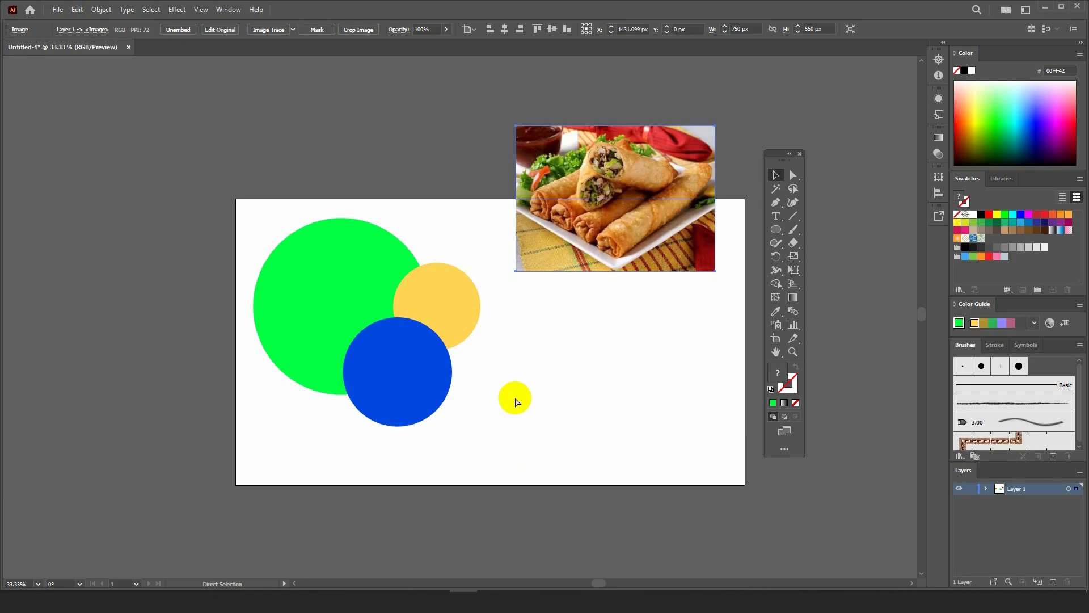
pyautogui.hotkey('ctrl', 'v')
pyautogui.moveTo(381, 318); pyautogui.dragTo(88, 319)
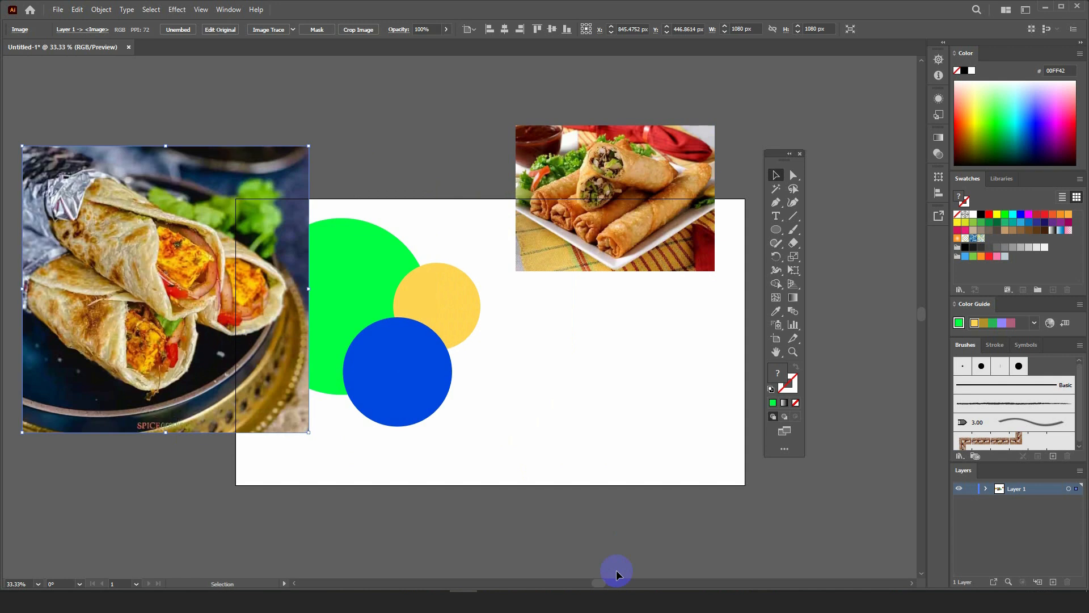
# - Switch to Chrome, open the Pngtree "Frankie Fast Food" photo from the related images and copy it
pyautogui.moveTo(624, 601)
pyautogui.click(595, 556)
pyautogui.scroll(-6, 782, 426)
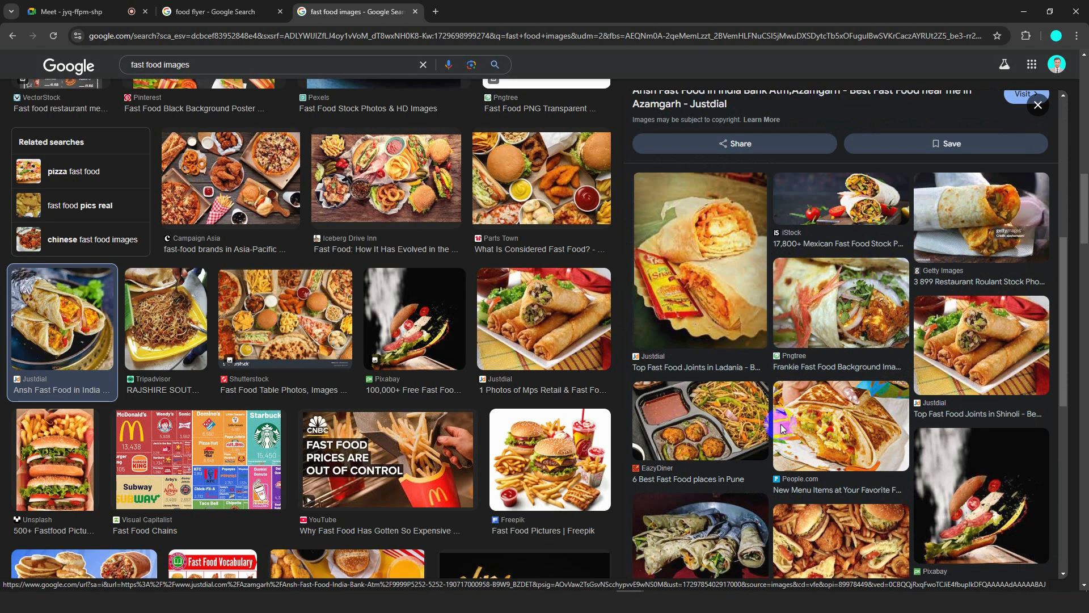
pyautogui.click(857, 311)
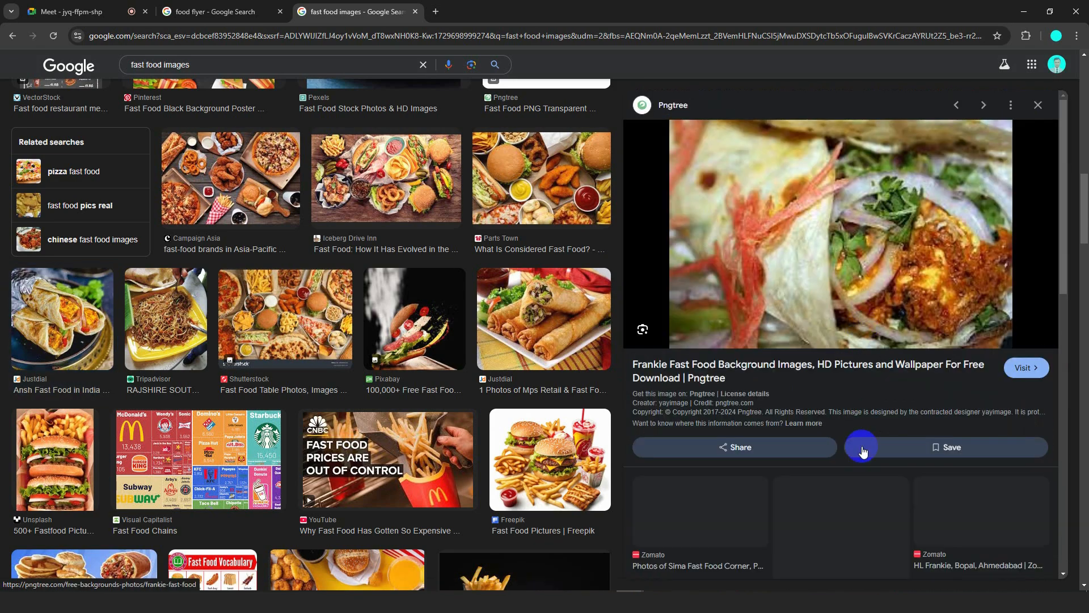
pyautogui.rightClick(883, 238)
pyautogui.click(929, 363)
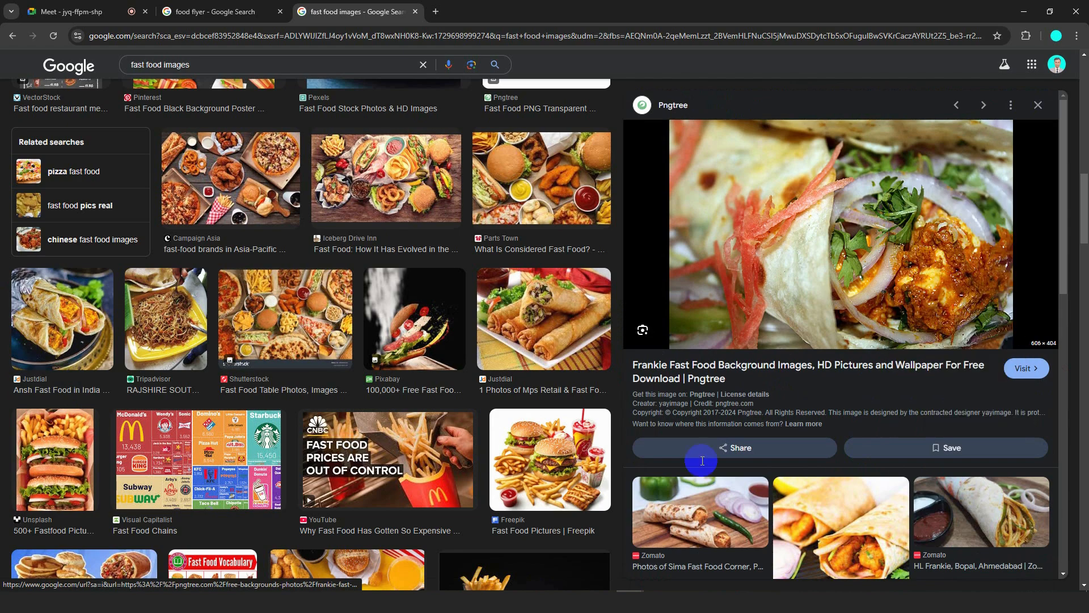
# - Paste the Frankie photo into Illustrator beside the blue circle and move the large wraps photo to the artboard's lower right
pyautogui.hotkey('alt', 'Tab')
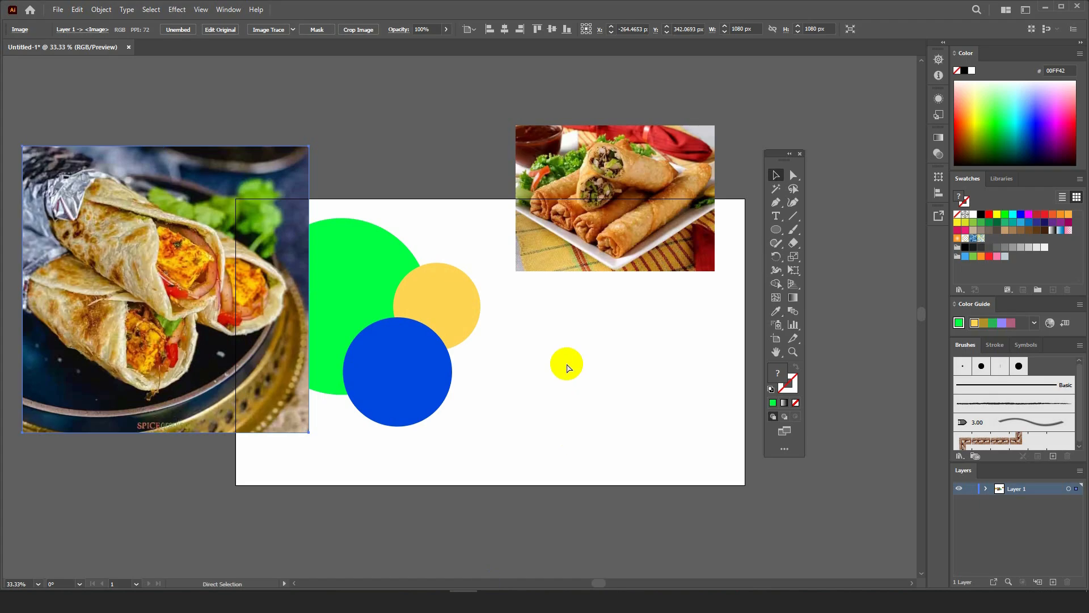
pyautogui.hotkey('ctrl', 'v')
pyautogui.scroll(-2, 566, 367)
pyautogui.moveTo(535, 356); pyautogui.dragTo(593, 376)
pyautogui.scroll(2, 547, 343)
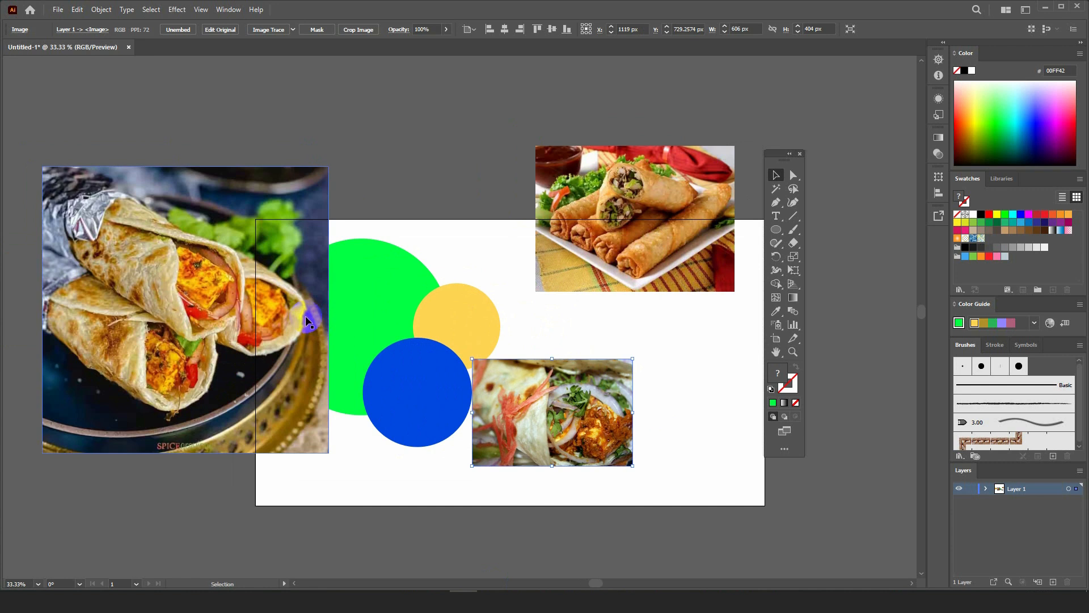
pyautogui.moveTo(305, 312); pyautogui.dragTo(764, 455)
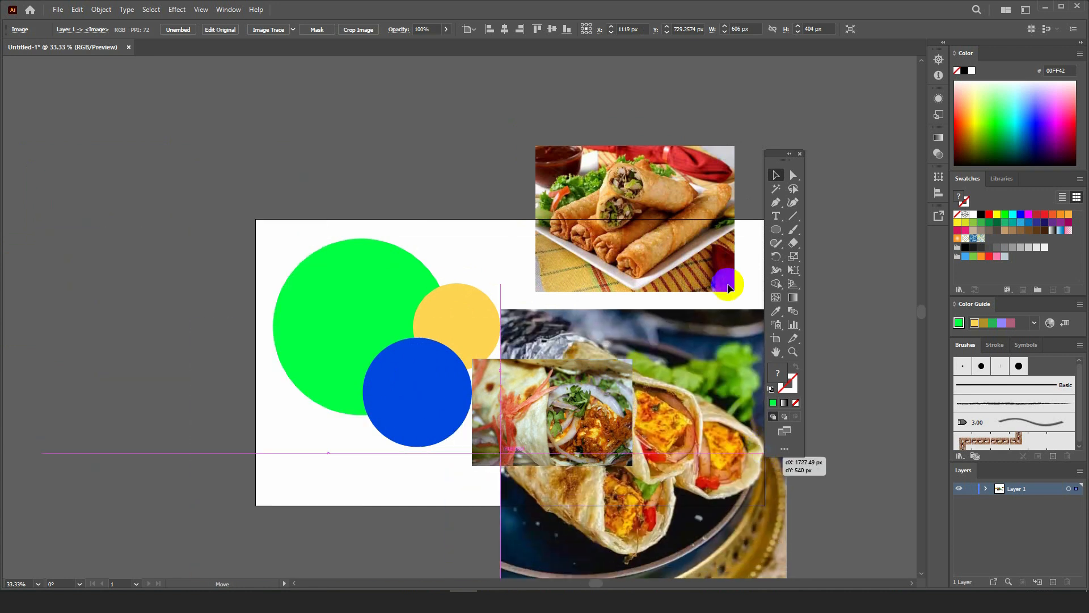
# - Place the spring roll photo over the green circle and enlarge it to about 944 × 692 px so it covers the circle
pyautogui.moveTo(710, 242); pyautogui.dragTo(436, 350)
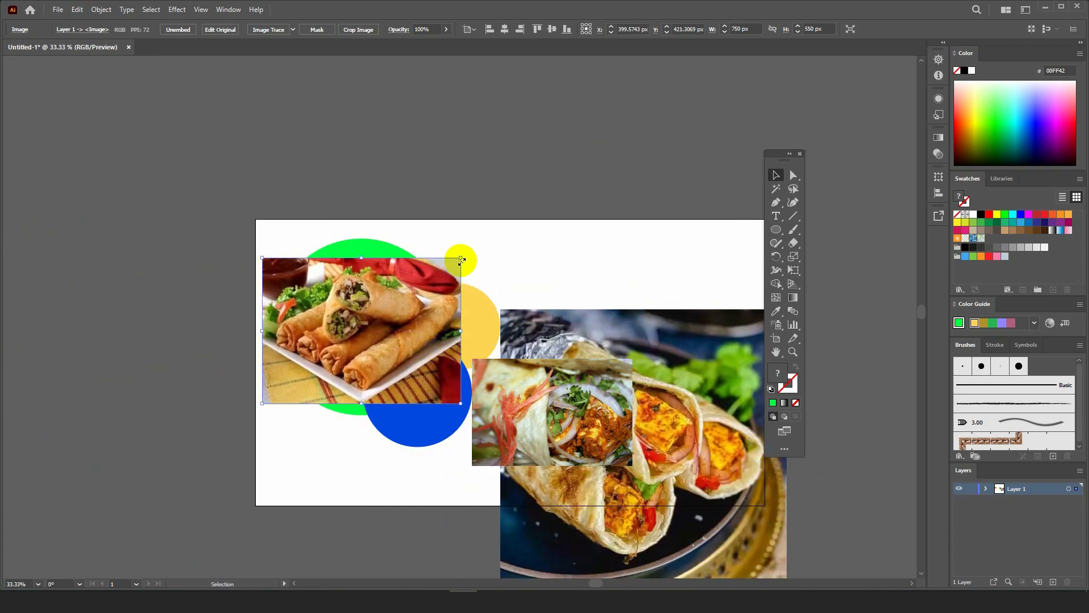
pyautogui.moveTo(459, 254); pyautogui.dragTo(528, 239)
pyautogui.moveTo(372, 314); pyautogui.dragTo(363, 310)
pyautogui.scroll(1, 291, 362)
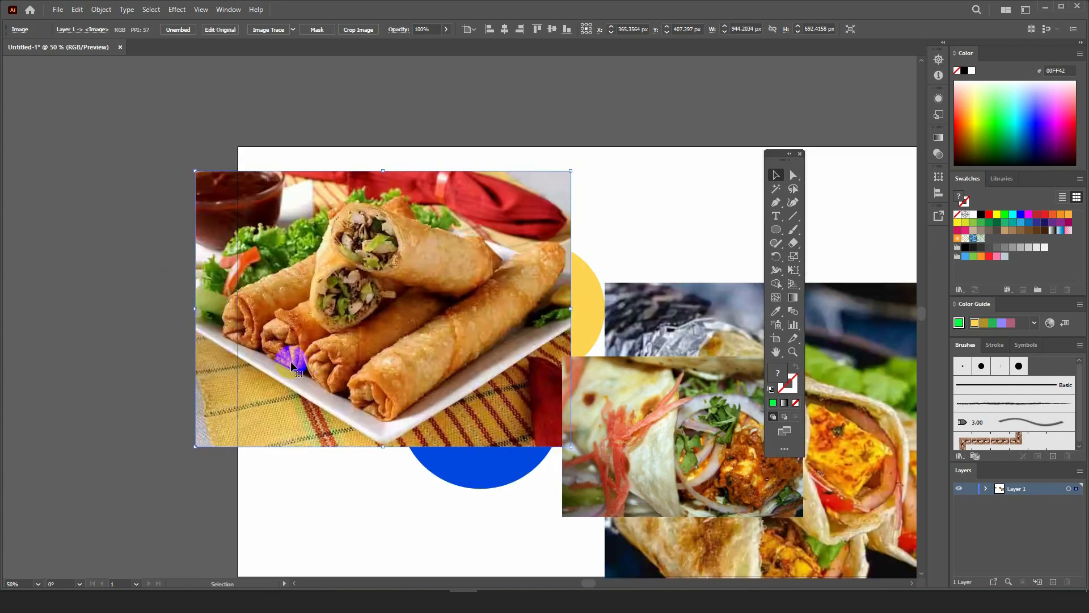
# - Move the wraps photo and the Frankie photo farther right, away from the circles
pyautogui.moveTo(661, 343); pyautogui.dragTo(720, 279)
pyautogui.moveTo(602, 413); pyautogui.dragTo(686, 410)
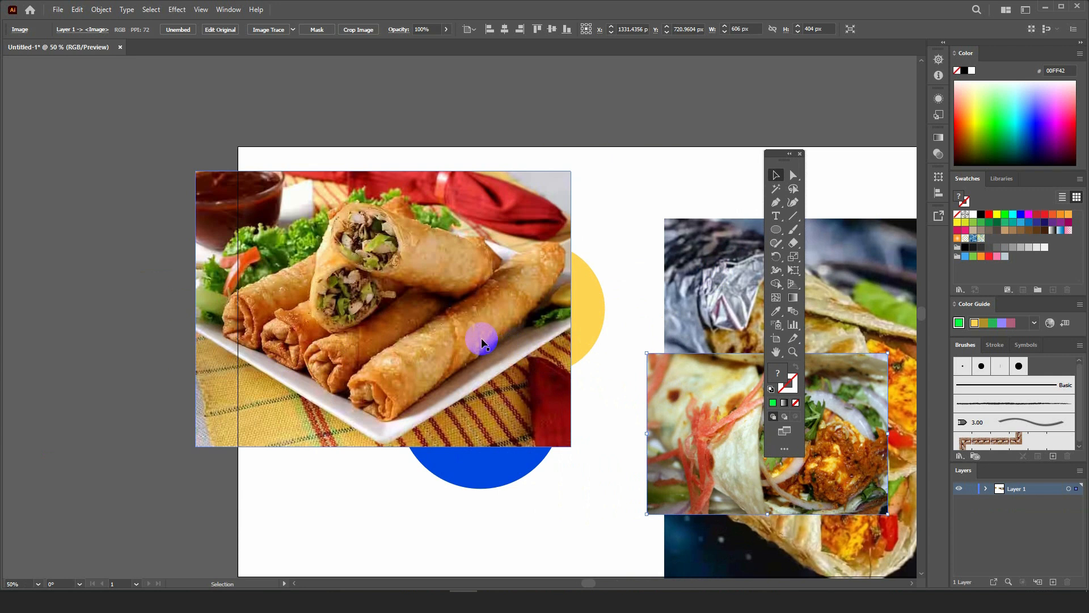
# - Send the spring roll photo to the back behind the circles and move it about 40 px right beneath the green circle
pyautogui.click(329, 232)
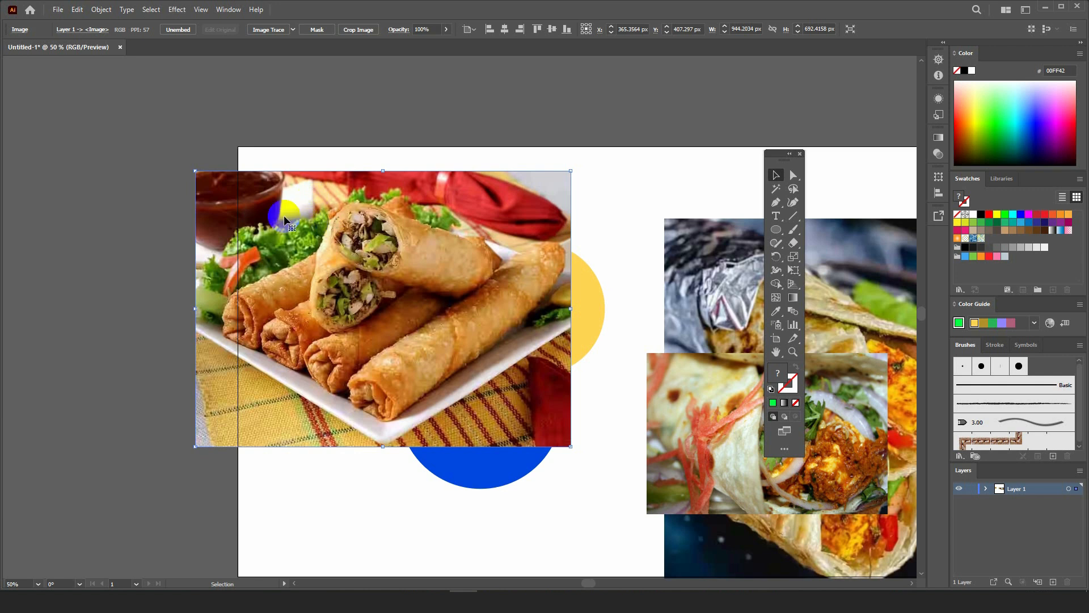
pyautogui.rightClick(230, 219)
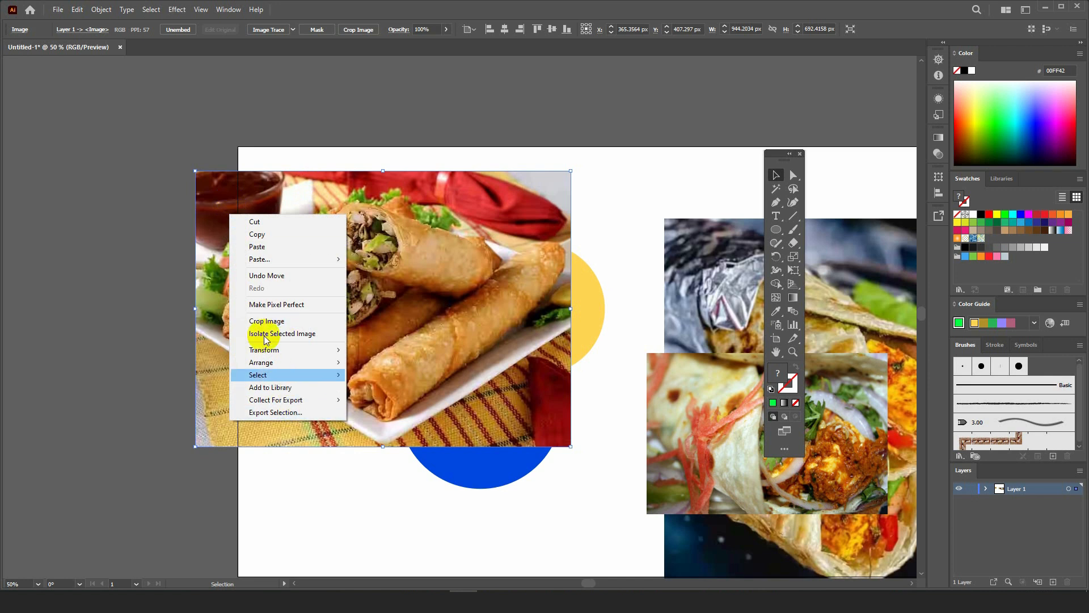
pyautogui.moveTo(275, 362)
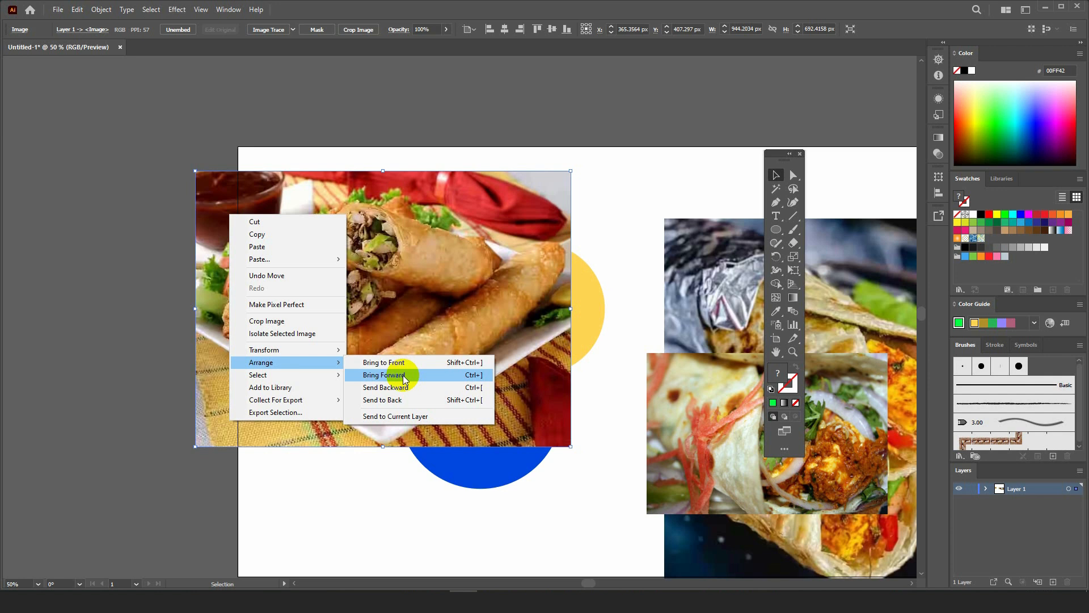
pyautogui.click(388, 401)
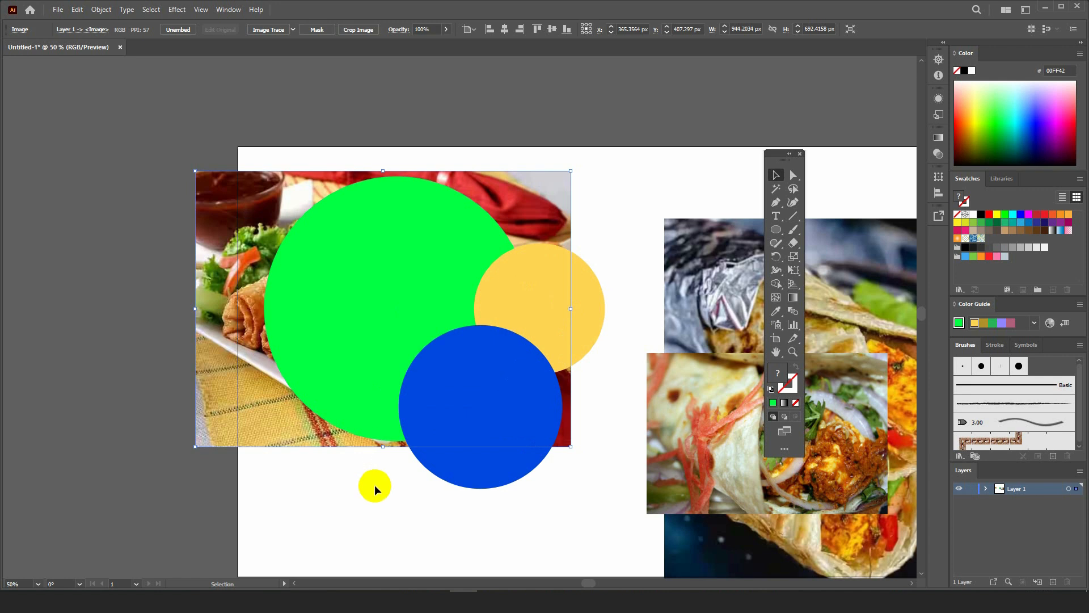
pyautogui.click(375, 485)
pyautogui.moveTo(250, 240); pyautogui.dragTo(261, 243)
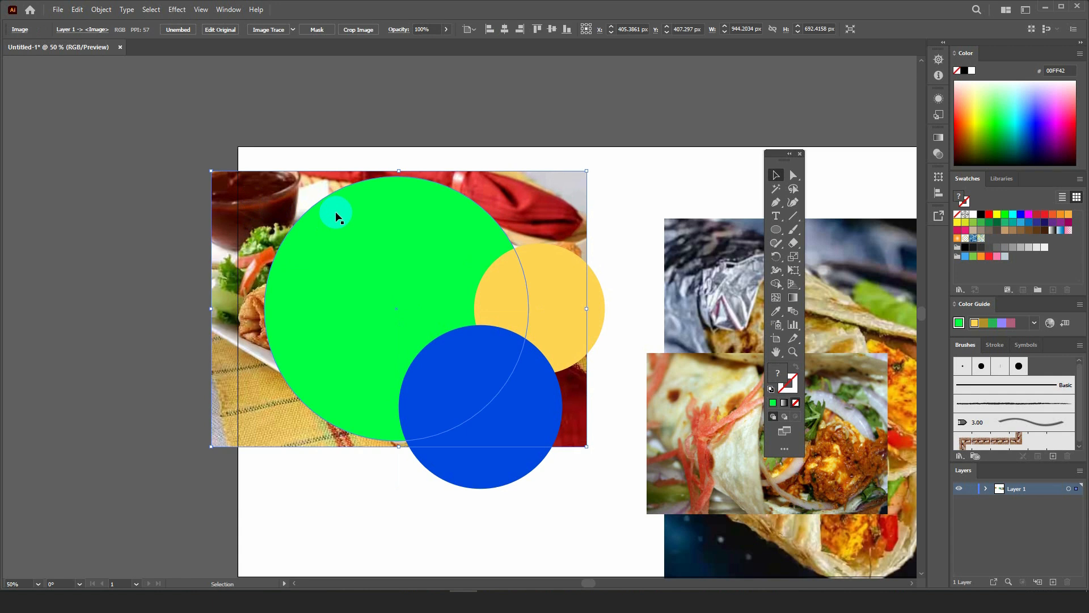
pyautogui.moveTo(342, 138); pyautogui.dragTo(389, 219)
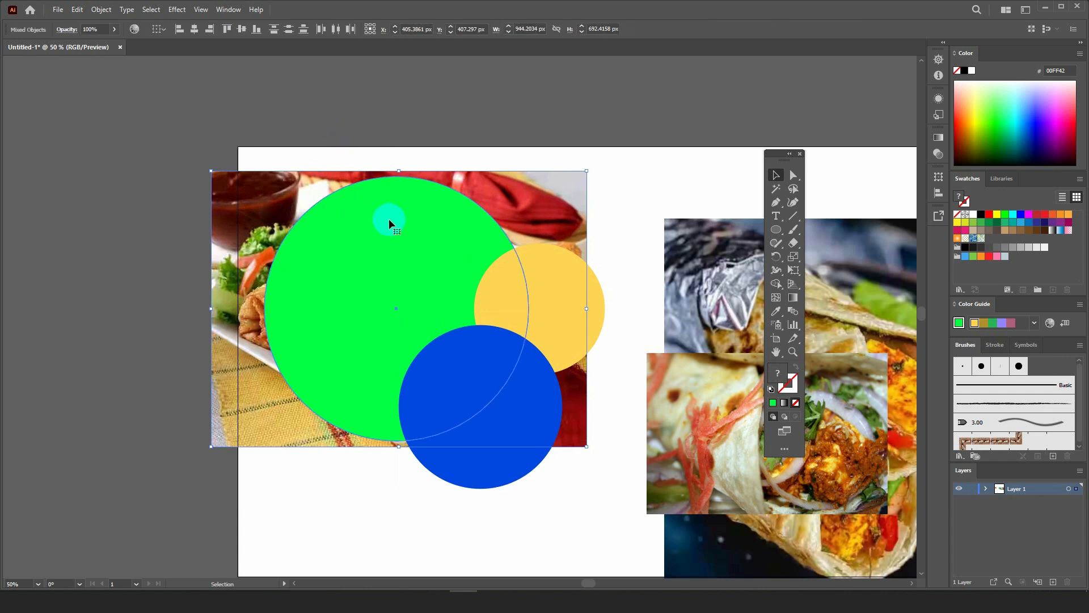
pyautogui.click(389, 105)
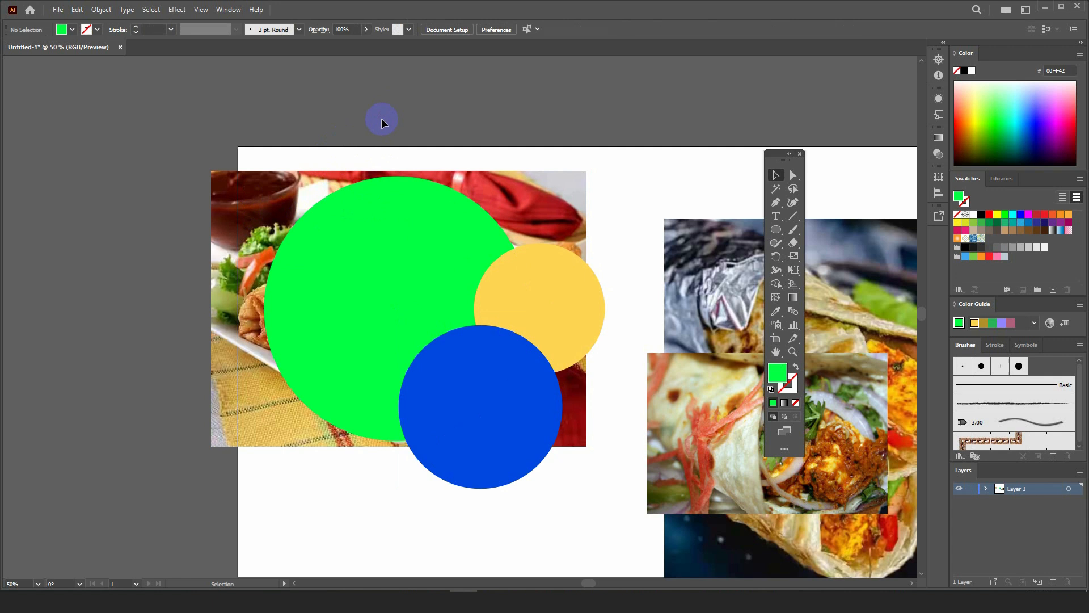
pyautogui.click(284, 190)
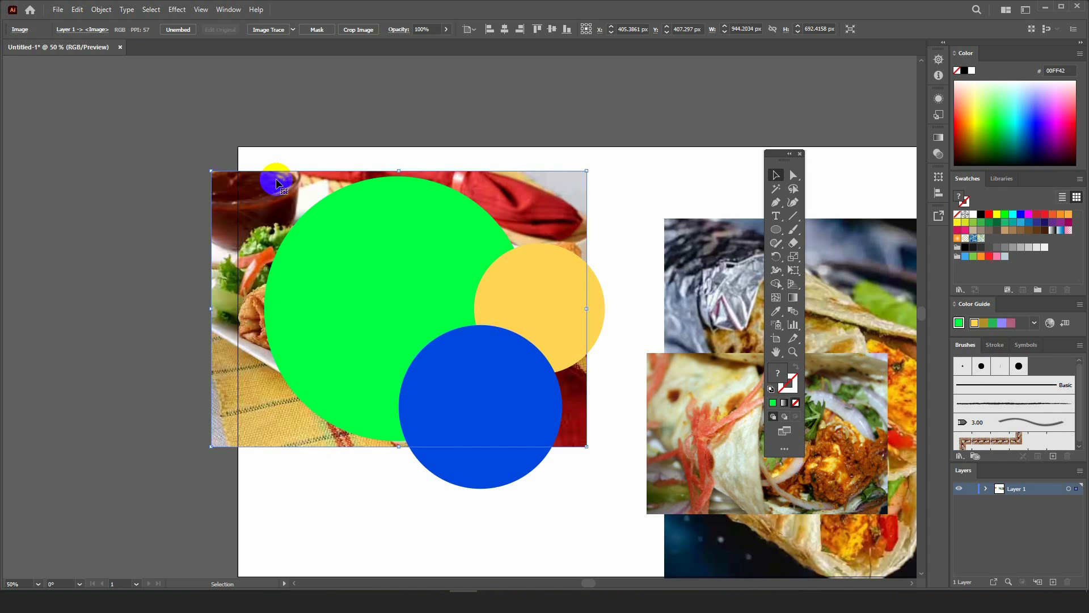
pyautogui.keyDown('shift'); pyautogui.click(333, 221); pyautogui.keyUp('shift')
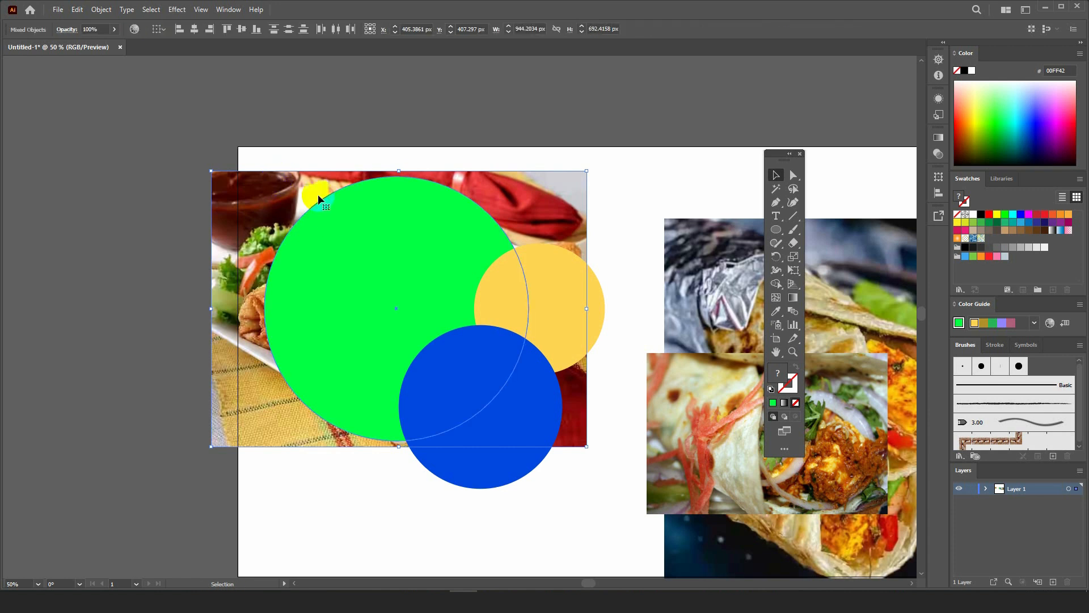
pyautogui.click(291, 152)
# - Make a clipping mask from the spring roll photo and the green circle
pyautogui.click(286, 179)
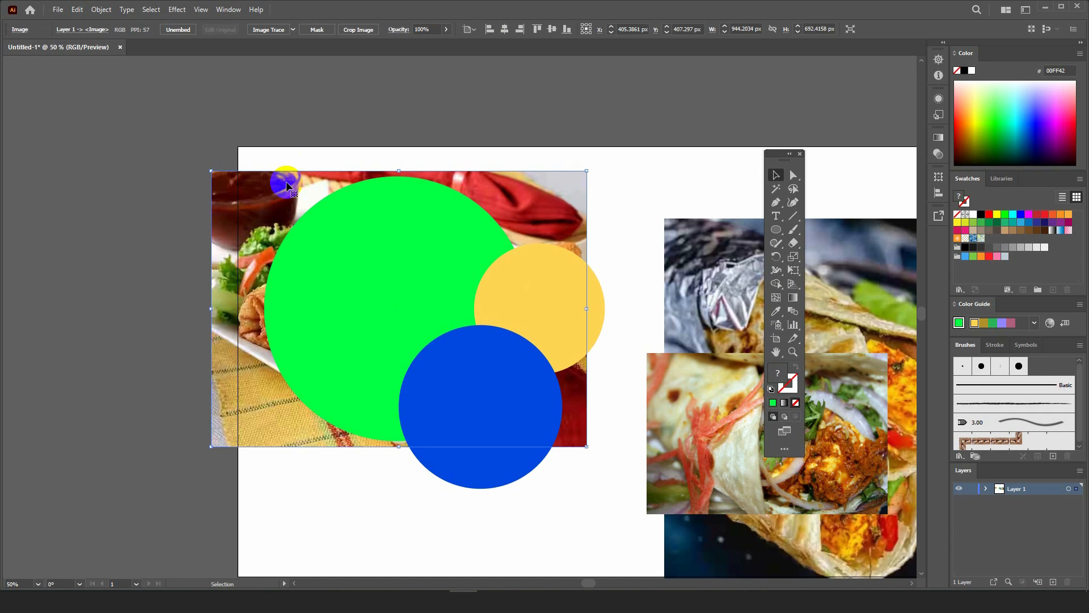
pyautogui.keyDown('shift'); pyautogui.click(323, 208); pyautogui.keyUp('shift')
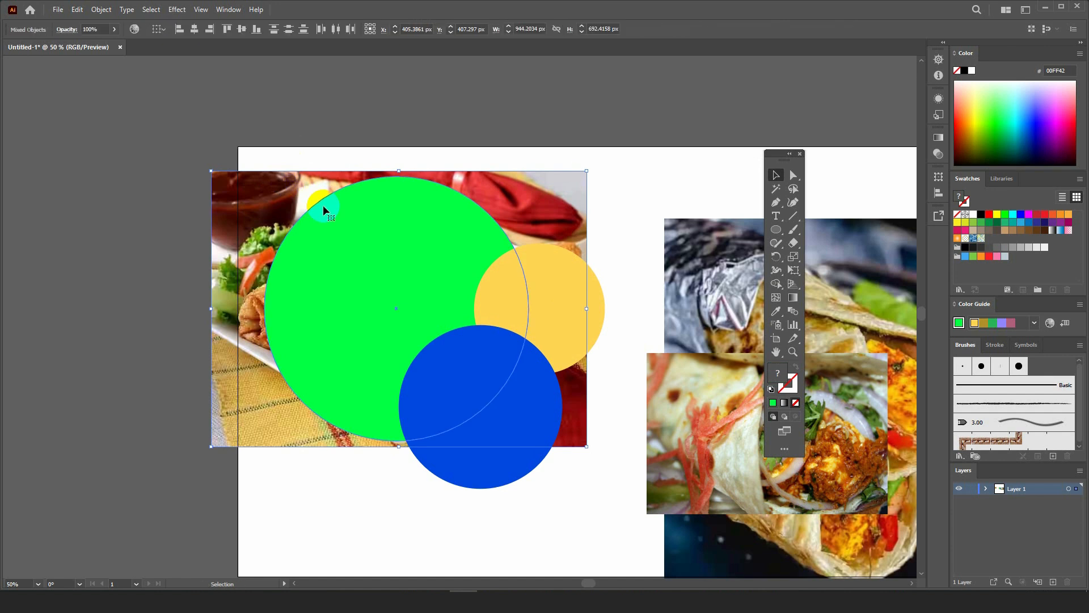
pyautogui.click(294, 196)
pyautogui.keyDown('shift'); pyautogui.click(321, 228); pyautogui.keyUp('shift')
pyautogui.rightClick(321, 229)
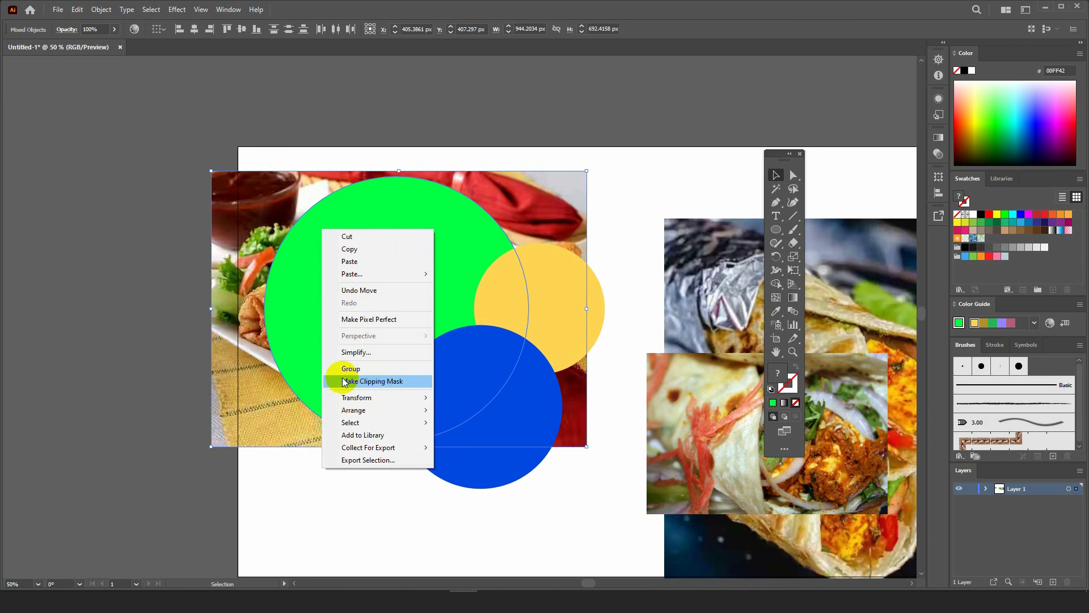
pyautogui.click(369, 385)
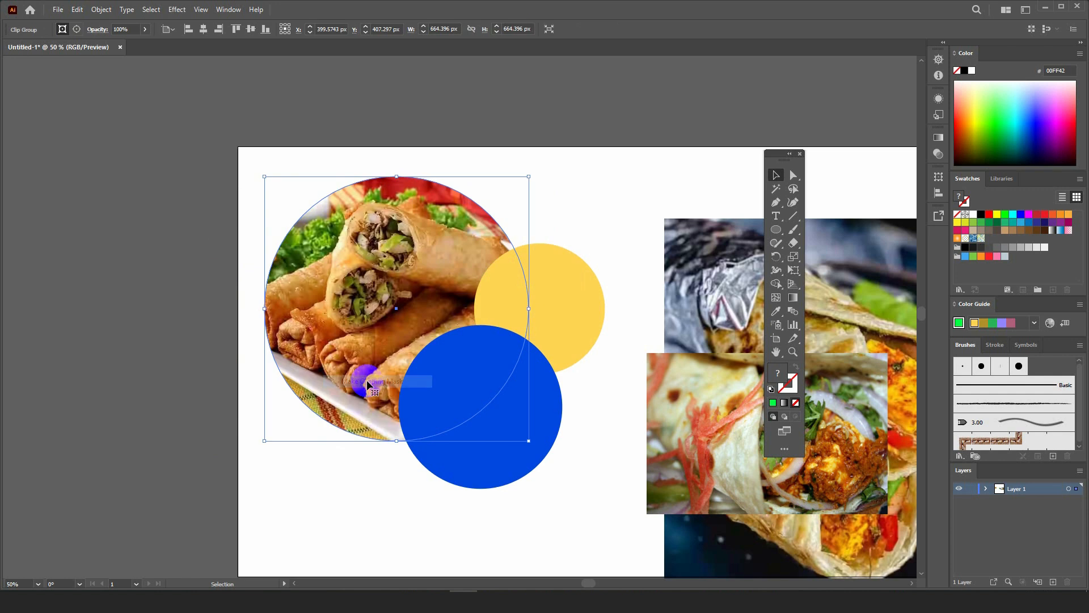
pyautogui.click(319, 486)
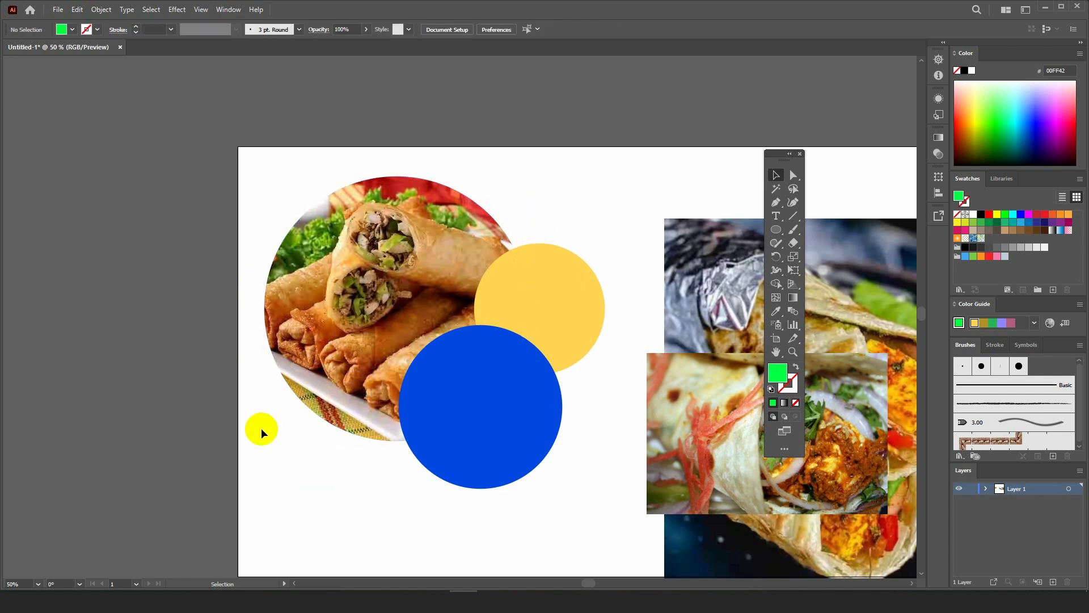
# - Place the Frankie photo over the blue circle and enlarge it to about 657 × 438 px so it covers the circle
pyautogui.scroll(-1, 216, 396)
pyautogui.scroll(1, 356, 443)
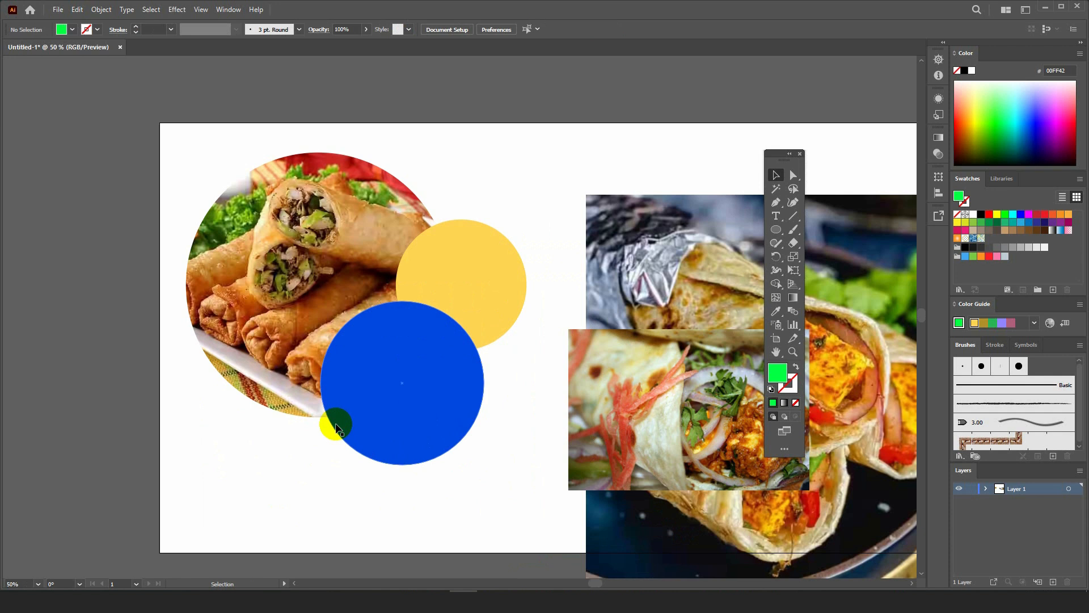
pyautogui.scroll(-1, 273, 386)
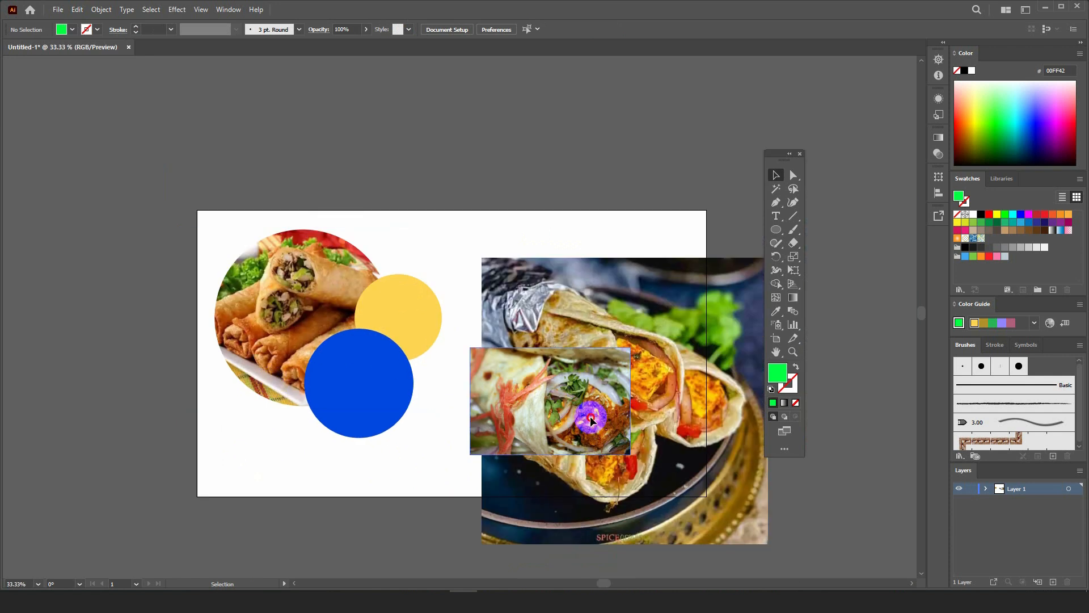
pyautogui.moveTo(590, 419); pyautogui.dragTo(376, 401)
pyautogui.moveTo(414, 329); pyautogui.dragTo(429, 329)
pyautogui.moveTo(385, 407); pyautogui.dragTo(380, 403)
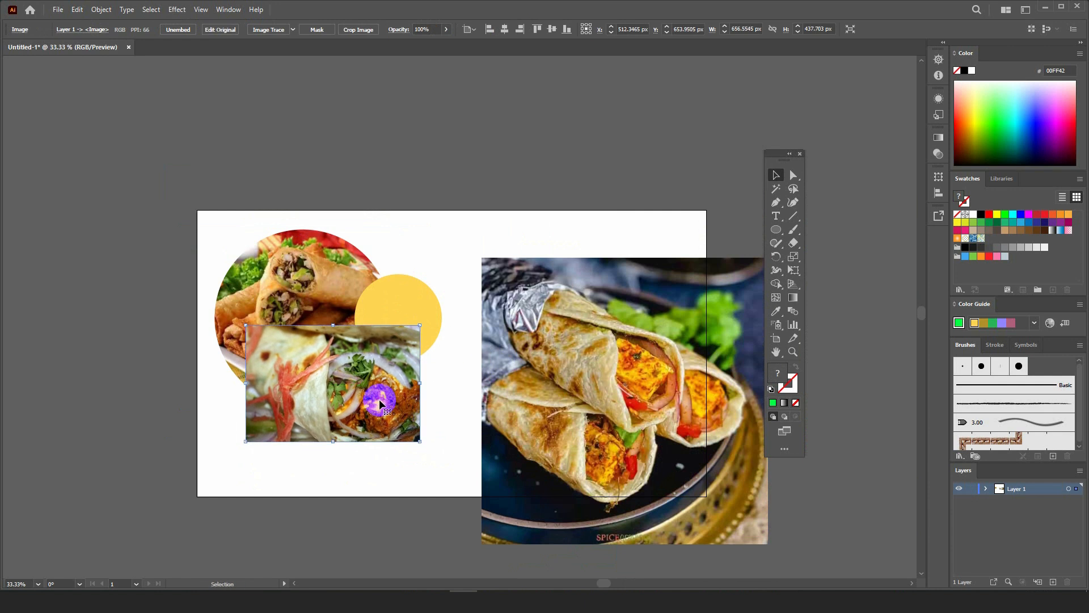
# - Send the Frankie photo to the back of the stacking order, behind the blue circle
pyautogui.press('a')
pyautogui.rightClick(392, 394)
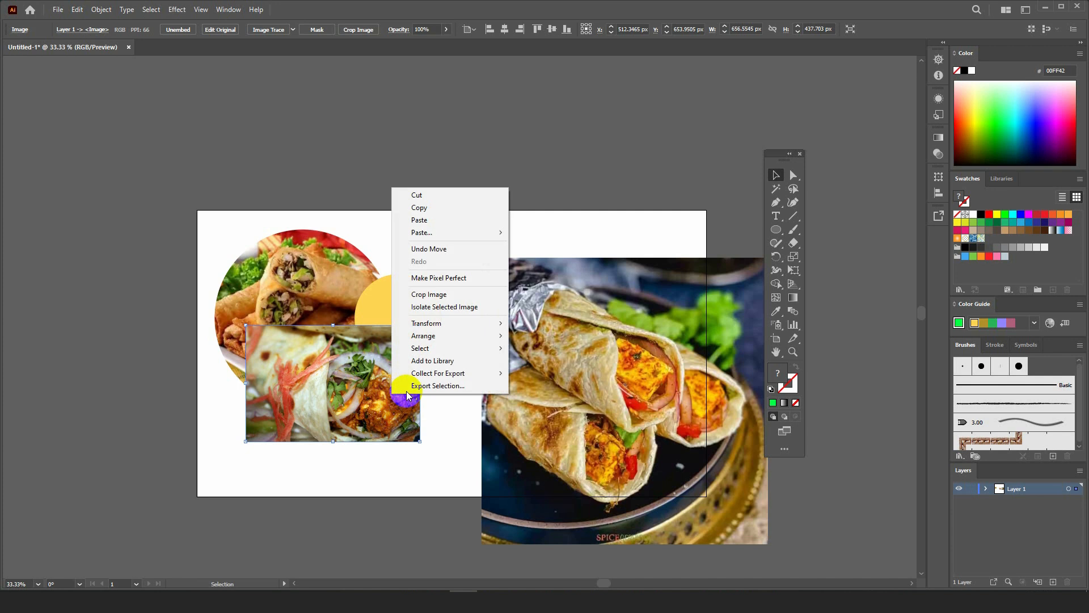
pyautogui.moveTo(431, 339)
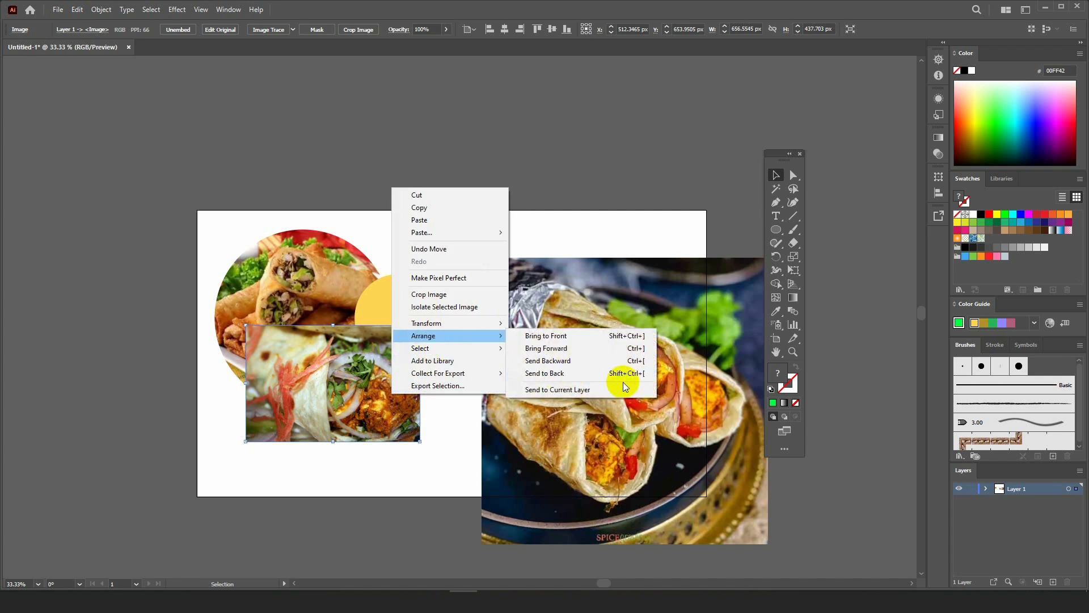
pyautogui.click(628, 375)
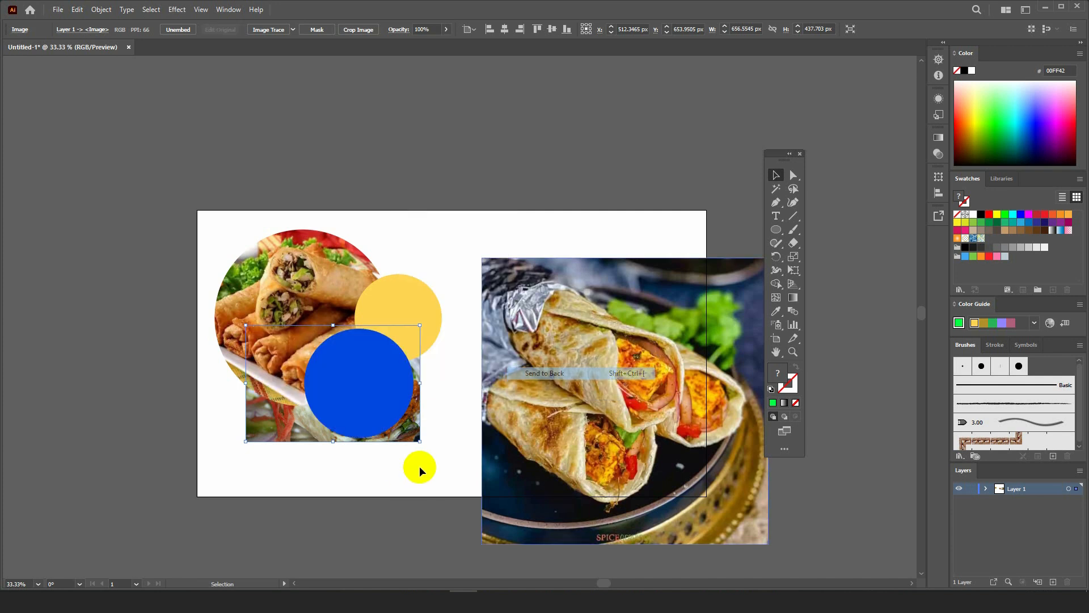
# - Clip the Frankie photo to the blue circle with a clipping mask
pyautogui.scroll(1, 403, 465)
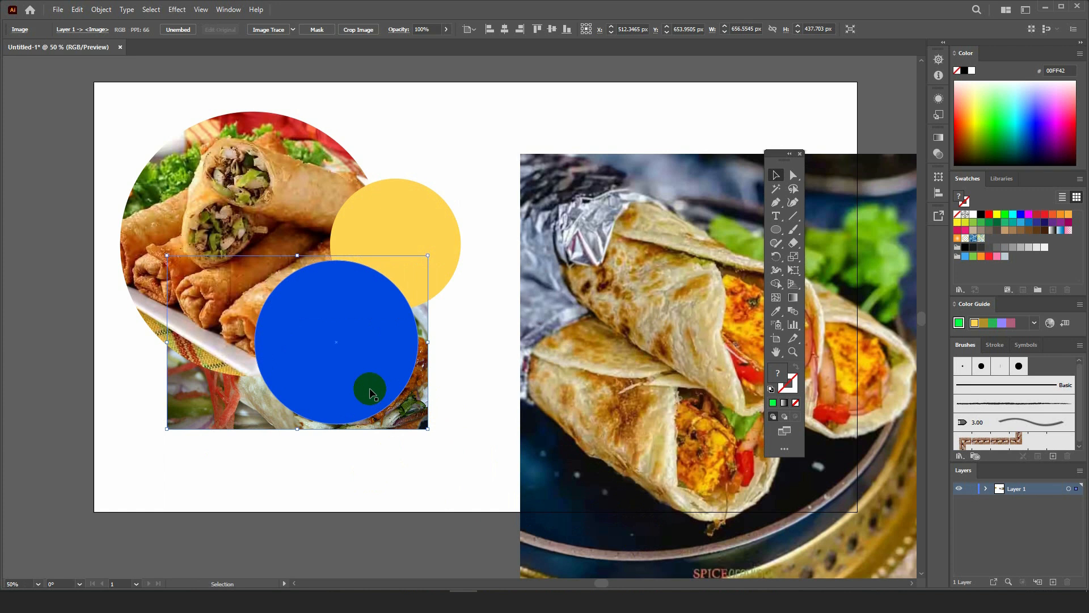
pyautogui.keyDown('shift'); pyautogui.click(326, 346); pyautogui.keyUp('shift')
pyautogui.rightClick(319, 322)
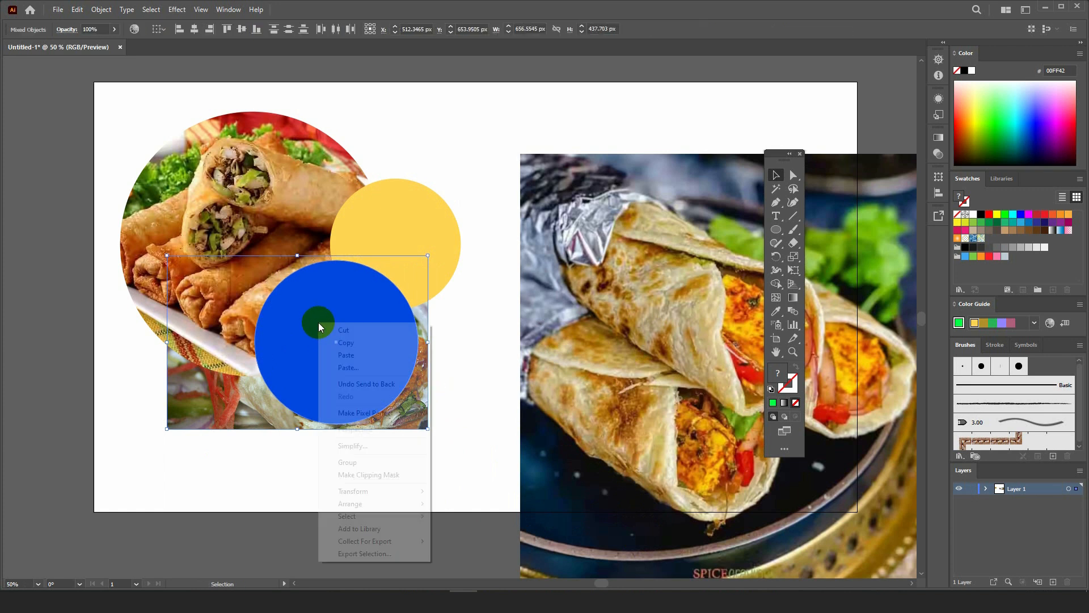
pyautogui.click(375, 474)
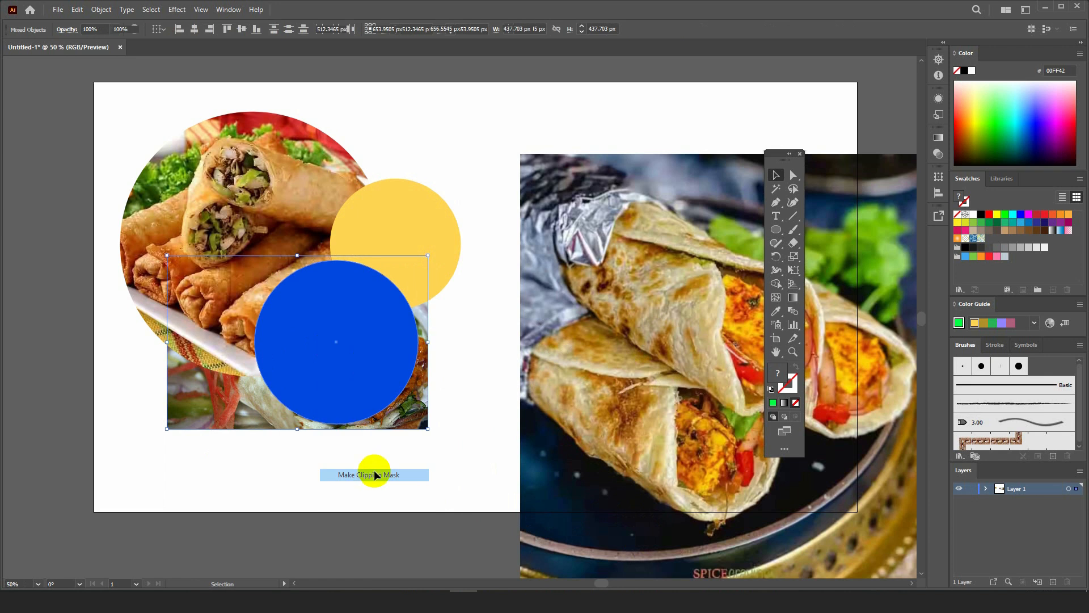
pyautogui.click(378, 426)
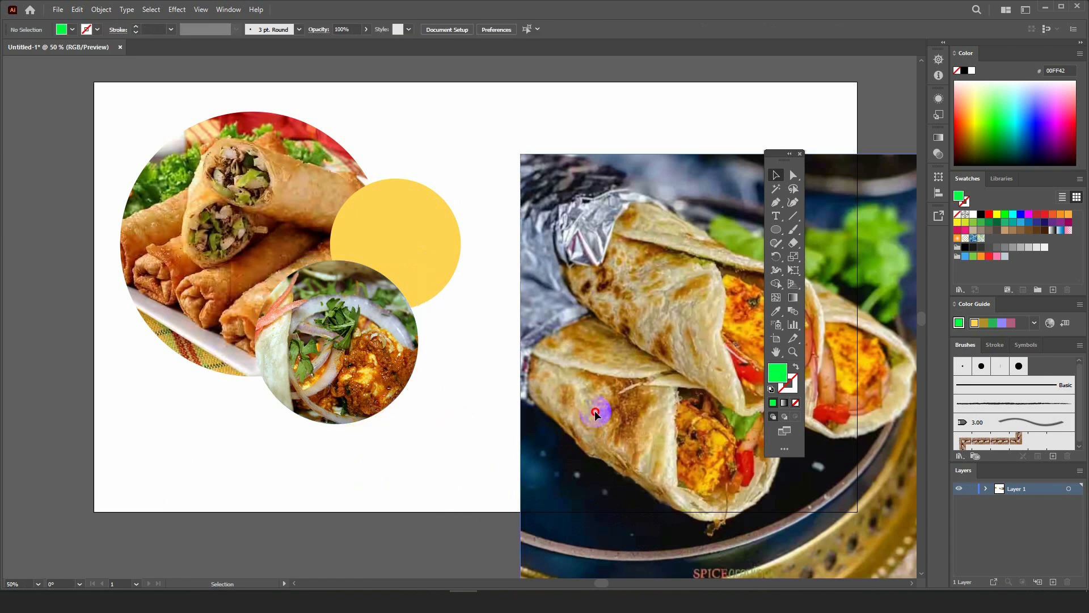
# - Place the wraps photo, scaled down to about 439 × 439 px, over the yellow circle and send it to the back
pyautogui.moveTo(594, 411); pyautogui.dragTo(226, 332)
pyautogui.moveTo(585, 293); pyautogui.dragTo(458, 288)
pyautogui.moveTo(413, 276); pyautogui.dragTo(437, 232)
pyautogui.hotkey('ctrl', 'shift', '[')
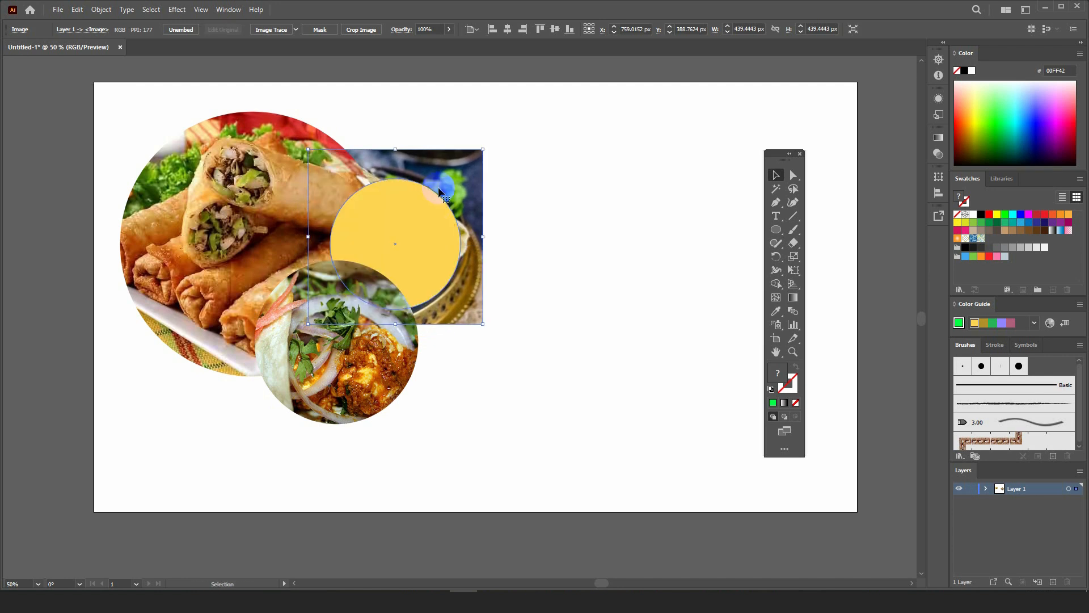
# - Clip the wraps photo to the yellow circle with a clipping mask
pyautogui.keyDown('shift'); pyautogui.click(408, 212); pyautogui.keyUp('shift')
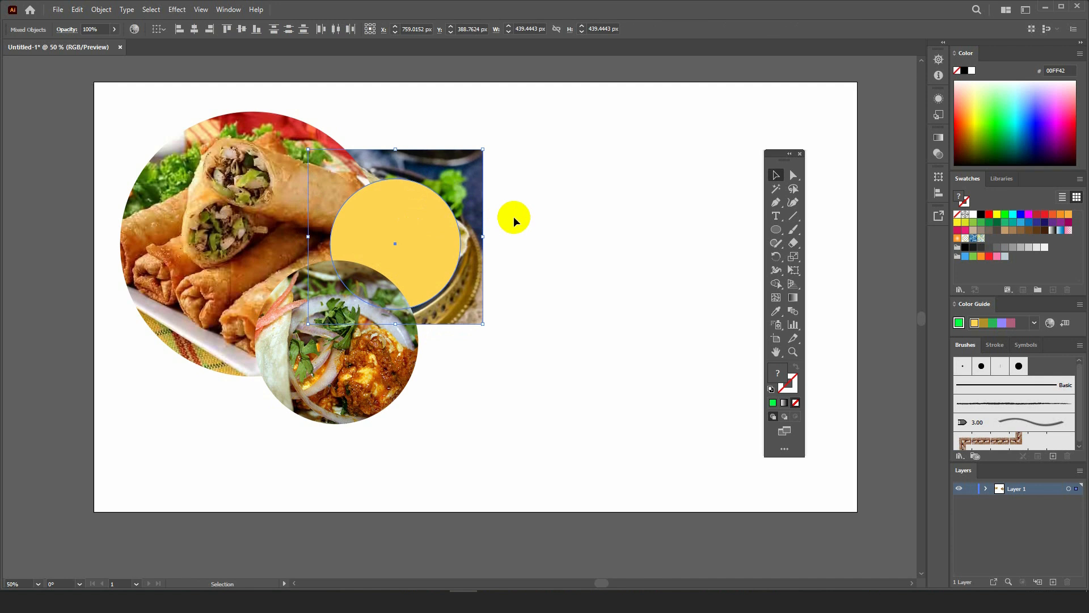
pyautogui.rightClick(512, 216)
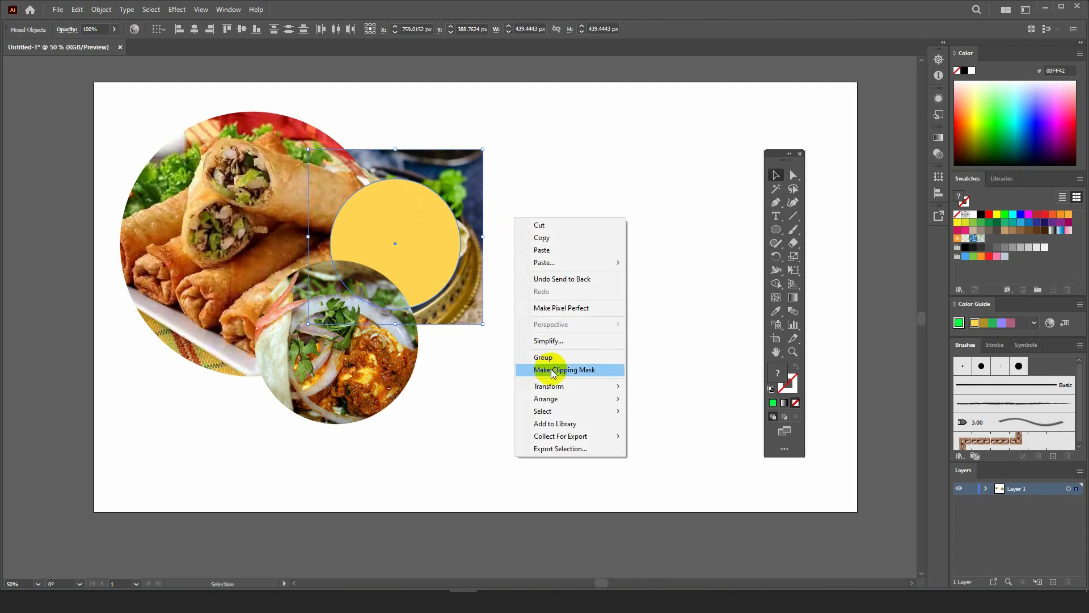
pyautogui.click(504, 5)
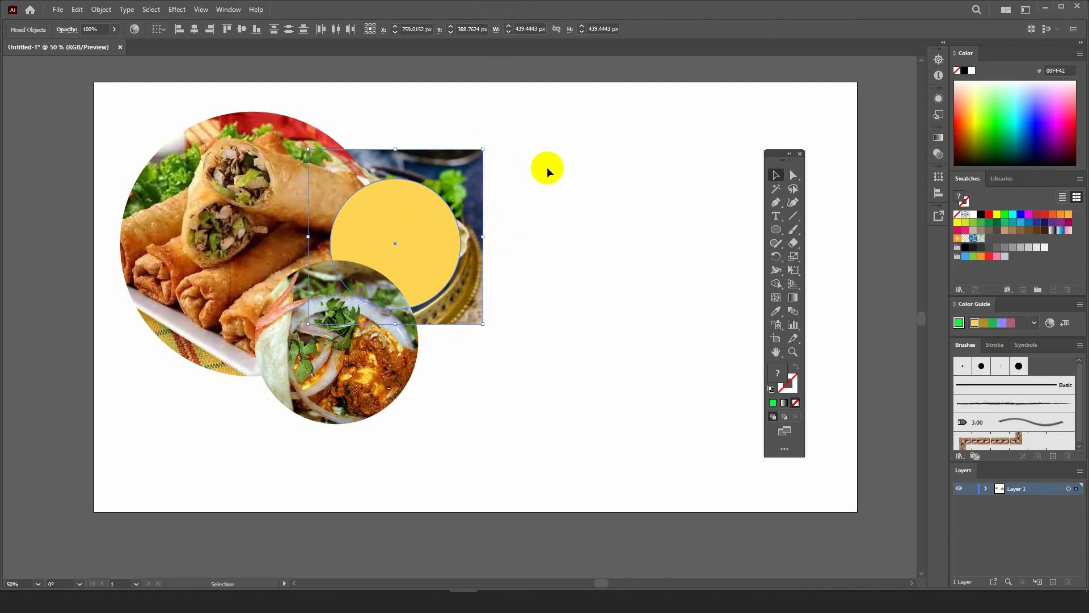
pyautogui.hotkey('ctrl', '7')
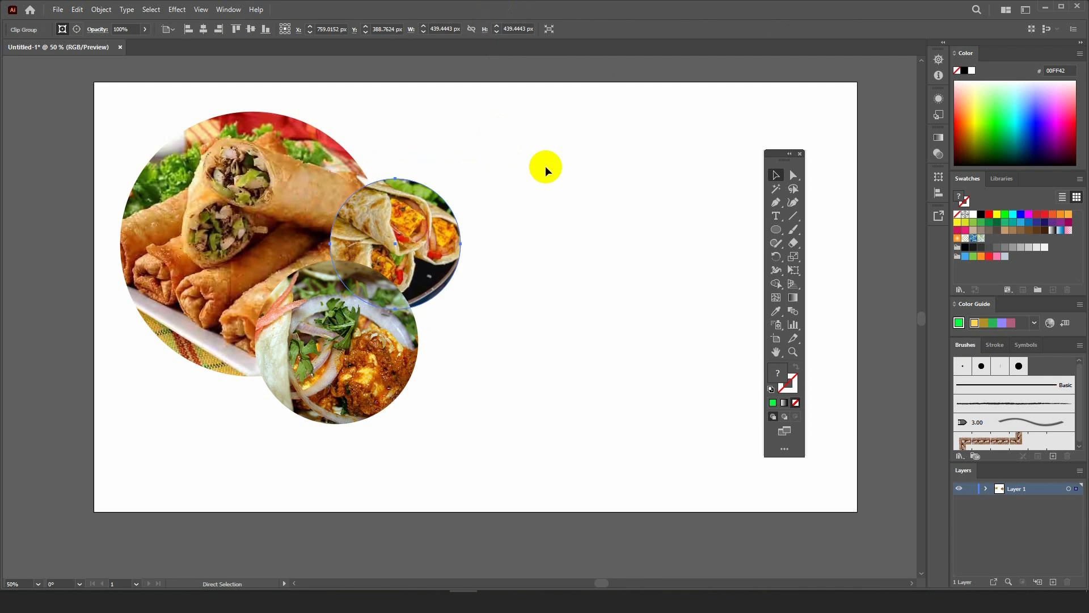
pyautogui.click(511, 262)
# - Move the three clipped food circles together about 34 px left and 19 px up on the artboard
pyautogui.scroll(-1, 511, 262)
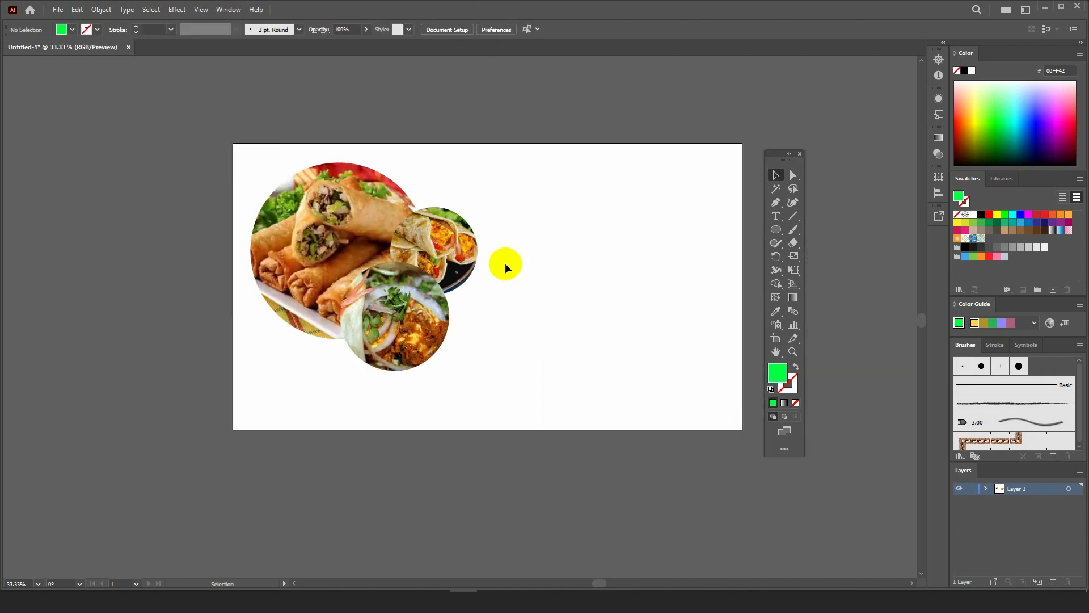
pyautogui.scroll(1, 506, 248)
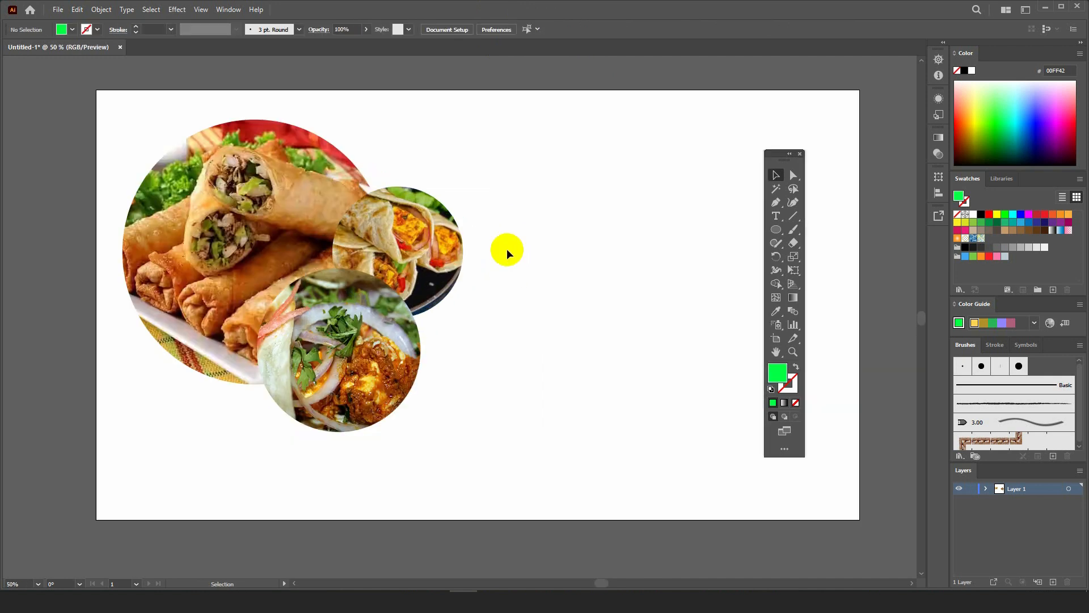
pyautogui.scroll(-1, 131, 205)
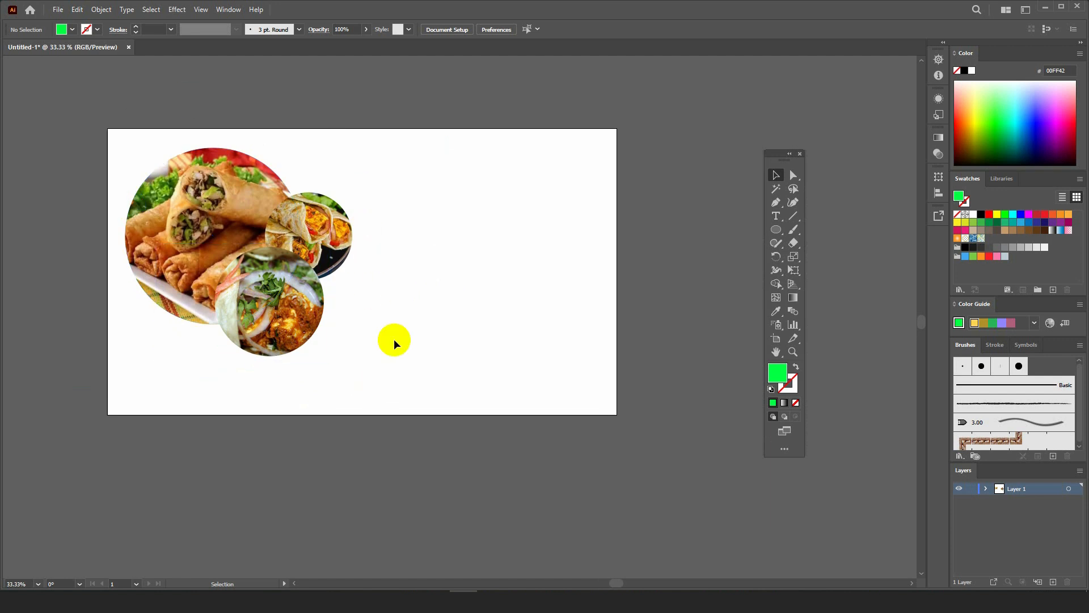
pyautogui.click(284, 229)
pyautogui.moveTo(317, 243); pyautogui.dragTo(308, 239)
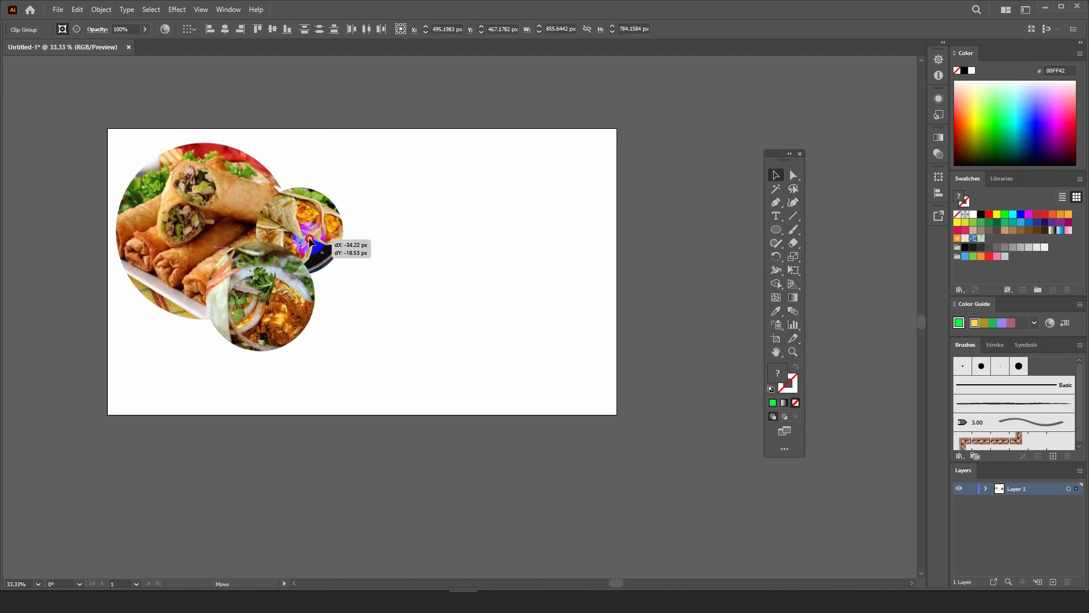
pyautogui.click(499, 223)
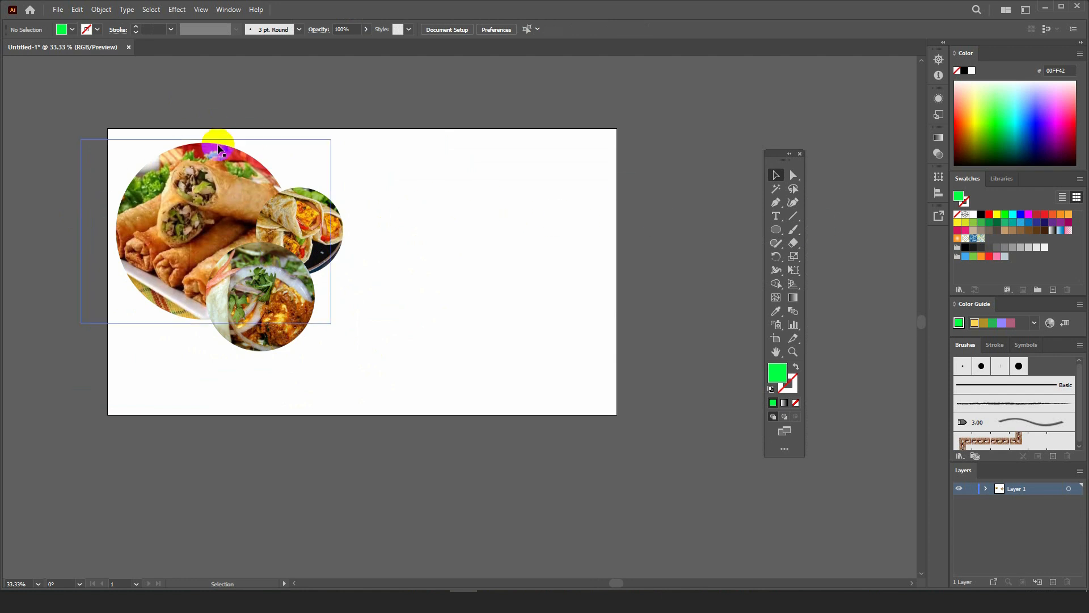
pyautogui.scroll(1, 44, 225)
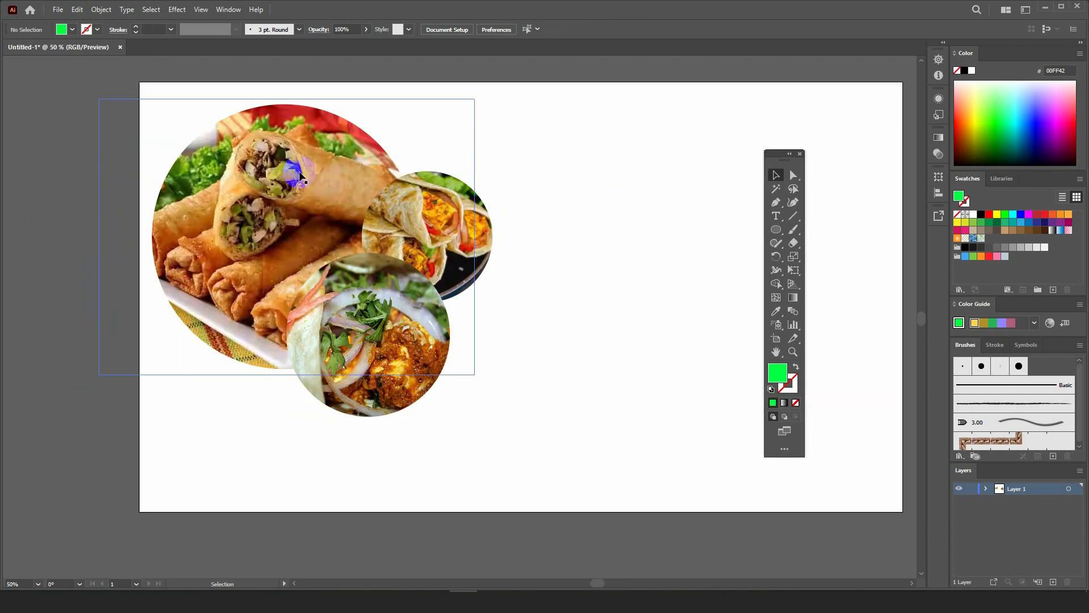
# - Try releasing the clipping mask of the large spring roll circle, and undo the release
pyautogui.click(348, 159)
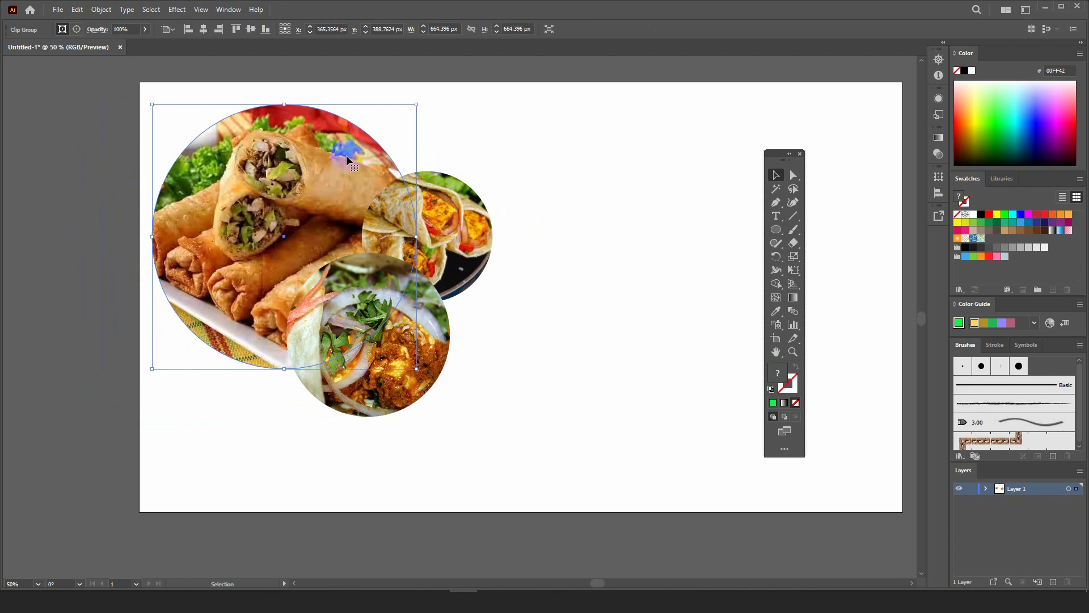
pyautogui.rightClick(319, 152)
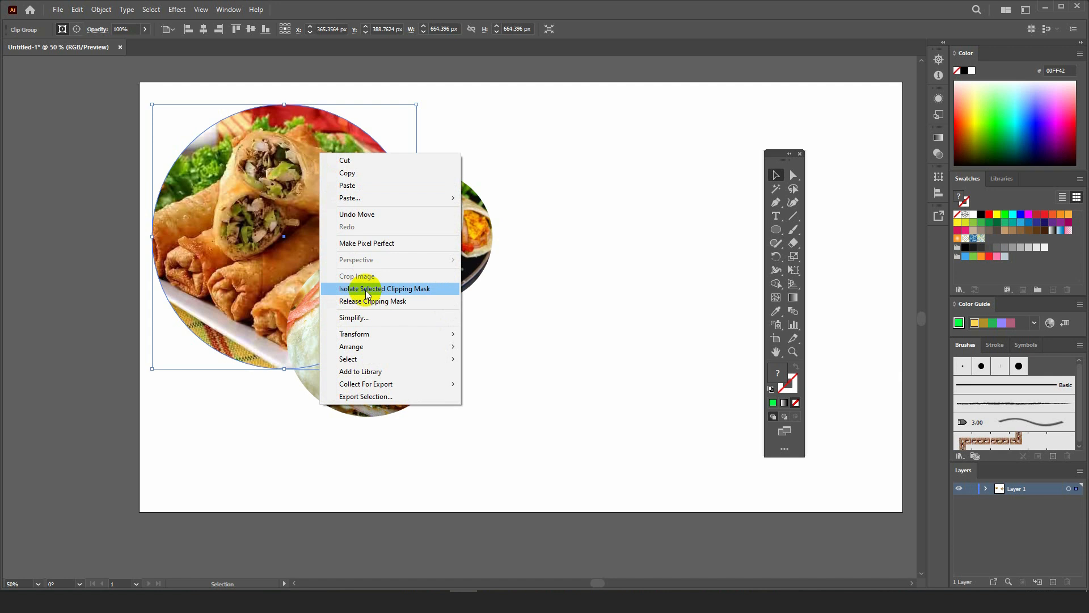
pyautogui.click(426, 300)
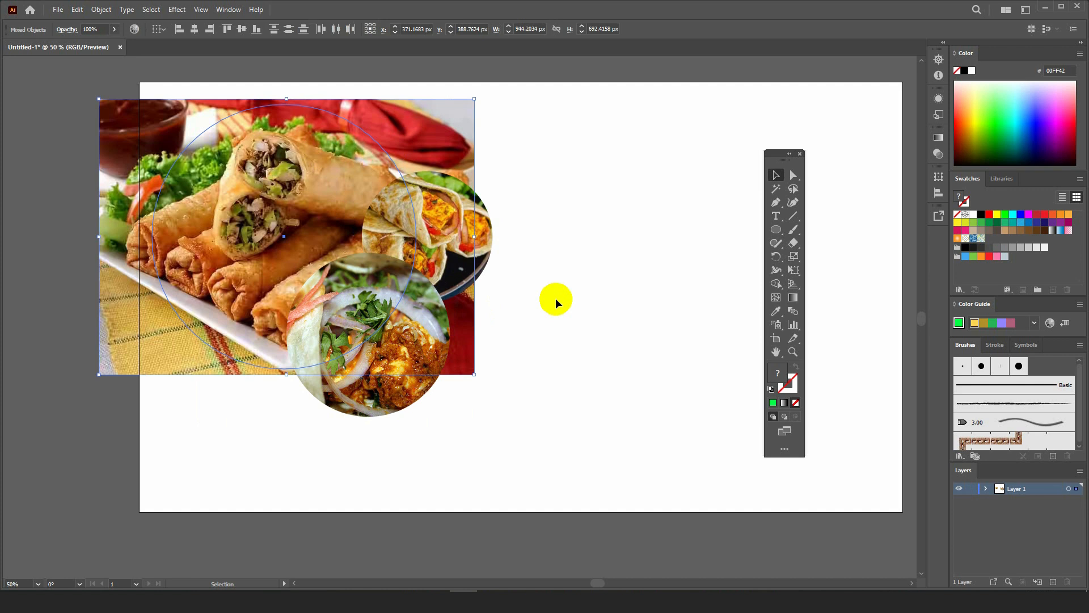
pyautogui.hotkey('ctrl', 'z')
# - Isolate the large circle's clipping mask, enlarge the spring roll photo to about 1322 × 970 px and reposition it within the circle
pyautogui.rightClick(310, 218)
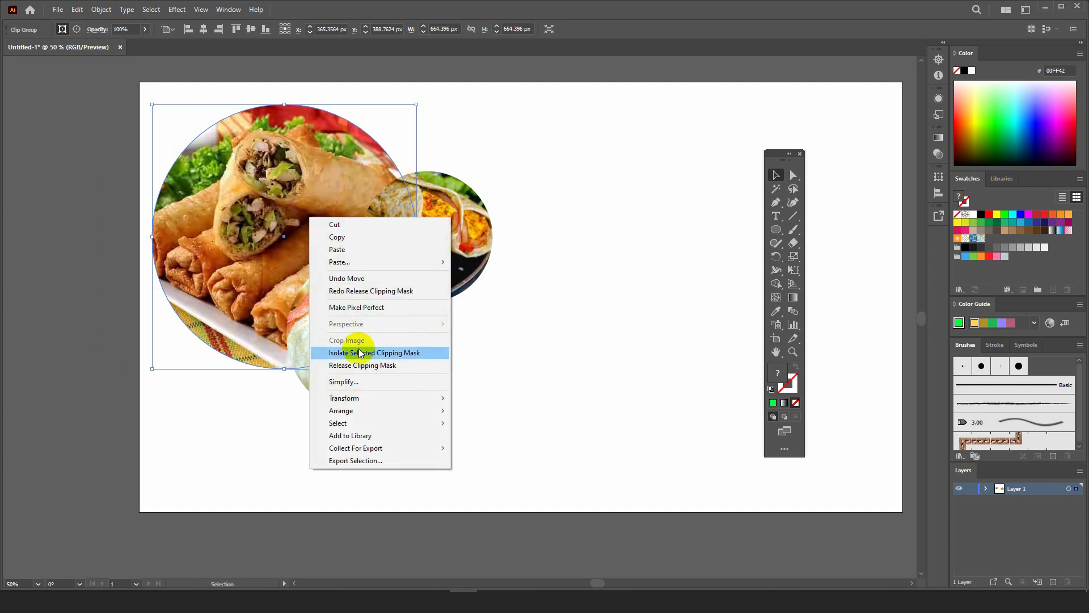
pyautogui.click(387, 354)
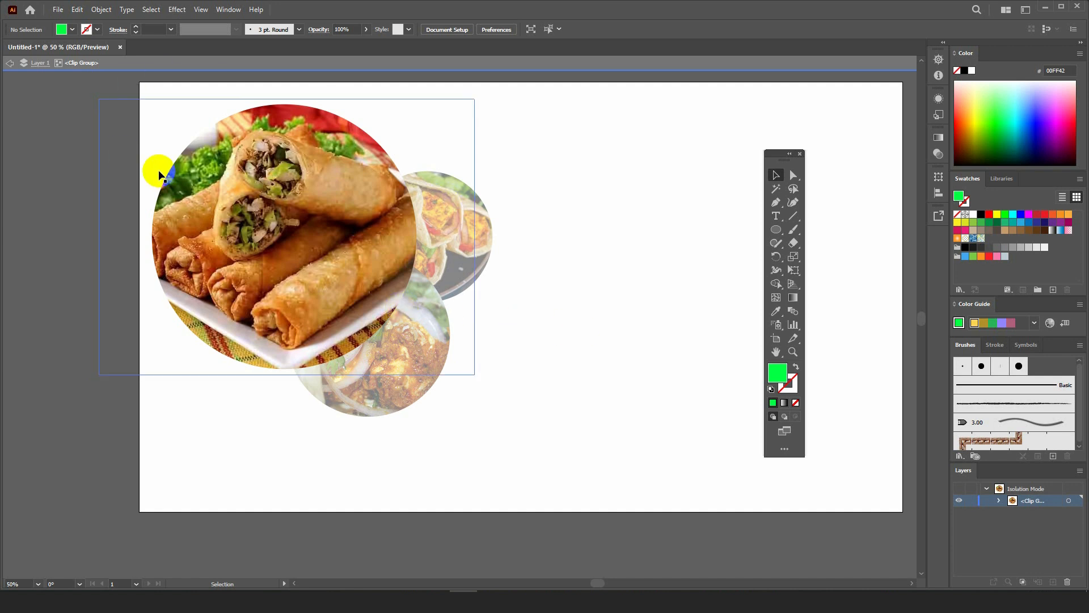
pyautogui.click(459, 114)
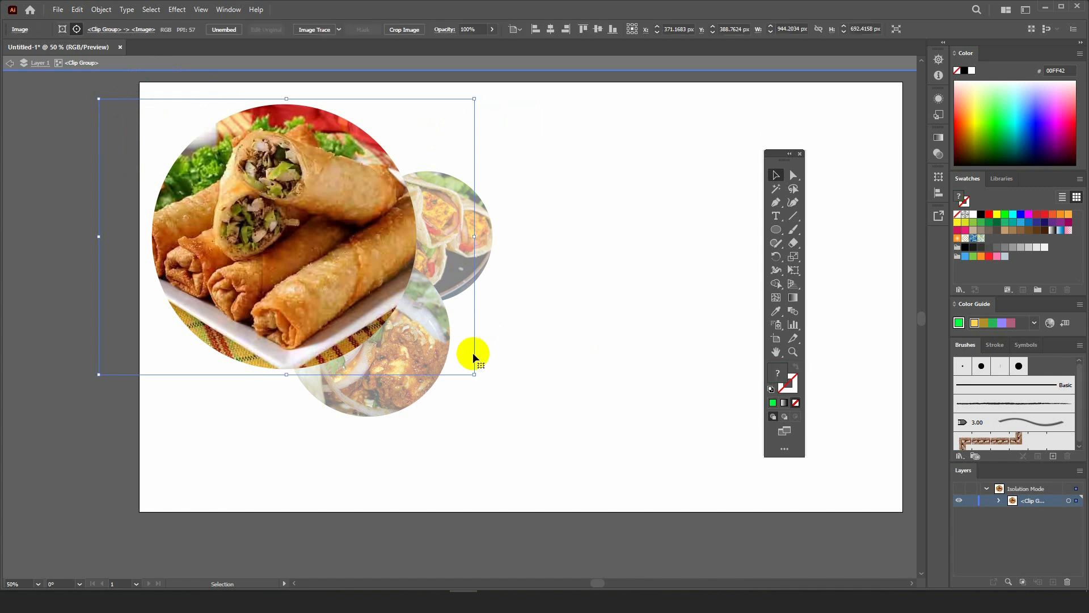
pyautogui.moveTo(474, 373); pyautogui.dragTo(508, 406)
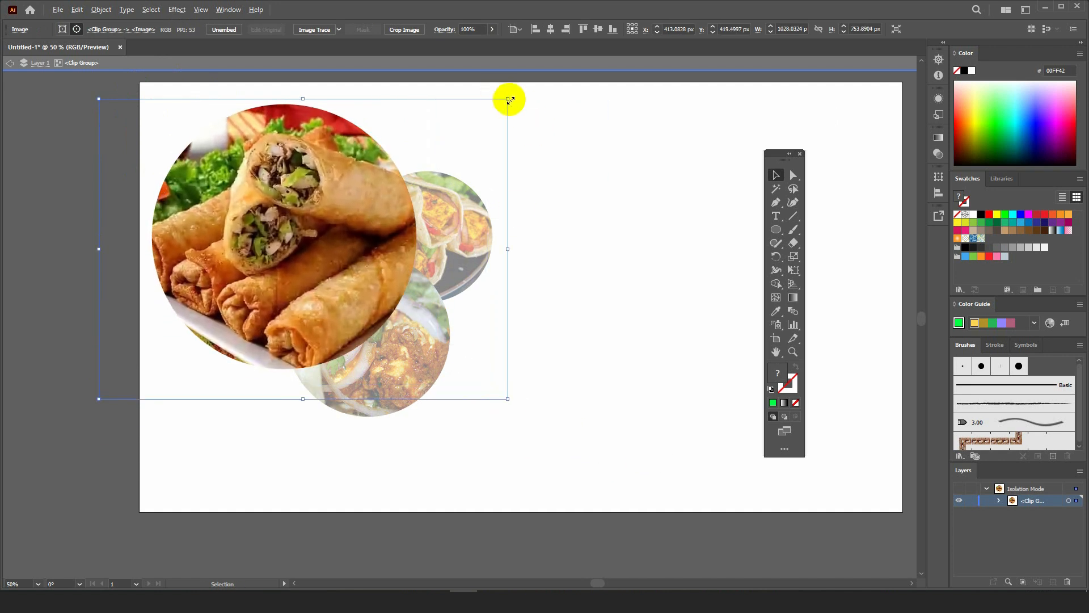
pyautogui.moveTo(503, 99); pyautogui.dragTo(604, 80)
pyautogui.moveTo(352, 159); pyautogui.dragTo(342, 182)
pyautogui.moveTo(539, 443); pyautogui.dragTo(593, 483)
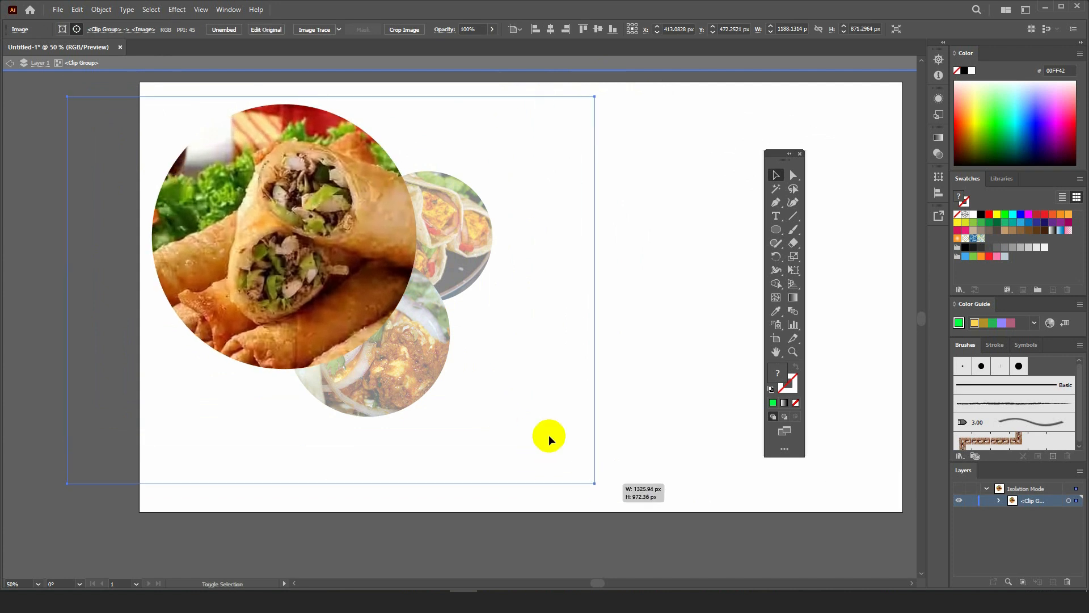
pyautogui.moveTo(350, 188)
pyautogui.mouseDown()
pyautogui.moveTo(323, 187)
pyautogui.moveTo(335, 184)
pyautogui.mouseUp()
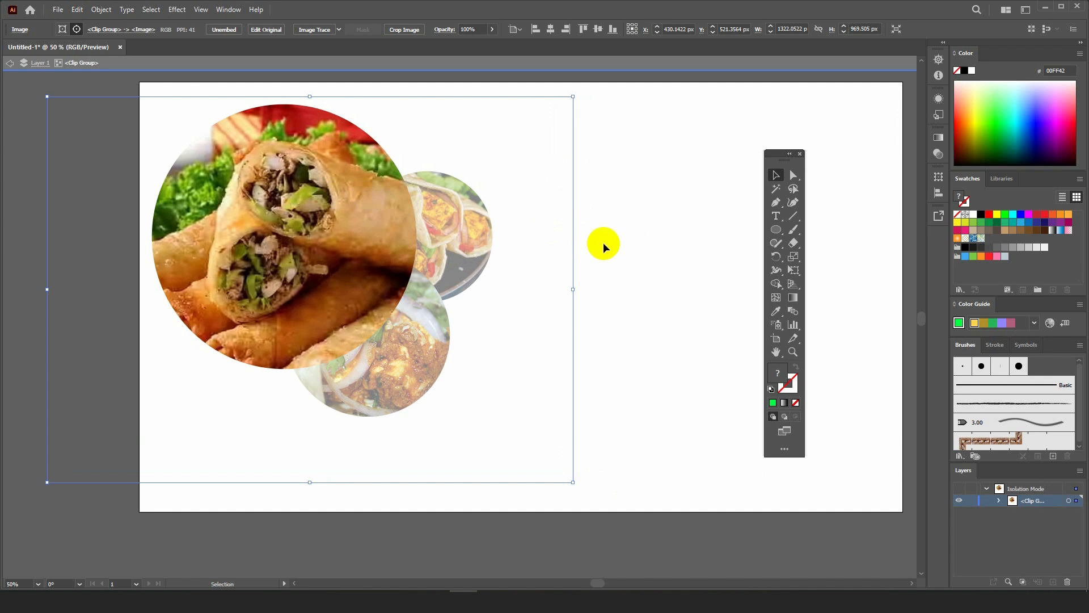
pyautogui.doubleClick(338, 59)
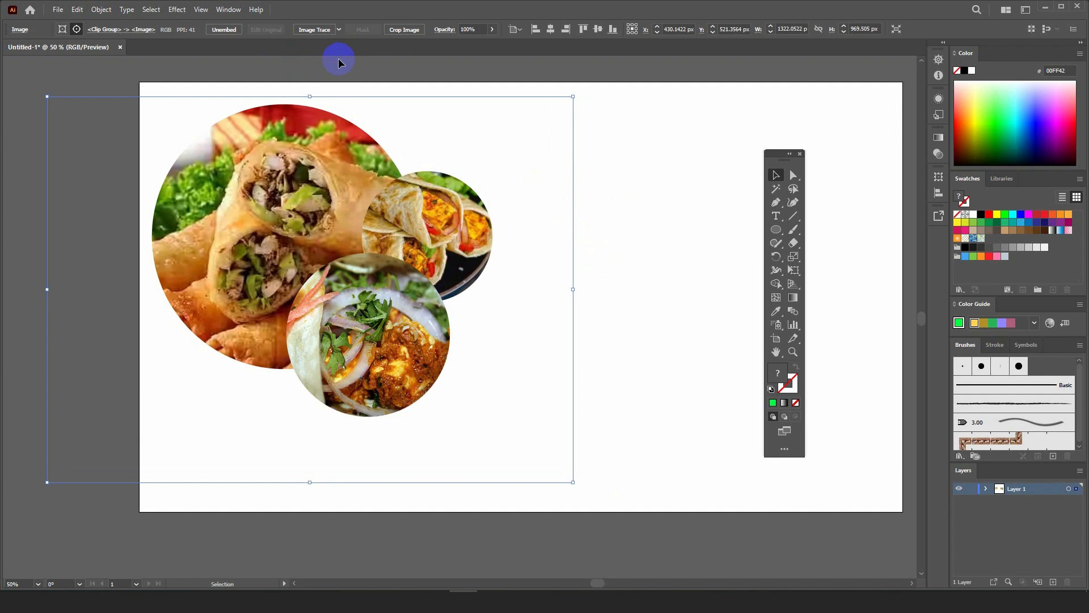
pyautogui.click(618, 101)
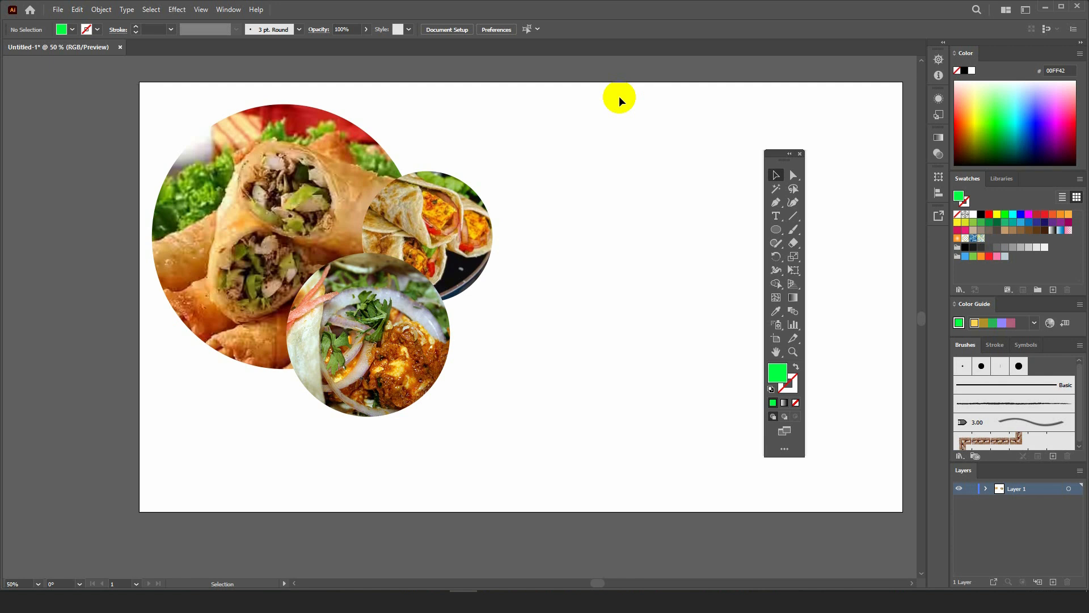
# - Inside the small circle's clip group, enlarge the wraps photo to about 468 × 468 px and shift it slightly right and down
pyautogui.click(479, 190)
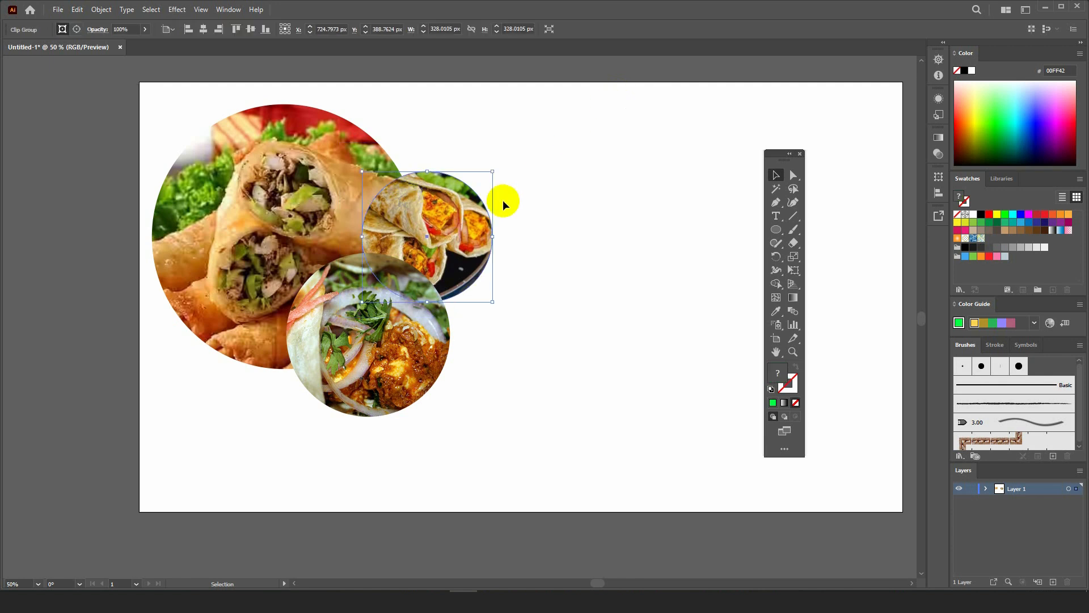
pyautogui.doubleClick(463, 231)
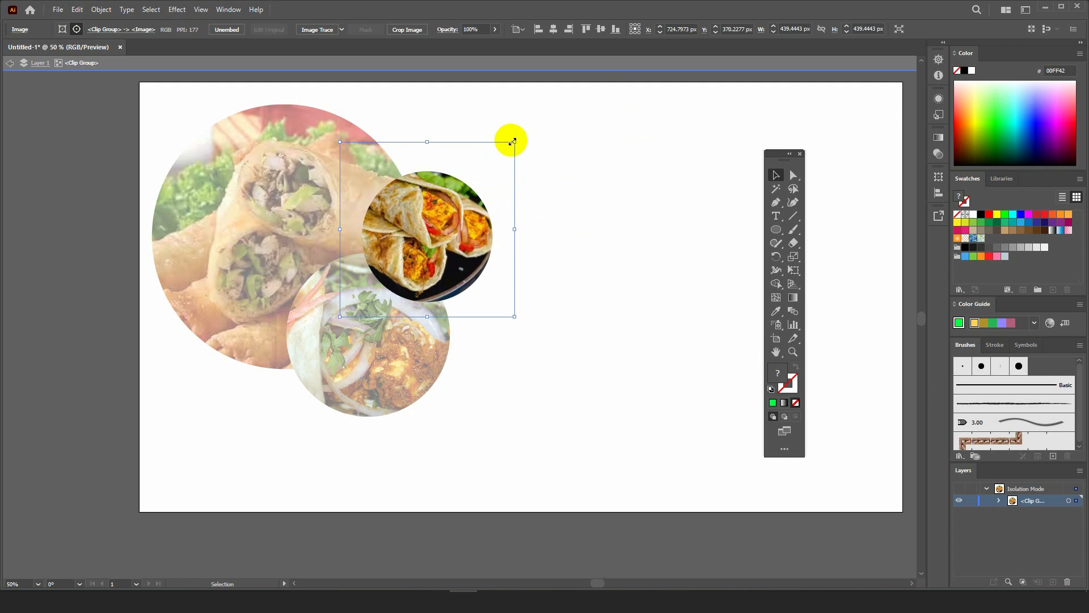
pyautogui.moveTo(512, 141)
pyautogui.mouseDown()
pyautogui.moveTo(532, 126)
pyautogui.moveTo(518, 136)
pyautogui.mouseUp()
pyautogui.moveTo(482, 206); pyautogui.dragTo(488, 211)
pyautogui.click(465, 64)
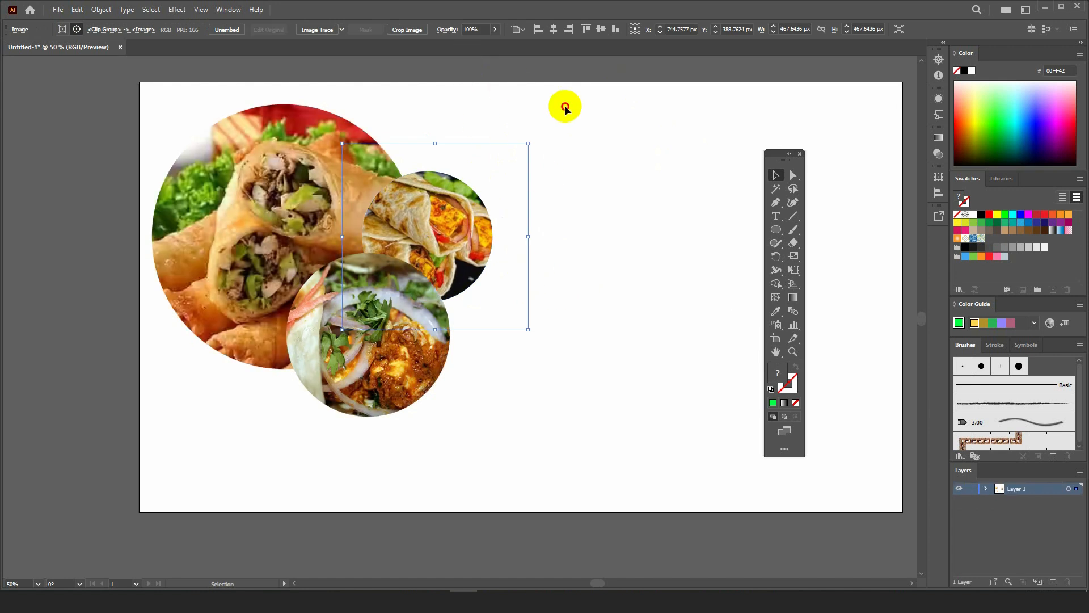
pyautogui.click(578, 217)
# - Isolate the lower circle's clip group and adjust the Frankie photo's position inside the circle
pyautogui.doubleClick(387, 334)
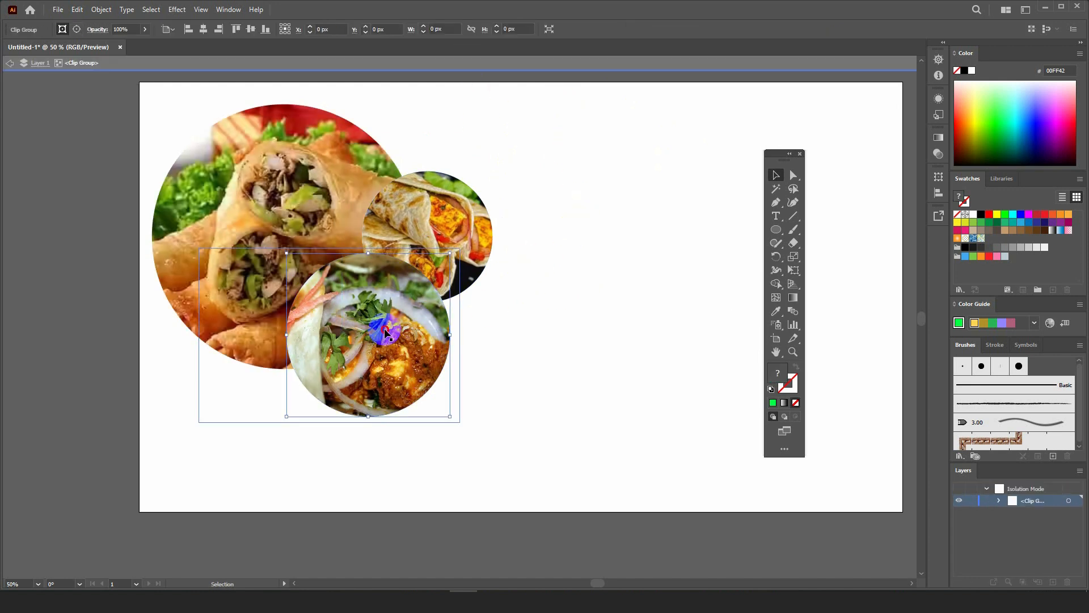
pyautogui.moveTo(386, 362); pyautogui.dragTo(416, 358)
pyautogui.click(526, 359)
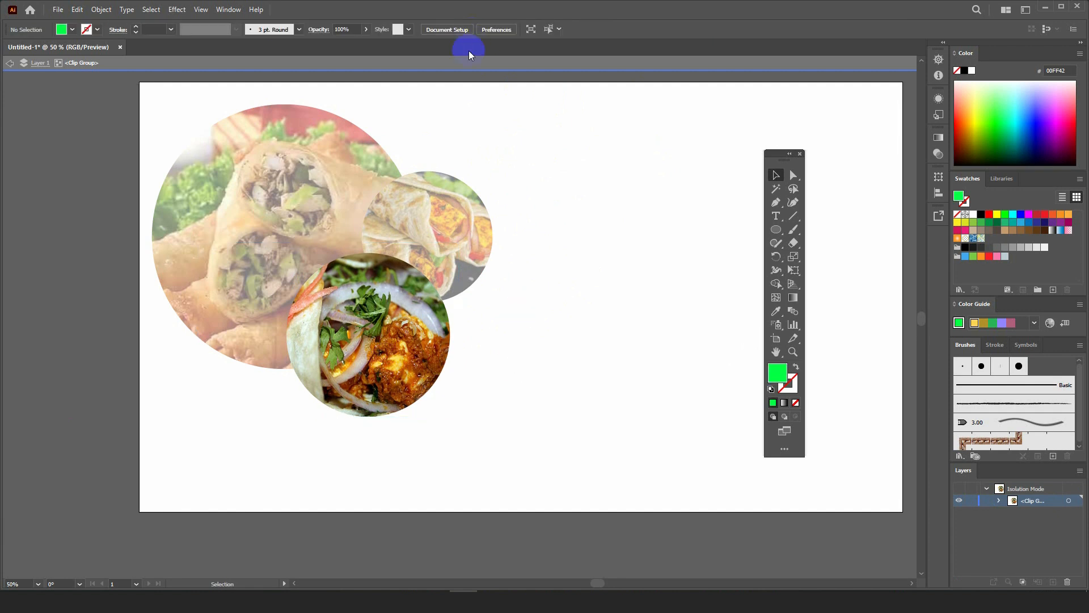
pyautogui.click(470, 58)
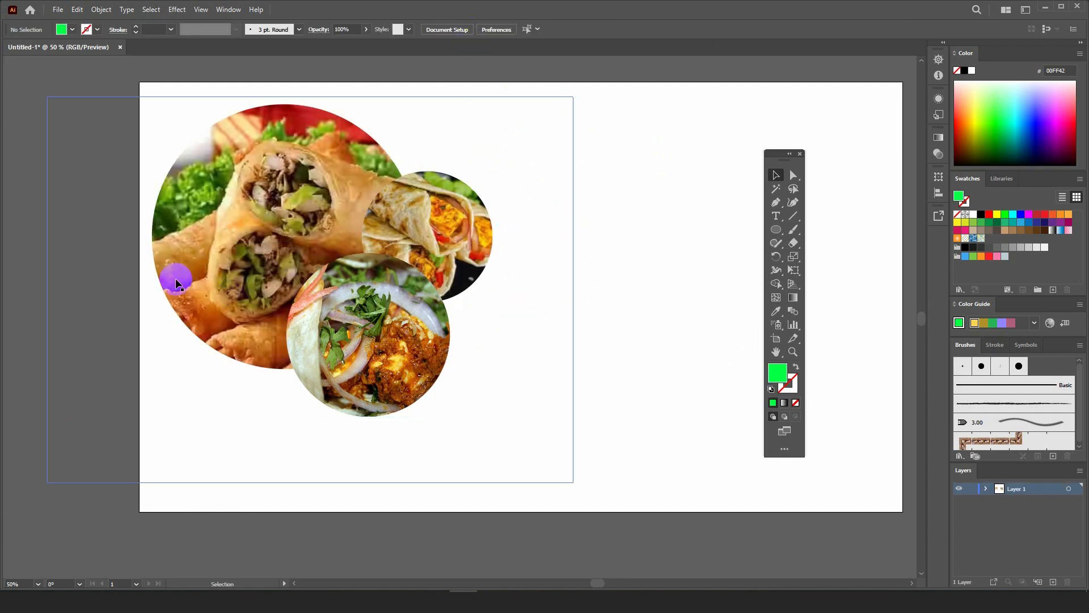
# - Move the three clipped food circles together about 36 px to the right on the artboard
pyautogui.scroll(-1, 136, 282)
pyautogui.scroll(1, 267, 231)
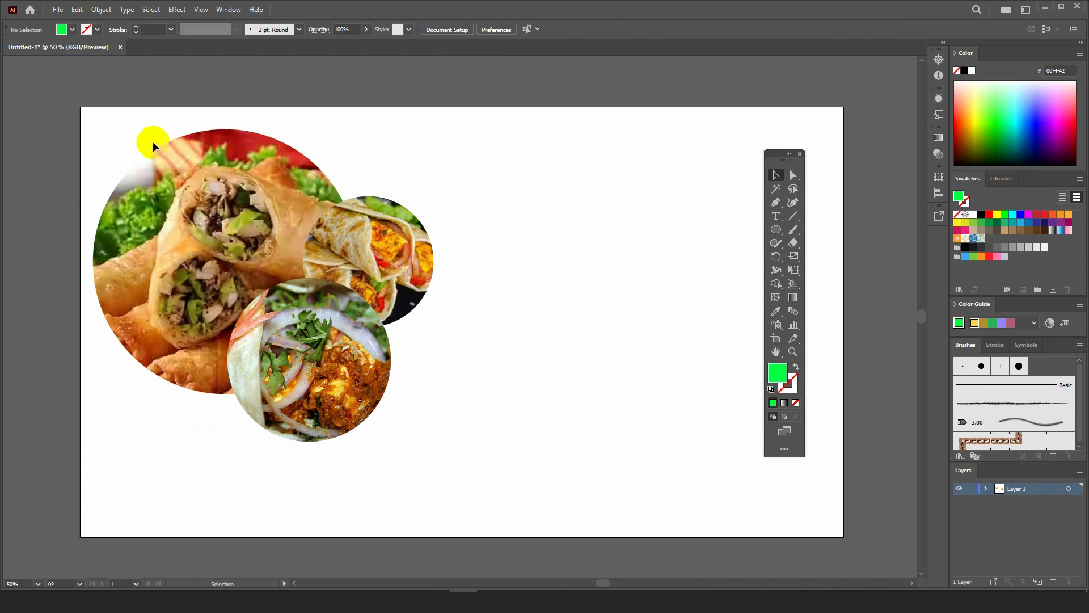
pyautogui.moveTo(120, 124); pyautogui.dragTo(438, 334)
pyautogui.moveTo(351, 277); pyautogui.dragTo(538, 321)
pyautogui.click(564, 322)
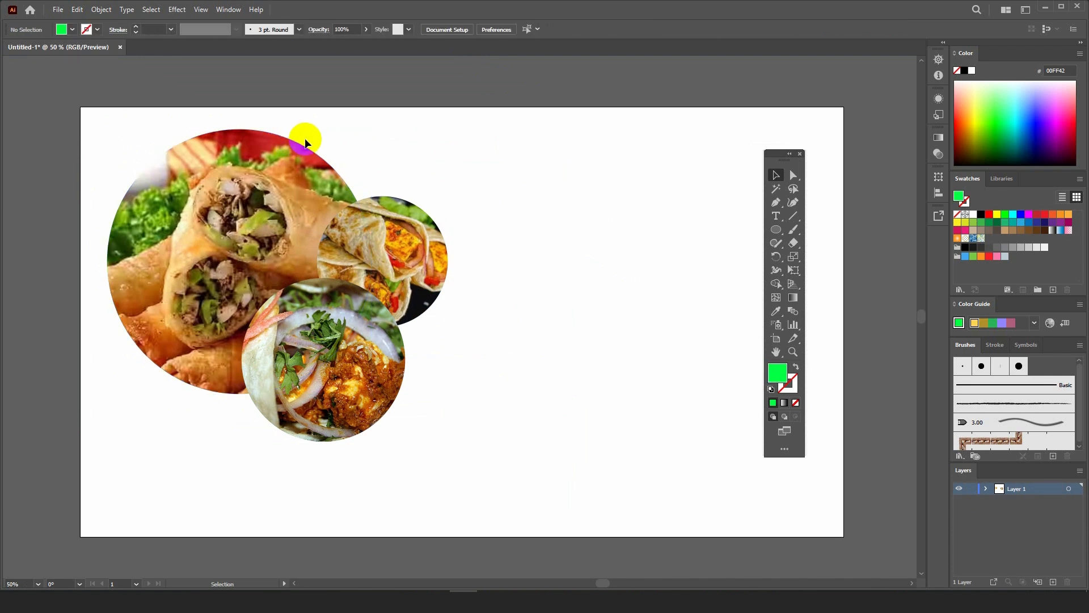
# - Give the large spring roll circle an RGB Red fill and a 10 pt stroke
pyautogui.click(286, 139)
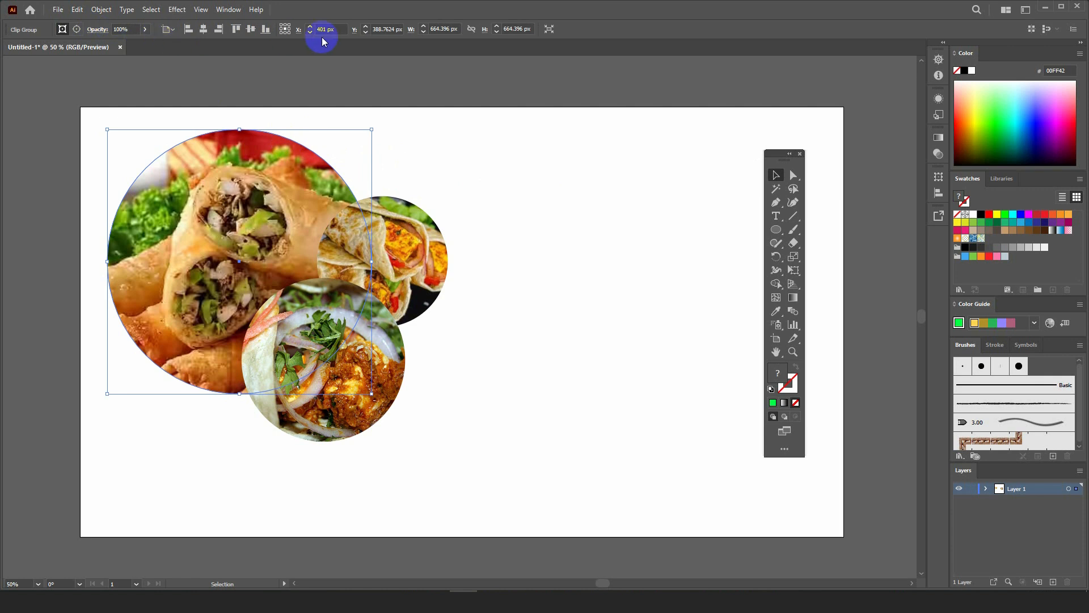
pyautogui.click(228, 10)
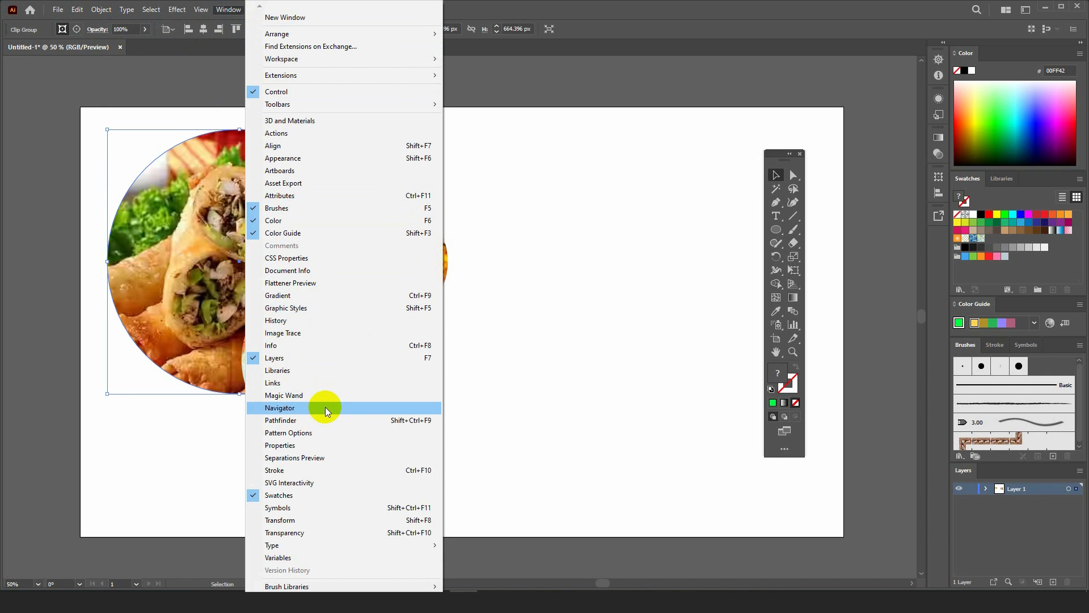
pyautogui.click(280, 471)
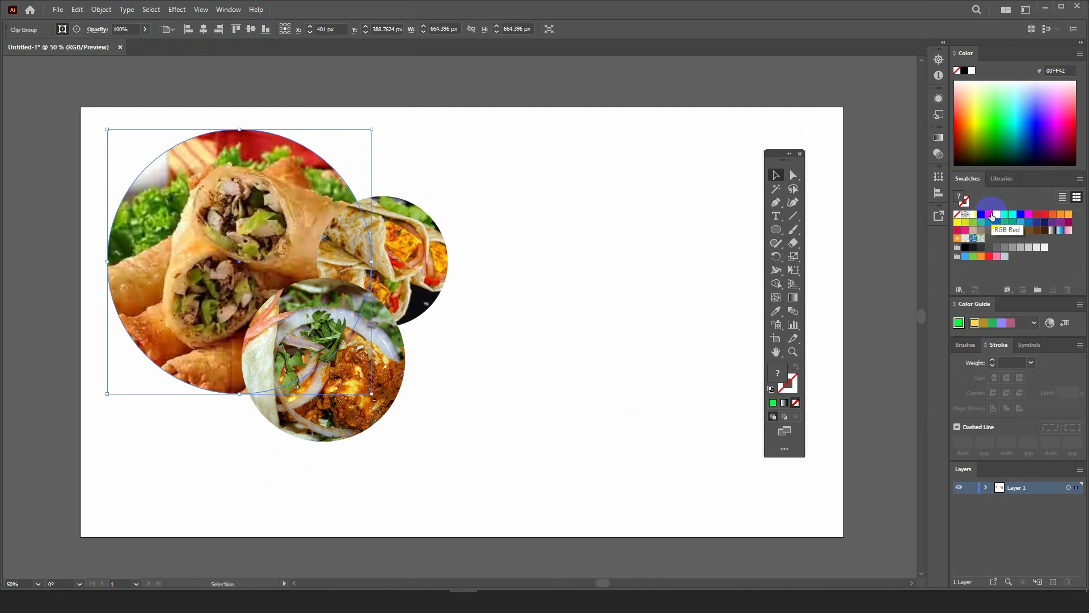
pyautogui.click(990, 215)
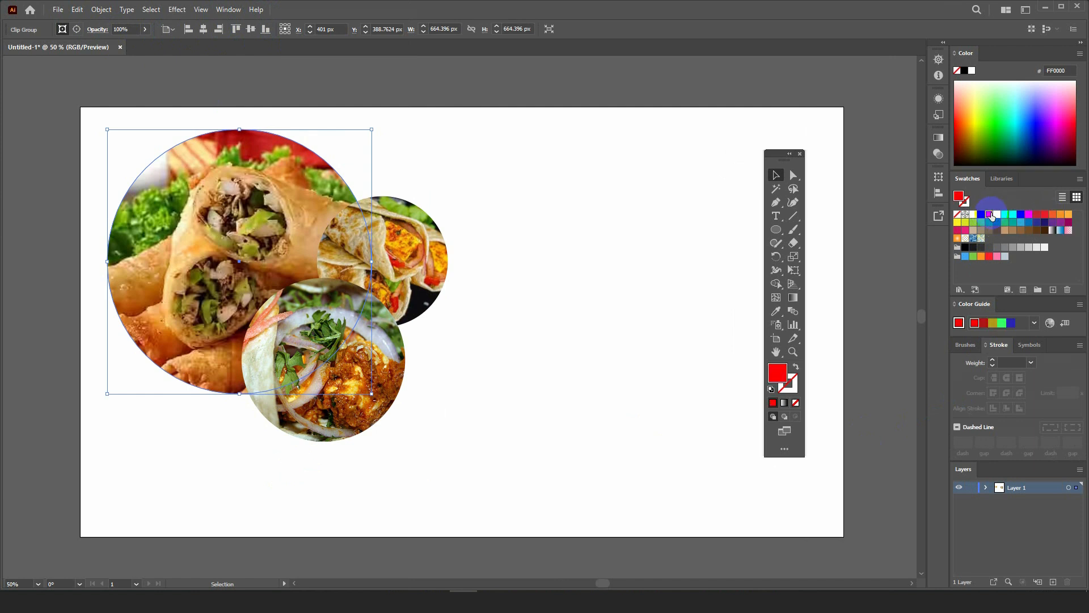
pyautogui.click(992, 360)
pyautogui.click(993, 360)
pyautogui.click(993, 361)
pyautogui.click(993, 361)
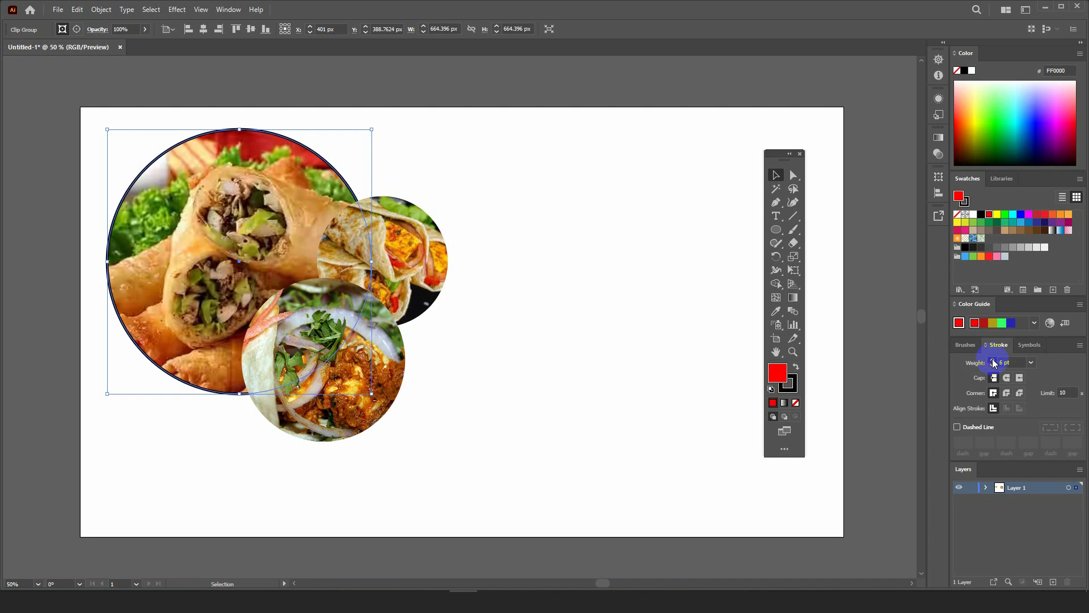
pyautogui.click(993, 360)
pyautogui.click(993, 361)
# - Color the large circle's stroke RGB Red (FF0000) and check the outline up close
pyautogui.click(786, 379)
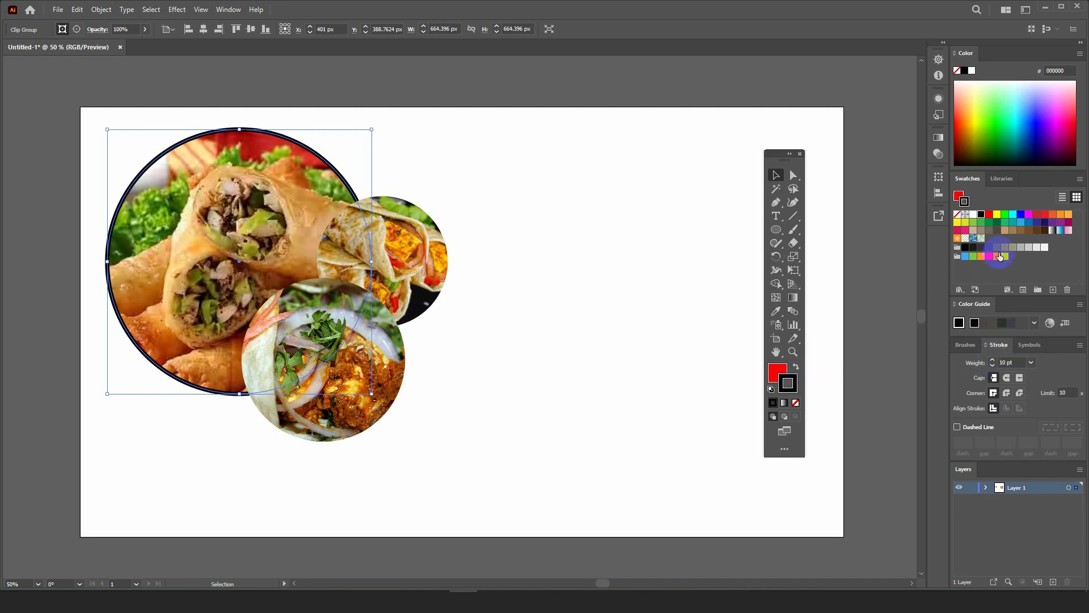
pyautogui.click(989, 215)
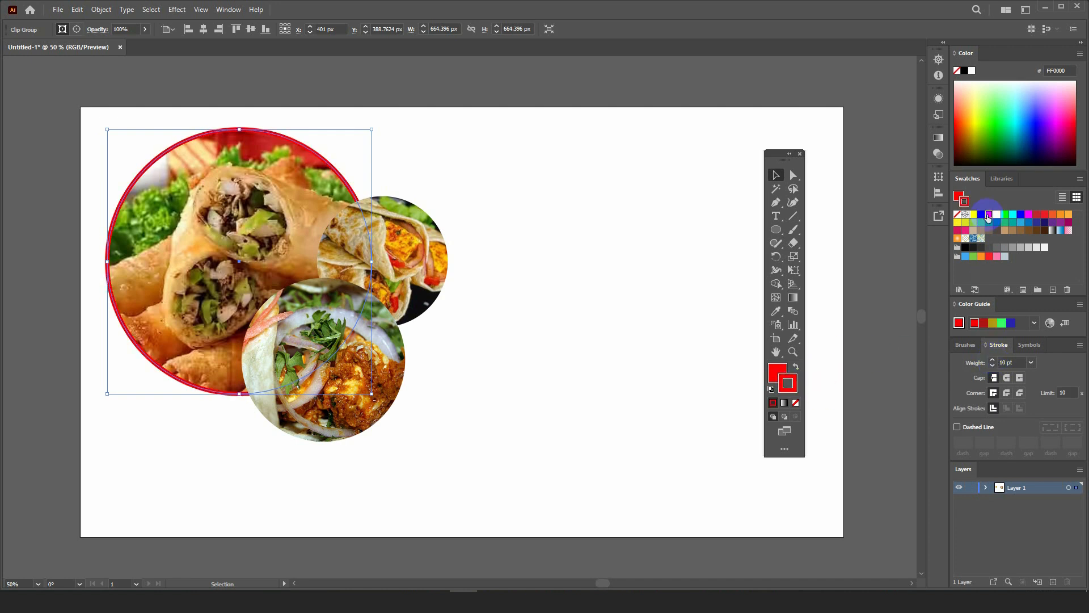
pyautogui.click(474, 153)
pyautogui.scroll(3, 86, 142)
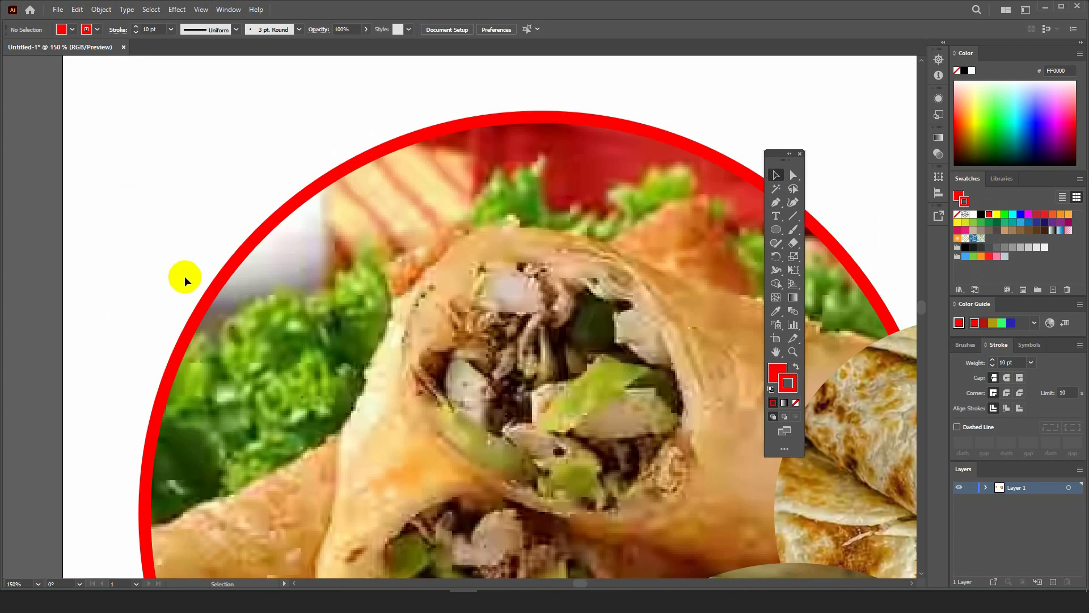
pyautogui.scroll(-3, 187, 275)
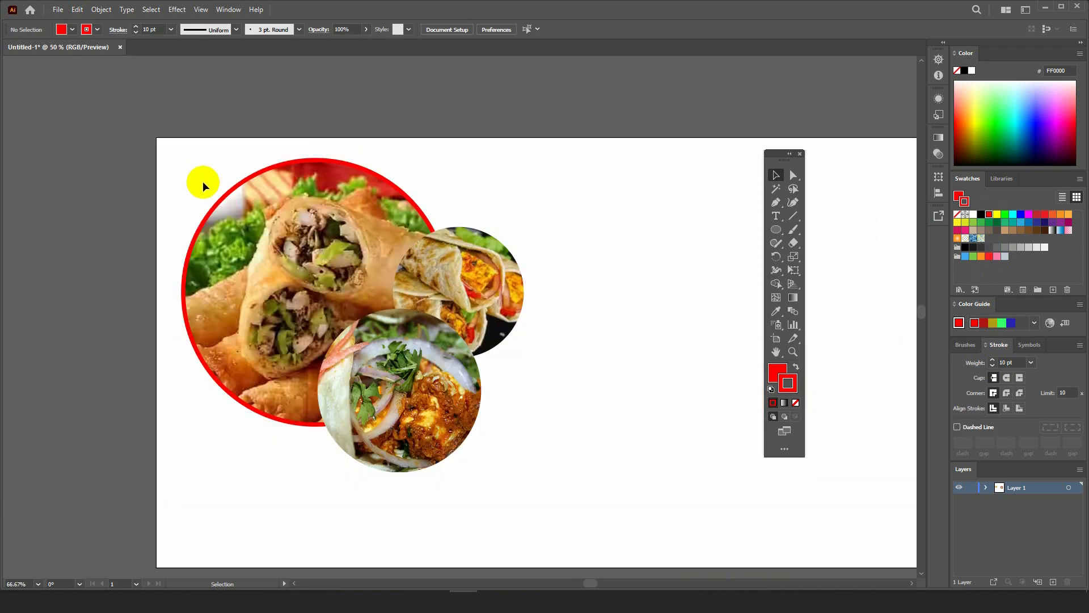
# - Outline the small wraps circle with a 9 pt red stroke
pyautogui.click(460, 232)
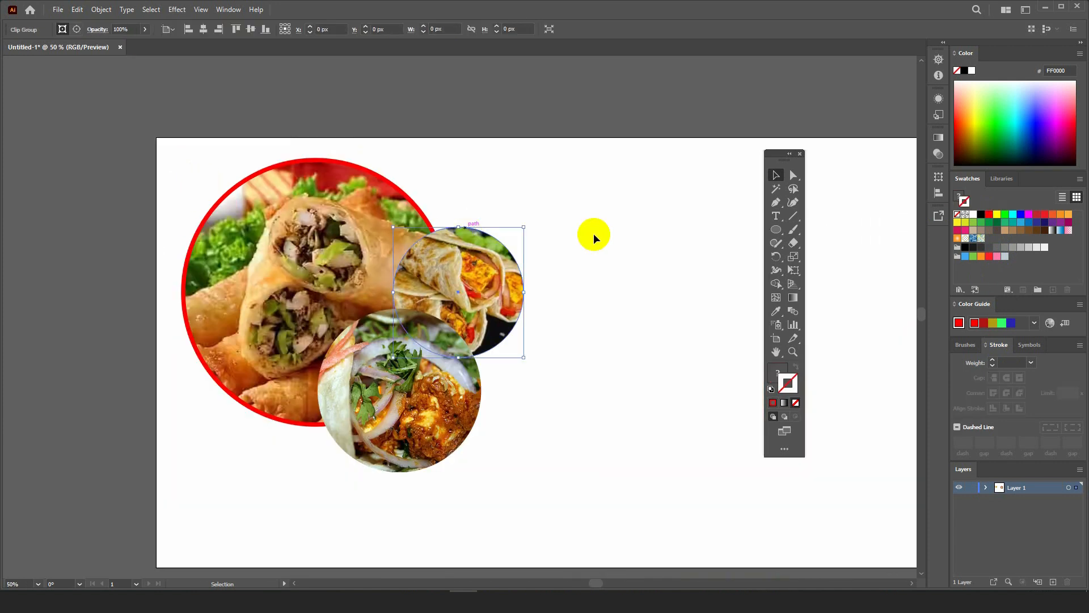
pyautogui.click(993, 361)
pyautogui.click(993, 361)
pyautogui.click(993, 360)
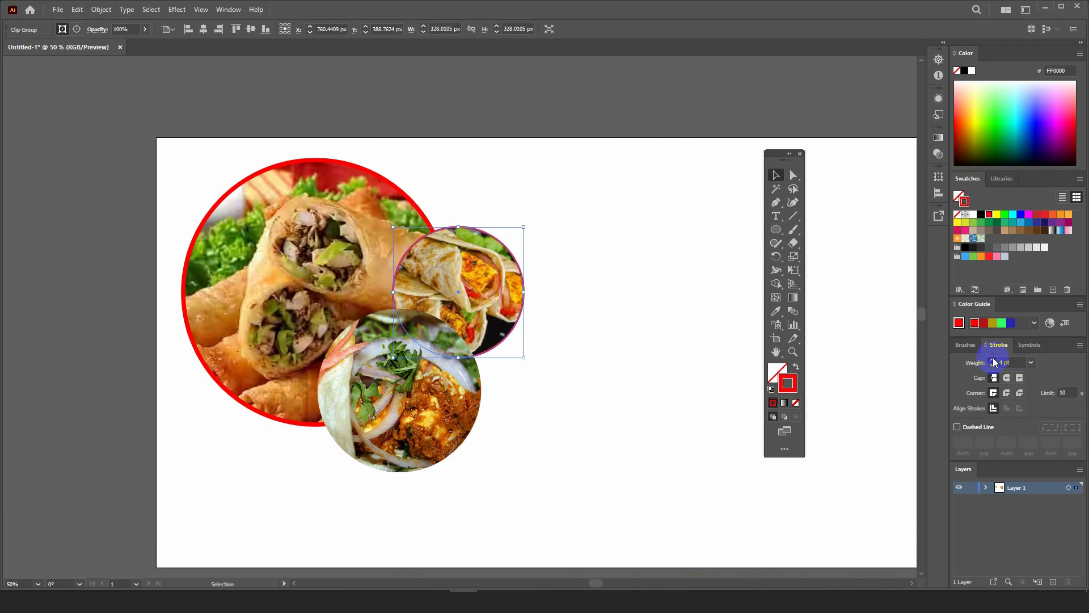
pyautogui.click(993, 361)
pyautogui.click(994, 361)
pyautogui.click(993, 361)
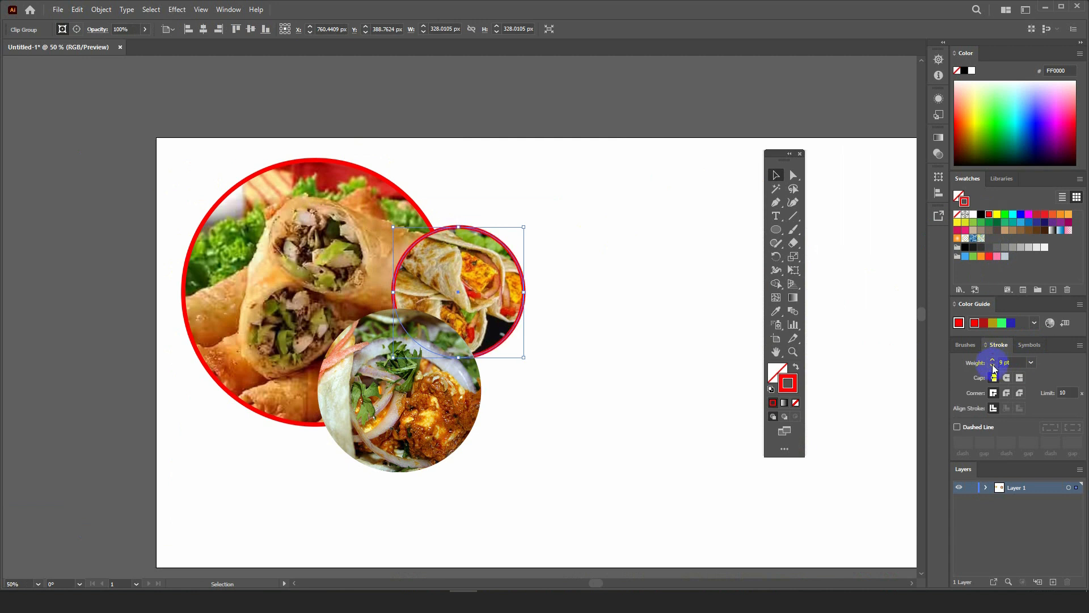
# - Outline the lower Frankie circle with a red stroke and set its weight to 9 pt
pyautogui.click(481, 393)
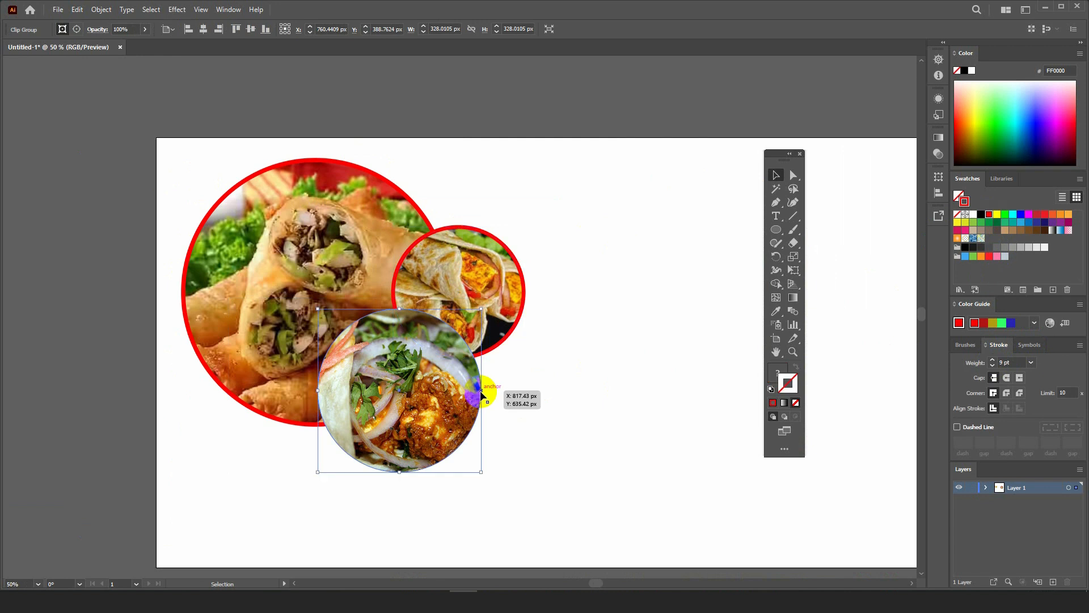
pyautogui.click(993, 361)
pyautogui.click(993, 360)
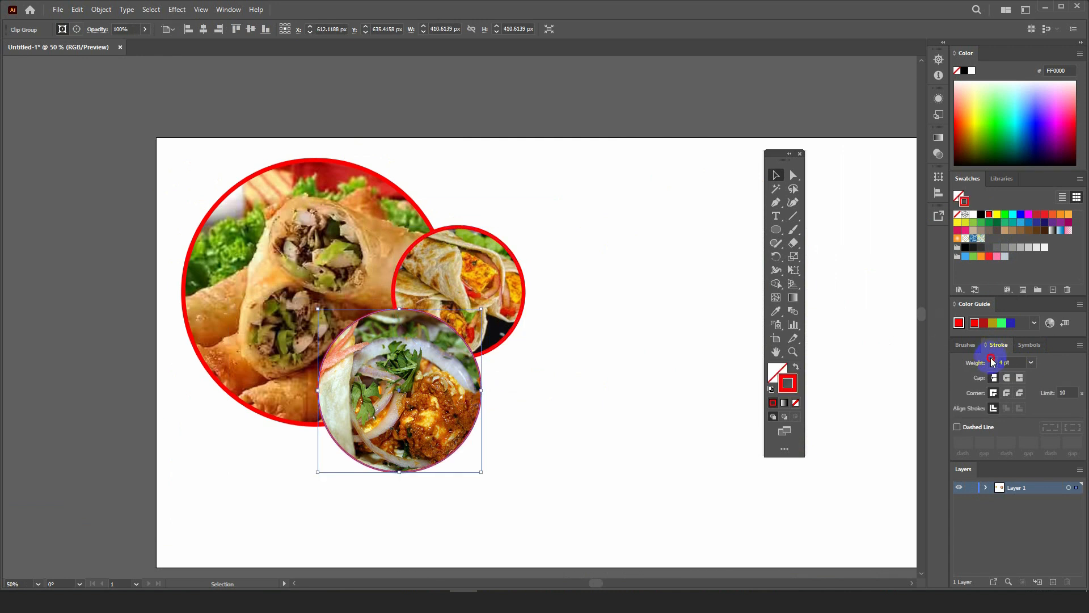
pyautogui.click(993, 360)
pyautogui.click(993, 360)
pyautogui.click(993, 360)
pyautogui.click(993, 360)
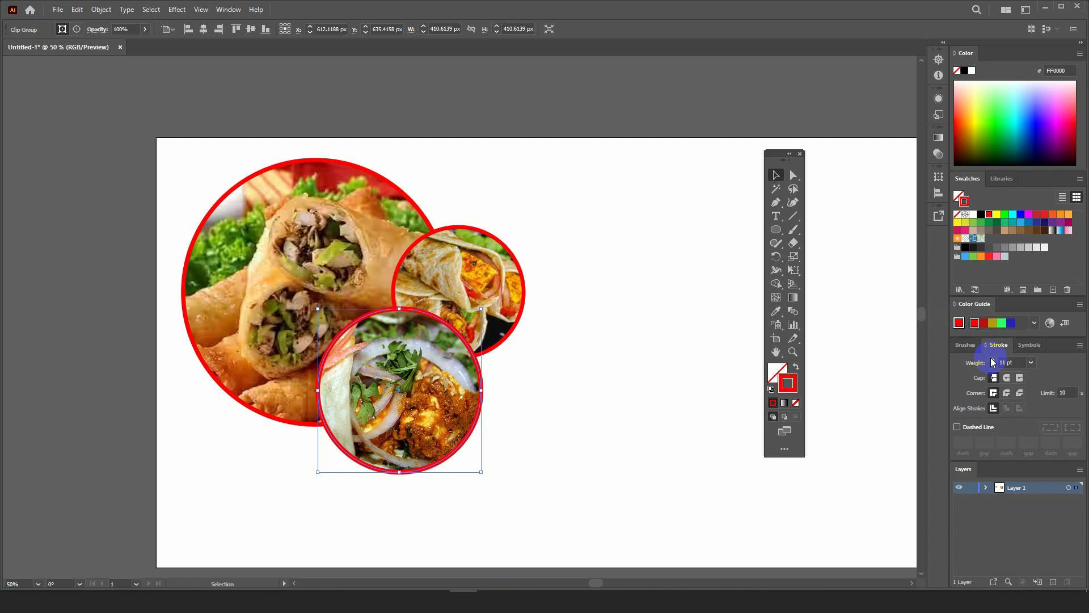
pyautogui.click(992, 366)
pyautogui.click(992, 365)
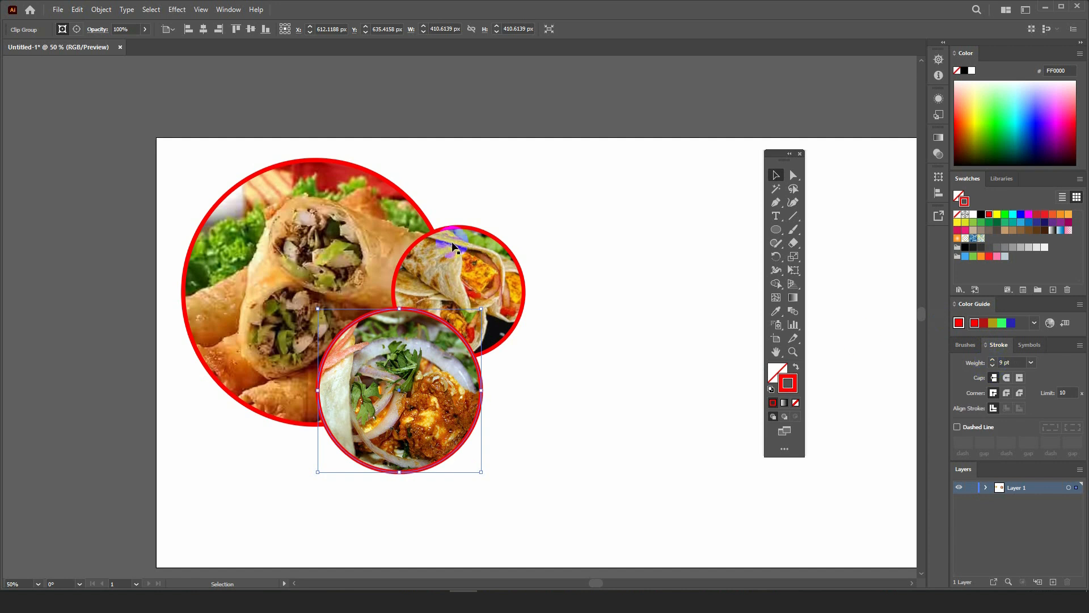
# - Inspect the three outlined circles, including the large circle's ellipse in isolation mode, and leave nothing selected
pyautogui.click(607, 199)
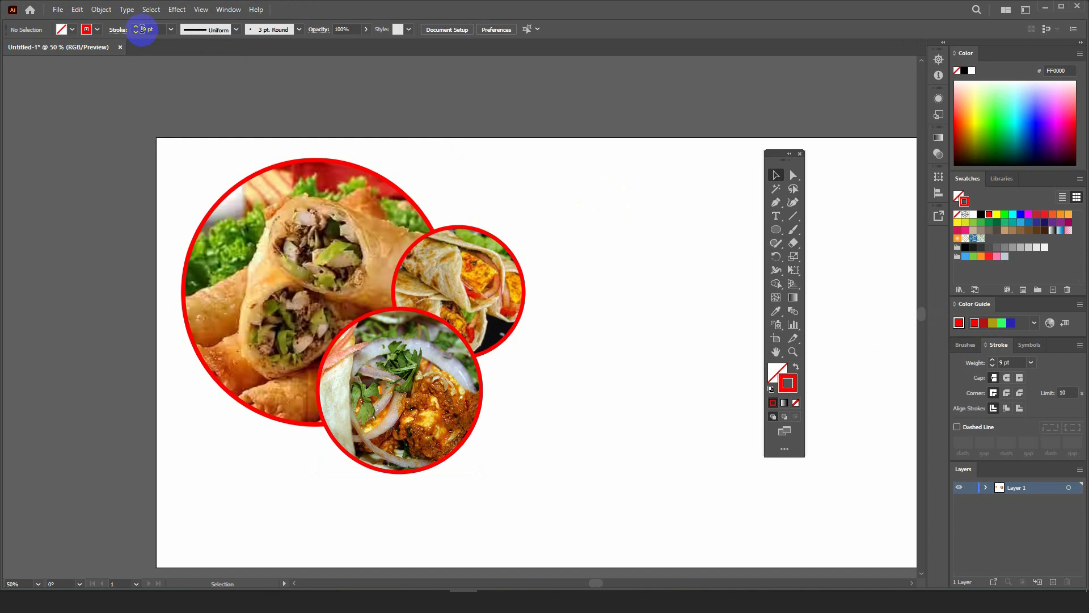
pyautogui.scroll(-1, 162, 158)
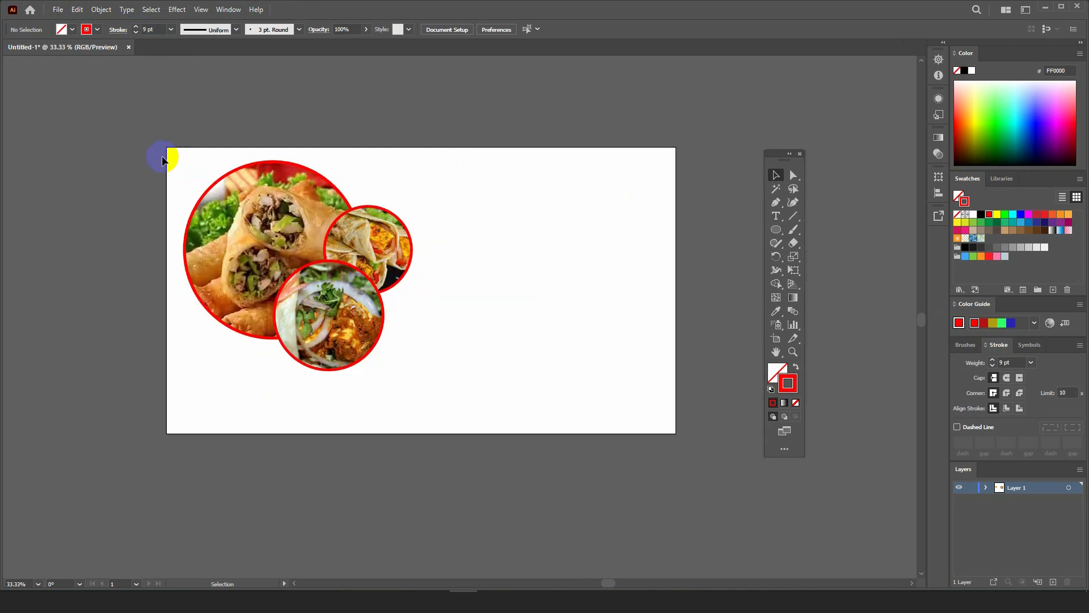
pyautogui.scroll(1, 170, 232)
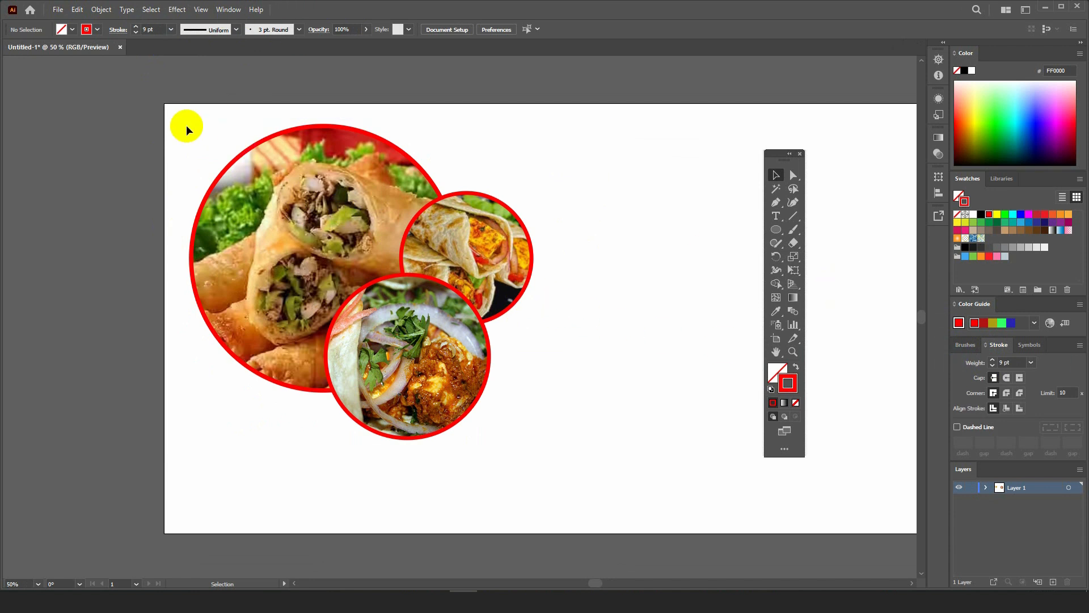
pyautogui.doubleClick(421, 169)
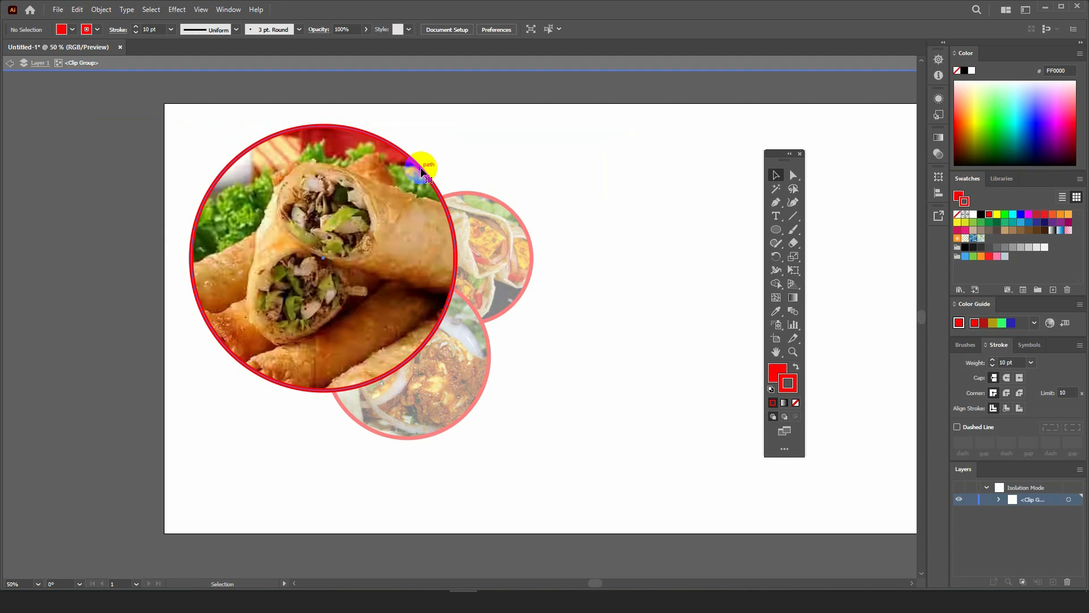
pyautogui.click(423, 165)
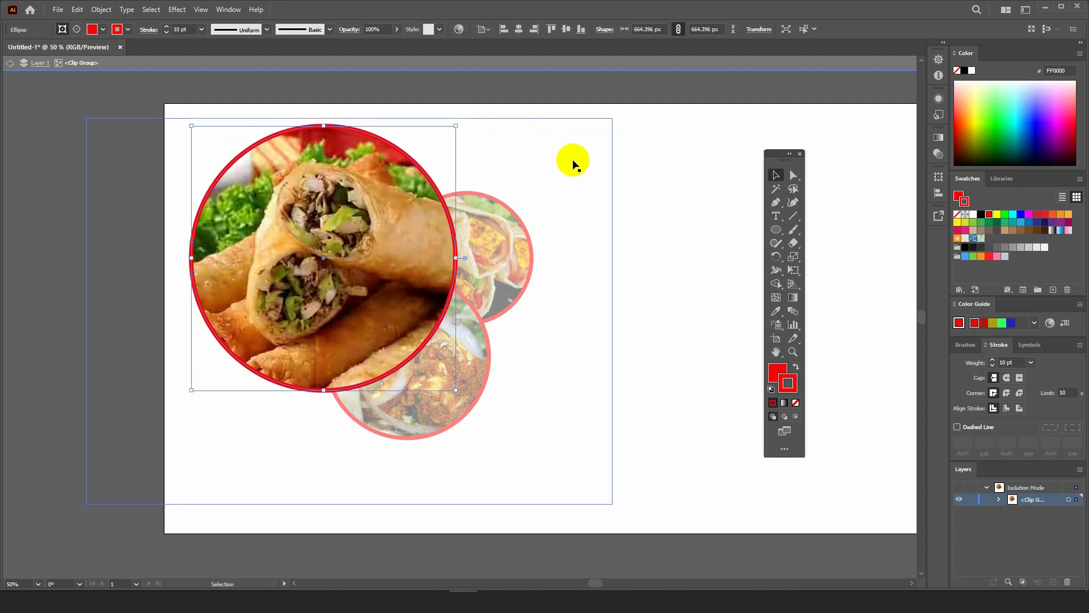
pyautogui.click(408, 159)
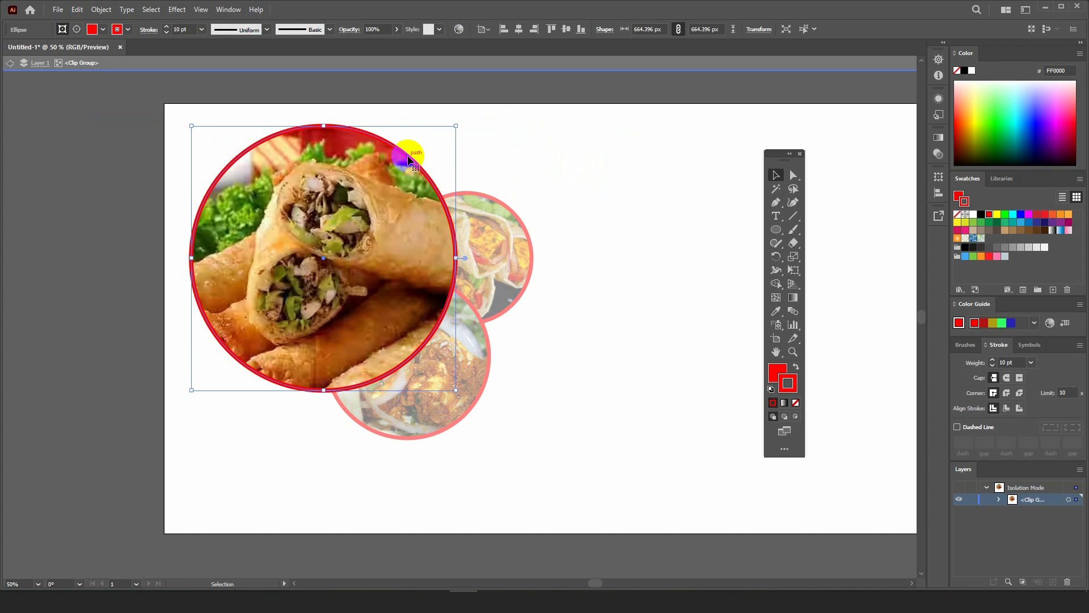
pyautogui.click(422, 63)
pyautogui.hotkey('ctrl', '-')
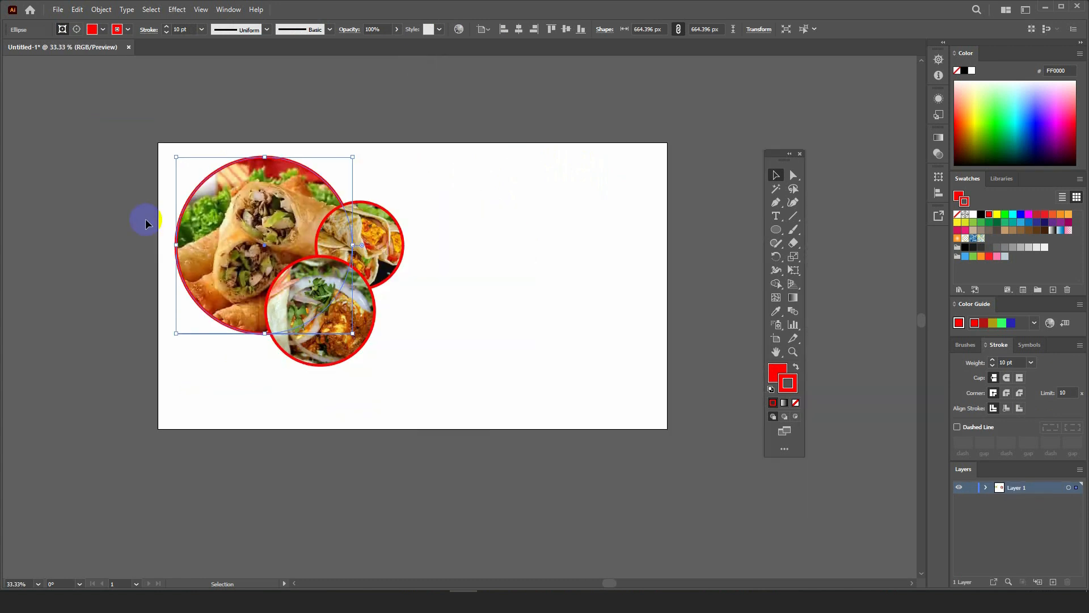
pyautogui.click(557, 212)
pyautogui.scroll(1, 481, 202)
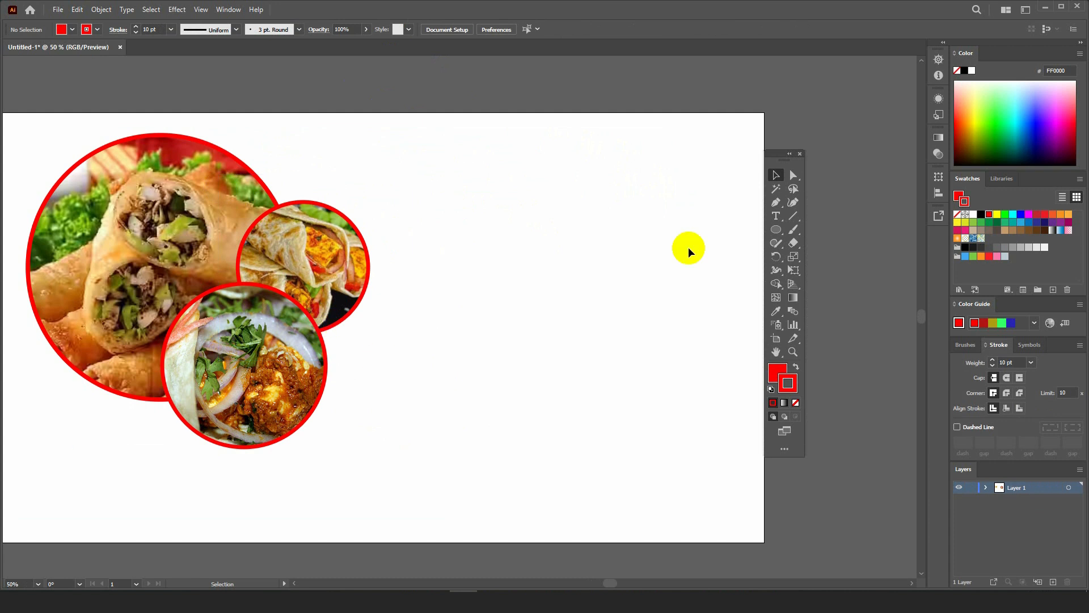
pyautogui.scroll(-1, 446, 312)
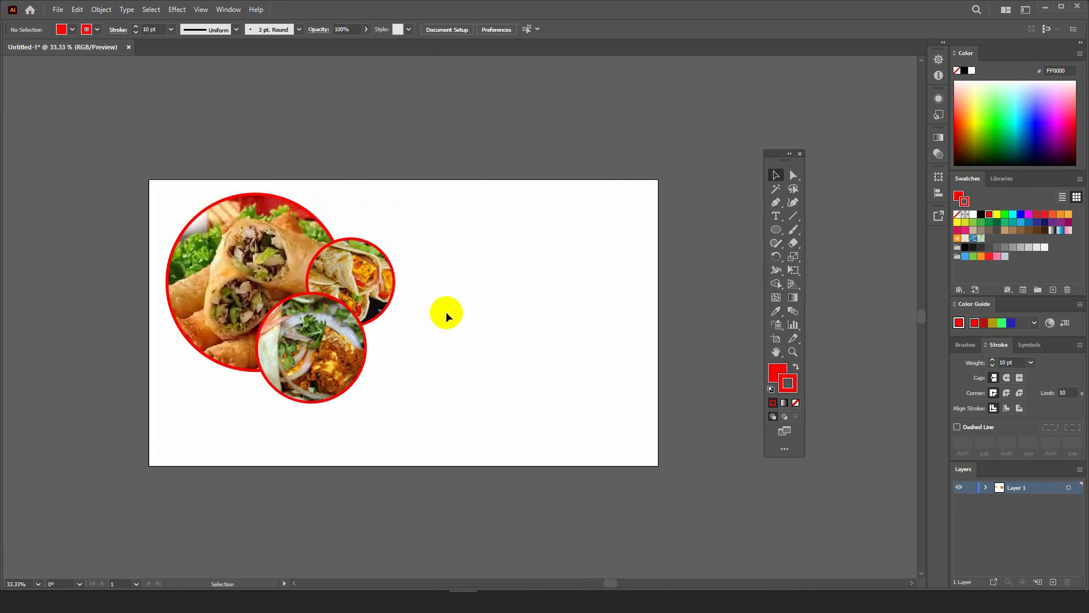
# - Draw a closed, curved red shape with the Pen tool in the artboard's upper-right corner and remove its stroke
pyautogui.click(774, 204)
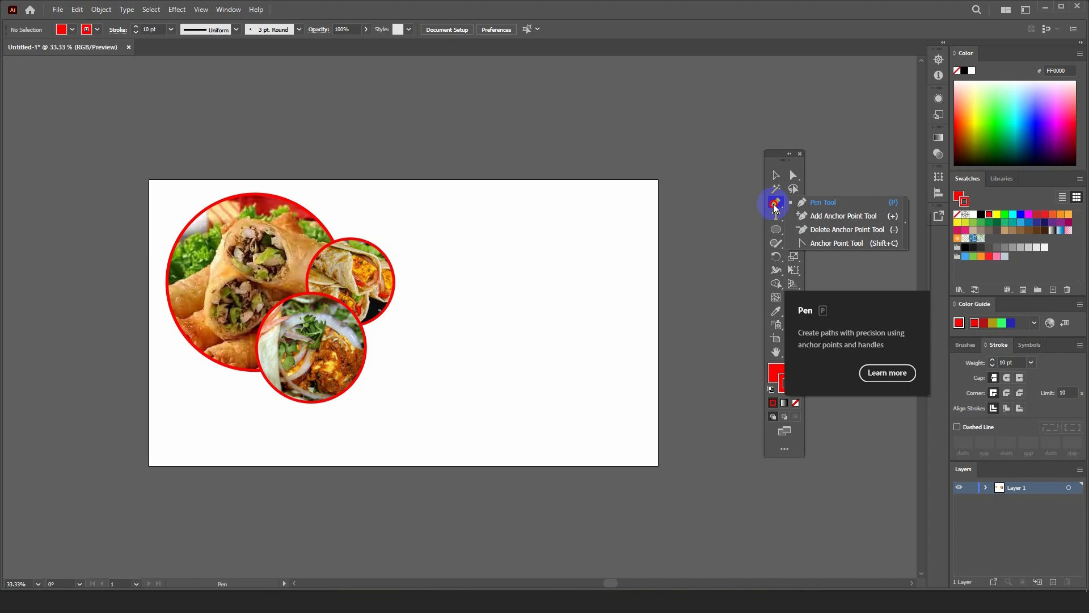
pyautogui.click(809, 203)
pyautogui.click(653, 180)
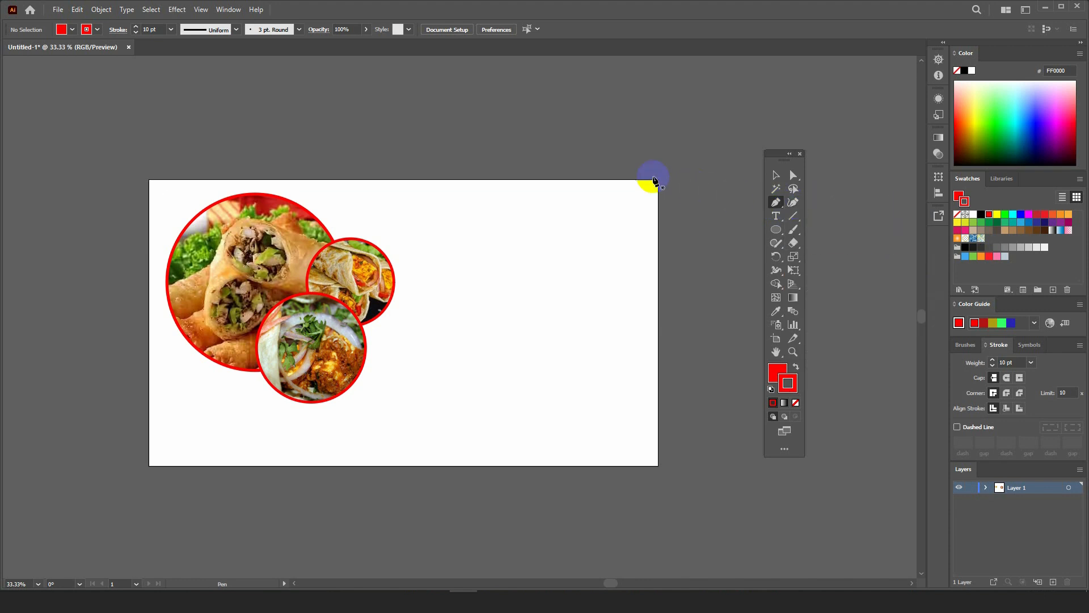
pyautogui.moveTo(657, 183); pyautogui.dragTo(585, 183)
pyautogui.moveTo(447, 239); pyautogui.dragTo(427, 268)
pyautogui.moveTo(389, 376); pyautogui.dragTo(520, 333)
pyautogui.press('space')
pyautogui.moveTo(564, 286); pyautogui.dragTo(596, 286)
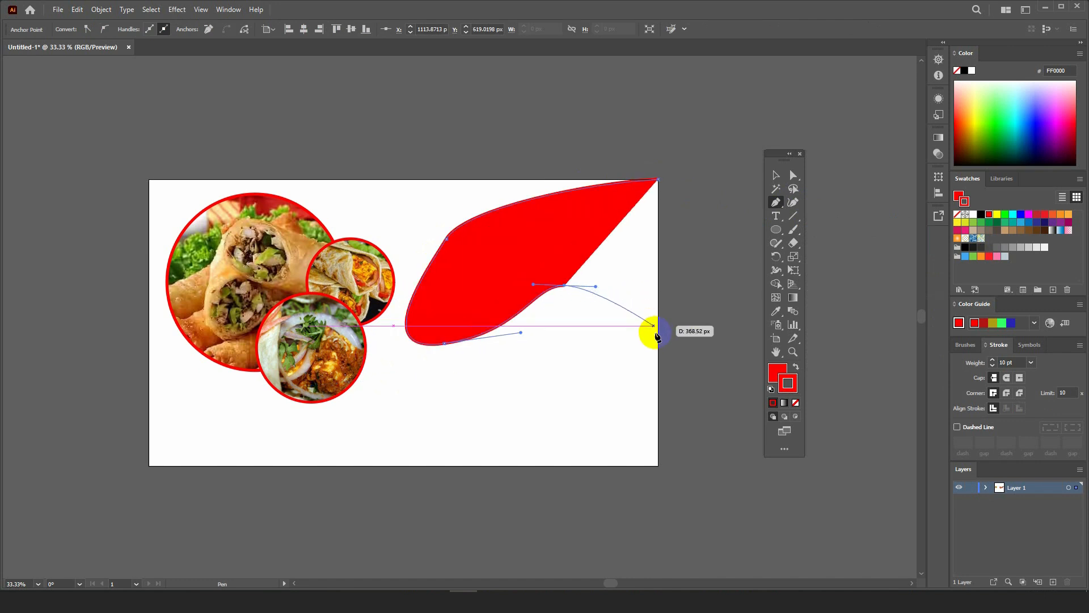
pyautogui.moveTo(657, 334); pyautogui.dragTo(658, 302)
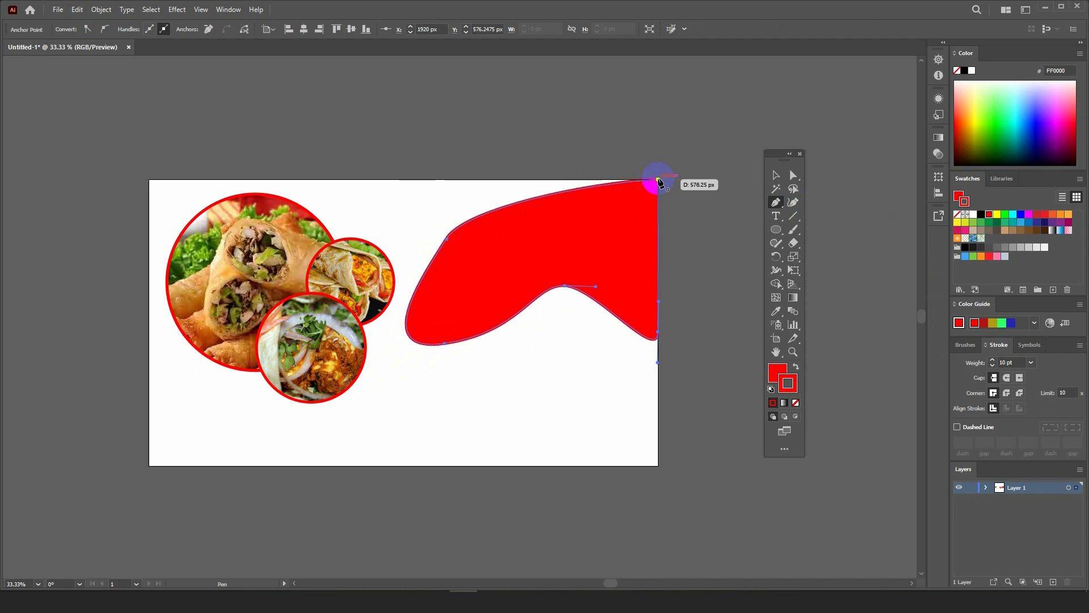
pyautogui.click(658, 179)
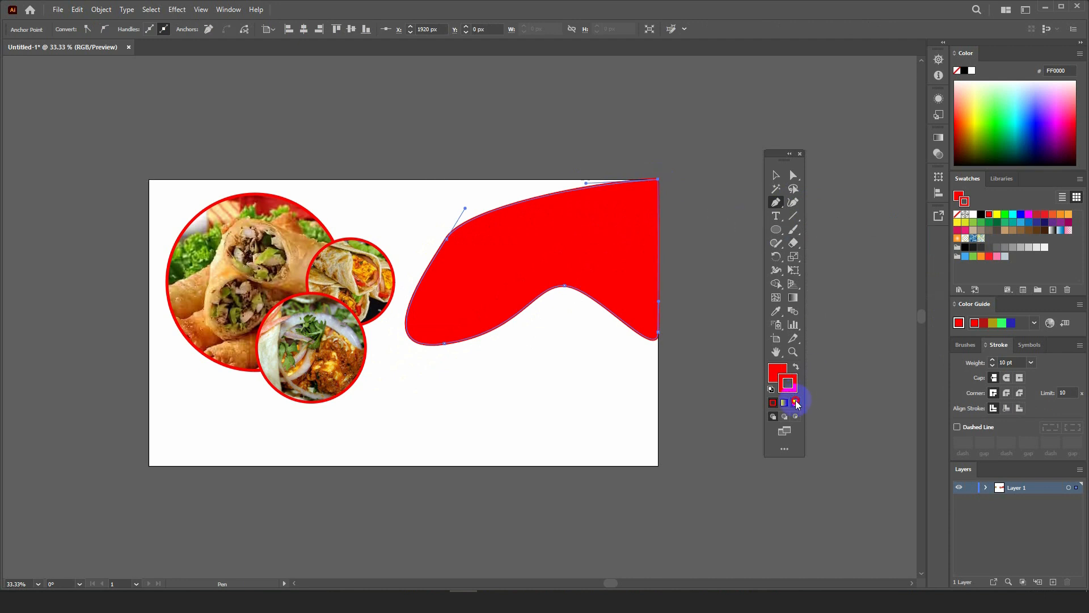
pyautogui.click(796, 403)
# - Reshape the red shape by lowering the peak of its bottom curve and lengthening the handle to smooth its upper-left curve
pyautogui.click(790, 175)
pyautogui.click(635, 224)
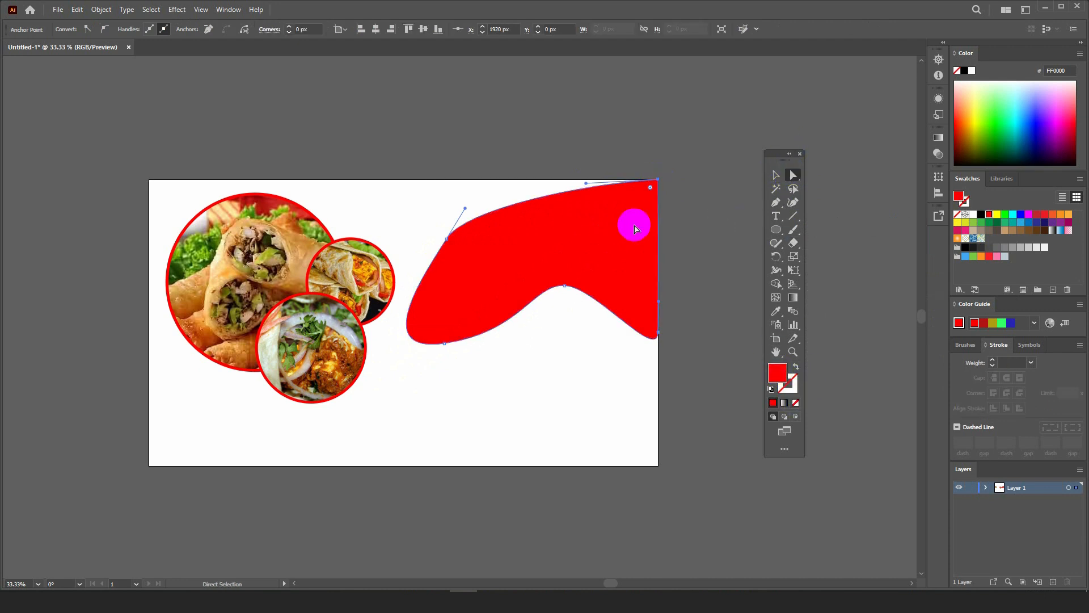
pyautogui.click(563, 287)
pyautogui.moveTo(564, 303); pyautogui.dragTo(565, 314)
pyautogui.click(446, 238)
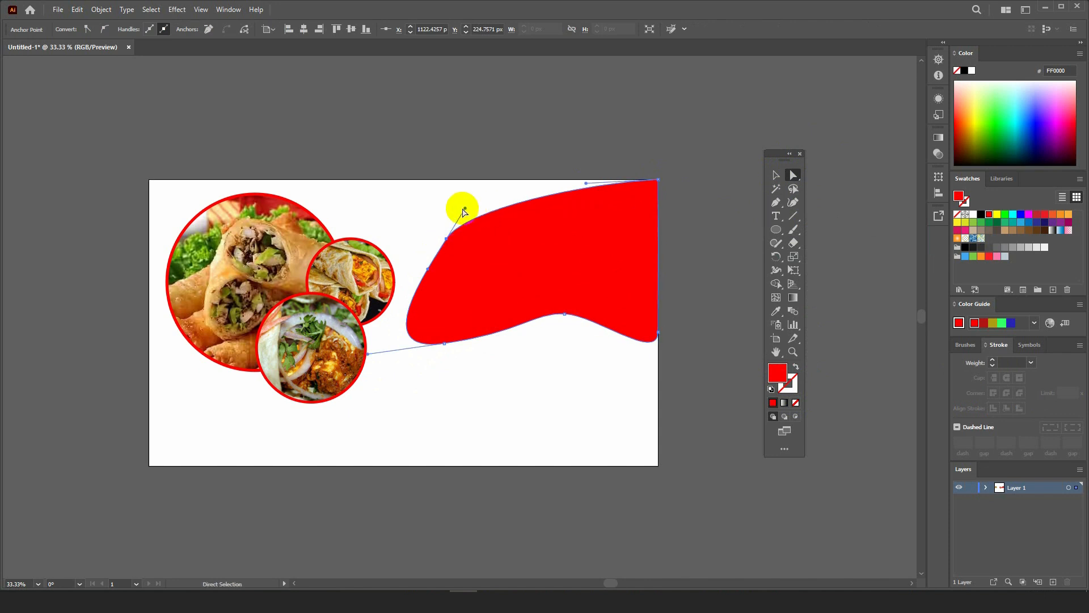
pyautogui.moveTo(466, 208); pyautogui.dragTo(507, 191)
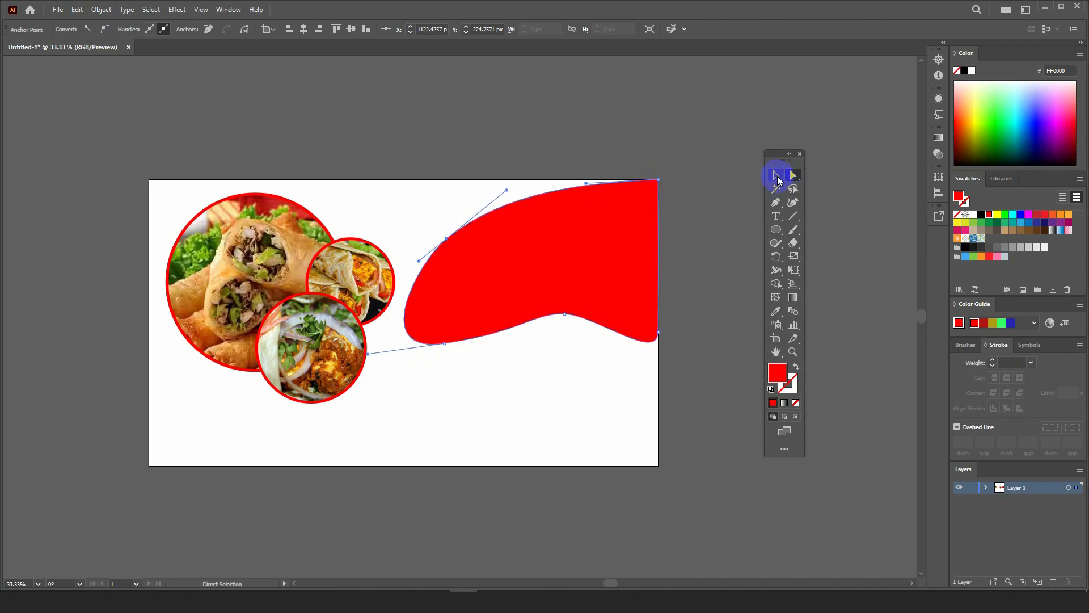
# - Narrow the red shape from its left side to about 907 px wide
pyautogui.click(776, 175)
pyautogui.click(709, 201)
pyautogui.click(408, 292)
pyautogui.moveTo(404, 258); pyautogui.dragTo(418, 258)
pyautogui.click(690, 274)
# - Place an enlarged copy of the red shape, about 950 x 658 px, behind the original and fill it with blue (0300B8)
pyautogui.click(599, 228)
pyautogui.press('a')
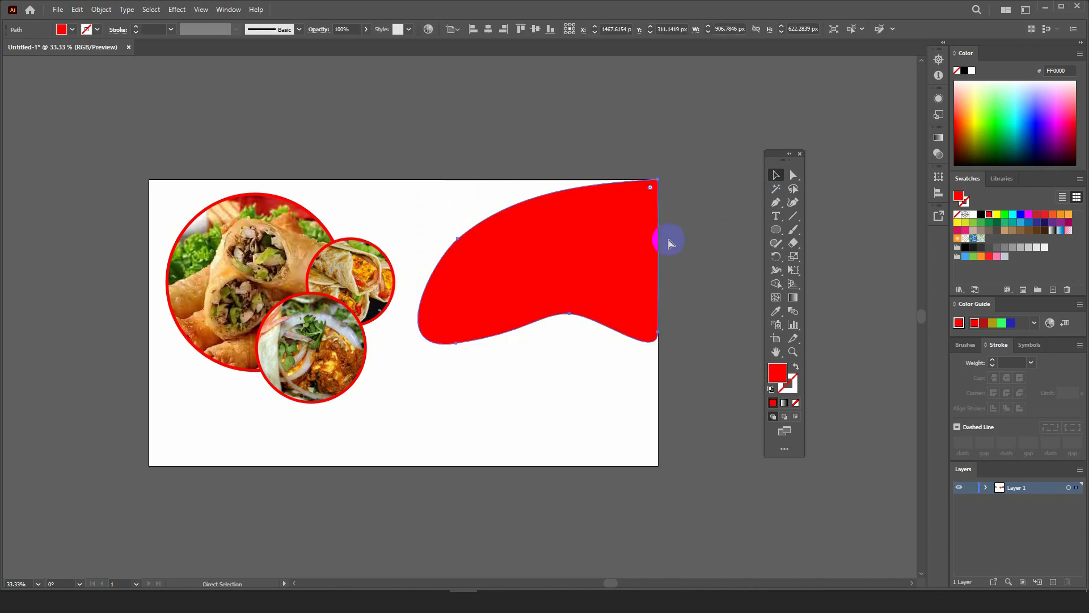
pyautogui.press('v')
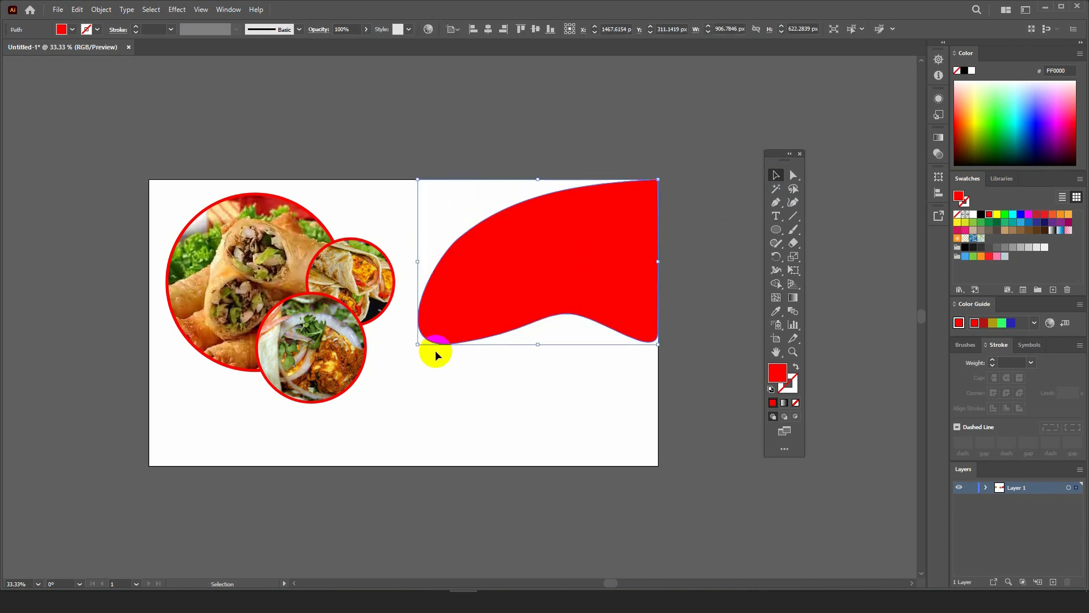
pyautogui.moveTo(414, 343); pyautogui.dragTo(406, 353)
pyautogui.click(1032, 138)
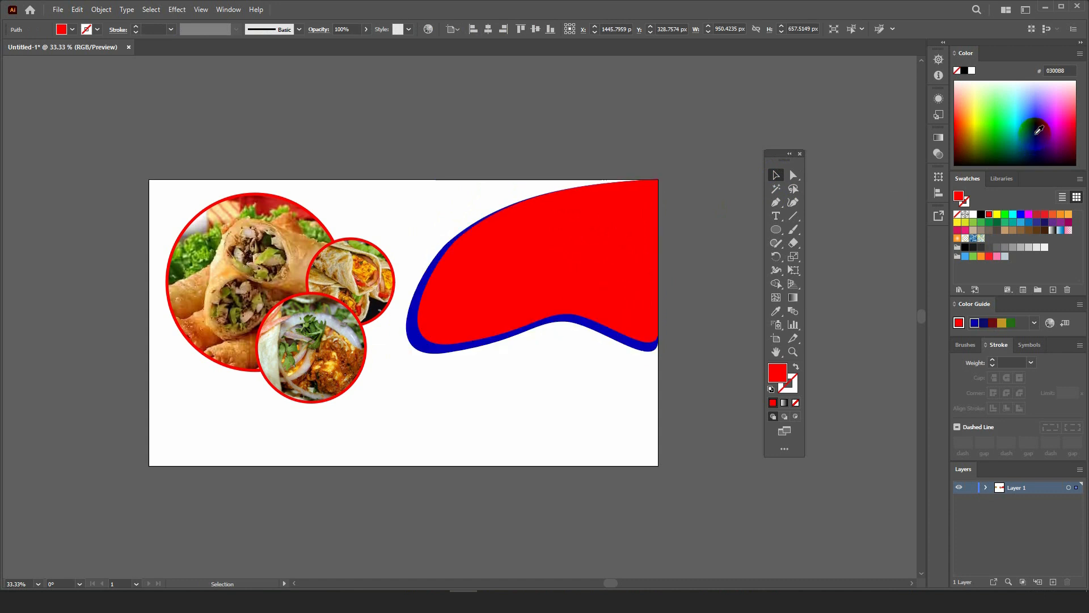
pyautogui.click(704, 303)
pyautogui.scroll(1, 423, 317)
pyautogui.scroll(-1, 397, 299)
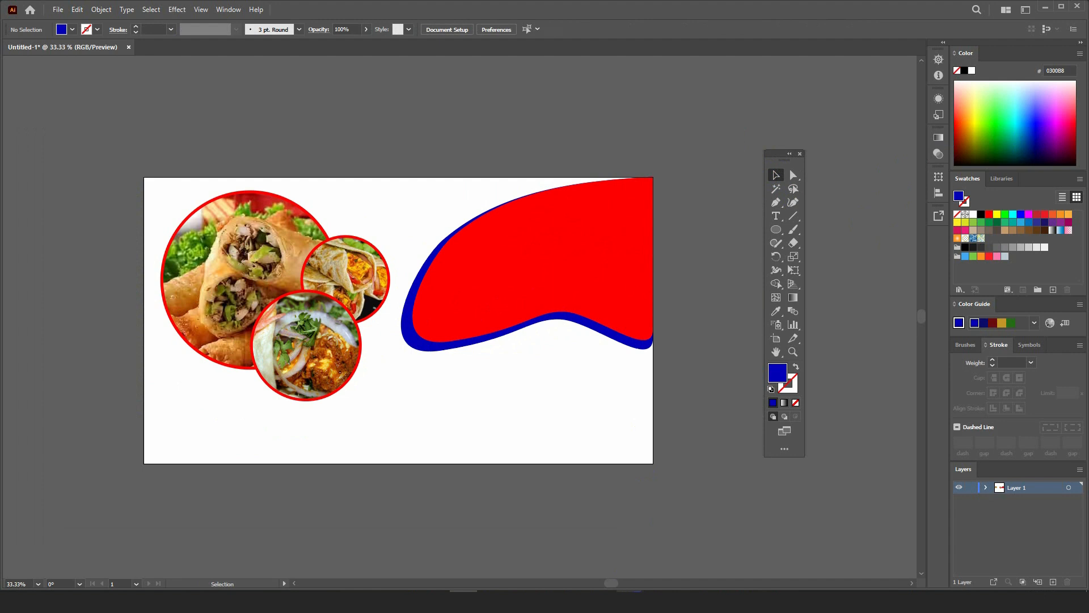
# - Switch to the browser and search Google Images for "natural images"
pyautogui.click(590, 553)
pyautogui.scroll(-5, 499, 442)
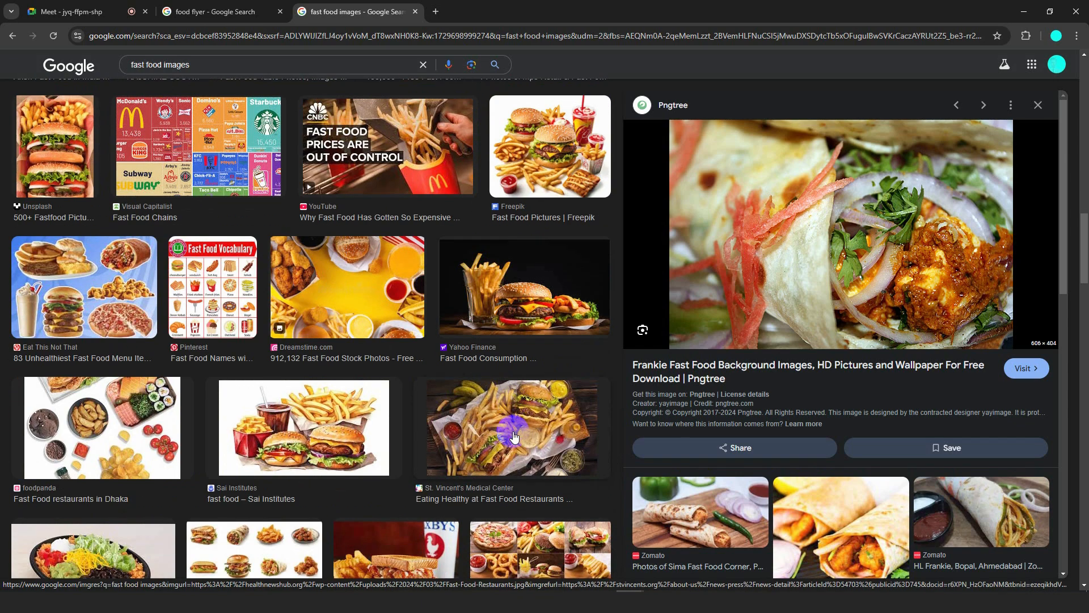
pyautogui.scroll(-3, 497, 445)
pyautogui.scroll(-5, 481, 456)
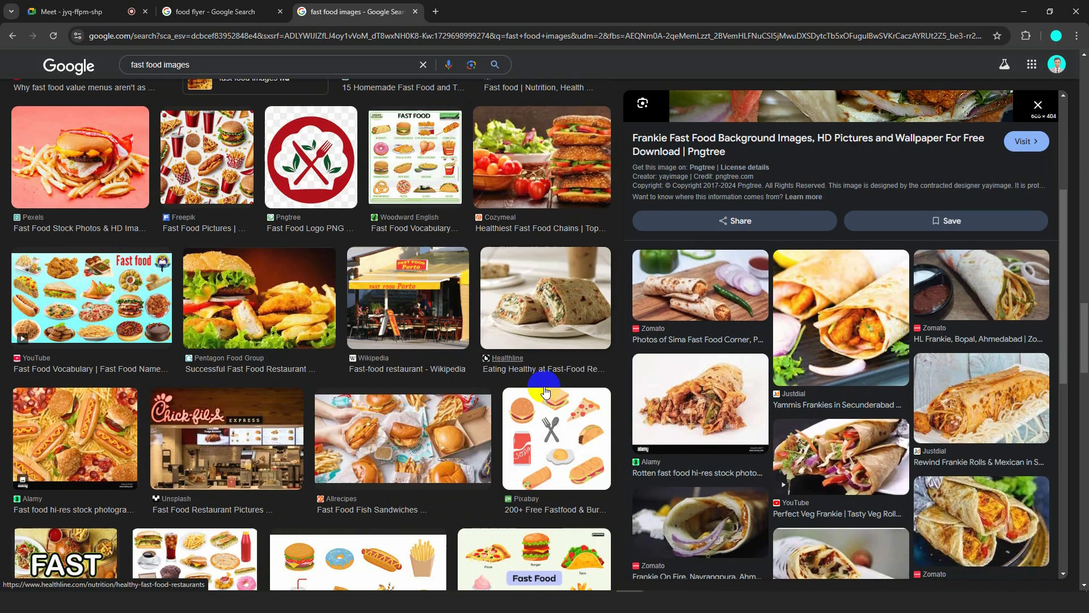
pyautogui.scroll(-9, 544, 392)
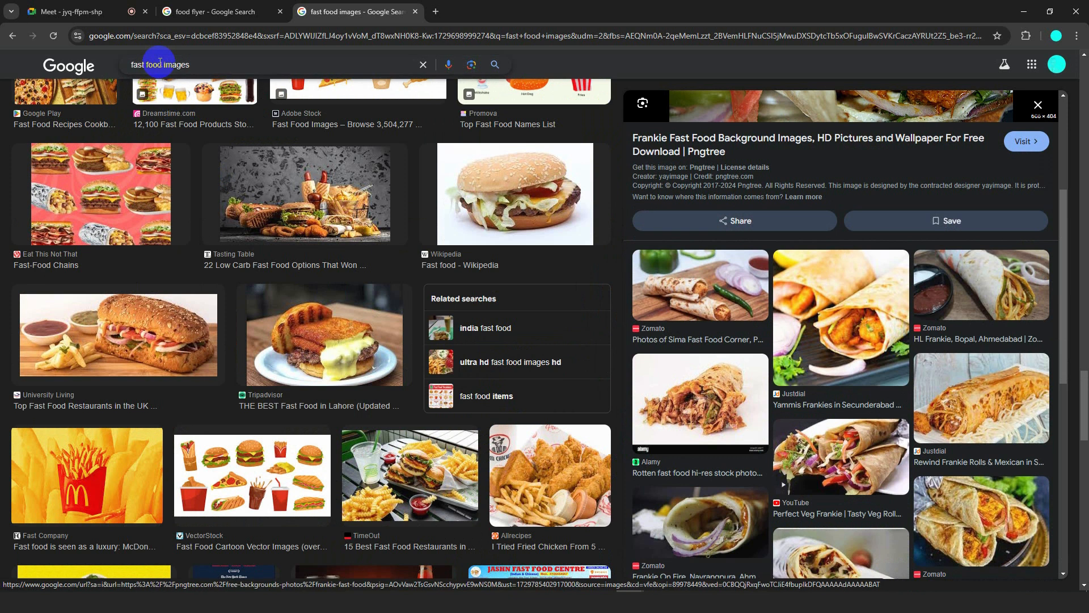
pyautogui.moveTo(162, 64); pyautogui.dragTo(0, 64)
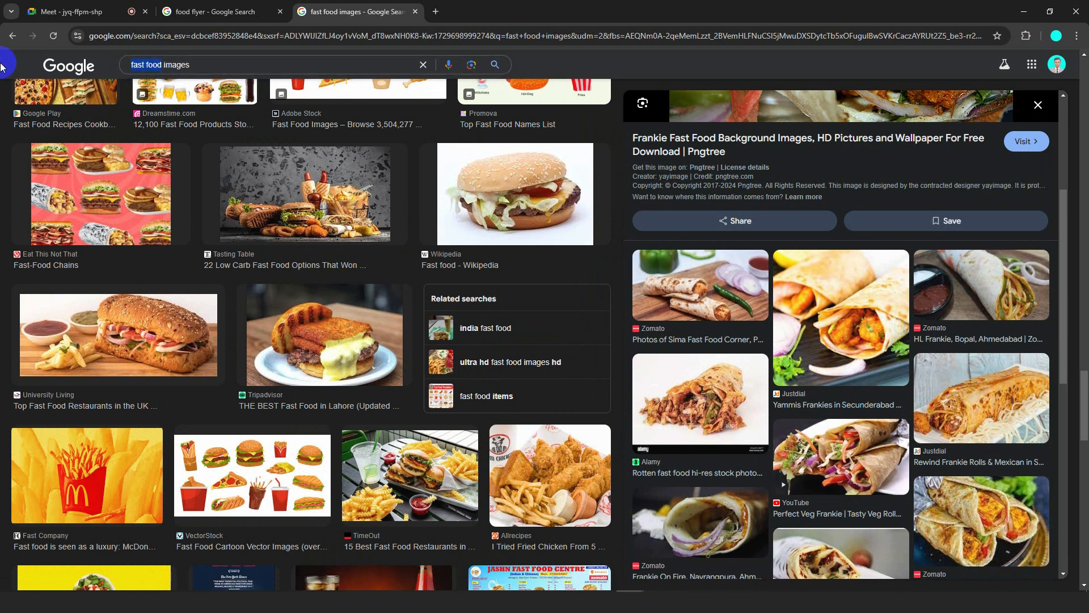
pyautogui.write('natural')
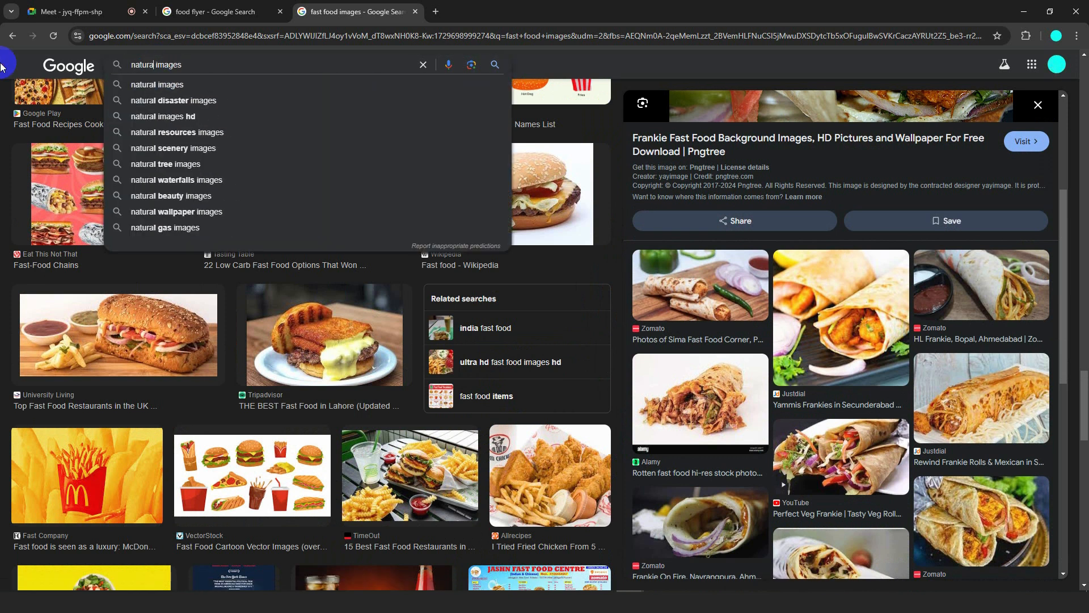
pyautogui.press('Return')
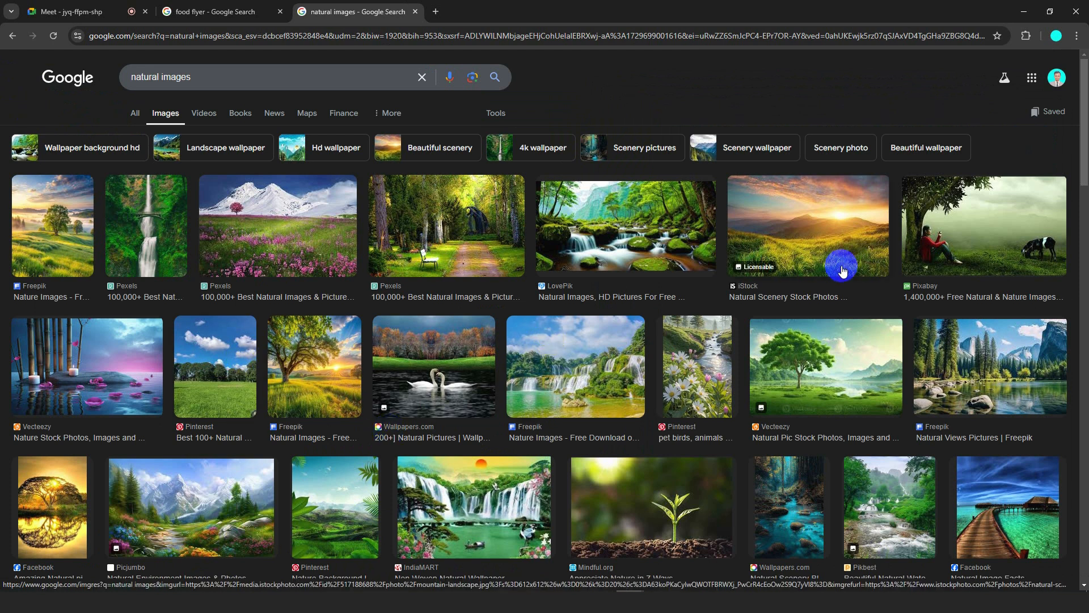
# - Open the Pixabay photo of a person sitting under a tree near a grazing animal and copy the image
pyautogui.click(957, 264)
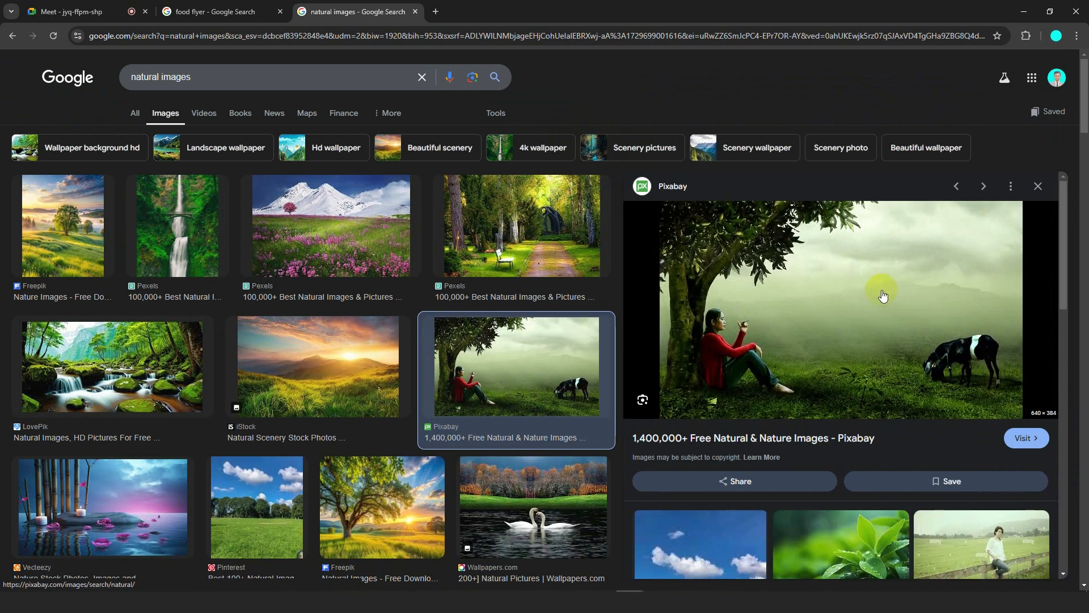
pyautogui.rightClick(769, 237)
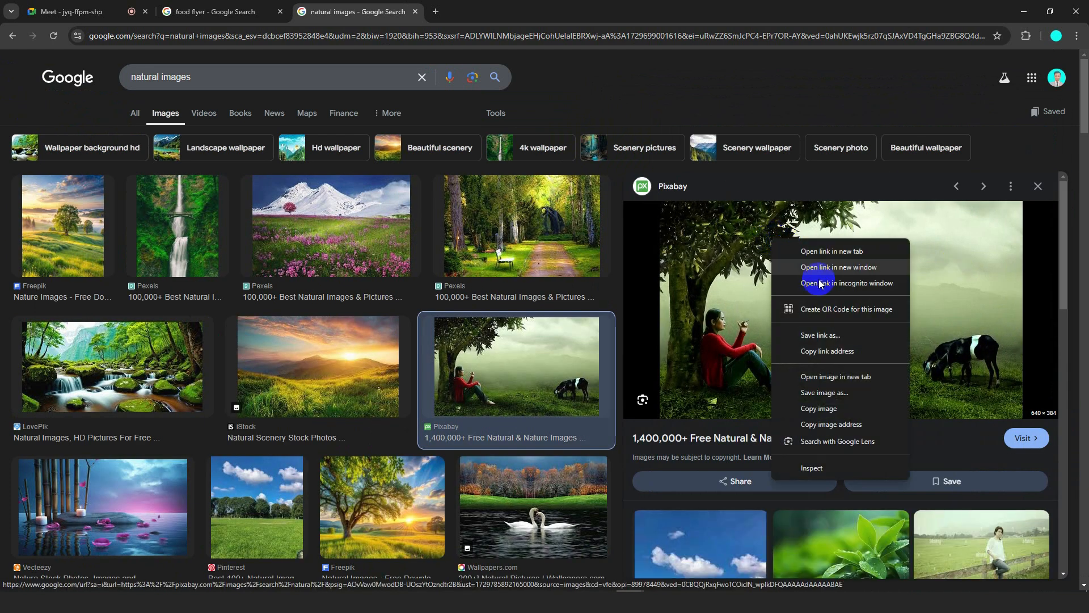
pyautogui.click(826, 414)
pyautogui.scroll(-4, 750, 493)
pyautogui.scroll(-4, 415, 430)
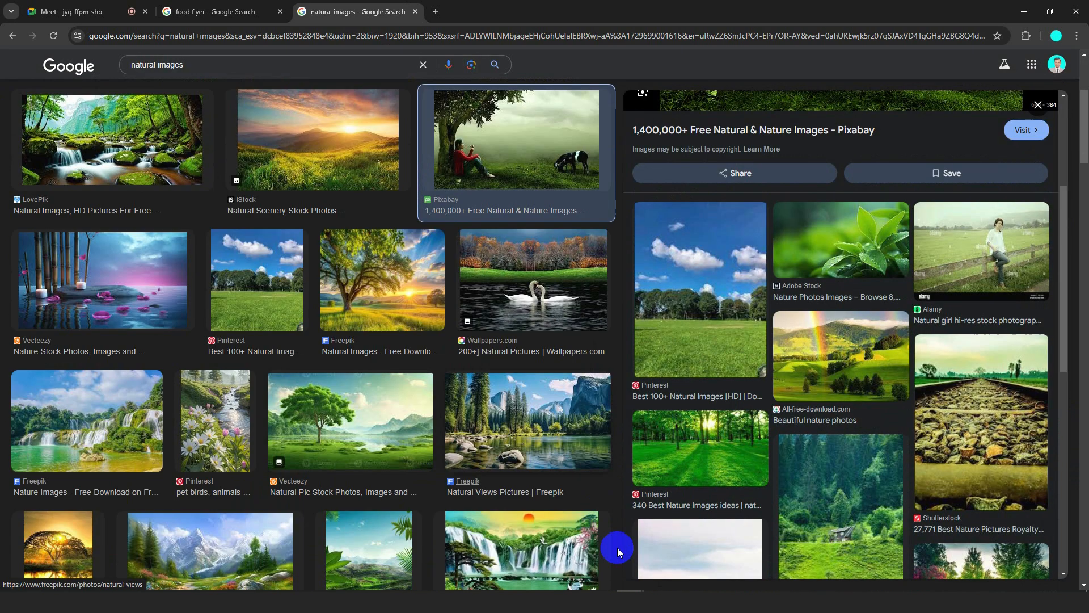
# - Switch back to Illustrator, paste the nature photo, enlarge it to about 1328 x 797 px and position it over the red shape
pyautogui.click(464, 591)
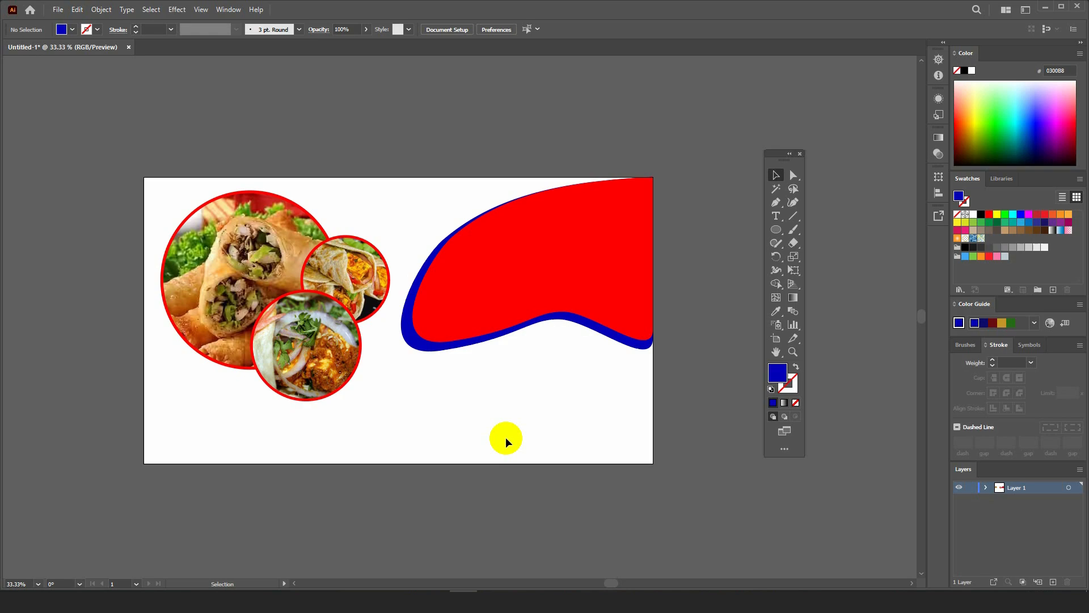
pyautogui.hotkey('ctrl', 'v')
pyautogui.click(514, 344)
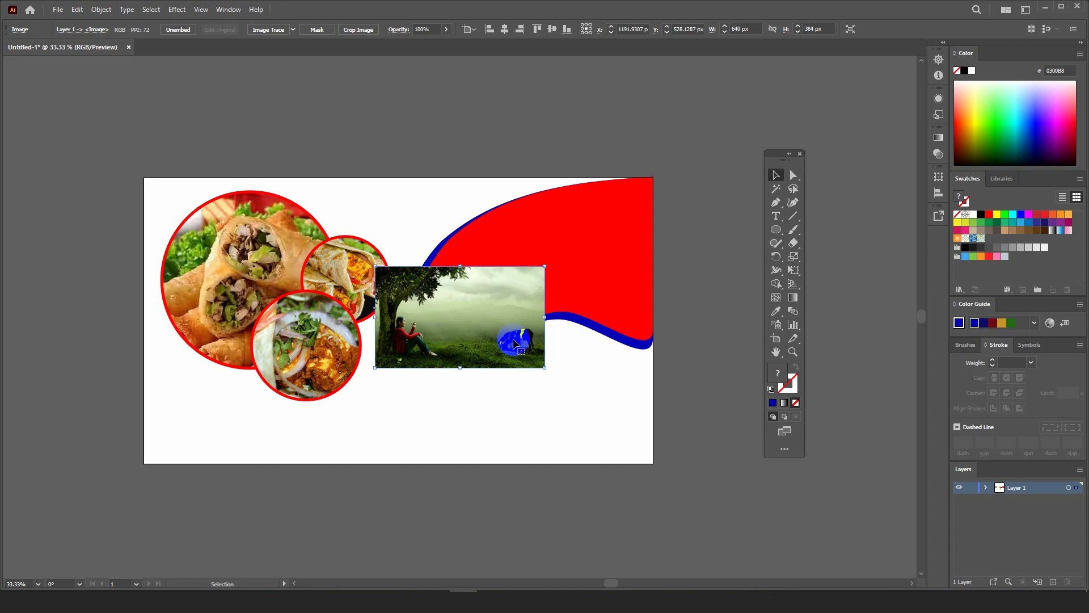
pyautogui.moveTo(544, 317); pyautogui.dragTo(645, 312)
pyautogui.moveTo(576, 387); pyautogui.dragTo(594, 328)
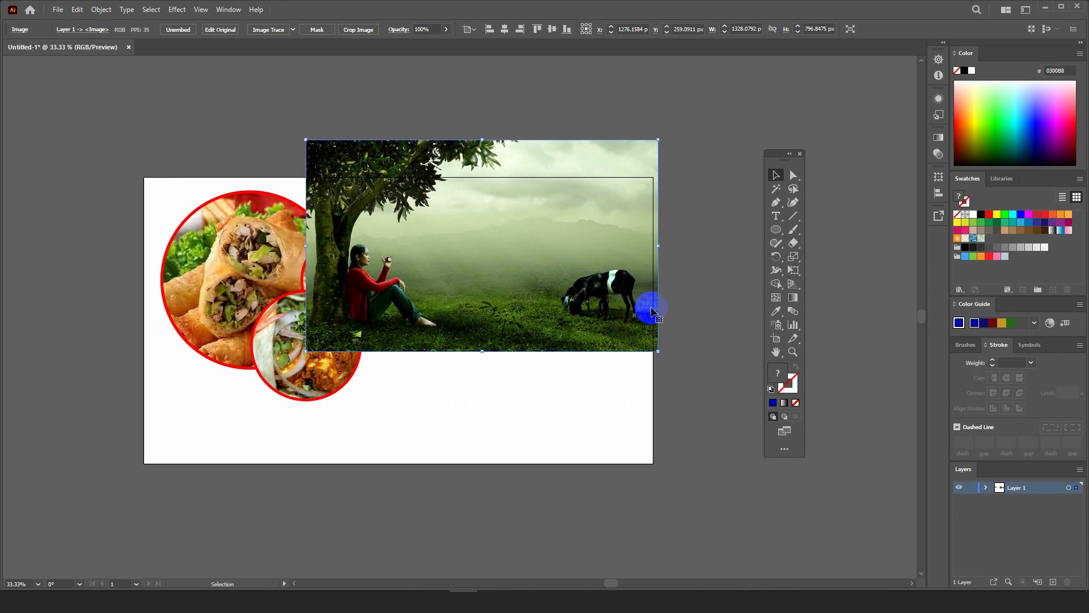
# - Send the nature photo to the back and make a clipping mask from it and the red curved shape
pyautogui.hotkey('ctrl', 'shift', '[')
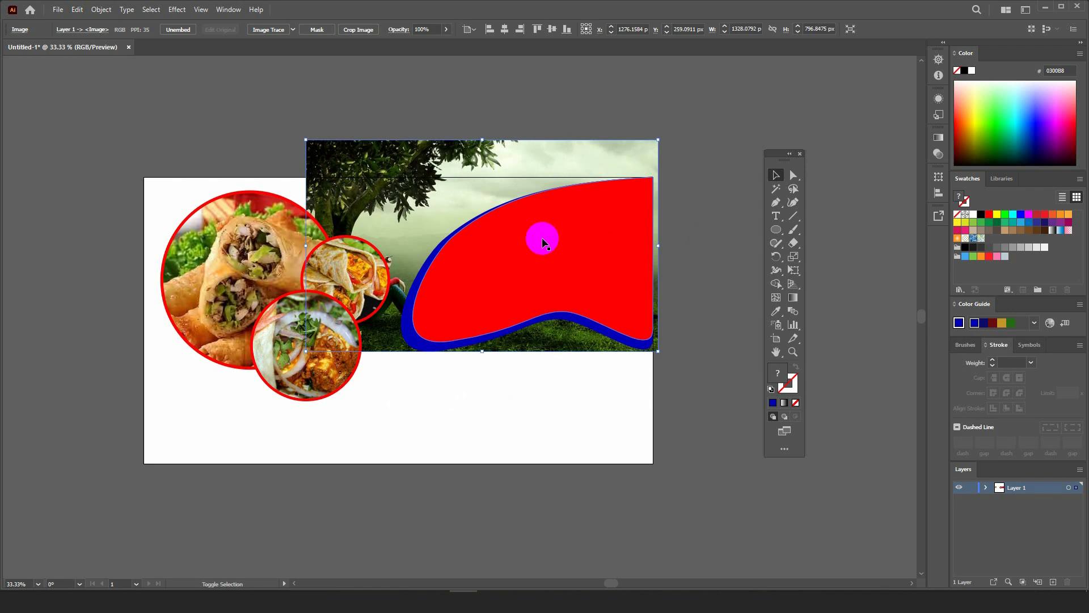
pyautogui.keyDown('shift'); pyautogui.click(600, 237); pyautogui.keyUp('shift')
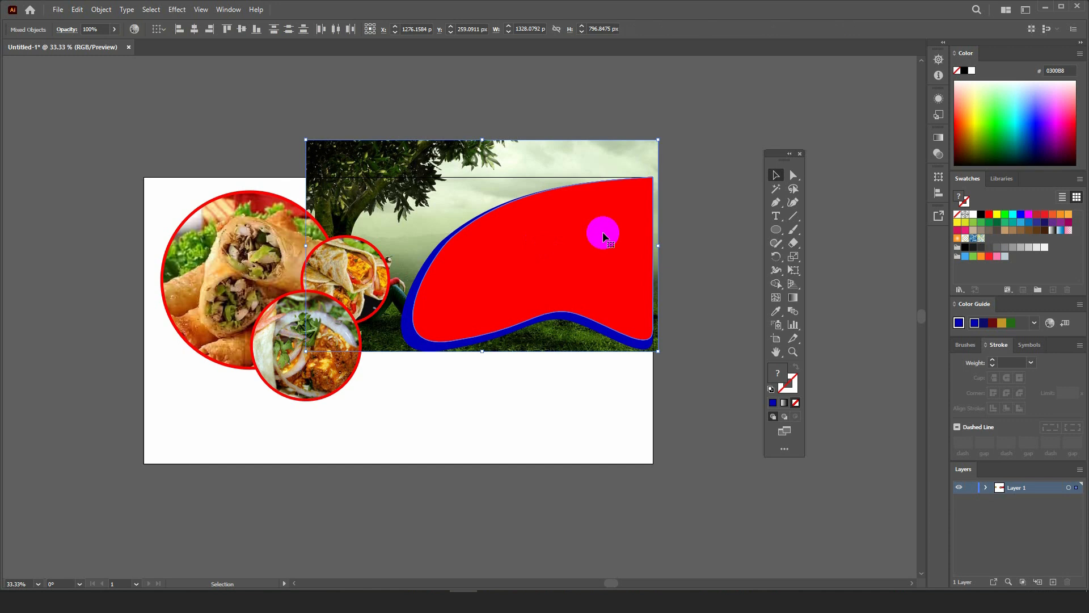
pyautogui.hotkey('ctrl', '7')
pyautogui.click(601, 132)
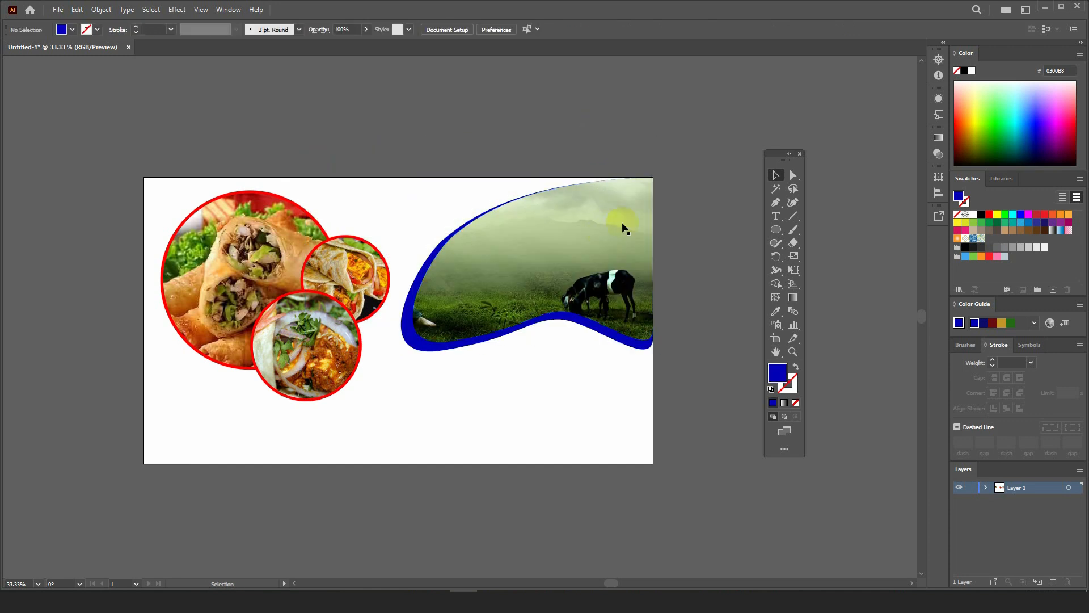
# - Recolor the blue curved shape behind the clipped nature photo with the green swatch 8CC63F
pyautogui.scroll(1, 634, 368)
pyautogui.click(626, 339)
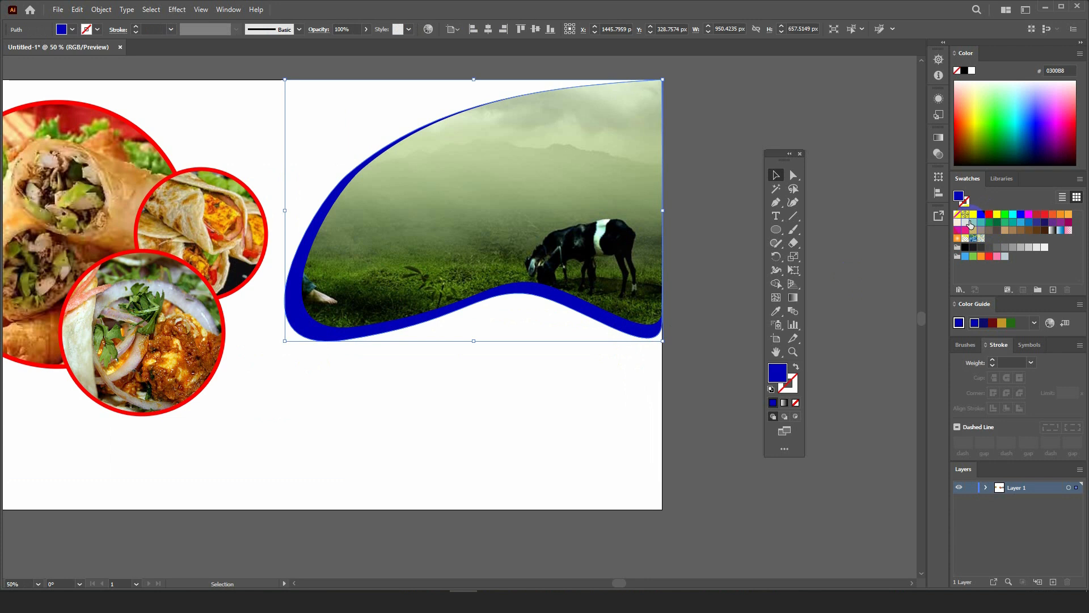
pyautogui.click(972, 223)
pyautogui.click(645, 355)
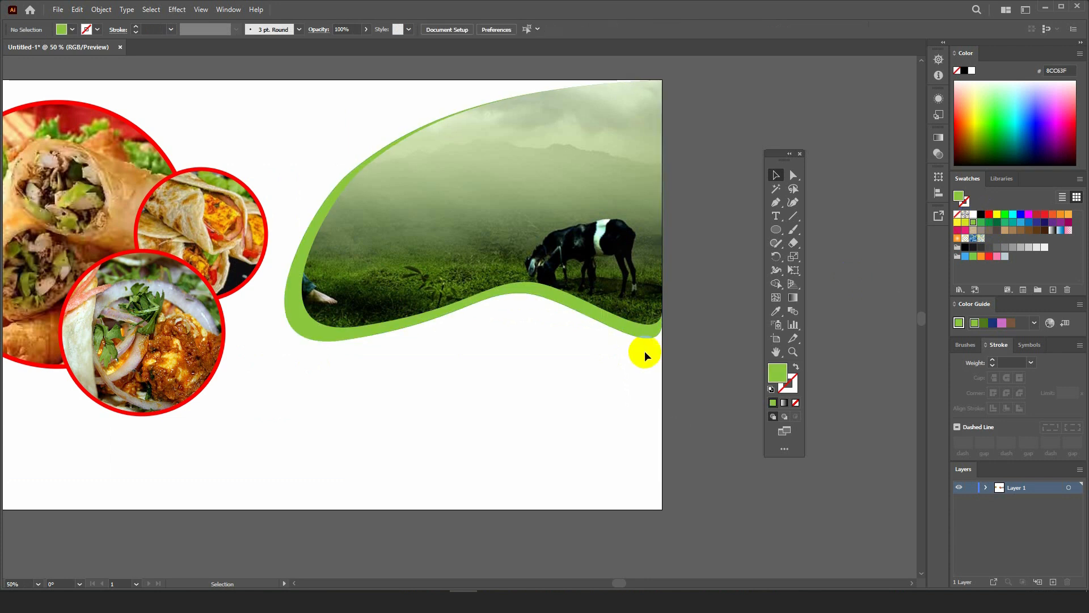
pyautogui.hotkey('ctrl', '-')
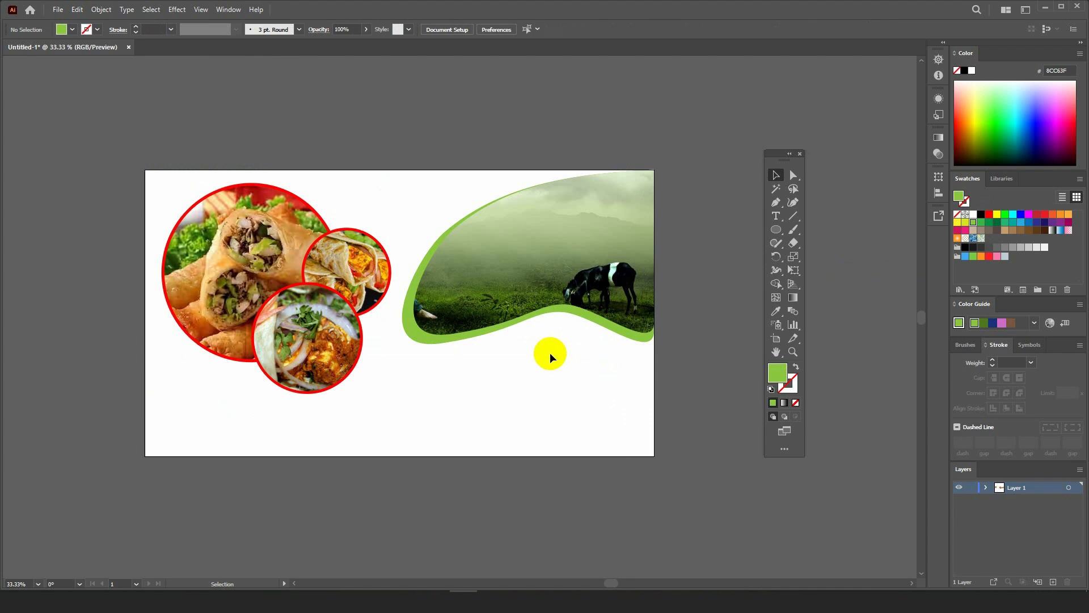
# - Move all the circular food photos and the clipped nature shape off the artboard, just above it
pyautogui.scroll(-1, 547, 355)
pyautogui.moveTo(236, 209); pyautogui.dragTo(659, 410)
pyautogui.moveTo(555, 307); pyautogui.dragTo(533, 116)
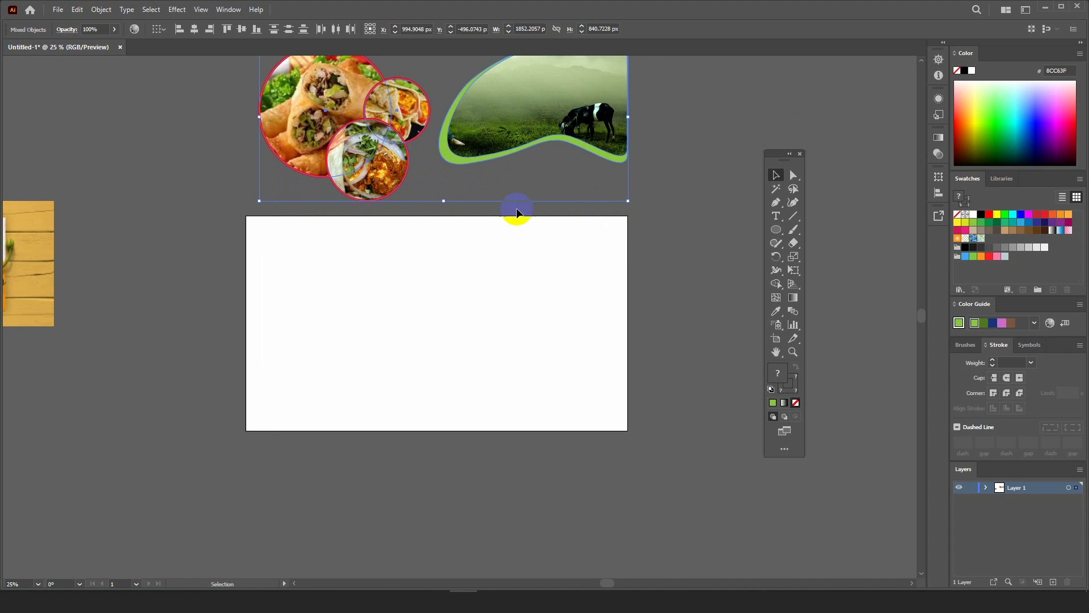
pyautogui.scroll(1, 369, 246)
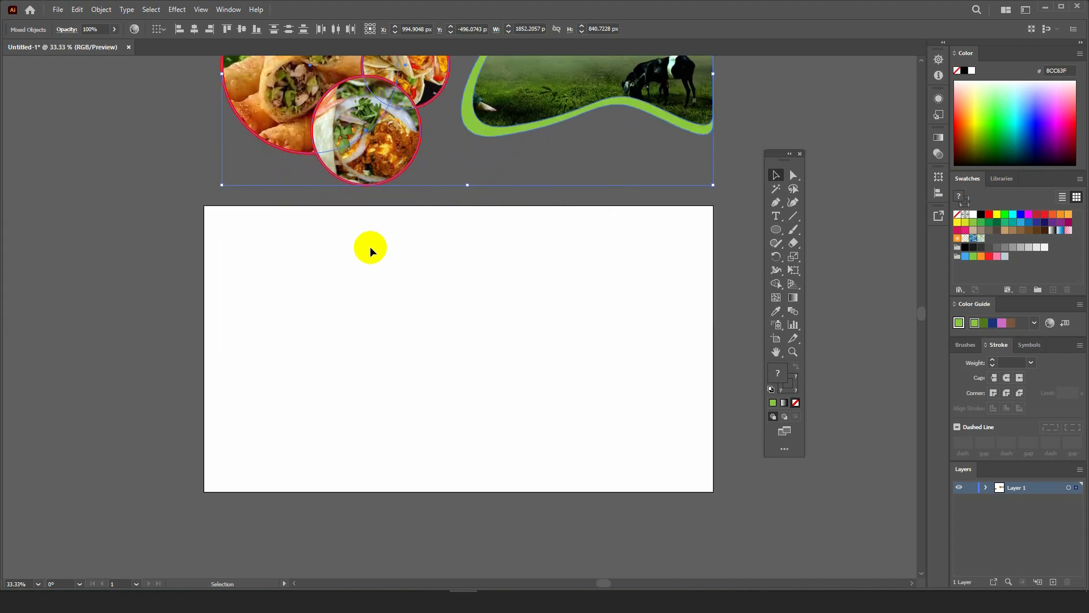
pyautogui.click(416, 260)
# - Add the text "Clipping" on the empty artboard in Myriad Pro Bold at 72 pt
pyautogui.scroll(1, 422, 380)
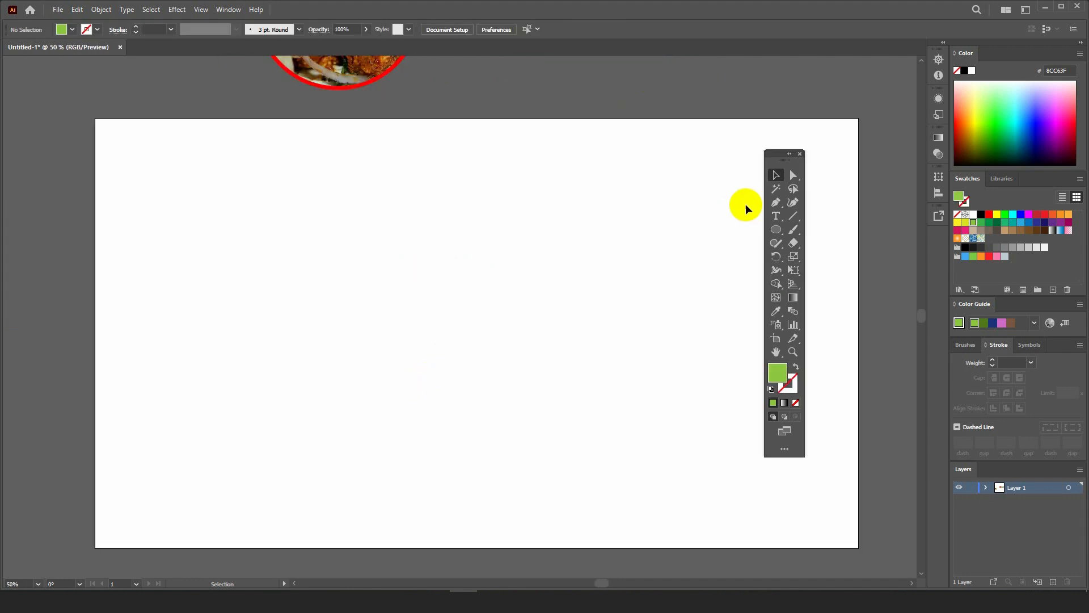
pyautogui.click(776, 216)
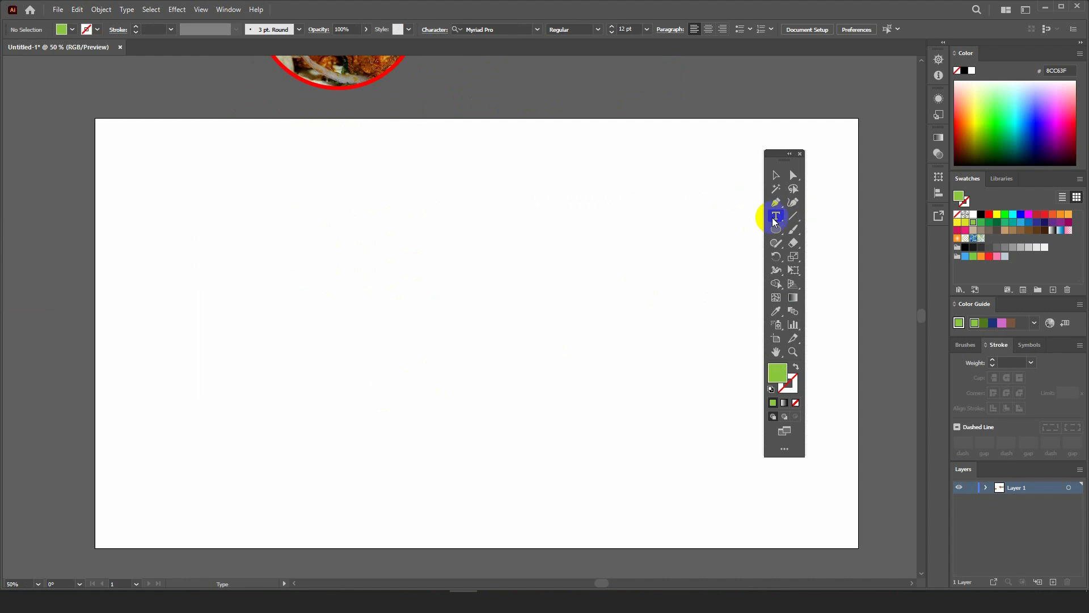
pyautogui.click(315, 323)
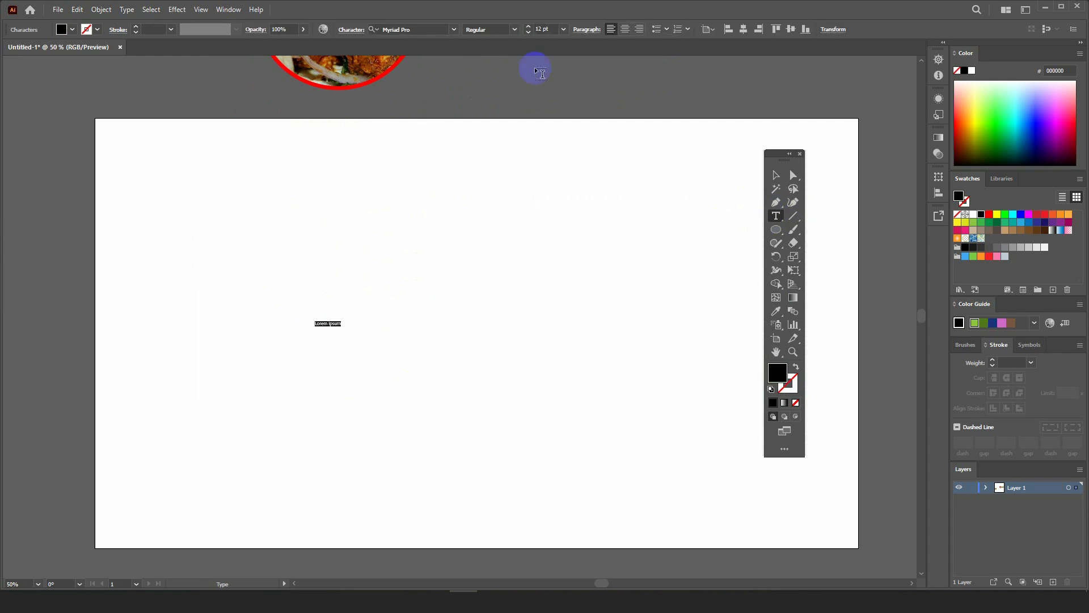
pyautogui.click(514, 29)
pyautogui.click(478, 139)
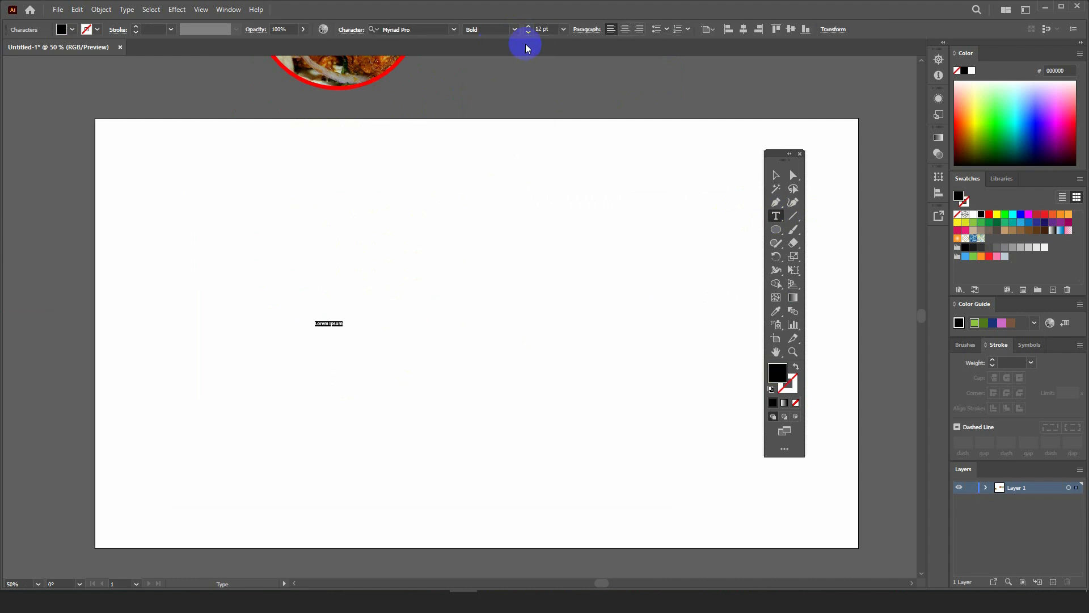
pyautogui.click(558, 30)
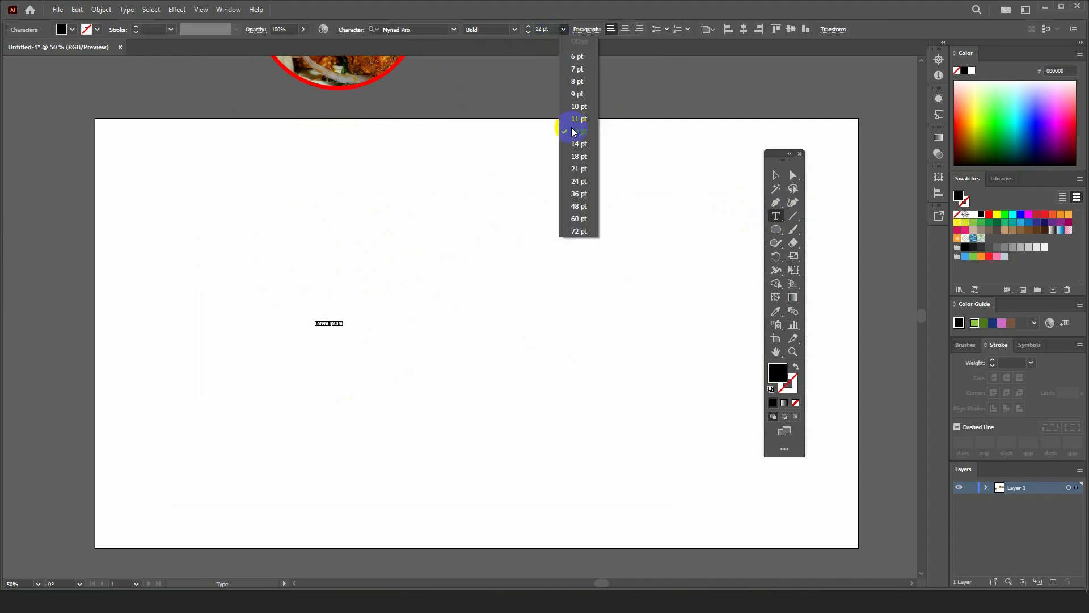
pyautogui.click(576, 236)
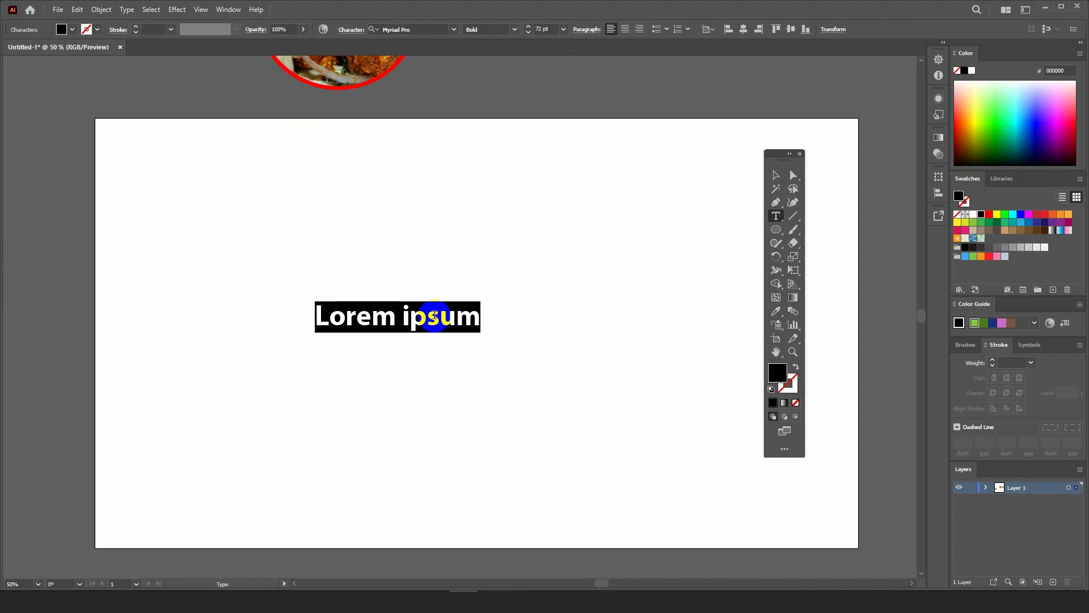
pyautogui.write('Cl')
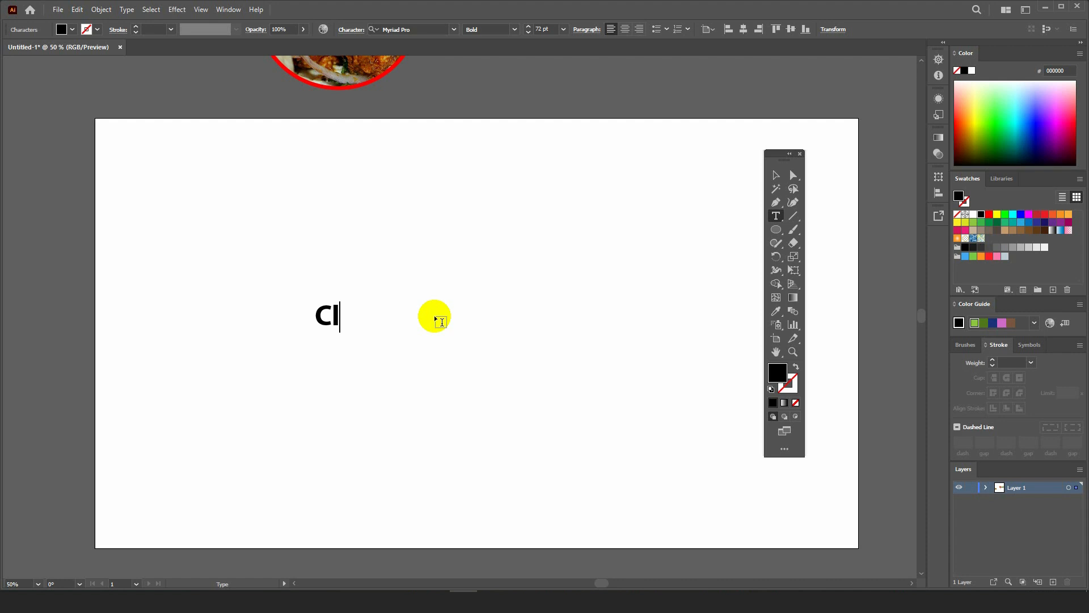
pyautogui.write('ipping')
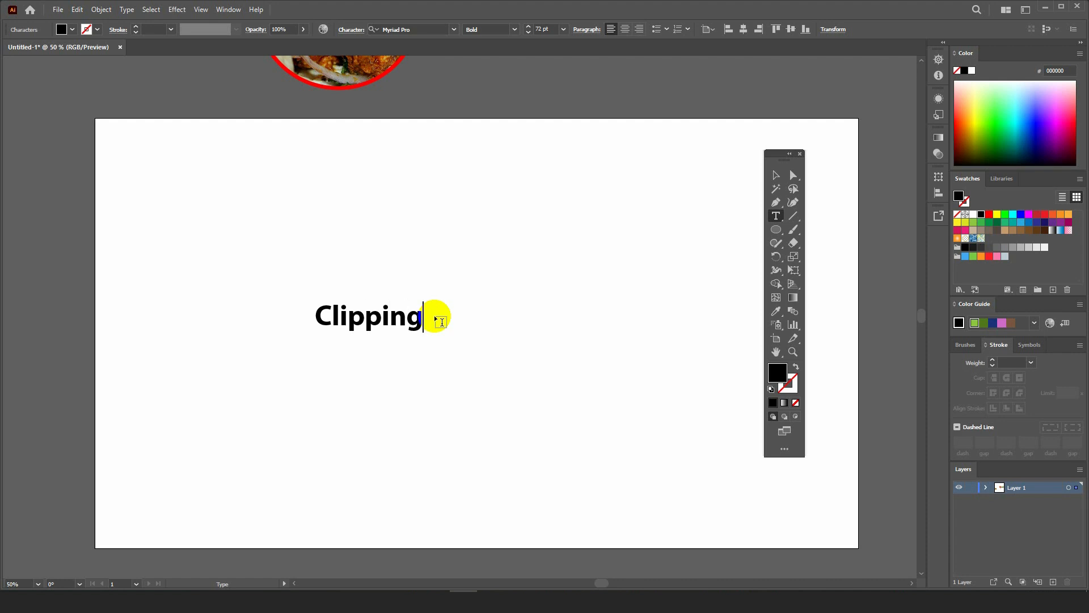
# - Enlarge the "Clipping" text to about 268 pt and move it toward the middle of the artboard
pyautogui.click(776, 174)
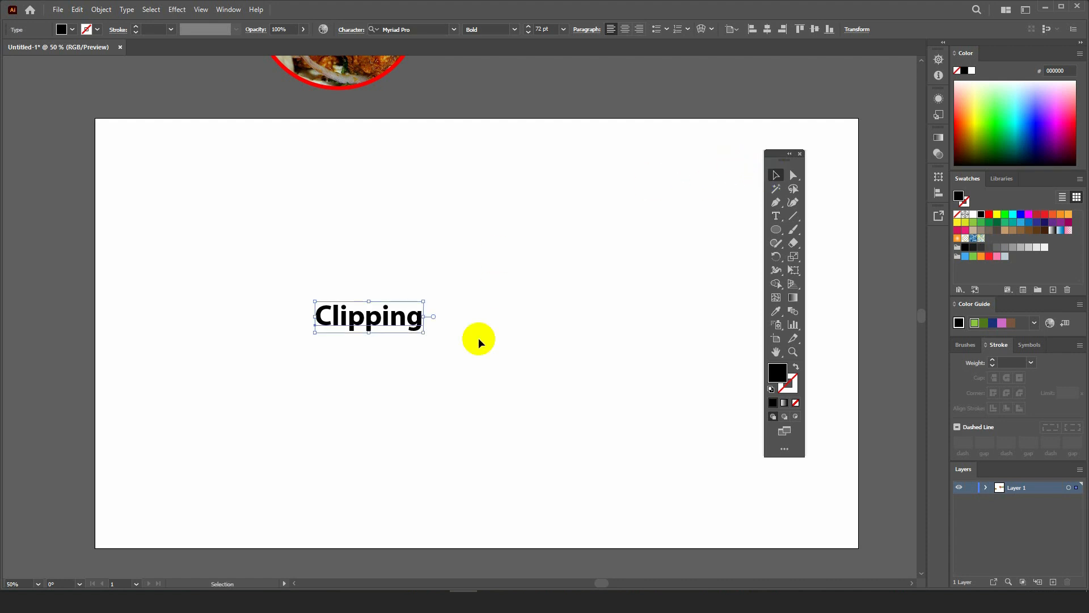
pyautogui.moveTo(425, 332); pyautogui.dragTo(719, 454)
pyautogui.moveTo(640, 372); pyautogui.dragTo(628, 342)
# - Replace the text with a first name in capitals, center it on the artboard and enlarge it to about 385 pt
pyautogui.doubleClick(609, 329)
pyautogui.hotkey('ctrl', 'a')
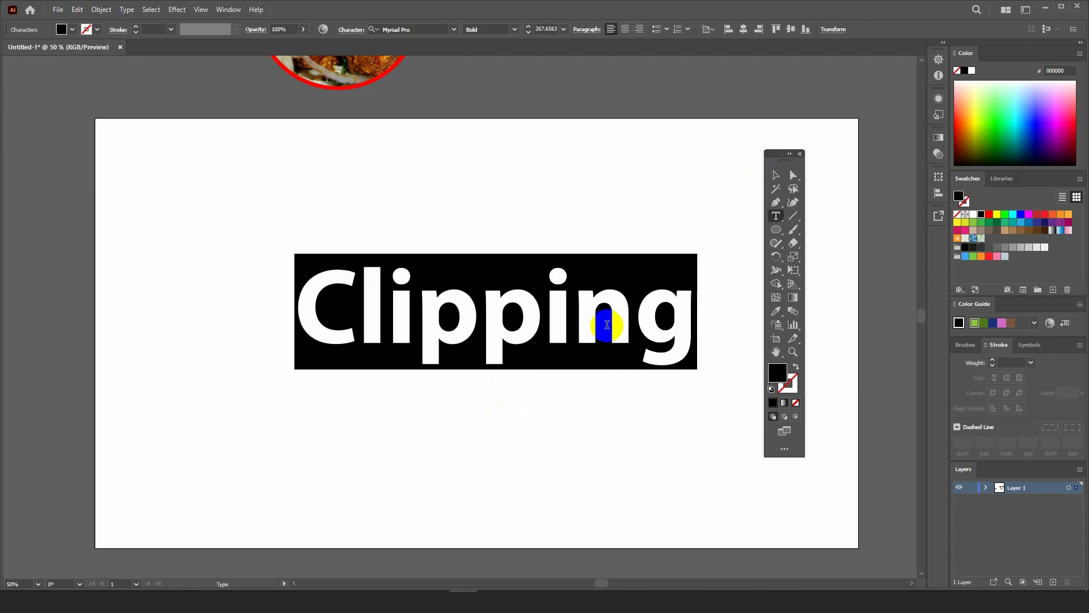
pyautogui.write('JASON')
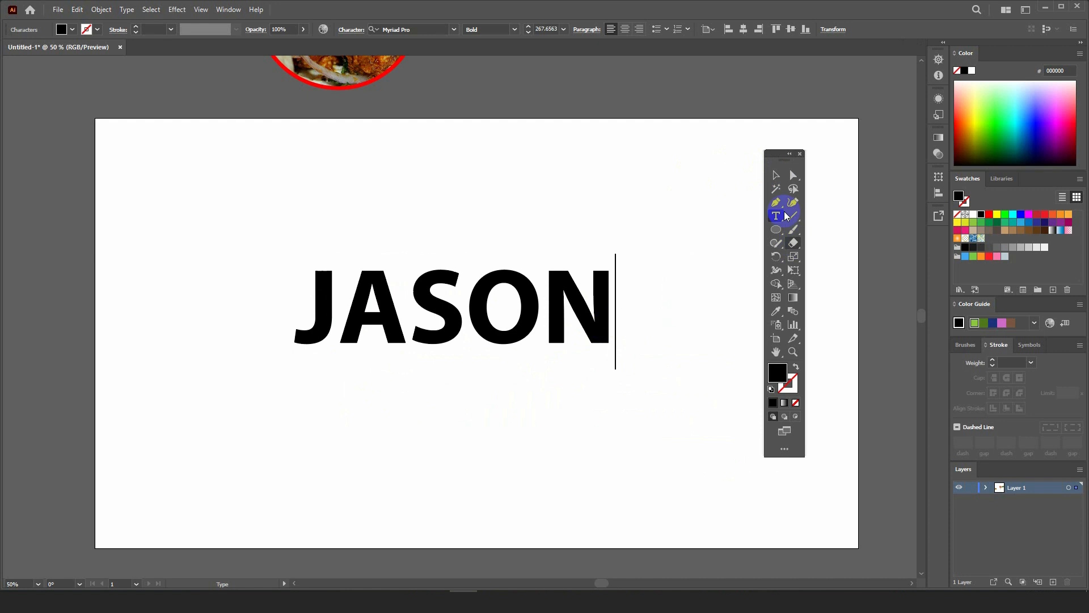
pyautogui.click(775, 175)
pyautogui.moveTo(610, 311); pyautogui.dragTo(661, 327)
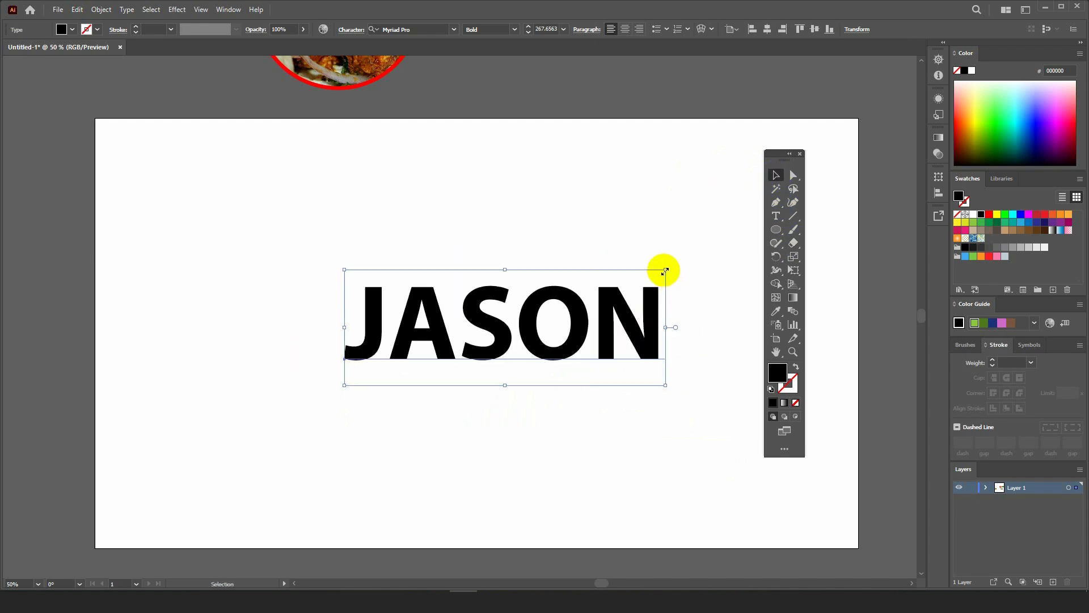
pyautogui.moveTo(666, 270); pyautogui.dragTo(724, 245)
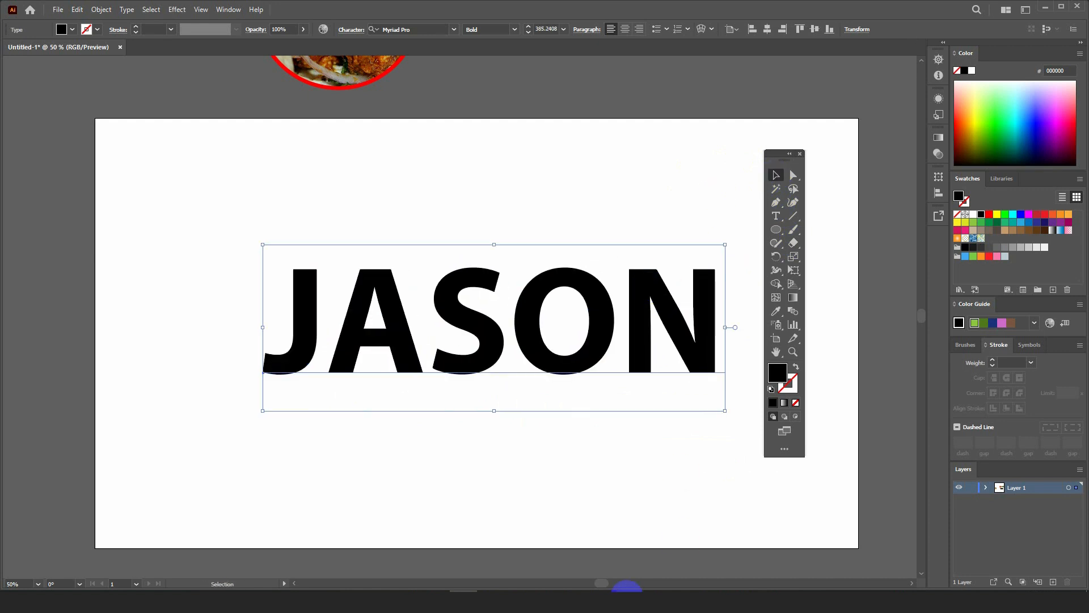
# - Switch to the browser and search Google Images for "steel texture"
pyautogui.moveTo(624, 590)
pyautogui.click(578, 558)
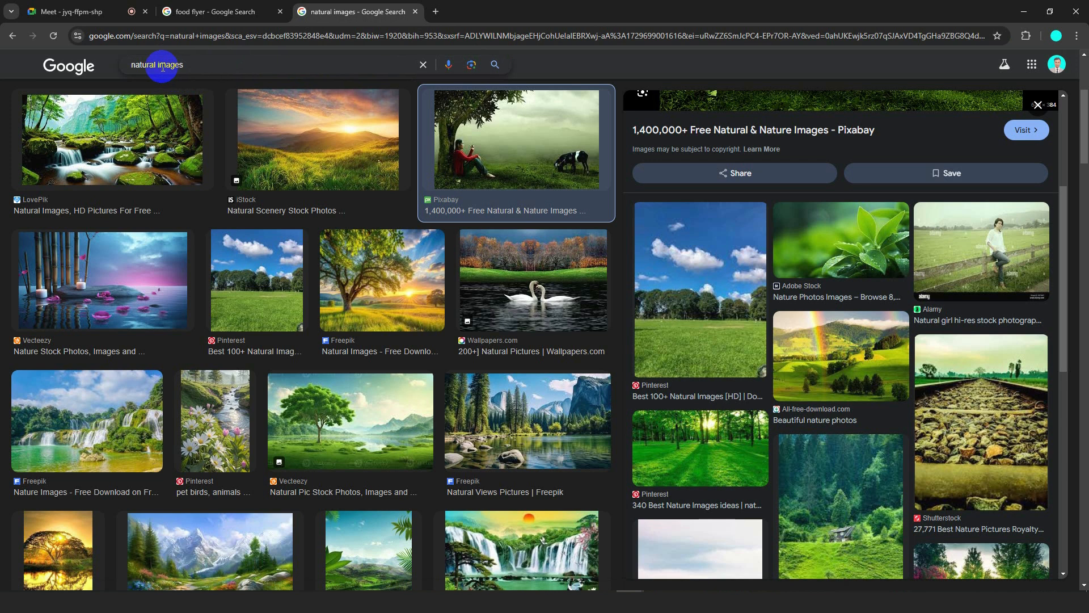
pyautogui.moveTo(207, 55); pyautogui.dragTo(55, 62)
pyautogui.write('still')
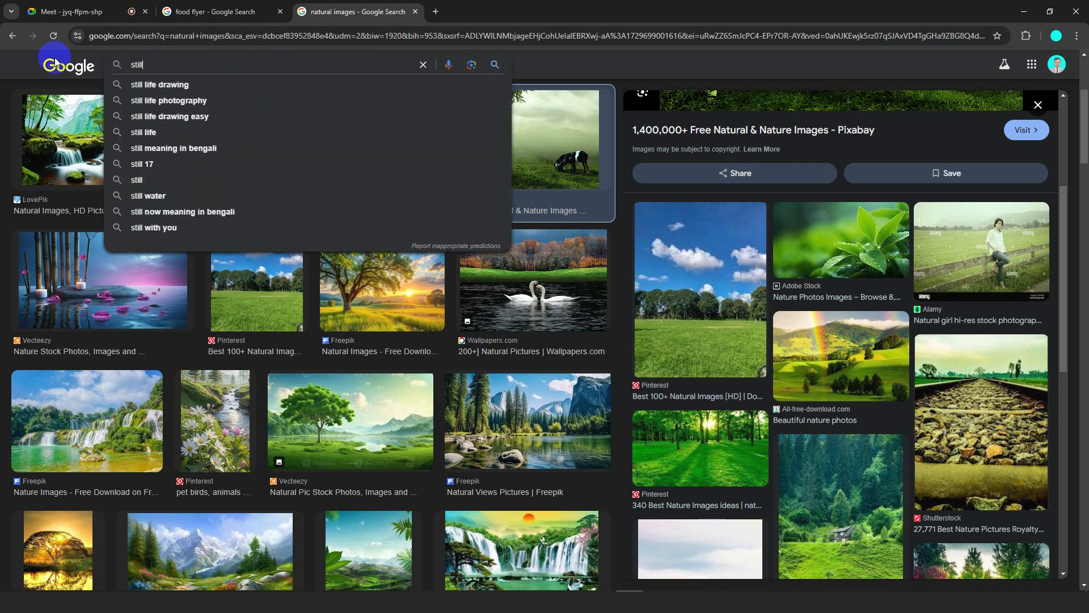
pyautogui.press('BackSpace')
pyautogui.press('BackSpace')
pyautogui.press('BackSpace')
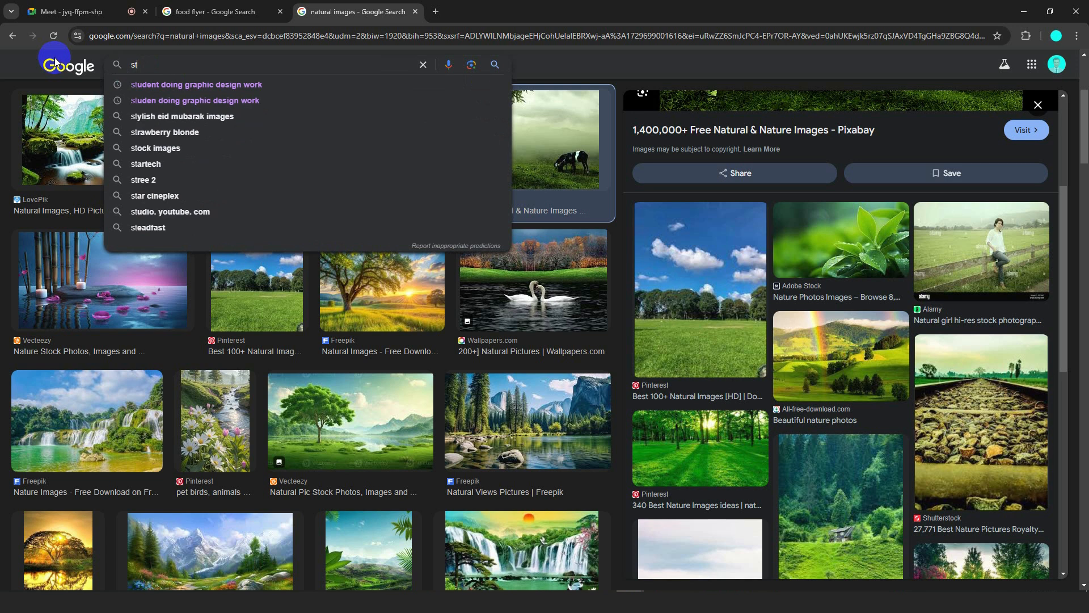
pyautogui.write('eel text')
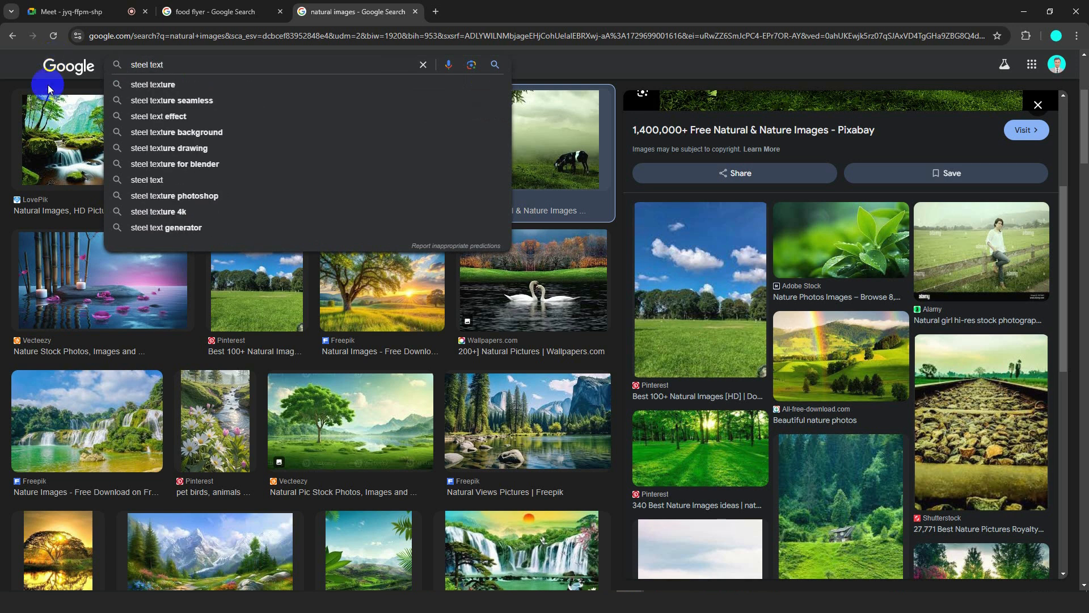
pyautogui.click(188, 85)
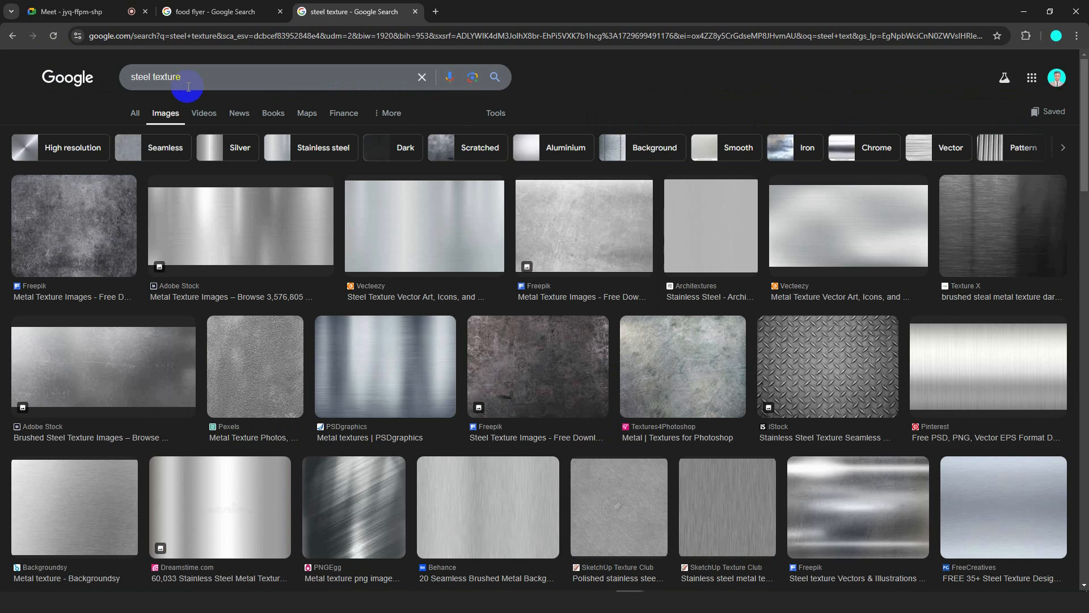
pyautogui.scroll(-2, 386, 340)
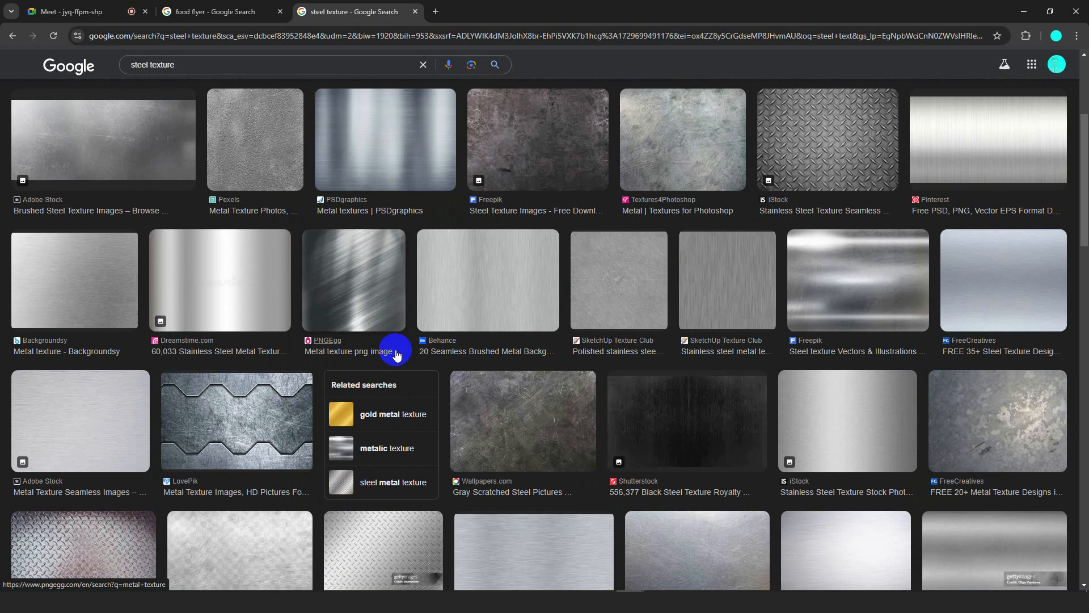
pyautogui.click(391, 351)
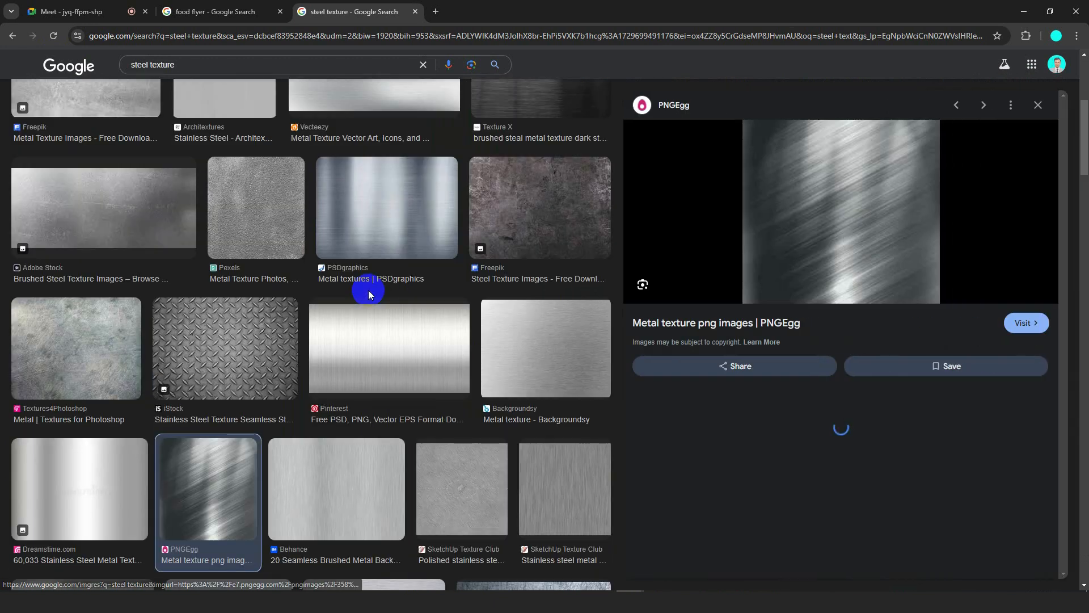
pyautogui.scroll(2, 341, 392)
pyautogui.scroll(-2, 333, 404)
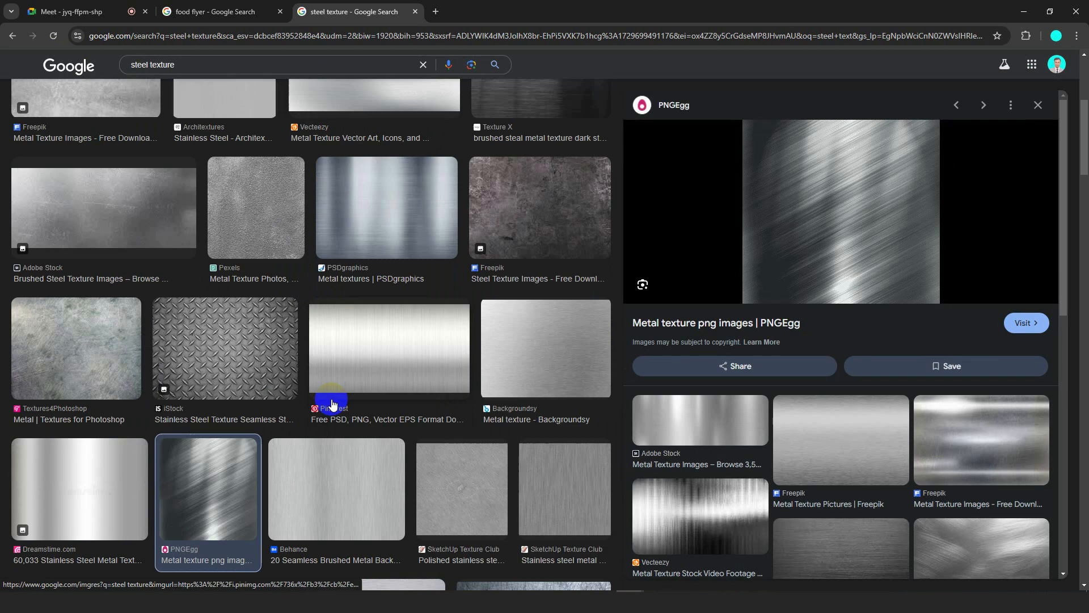
pyautogui.click(1038, 106)
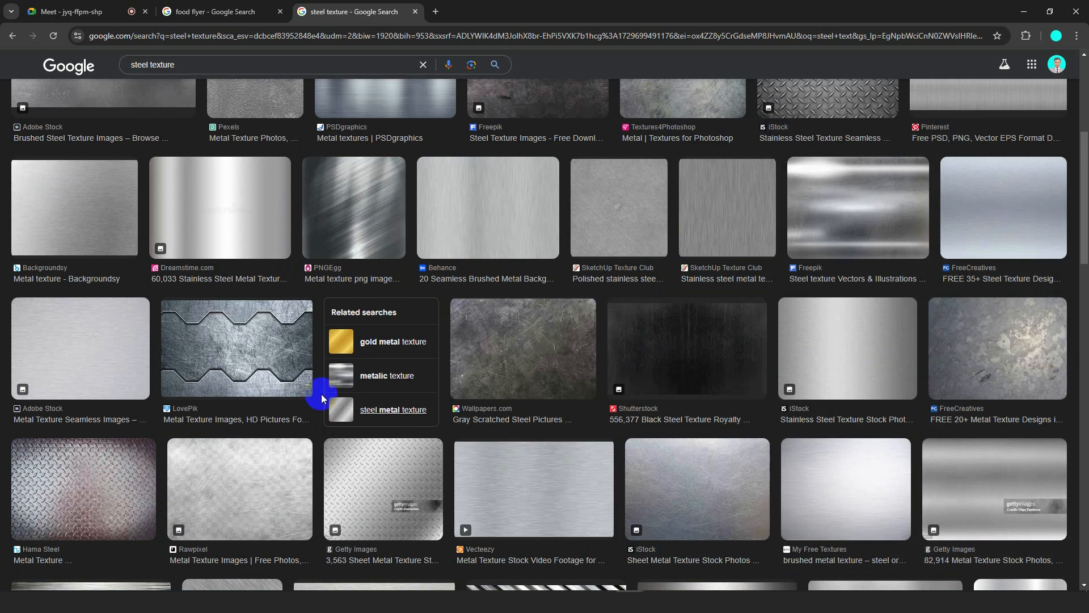
# - Open the LovePik scratched metal image with zigzag plate edges and copy the image
pyautogui.click(321, 393)
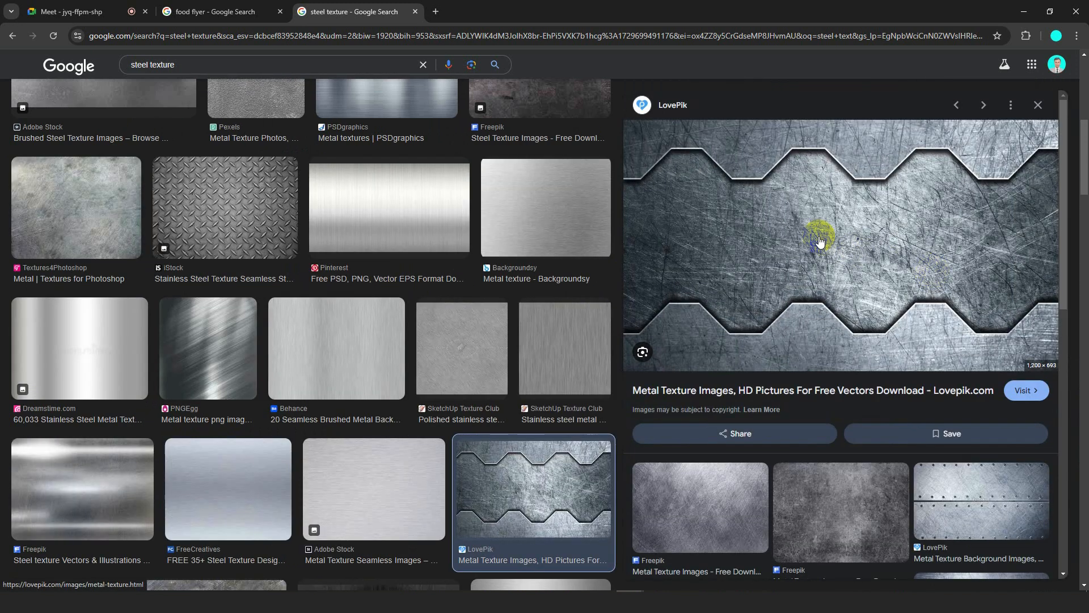
pyautogui.rightClick(820, 241)
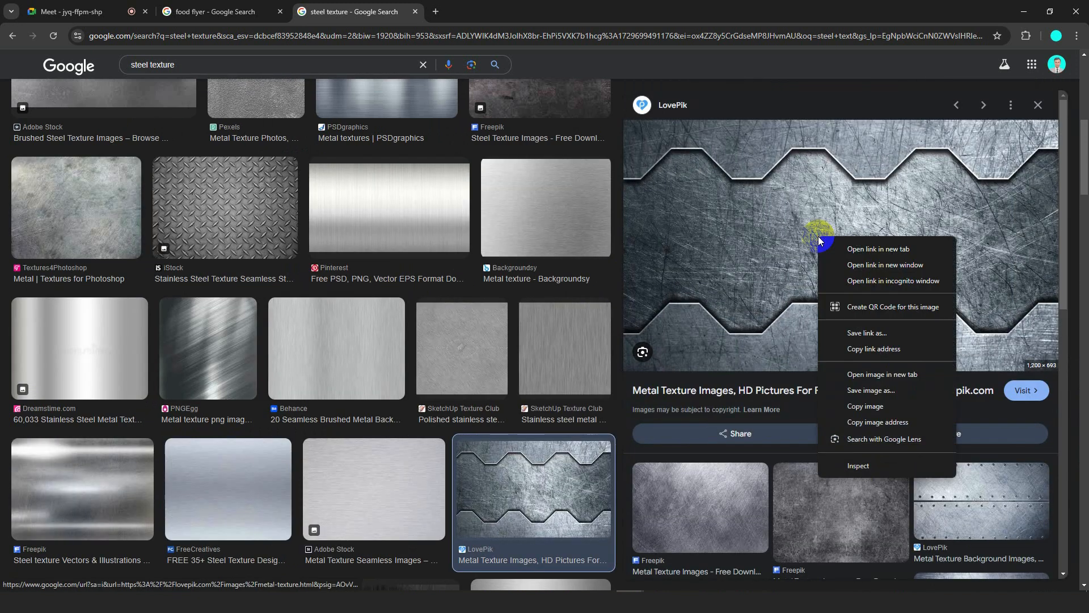
pyautogui.click(862, 407)
# - Switch back to Illustrator, paste the metal texture and position it over the large text
pyautogui.click(464, 583)
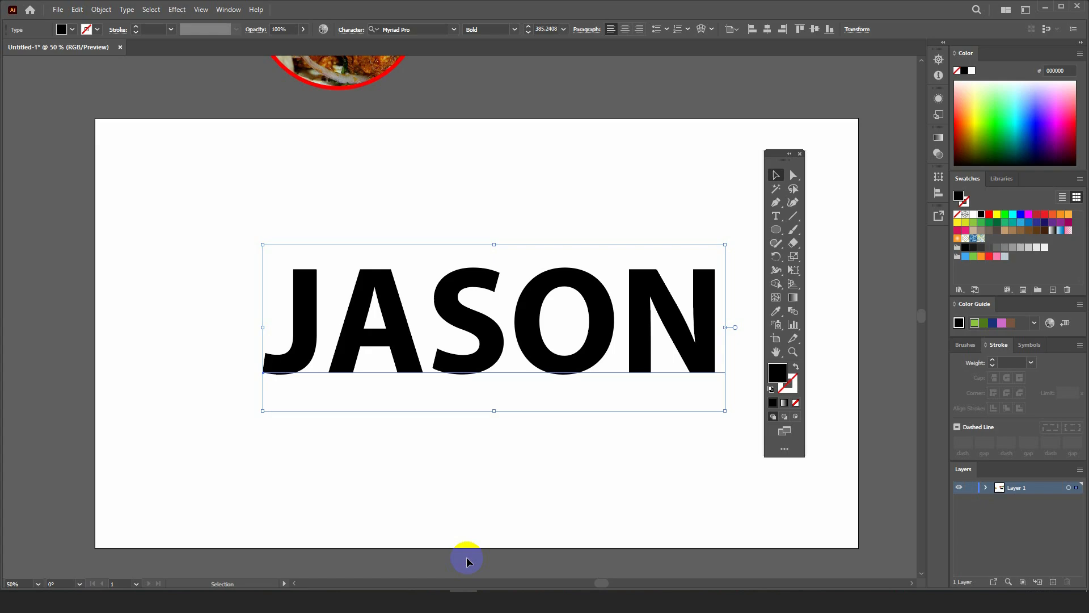
pyautogui.scroll(-1, 389, 333)
pyautogui.click(450, 394)
pyautogui.hotkey('ctrl', 'v')
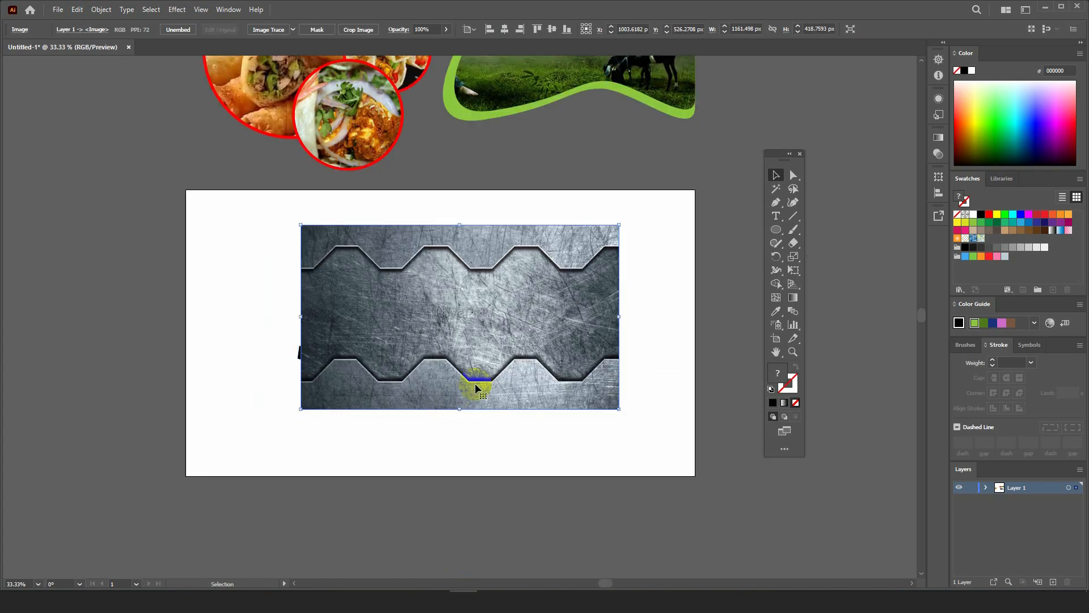
pyautogui.moveTo(475, 388); pyautogui.dragTo(500, 321)
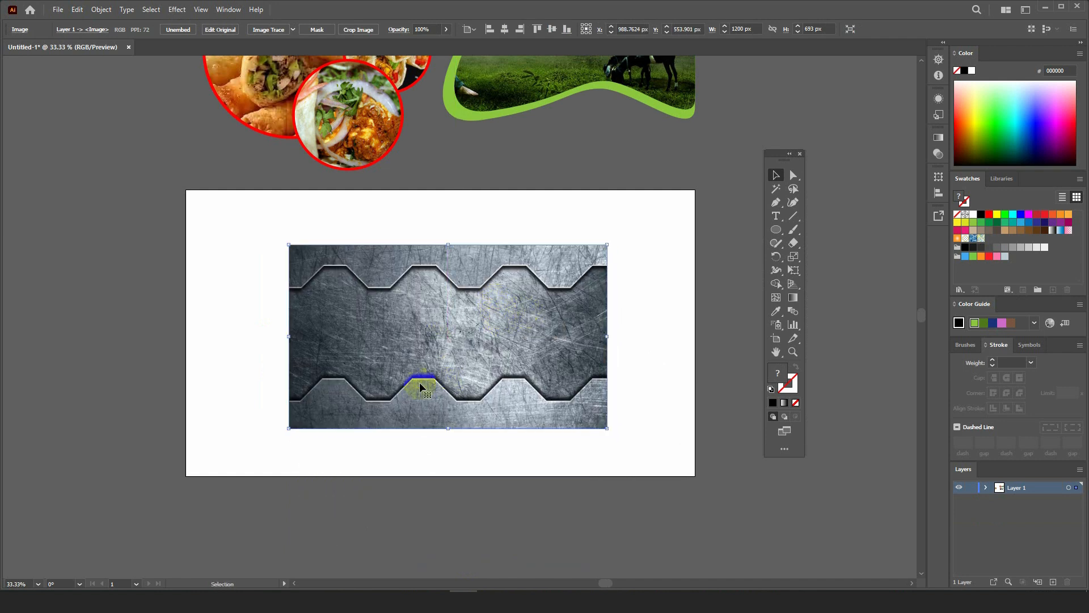
# - Send the metal texture image to the back, behind the large black text
pyautogui.scroll(1, 388, 408)
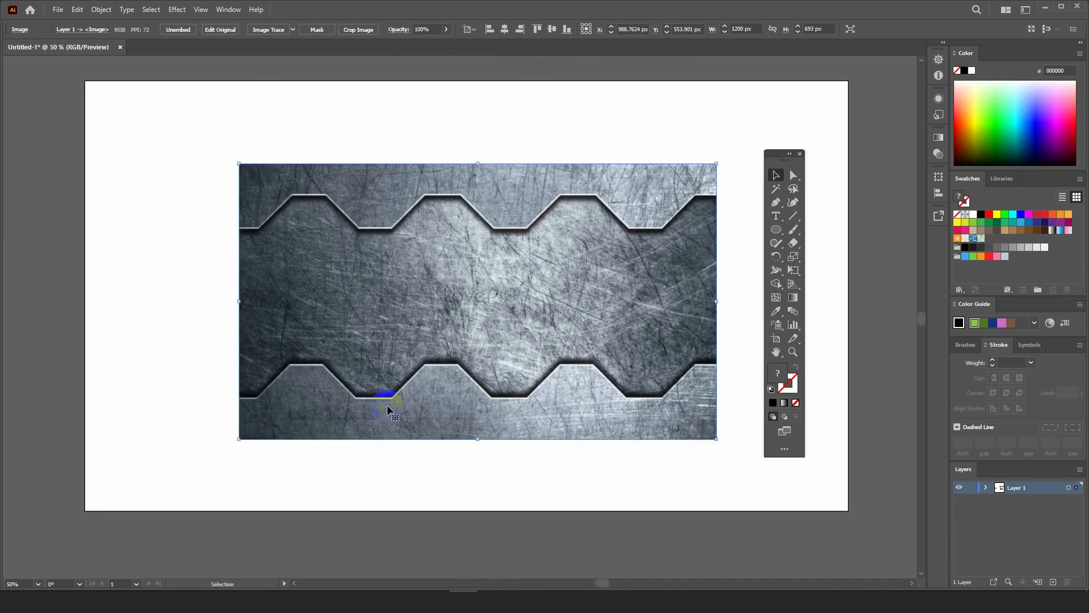
pyautogui.rightClick(375, 248)
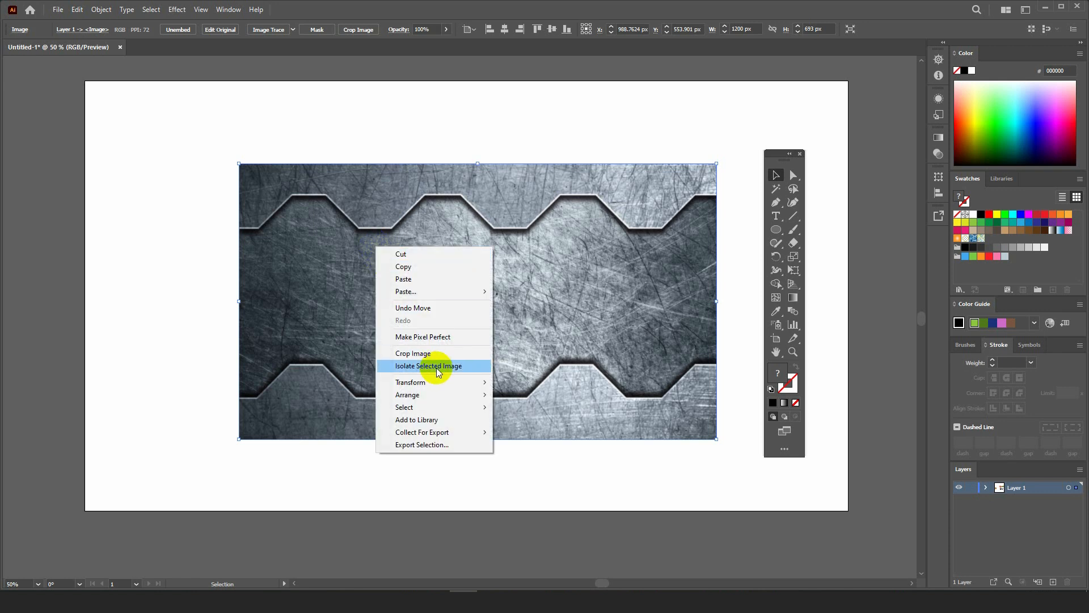
pyautogui.moveTo(420, 394)
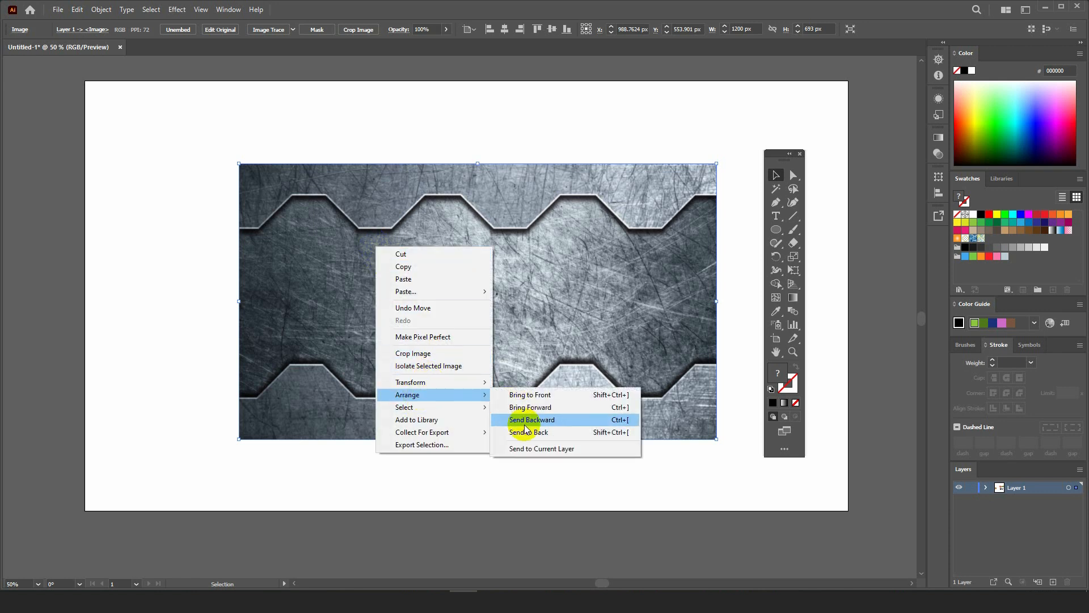
pyautogui.click(521, 422)
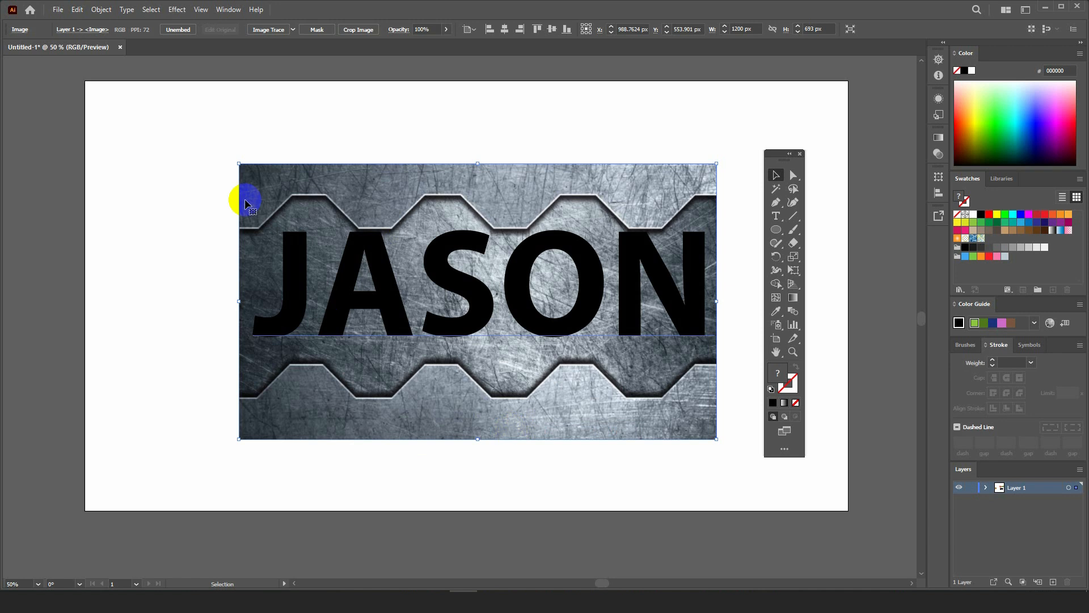
# - Select the text together with the metal texture and make a clipping mask from them
pyautogui.moveTo(163, 136); pyautogui.dragTo(554, 386)
pyautogui.rightClick(435, 245)
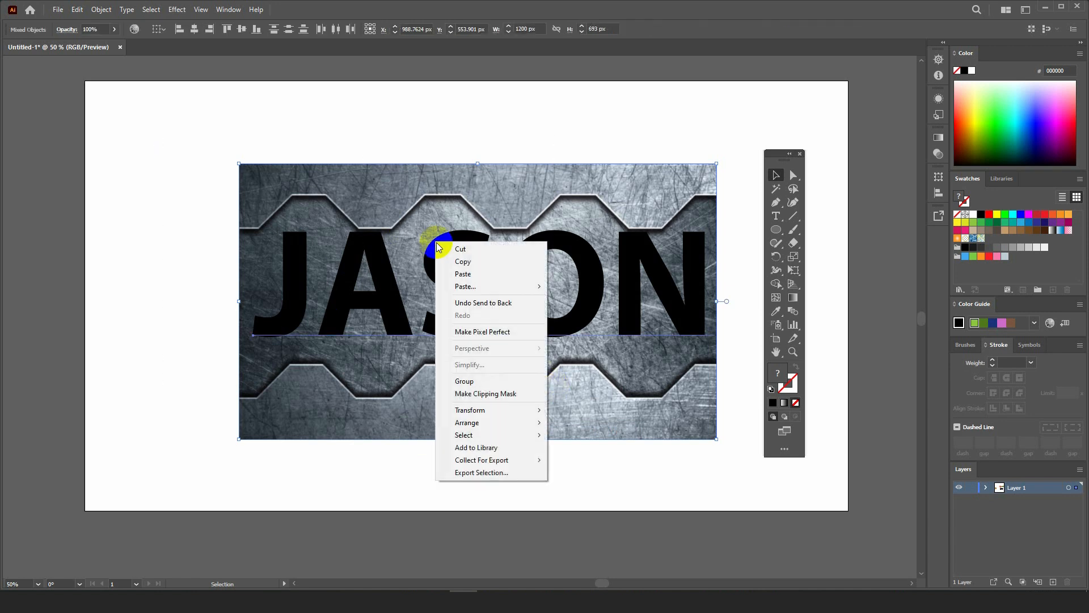
pyautogui.click(493, 384)
pyautogui.click(569, 434)
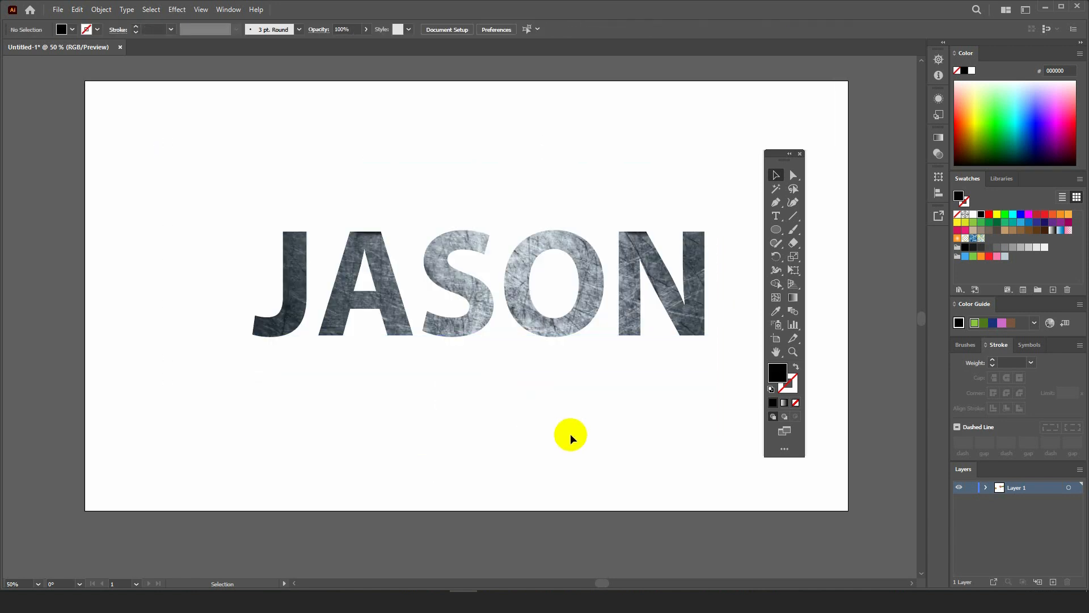
# - Nudge the clipped text slightly, isolate its clip group, replace the text with "OSDC" and leave isolation mode
pyautogui.moveTo(503, 305); pyautogui.dragTo(495, 305)
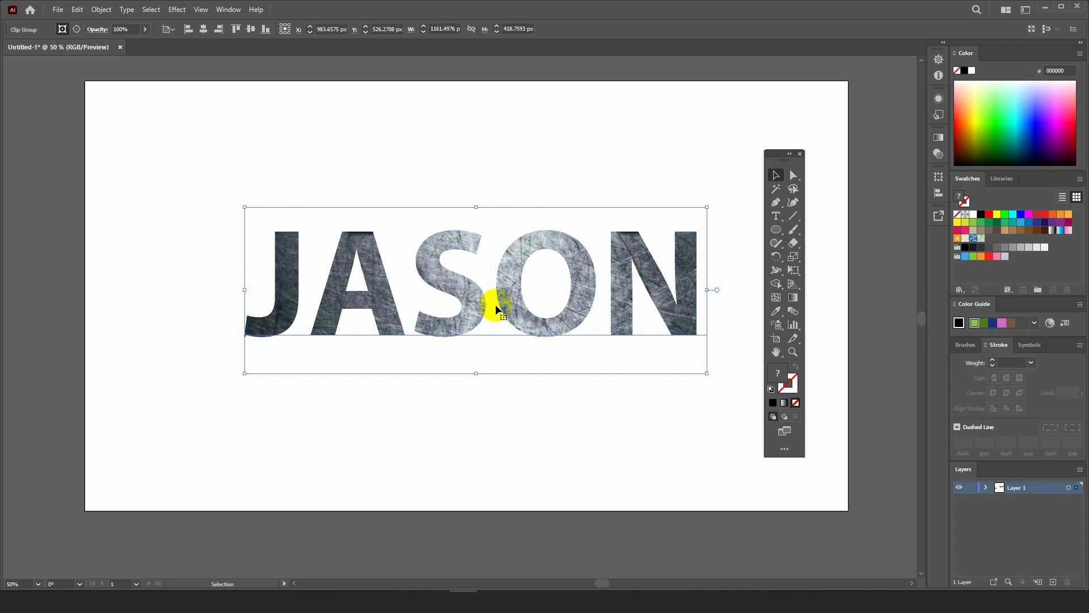
pyautogui.doubleClick(479, 302)
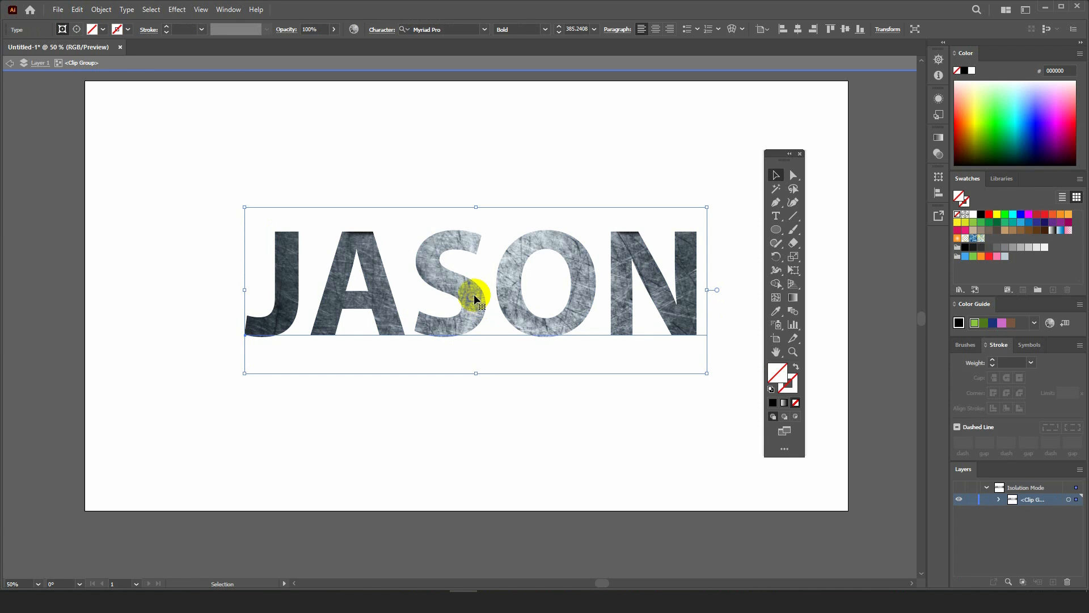
pyautogui.doubleClick(474, 294)
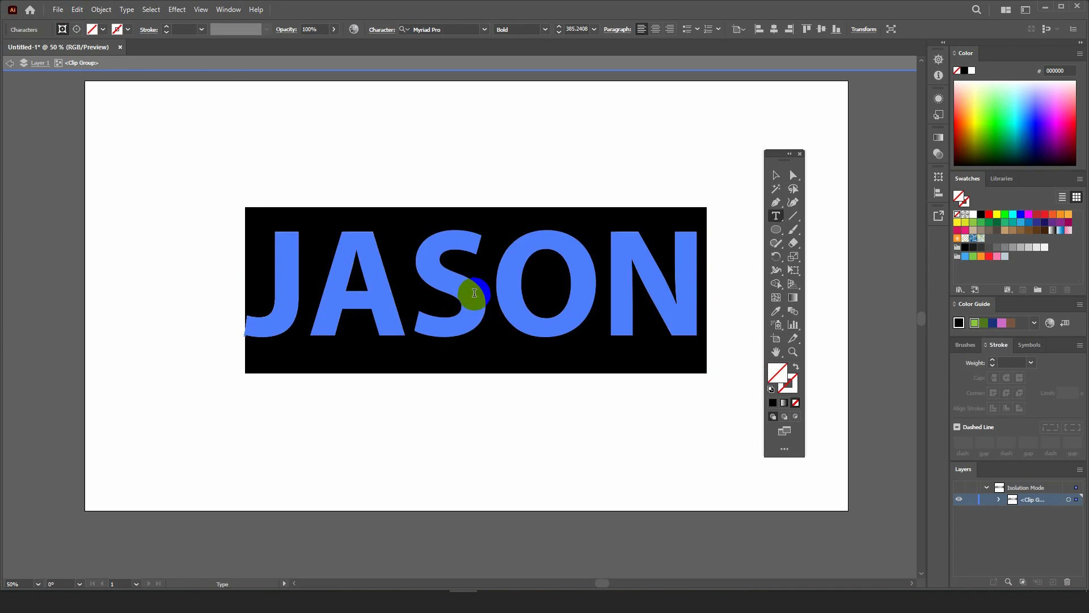
pyautogui.write('O')
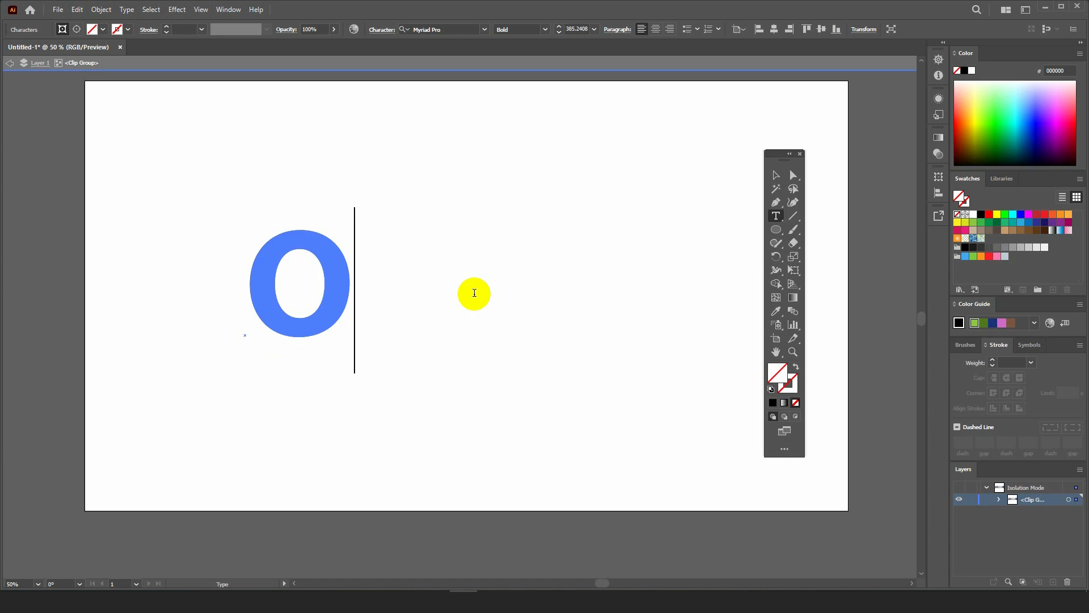
pyautogui.write('SDC')
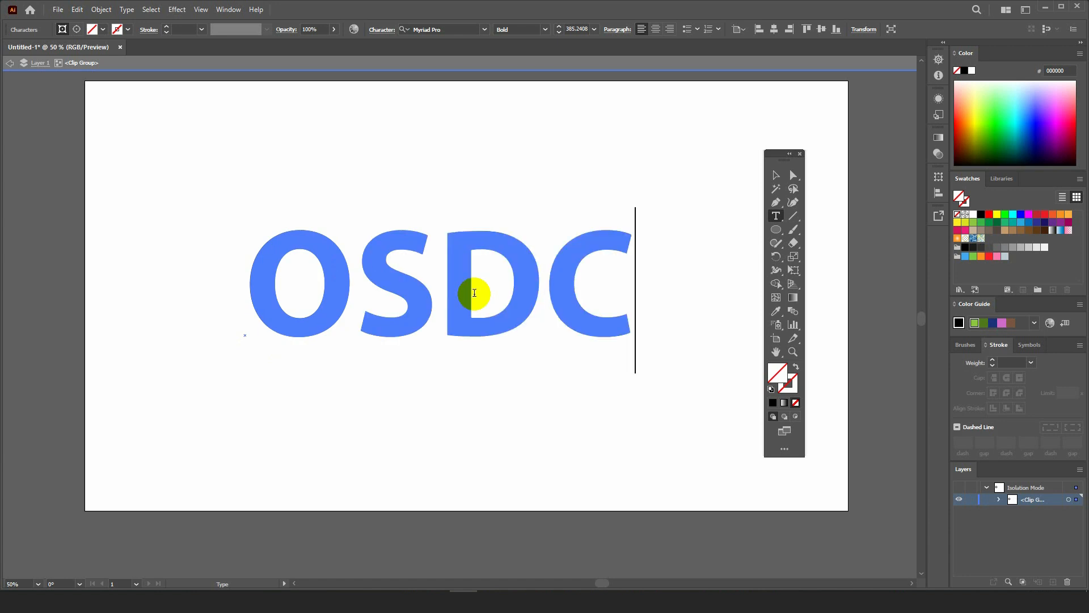
pyautogui.click(776, 175)
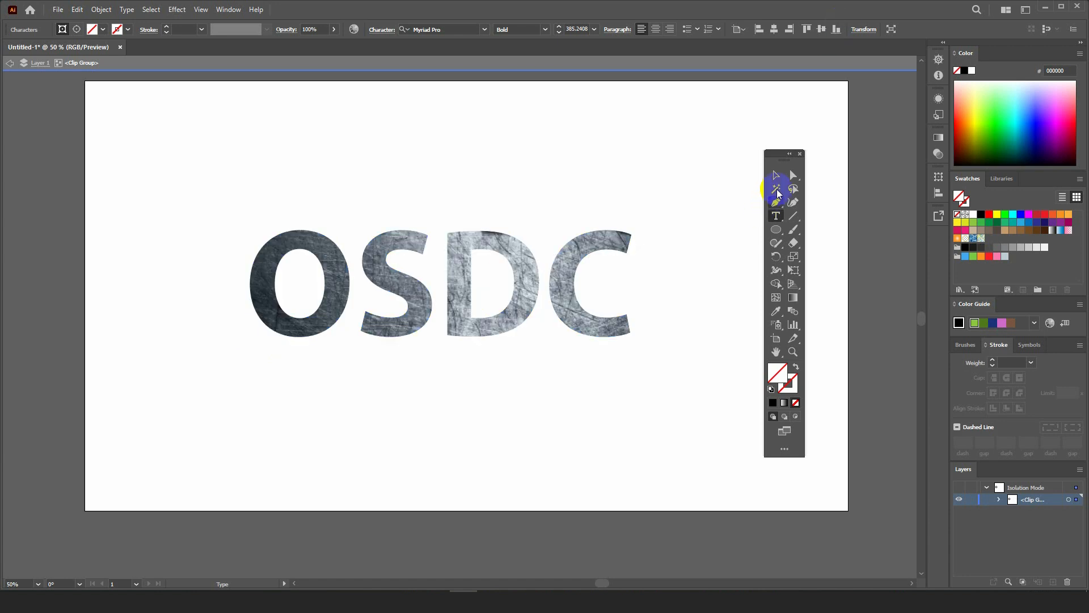
pyautogui.click(653, 63)
pyautogui.click(686, 220)
# - Isolate the OSDC clip group again, select the texture image inside it and shift it slightly to the left behind the letters
pyautogui.click(413, 290)
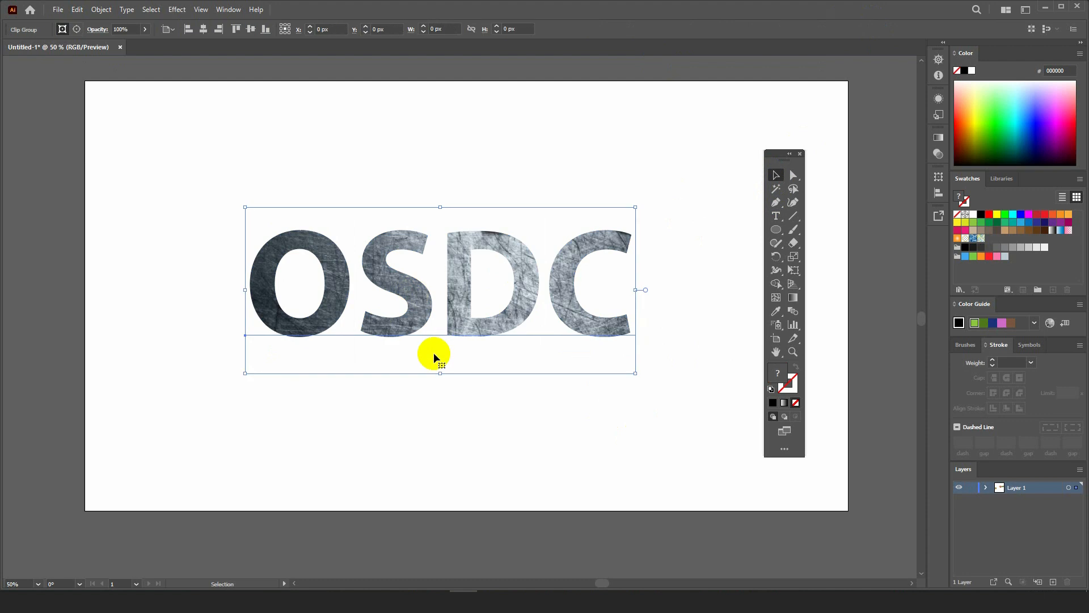
pyautogui.doubleClick(421, 314)
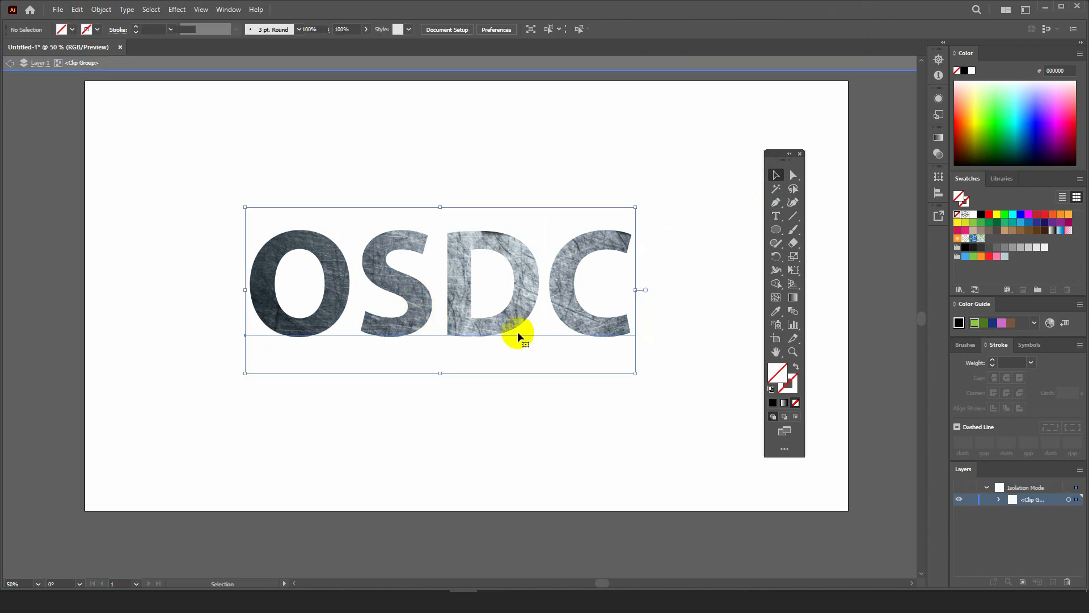
pyautogui.doubleClick(564, 298)
pyautogui.hotkey('ctrl', 'a')
pyautogui.scroll(-2, 480, 309)
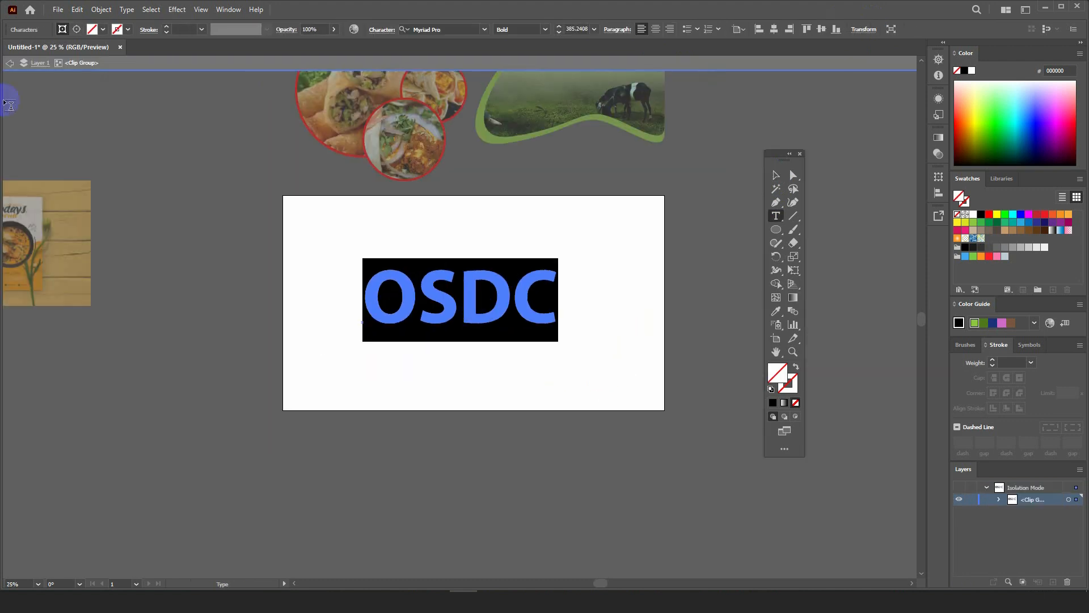
pyautogui.click(775, 174)
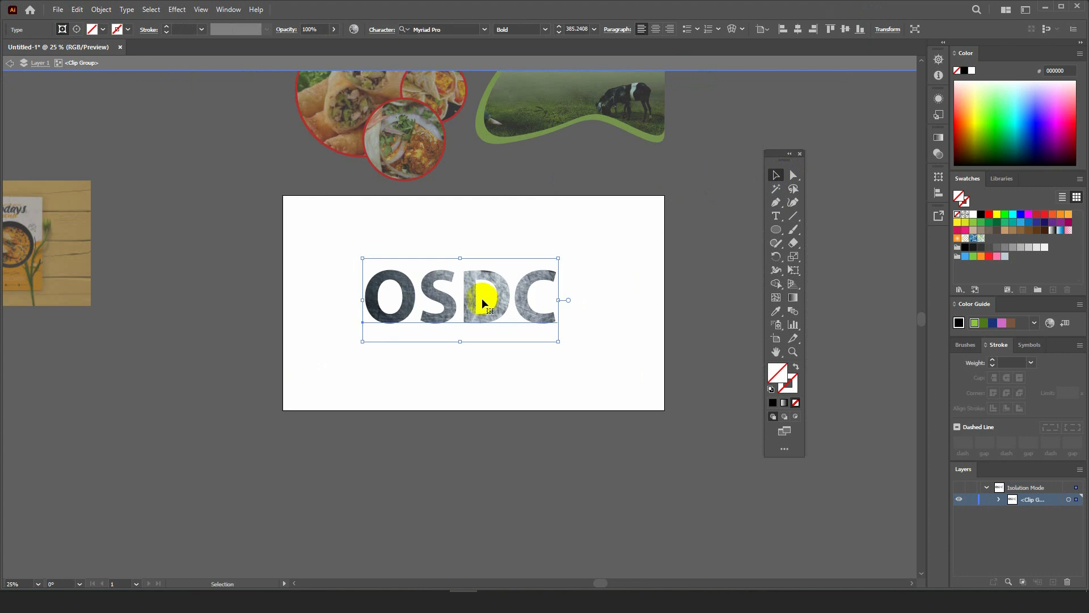
pyautogui.click(586, 274)
pyautogui.scroll(1, 540, 335)
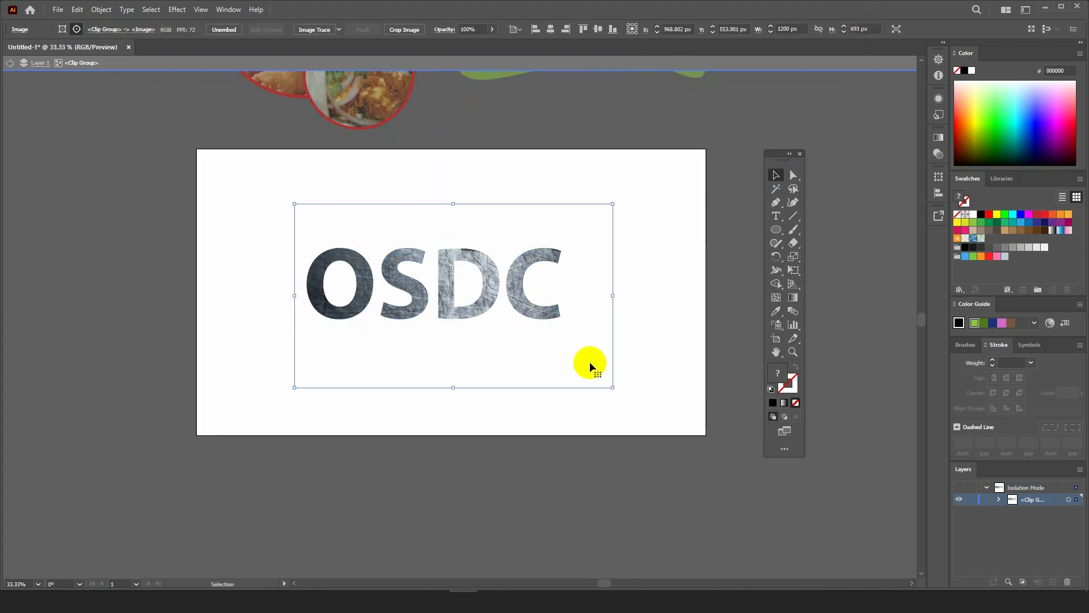
pyautogui.moveTo(587, 362); pyautogui.dragTo(578, 364)
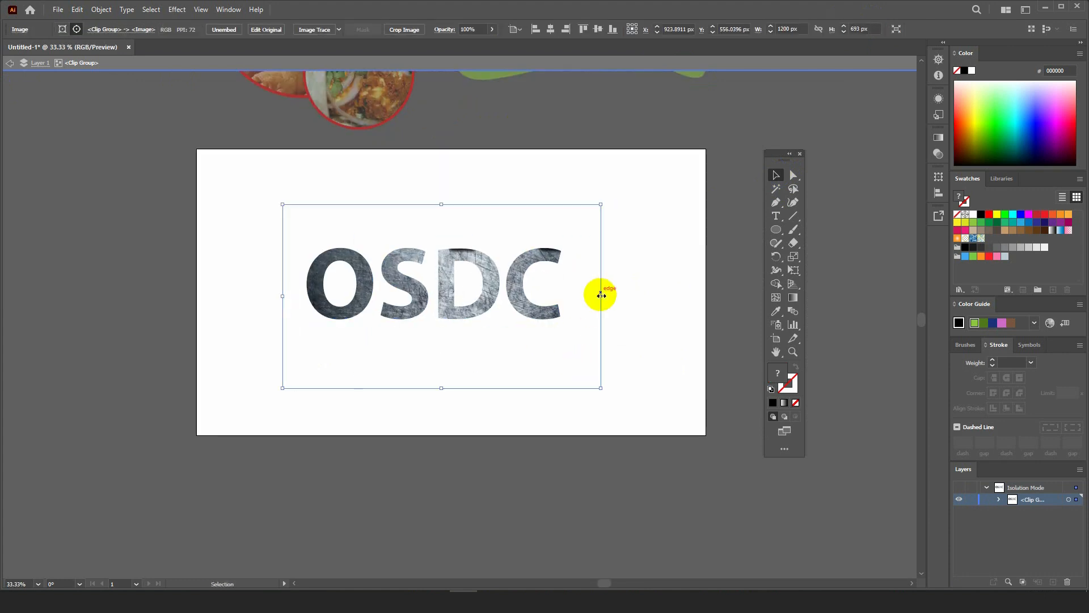
# - Resize the texture inside the mask to about 1054 × 291 px around the OSDC letters and leave isolation mode
pyautogui.moveTo(601, 295); pyautogui.dragTo(574, 292)
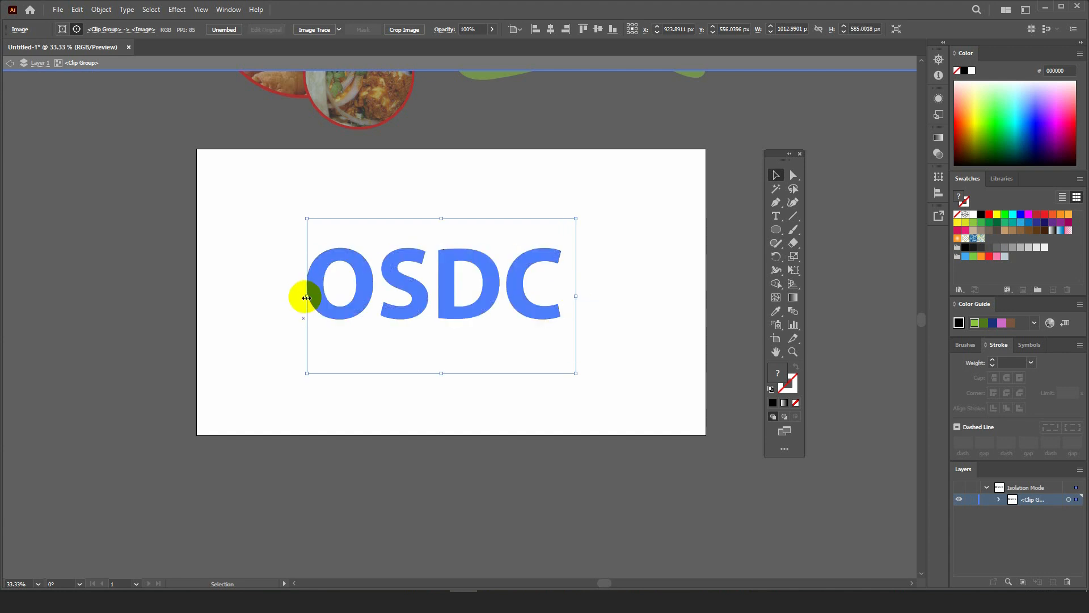
pyautogui.moveTo(306, 296); pyautogui.dragTo(296, 296)
pyautogui.moveTo(436, 215); pyautogui.dragTo(428, 241)
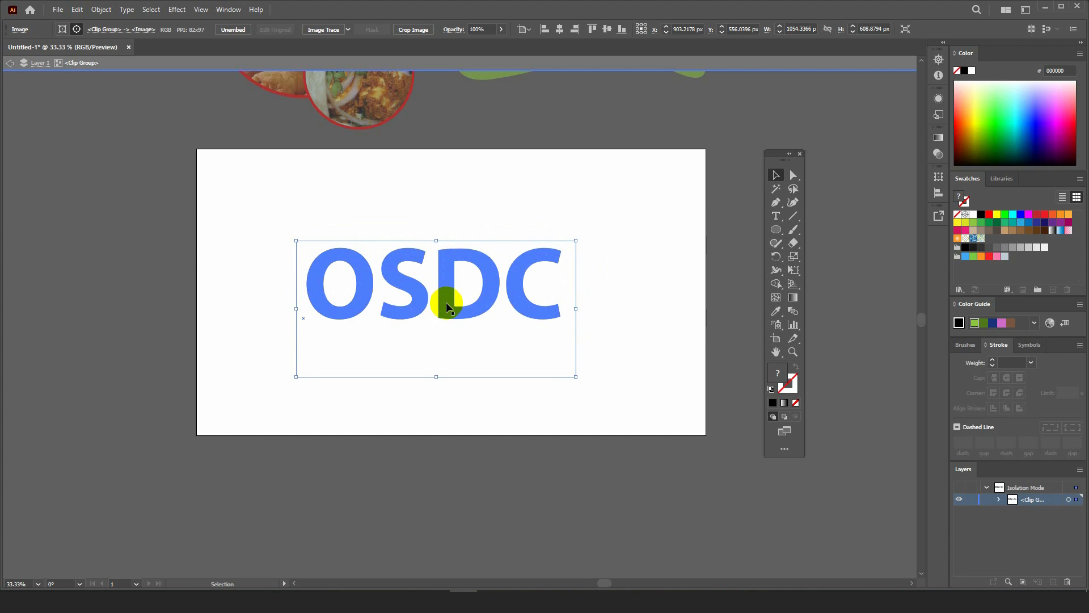
pyautogui.moveTo(432, 374); pyautogui.dragTo(437, 317)
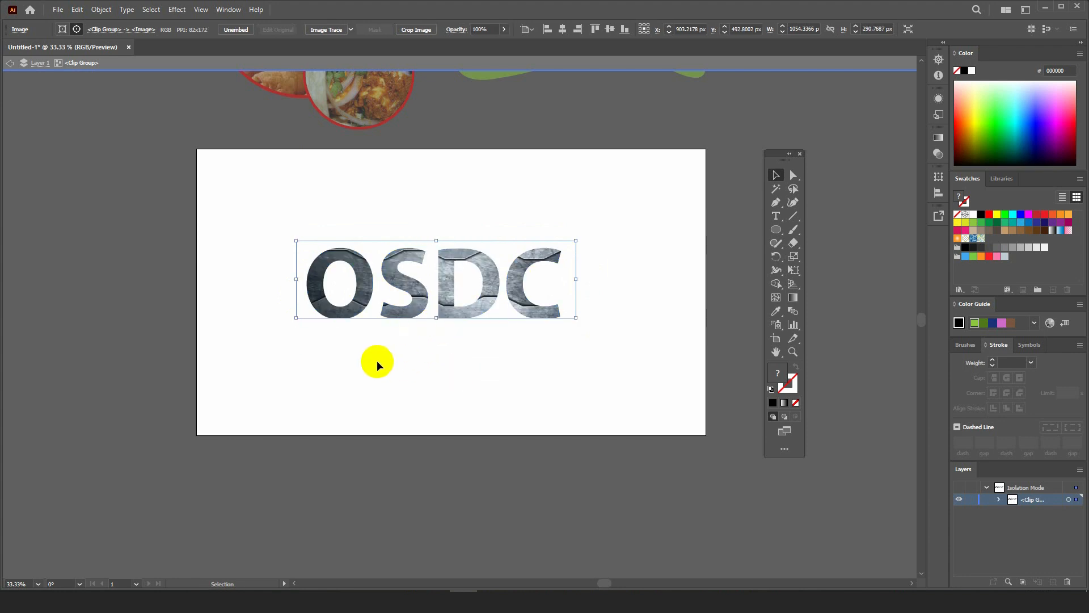
pyautogui.scroll(2, 377, 359)
pyautogui.click(542, 346)
pyautogui.click(514, 67)
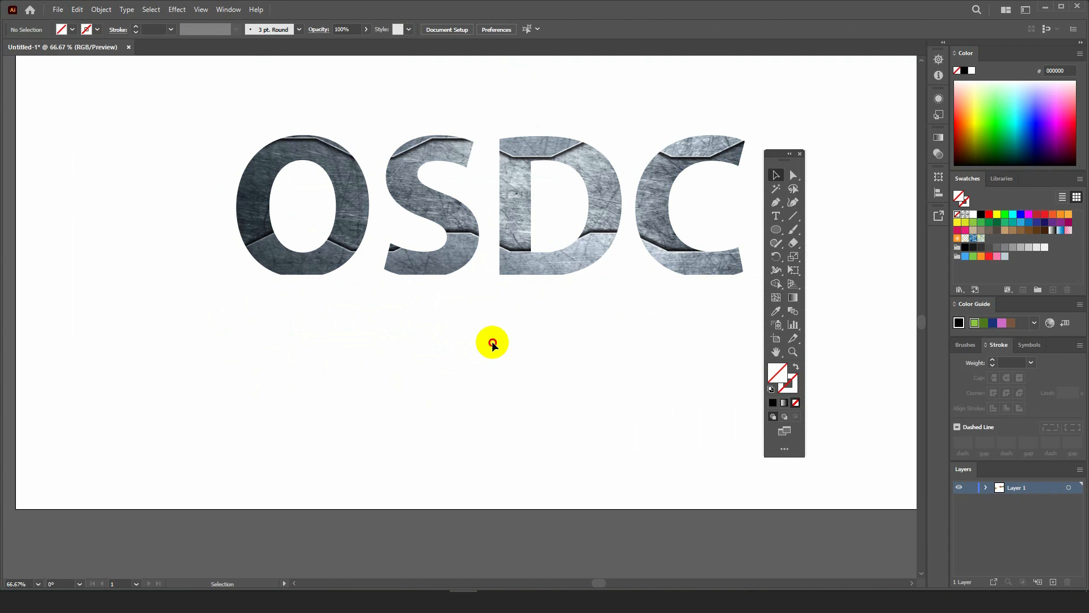
# - Reopen the OSDC clip group, extend the texture's lower edge to a height of about 304 px and leave isolation mode
pyautogui.scroll(-2, 279, 401)
pyautogui.doubleClick(328, 338)
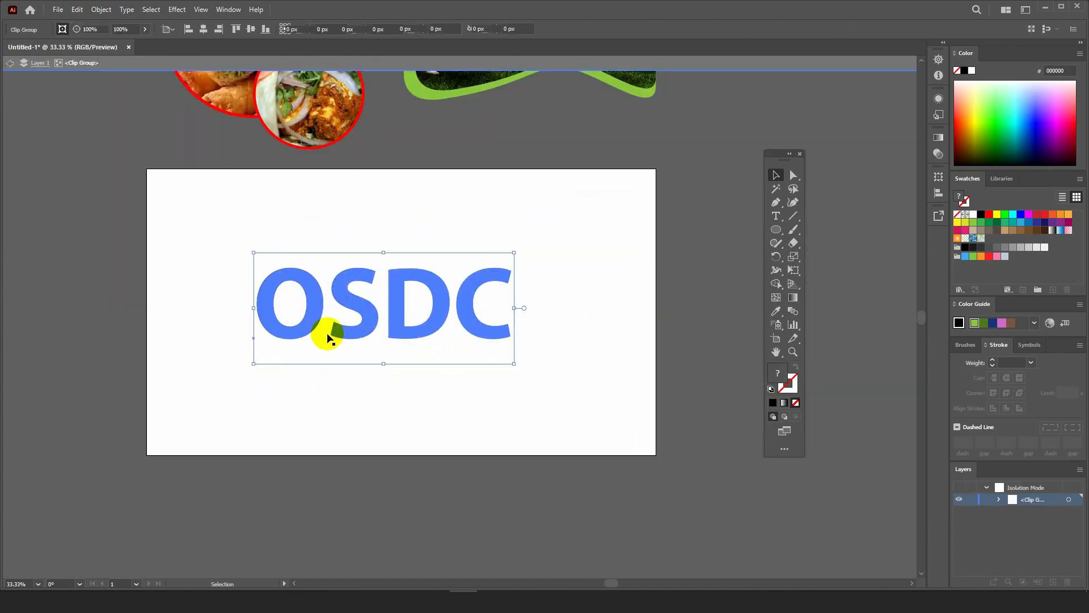
pyautogui.doubleClick(377, 338)
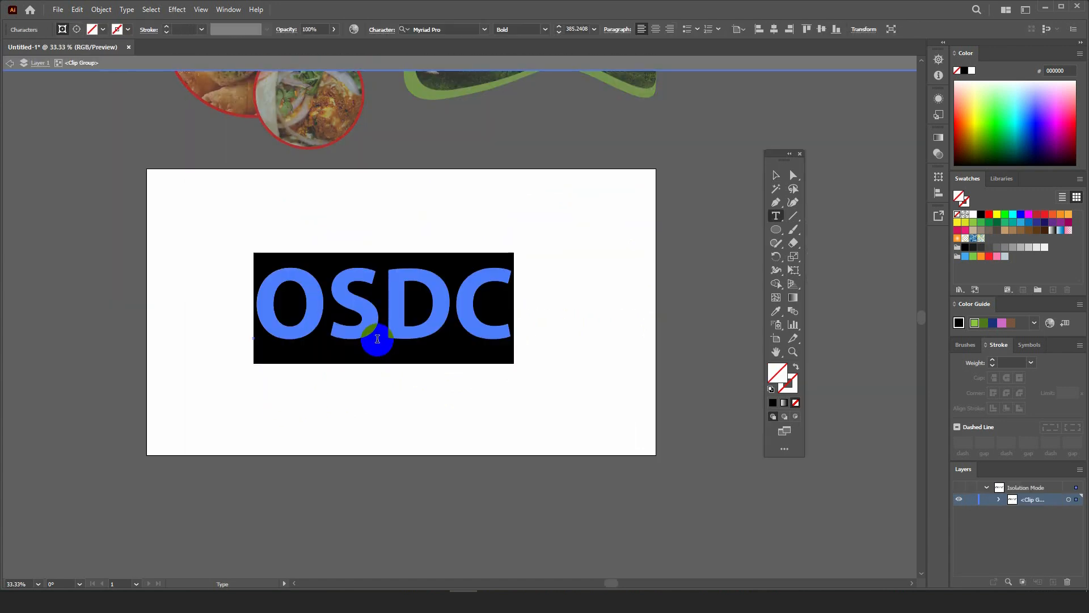
pyautogui.click(776, 178)
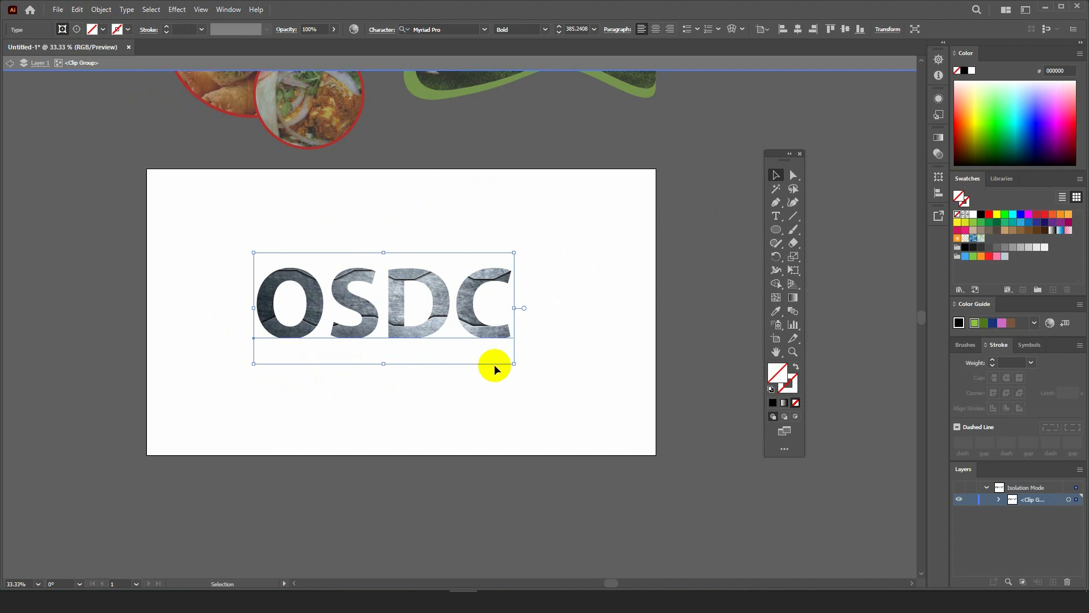
pyautogui.click(519, 357)
pyautogui.click(389, 332)
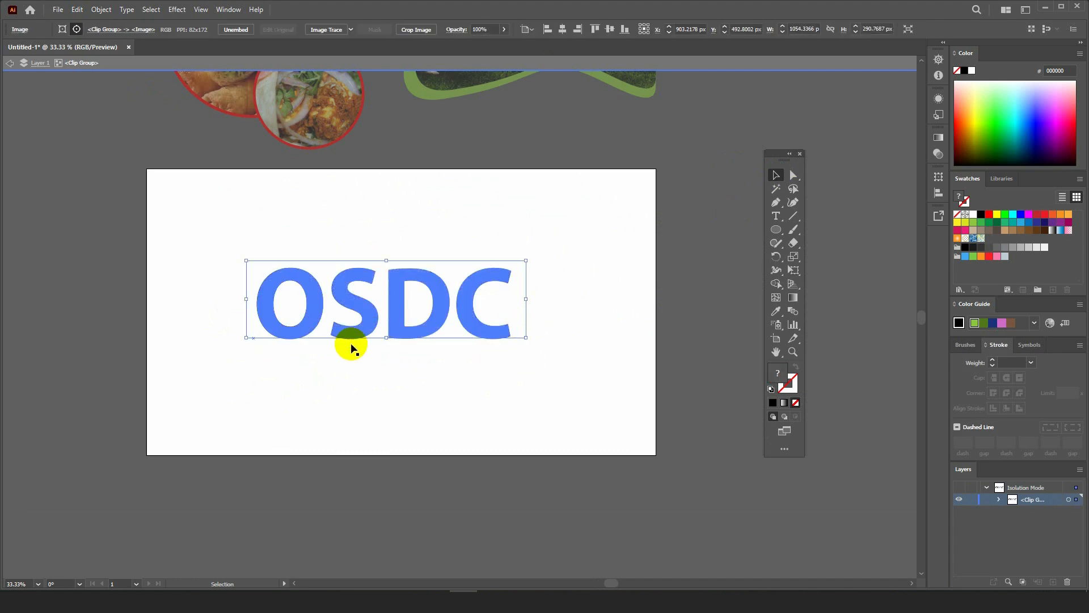
pyautogui.scroll(1, 350, 343)
pyautogui.moveTo(404, 333); pyautogui.dragTo(402, 341)
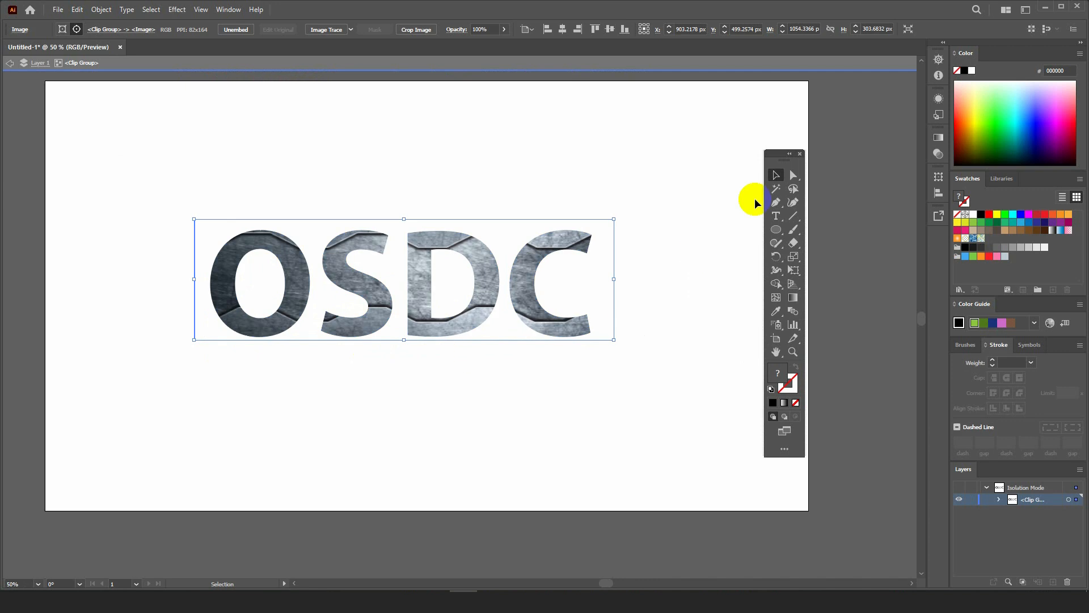
pyautogui.click(727, 63)
pyautogui.click(323, 371)
# - Enlarge the clipped OSDC lettering to about 1537 × 656 px and reposition it near the center of the artboard
pyautogui.scroll(-2, 323, 371)
pyautogui.click(375, 325)
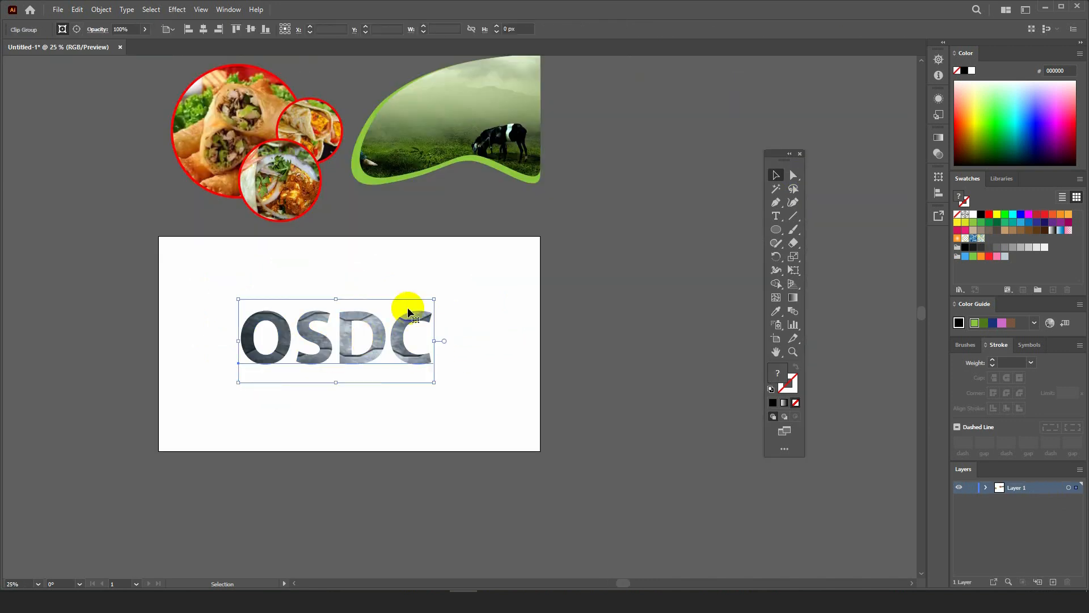
pyautogui.moveTo(433, 299); pyautogui.dragTo(552, 309)
pyautogui.click(258, 340)
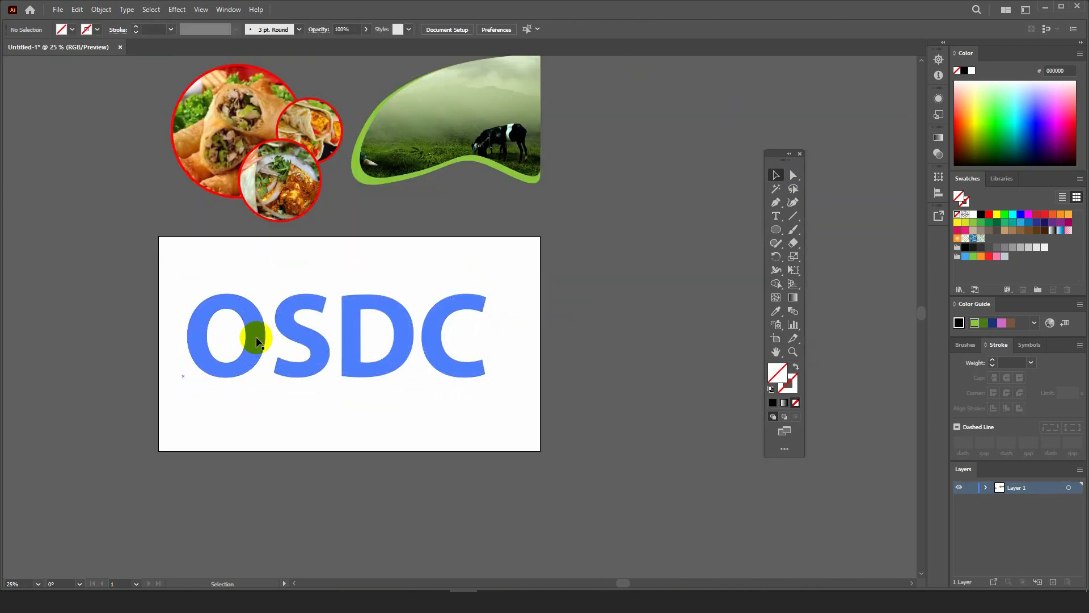
pyautogui.scroll(2, 257, 358)
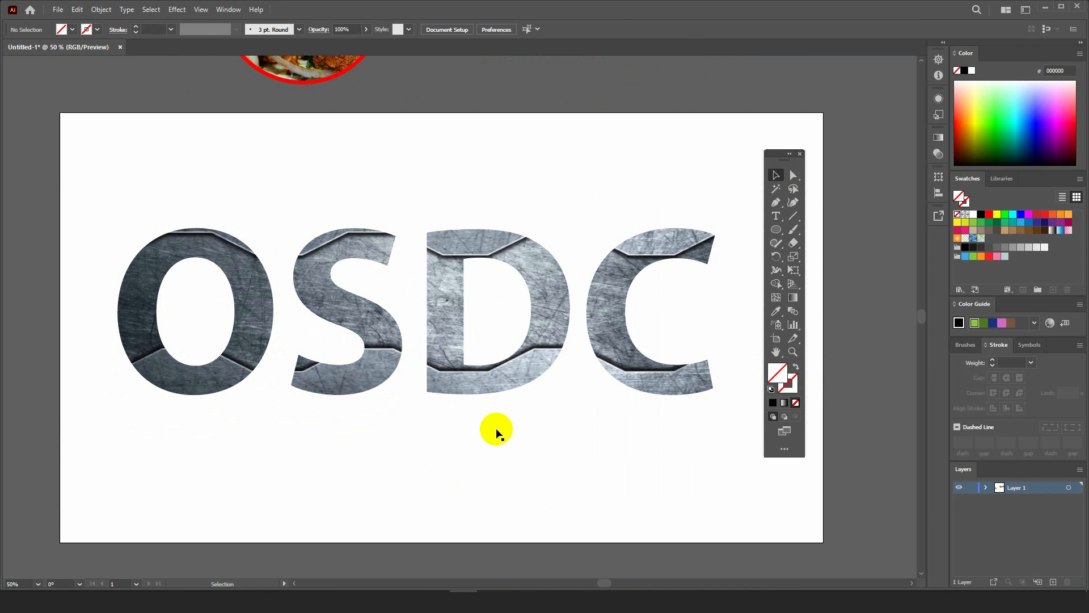
pyautogui.moveTo(474, 394); pyautogui.dragTo(492, 403)
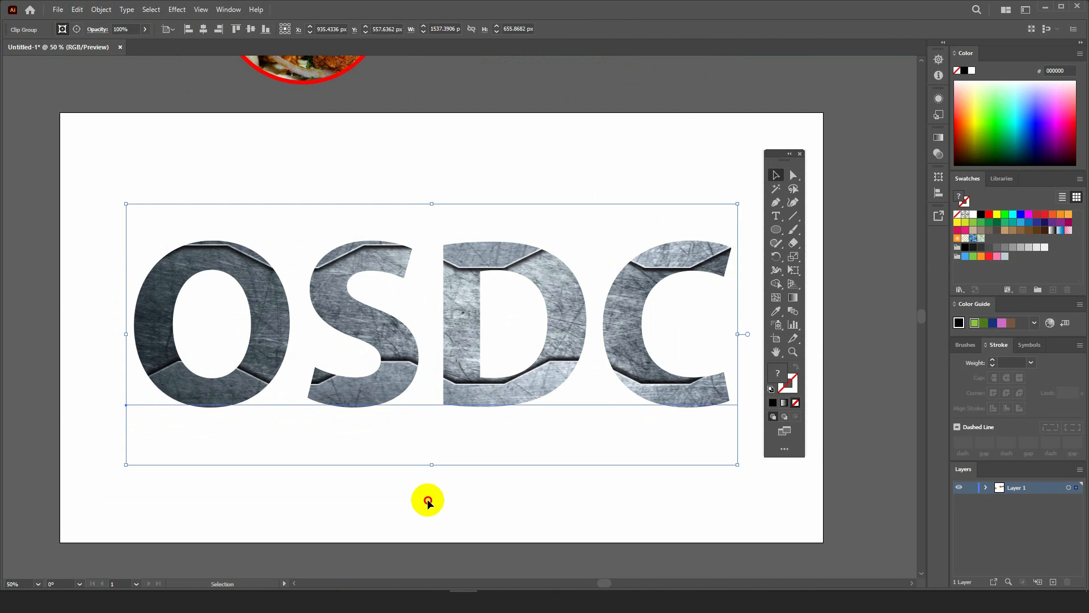
pyautogui.click(428, 501)
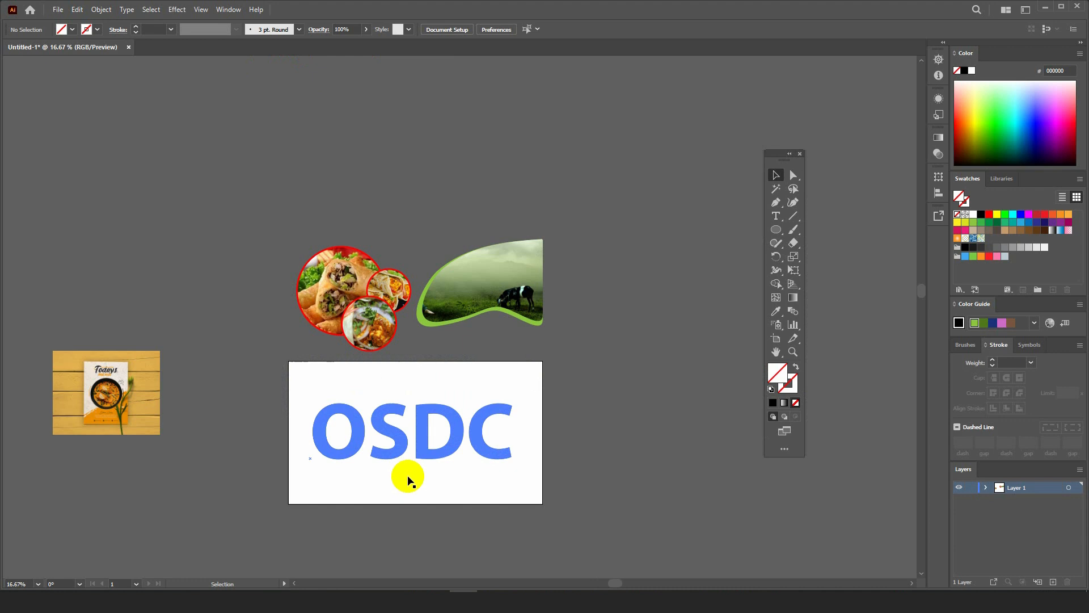
# - Move the clipped OSDC lettering off the artboard, above the food and nature images, and bring the empty artboard into view
pyautogui.scroll(-1, 407, 479)
pyautogui.moveTo(402, 460); pyautogui.dragTo(450, 214)
pyautogui.scroll(1, 444, 197)
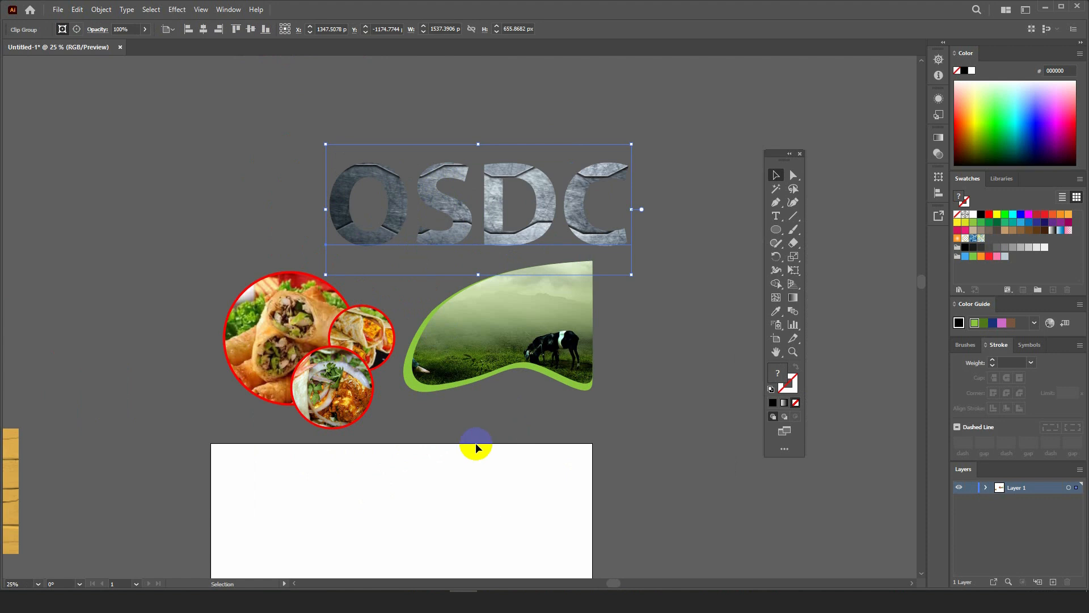
pyautogui.scroll(1, 474, 445)
pyautogui.moveTo(546, 462); pyautogui.dragTo(612, 178)
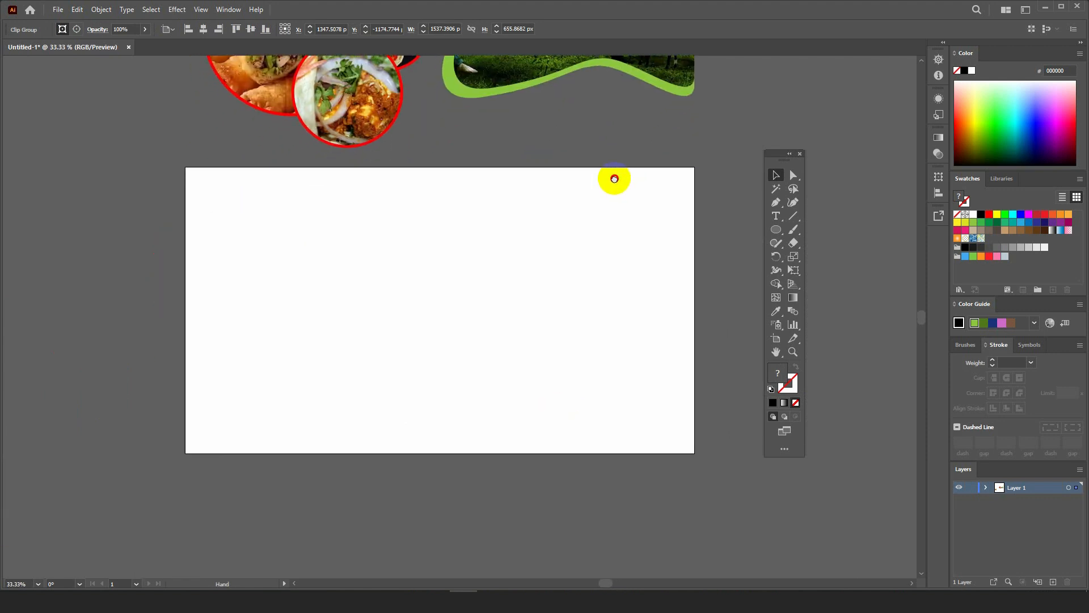
pyautogui.scroll(1, 358, 254)
pyautogui.moveTo(535, 327); pyautogui.dragTo(522, 308)
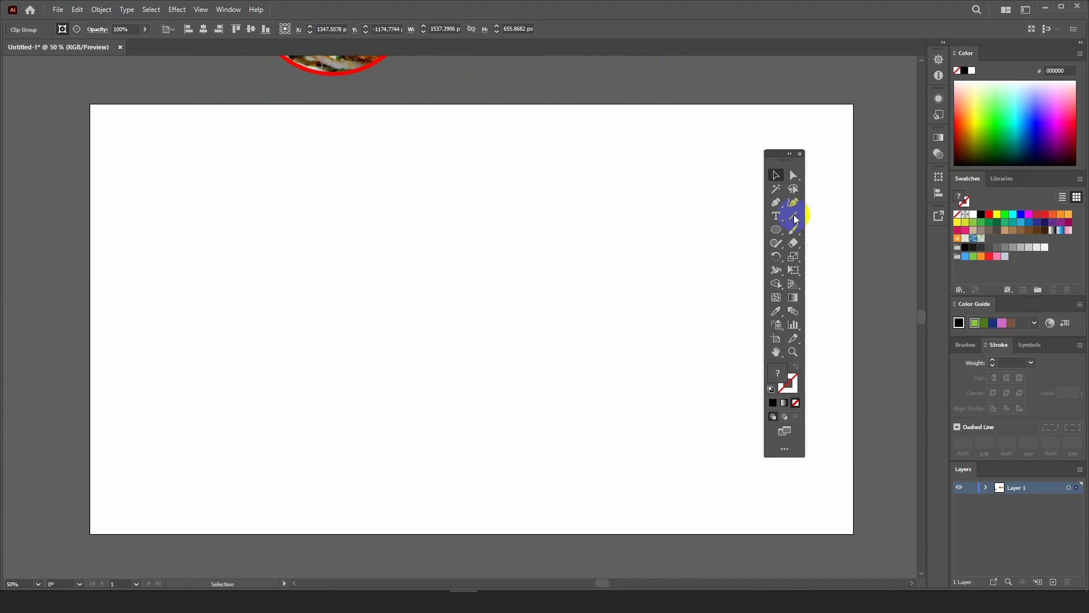
# - Draw a hexagon about 320 × 277 px on the empty artboard and fill it with light cyan 72FFFD
pyautogui.moveTo(776, 232); pyautogui.dragTo(807, 270)
pyautogui.moveTo(336, 304); pyautogui.dragTo(371, 345)
pyautogui.click(776, 175)
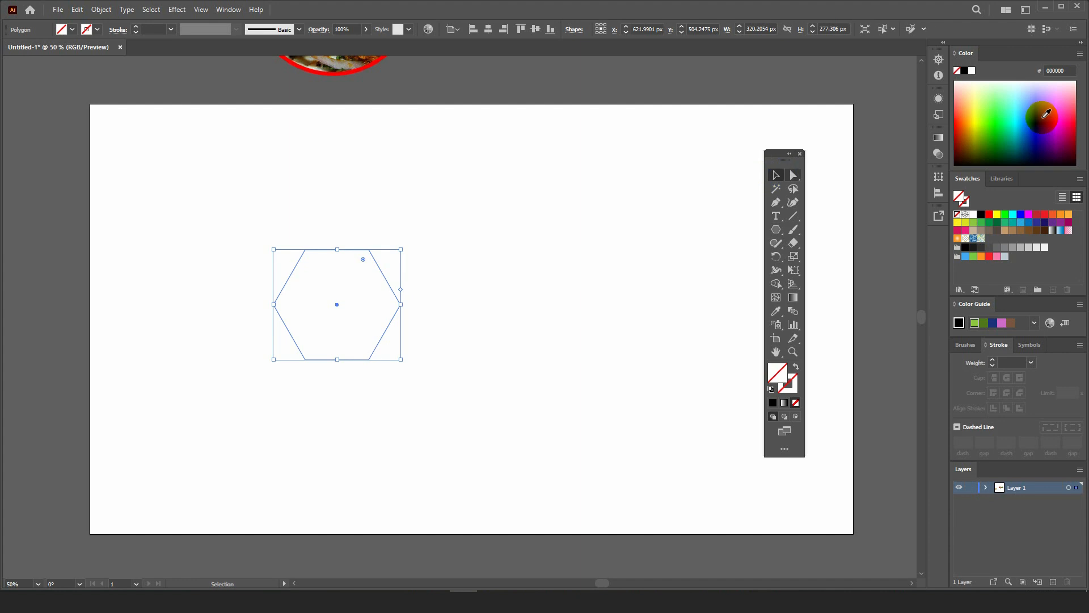
pyautogui.click(1013, 103)
# - Move the hexagon near the artboard's upper-left corner and duplicate it into a four-piece honeycomb, with one copy overlapping the artboard's upper edge
pyautogui.moveTo(313, 260); pyautogui.dragTo(283, 235)
pyautogui.moveTo(233, 274); pyautogui.dragTo(177, 301)
pyautogui.moveTo(282, 251); pyautogui.dragTo(251, 151)
pyautogui.scroll(2, 258, 145)
pyautogui.moveTo(427, 170); pyautogui.dragTo(457, 292)
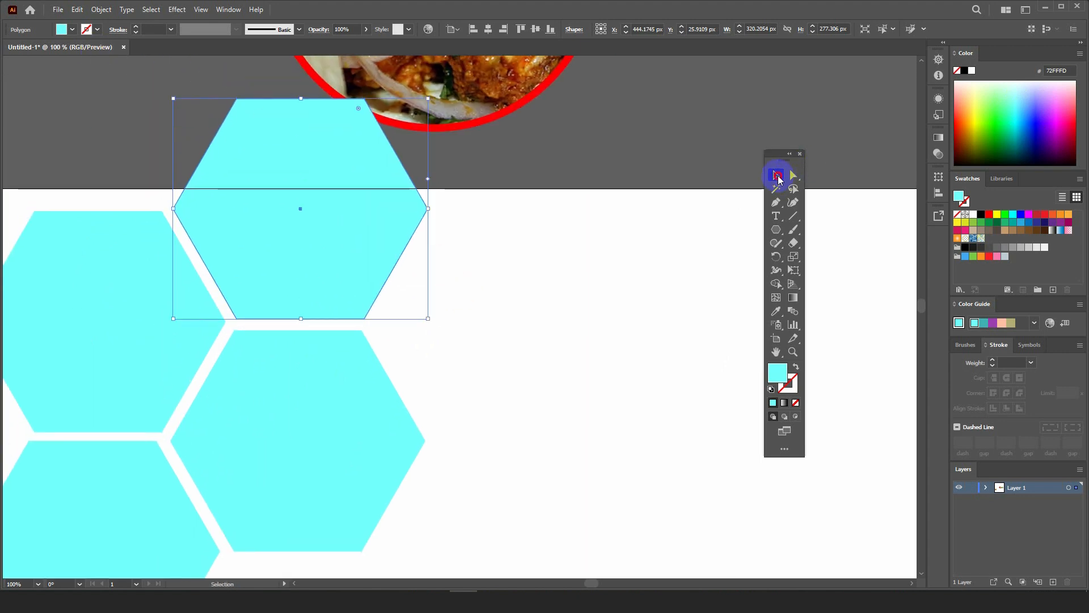
# - Flatten the overlapping hexagon by moving its two upper corner points down to the artboard's upper edge
pyautogui.click(793, 174)
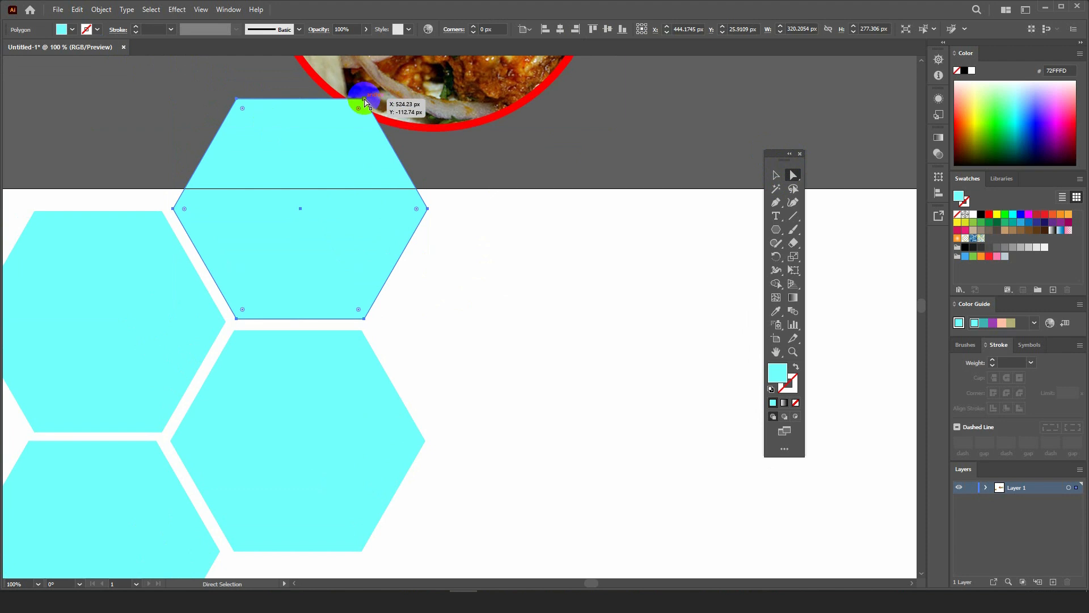
pyautogui.moveTo(364, 102); pyautogui.dragTo(417, 191)
pyautogui.moveTo(237, 100); pyautogui.dragTo(185, 189)
pyautogui.click(523, 242)
pyautogui.scroll(-3, 410, 179)
# - Duplicate the three full hexagons one row down to extend the first two honeycomb columns
pyautogui.click(776, 176)
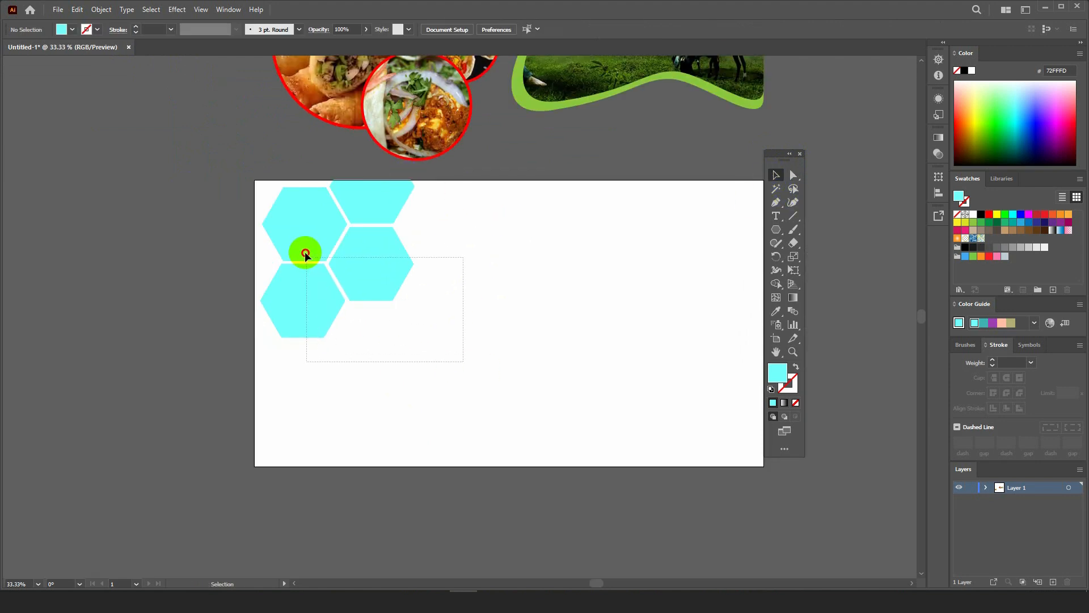
pyautogui.moveTo(305, 251); pyautogui.dragTo(305, 252)
pyautogui.moveTo(372, 266); pyautogui.dragTo(423, 341)
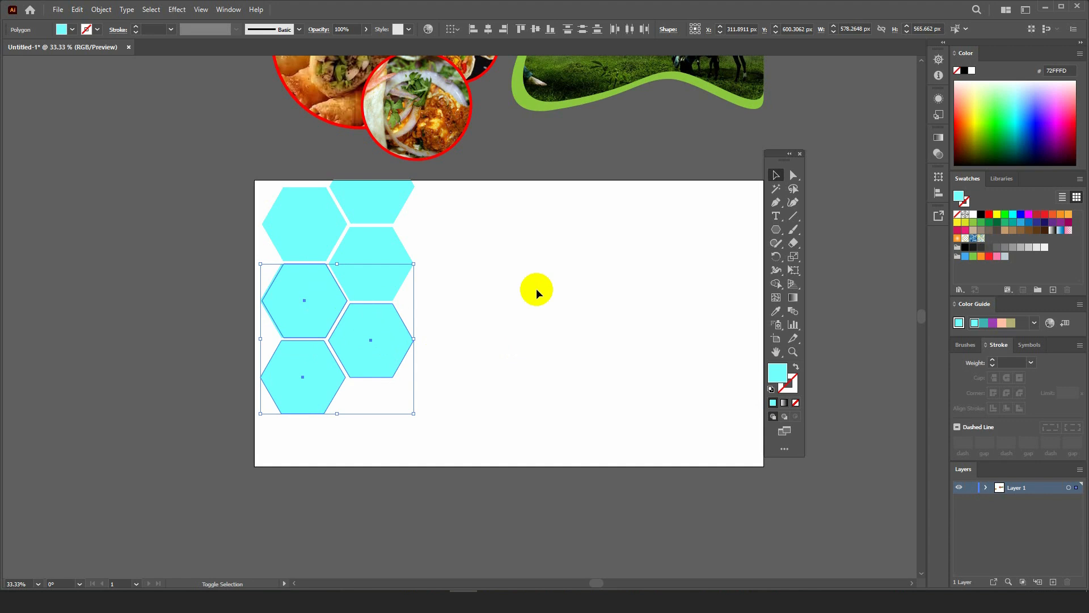
# - Delete the surplus hexagon stacked on the middle one in the first column
pyautogui.scroll(8, 374, 303)
pyautogui.scroll(-8, 374, 303)
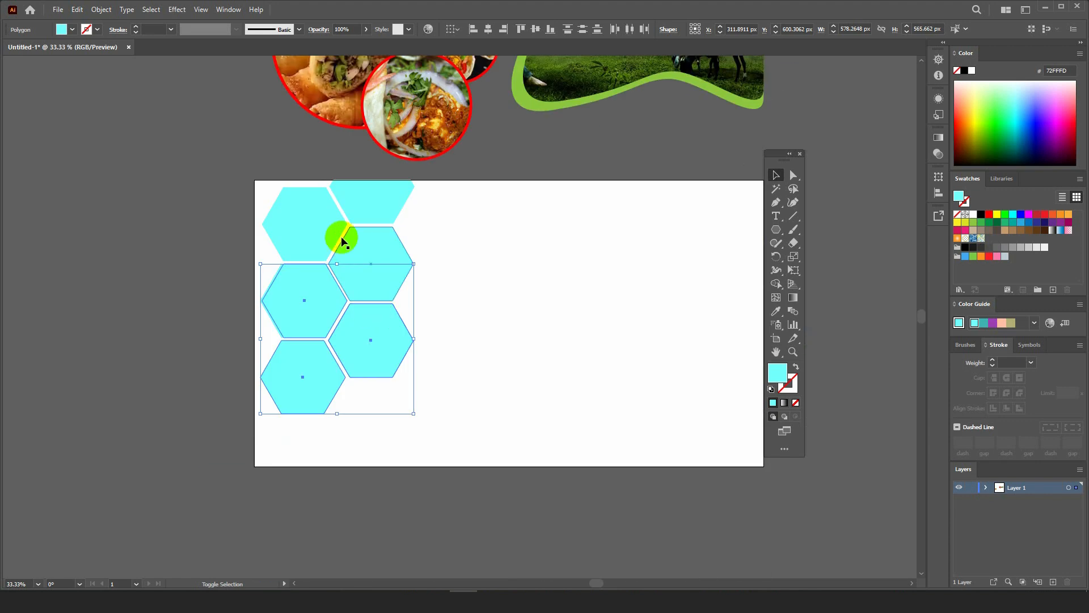
pyautogui.keyDown('shift'); pyautogui.click(306, 209); pyautogui.keyUp('shift')
pyautogui.keyDown('shift'); pyautogui.click(371, 265); pyautogui.keyUp('shift')
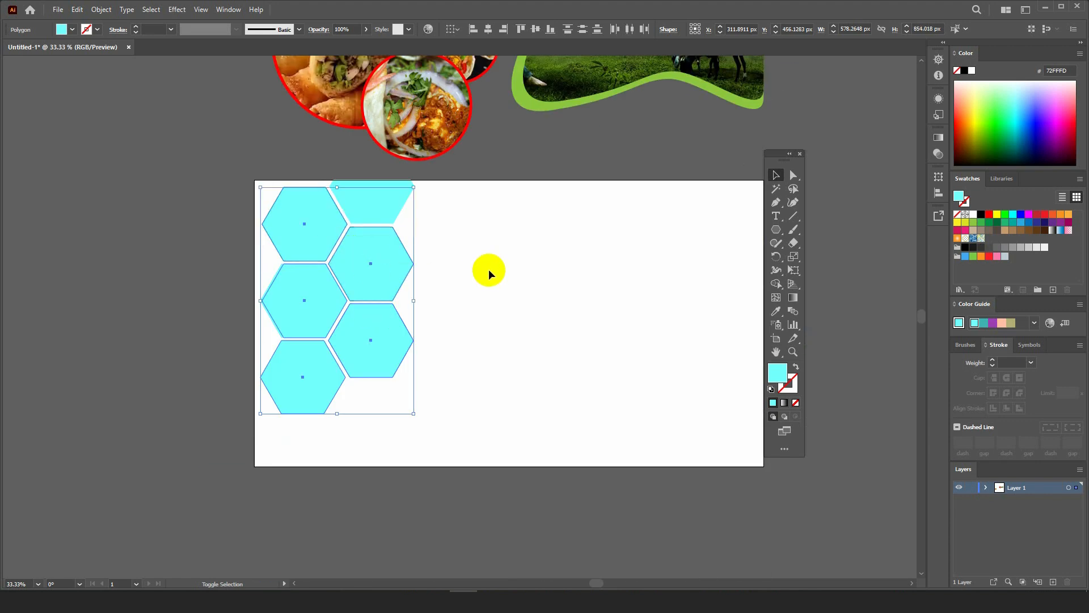
pyautogui.click(593, 272)
pyautogui.click(296, 294)
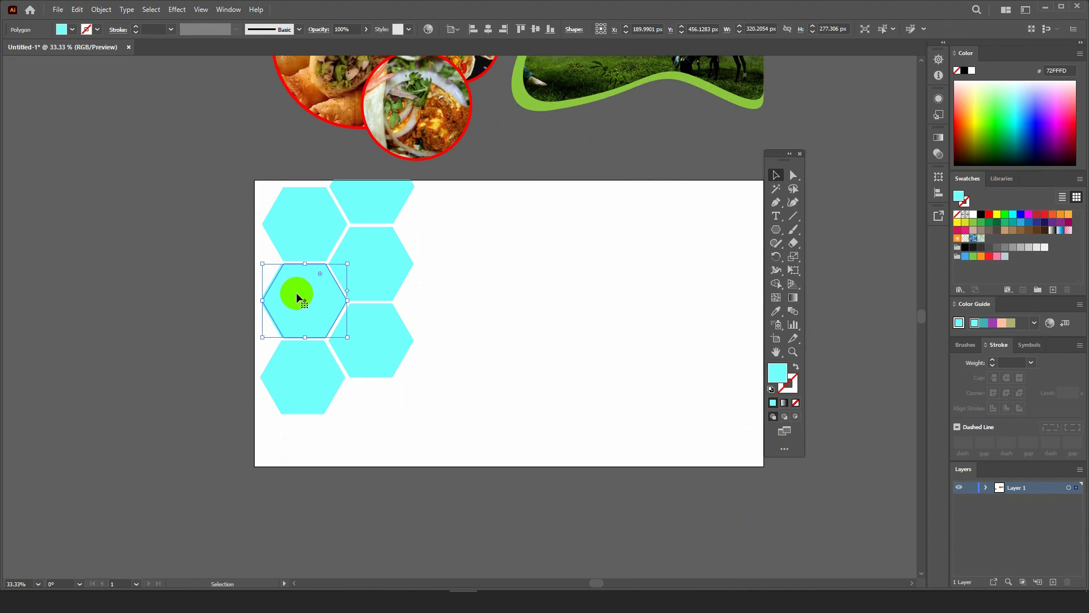
pyautogui.press('Delete')
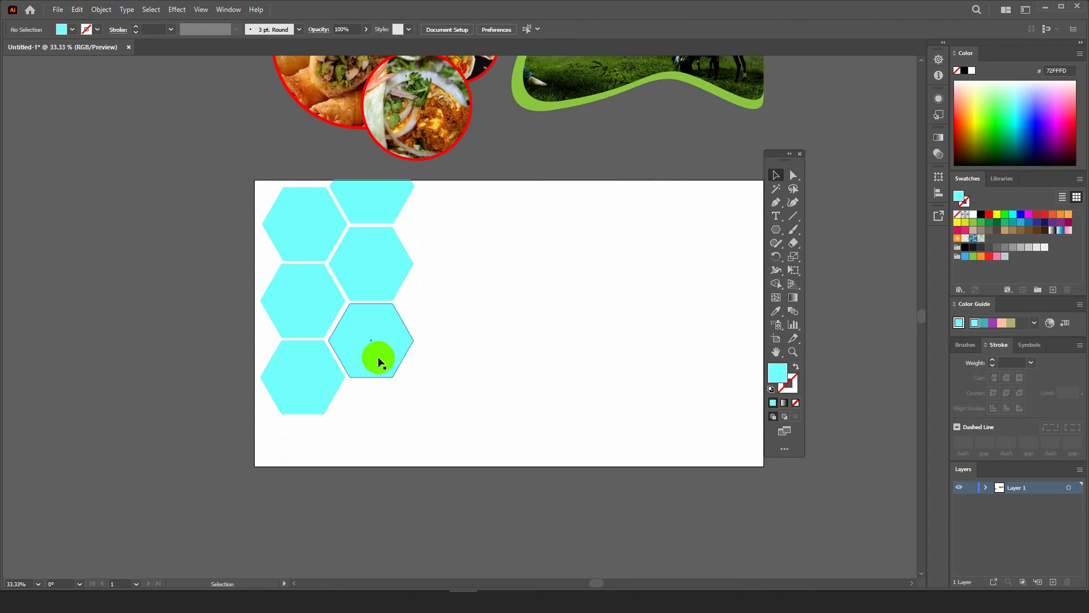
# - Duplicate the lowest hexagon of the second column directly below itself
pyautogui.moveTo(371, 340); pyautogui.dragTo(377, 435)
pyautogui.moveTo(377, 435); pyautogui.dragTo(377, 433)
pyautogui.click(384, 341)
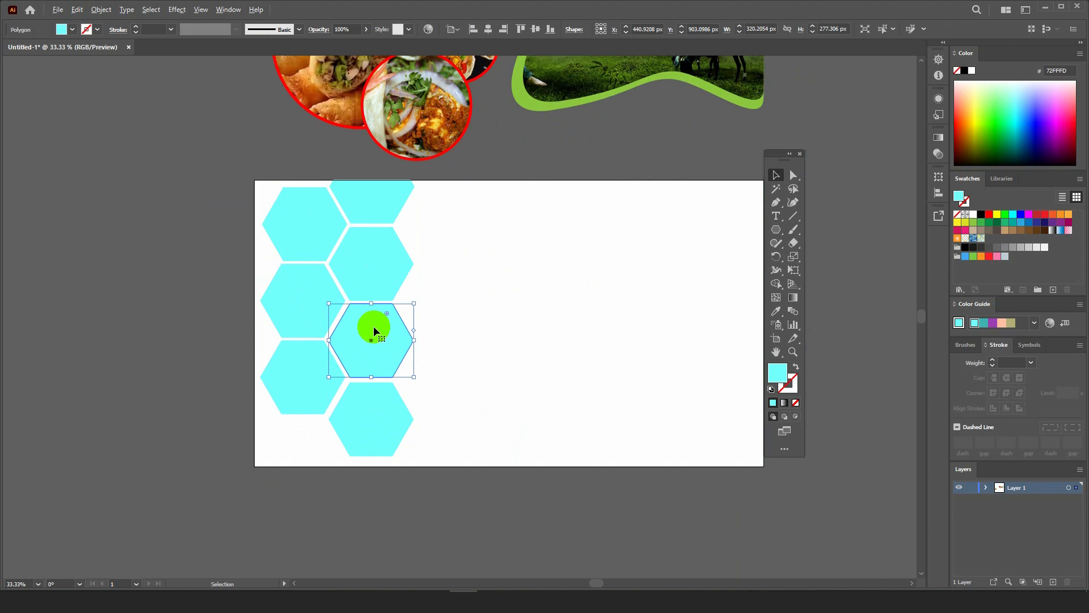
# - Build a third honeycomb column of three hexagons by duplicating existing ones to the right of the second column
pyautogui.click(316, 328)
pyautogui.moveTo(316, 324); pyautogui.dragTo(440, 288)
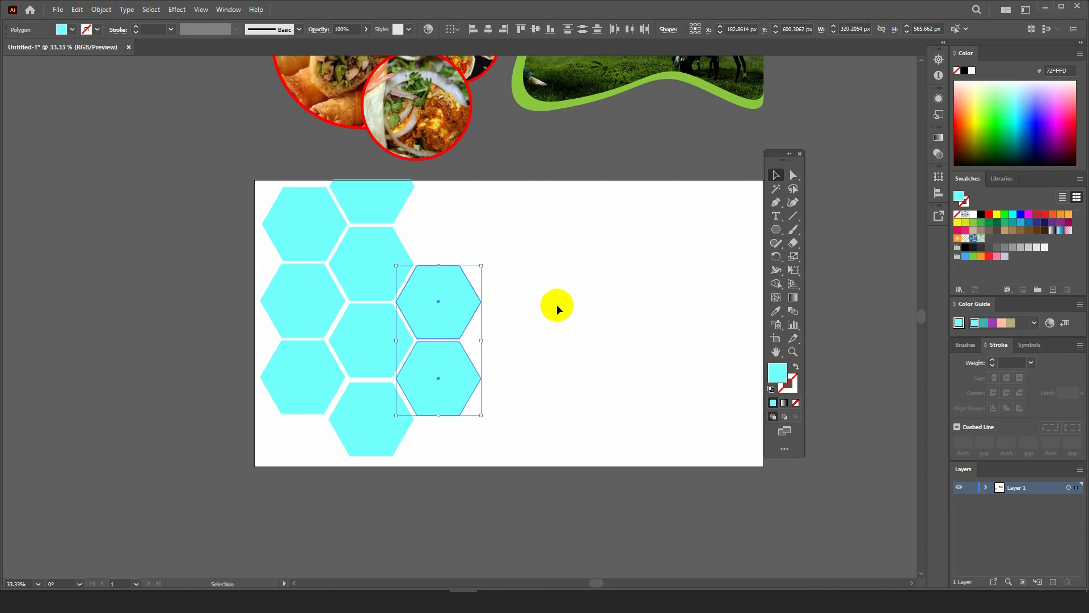
pyautogui.click(557, 304)
pyautogui.moveTo(360, 267); pyautogui.dragTo(439, 232)
pyautogui.click(514, 277)
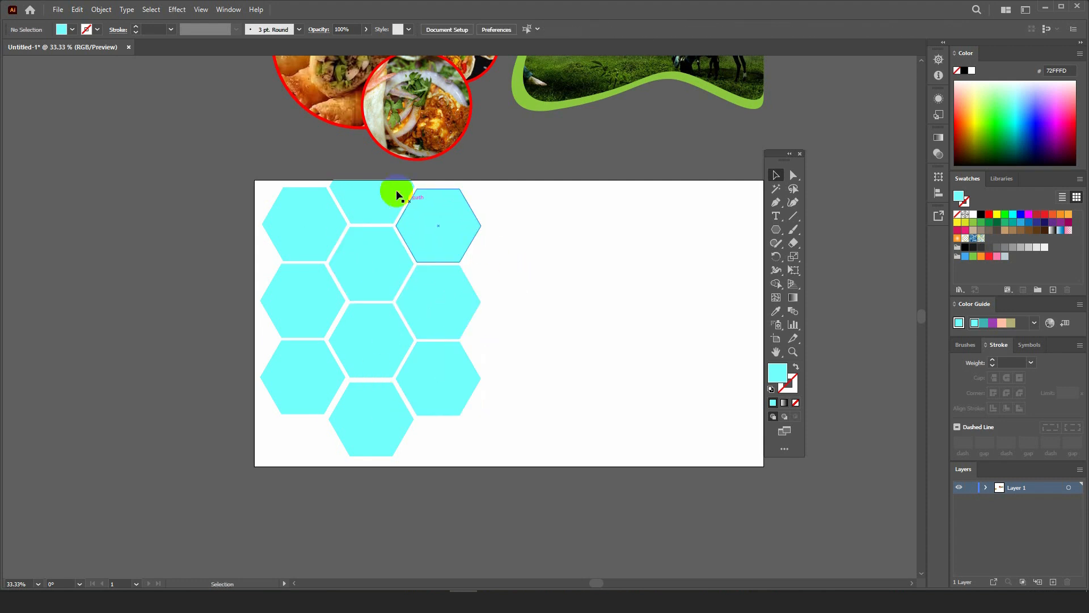
# - Place an upside-down copy of the trimmed hexagon beneath the first column and nudge it slightly to the right
pyautogui.moveTo(384, 199); pyautogui.dragTo(268, 451)
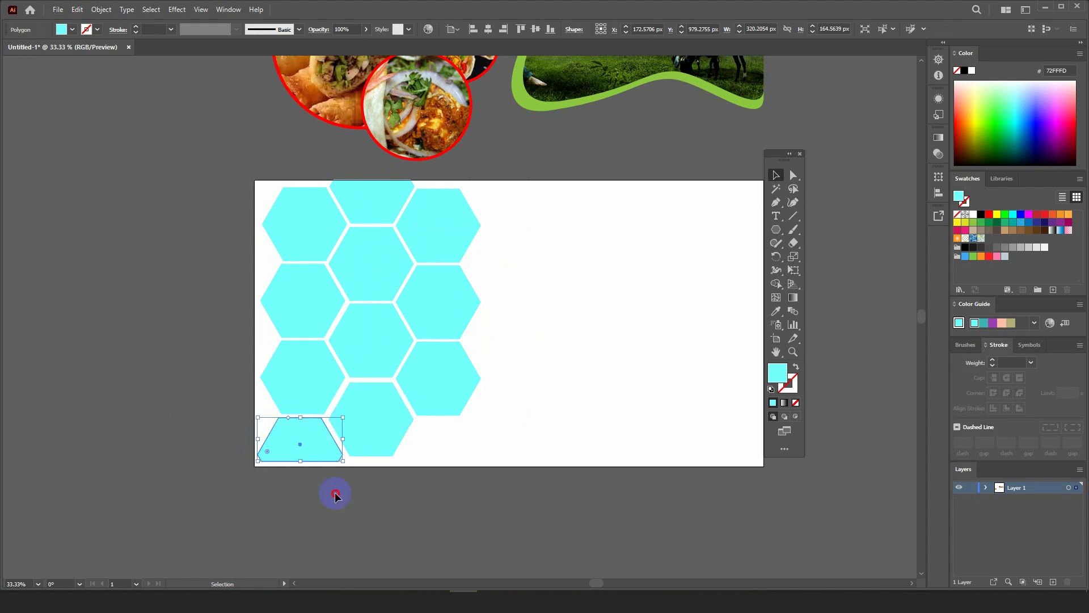
pyautogui.click(335, 496)
pyautogui.click(313, 457)
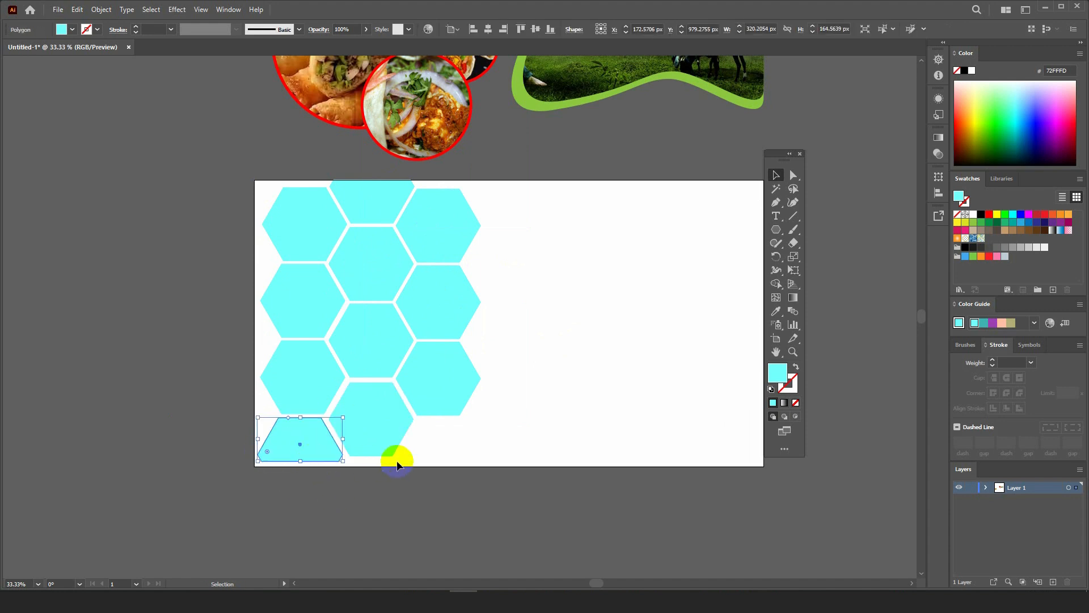
pyautogui.press('Right')
pyautogui.press('Right')
pyautogui.press('Right')
pyautogui.press('Right')
pyautogui.press('Right')
# - Scale the whole honeycomb to about 853 × 1080 px so it spans the artboard's full height
pyautogui.moveTo(230, 166); pyautogui.dragTo(489, 466)
pyautogui.click(484, 493)
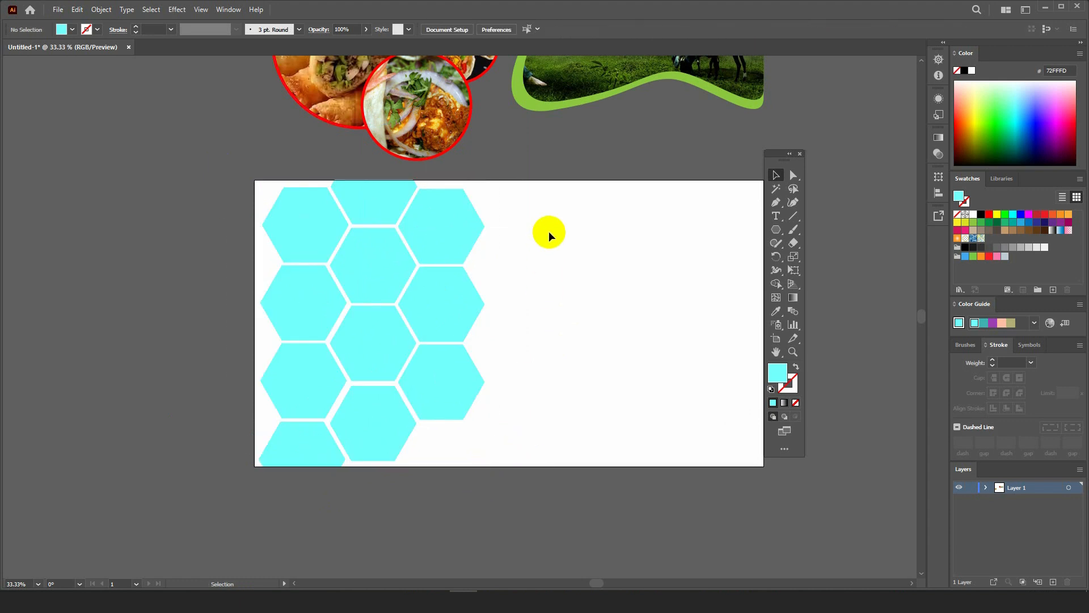
pyautogui.scroll(1, 549, 231)
pyautogui.scroll(-1, 464, 237)
# - Fill all the honeycomb hexagons with blue 212FFF
pyautogui.moveTo(220, 182); pyautogui.dragTo(501, 492)
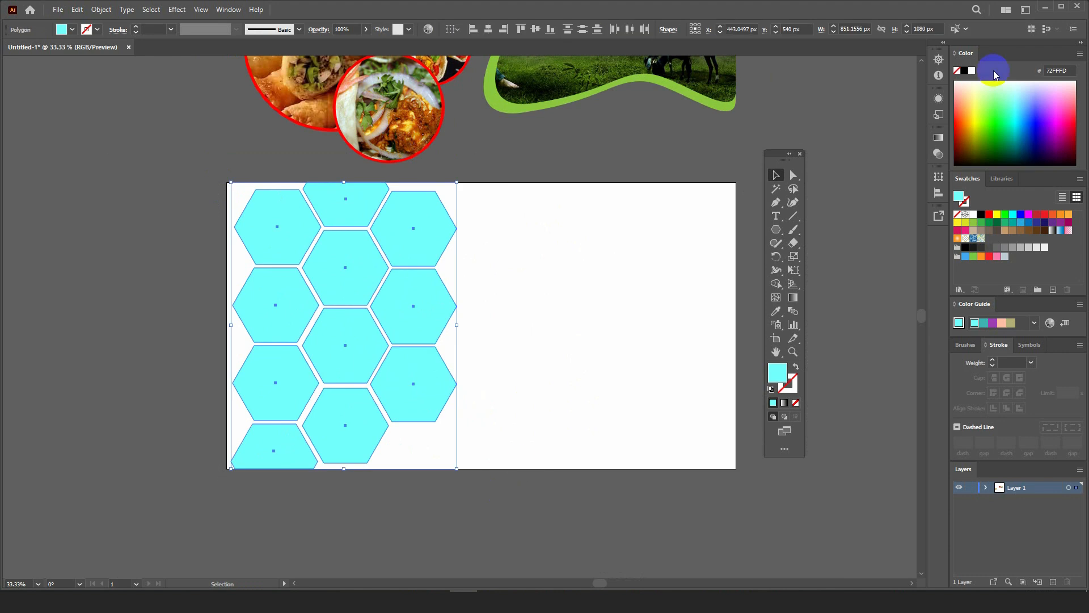
pyautogui.click(1030, 118)
# - Fill the upper full hexagon of the middle column with magenta and the second hexagon of the first column with light green
pyautogui.click(307, 273)
pyautogui.click(306, 273)
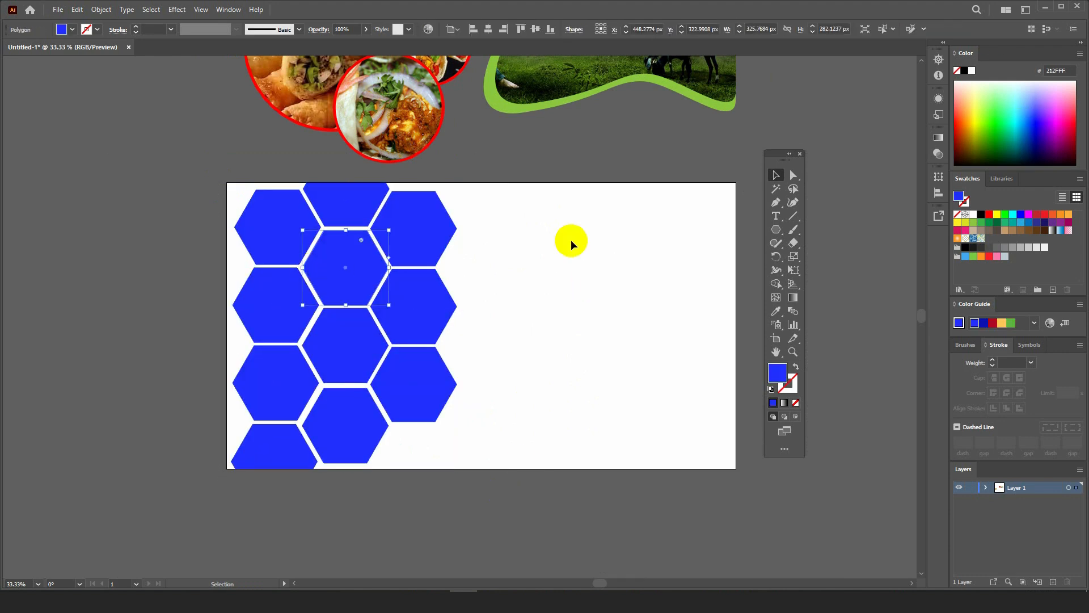
pyautogui.click(1058, 128)
pyautogui.click(293, 332)
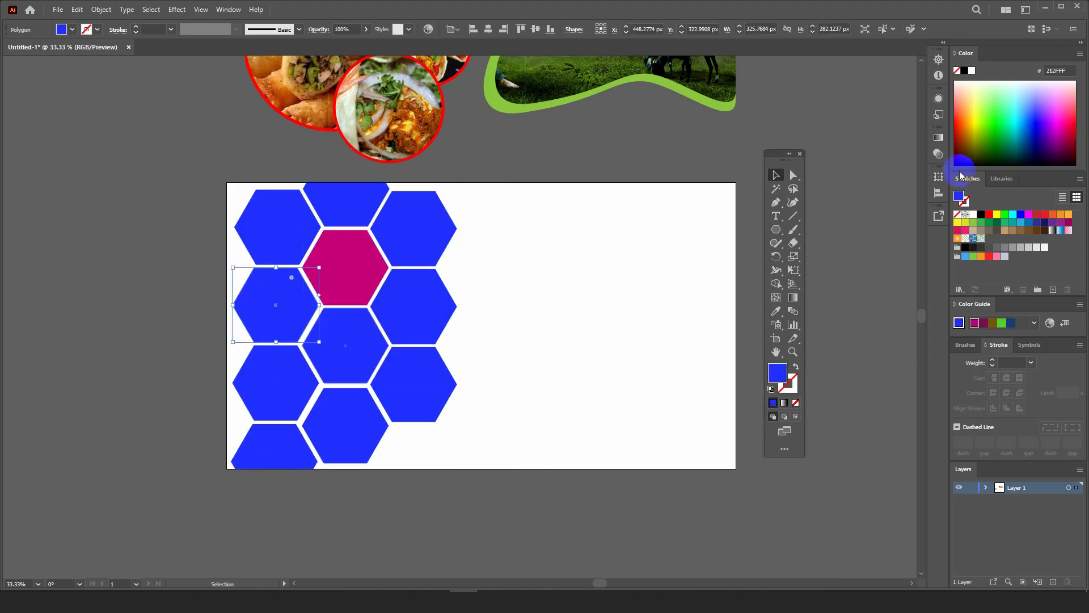
pyautogui.click(985, 114)
# - Try several fills on the lowest hexagon of the middle column and settle on light yellow
pyautogui.click(350, 411)
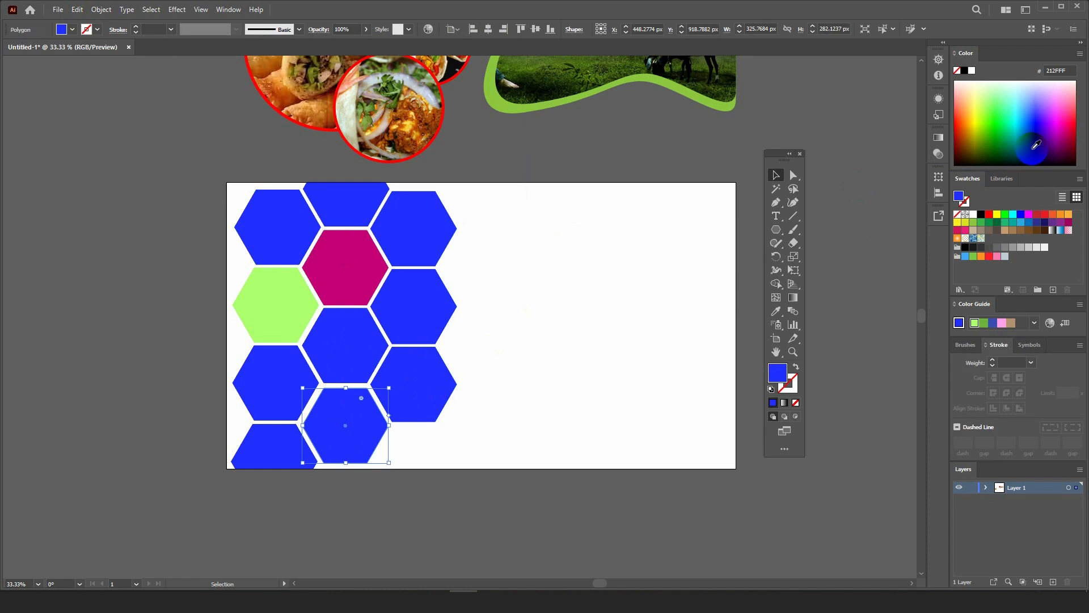
pyautogui.click(1007, 93)
pyautogui.click(988, 116)
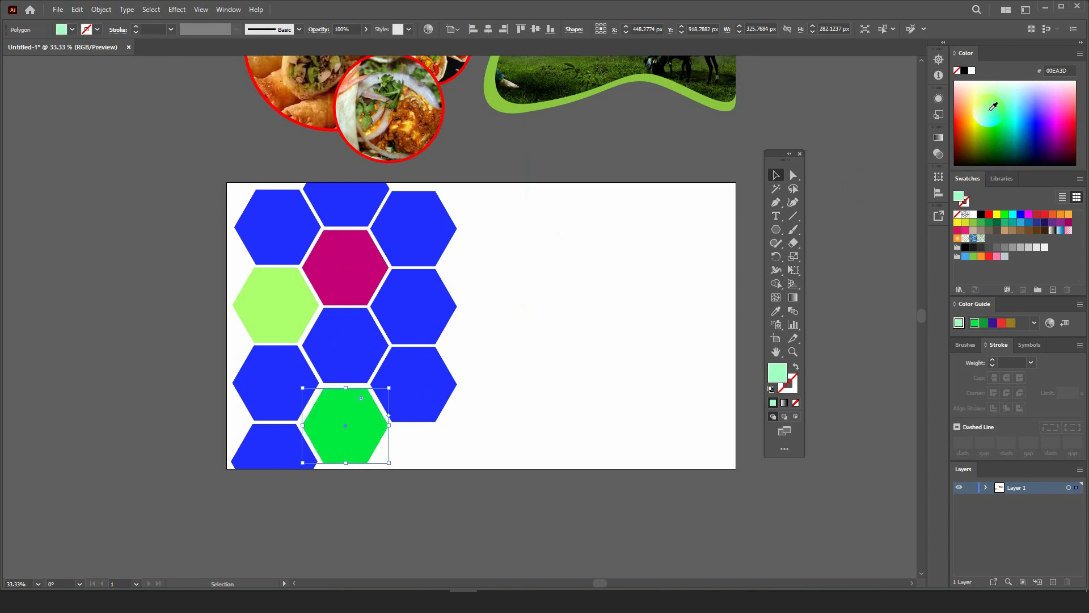
pyautogui.click(990, 102)
pyautogui.click(958, 122)
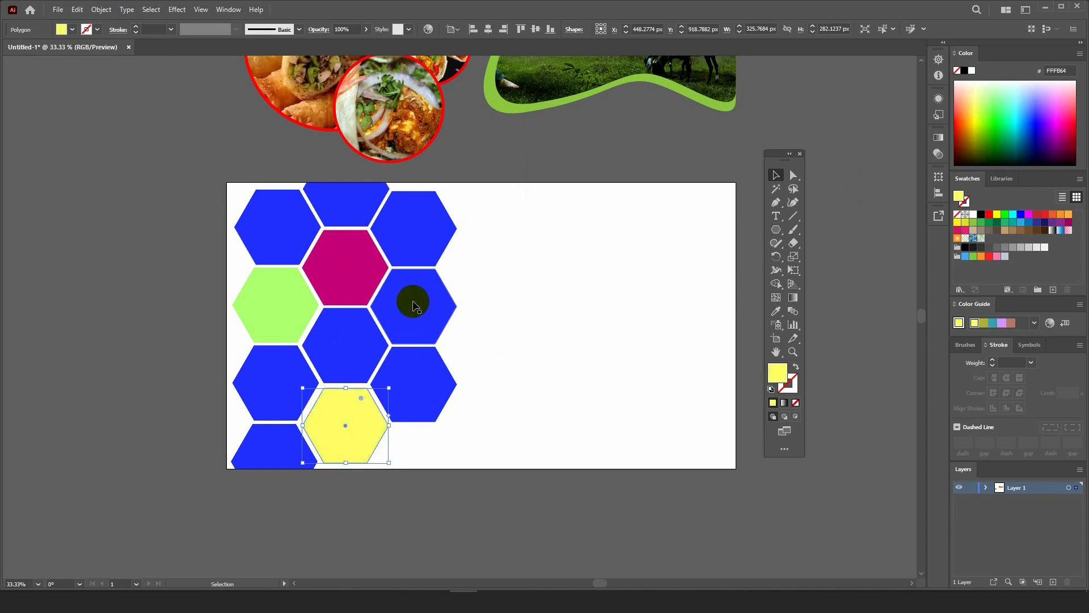
# - Fill the third column's middle hexagon with red E41F00 and the first column's third hexagon with cyan 00D0DA
pyautogui.click(414, 300)
pyautogui.click(958, 127)
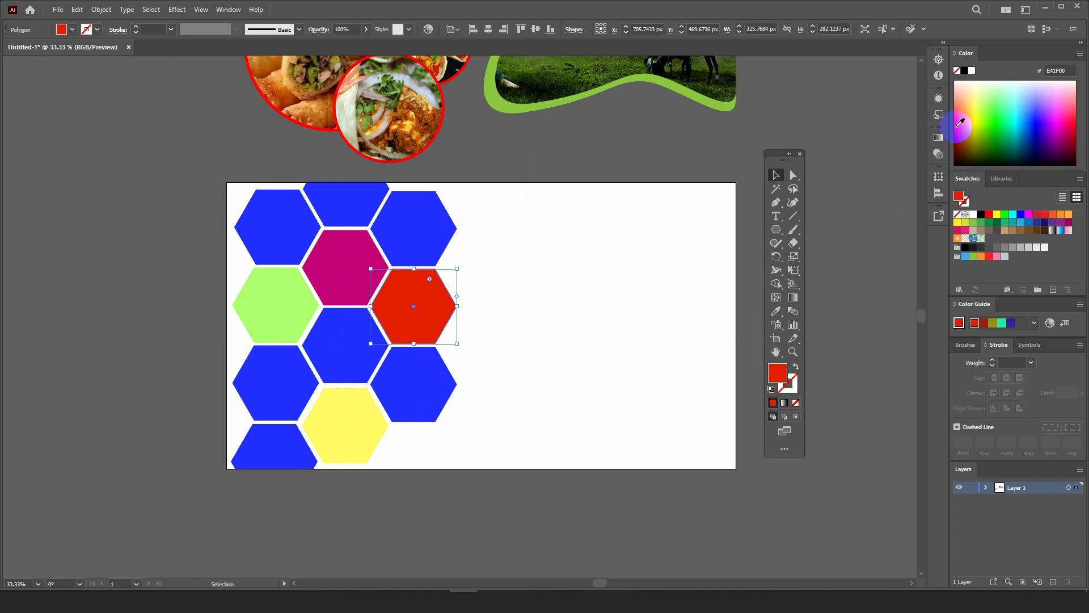
pyautogui.click(276, 378)
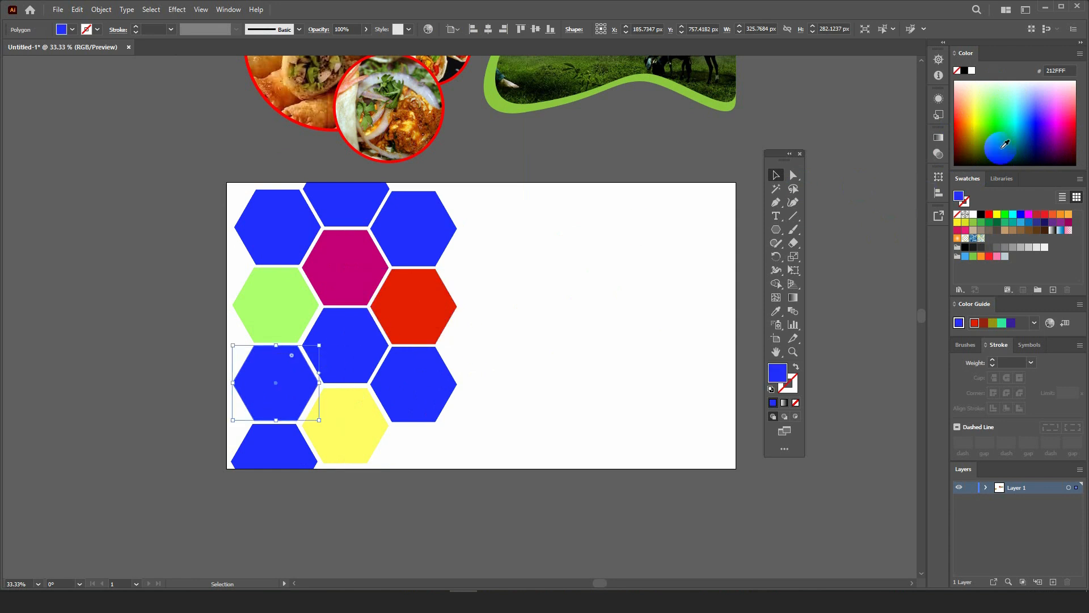
pyautogui.click(1017, 128)
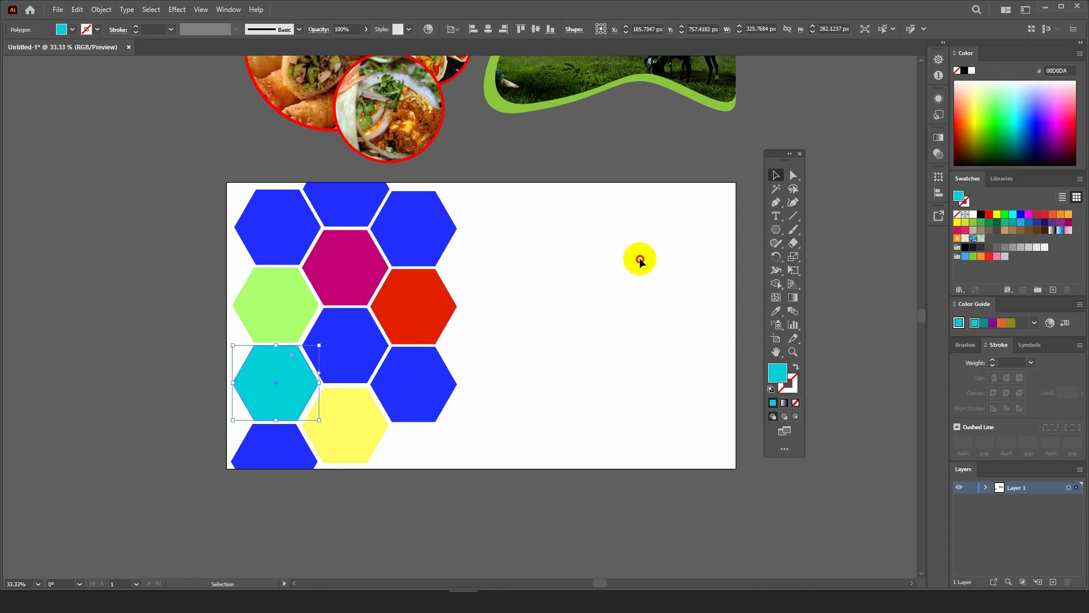
pyautogui.click(638, 257)
# - Fill the trimmed hexagon at the artboard's upper edge with the orange swatch FBB03B
pyautogui.click(388, 211)
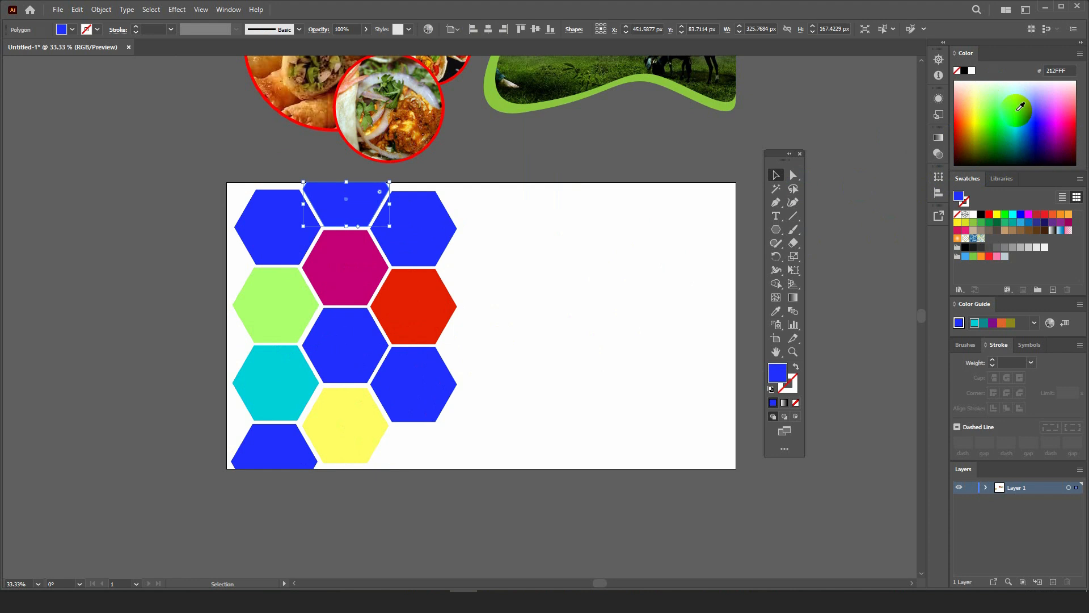
pyautogui.click(1069, 218)
pyautogui.click(623, 243)
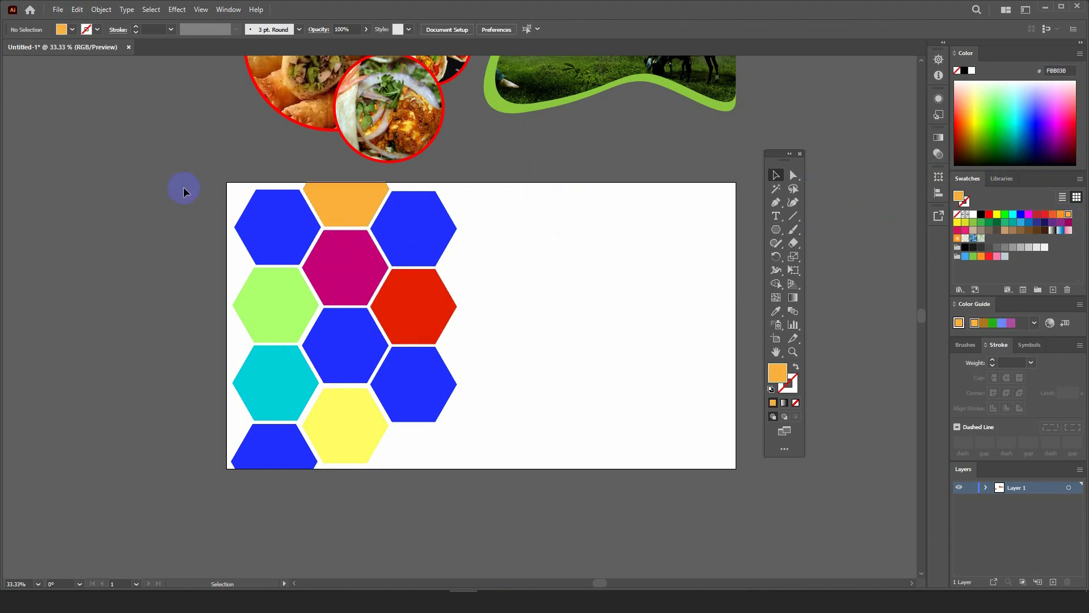
pyautogui.moveTo(176, 182); pyautogui.dragTo(498, 493)
pyautogui.click(559, 307)
# - Switch to the browser and replace the steel texture image query with "bollywood"
pyautogui.moveTo(624, 601)
pyautogui.click(563, 576)
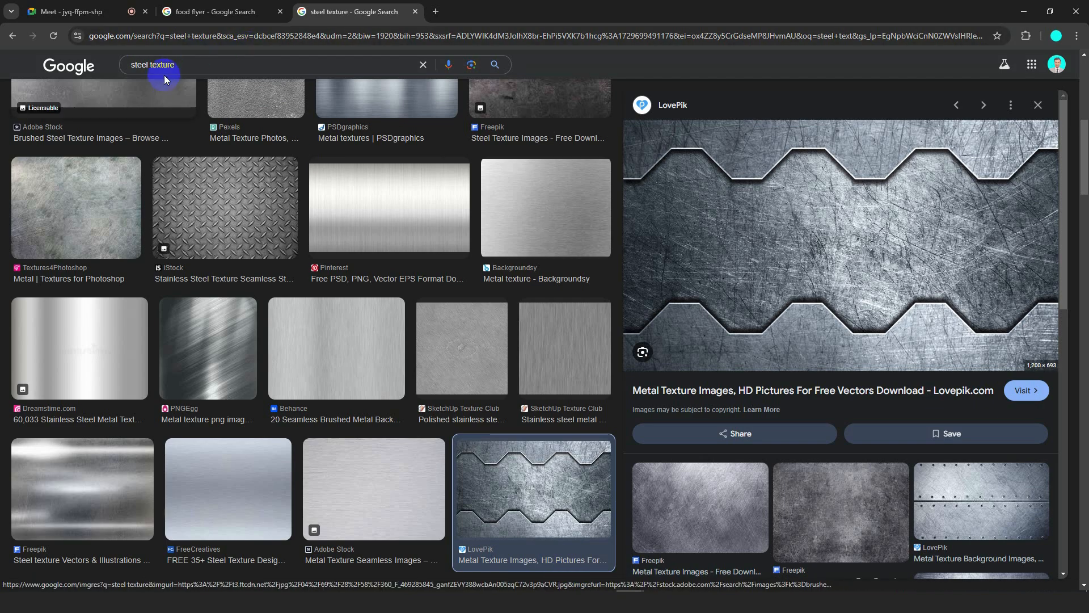
pyautogui.moveTo(188, 64); pyautogui.dragTo(2, 58)
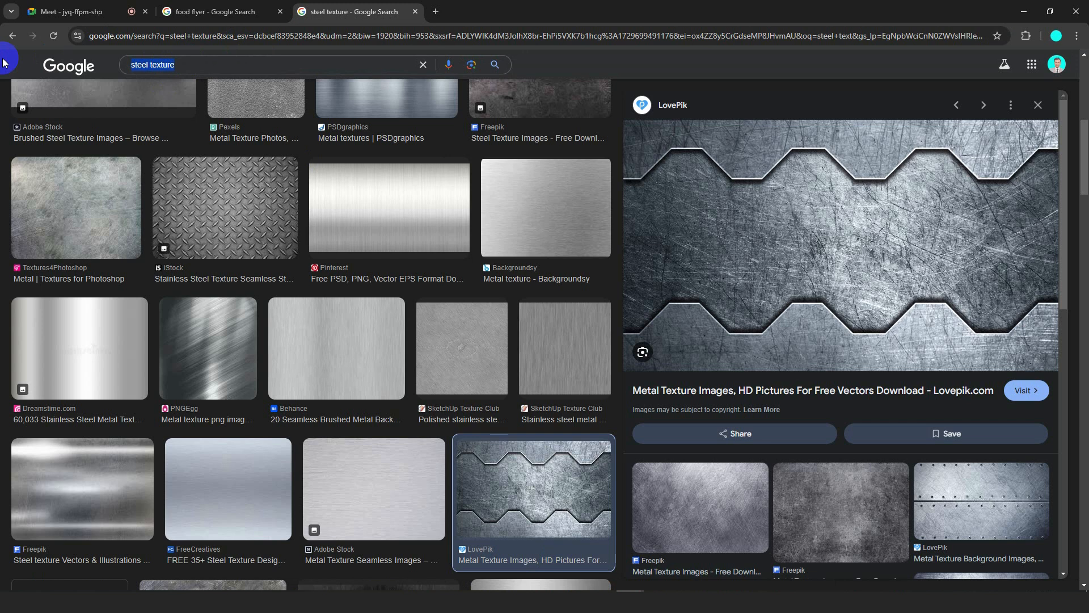
pyautogui.write('bolly')
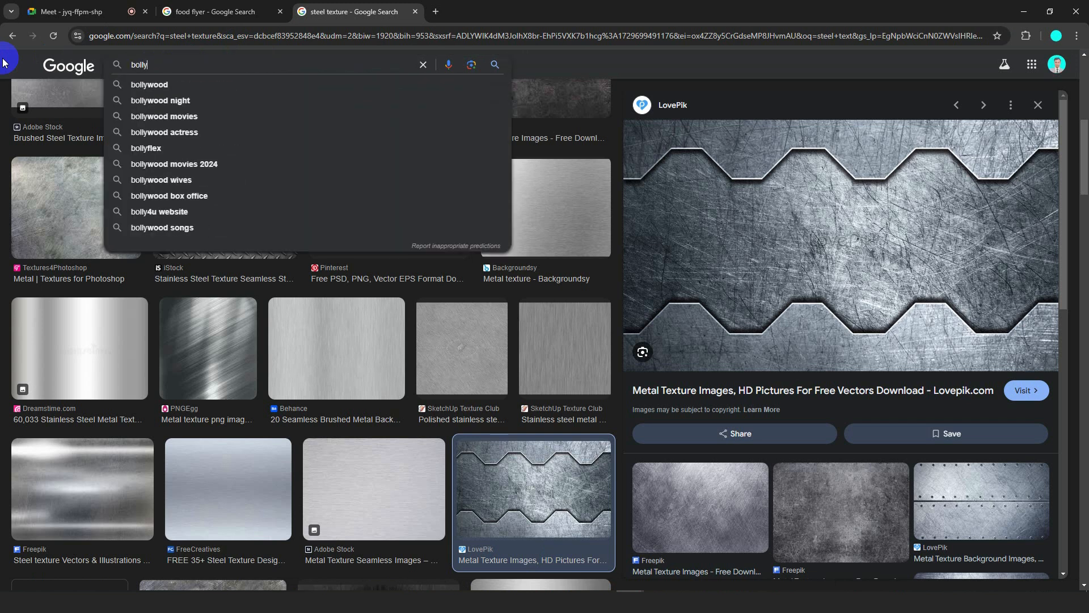
pyautogui.write('wood')
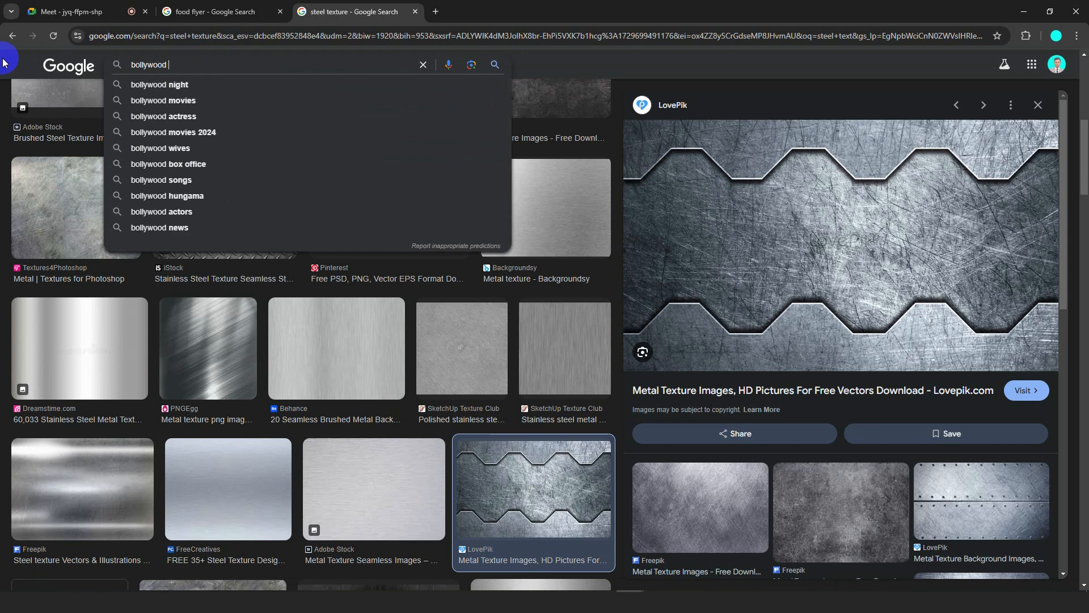
# - Replace the image search query and search for "amitabh bachchan"
pyautogui.press('BackSpace')
pyautogui.press('BackSpace')
pyautogui.press('BackSpace')
pyautogui.press('BackSpace')
pyautogui.press('BackSpace')
pyautogui.press('BackSpace')
pyautogui.press('BackSpace')
pyautogui.press('BackSpace')
pyautogui.press('BackSpace')
pyautogui.press('BackSpace')
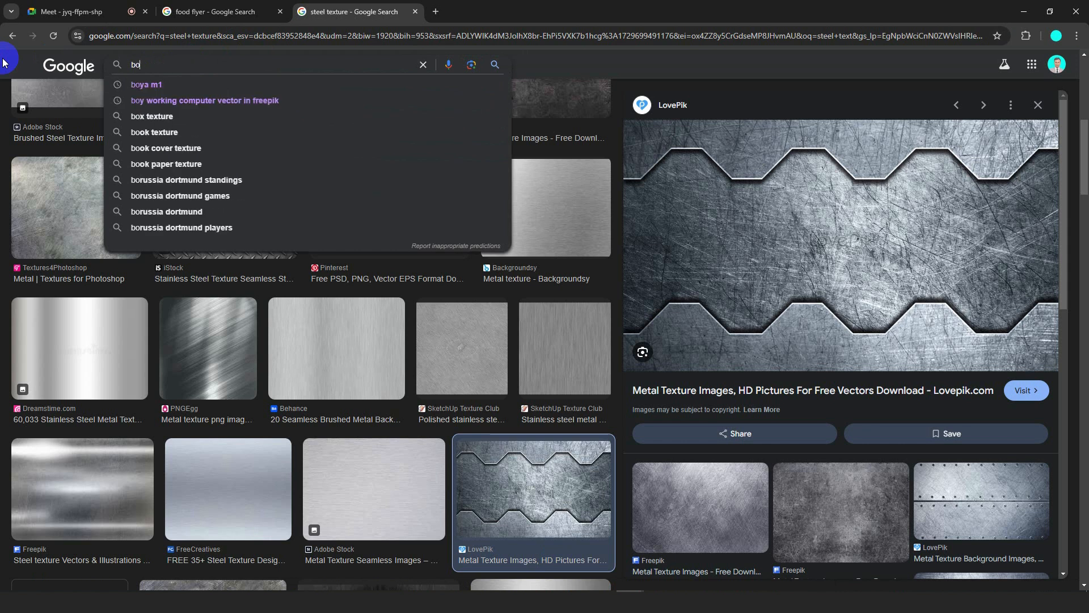
pyautogui.write('abitabh')
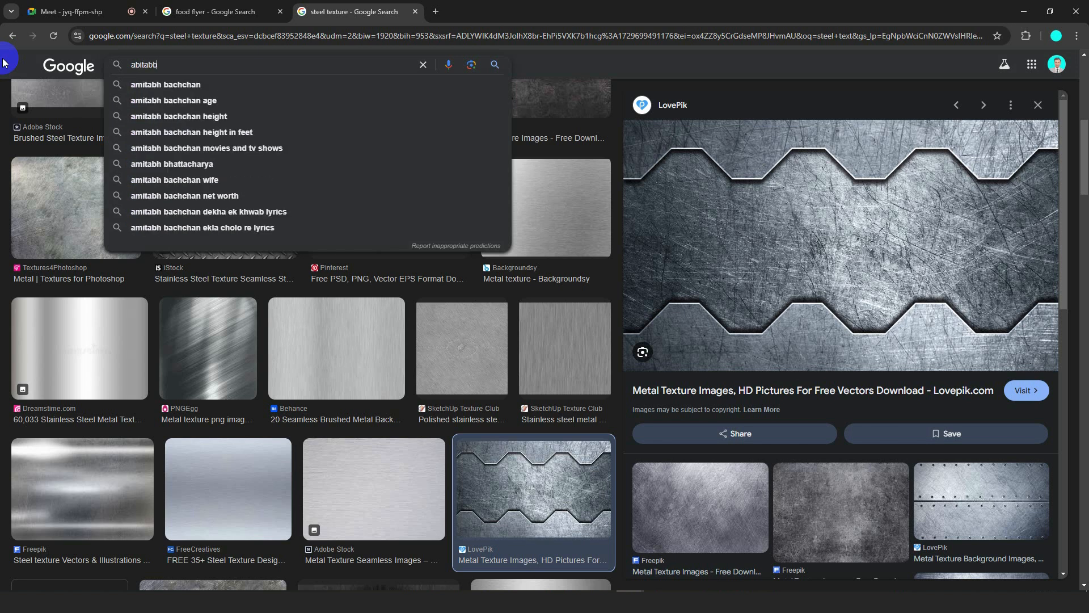
pyautogui.click(206, 84)
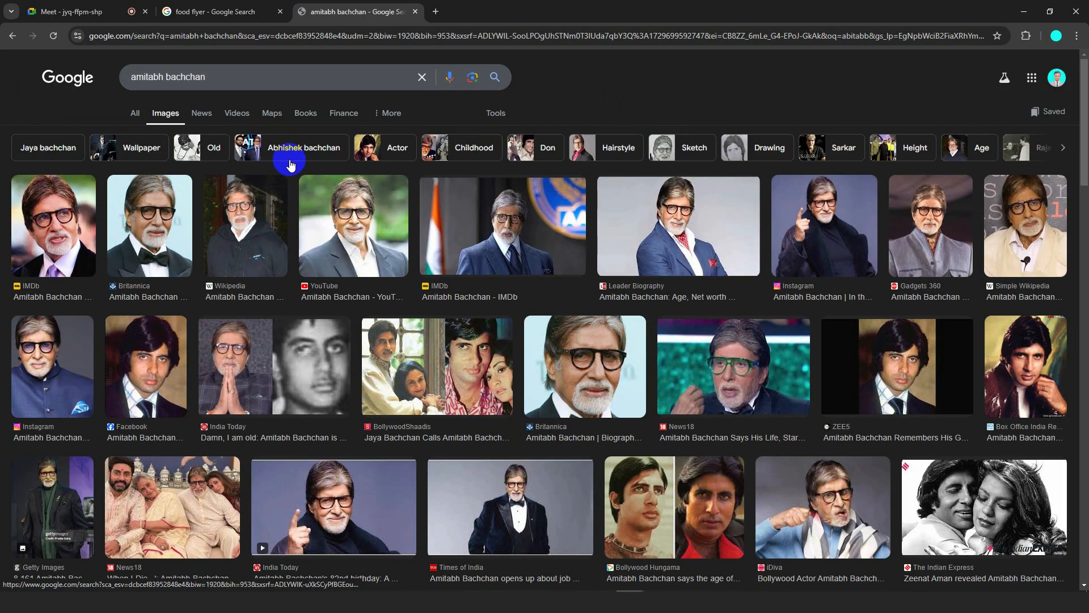
# - Browse the portrait results and copy the Britannica photo of Amitabh Bachchan in a black bow tie
pyautogui.click(59, 253)
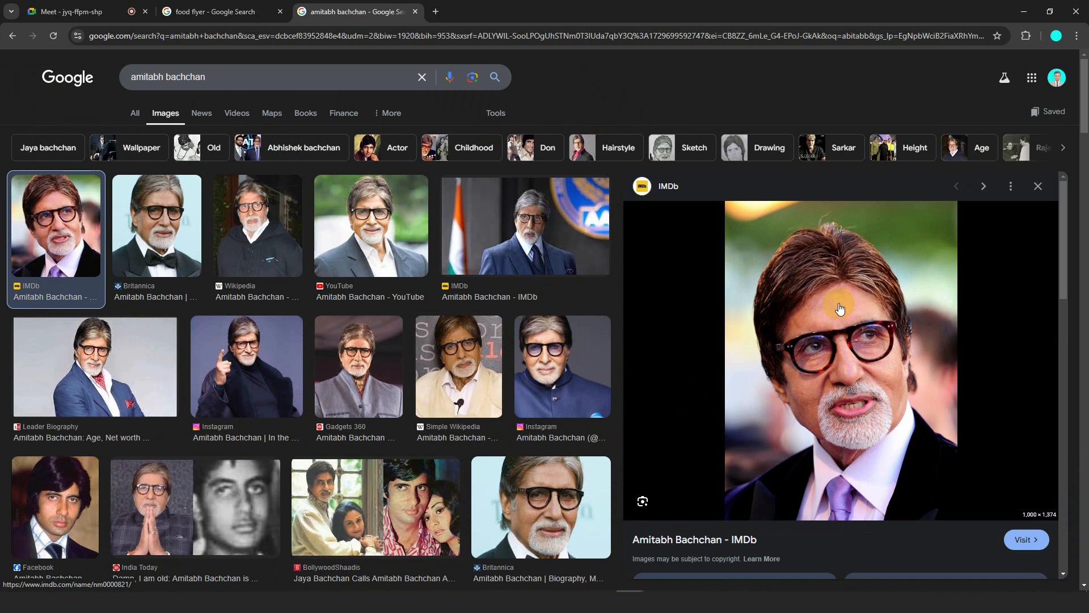
pyautogui.scroll(-10, 841, 320)
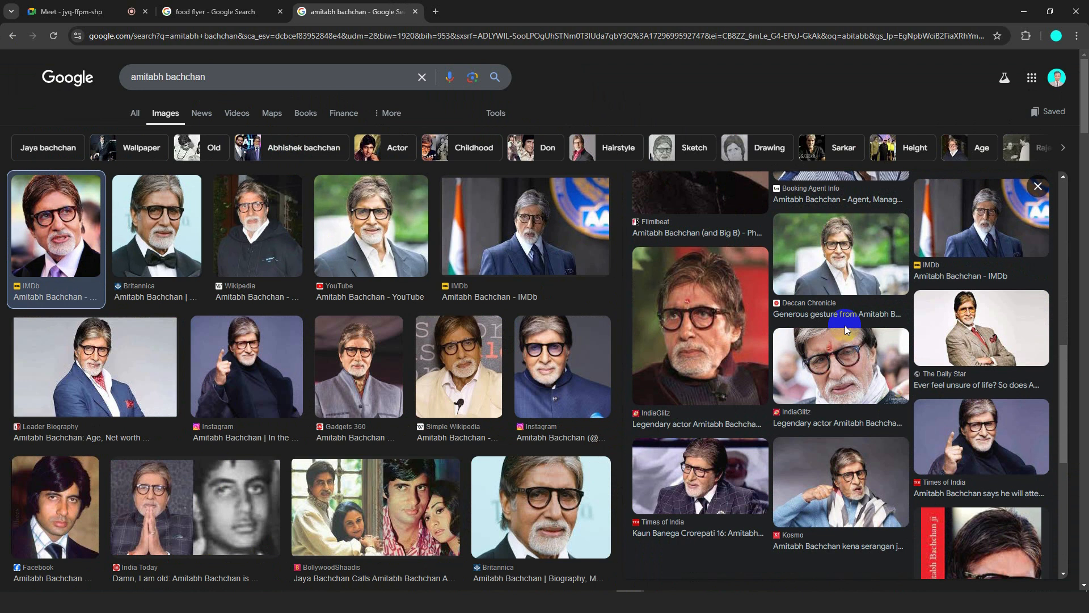
pyautogui.click(378, 249)
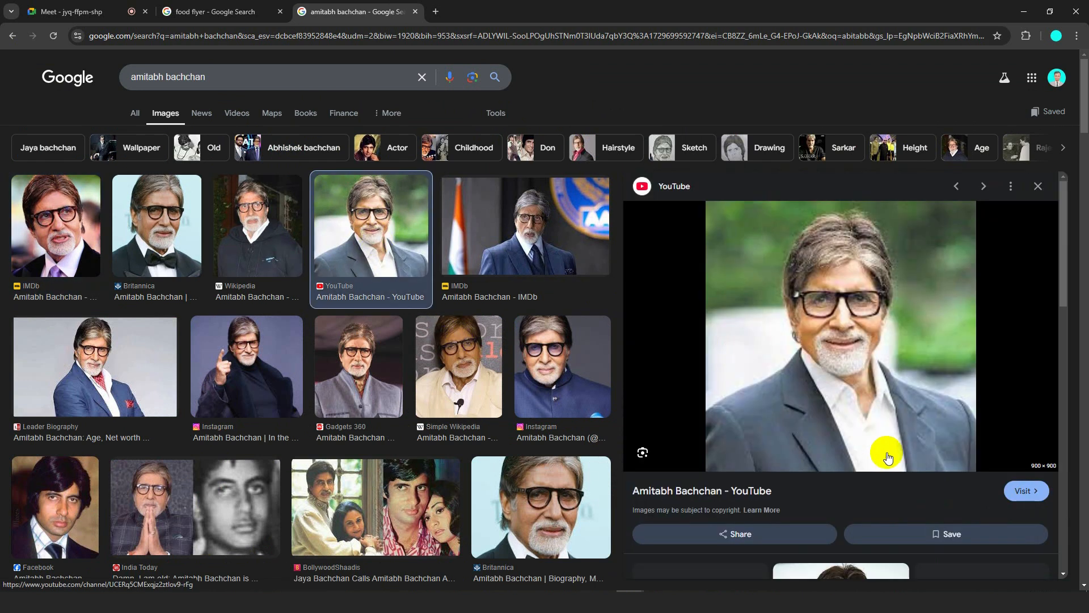
pyautogui.scroll(-5, 888, 457)
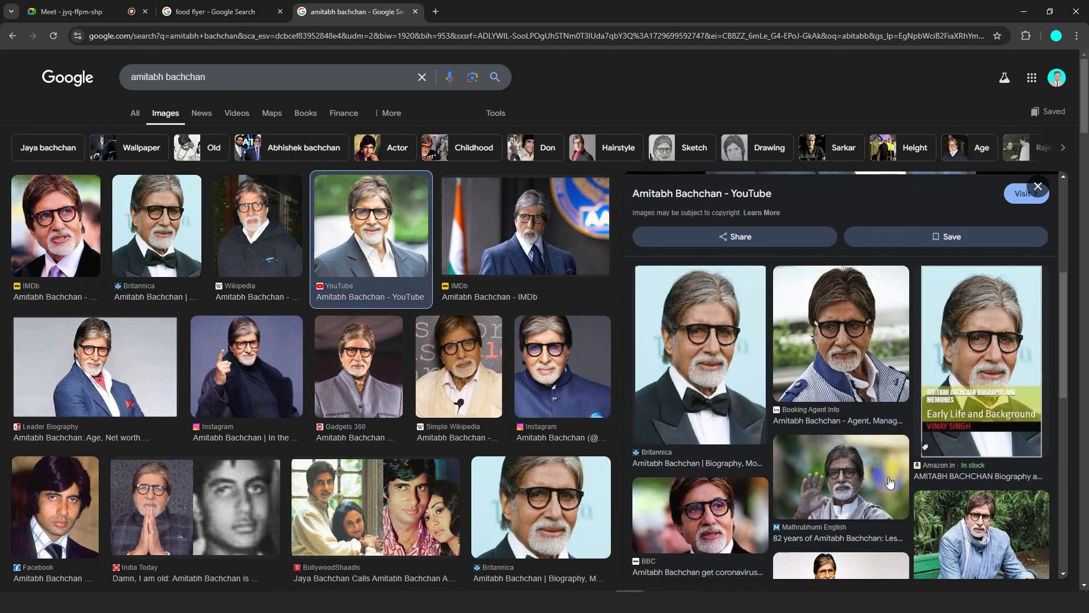
pyautogui.scroll(-3, 889, 482)
pyautogui.click(719, 235)
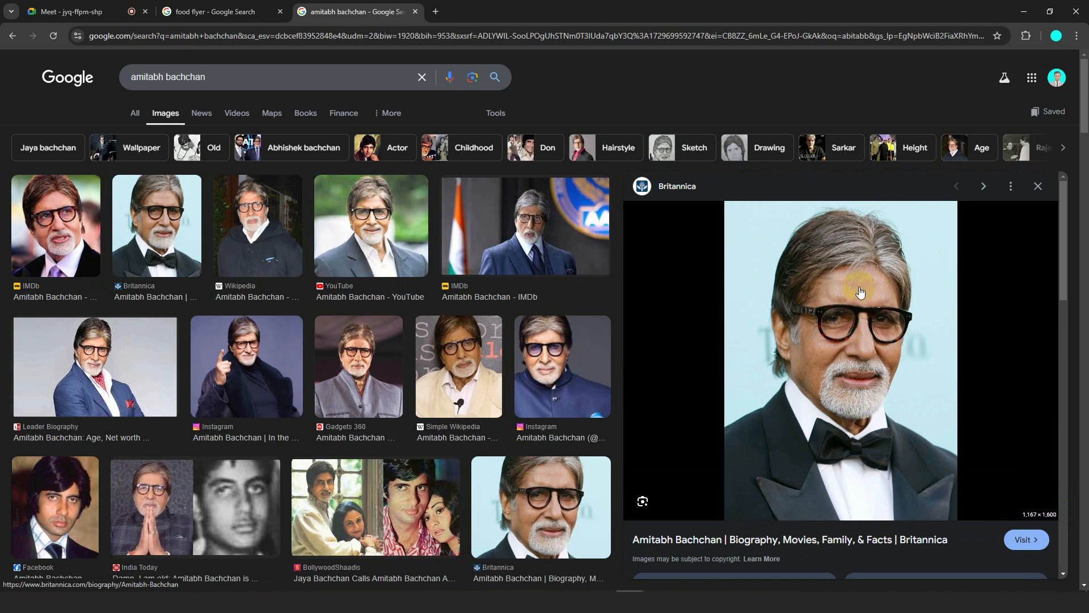
pyautogui.rightClick(860, 292)
pyautogui.click(898, 455)
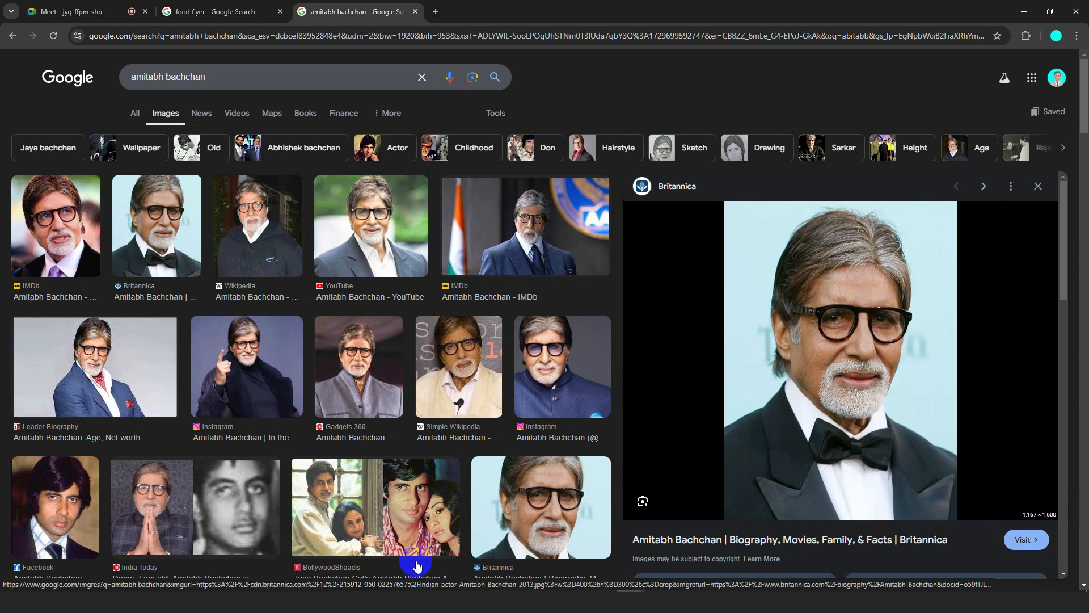
# - Switch to Illustrator, paste the portrait over the hexagons and scale it to about 897 by 1232 px
pyautogui.click(467, 591)
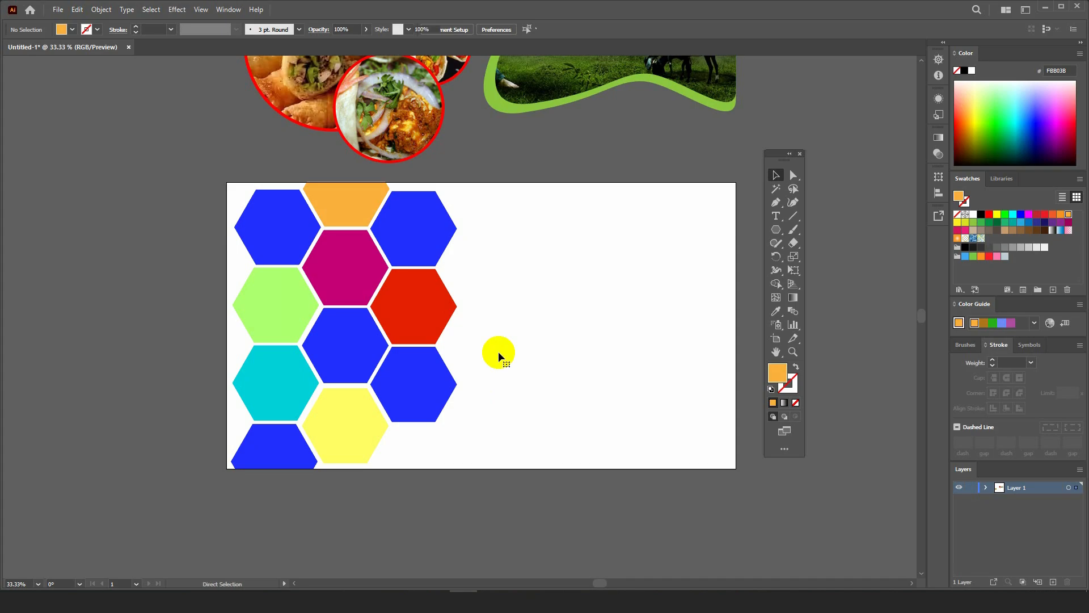
pyautogui.hotkey('ctrl', 'v')
pyautogui.moveTo(487, 340); pyautogui.dragTo(414, 344)
pyautogui.moveTo(514, 324); pyautogui.dragTo(424, 343)
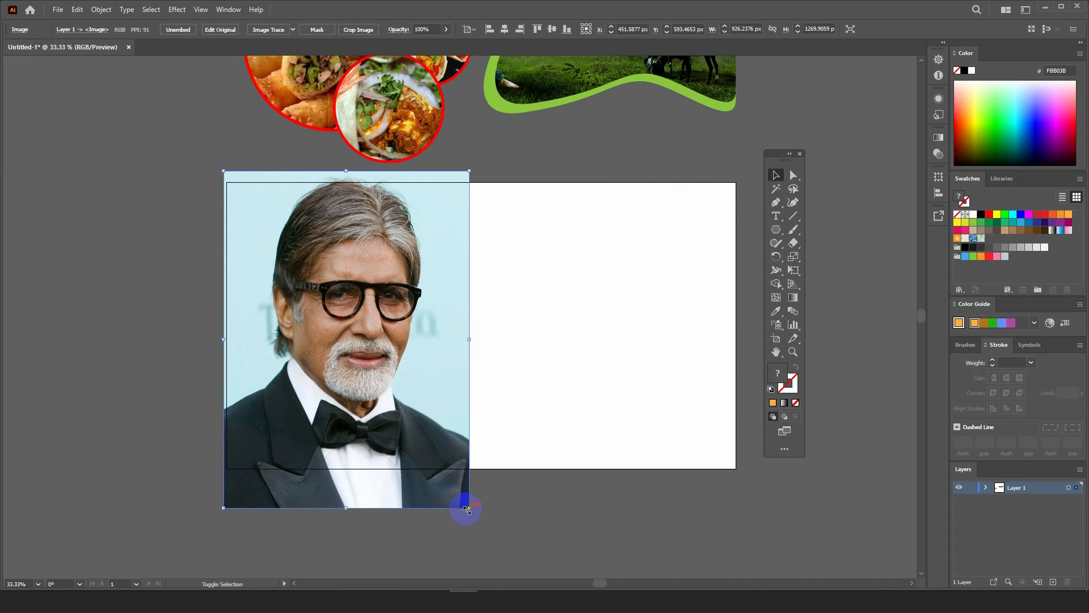
pyautogui.moveTo(468, 508)
pyautogui.mouseDown()
pyautogui.moveTo(421, 478)
pyautogui.moveTo(461, 499)
pyautogui.mouseUp()
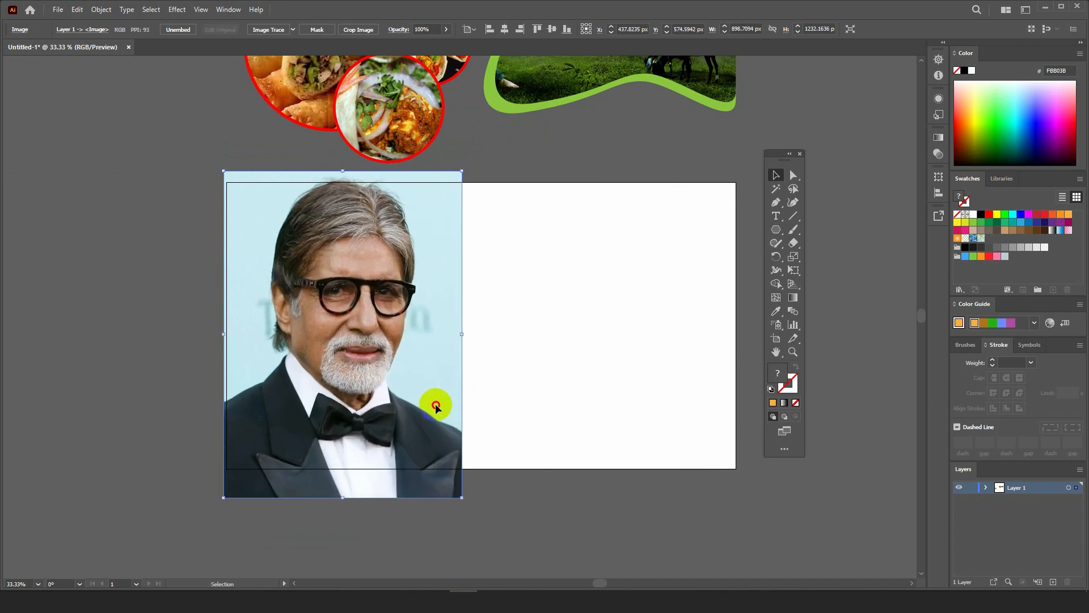
pyautogui.moveTo(436, 406); pyautogui.dragTo(441, 405)
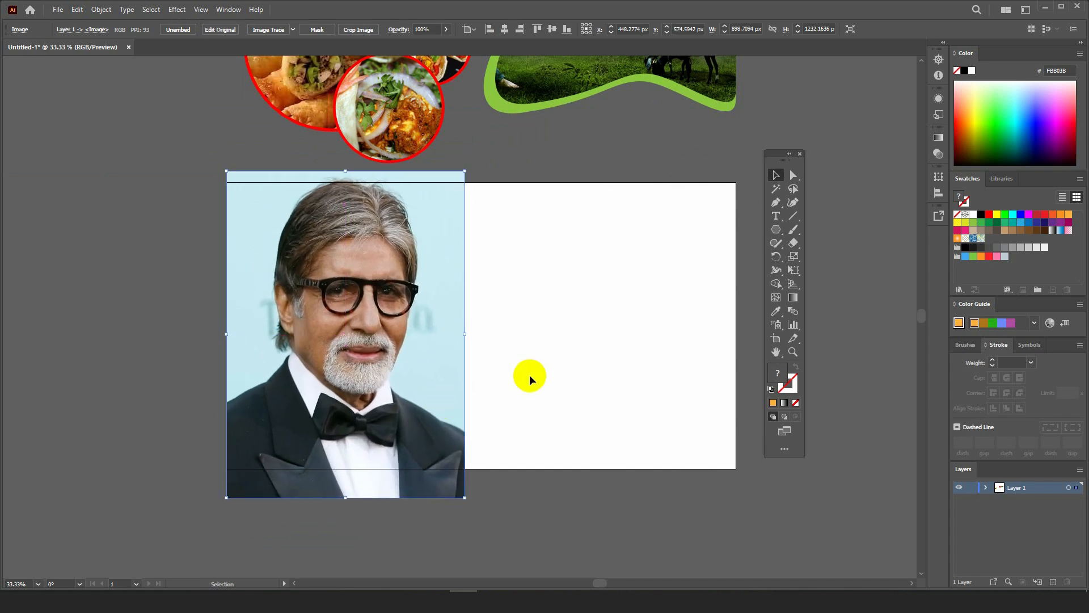
# - Send the portrait to the back, behind the coloured hexagons
pyautogui.rightClick(396, 279)
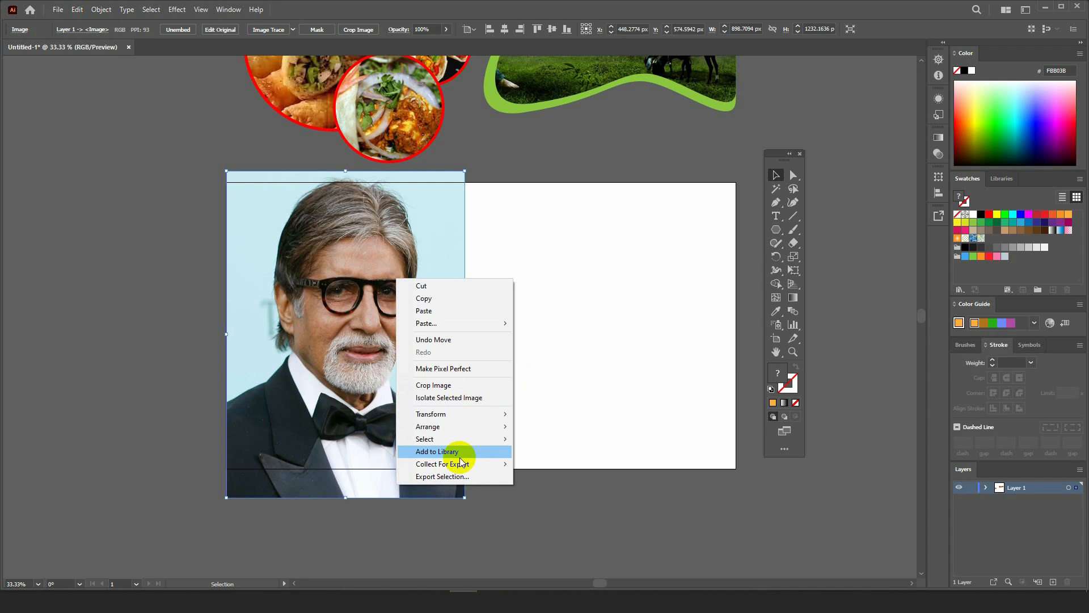
pyautogui.moveTo(443, 426)
pyautogui.click(545, 462)
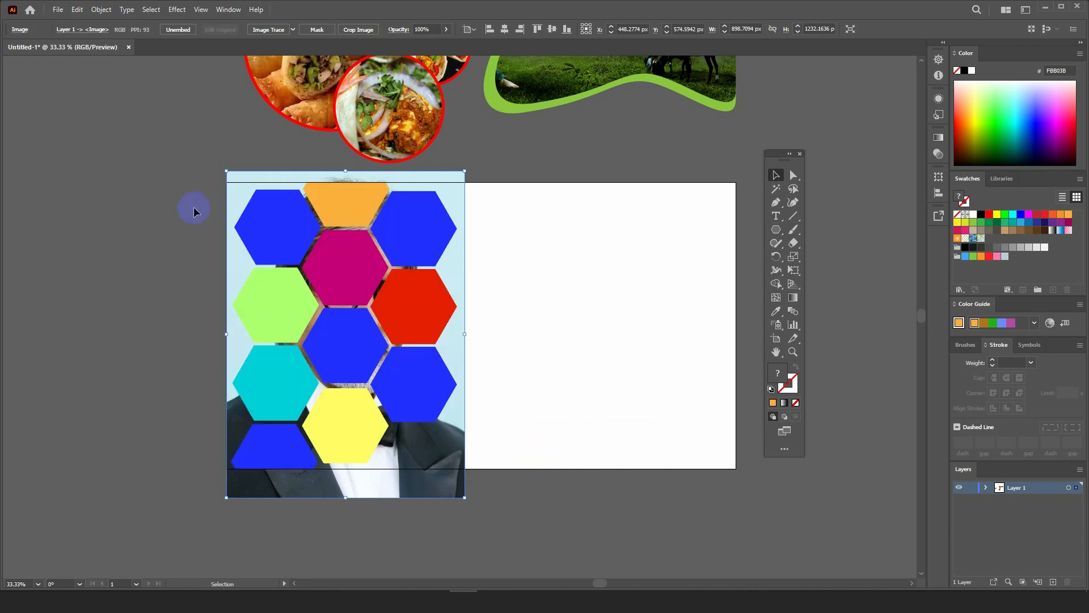
# - Try to clip the portrait with all the separate hexagons as a clipping mask, and undo it
pyautogui.moveTo(186, 181); pyautogui.dragTo(512, 515)
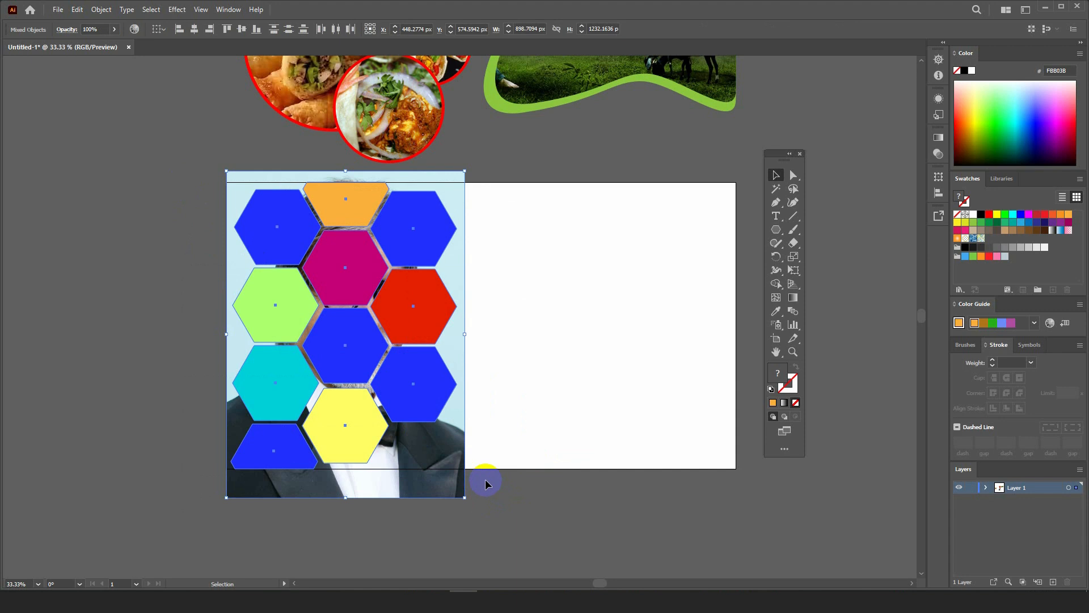
pyautogui.hotkey('ctrl', '7')
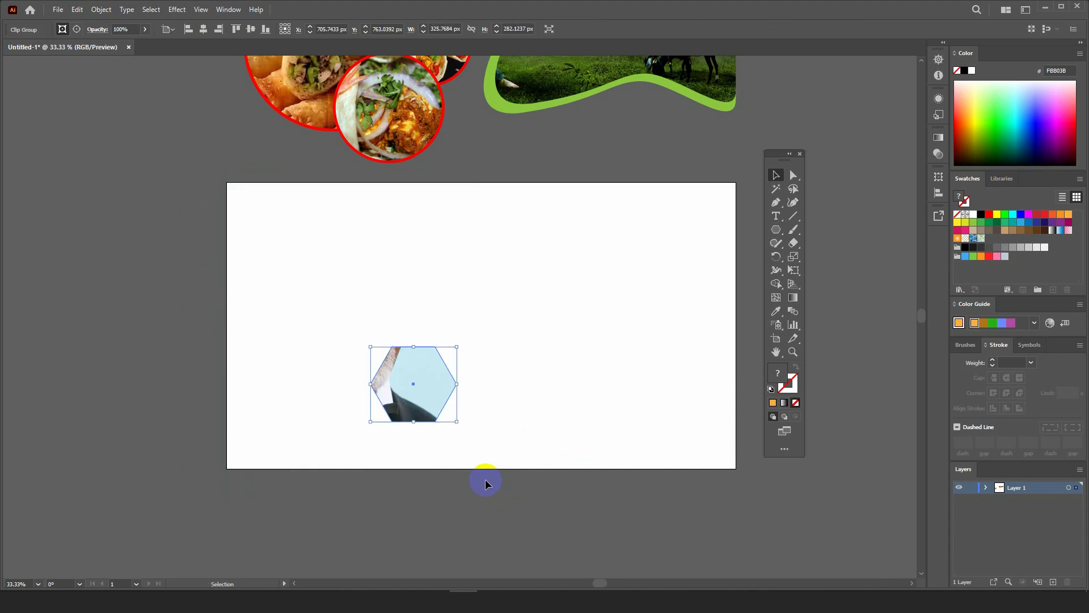
pyautogui.click(485, 372)
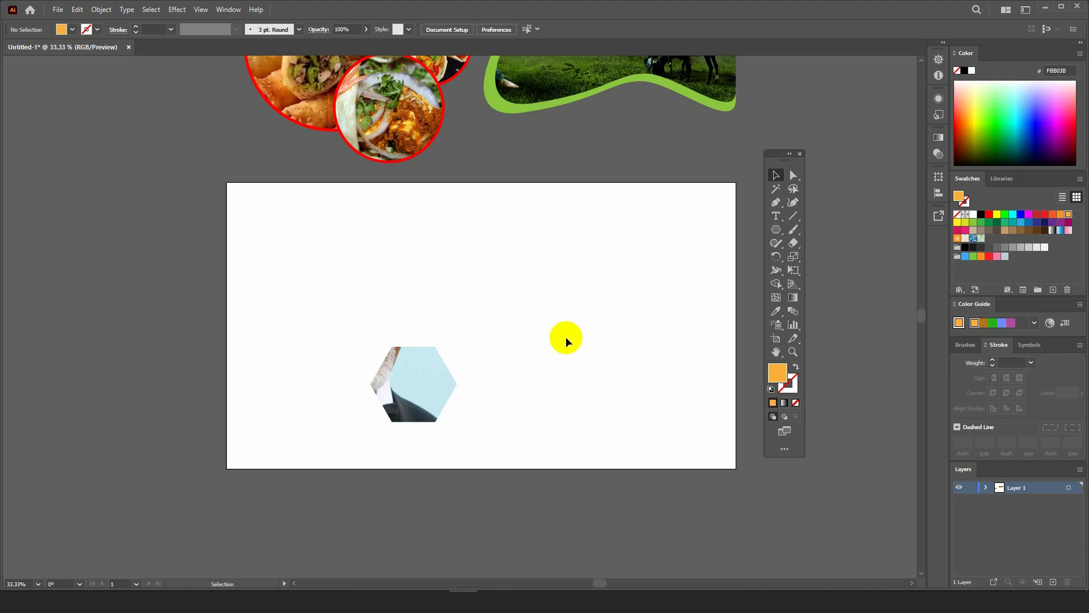
pyautogui.hotkey('ctrl', 'z')
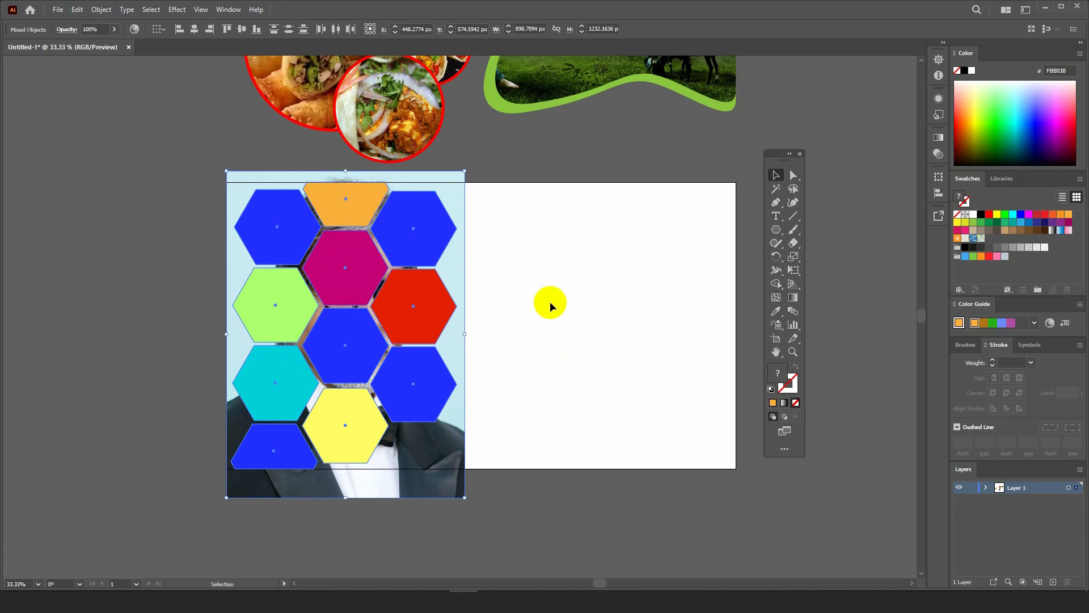
pyautogui.click(550, 301)
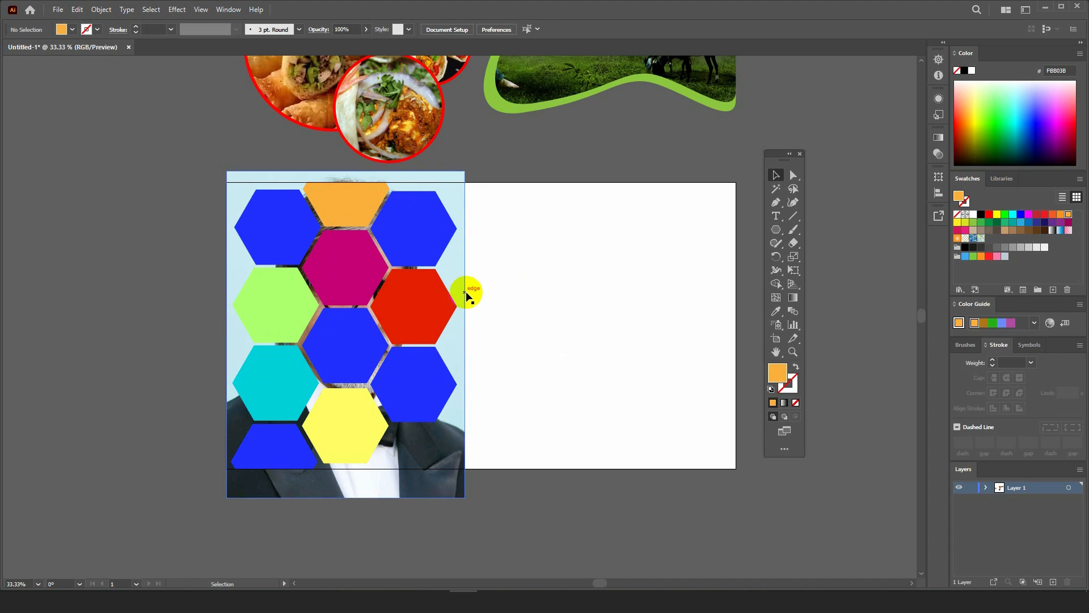
# - Move the portrait off the artboard and combine all the hexagons into one compound path
pyautogui.moveTo(466, 292); pyautogui.dragTo(163, 285)
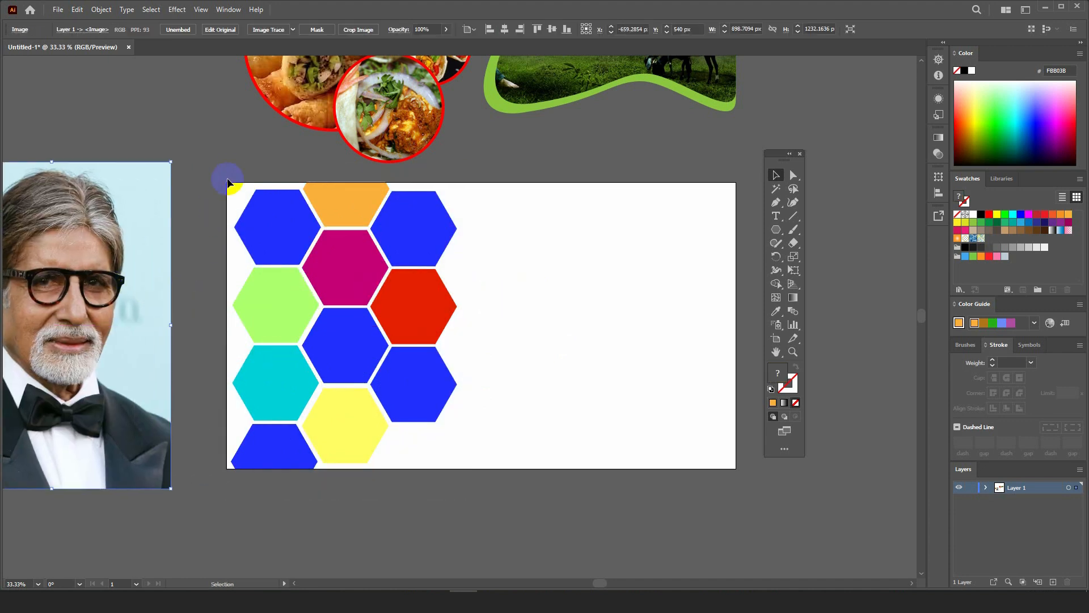
pyautogui.moveTo(233, 195); pyautogui.dragTo(530, 511)
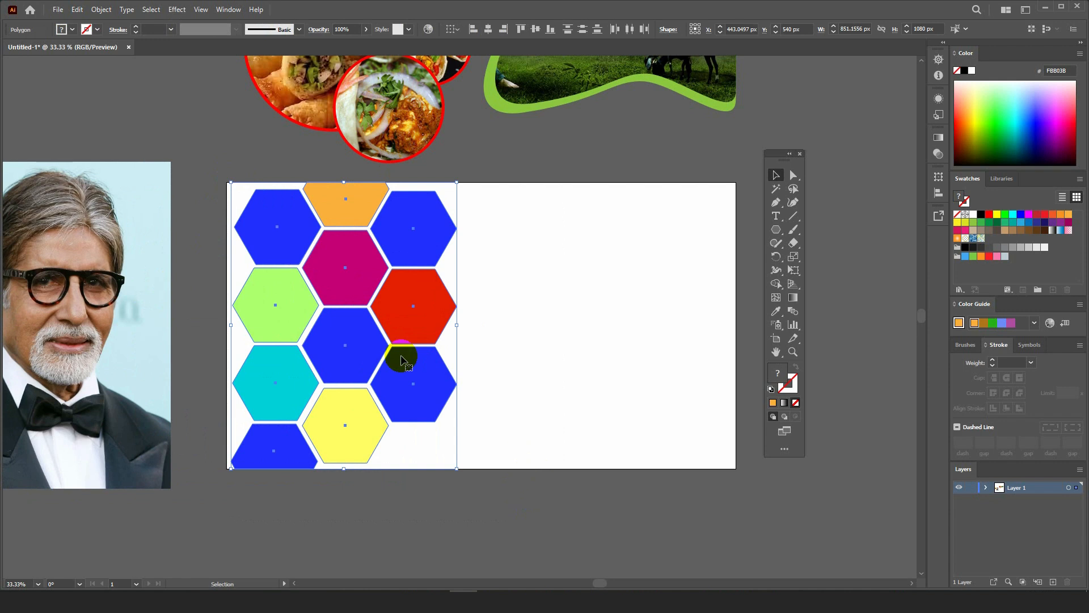
pyautogui.click(105, 10)
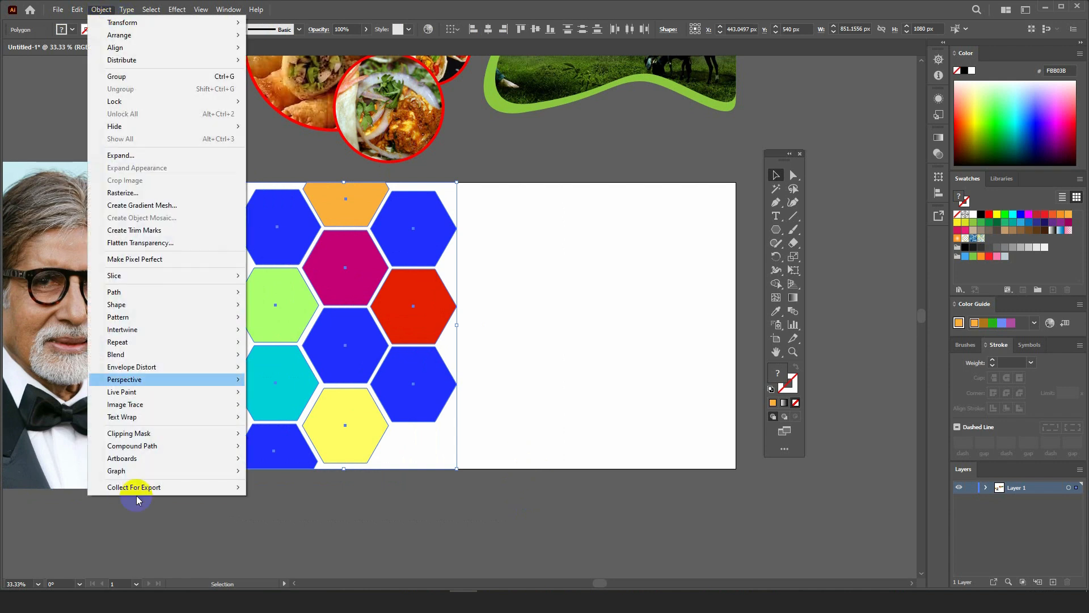
pyautogui.moveTo(138, 446)
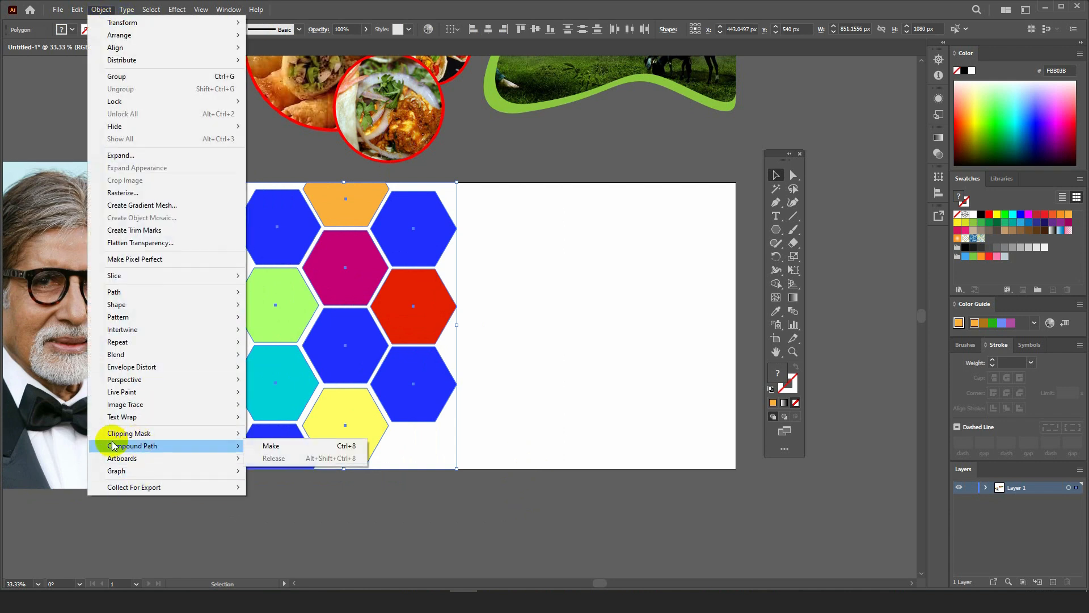
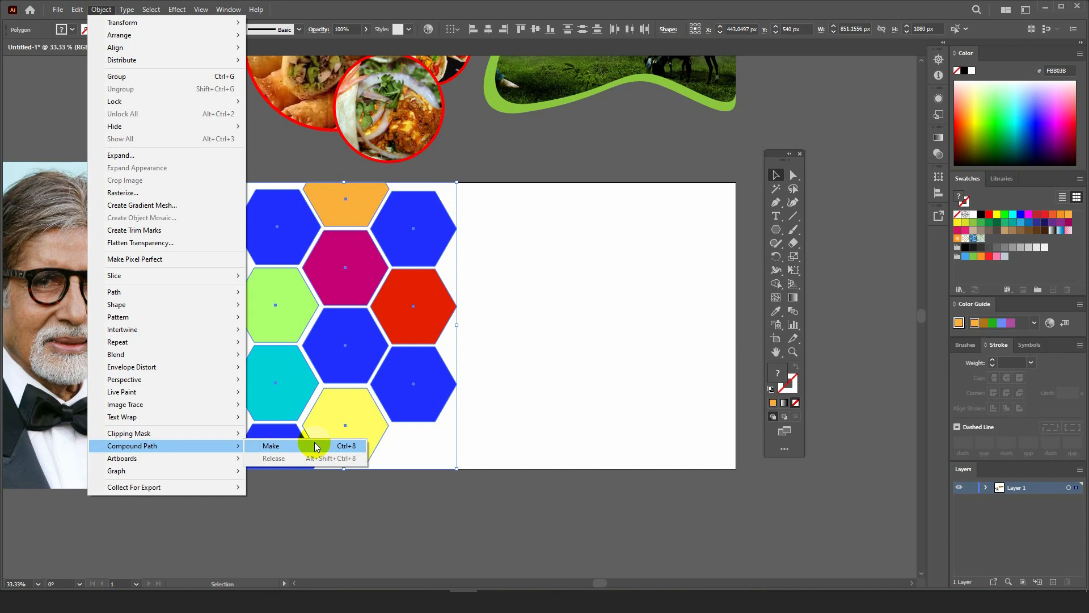
pyautogui.click(293, 445)
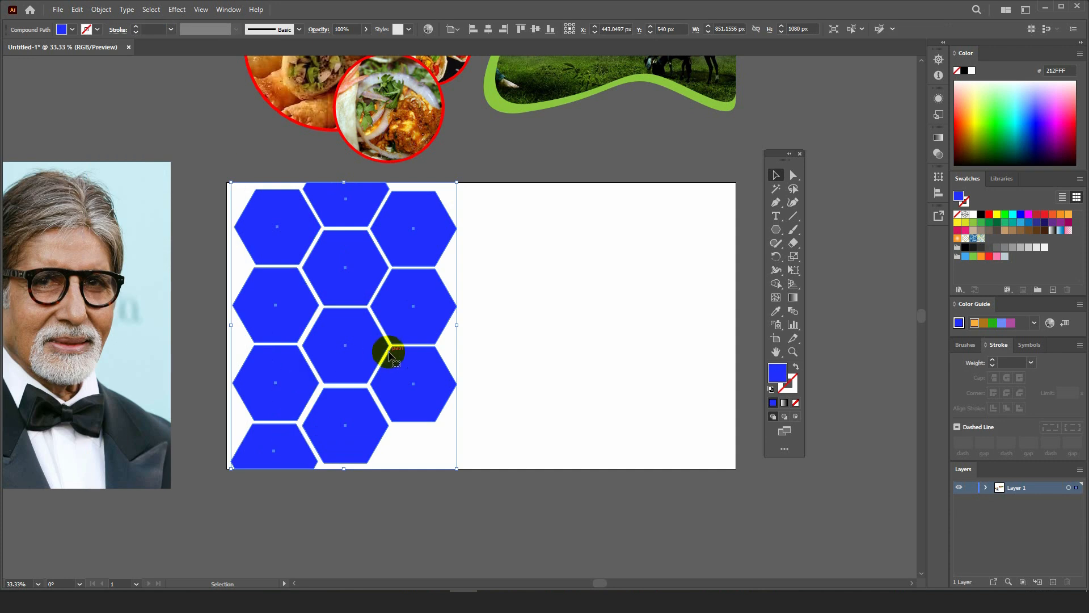
pyautogui.click(498, 348)
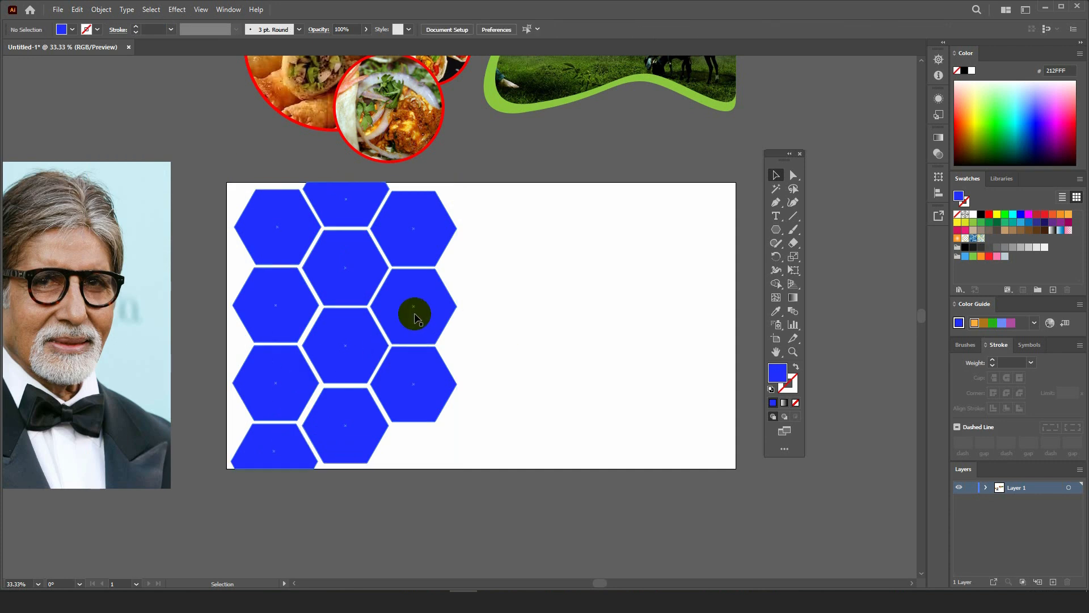
pyautogui.click(414, 311)
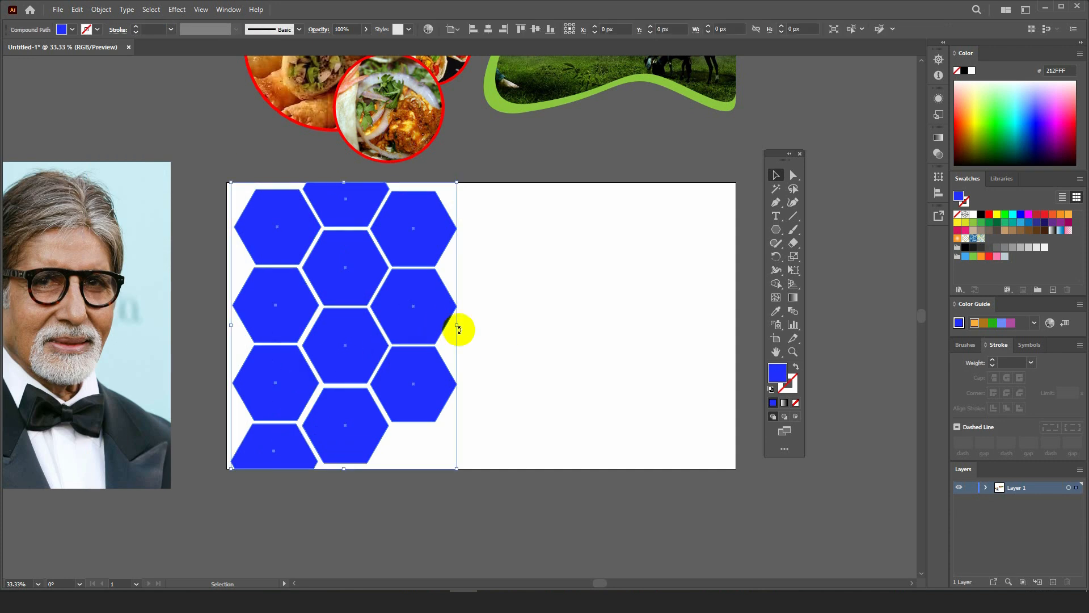
pyautogui.click(519, 338)
# - Move the portrait back behind the hexagon compound path and make a clipping mask from the two
pyautogui.moveTo(132, 311); pyautogui.dragTo(383, 321)
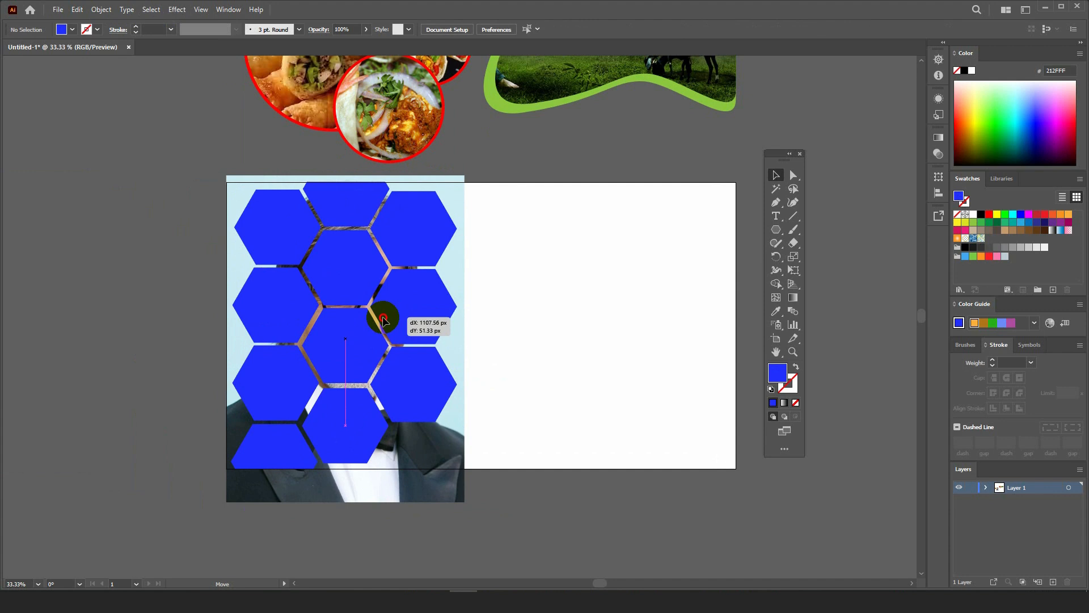
pyautogui.moveTo(384, 321); pyautogui.dragTo(387, 328)
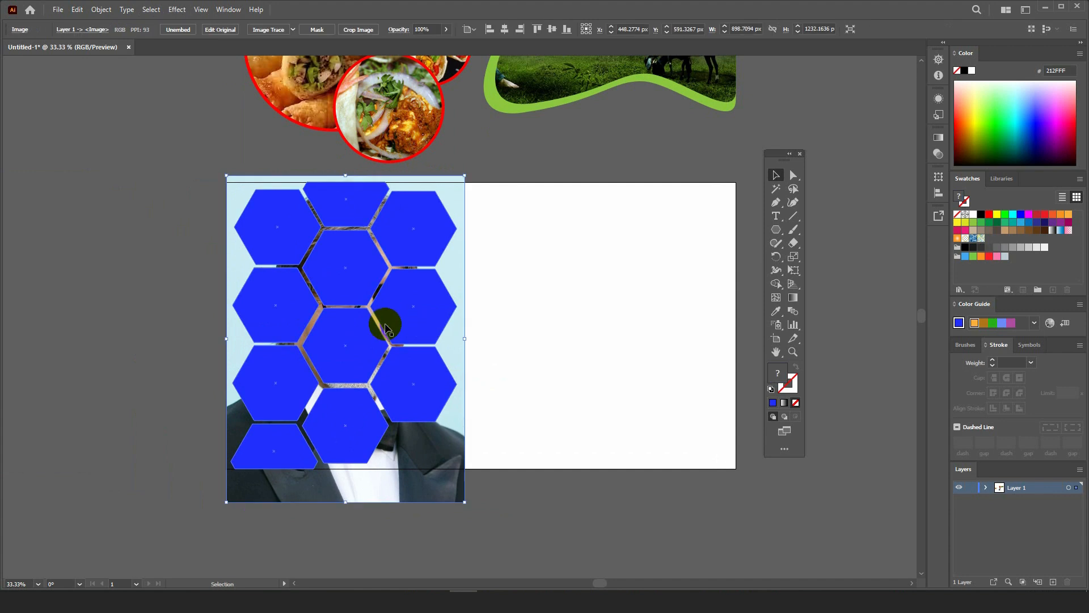
pyautogui.moveTo(466, 205); pyautogui.dragTo(485, 446)
pyautogui.rightClick(402, 303)
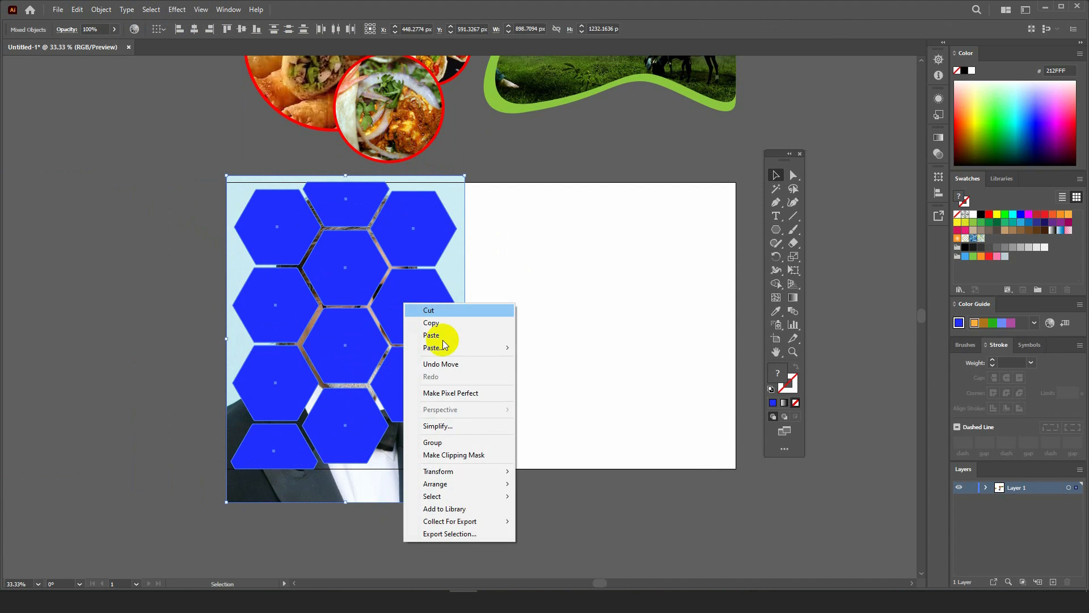
pyautogui.click(465, 455)
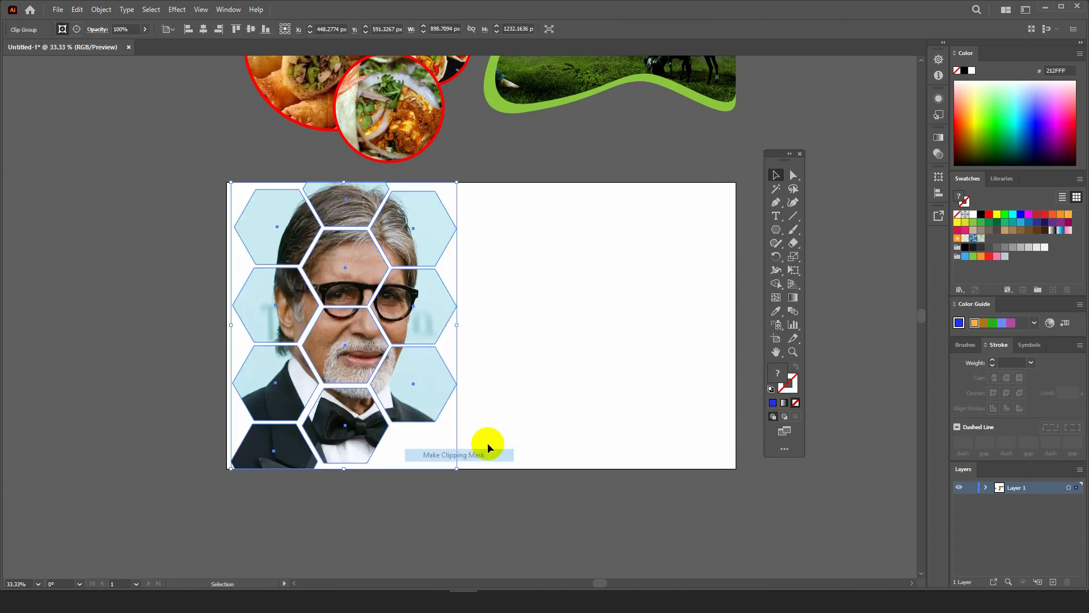
pyautogui.click(594, 420)
pyautogui.scroll(1, 546, 321)
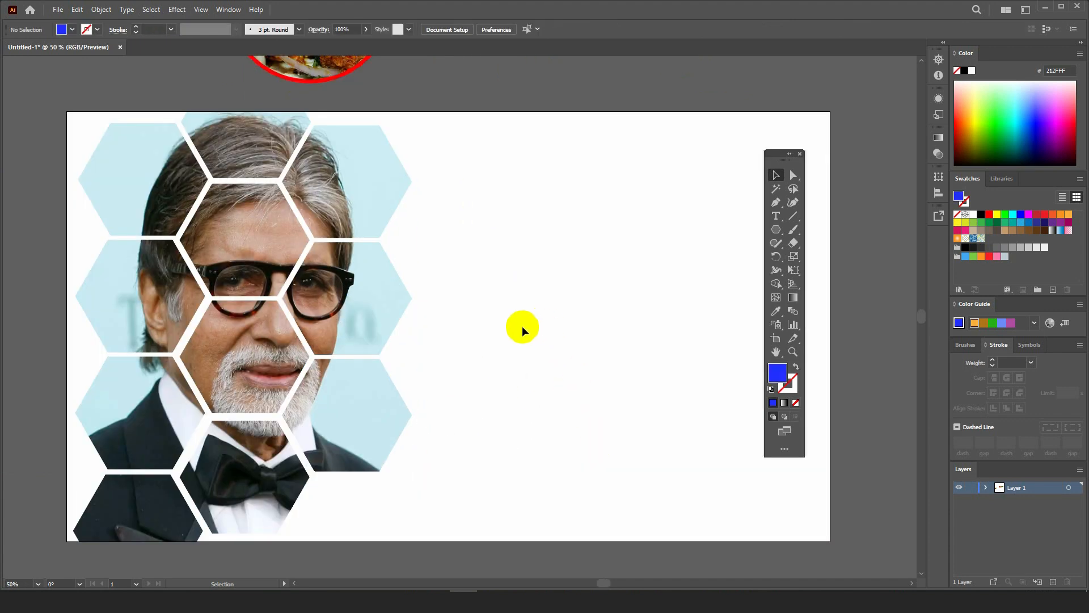
pyautogui.scroll(-1, 331, 320)
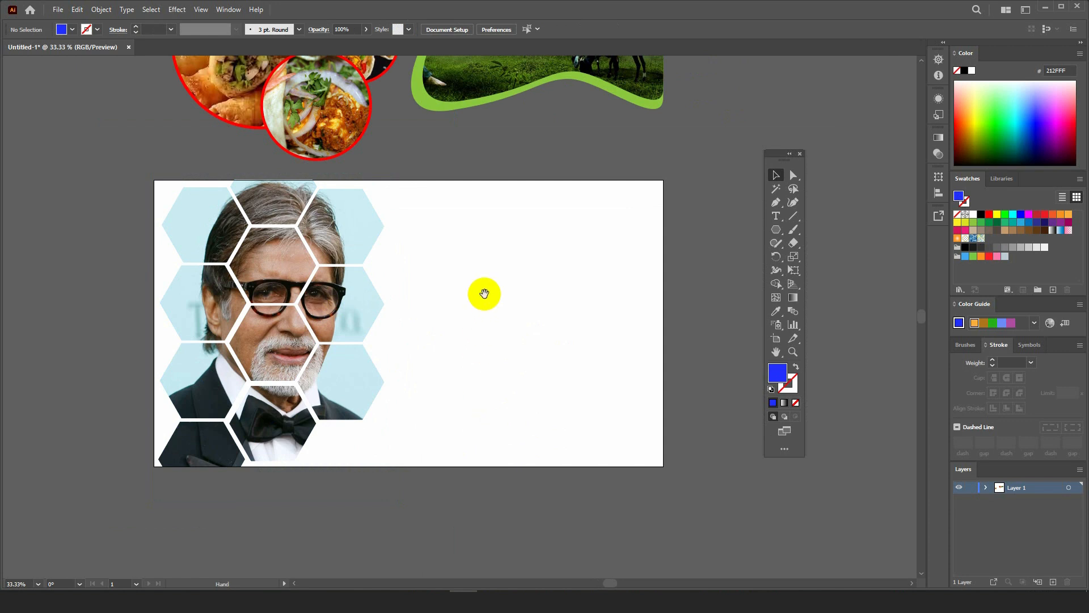
pyautogui.moveTo(484, 293); pyautogui.dragTo(489, 305)
# - Switch to the browser and copy the search term "amitabh bachchan" from the Google image search
pyautogui.click(548, 542)
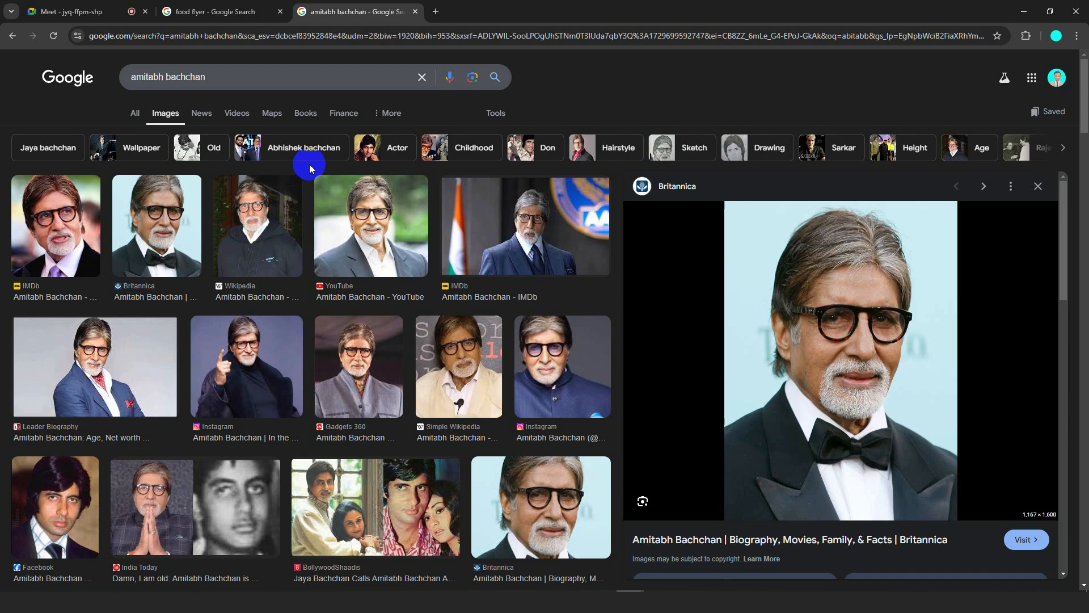
pyautogui.click(217, 74)
pyautogui.hotkey('ctrl', 'c')
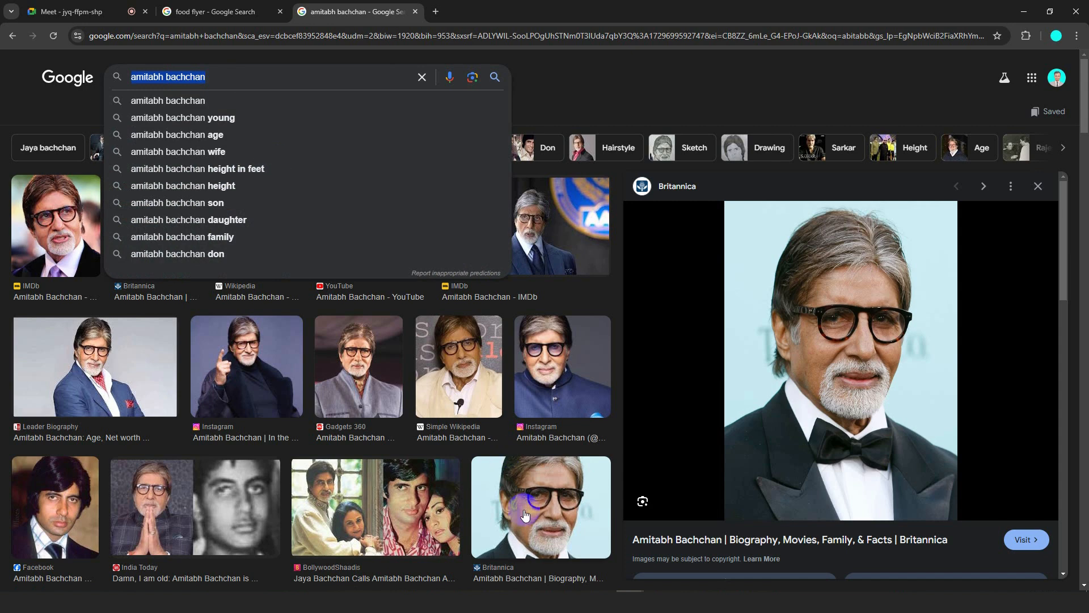
# - Return to Illustrator and add a text line on the white area beside the portrait, pasting the copied name into it
pyautogui.click(465, 601)
pyautogui.scroll(1, 498, 386)
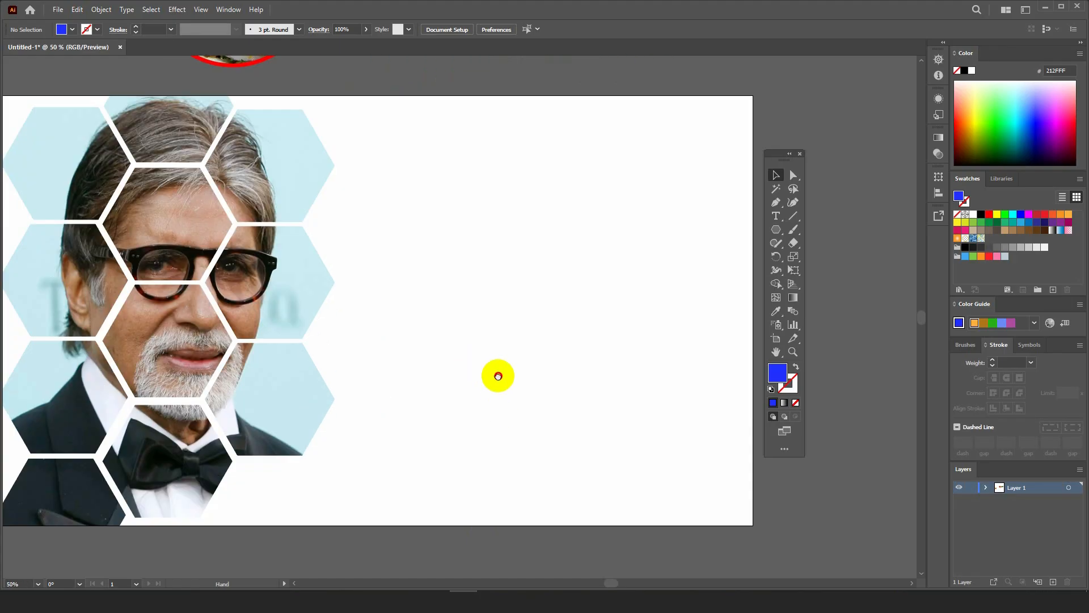
pyautogui.moveTo(498, 384); pyautogui.dragTo(539, 399)
pyautogui.click(776, 217)
pyautogui.click(486, 272)
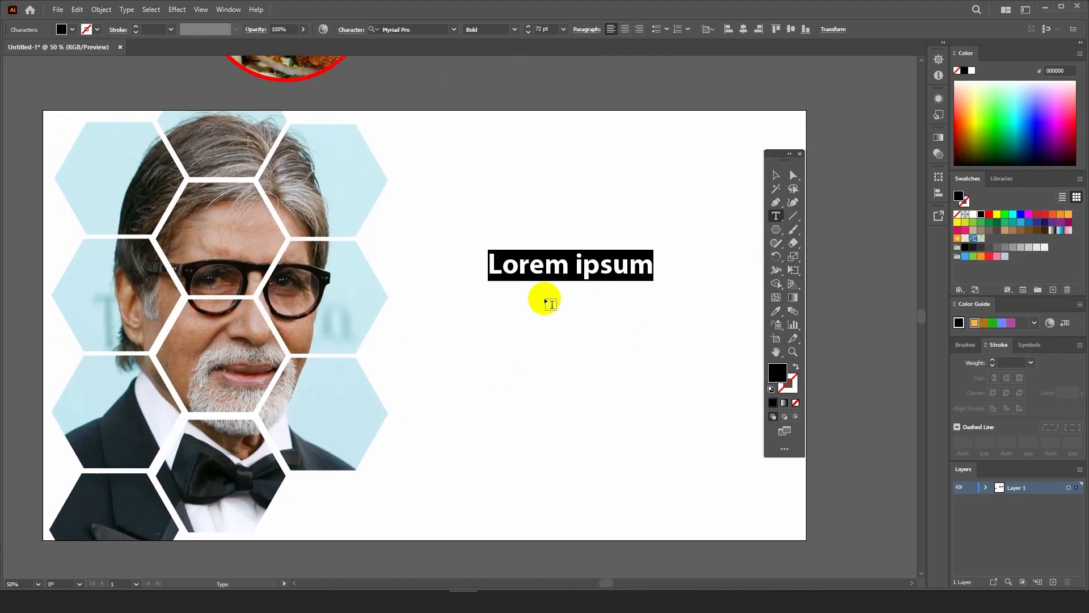
pyautogui.hotkey('ctrl', 'v')
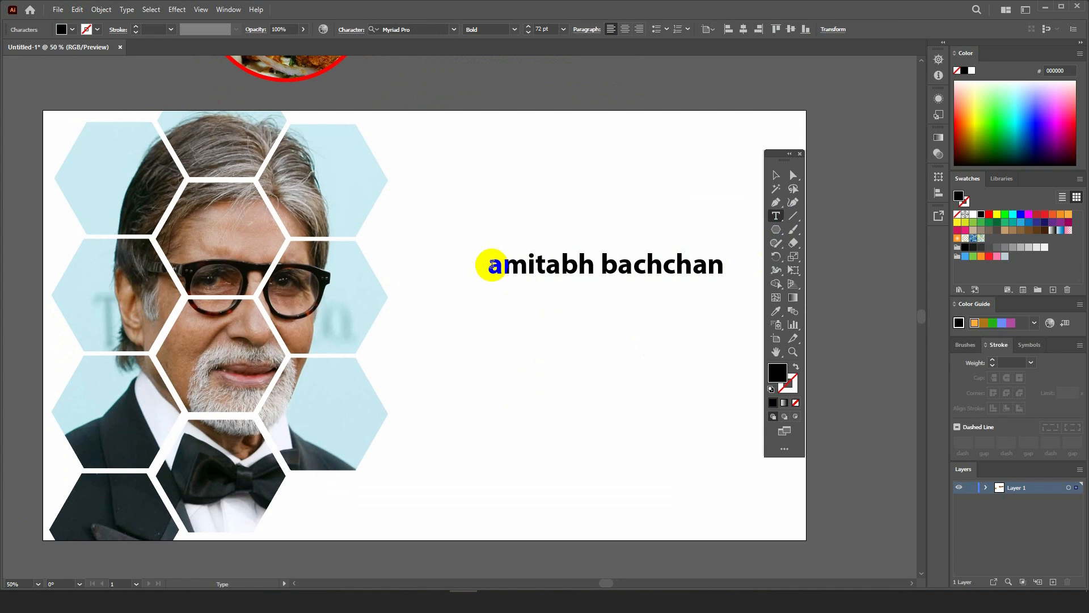
# - Edit the pasted name so that it reads "MR. Amitabh Bachchan"
pyautogui.click(491, 264)
pyautogui.write('MR.')
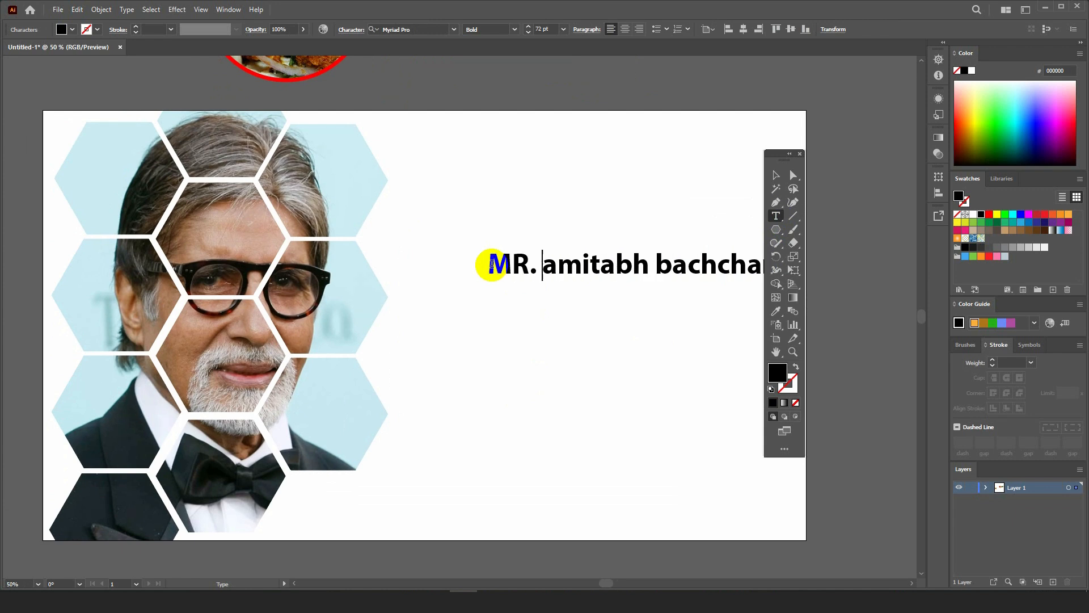
pyautogui.press('BackSpace')
pyautogui.write('A')
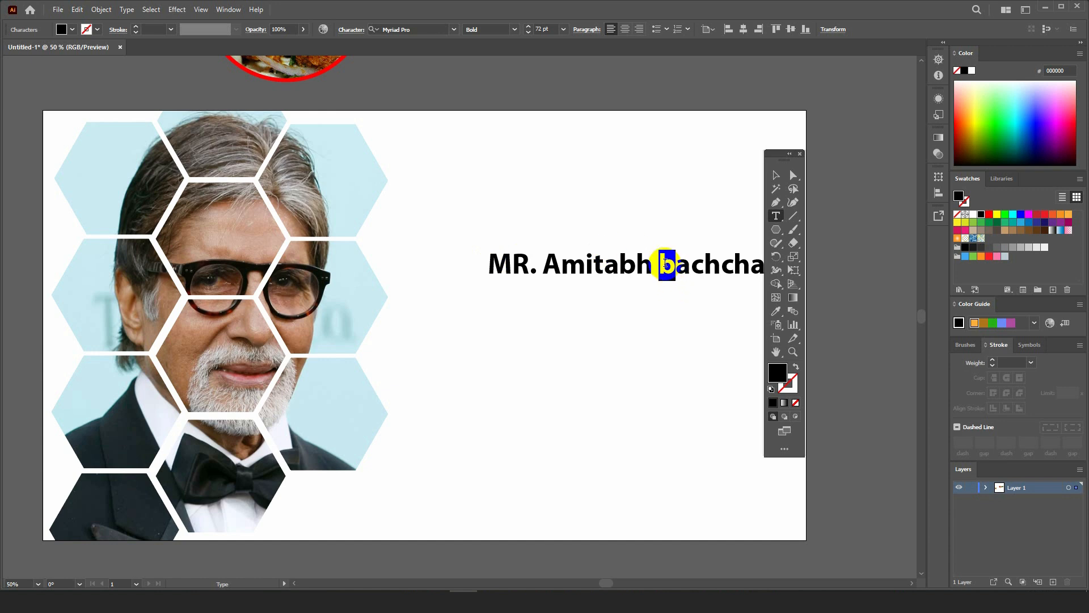
pyautogui.write('B')
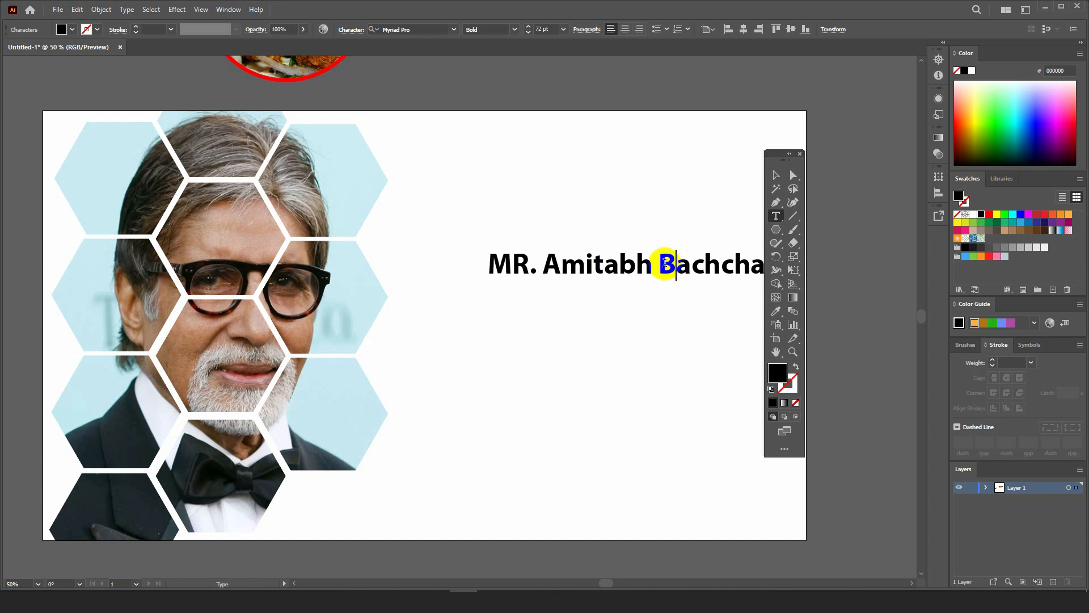
# - Move the name text slightly left so it fits within the white area beside the portrait
pyautogui.click(775, 176)
pyautogui.moveTo(625, 322); pyautogui.dragTo(557, 284)
pyautogui.moveTo(624, 219); pyautogui.dragTo(600, 220)
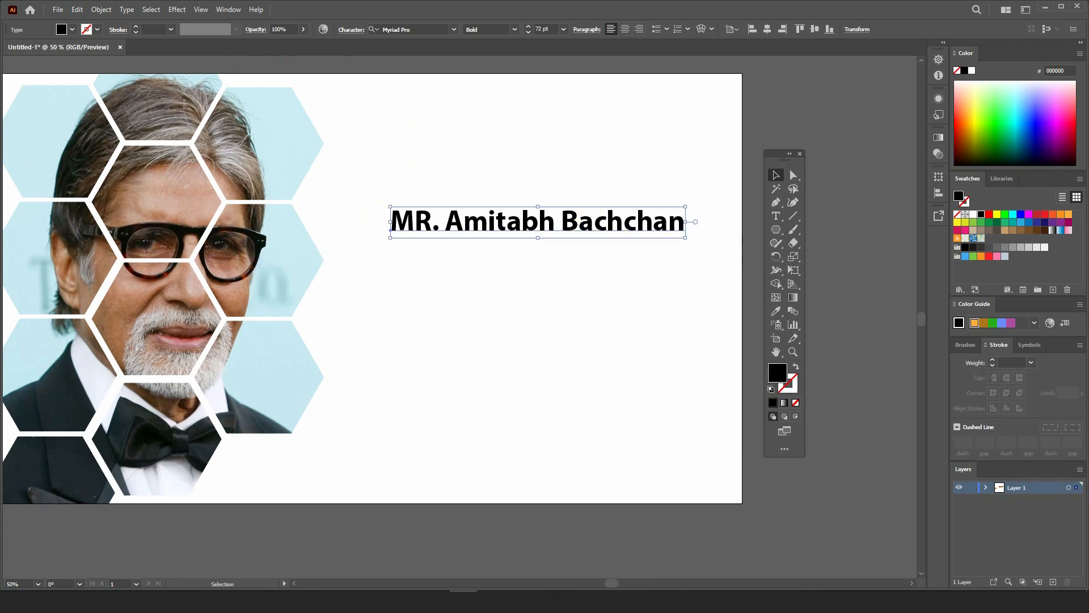
# - Switch to the browser, show all results for the actor, and copy the About section down to the spouse line
pyautogui.click(630, 590)
pyautogui.click(583, 568)
pyautogui.click(538, 89)
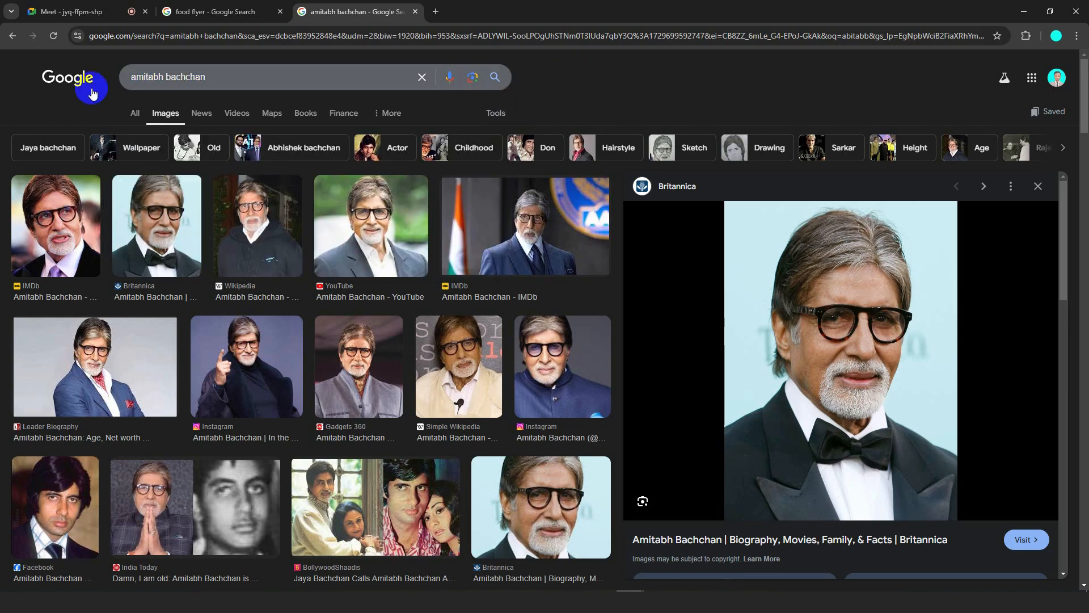
pyautogui.click(135, 111)
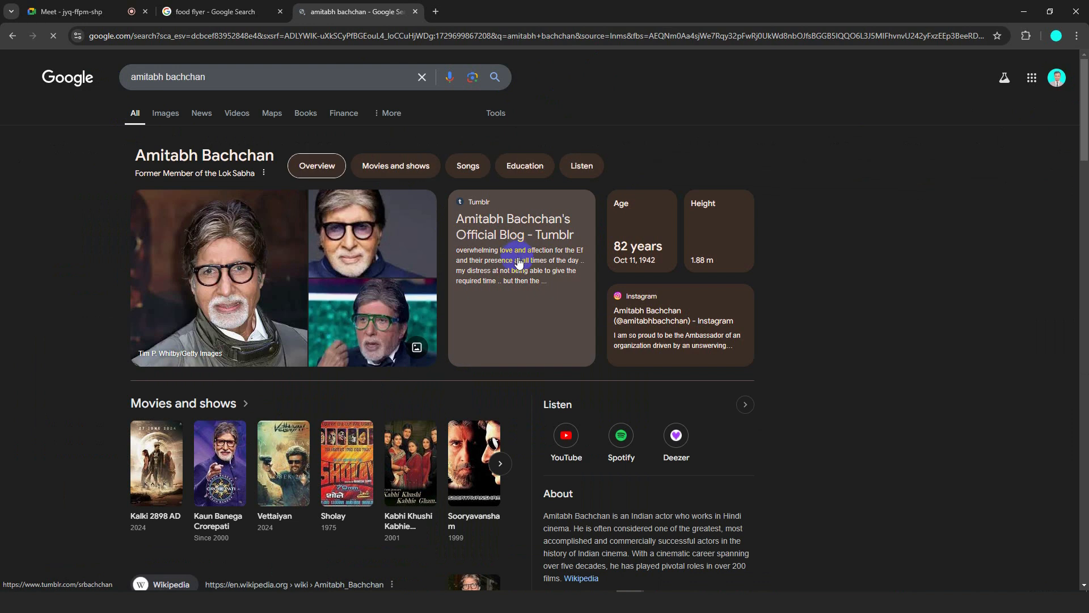
pyautogui.scroll(-5, 519, 262)
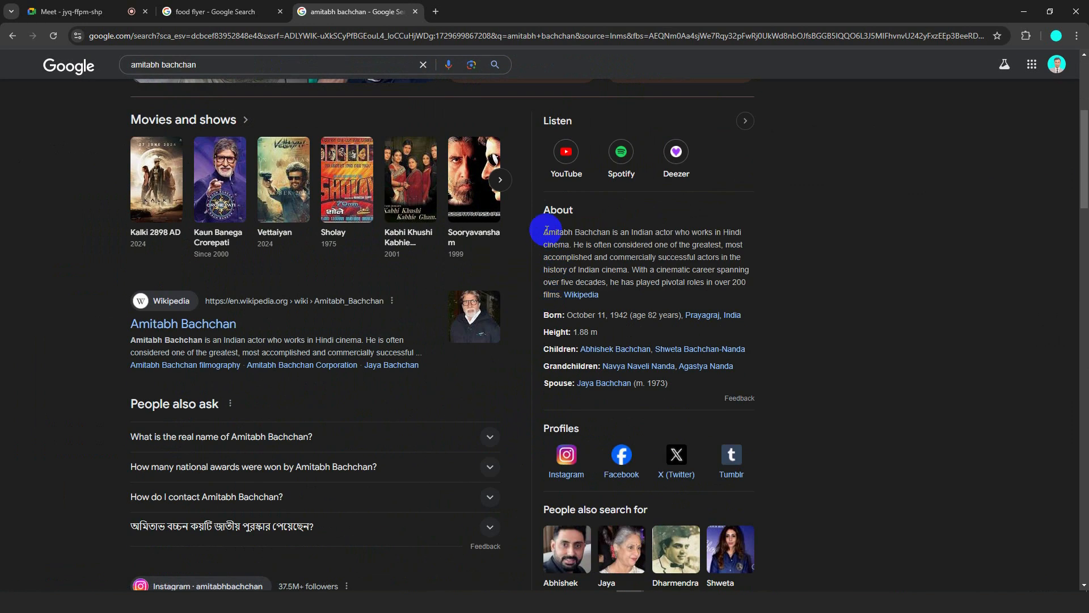
pyautogui.moveTo(545, 212); pyautogui.dragTo(695, 385)
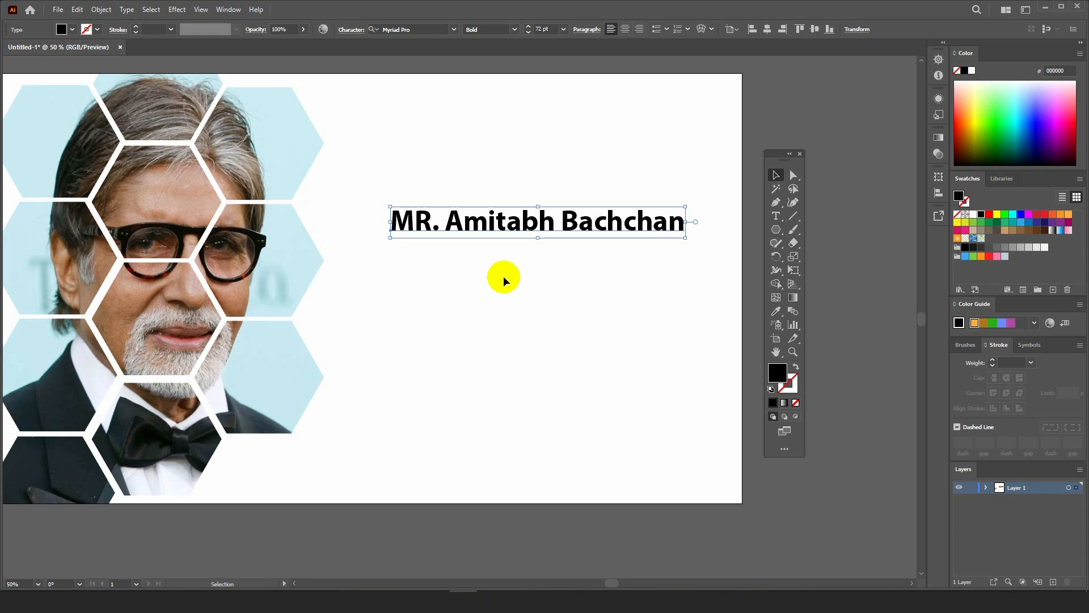
# - Back in Illustrator, reposition the name text beside the portrait and scale it up to about 80 pt
pyautogui.scroll(-2, 503, 278)
pyautogui.moveTo(506, 237); pyautogui.dragTo(498, 217)
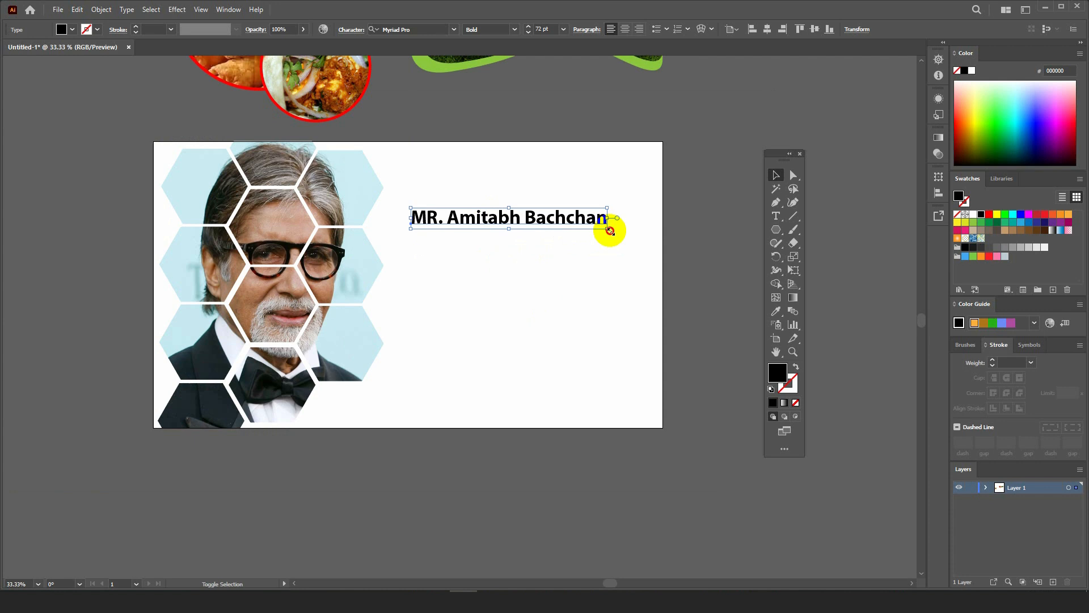
pyautogui.moveTo(608, 229); pyautogui.dragTo(630, 239)
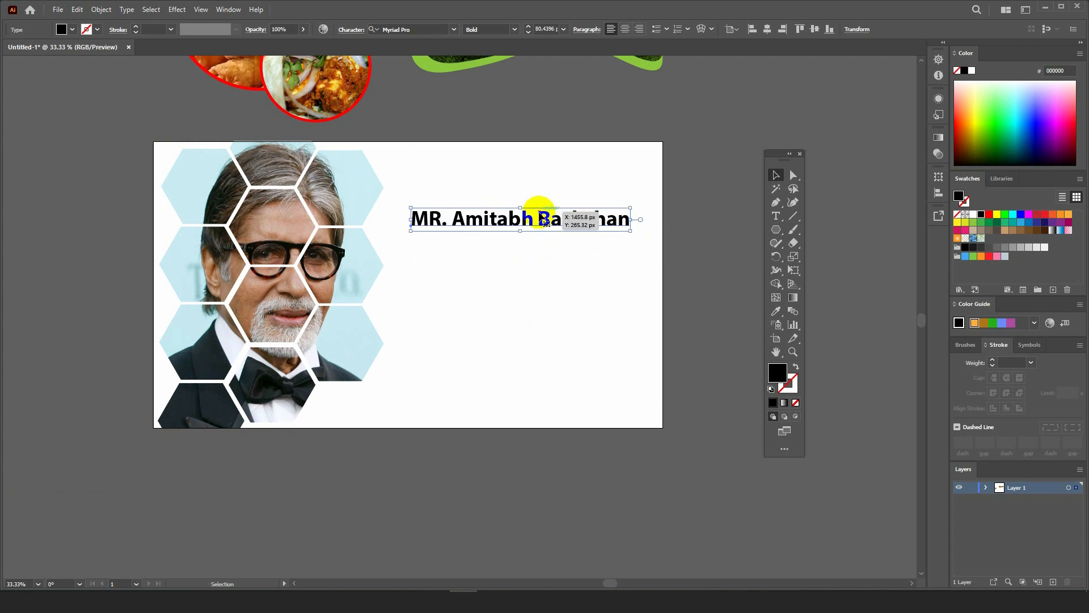
# - Break the name text into two lines, with "Bachchan" on the second line
pyautogui.doubleClick(540, 213)
pyautogui.hotkey('ctrl', 'a')
pyautogui.click(539, 216)
pyautogui.press('BackSpace')
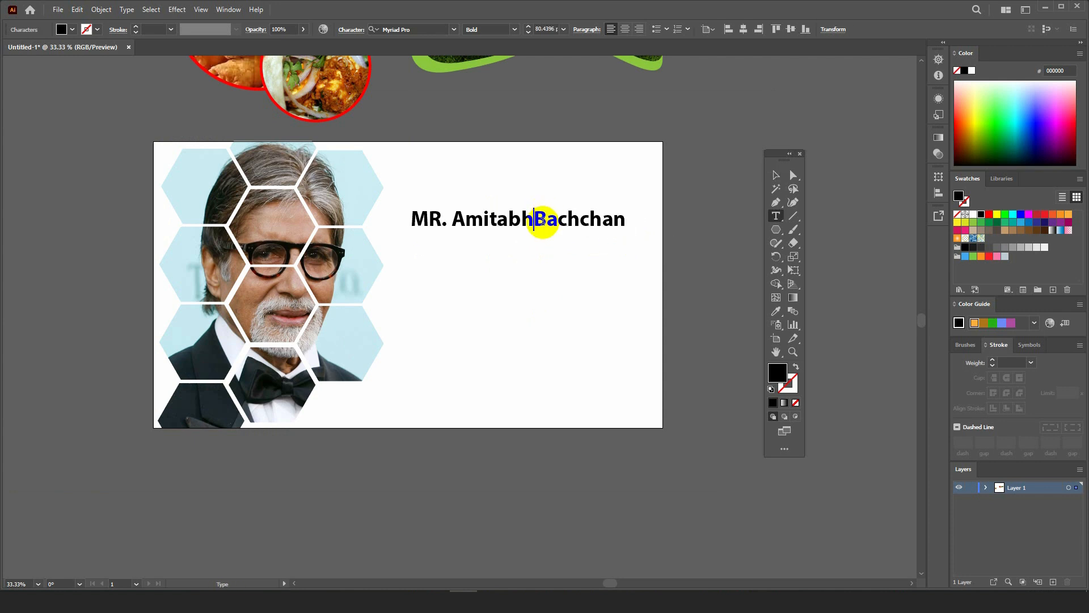
pyautogui.press('Return')
pyautogui.click(774, 176)
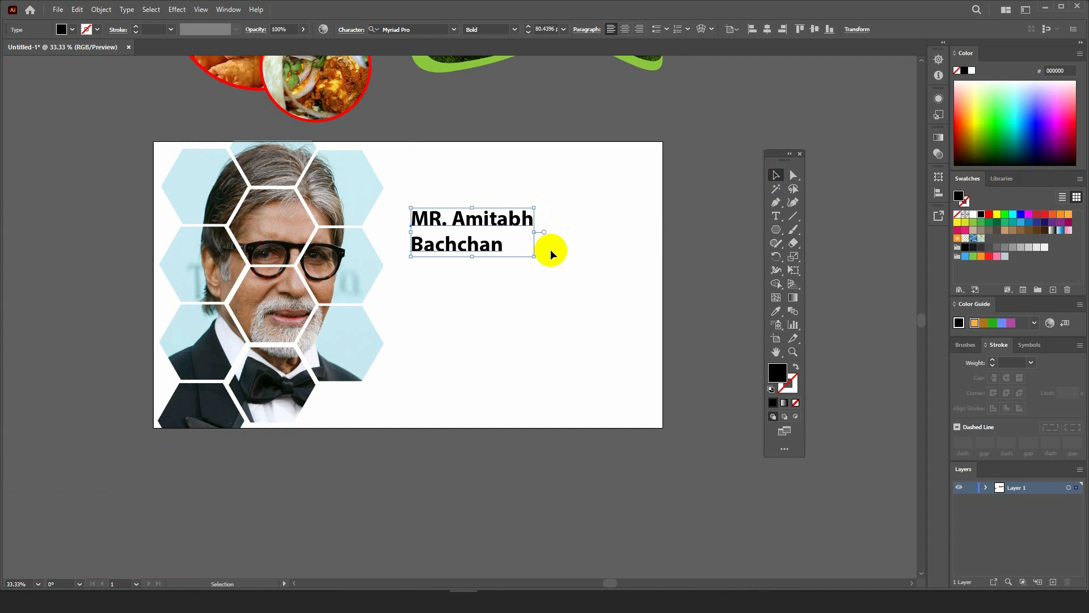
# - Scale the two-line name up to about 106 pt and move it higher on the artboard
pyautogui.moveTo(533, 256); pyautogui.dragTo(584, 273)
pyautogui.moveTo(544, 221); pyautogui.dragTo(563, 207)
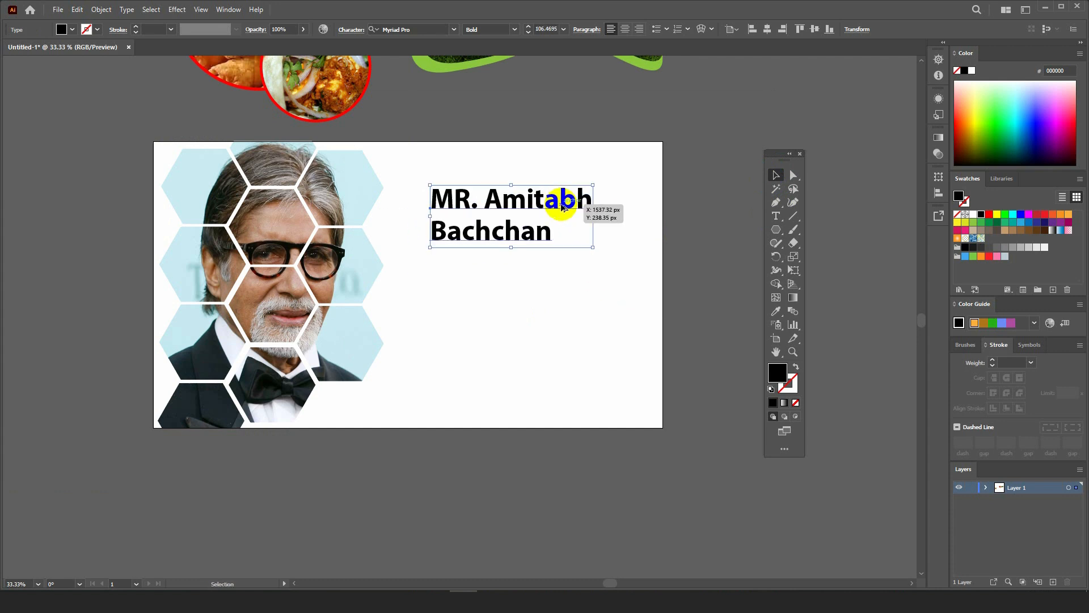
pyautogui.click(599, 168)
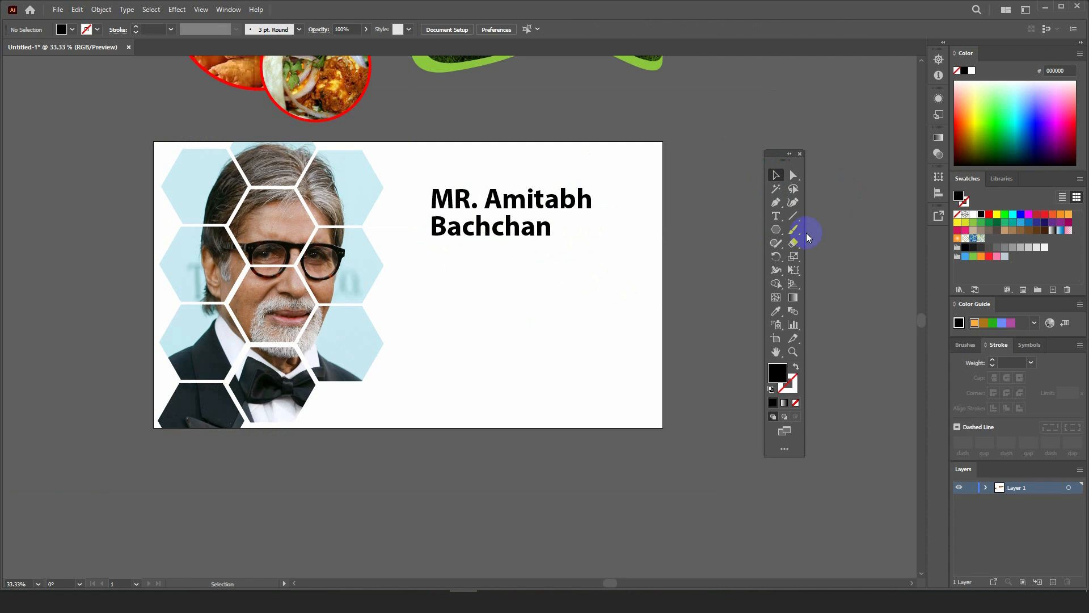
# - Create a text area below the name, set its font size to 36 pt, and paste the copied biography into it
pyautogui.click(777, 218)
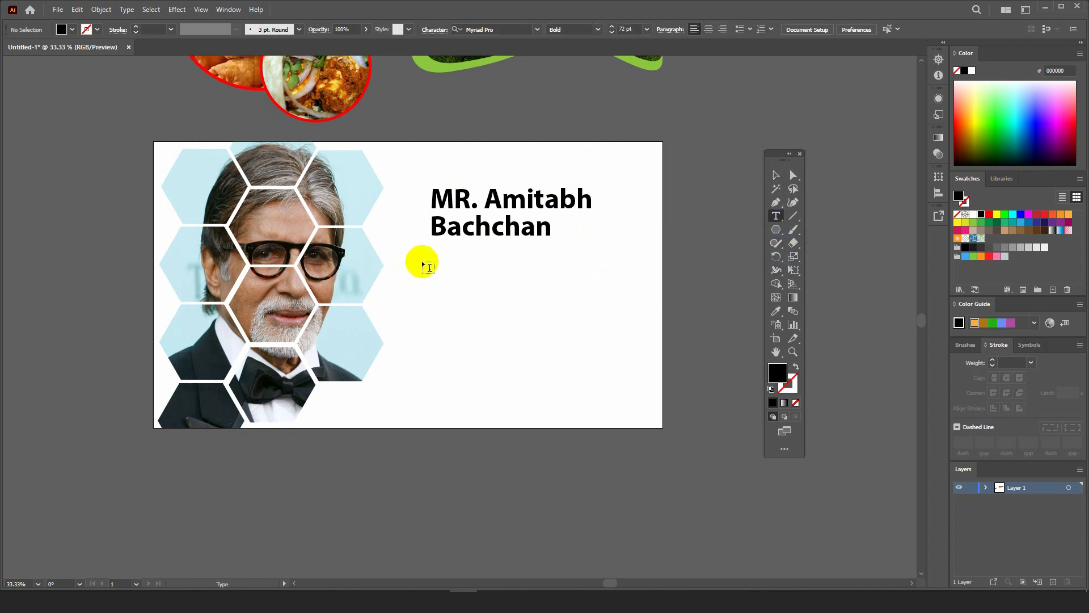
pyautogui.moveTo(407, 260); pyautogui.dragTo(625, 392)
pyautogui.click(563, 29)
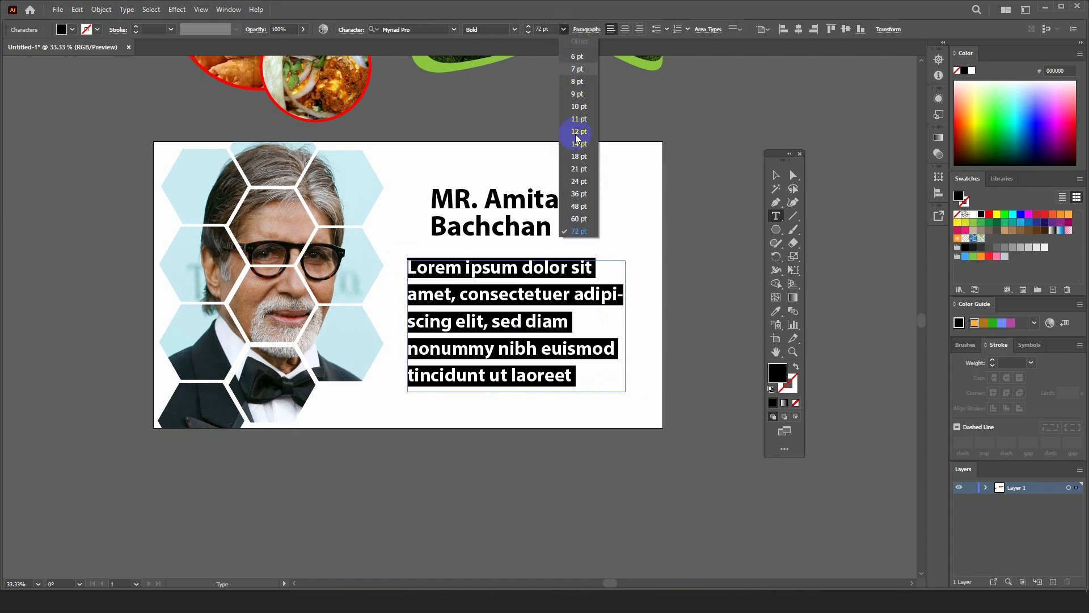
pyautogui.click(579, 194)
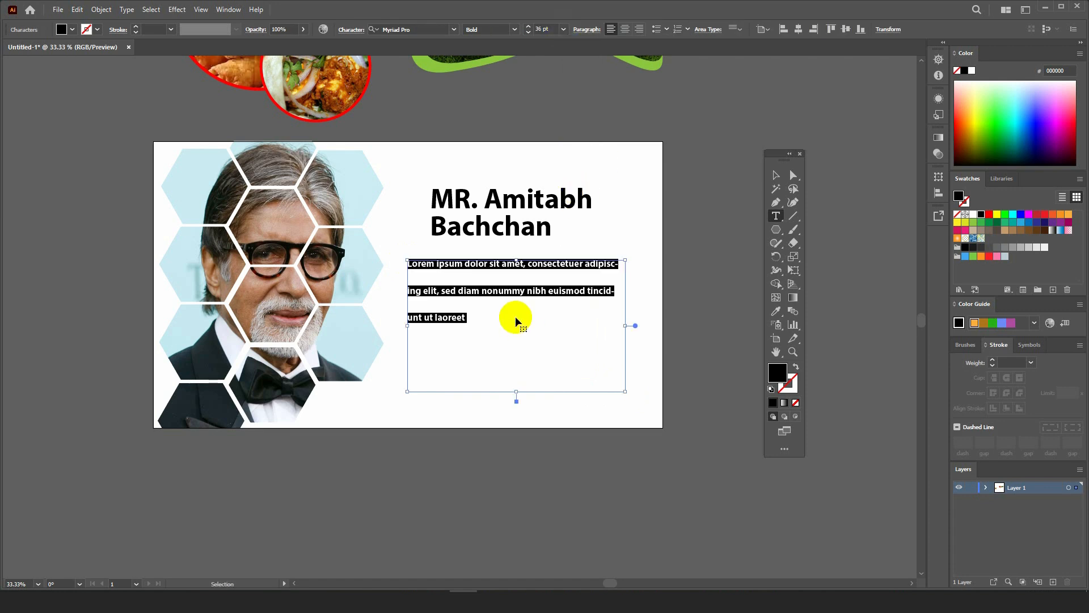
pyautogui.hotkey('ctrl', 'v')
pyautogui.hotkey('ctrl', 'a')
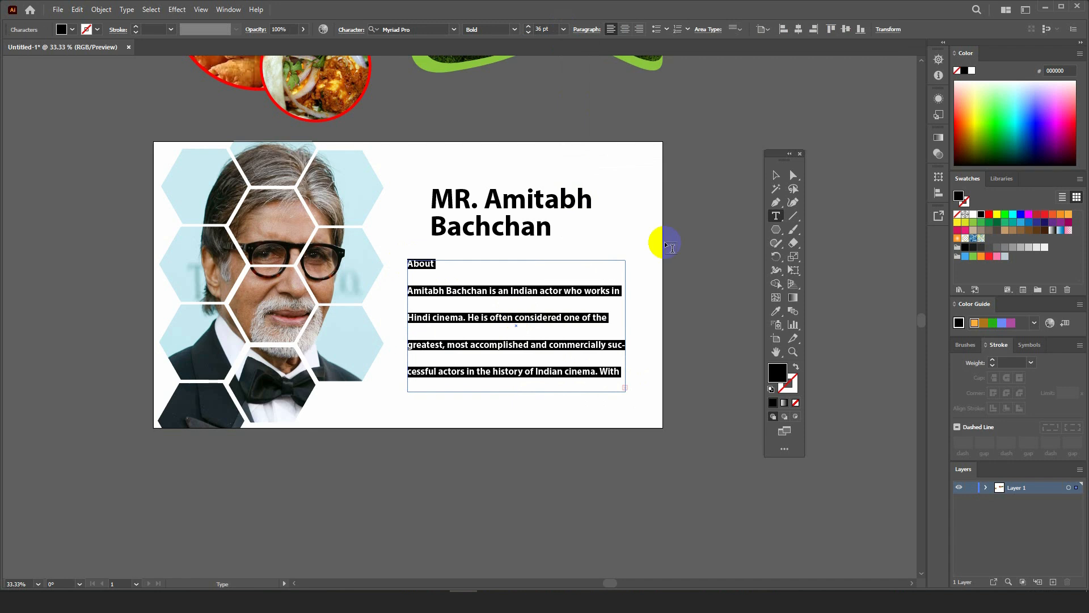
# - Set the biography text's leading to Auto and its font style to Regular
pyautogui.click(354, 29)
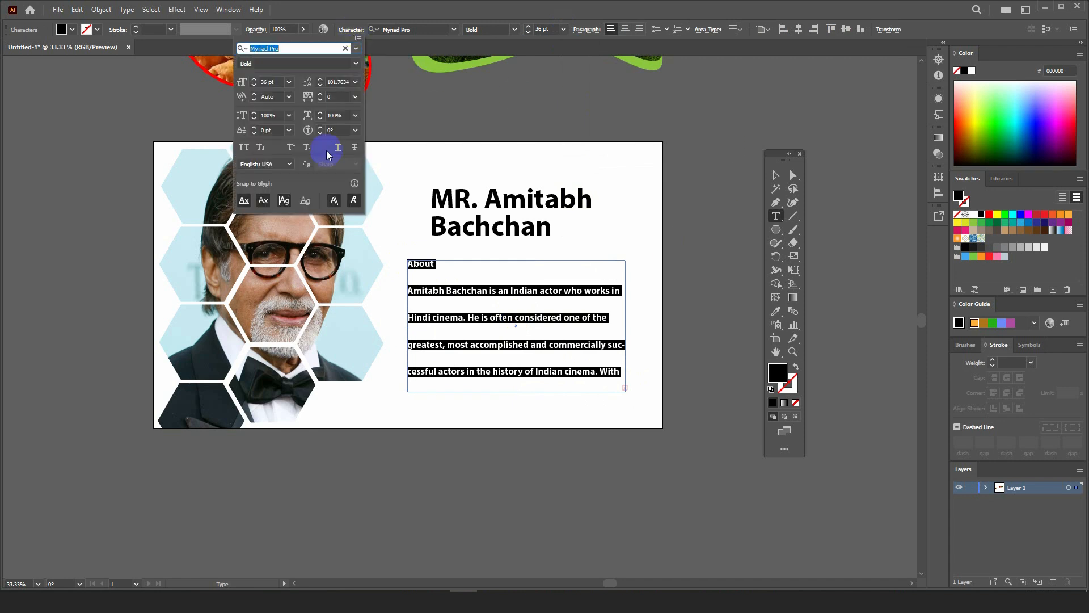
pyautogui.click(355, 82)
pyautogui.click(370, 110)
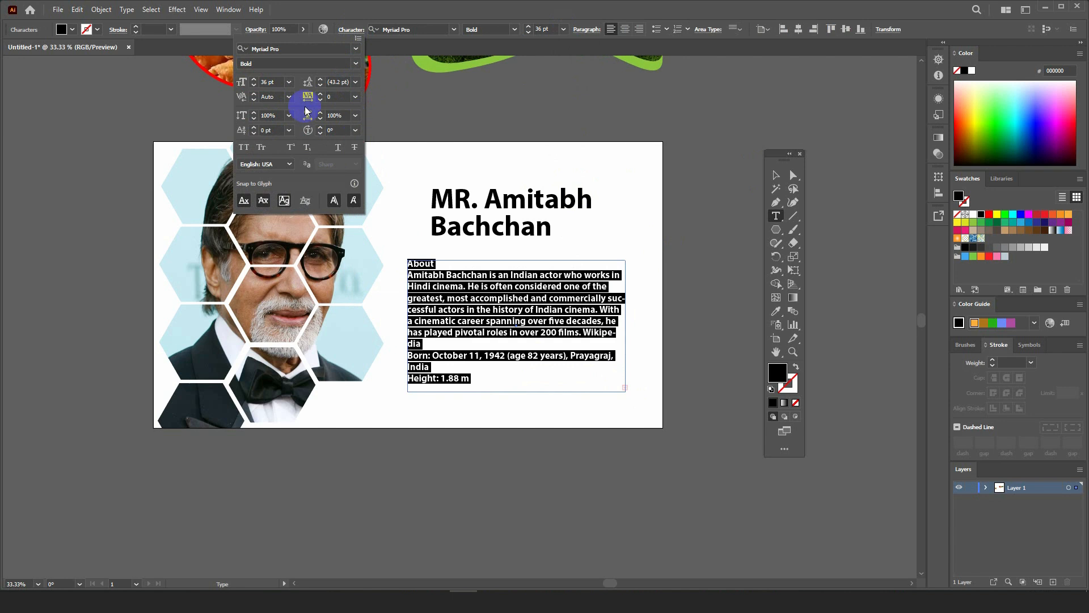
pyautogui.click(515, 31)
pyautogui.click(515, 30)
pyautogui.click(492, 90)
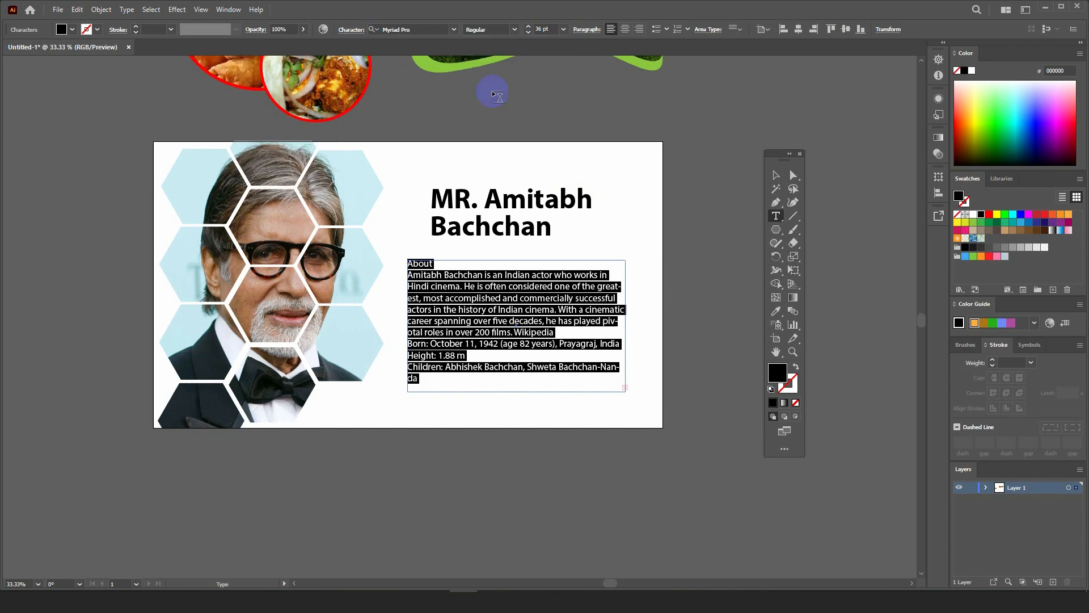
# - Set the biography text to 31 pt and justify it with the last line aligned left
pyautogui.click(528, 33)
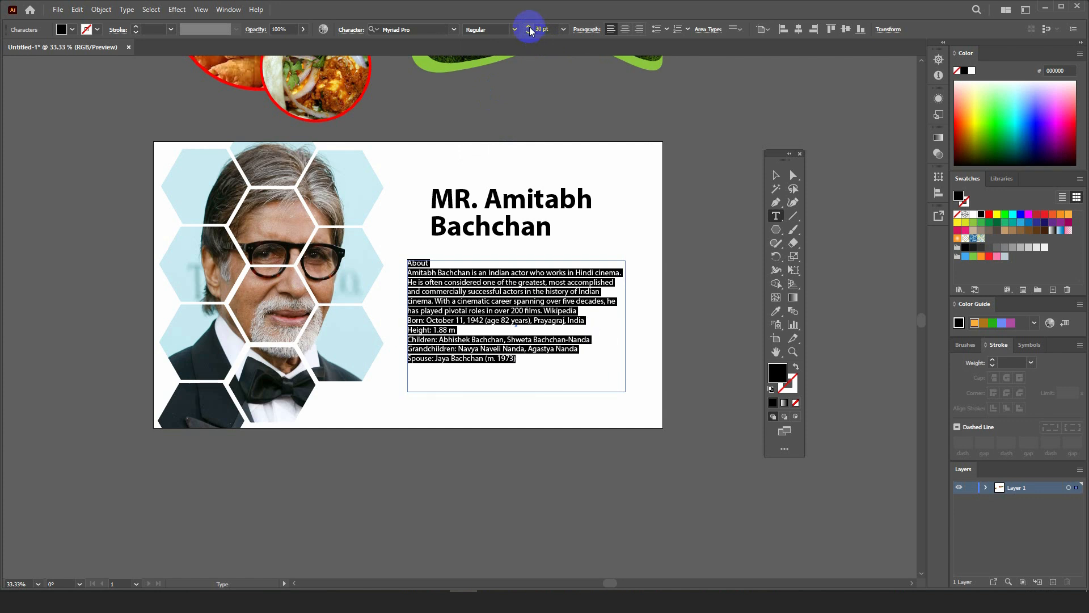
pyautogui.click(528, 28)
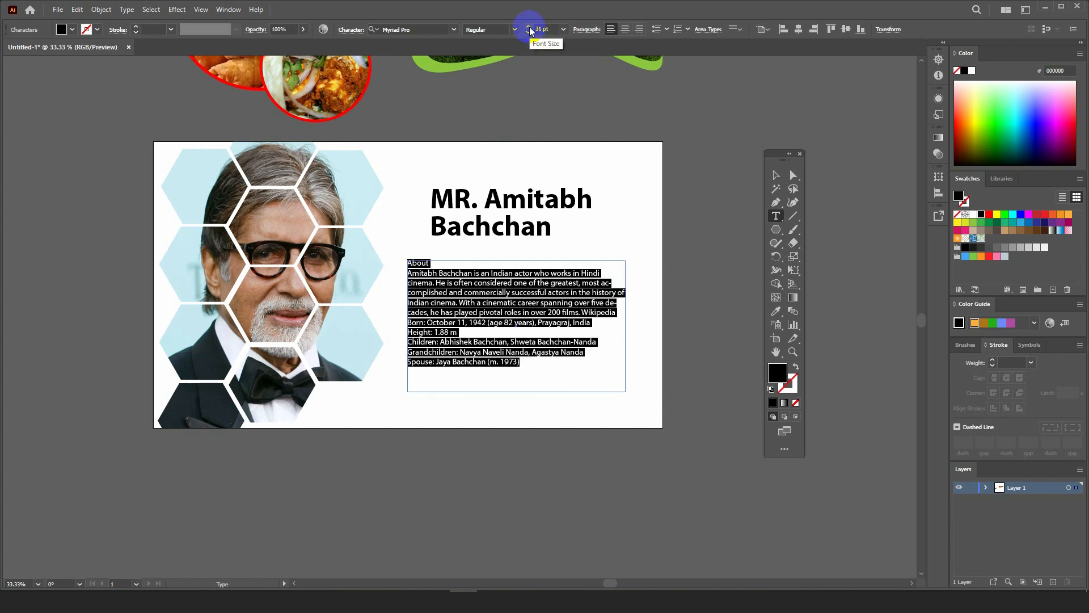
pyautogui.click(586, 29)
pyautogui.click(534, 49)
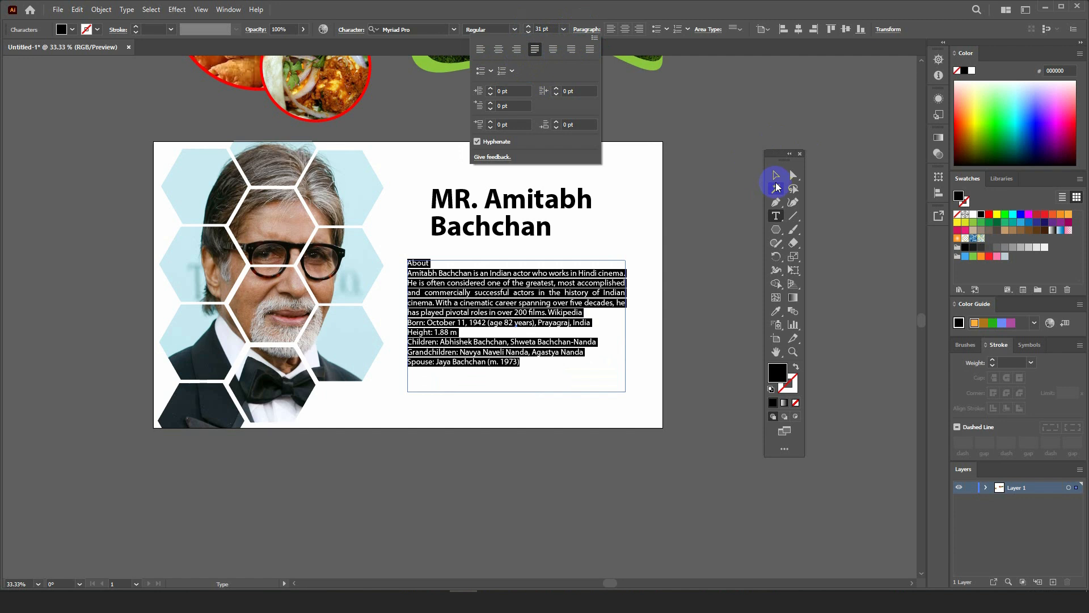
pyautogui.click(776, 176)
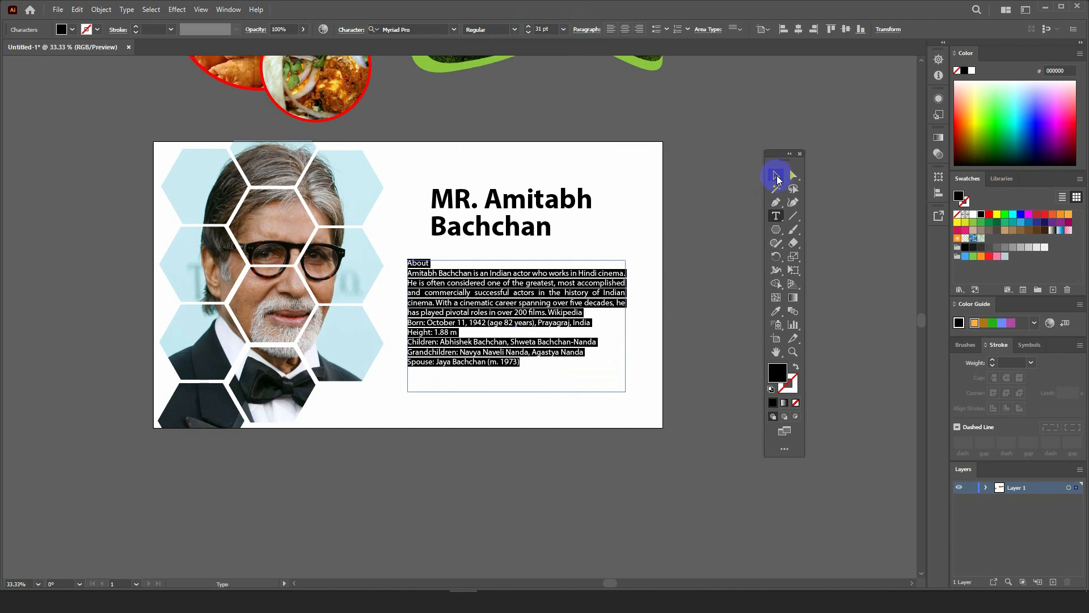
pyautogui.click(669, 344)
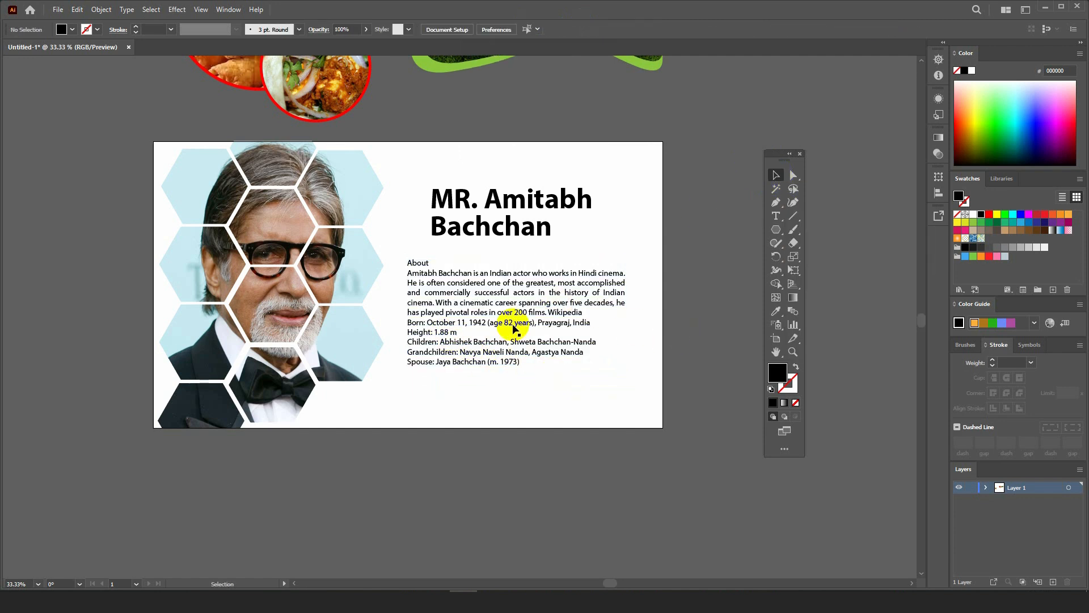
# - Format the word "About" at the start of the biography at 40 pt in Bold
pyautogui.click(419, 262)
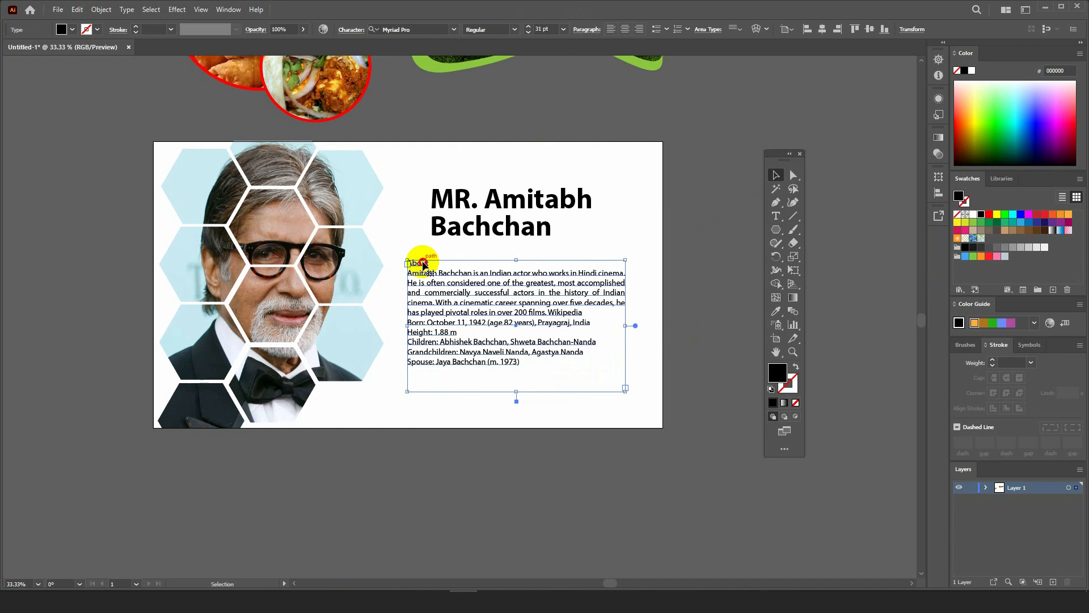
pyautogui.doubleClick(423, 264)
pyautogui.doubleClick(420, 263)
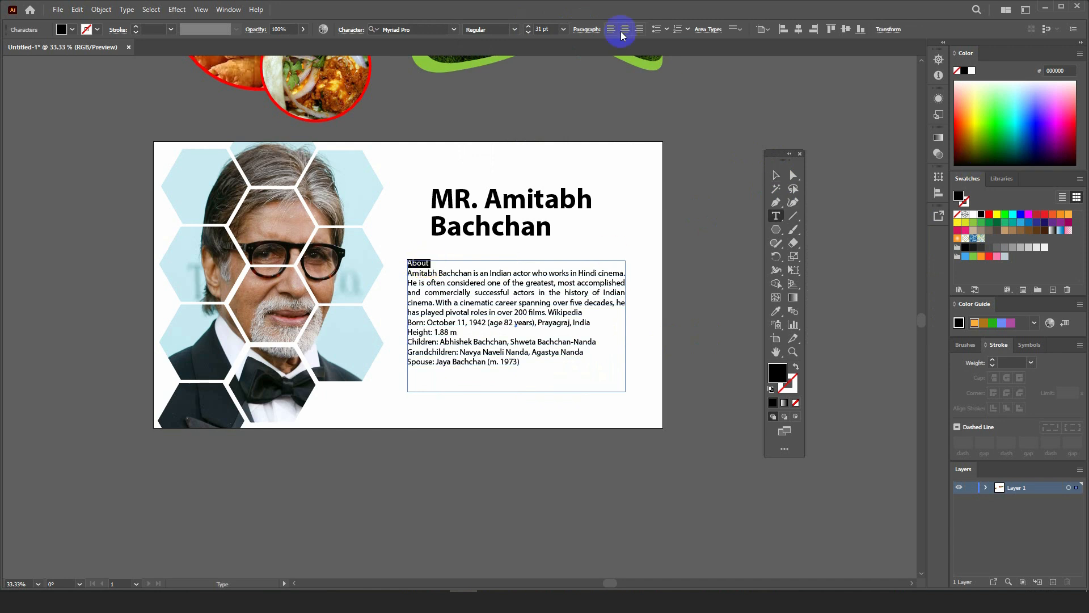
pyautogui.click(528, 27)
pyautogui.click(528, 27)
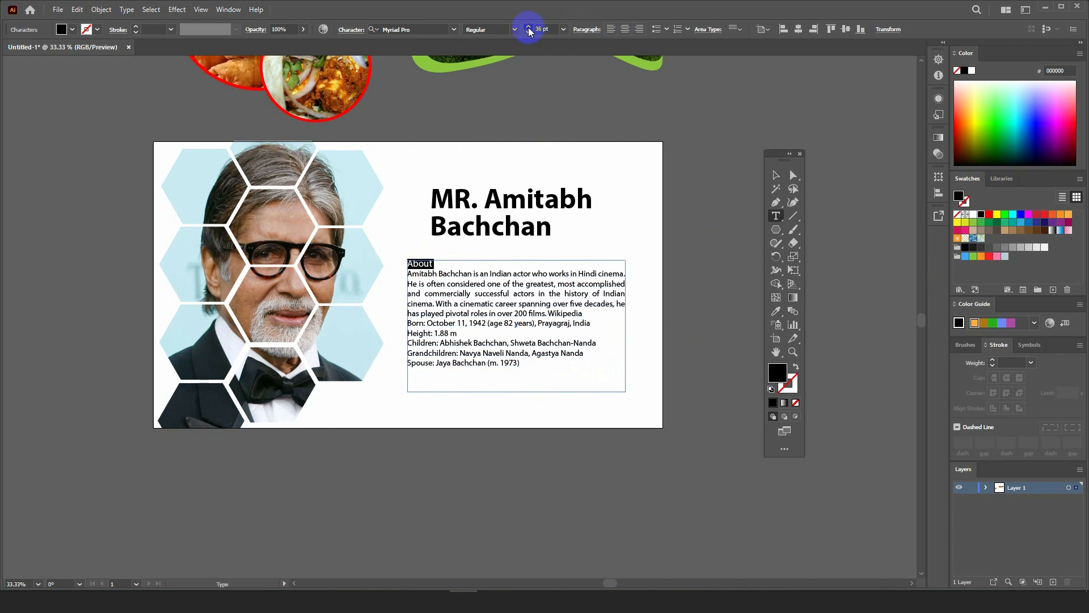
pyautogui.click(528, 27)
pyautogui.click(528, 27)
pyautogui.click(514, 28)
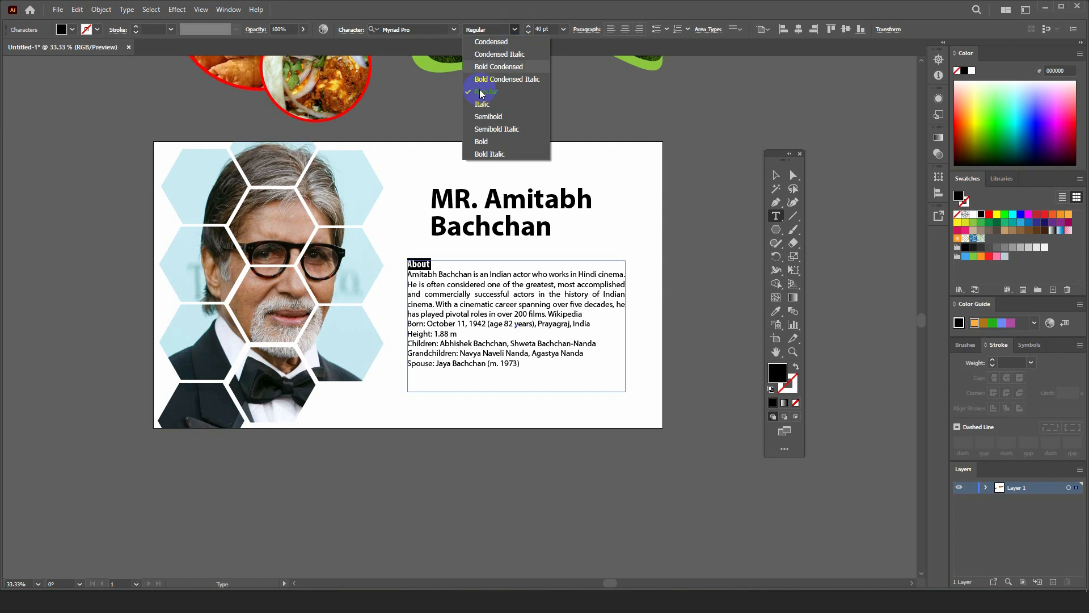
pyautogui.click(491, 143)
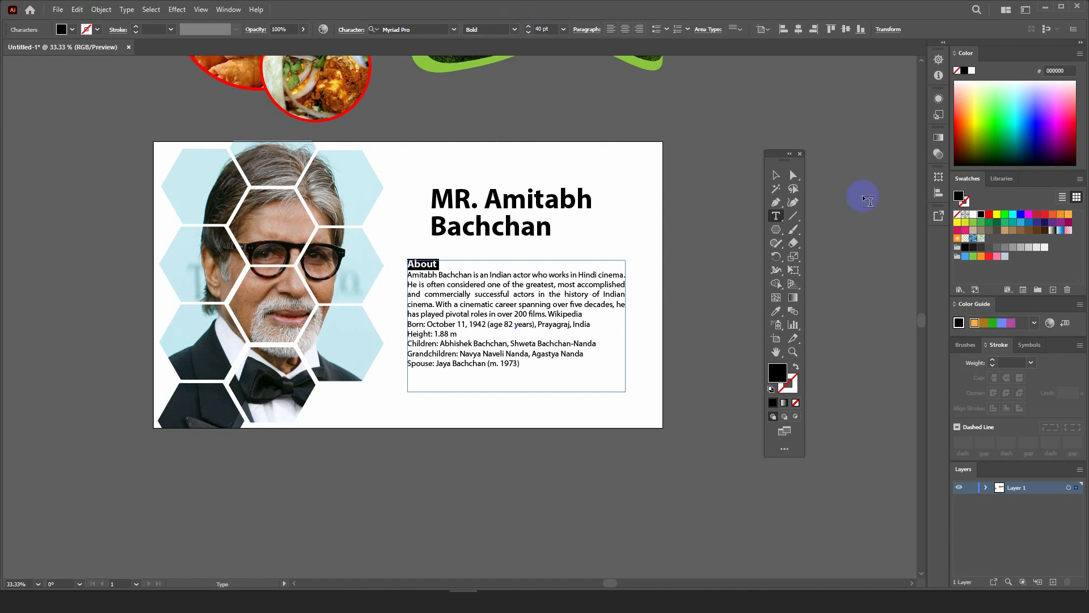
# - Align the name heading with the biography's left edge, bring it closer to the text, and reposition both blocks together beside the portrait
pyautogui.click(772, 177)
pyautogui.click(678, 273)
pyautogui.moveTo(523, 223); pyautogui.dragTo(501, 243)
pyautogui.moveTo(434, 275); pyautogui.dragTo(444, 275)
pyautogui.keyDown('shift'); pyautogui.click(489, 211); pyautogui.keyUp('shift')
pyautogui.click(498, 157)
pyautogui.moveTo(490, 205); pyautogui.dragTo(480, 218)
pyautogui.scroll(1, 498, 187)
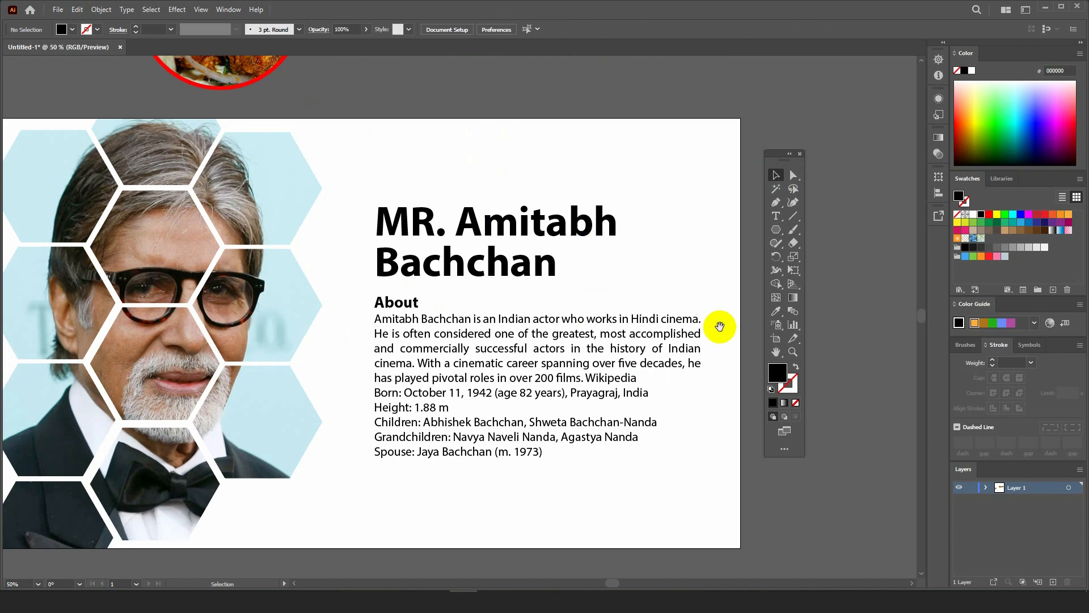
pyautogui.moveTo(687, 294); pyautogui.dragTo(753, 263)
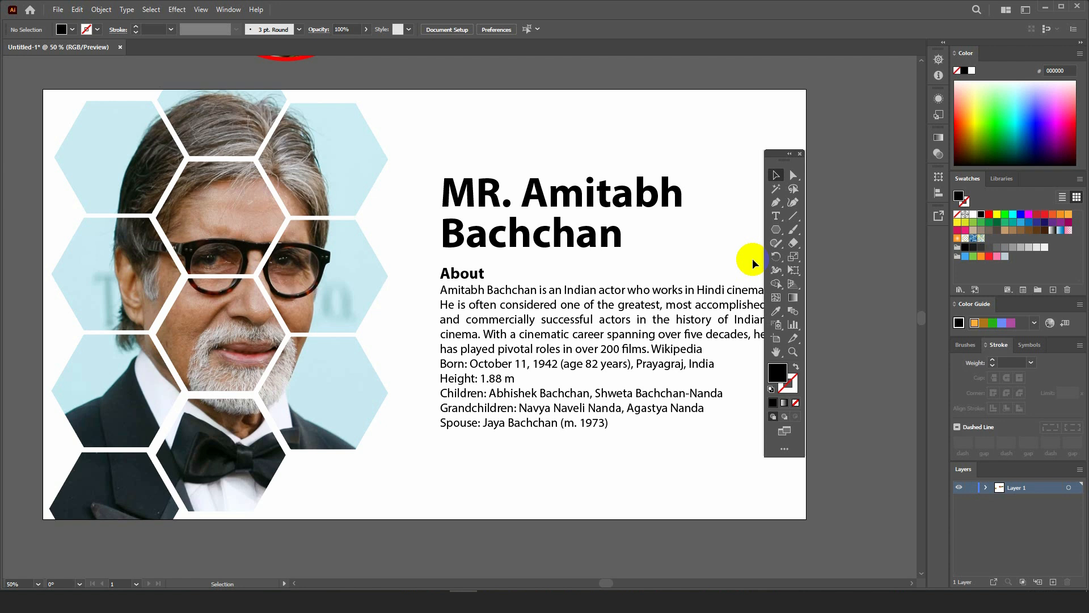
# - Move the complete profile layout, hexagon portrait and text included, off the artboard onto the empty canvas below it
pyautogui.scroll(-3, 617, 229)
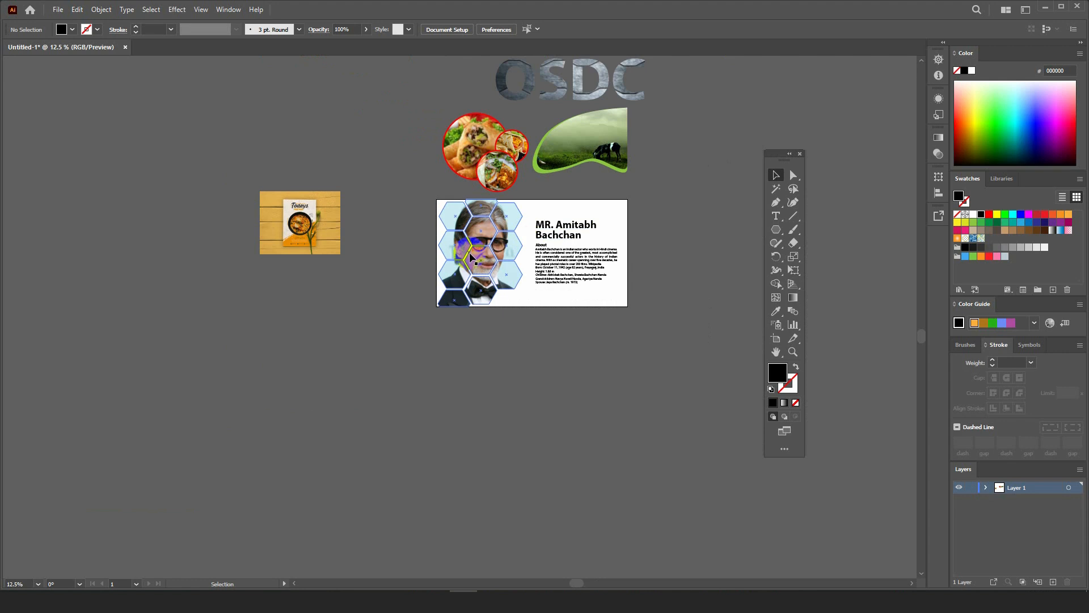
pyautogui.moveTo(415, 204); pyautogui.dragTo(698, 380)
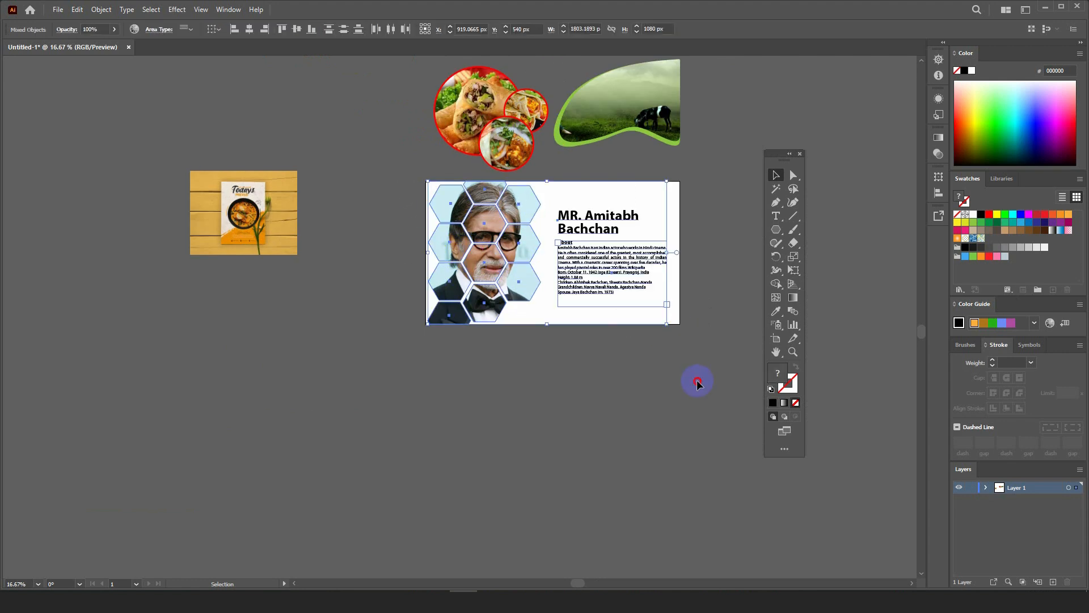
pyautogui.click(698, 381)
pyautogui.moveTo(383, 176); pyautogui.dragTo(685, 317)
pyautogui.moveTo(589, 226); pyautogui.dragTo(613, 454)
pyautogui.click(651, 308)
# - Draw a black circle about 725 px in diameter in the left half of the empty artboard
pyautogui.scroll(2, 580, 216)
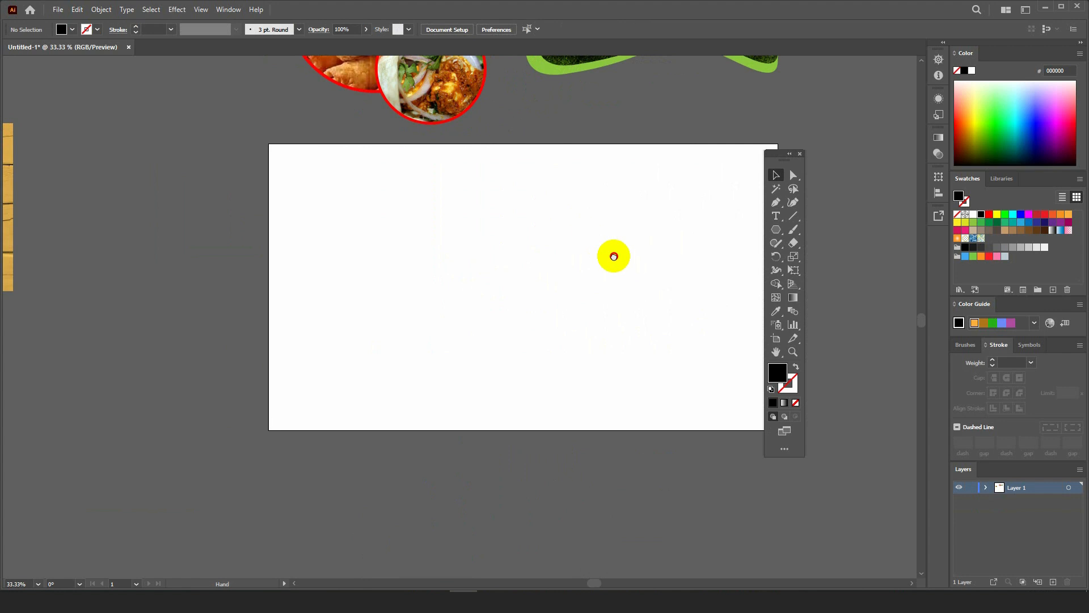
pyautogui.moveTo(613, 253); pyautogui.dragTo(568, 297)
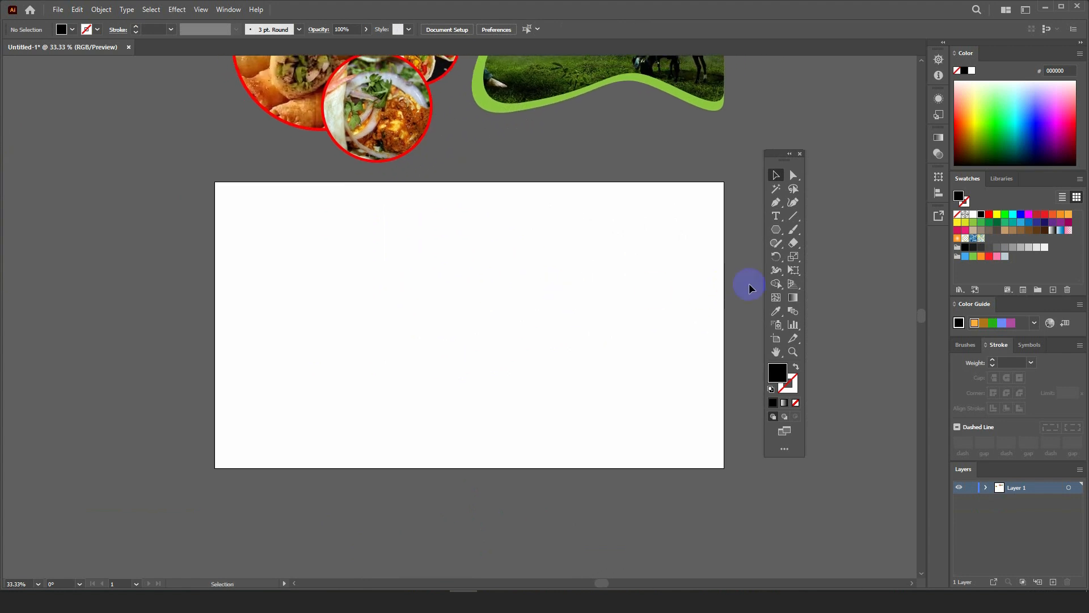
pyautogui.moveTo(779, 229); pyautogui.dragTo(811, 258)
pyautogui.moveTo(279, 229)
pyautogui.mouseDown()
pyautogui.moveTo(420, 328)
pyautogui.moveTo(458, 370)
pyautogui.moveTo(474, 422)
pyautogui.mouseUp()
pyautogui.click(779, 175)
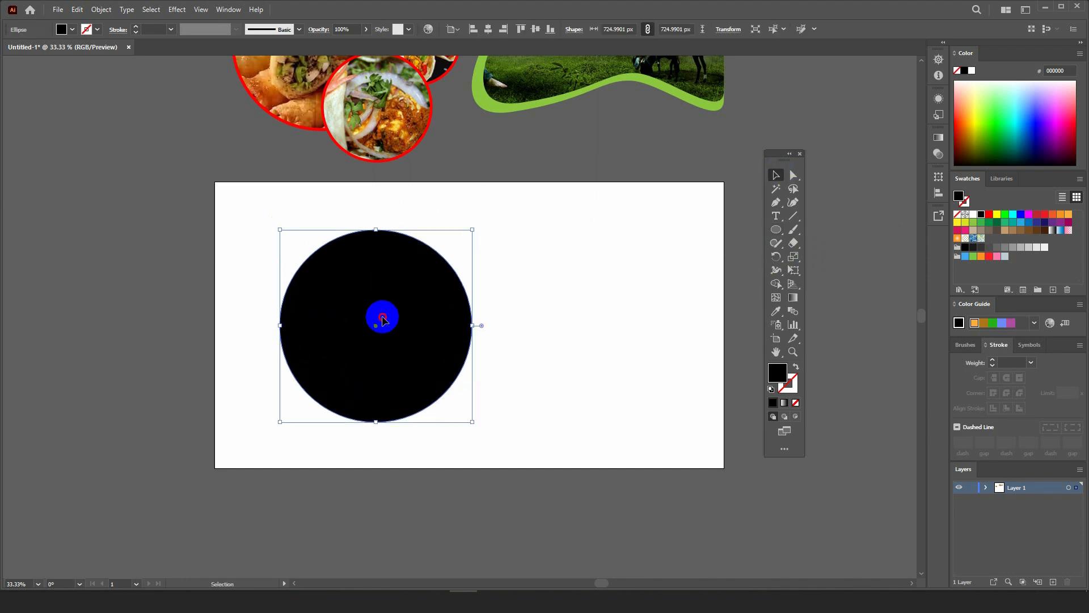
# - Duplicate the circle, scale the copy to about 403 px, and overlap it on the large circle's right edge
pyautogui.moveTo(381, 316); pyautogui.dragTo(532, 354)
pyautogui.moveTo(549, 242); pyautogui.dragTo(503, 268)
pyautogui.moveTo(484, 323); pyautogui.dragTo(448, 282)
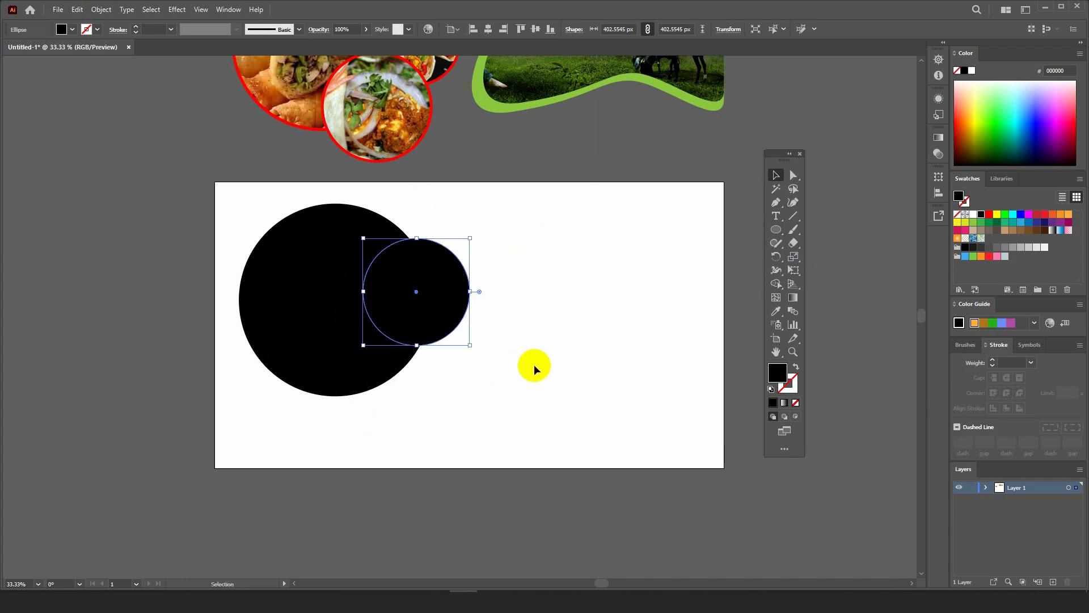
pyautogui.click(529, 365)
# - Switch to the browser's food flyer image results and examine the GEC Designs "Fresh Food" flyer's overlapping photo shapes
pyautogui.moveTo(625, 600)
pyautogui.click(564, 545)
pyautogui.click(242, 4)
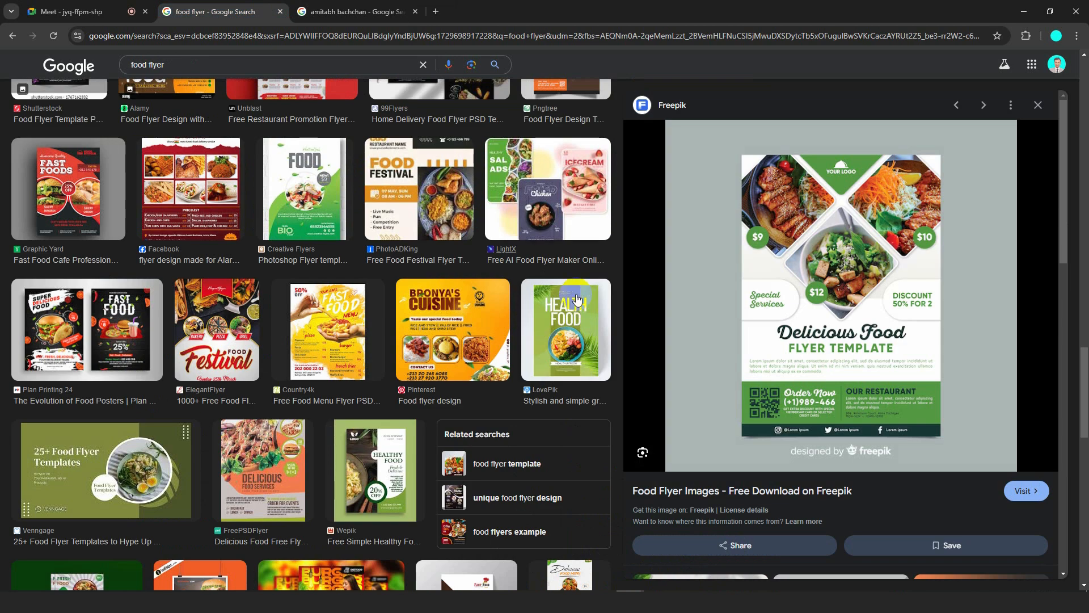
pyautogui.scroll(-1, 566, 307)
pyautogui.scroll(10, 565, 298)
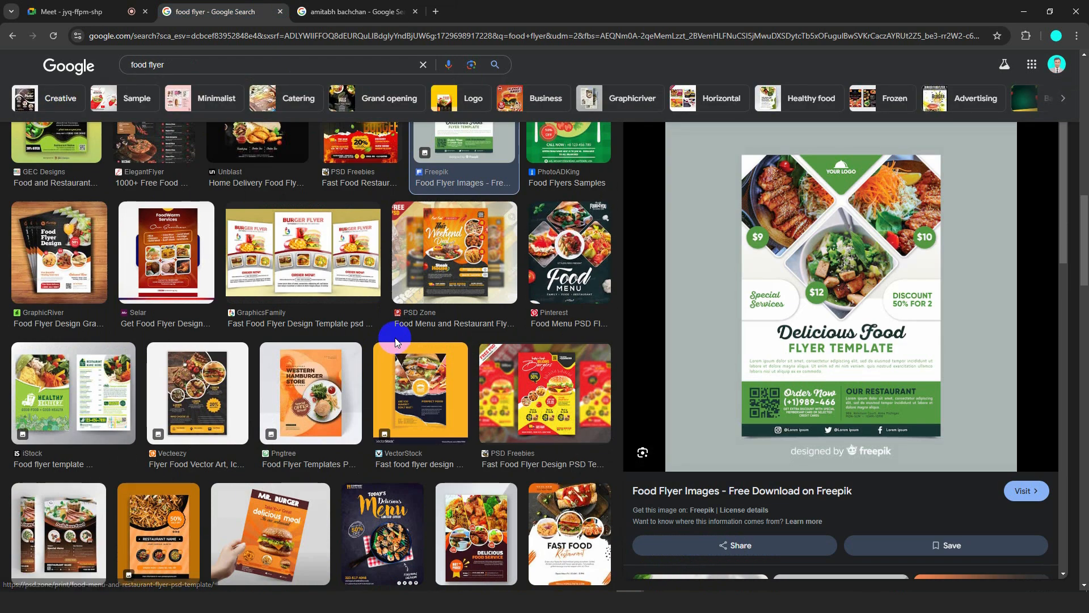
pyautogui.scroll(7, 395, 338)
pyautogui.scroll(5, 395, 342)
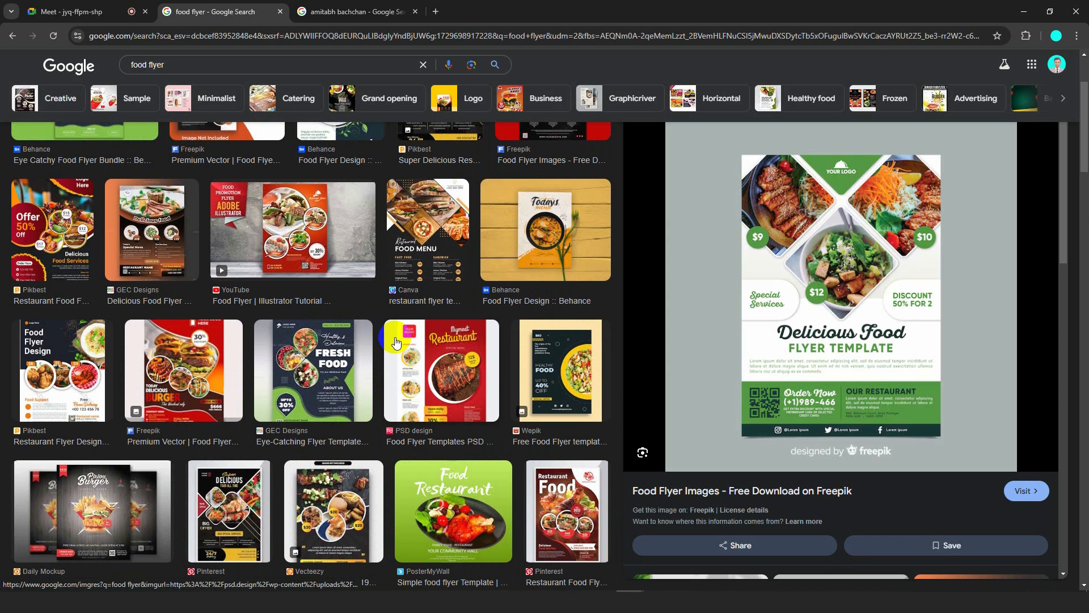
pyautogui.scroll(3, 395, 338)
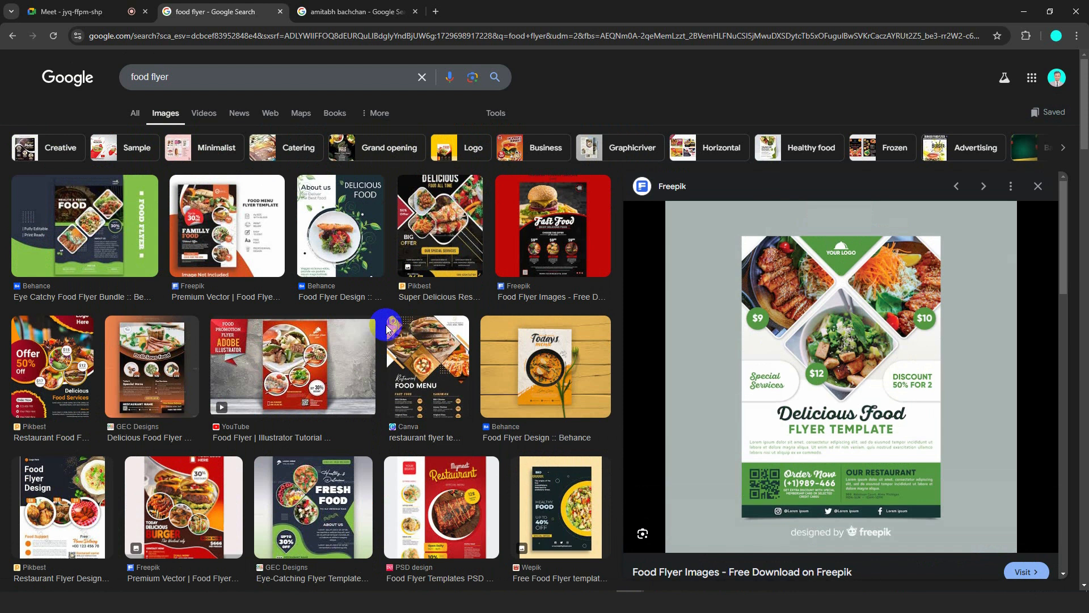
pyautogui.scroll(-4, 383, 325)
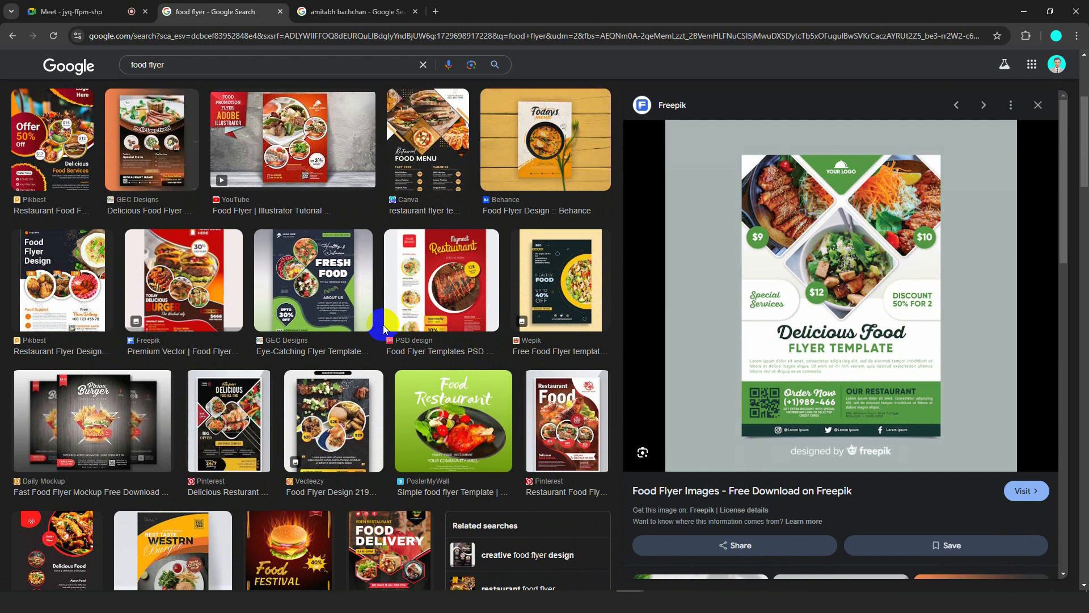
pyautogui.scroll(-1, 243, 308)
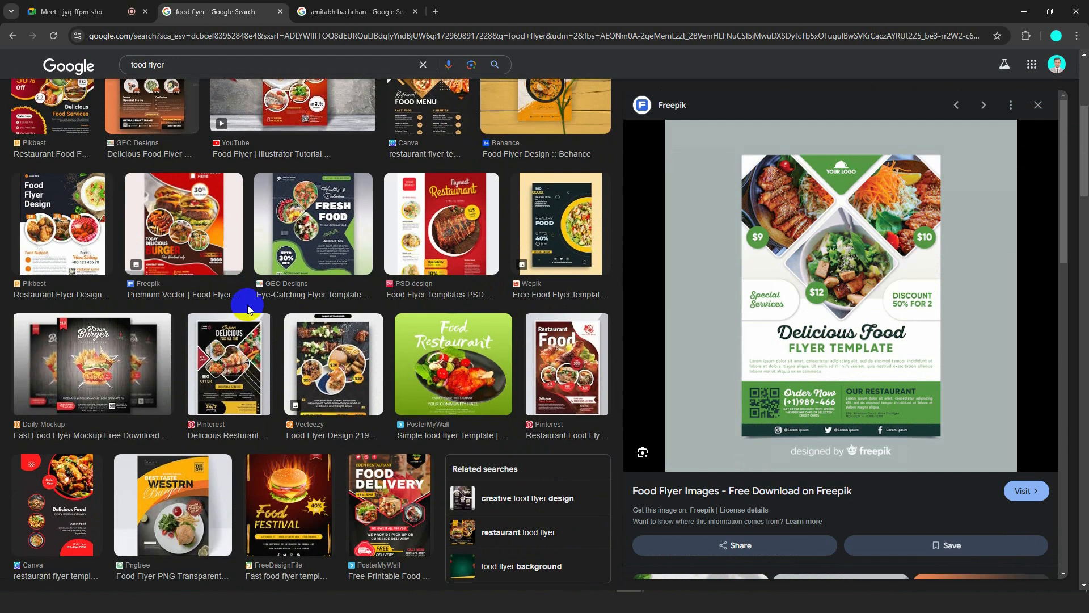
pyautogui.click(308, 249)
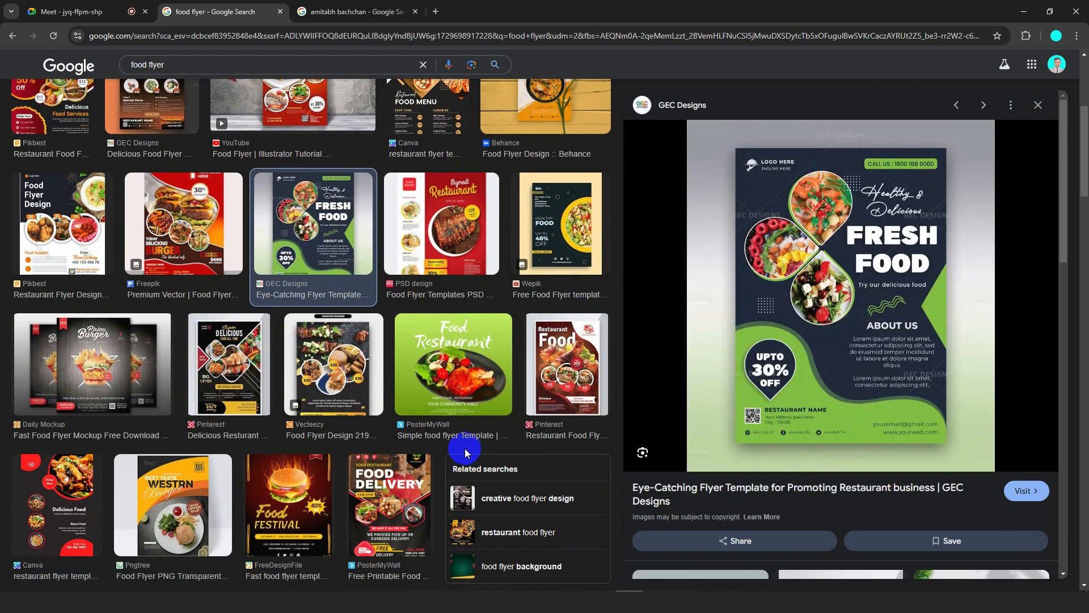
# - Switch back to Illustrator, move the small circle over the large one's lower-right edge, and fill it purple
pyautogui.click(457, 590)
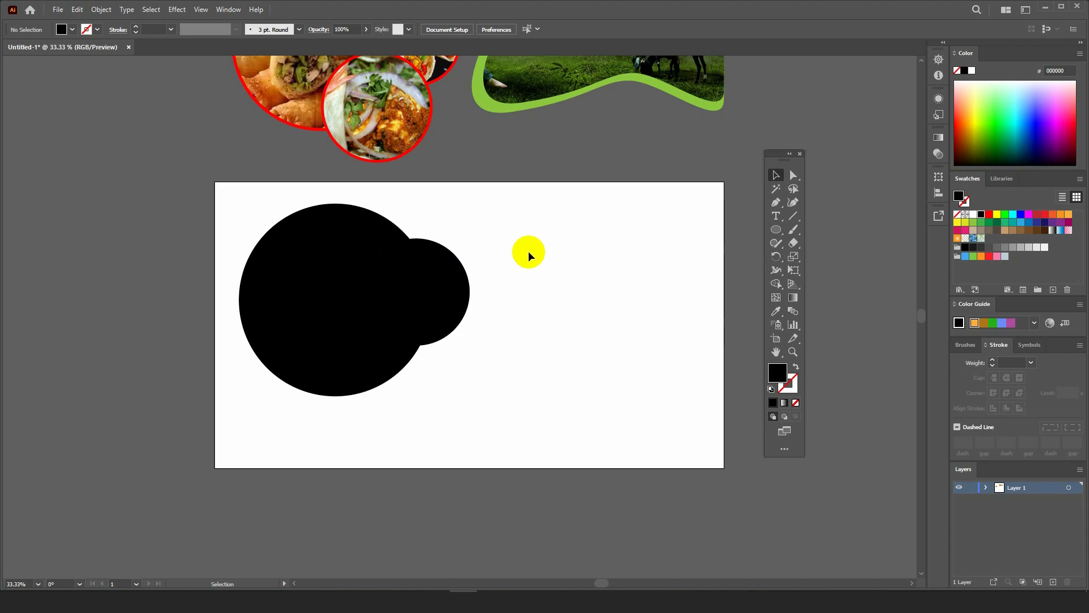
pyautogui.moveTo(451, 305); pyautogui.dragTo(442, 366)
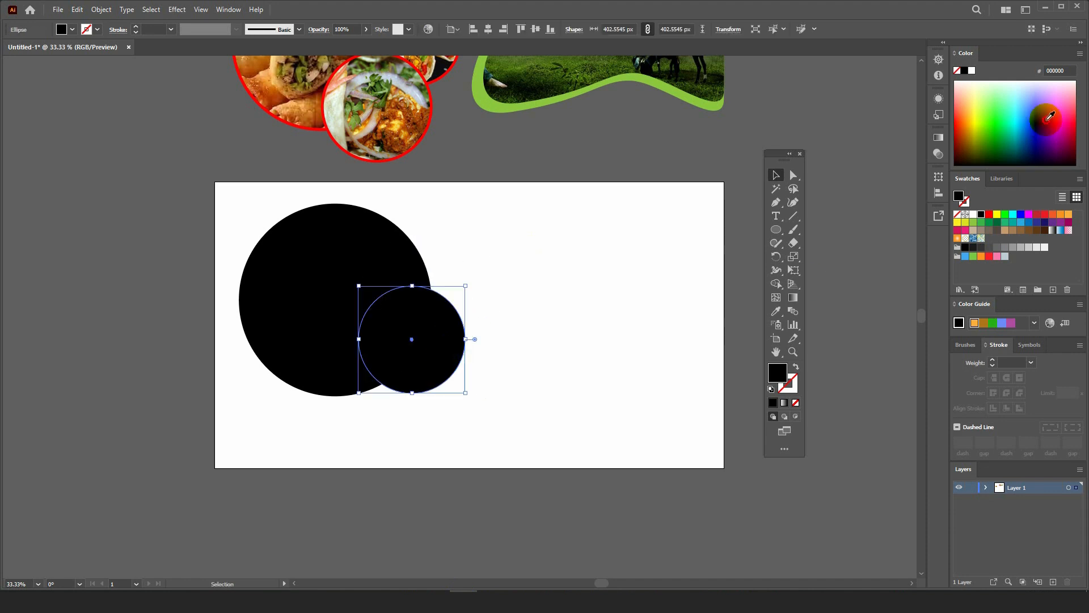
pyautogui.click(1047, 120)
pyautogui.click(505, 289)
pyautogui.moveTo(461, 327); pyautogui.dragTo(455, 323)
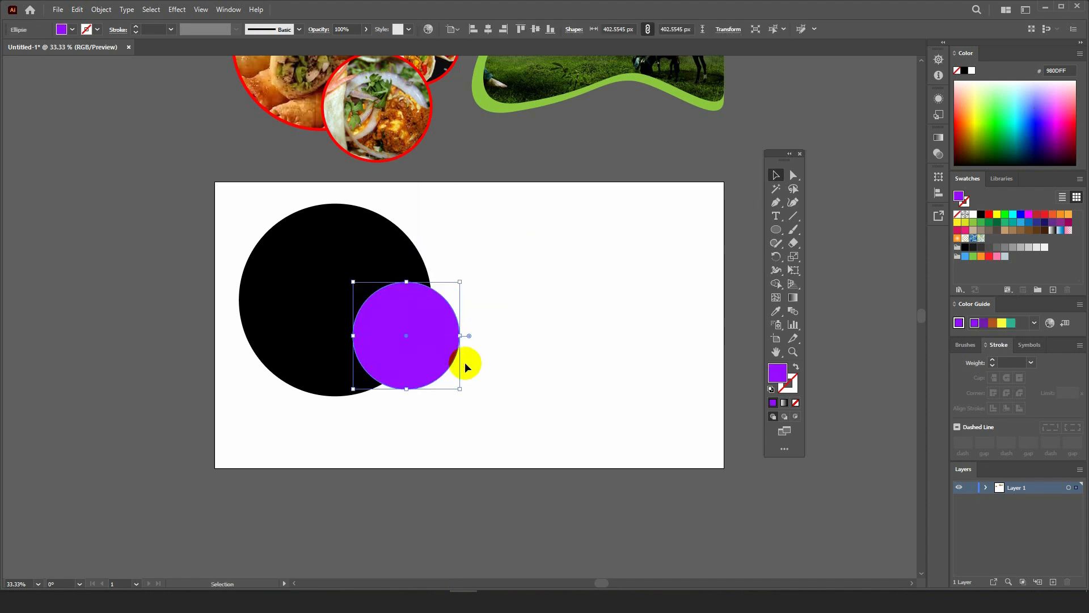
# - Enlarge the purple circle to about 492 px and reposition it over the black circle's lower-right edge
pyautogui.moveTo(461, 388); pyautogui.dragTo(485, 414)
pyautogui.moveTo(452, 346); pyautogui.dragTo(443, 339)
pyautogui.press('a')
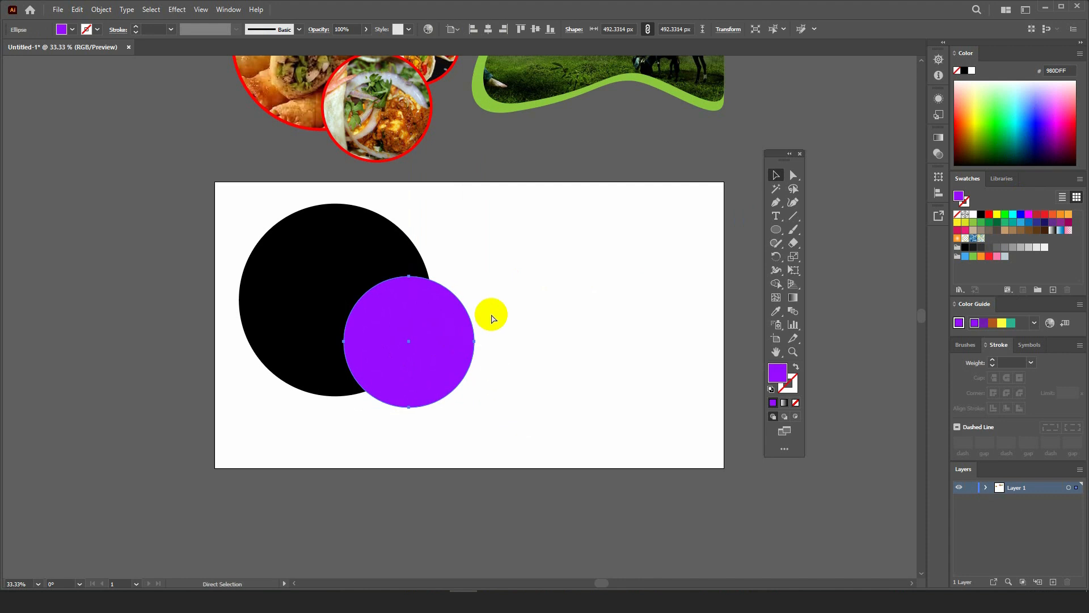
pyautogui.press('v')
# - Trim the two overlapping circles with the Pathfinder Trim operation and ungroup the resulting shapes
pyautogui.moveTo(528, 409); pyautogui.dragTo(267, 239)
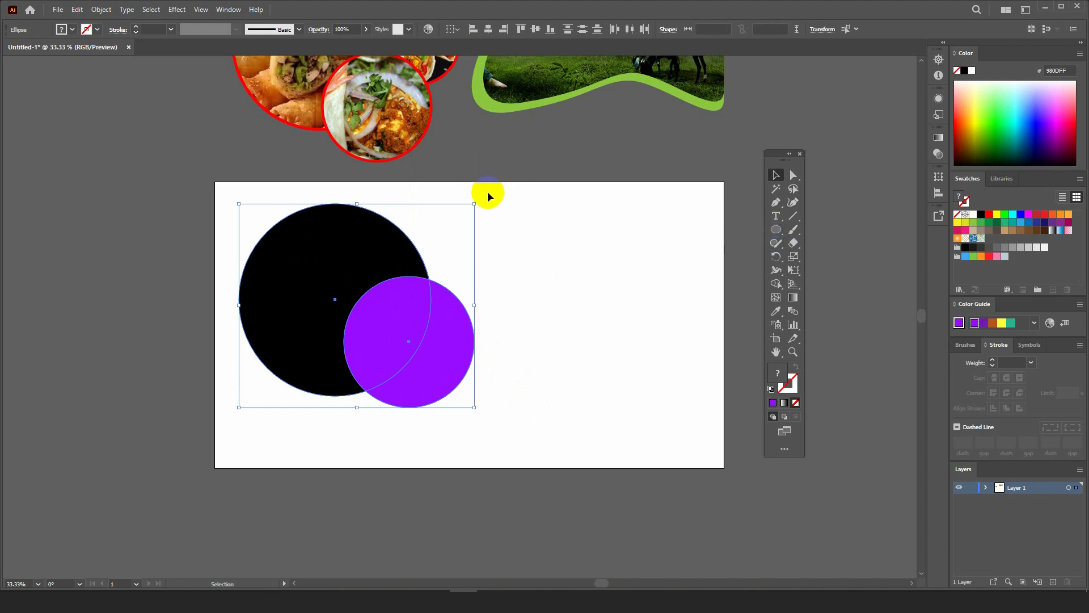
pyautogui.moveTo(555, 377); pyautogui.dragTo(231, 243)
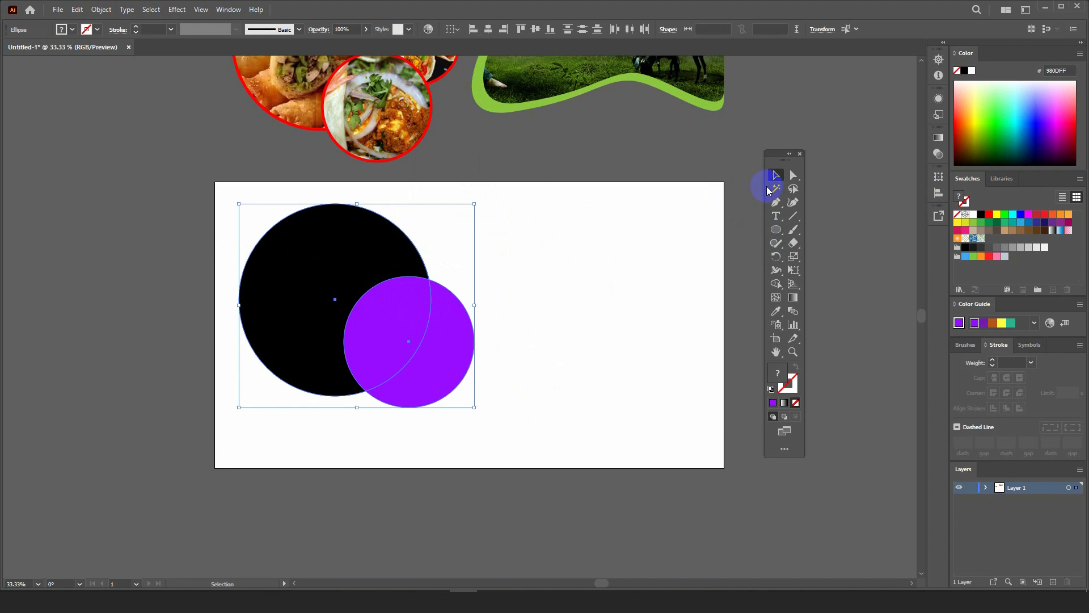
pyautogui.hotkey('shift', 'ctrl', 'F9')
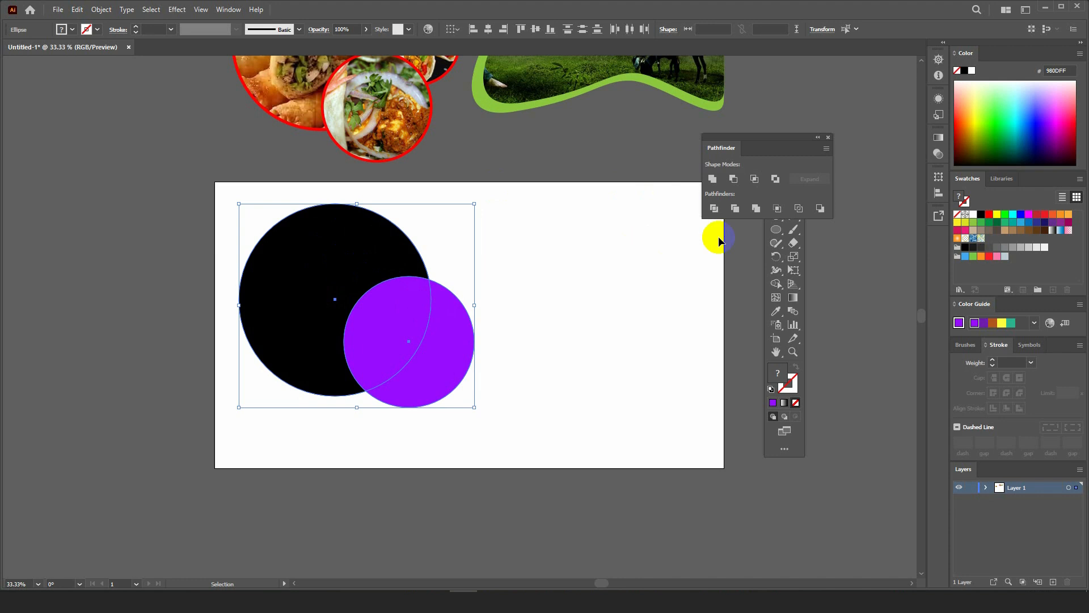
pyautogui.click(742, 211)
pyautogui.rightClick(367, 211)
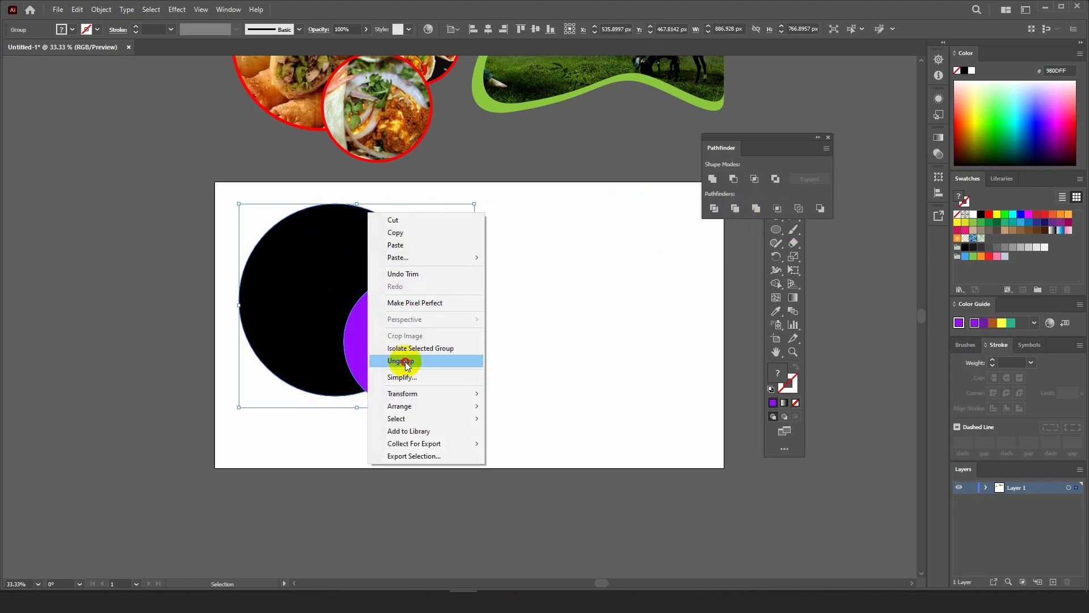
pyautogui.click(406, 362)
# - Scale the purple circle down slightly about its centre, leaving a narrow white gap between it and the trimmed black shape
pyautogui.click(418, 339)
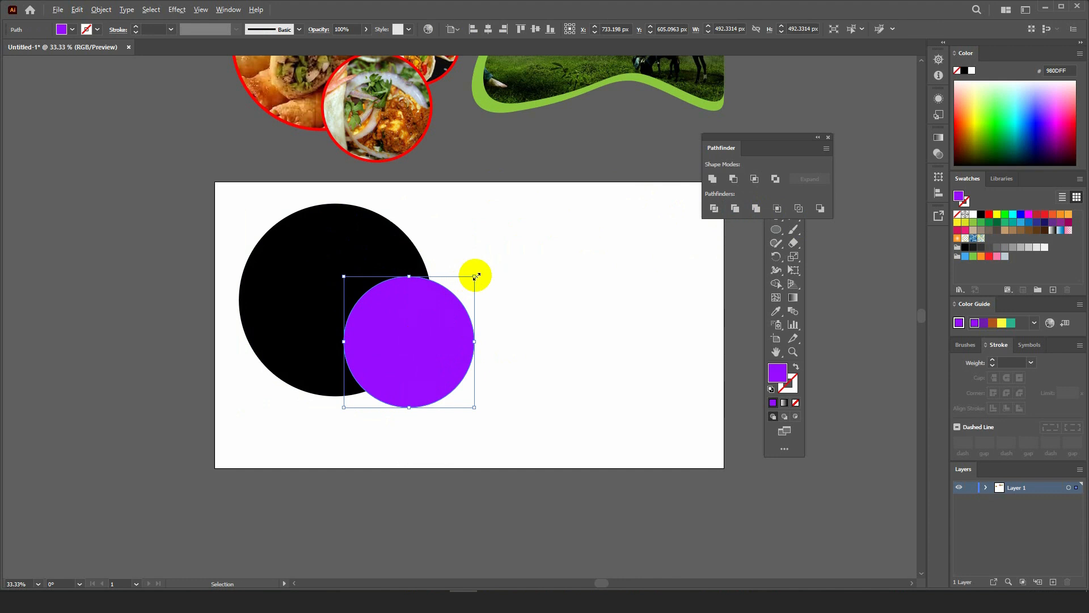
pyautogui.moveTo(475, 276)
pyautogui.mouseDown()
pyautogui.moveTo(462, 275)
pyautogui.moveTo(478, 281)
pyautogui.mouseUp()
pyautogui.click(502, 353)
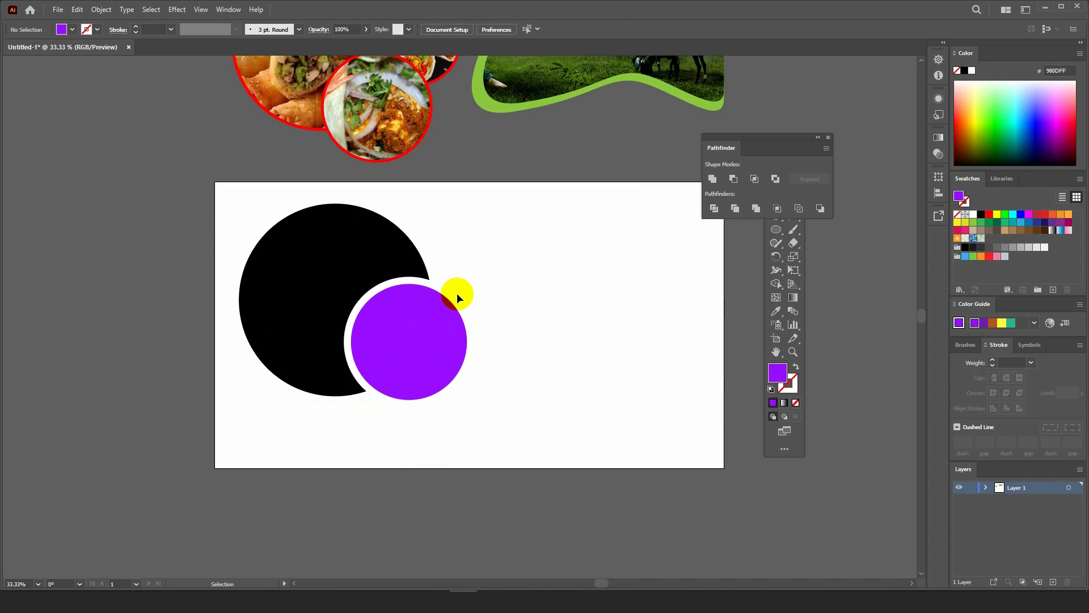
pyautogui.click(330, 247)
pyautogui.click(450, 327)
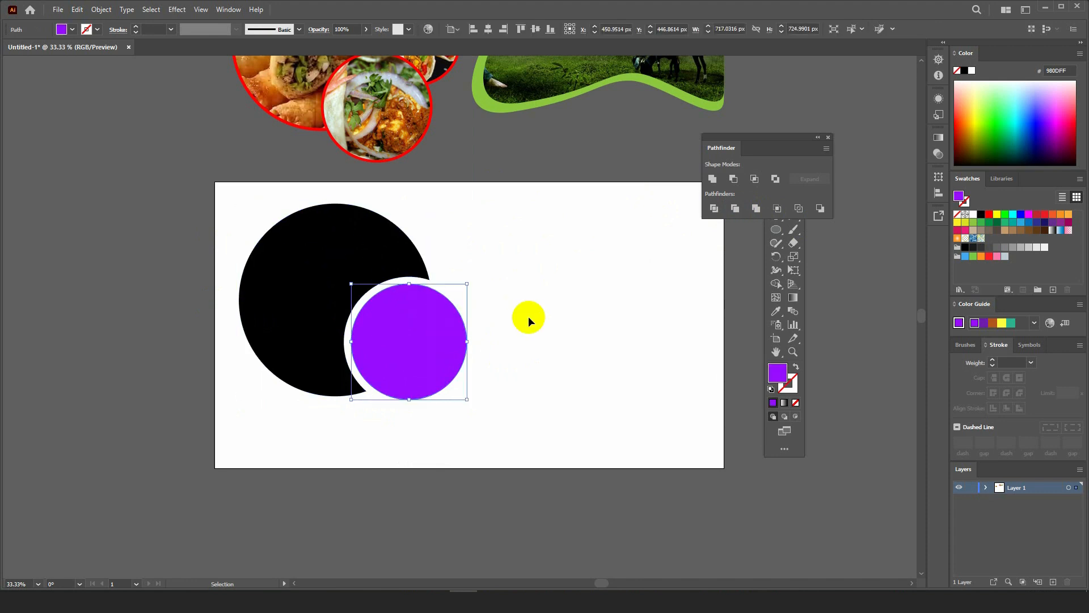
pyautogui.click(530, 309)
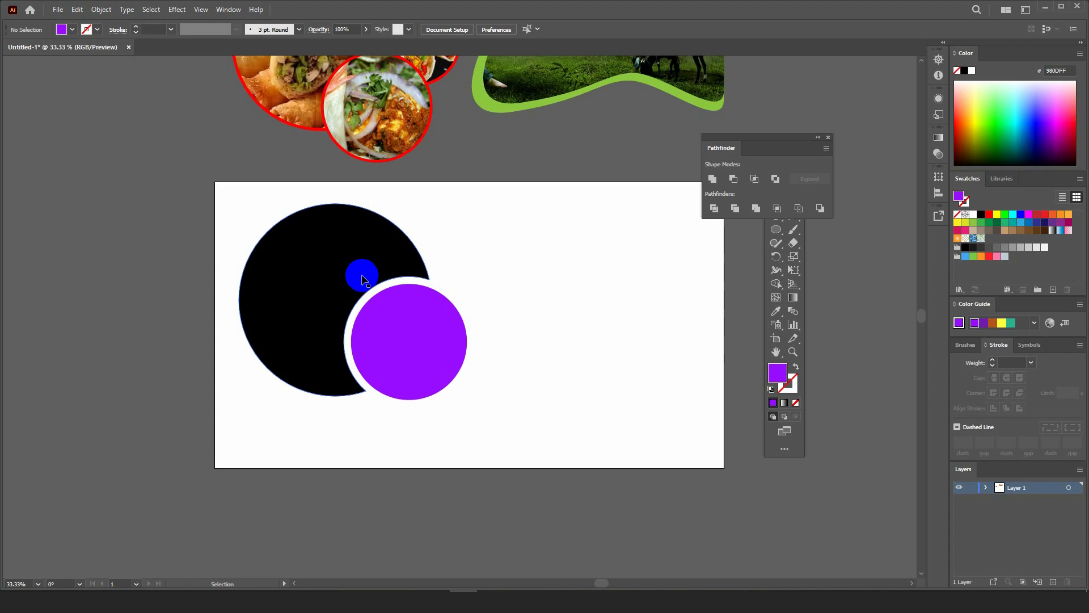
# - Rotate both shapes together until the purple circle sits above the black one, and scale them down to about 527 by 655 px
pyautogui.moveTo(216, 221); pyautogui.dragTo(492, 347)
pyautogui.moveTo(469, 195); pyautogui.dragTo(138, 231)
pyautogui.moveTo(437, 250); pyautogui.dragTo(366, 323)
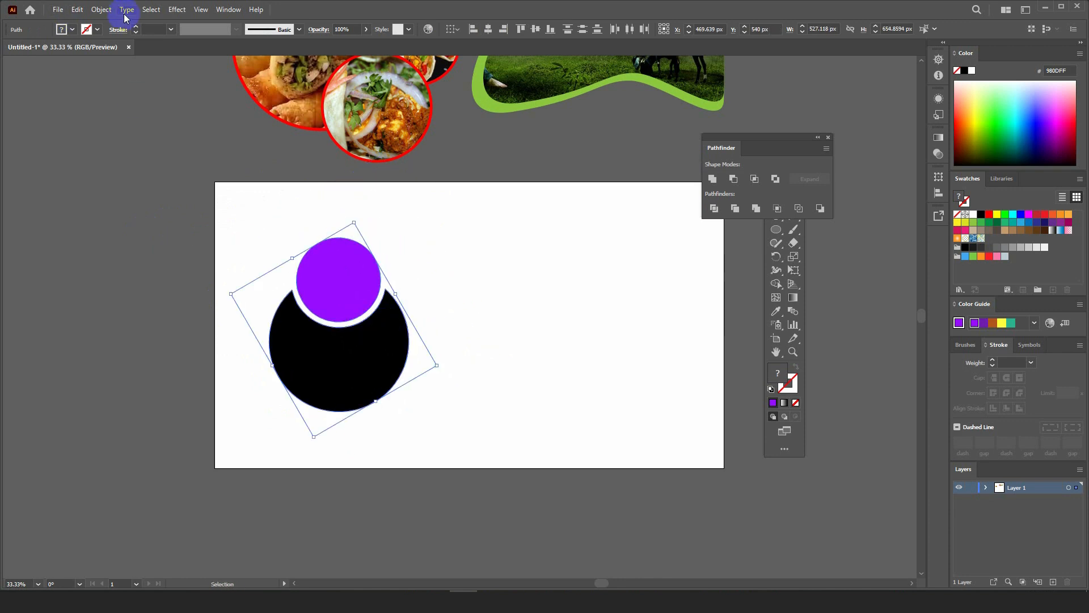
# - Combine the two separated circles into one compound path and deselect it
pyautogui.click(101, 9)
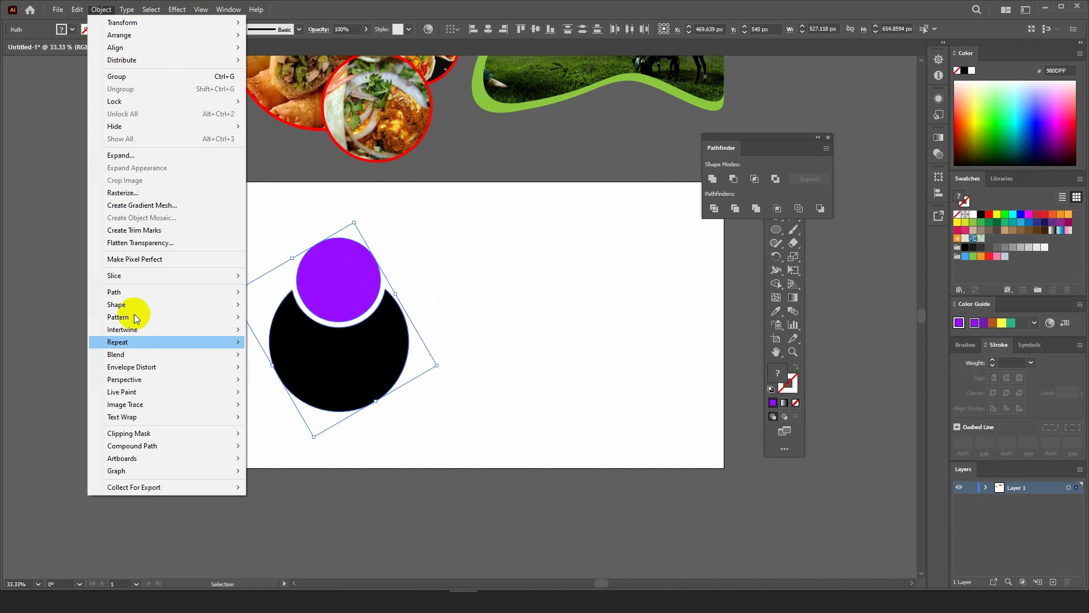
pyautogui.moveTo(161, 445)
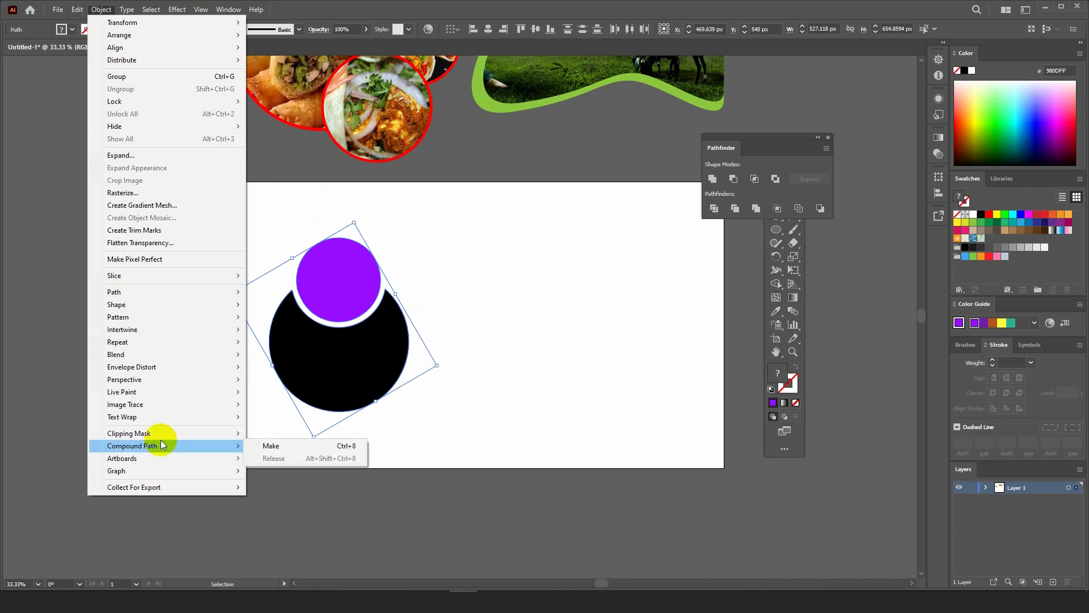
pyautogui.click(290, 445)
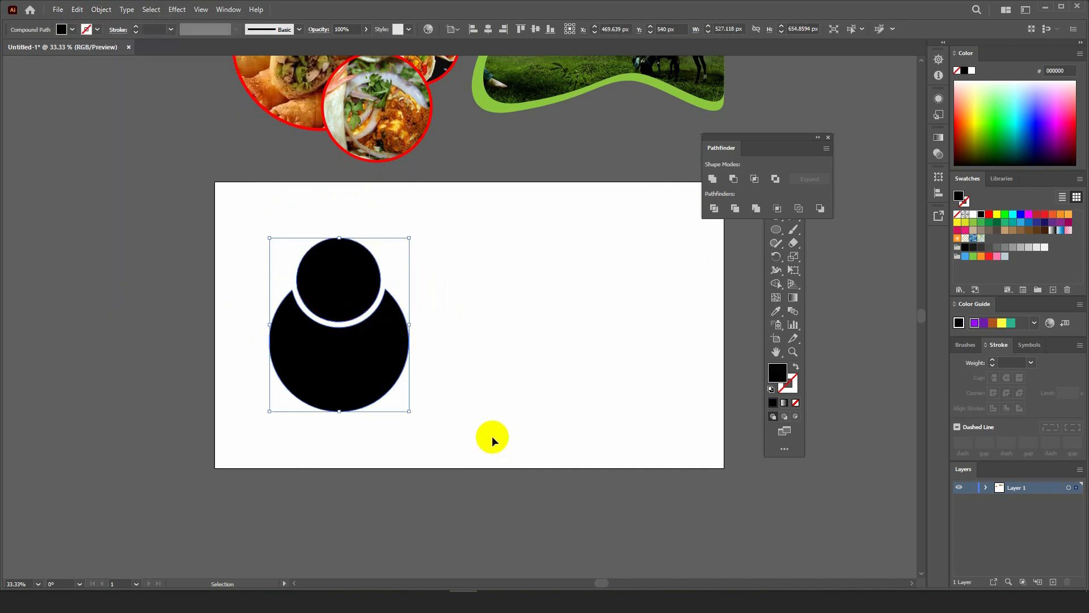
pyautogui.click(492, 436)
# - Switch to Chrome and copy the YouTube portrait in the dark suit from the amitabh bachchan image results
pyautogui.moveTo(631, 590)
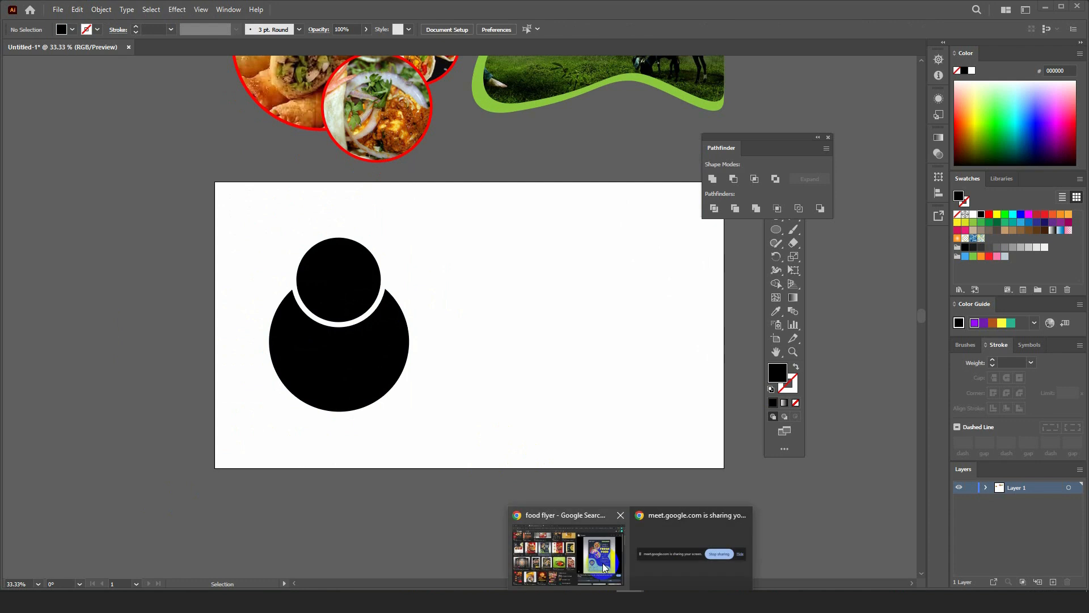
pyautogui.click(567, 544)
pyautogui.click(356, 11)
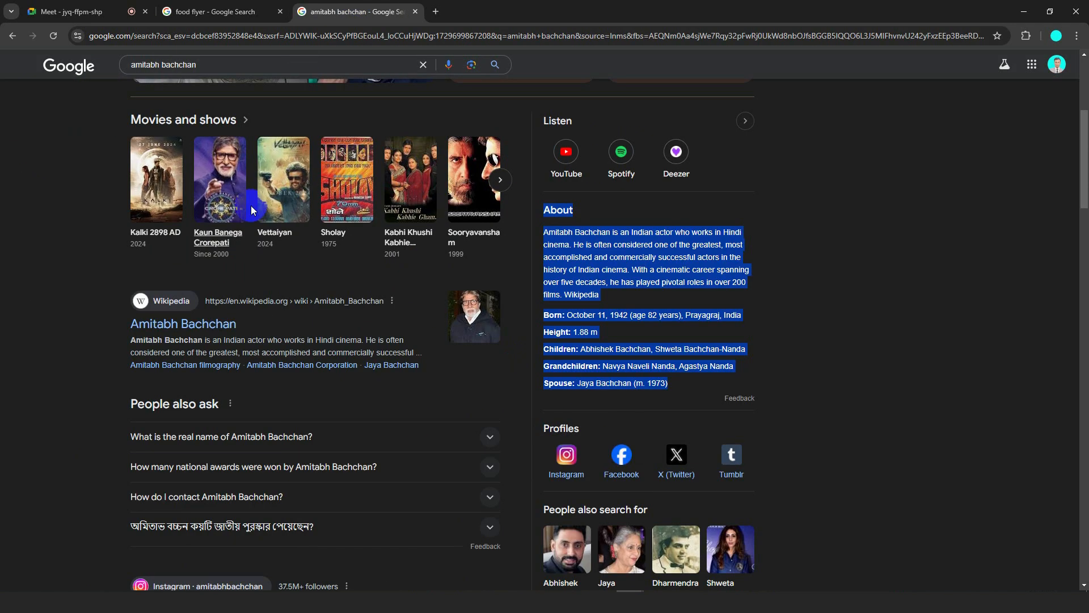
pyautogui.scroll(5, 266, 196)
pyautogui.click(165, 111)
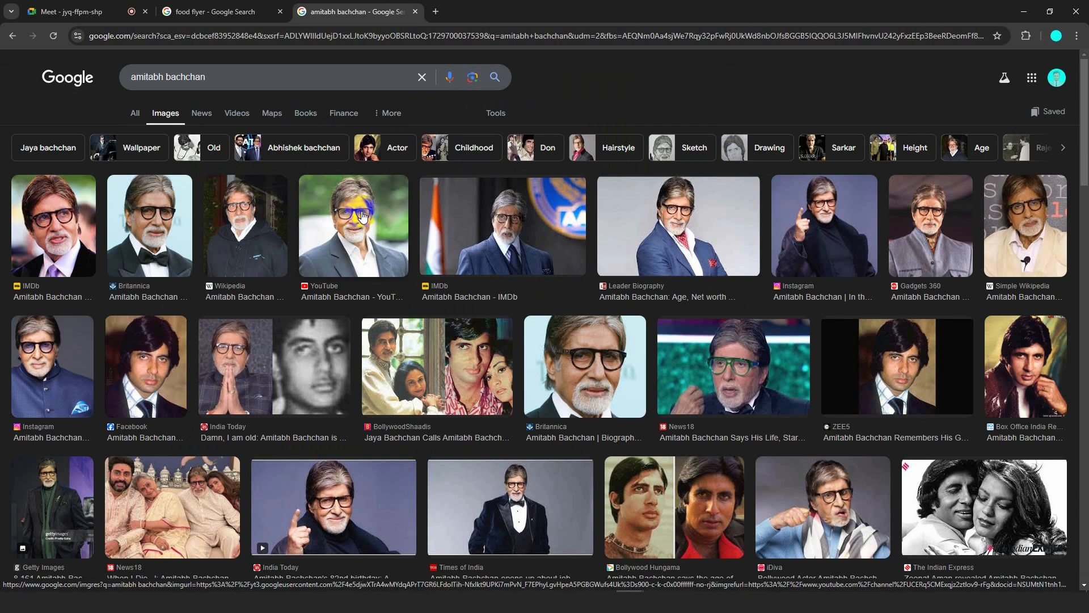
pyautogui.click(363, 215)
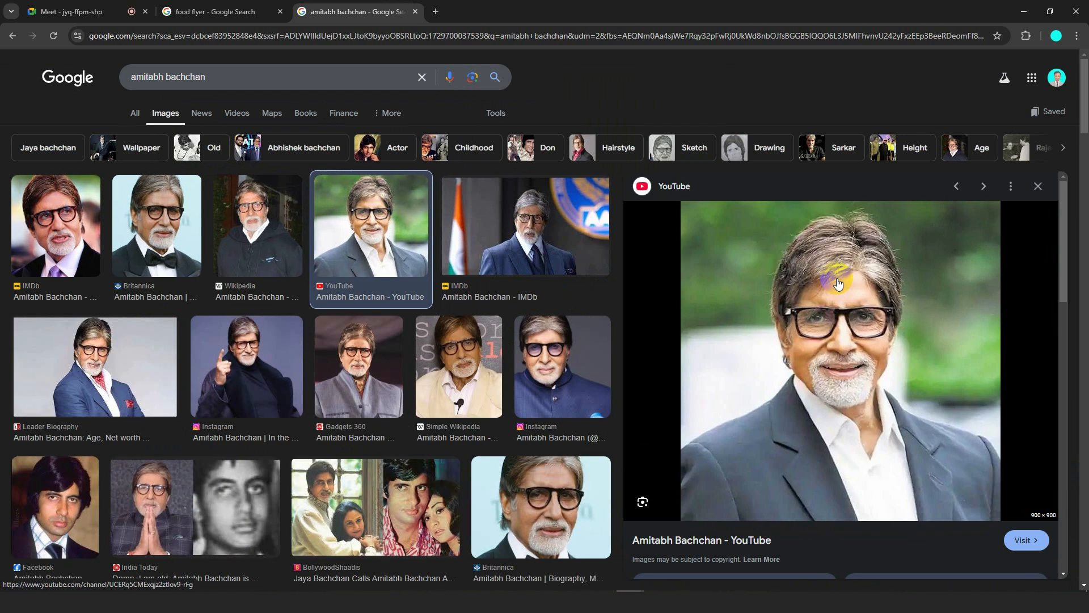
pyautogui.rightClick(838, 279)
pyautogui.click(882, 448)
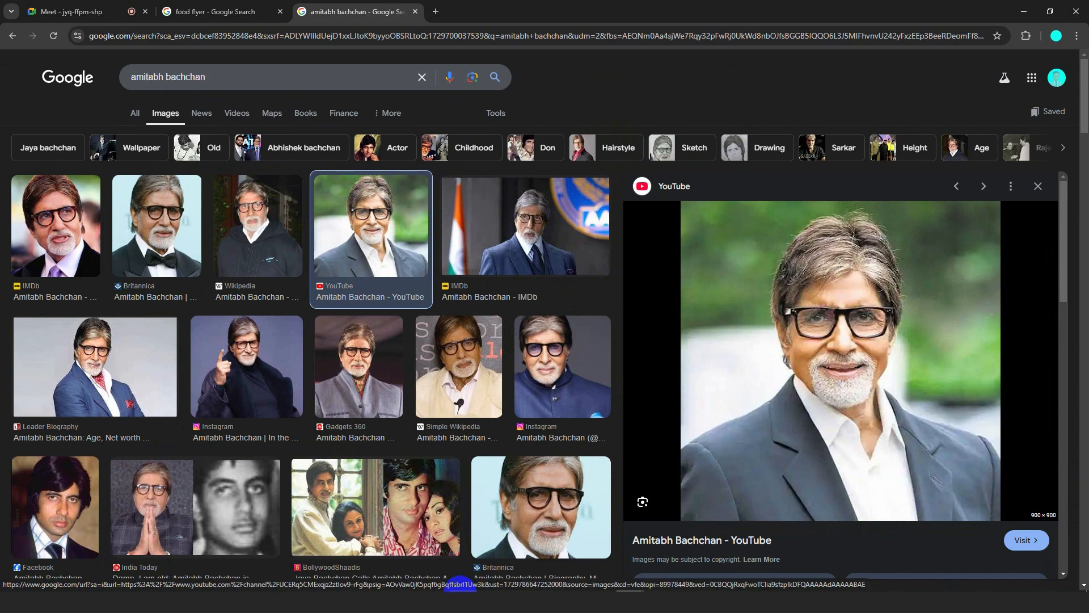
# - Switch back to Illustrator, paste the portrait over the two-circle shape and send it to the back
pyautogui.hotkey('alt', 'Tab')
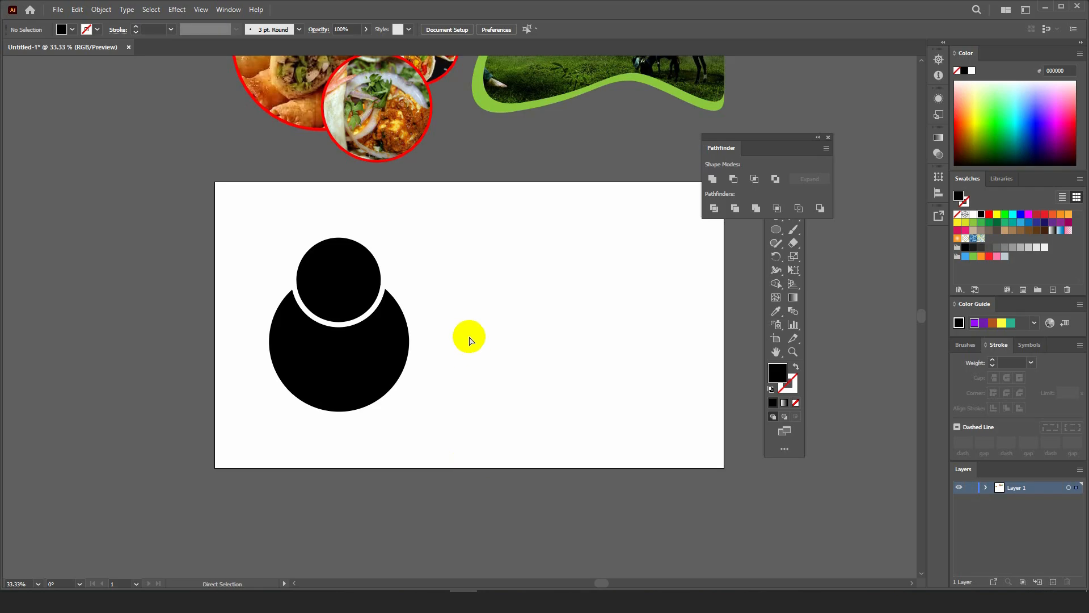
pyautogui.hotkey('ctrl', 'v')
pyautogui.moveTo(515, 332); pyautogui.dragTo(418, 334)
pyautogui.rightClick(371, 295)
pyautogui.moveTo(402, 444)
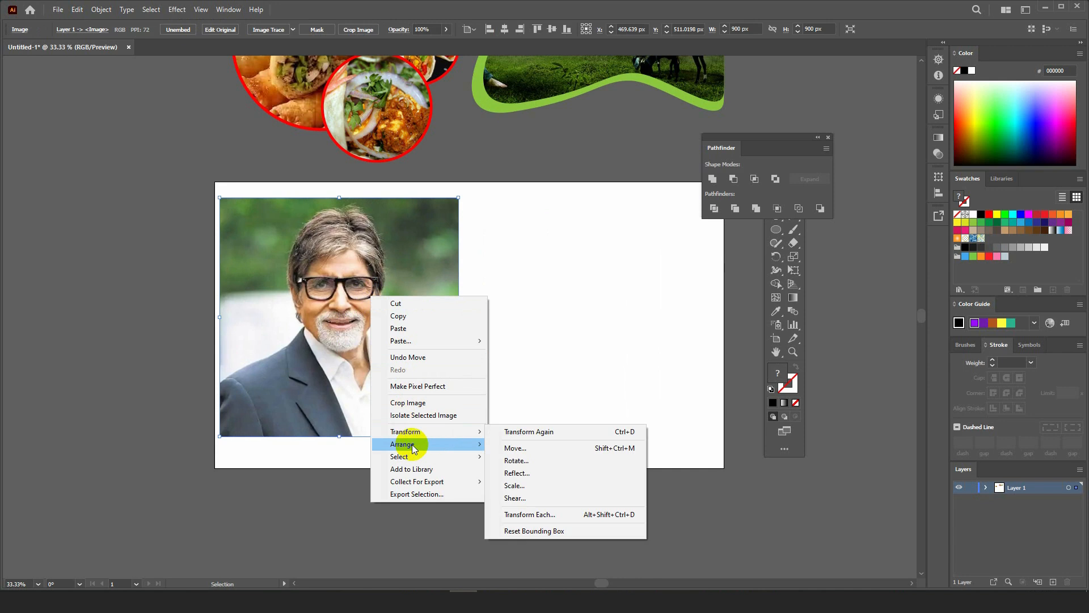
pyautogui.click(537, 482)
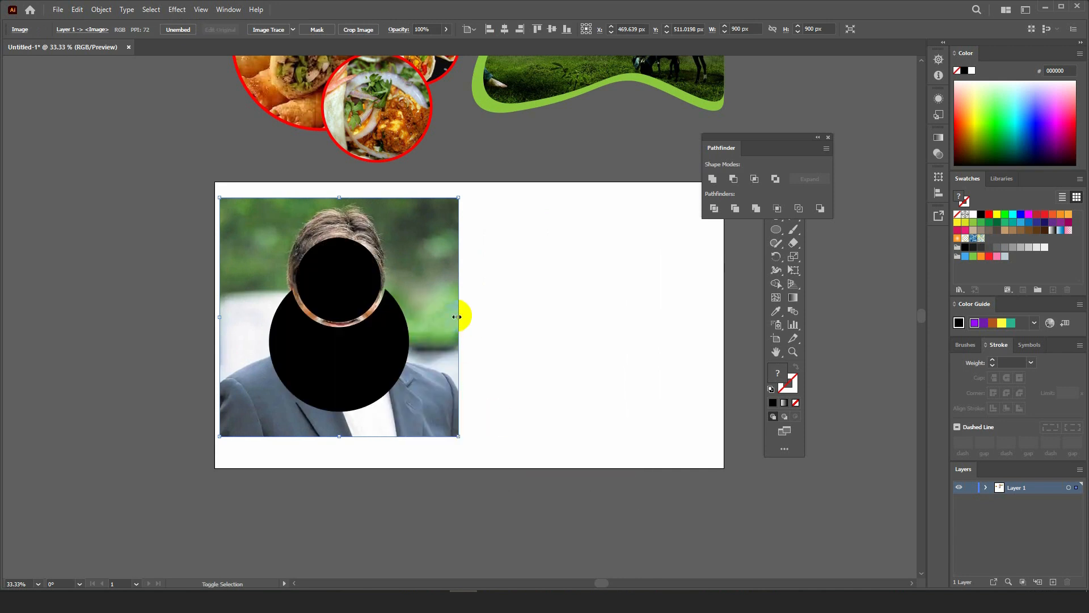
# - Scale the portrait to about 724 px square behind the circles and clip it with the two-circle compound path
pyautogui.moveTo(457, 316); pyautogui.dragTo(410, 275)
pyautogui.moveTo(426, 403)
pyautogui.mouseDown()
pyautogui.moveTo(439, 416)
pyautogui.moveTo(426, 390)
pyautogui.mouseUp()
pyautogui.moveTo(548, 460); pyautogui.dragTo(258, 222)
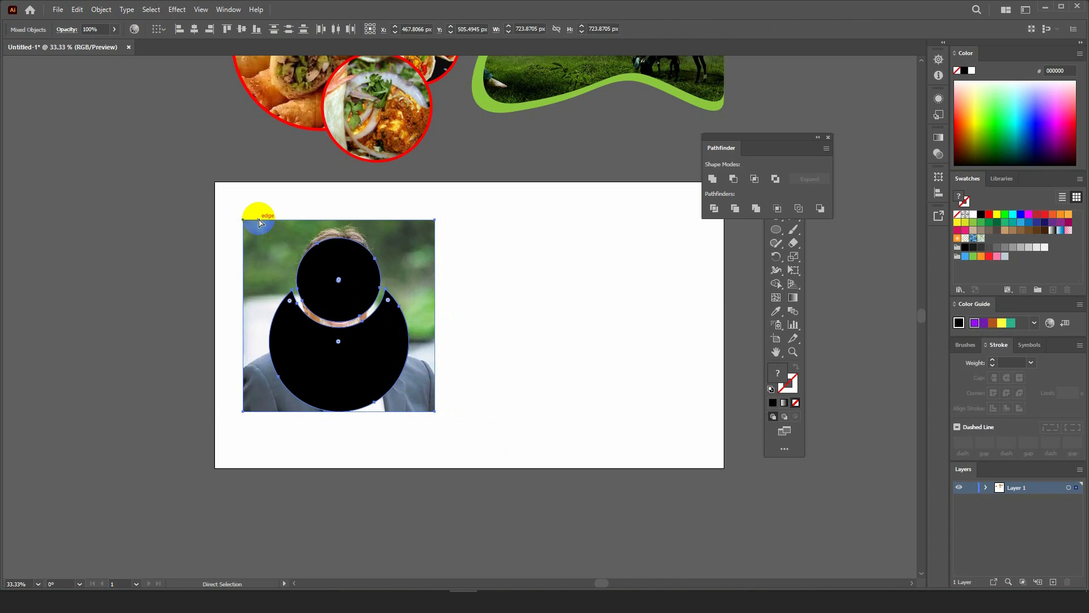
pyautogui.hotkey('ctrl', '7')
pyautogui.click(491, 269)
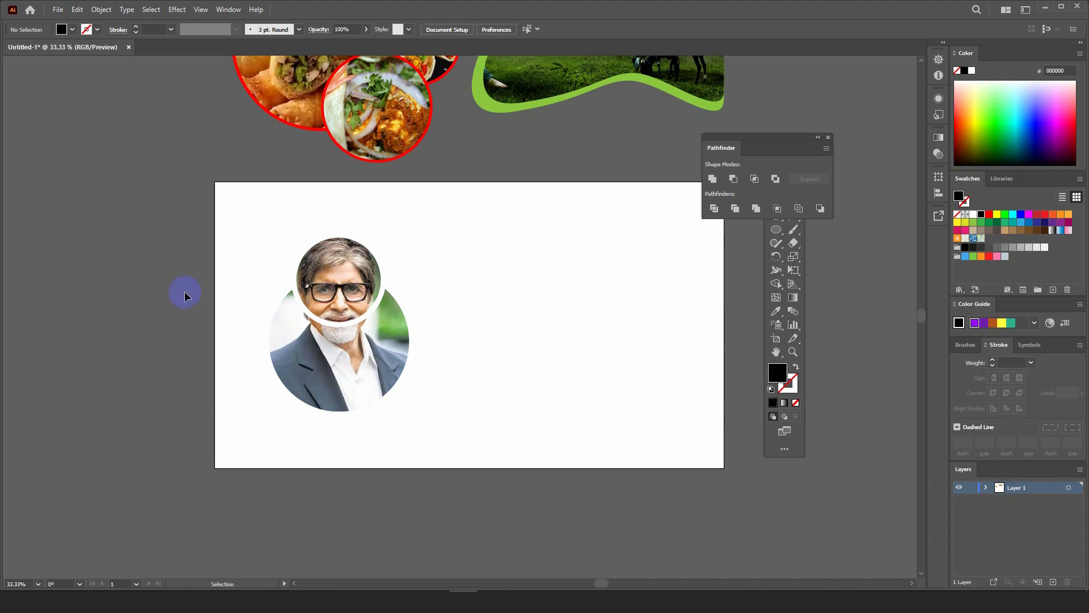
# - Clear the artboard by moving the two-circle portrait to its right and placing the hexagon profile layout up beside the other examples
pyautogui.scroll(-3, 256, 287)
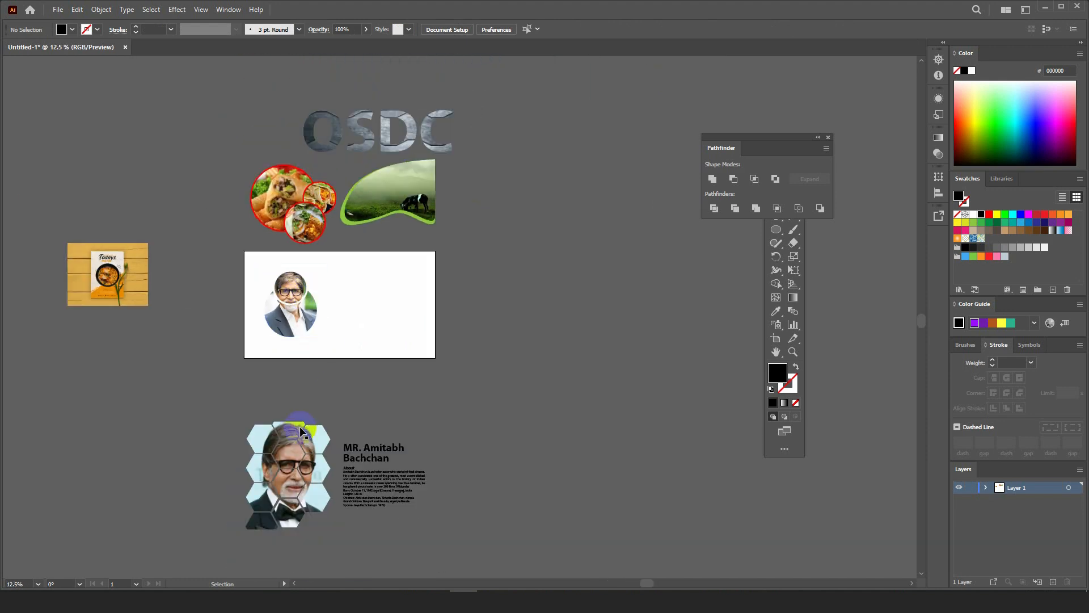
pyautogui.moveTo(366, 457); pyautogui.dragTo(458, 287)
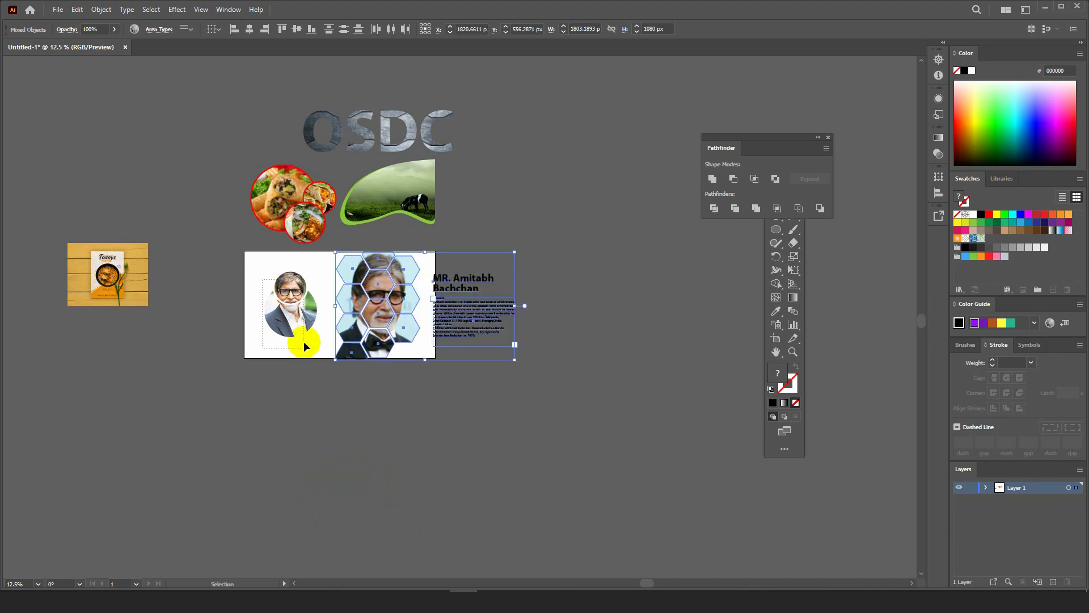
pyautogui.moveTo(304, 342); pyautogui.dragTo(604, 376)
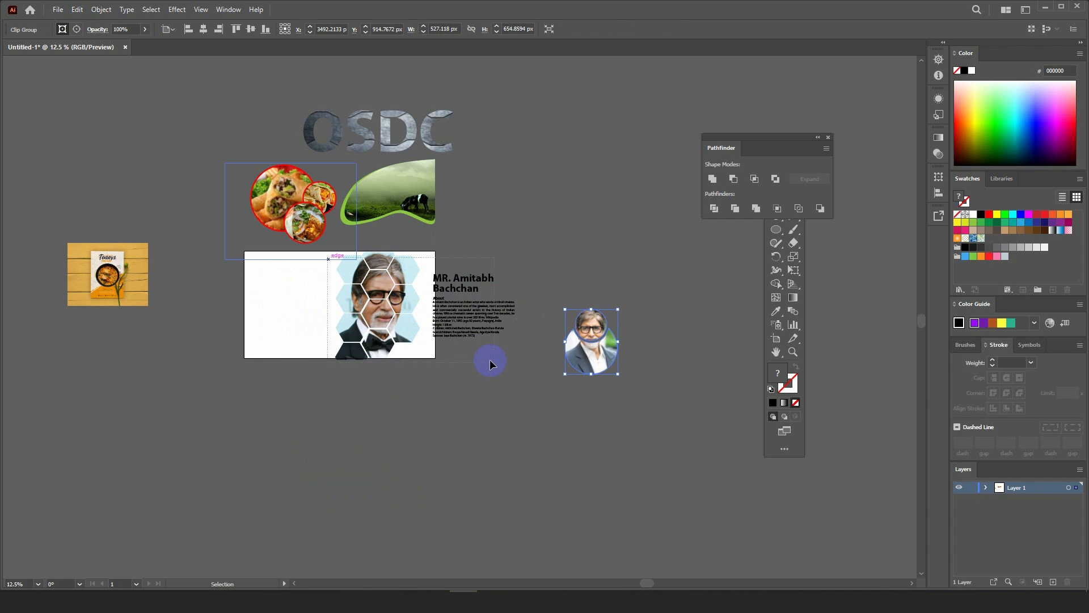
pyautogui.click(490, 361)
pyautogui.moveTo(525, 377); pyautogui.dragTo(525, 376)
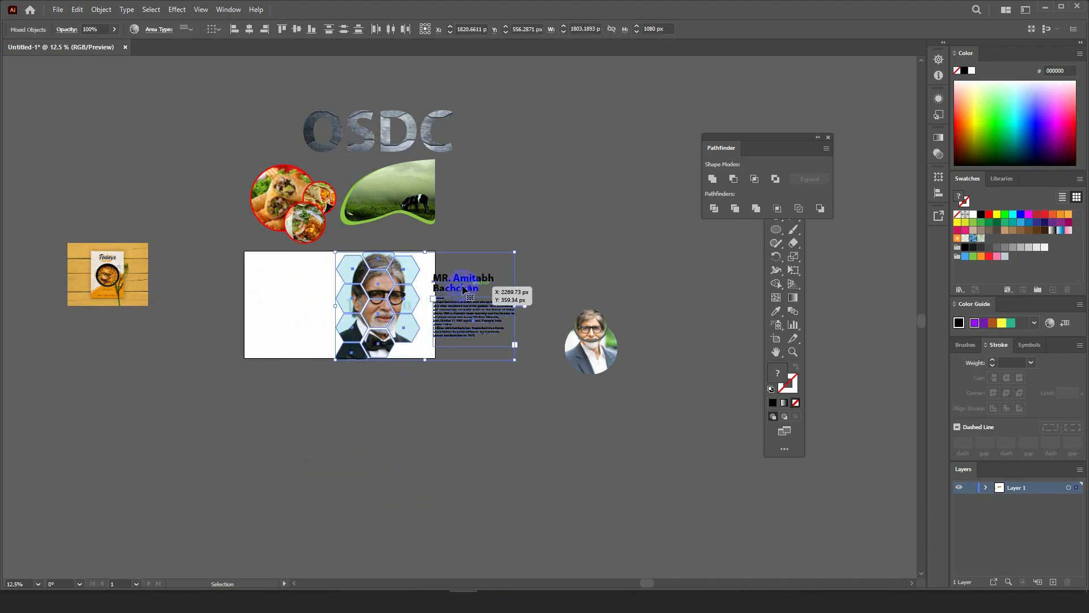
pyautogui.moveTo(475, 286); pyautogui.dragTo(613, 159)
# - Enlarge the Todays menu flyer image to about 1601 by 1252 px and place it left of the artboard
pyautogui.scroll(1, 144, 194)
pyautogui.moveTo(87, 284); pyautogui.dragTo(381, 313)
pyautogui.moveTo(451, 331); pyautogui.dragTo(183, 322)
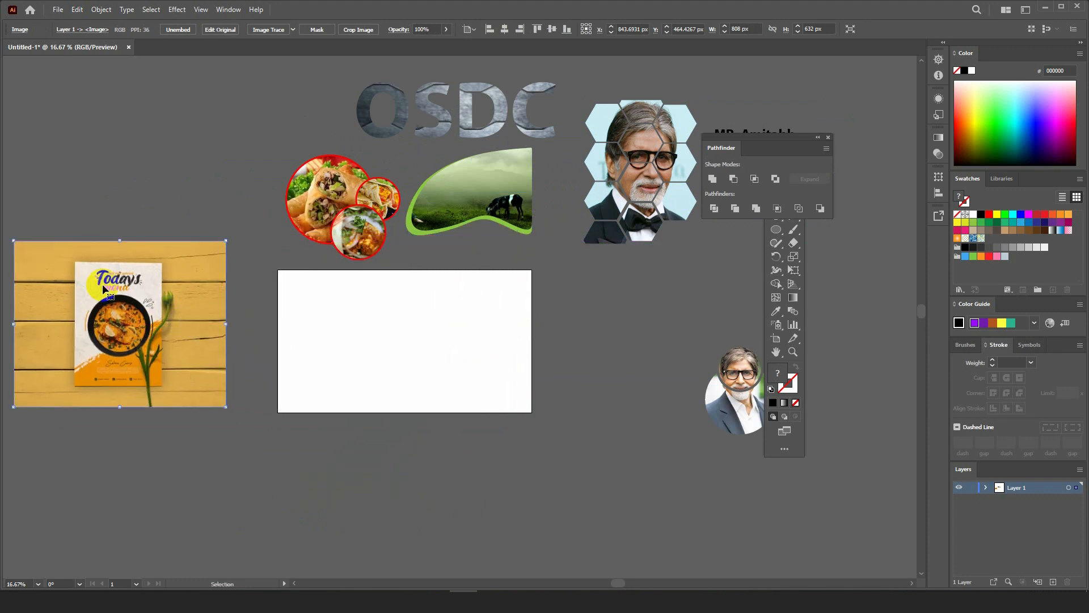
pyautogui.scroll(3, 102, 284)
pyautogui.scroll(-1, 226, 278)
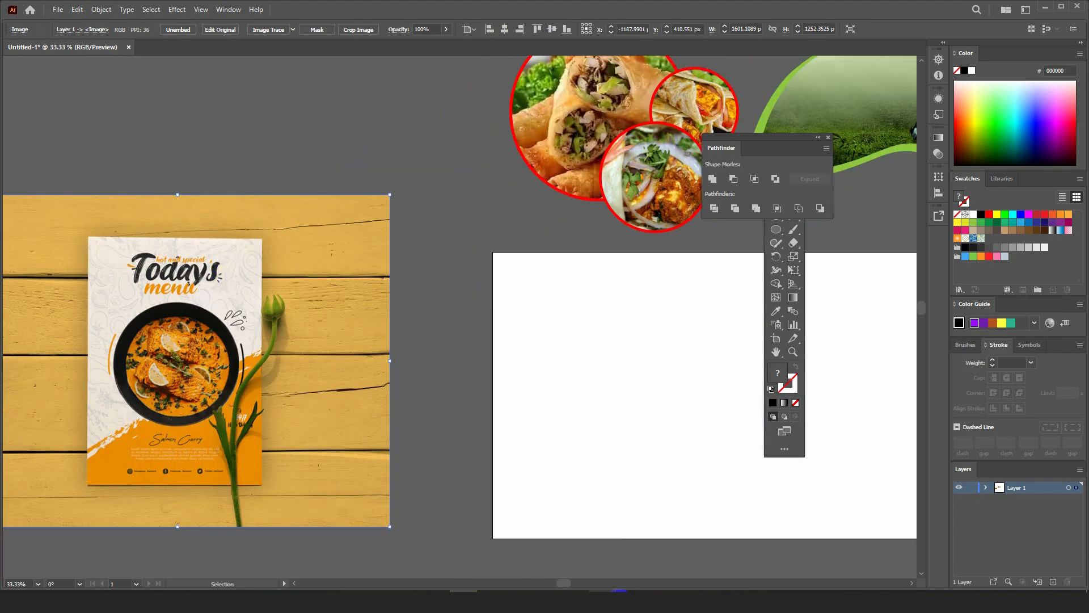
pyautogui.moveTo(627, 474); pyautogui.dragTo(513, 401)
pyautogui.scroll(-1, 464, 376)
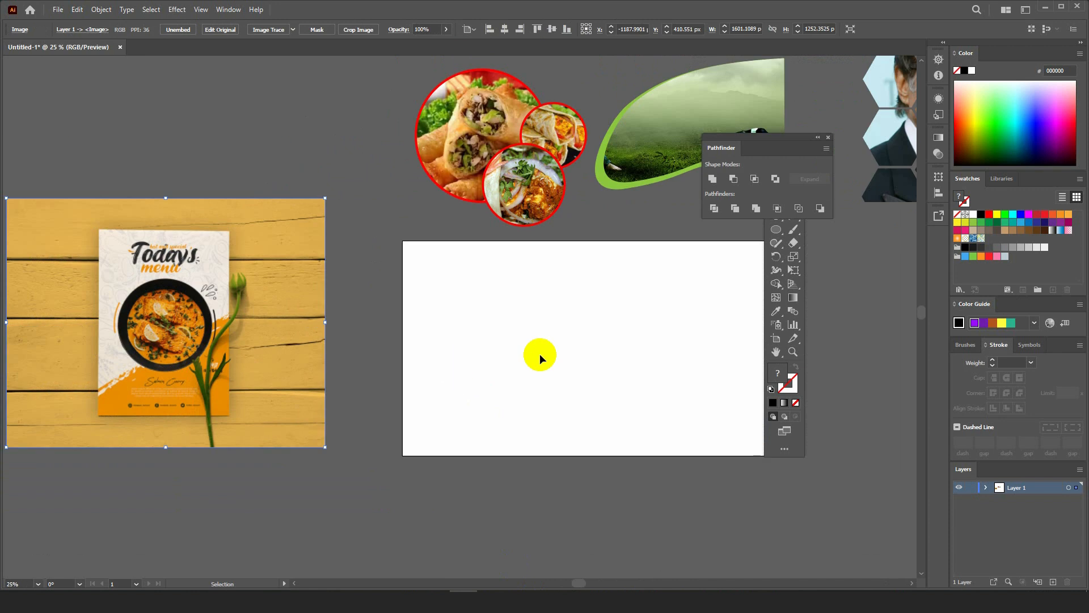
pyautogui.click(539, 353)
# - Narrow the artboard to a portrait format about 760 px wide by 1080 px high
pyautogui.moveTo(665, 326); pyautogui.dragTo(581, 304)
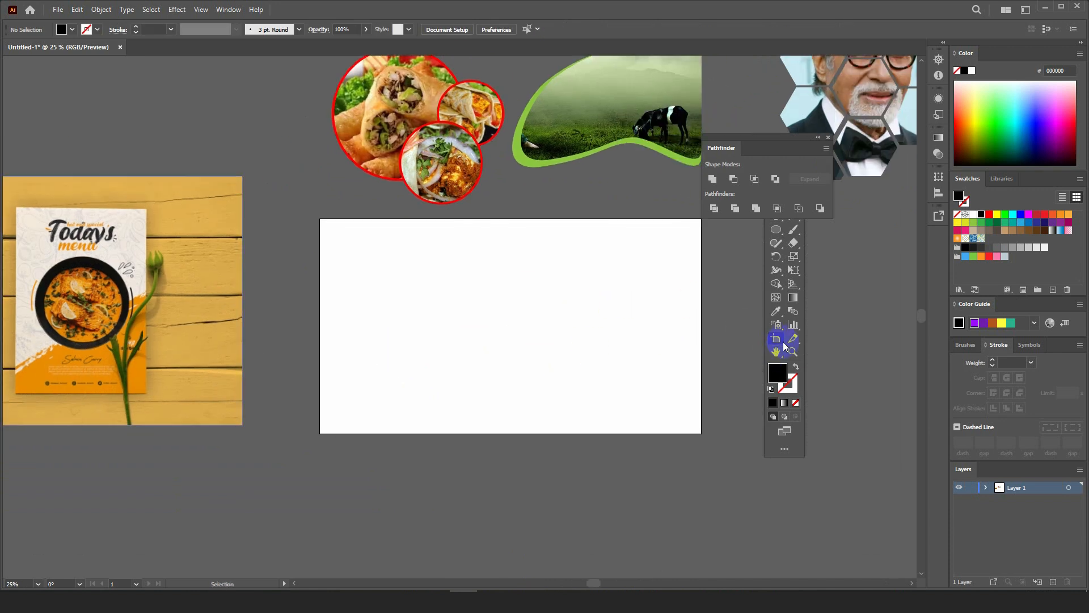
pyautogui.click(776, 339)
pyautogui.moveTo(701, 326); pyautogui.dragTo(471, 326)
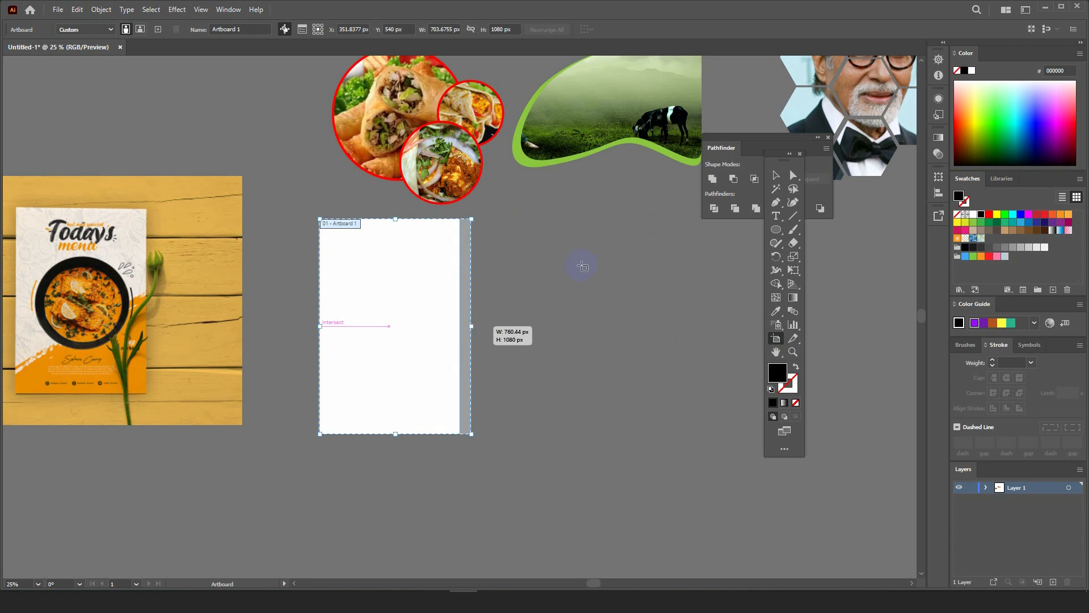
pyautogui.click(773, 177)
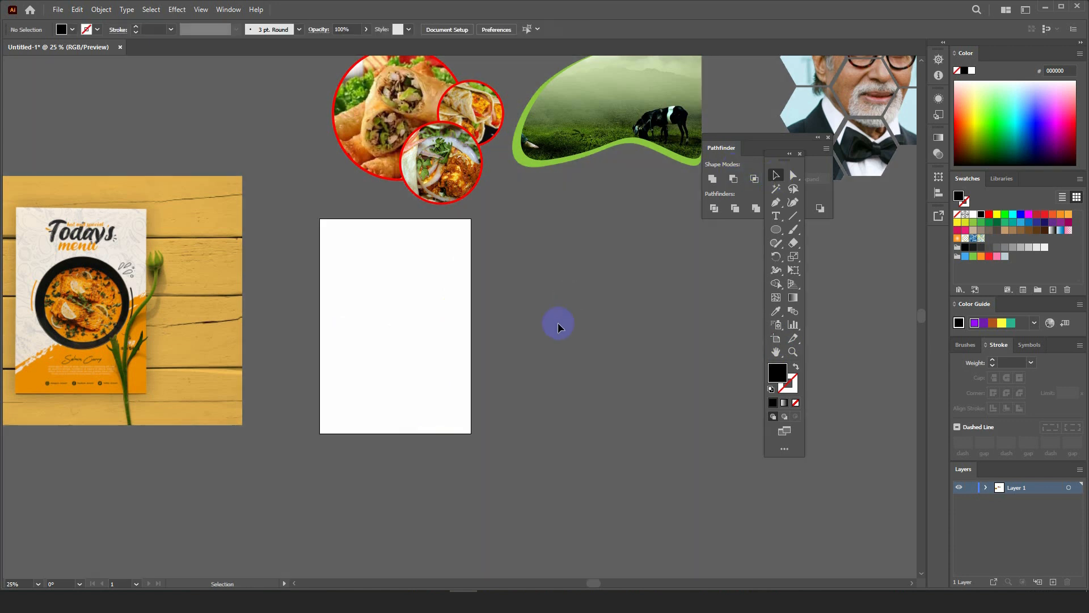
# - Move the large spring-roll circle beside the artboard and give it a 68 pt dark grey (333333) stroke
pyautogui.moveTo(385, 105); pyautogui.dragTo(551, 285)
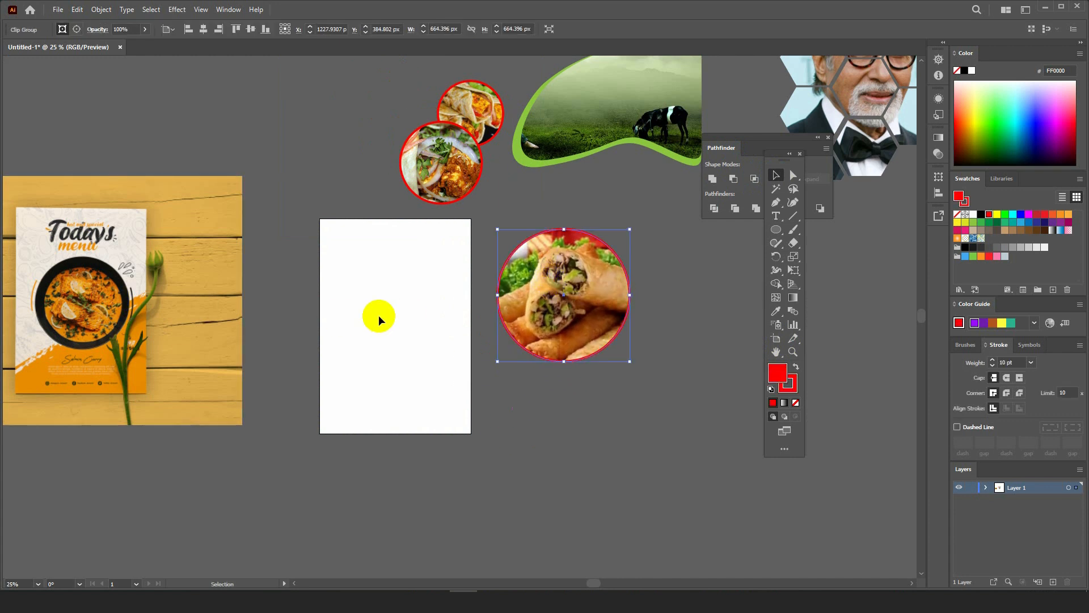
pyautogui.click(557, 329)
pyautogui.click(981, 217)
pyautogui.click(797, 367)
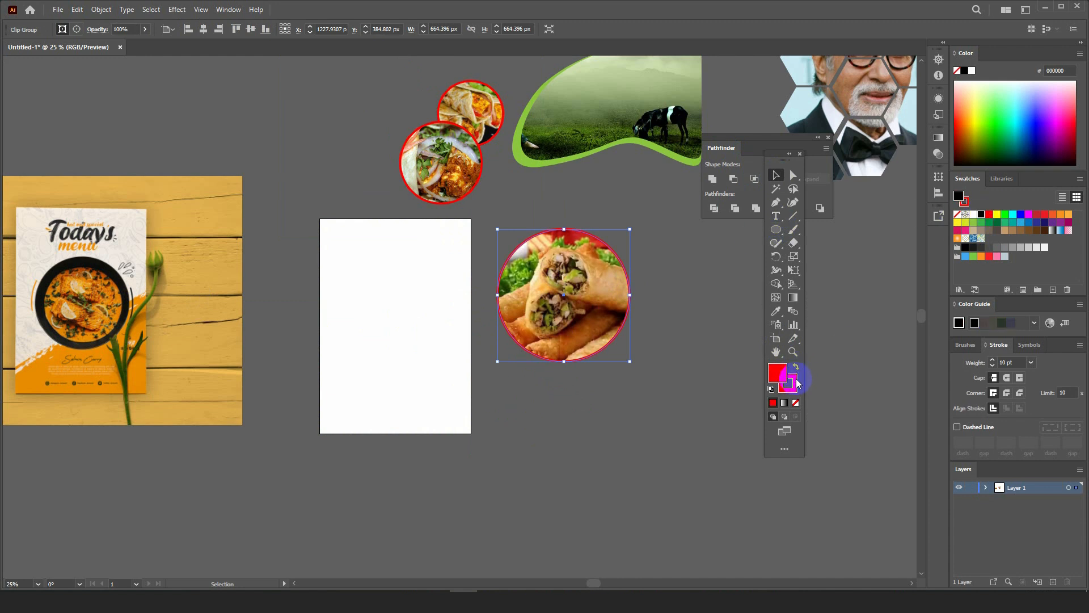
pyautogui.click(981, 218)
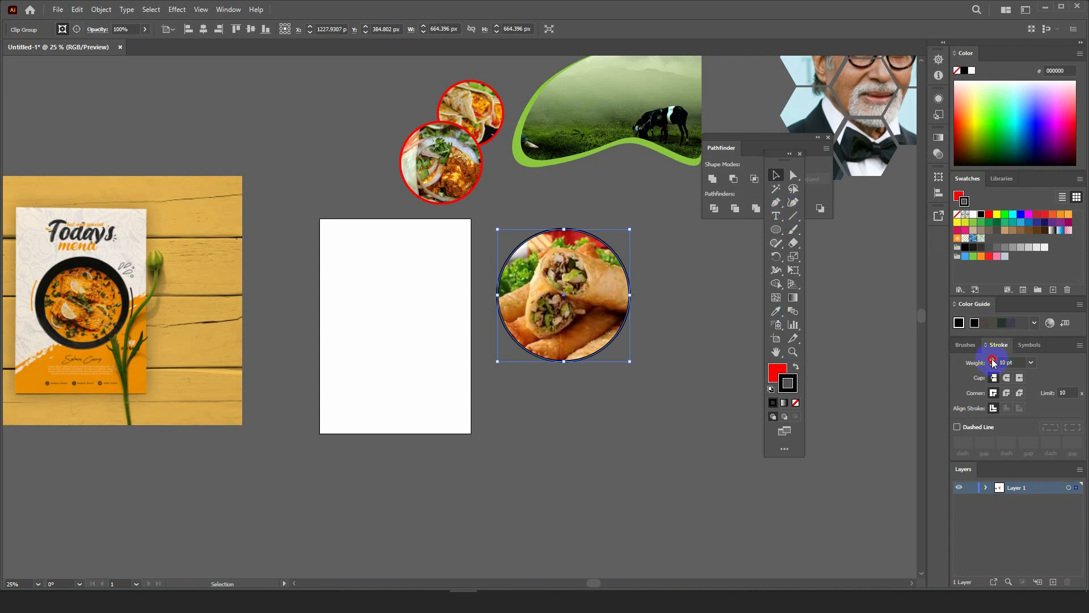
pyautogui.moveTo(992, 359); pyautogui.dragTo(992, 360)
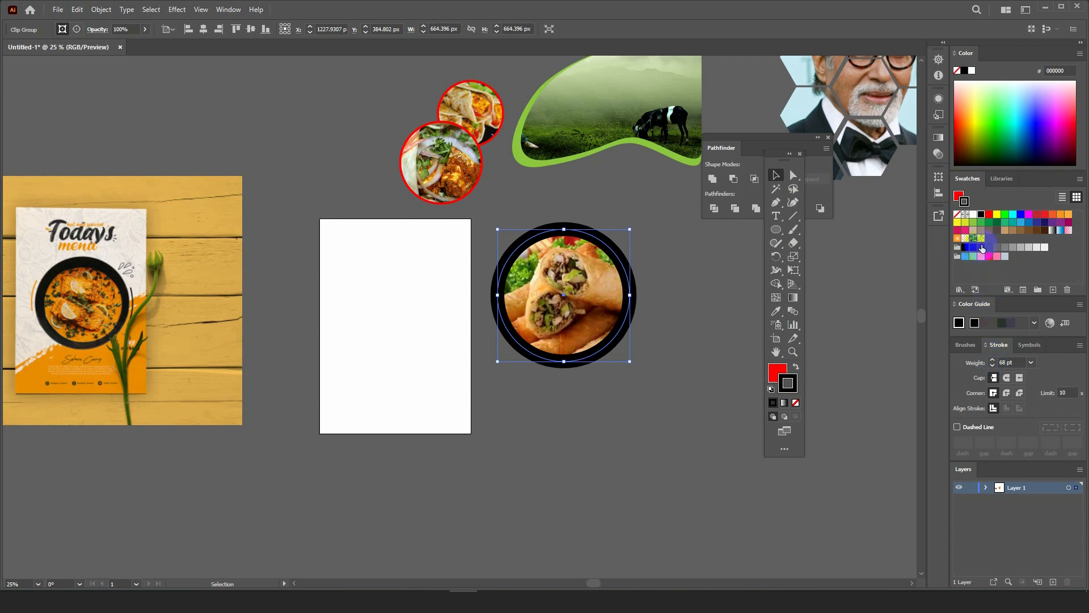
pyautogui.click(980, 249)
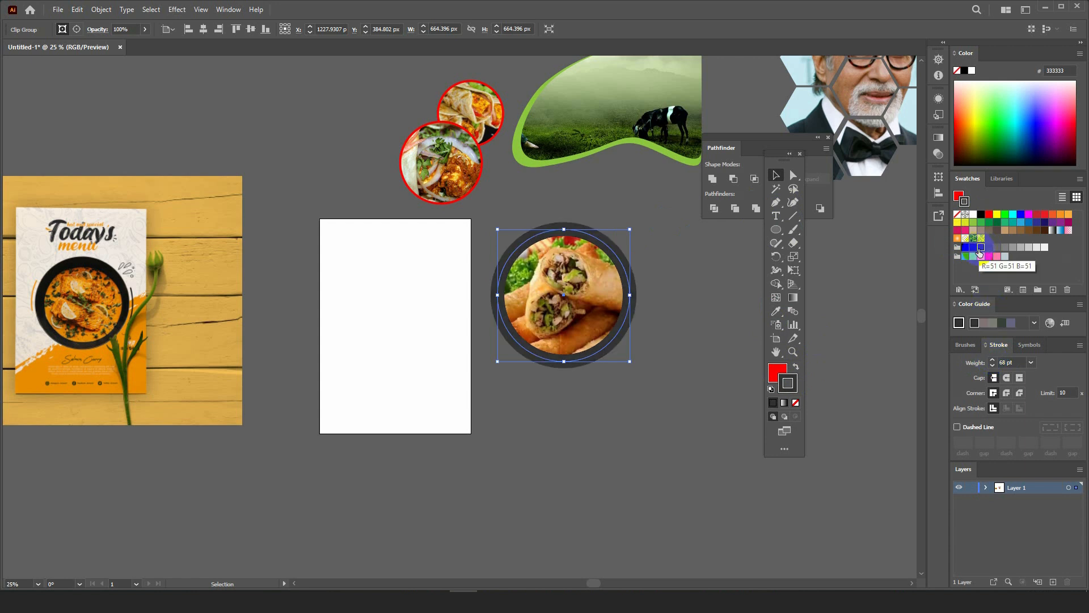
pyautogui.click(692, 274)
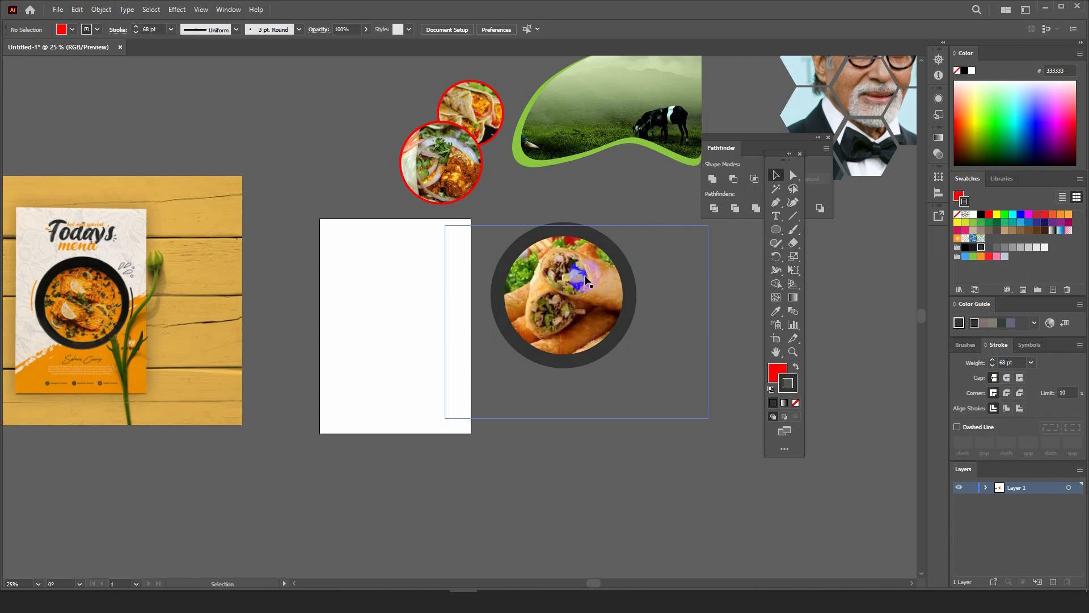
# - Move the spring-roll circle onto the portrait artboard, scale it to about 470 px and centre it horizontally
pyautogui.moveTo(597, 273); pyautogui.dragTo(431, 301)
pyautogui.moveTo(462, 256); pyautogui.dragTo(417, 302)
pyautogui.moveTo(407, 324); pyautogui.dragTo(404, 327)
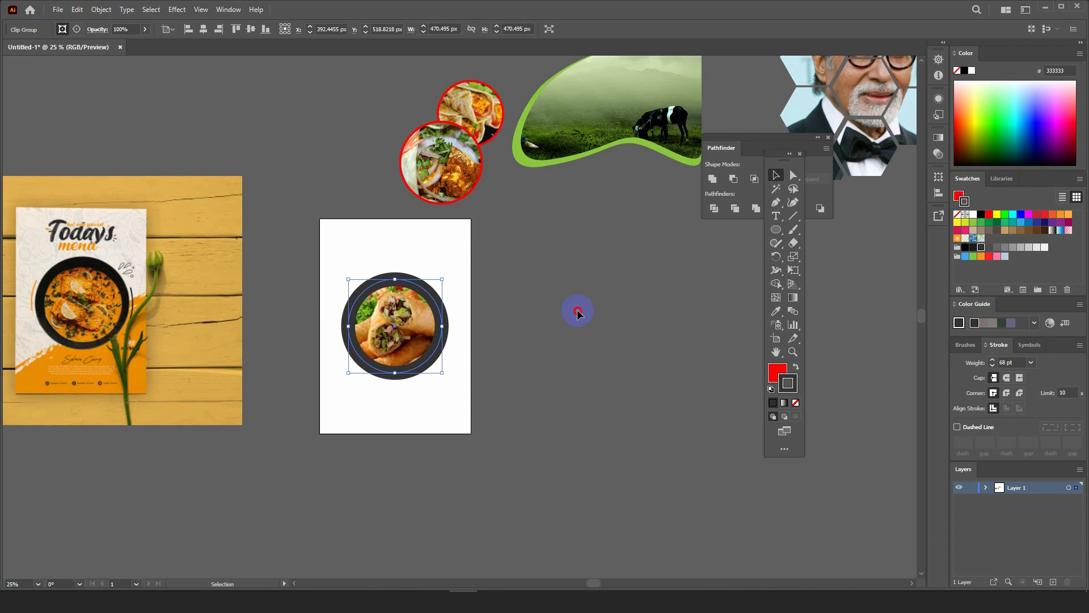
pyautogui.click(578, 309)
pyautogui.moveTo(464, 370); pyautogui.dragTo(519, 351)
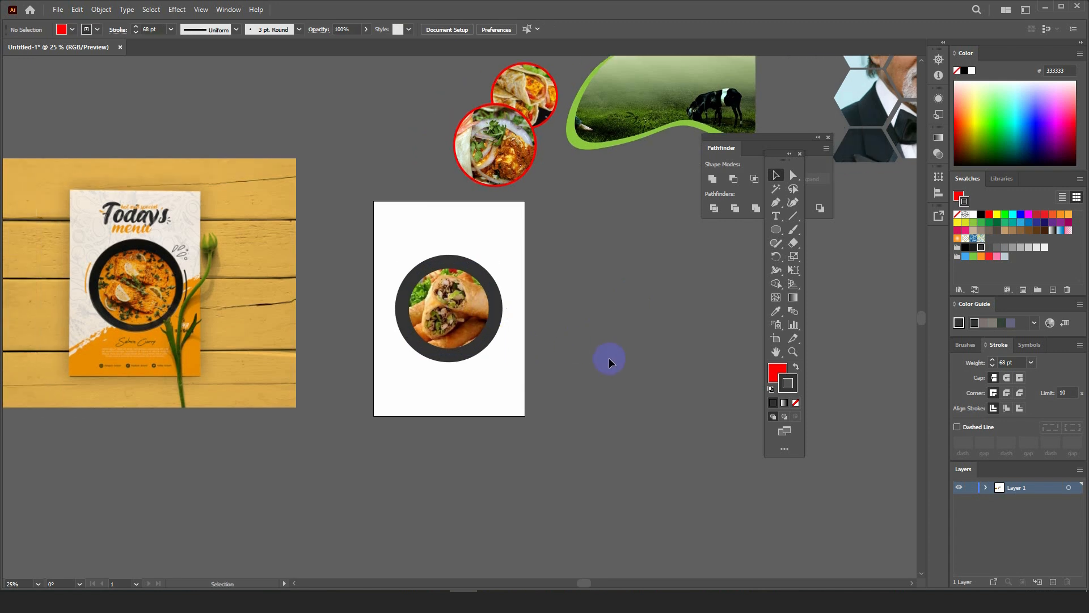
# - Switch to the Chrome browser and search Google Images for "food texture"
pyautogui.moveTo(630, 602)
pyautogui.click(600, 564)
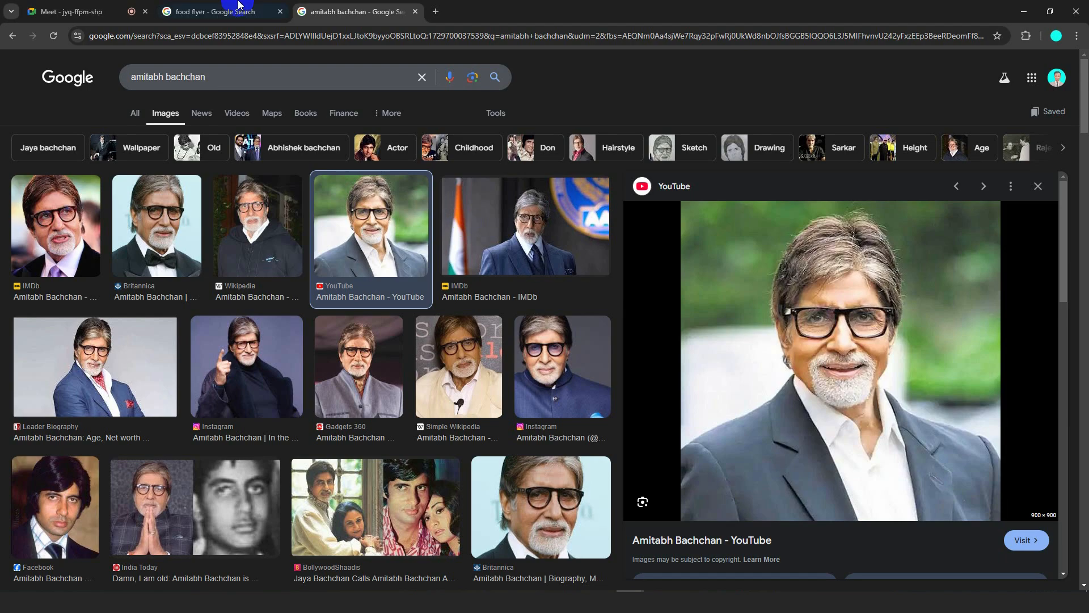
pyautogui.moveTo(240, 80); pyautogui.dragTo(14, 50)
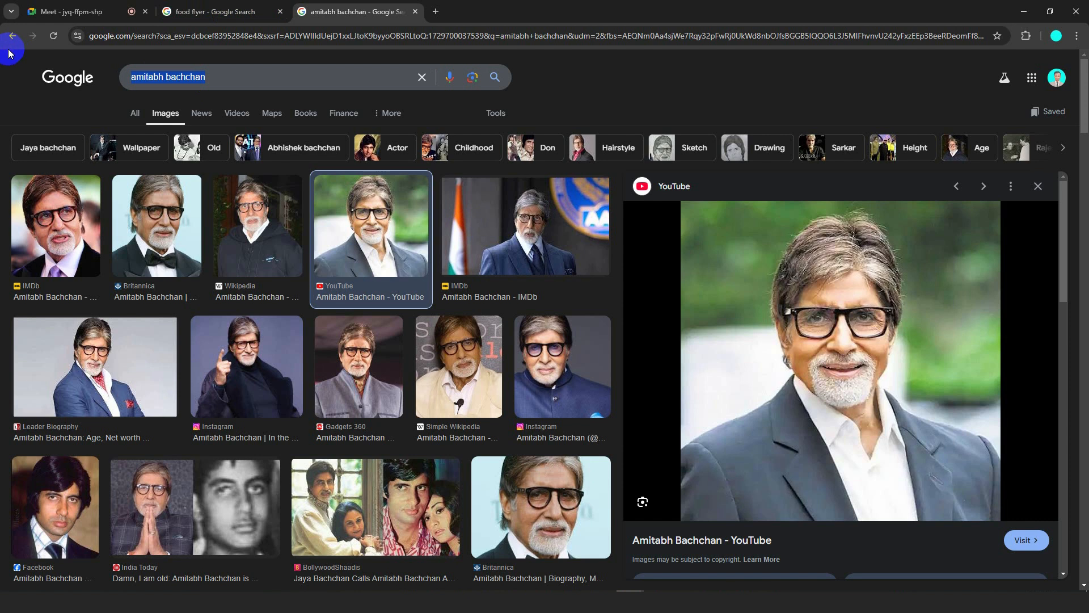
pyautogui.write('food ')
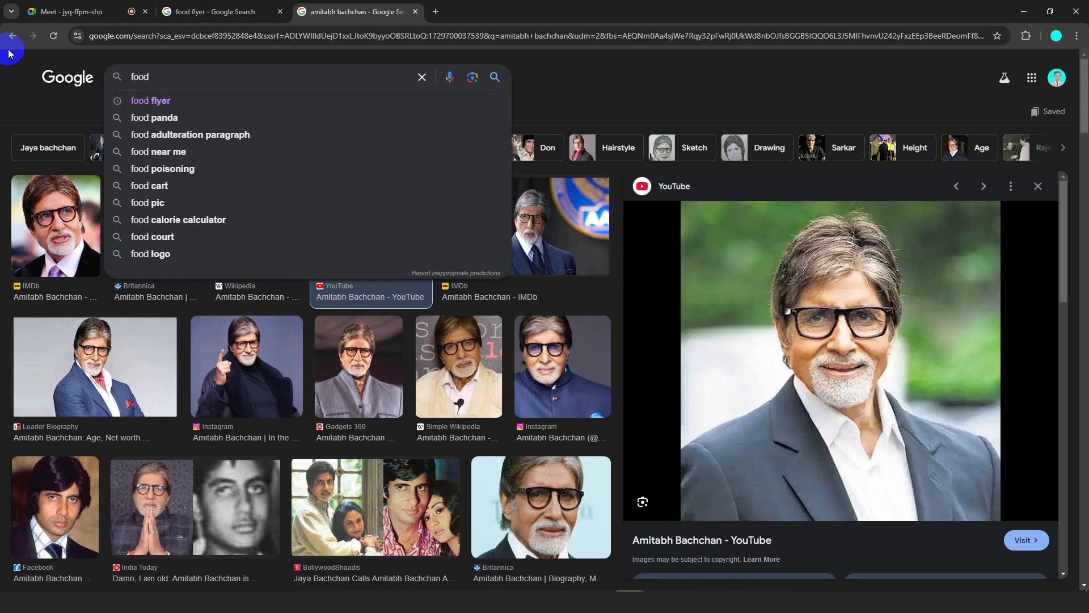
pyautogui.write('text')
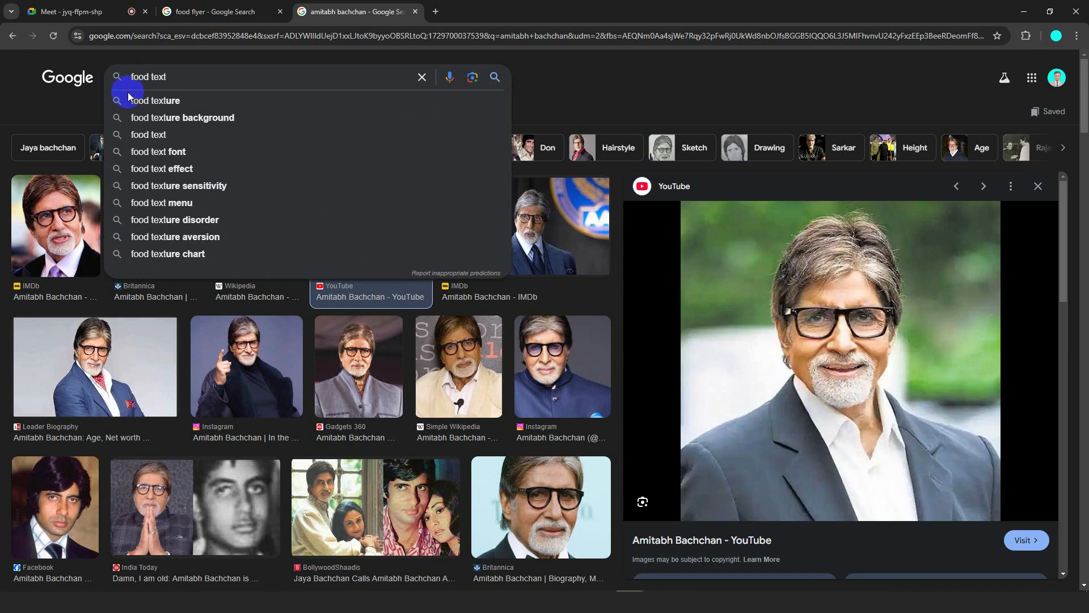
pyautogui.click(128, 100)
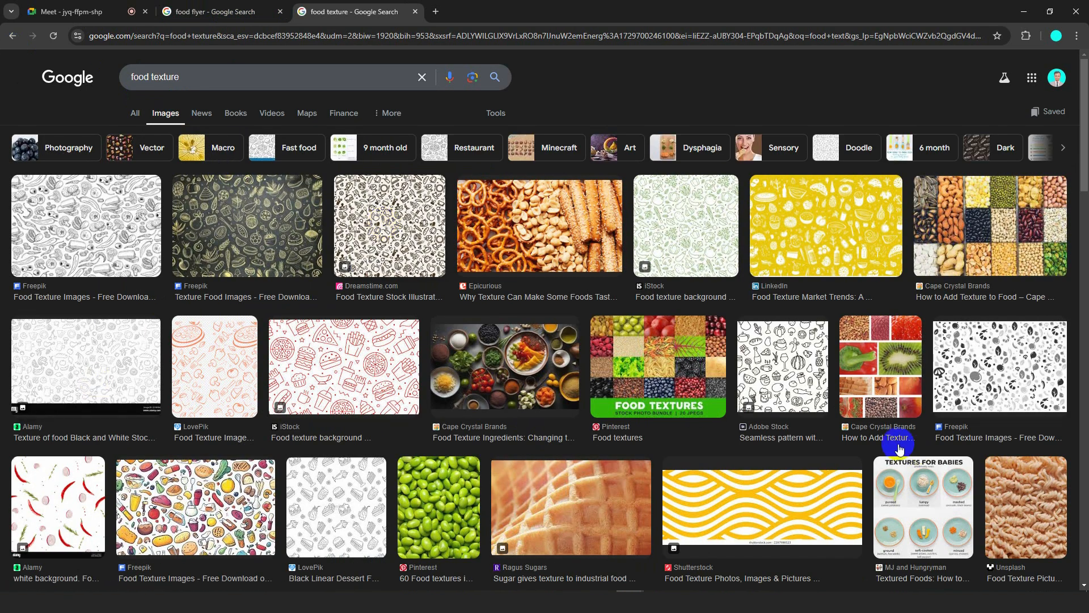
# - Preview the food pattern results and copy the black-and-white food sketch texture from Freepik
pyautogui.click(689, 220)
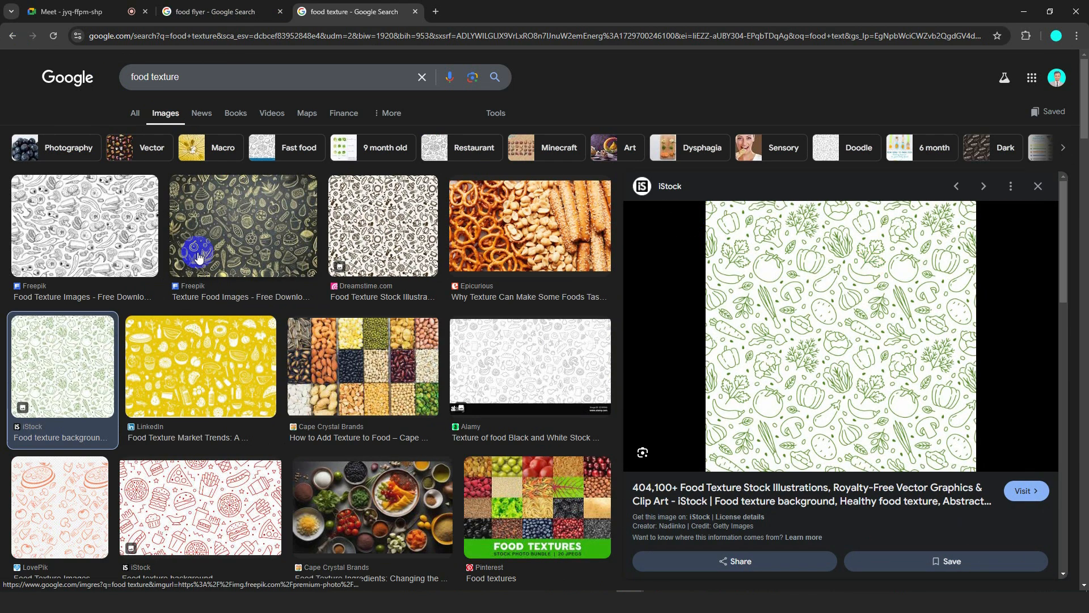
pyautogui.click(110, 179)
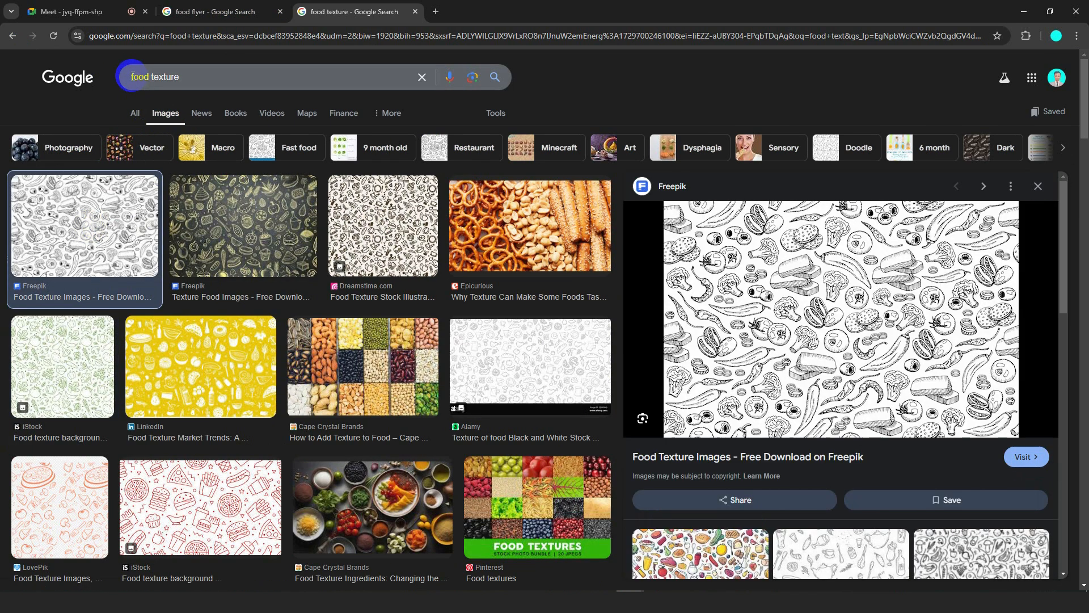
pyautogui.click(219, 79)
pyautogui.rightClick(826, 280)
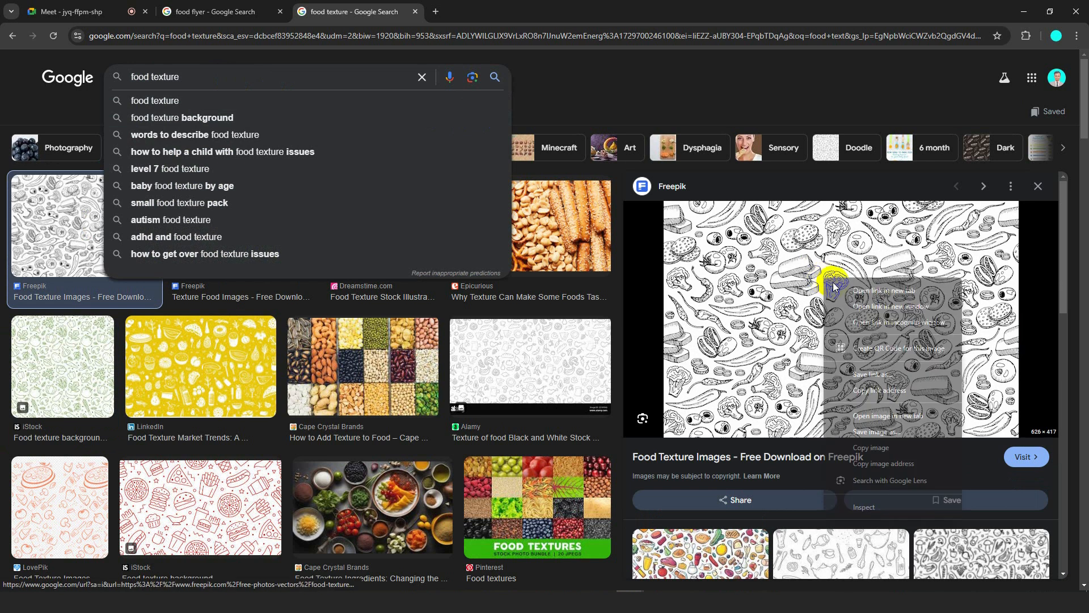
pyautogui.click(869, 447)
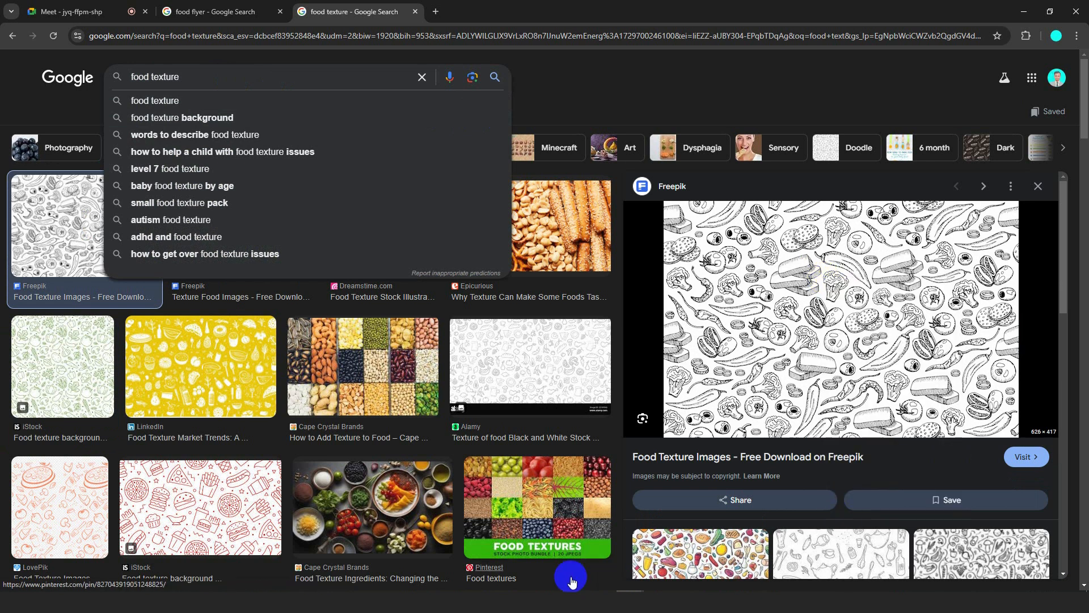
# - Switch back to Illustrator, paste the copied food texture onto the artboard and rotate it 270°
pyautogui.click(462, 591)
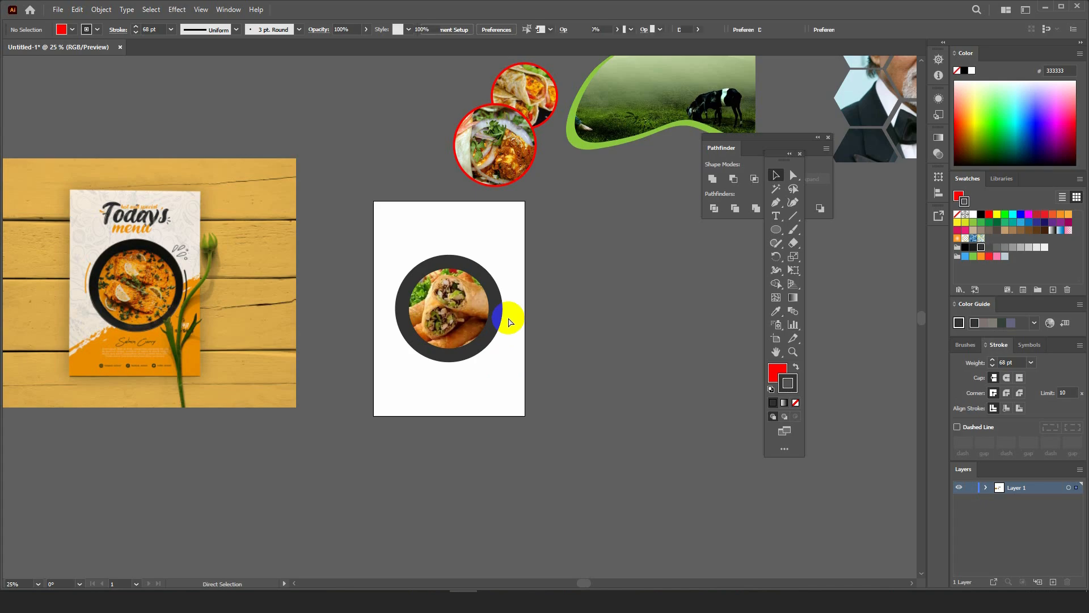
pyautogui.hotkey('ctrl', 'v')
pyautogui.moveTo(528, 274); pyautogui.dragTo(499, 391)
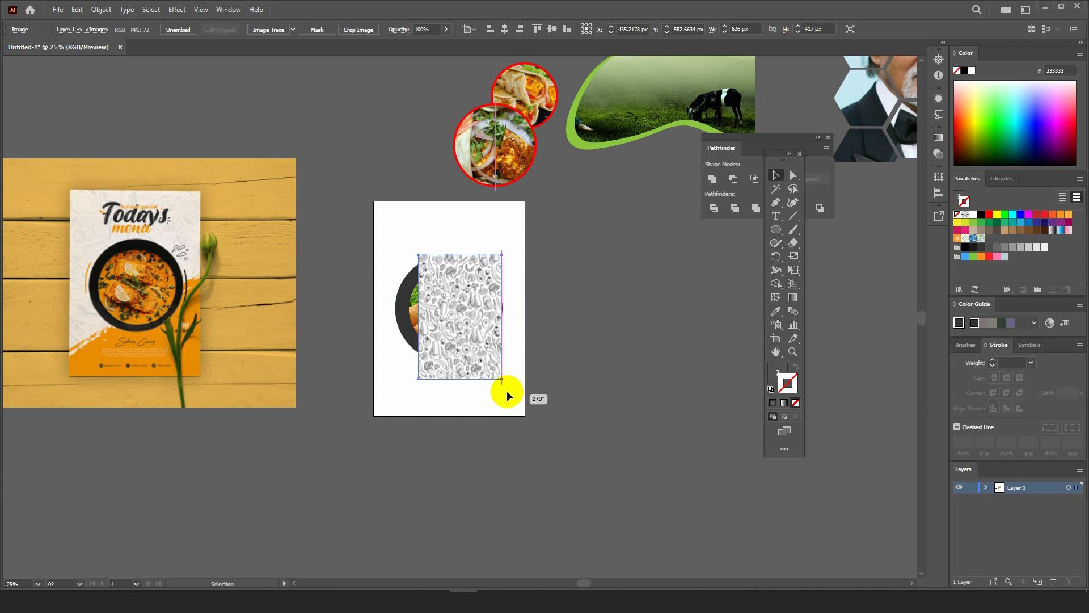
# - Scale the food texture to cover the whole artboard, about 760 by 1080 px, and send it behind the spring-roll circle
pyautogui.moveTo(461, 297); pyautogui.dragTo(430, 259)
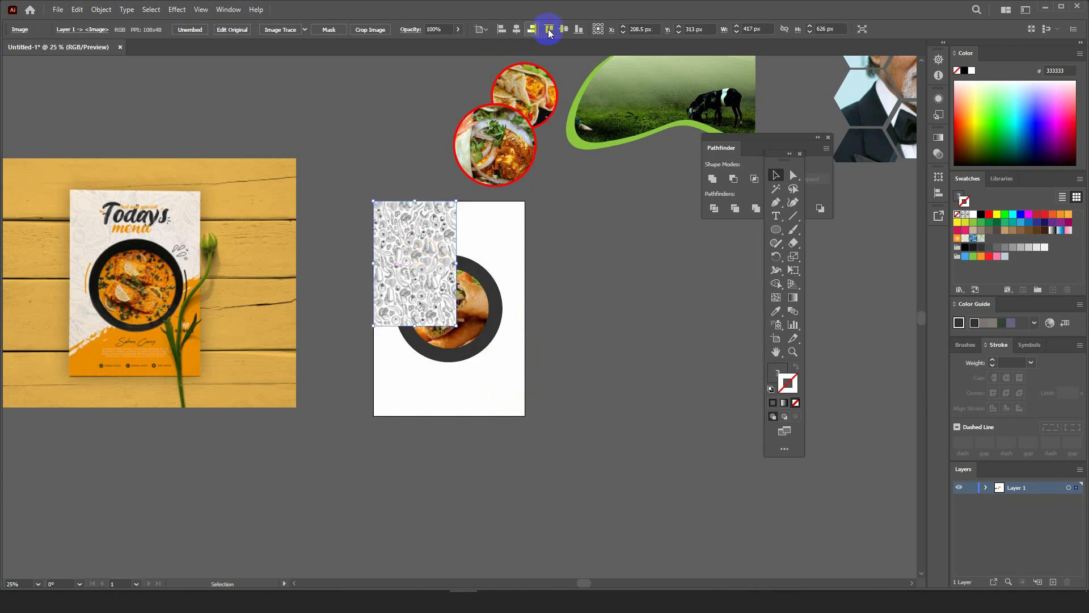
pyautogui.moveTo(457, 326); pyautogui.dragTo(525, 415)
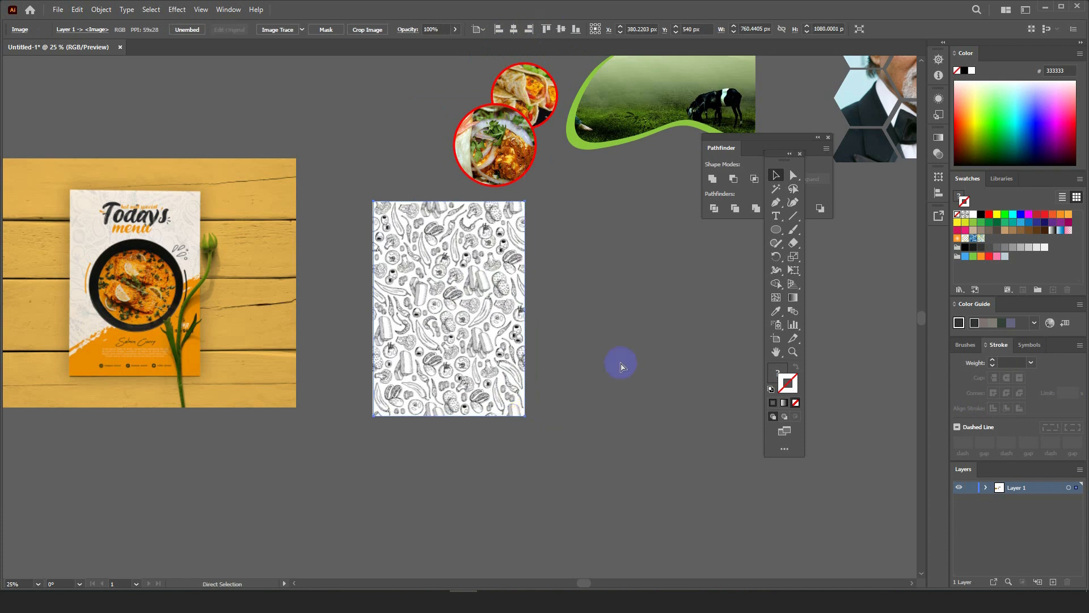
pyautogui.hotkey('ctrl', 'shift', '[')
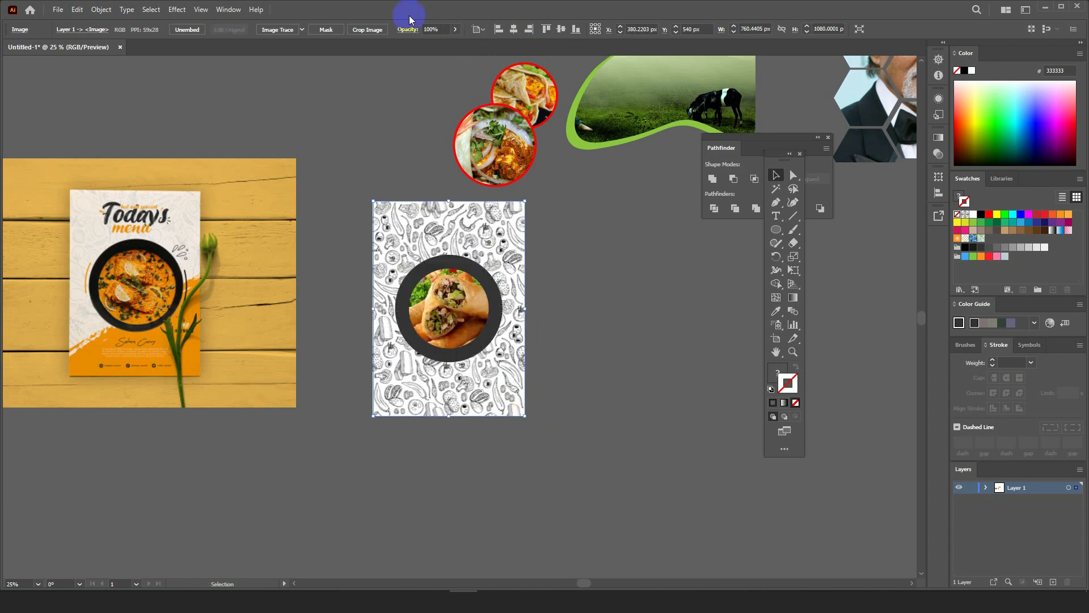
# - Reduce the opacity of the food texture background to 15%
pyautogui.write('40')
pyautogui.press('Return')
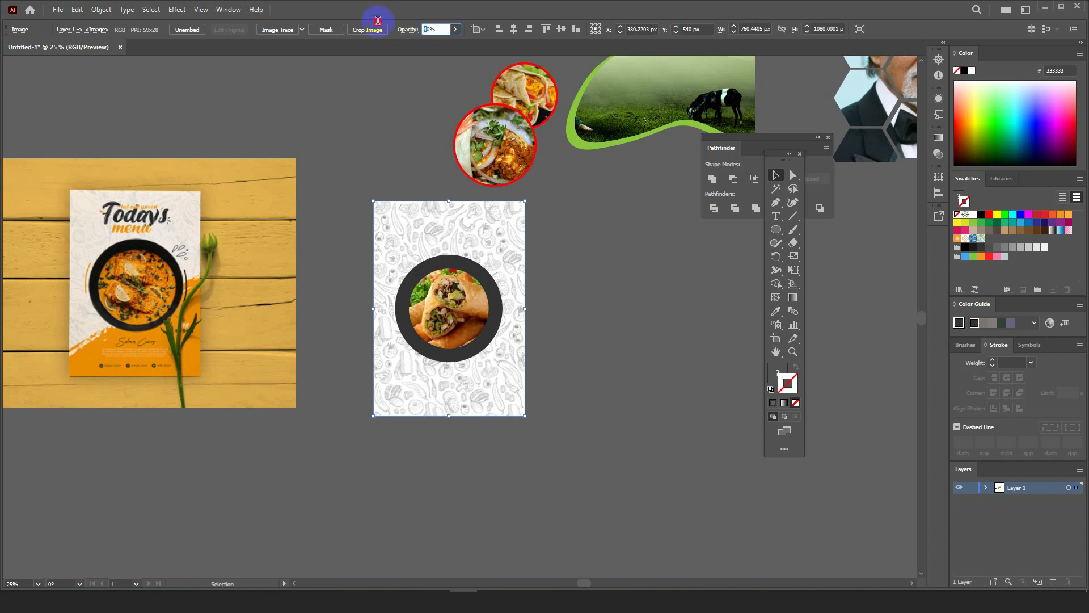
pyautogui.write('20')
pyautogui.press('Return')
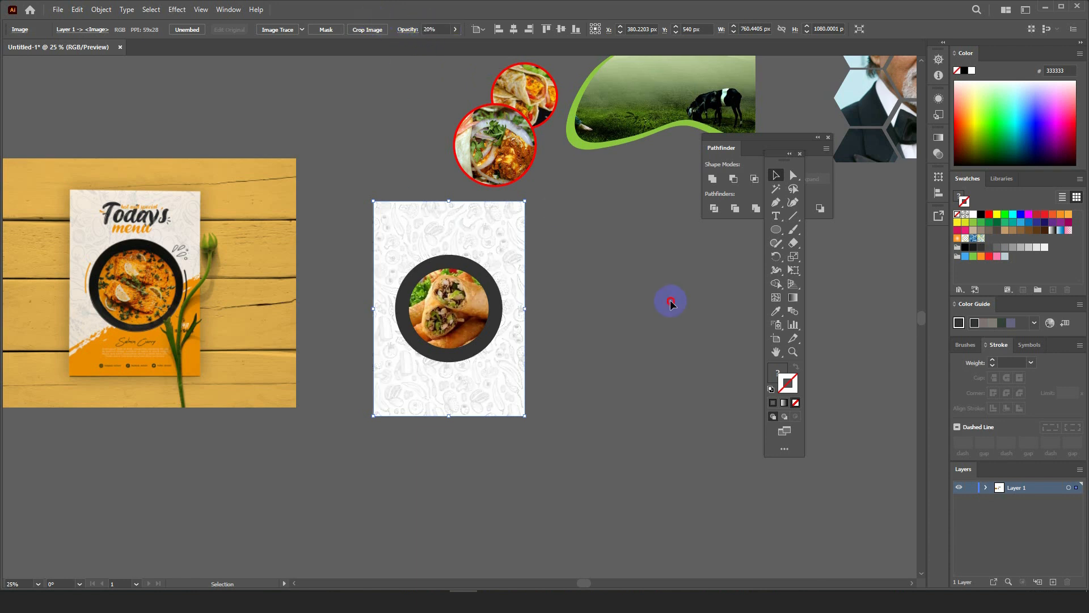
pyautogui.click(670, 302)
pyautogui.scroll(4, 472, 209)
pyautogui.click(437, 232)
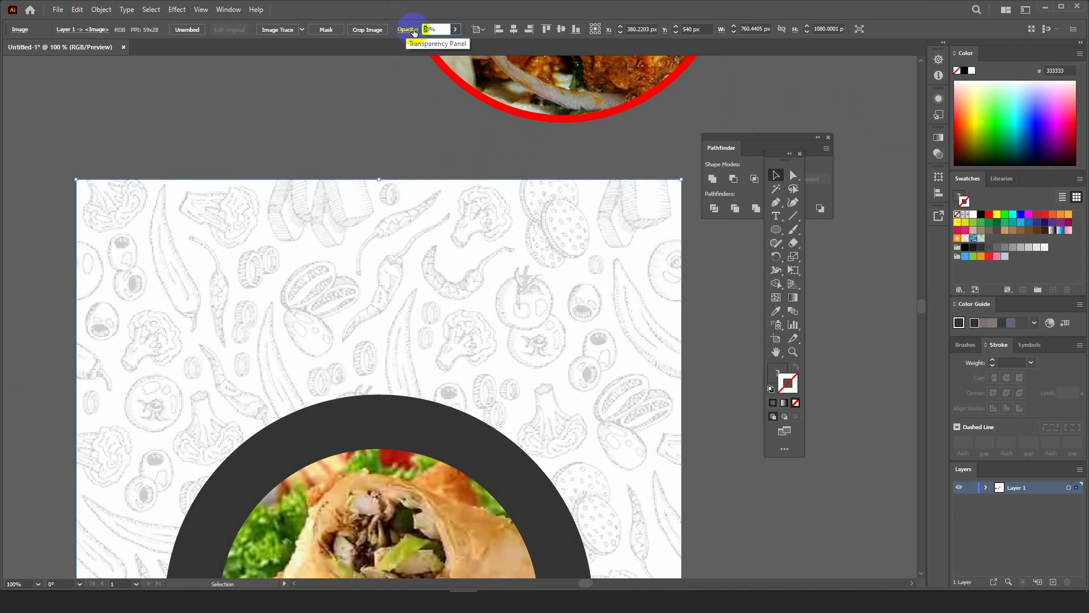
pyautogui.click(432, 30)
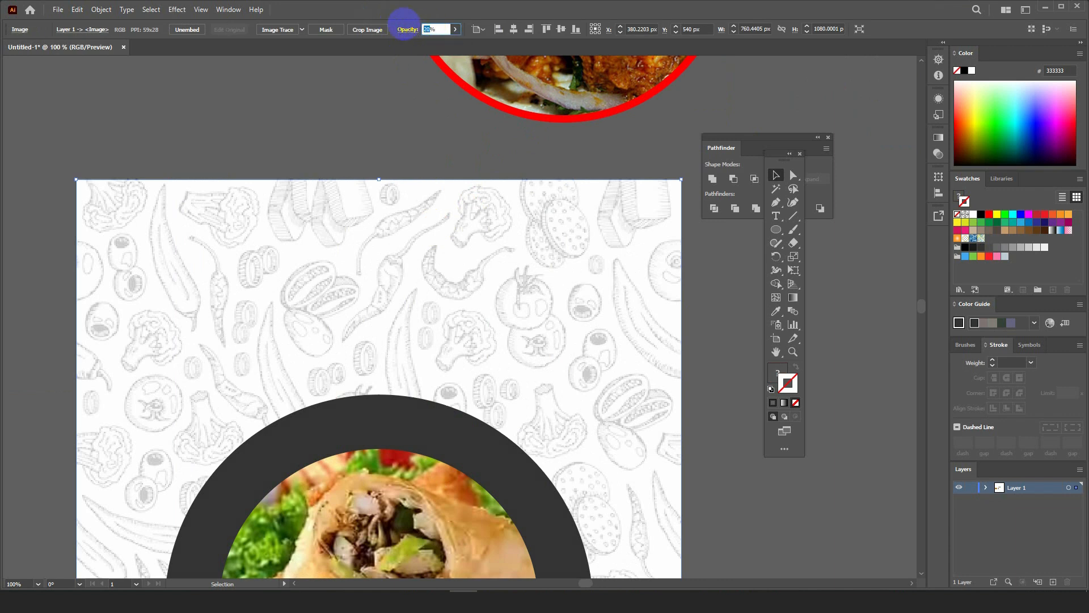
pyautogui.write('15')
pyautogui.press('Return')
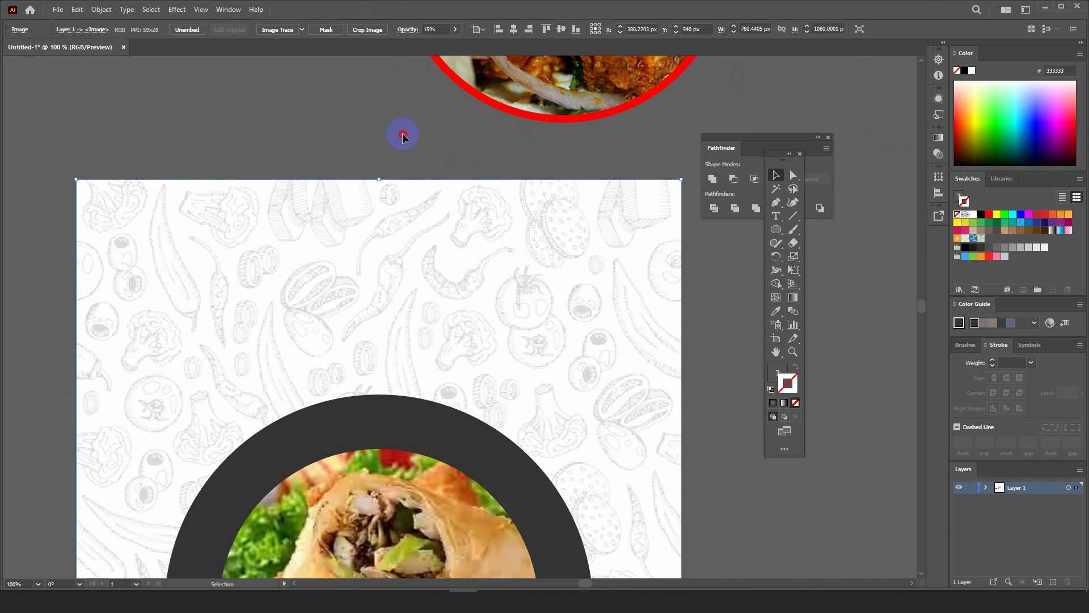
pyautogui.click(403, 136)
# - Examine the Todays menu reference flyer and its diagonal orange lower section beside the artboard
pyautogui.scroll(-3, 403, 136)
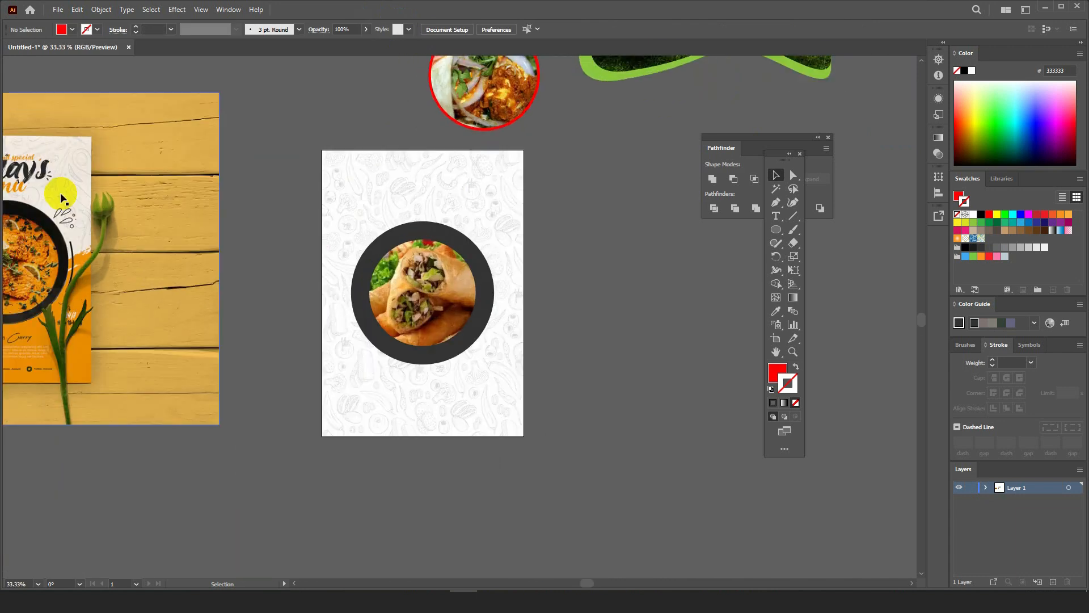
pyautogui.hscroll(-2, 270, 230)
pyautogui.scroll(4, 270, 231)
pyautogui.scroll(-4, 280, 222)
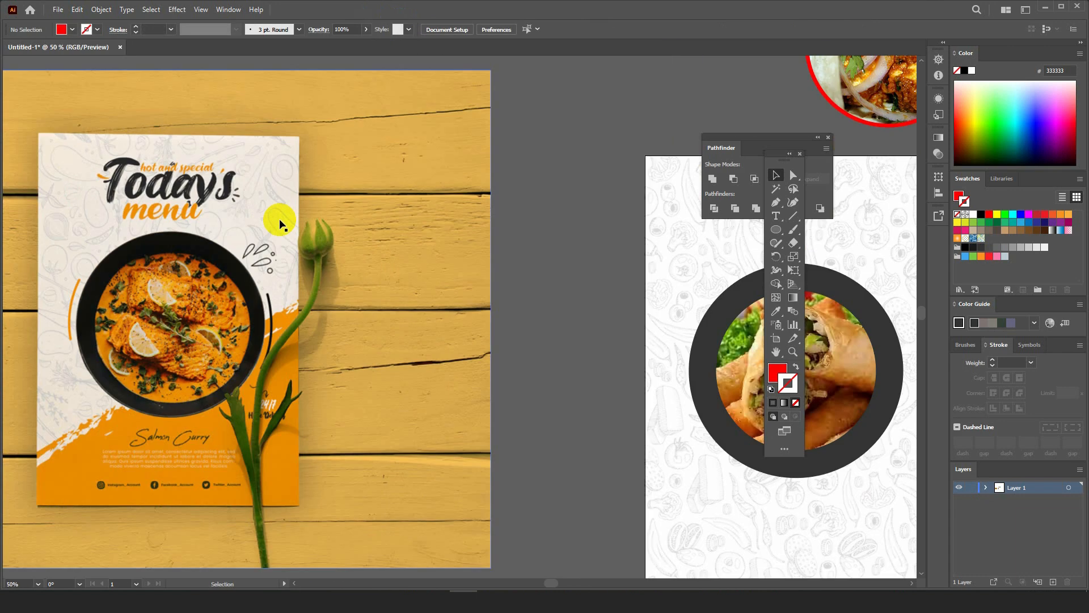
pyautogui.scroll(-2, 318, 261)
pyautogui.hscroll(2, 318, 261)
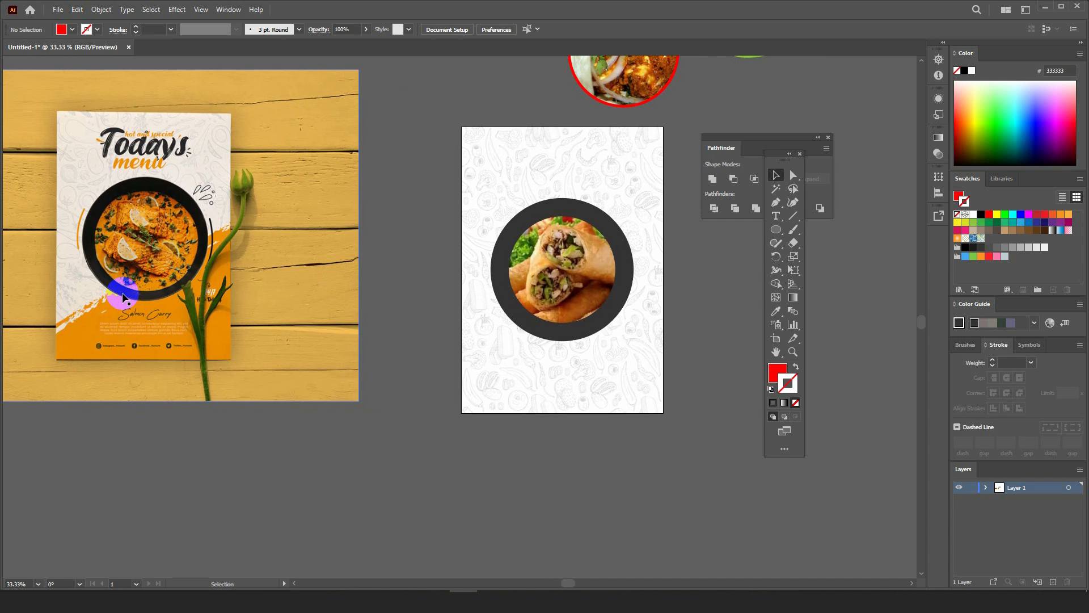
pyautogui.moveTo(313, 373); pyautogui.dragTo(268, 347)
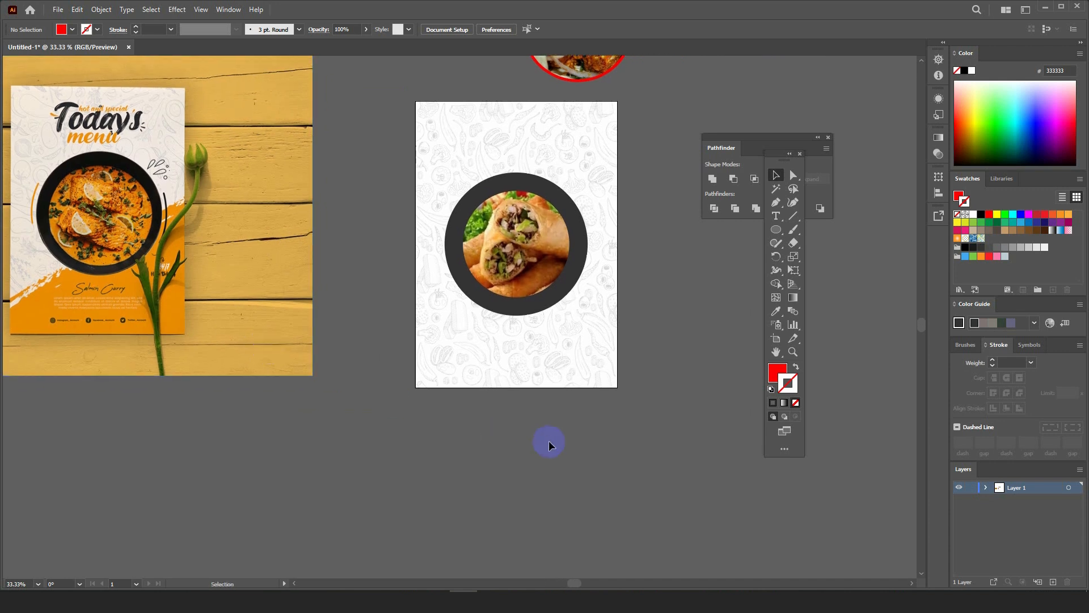
# - Draw a triangle about 760 by 653 px with the Pen tool, covering the artboard's lower-right half from its right edge to both bottom corners
pyautogui.click(776, 202)
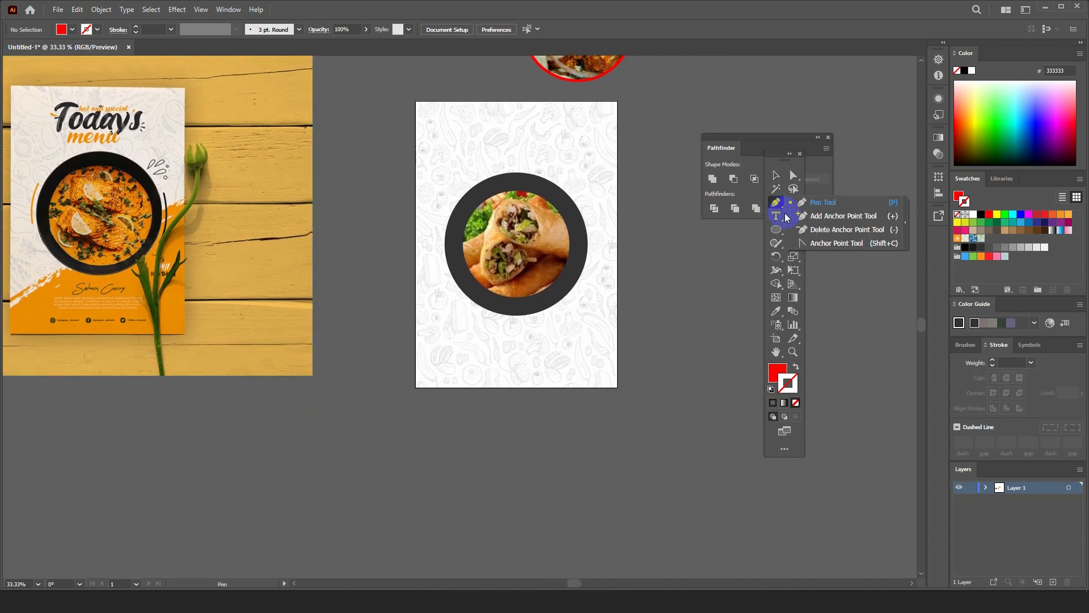
pyautogui.click(815, 206)
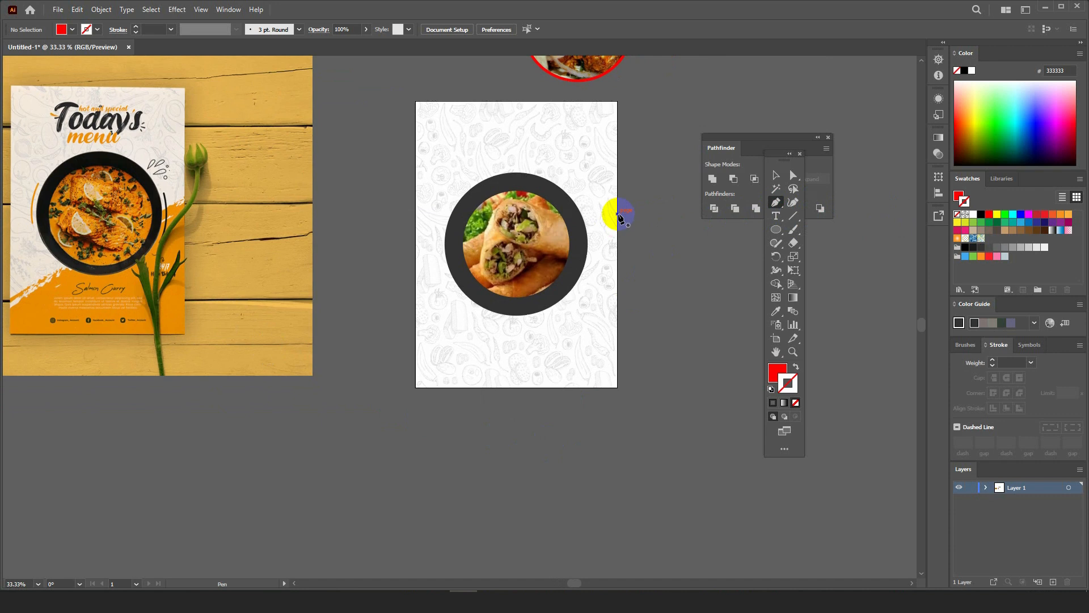
pyautogui.click(617, 215)
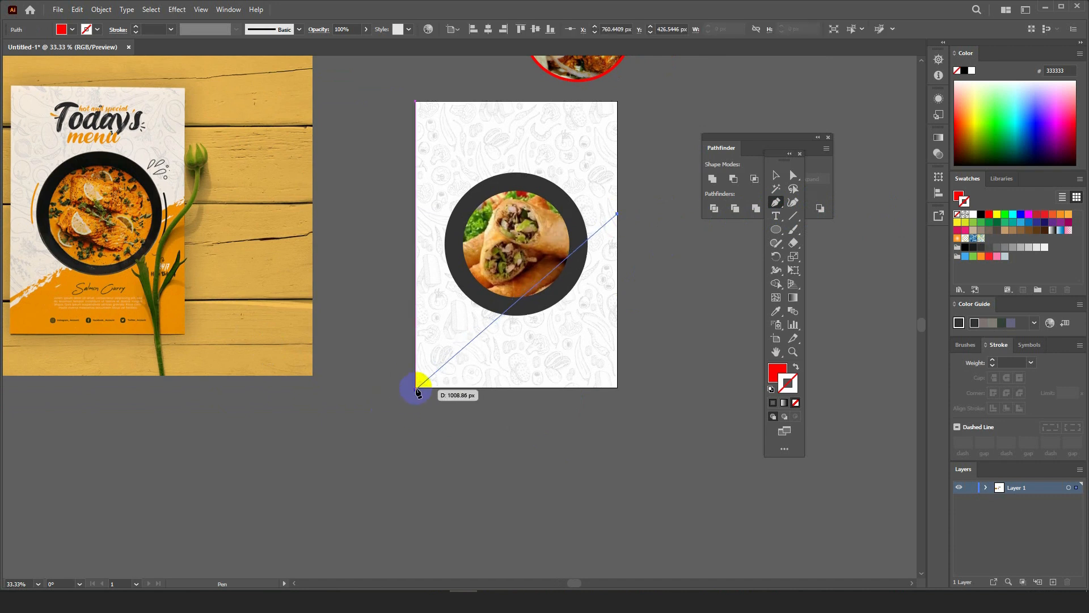
pyautogui.click(416, 387)
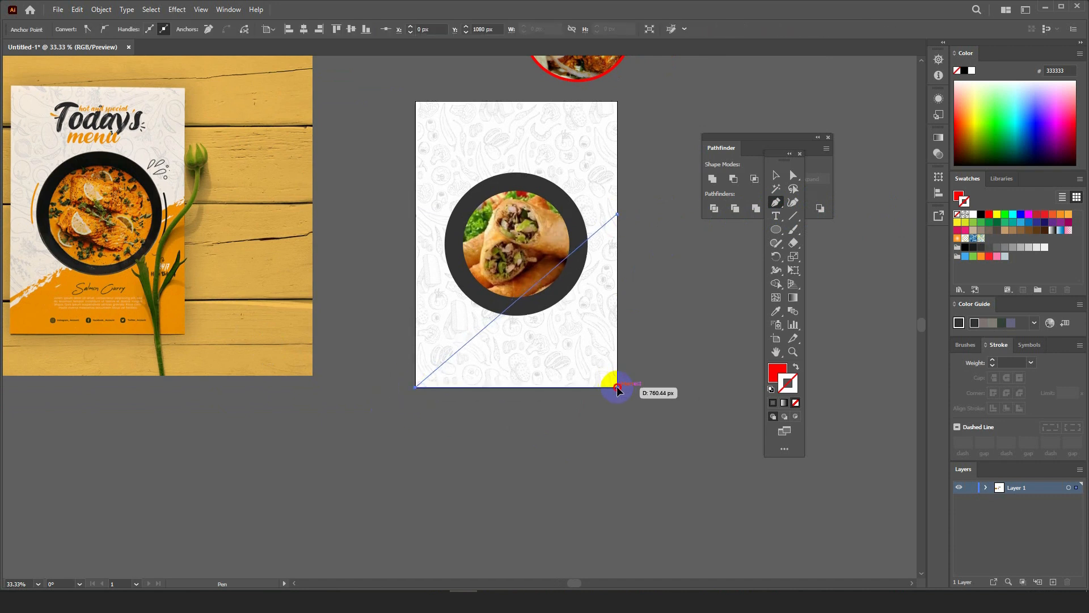
pyautogui.click(617, 387)
pyautogui.click(619, 217)
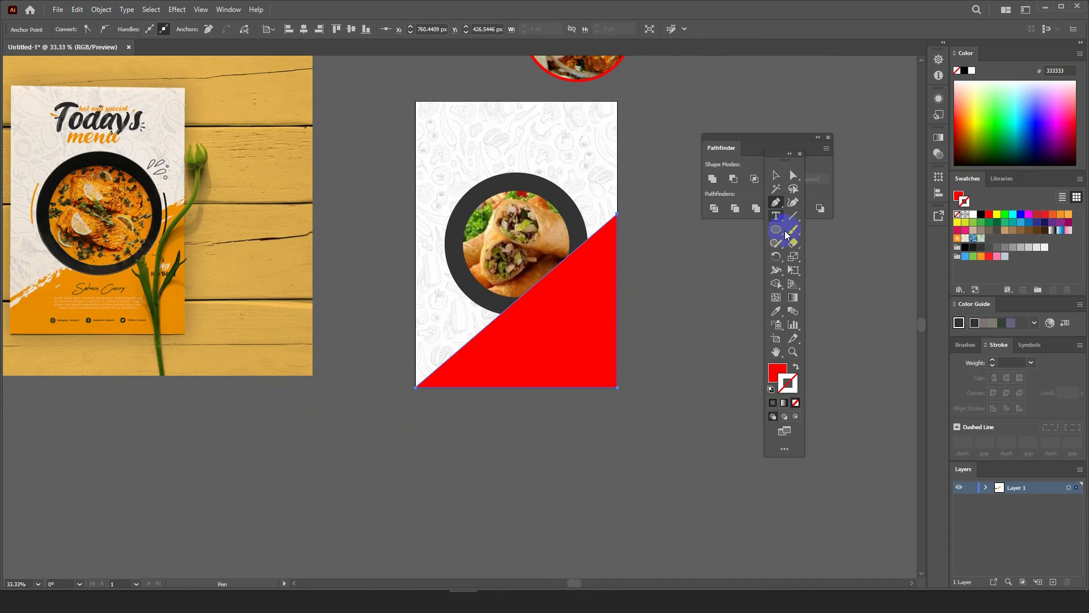
# - Fill the triangle with orange (FBB03B) and move the Pathfinder panel clear of the tools
pyautogui.click(776, 371)
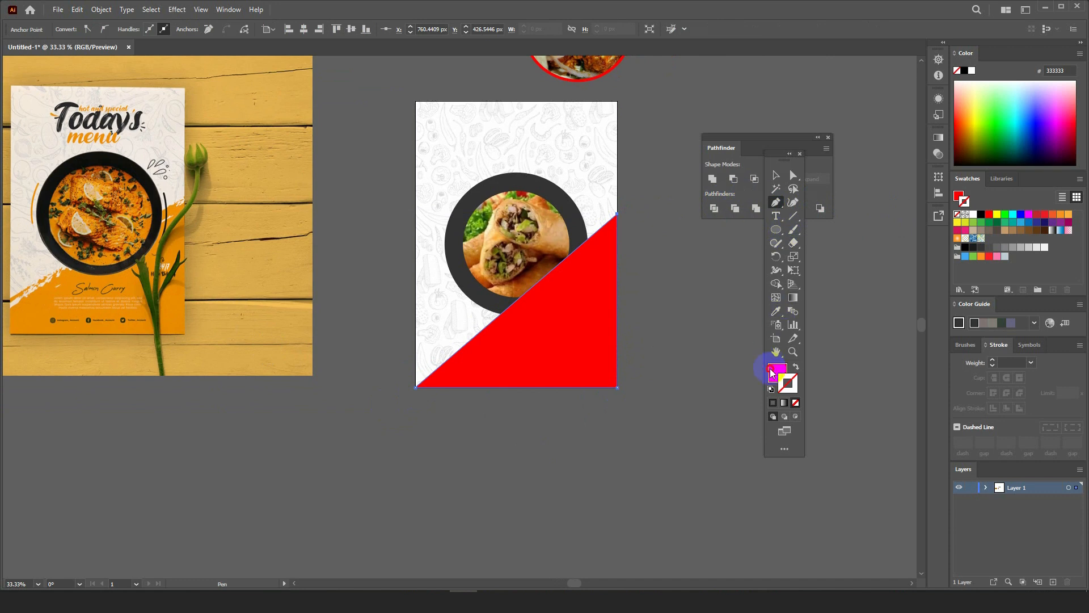
pyautogui.click(1068, 214)
pyautogui.click(713, 178)
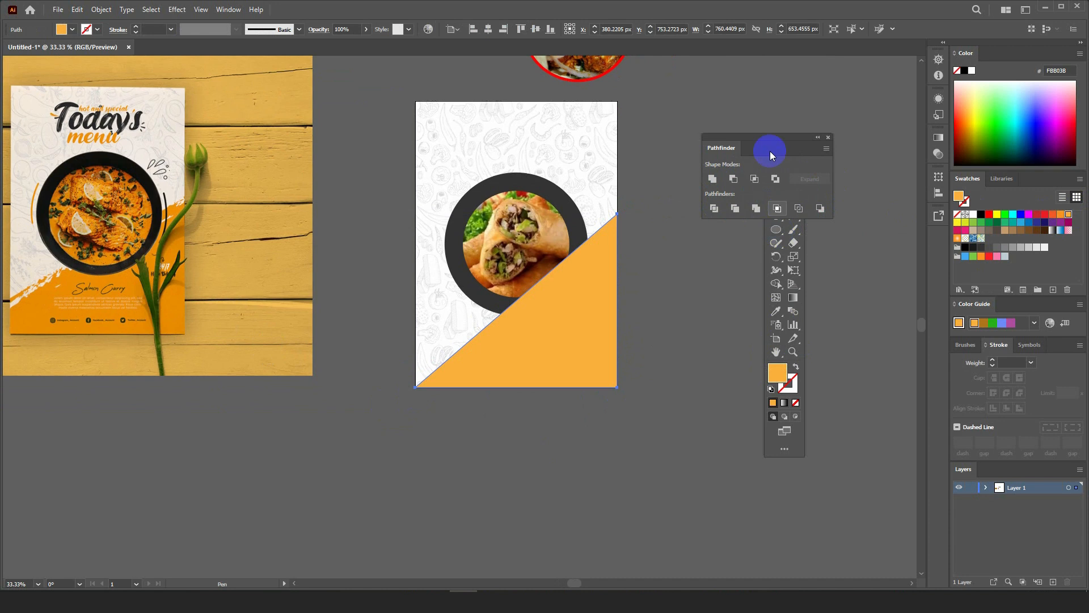
pyautogui.moveTo(771, 150); pyautogui.dragTo(789, 68)
# - Arrange the orange triangle behind the spring-roll circle but in front of the food texture
pyautogui.click(775, 176)
pyautogui.press('a')
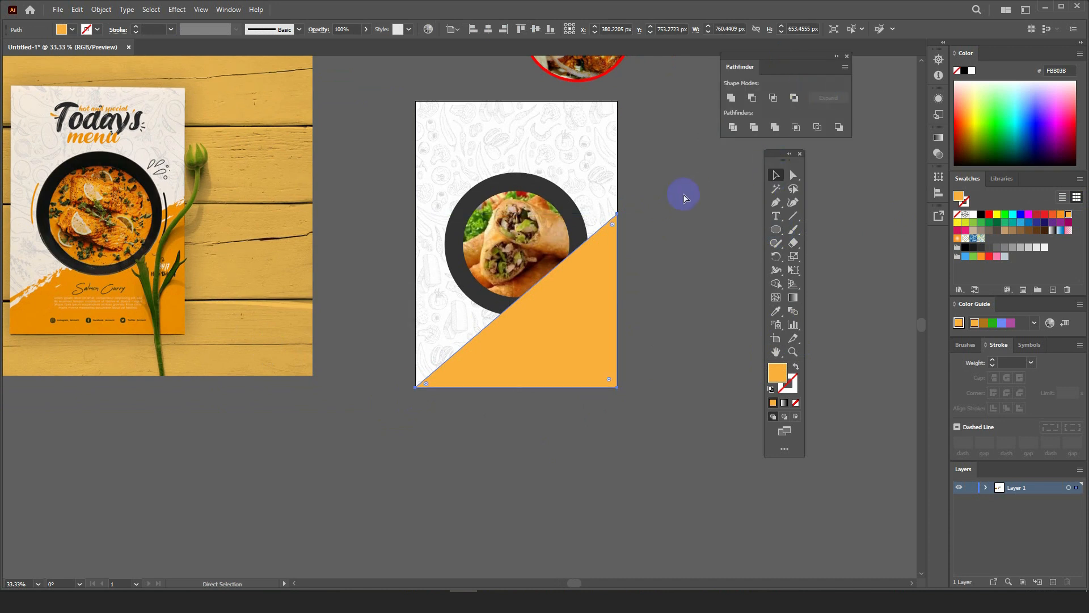
pyautogui.click(607, 283)
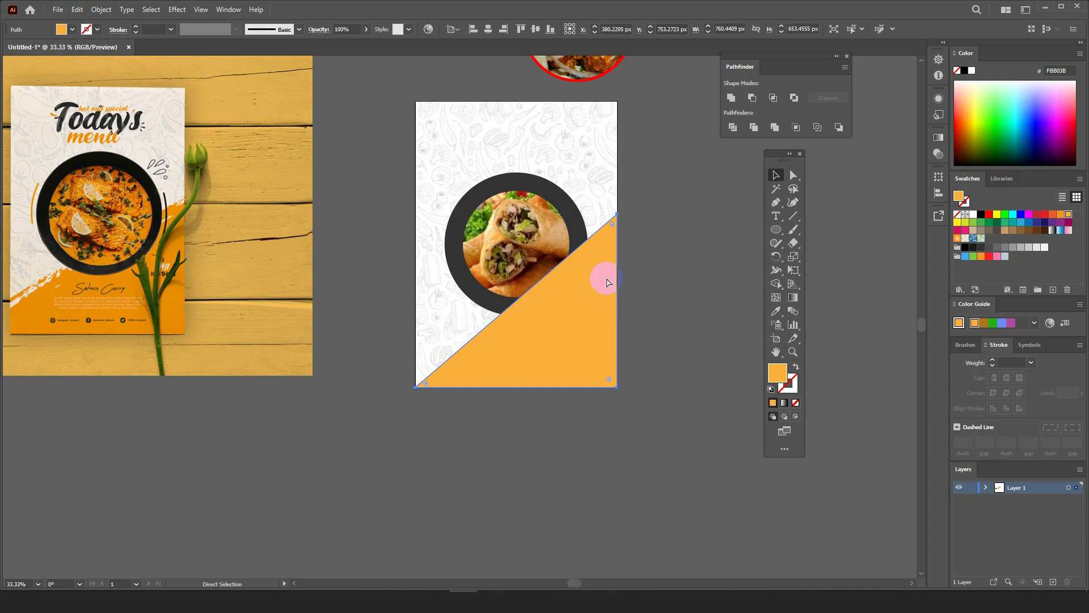
pyautogui.hotkey('ctrl', 'shift', '[')
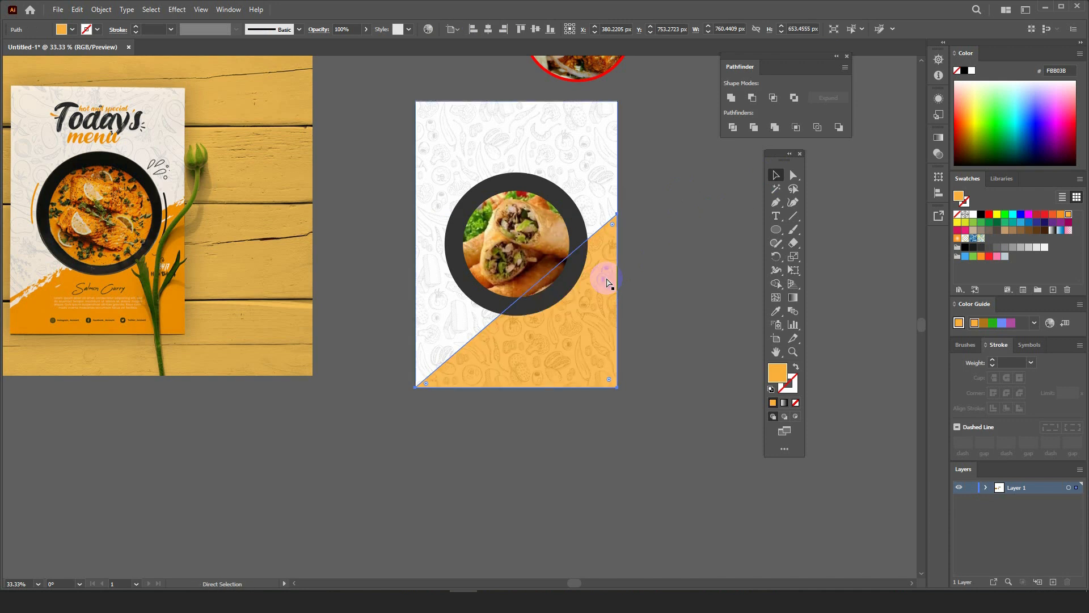
pyautogui.hotkey('ctrl', ']')
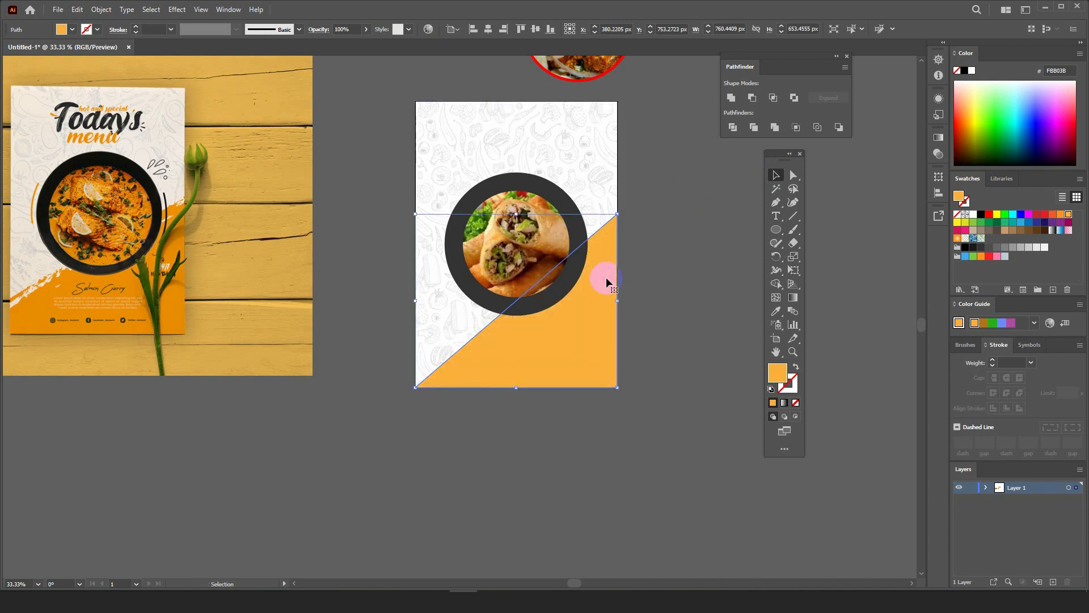
pyautogui.click(628, 322)
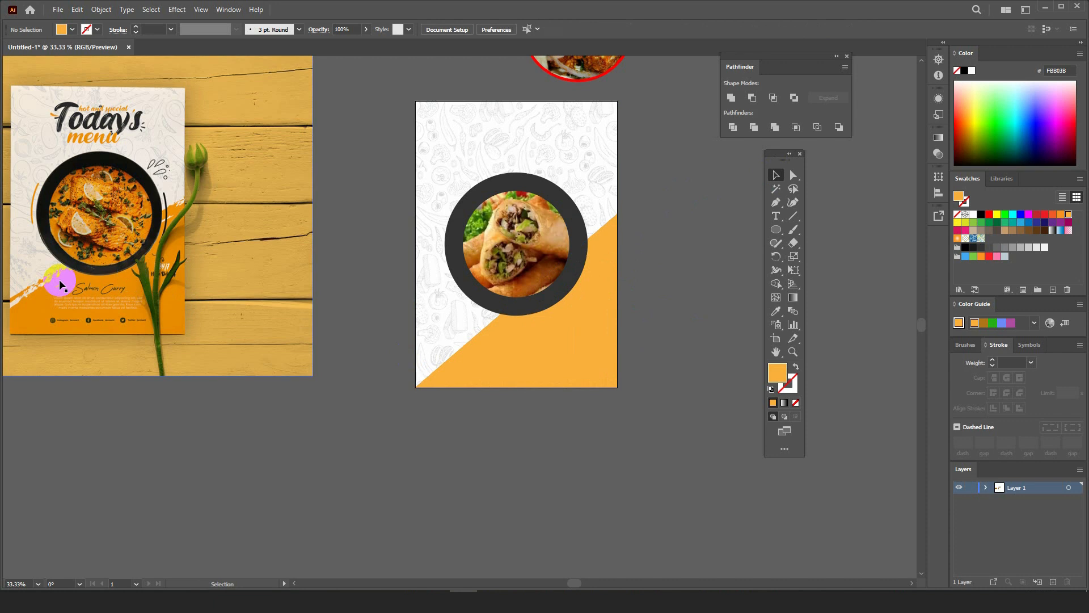
# - Select the orange triangle and open the Arrows_Special brush library
pyautogui.click(509, 335)
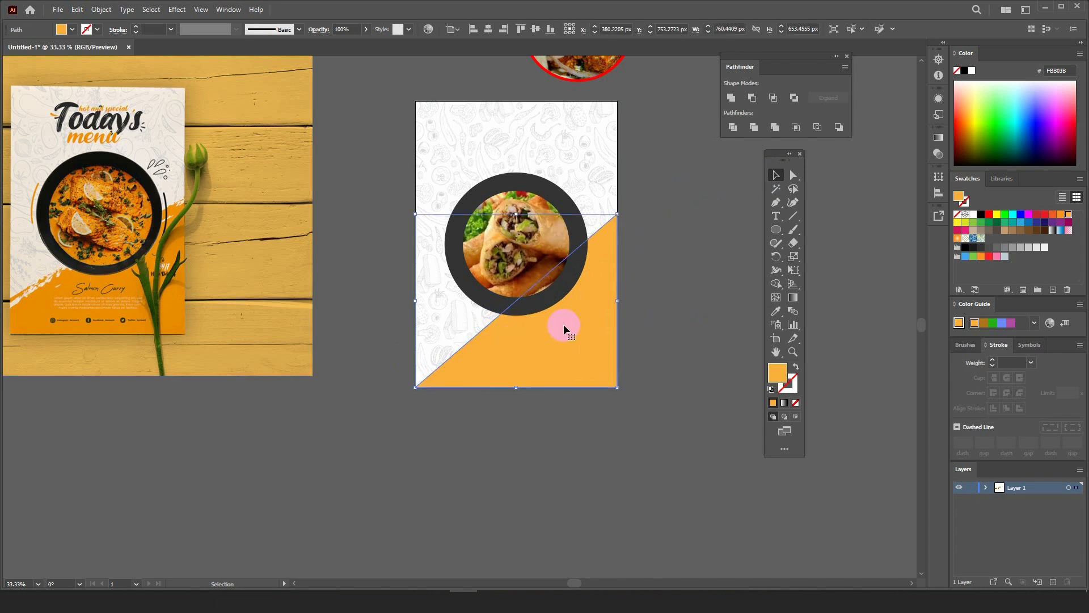
pyautogui.click(202, 10)
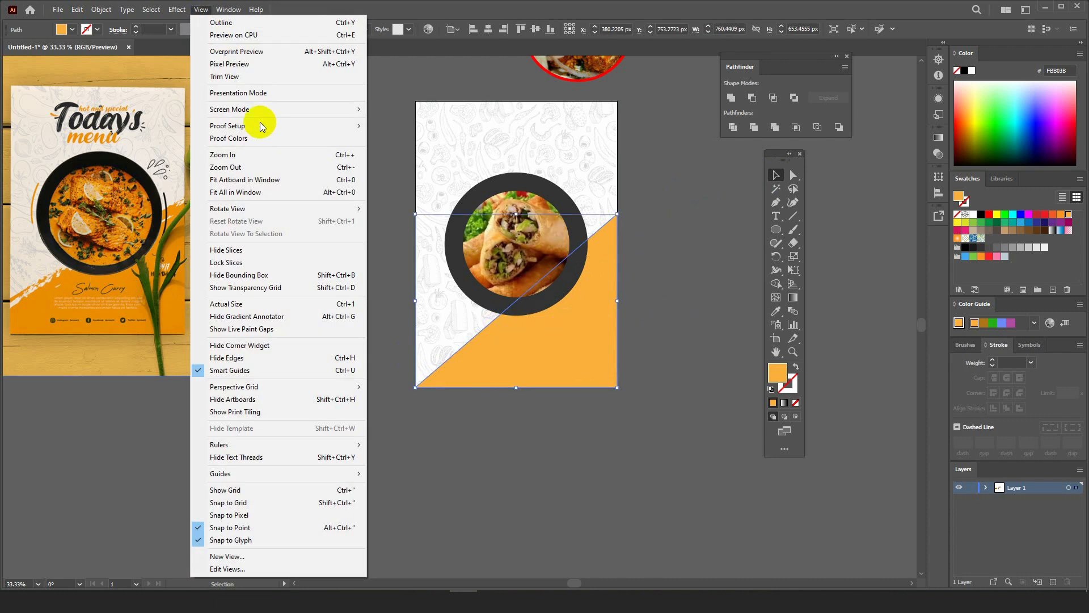
pyautogui.moveTo(227, 9)
pyautogui.moveTo(287, 586)
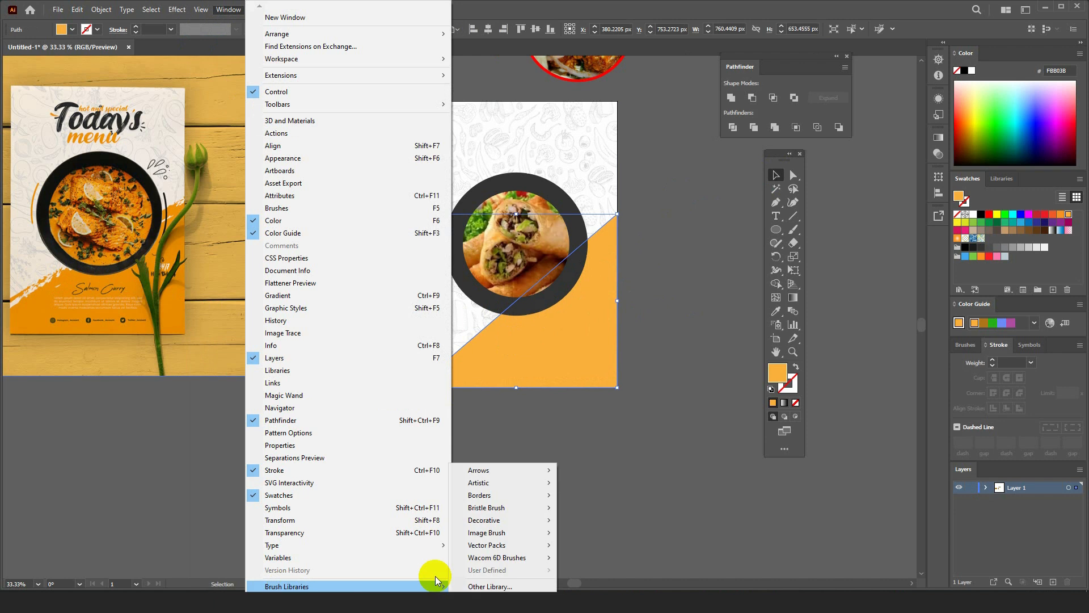
pyautogui.moveTo(479, 470)
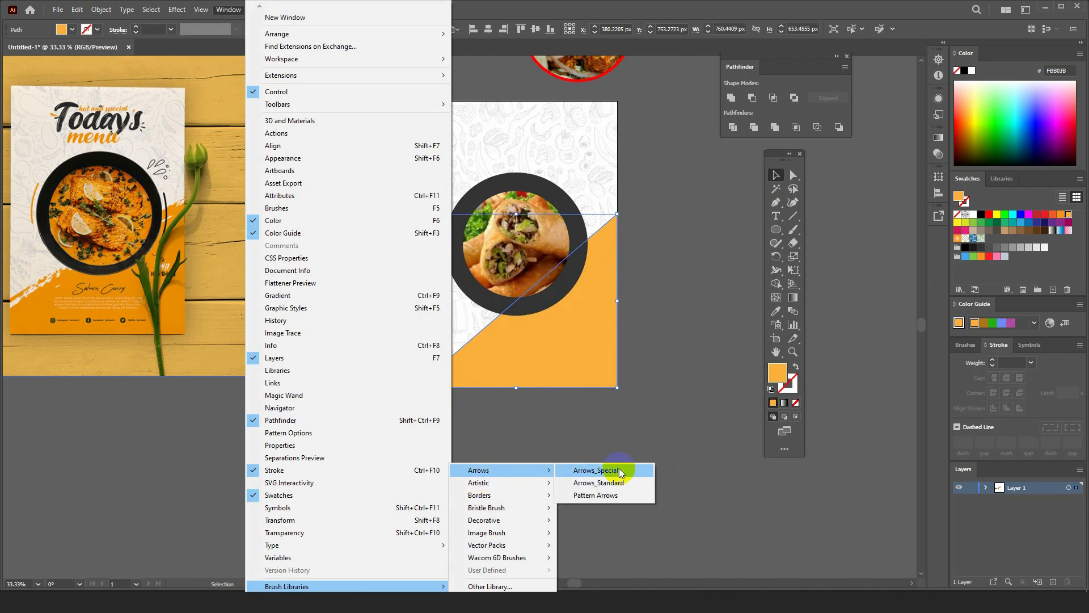
pyautogui.click(503, 482)
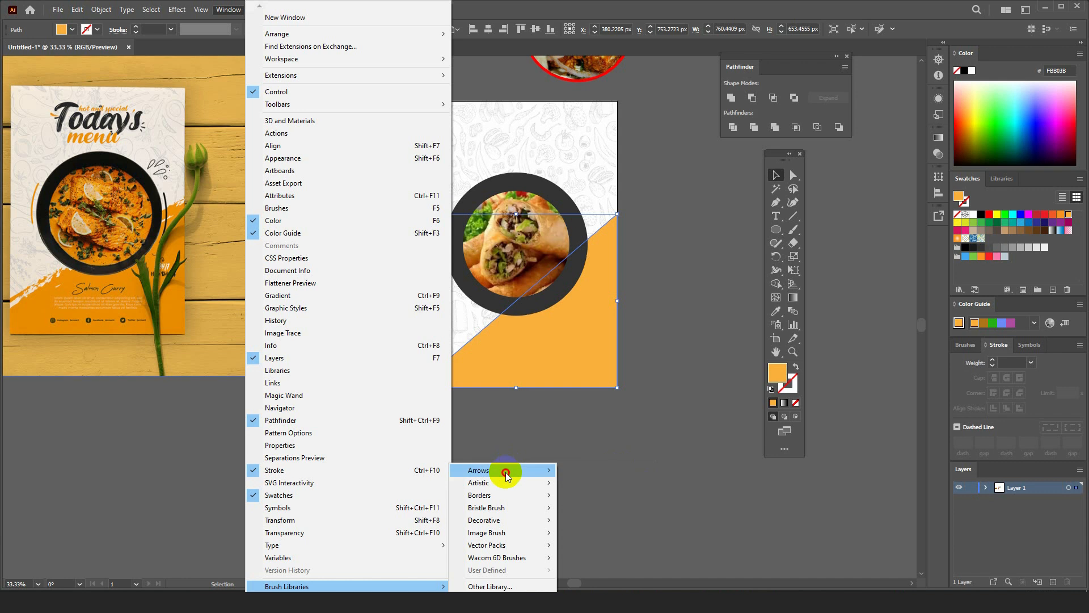
pyautogui.click(606, 475)
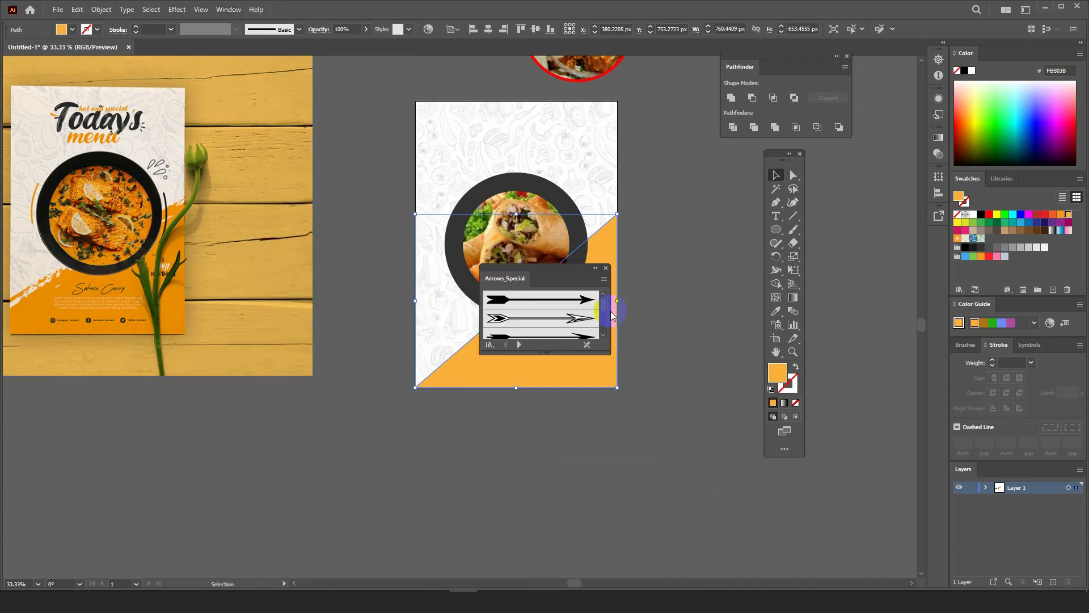
# - Move the brush library clear of the artboard, enlarge it, and browse forward to the Artistic_ChalkCharcoalPencil library
pyautogui.moveTo(611, 273)
pyautogui.mouseDown()
pyautogui.moveTo(834, 163)
pyautogui.moveTo(862, 161)
pyautogui.mouseUp()
pyautogui.click(783, 231)
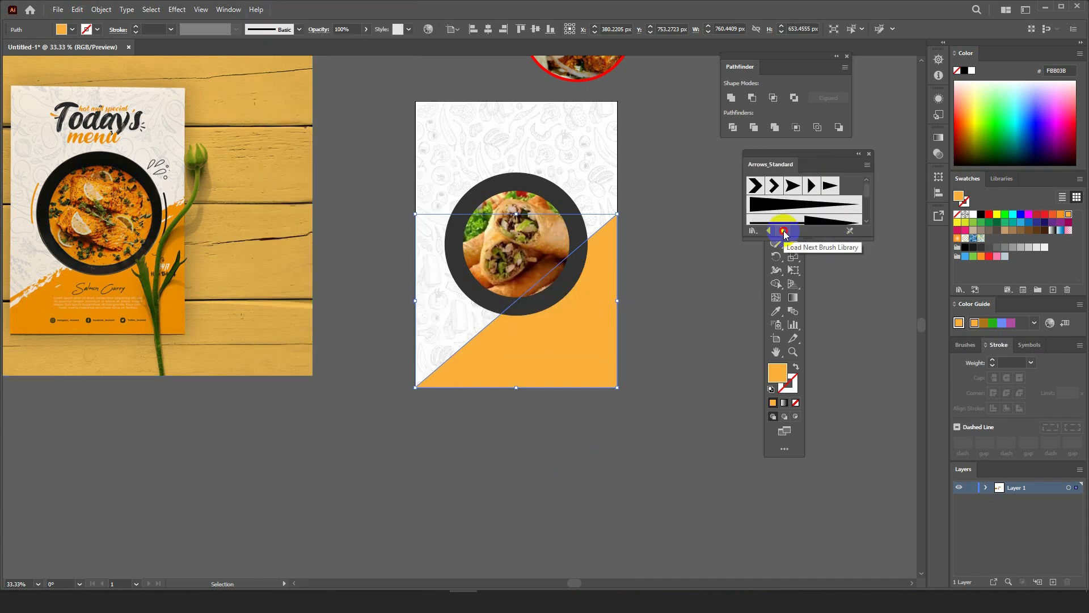
pyautogui.click(783, 231)
pyautogui.moveTo(818, 238); pyautogui.dragTo(777, 340)
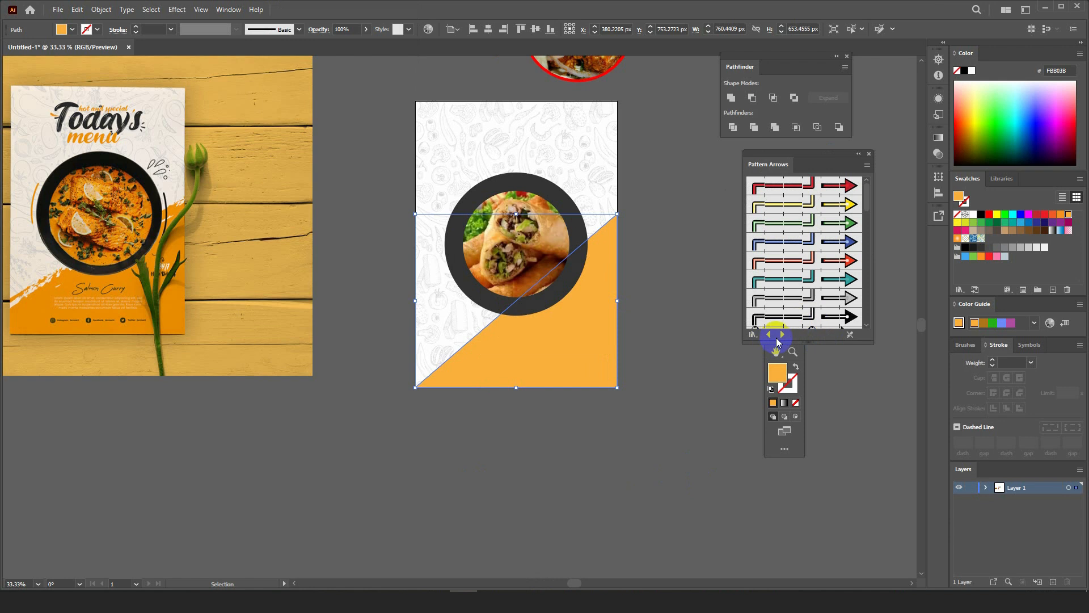
pyautogui.click(782, 337)
pyautogui.click(781, 337)
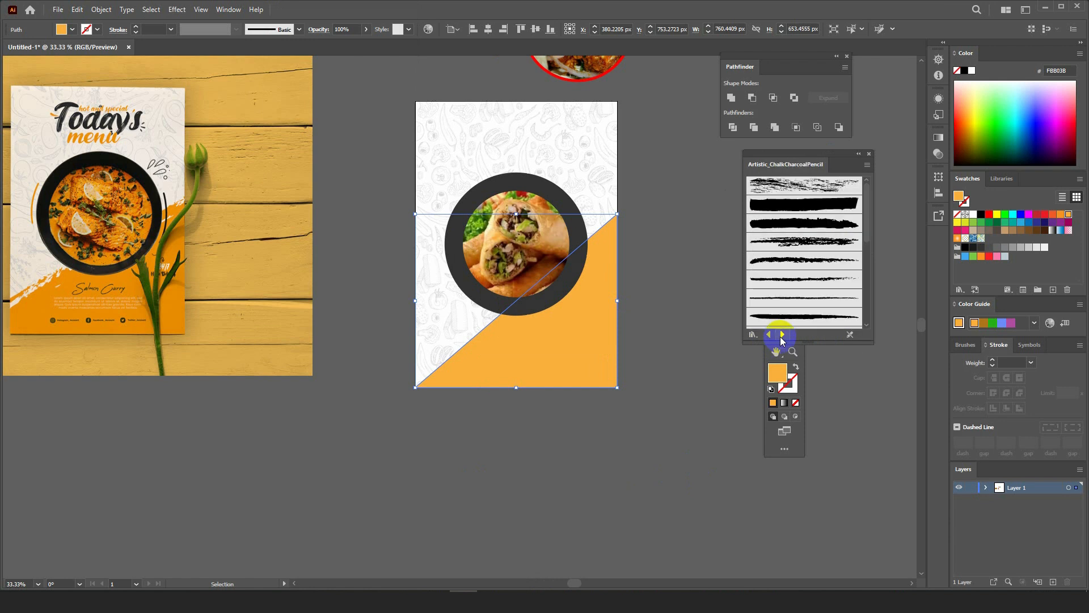
# - Try the Chalk brush on the orange triangle's outline and inspect its rough diagonal edge
pyautogui.click(786, 208)
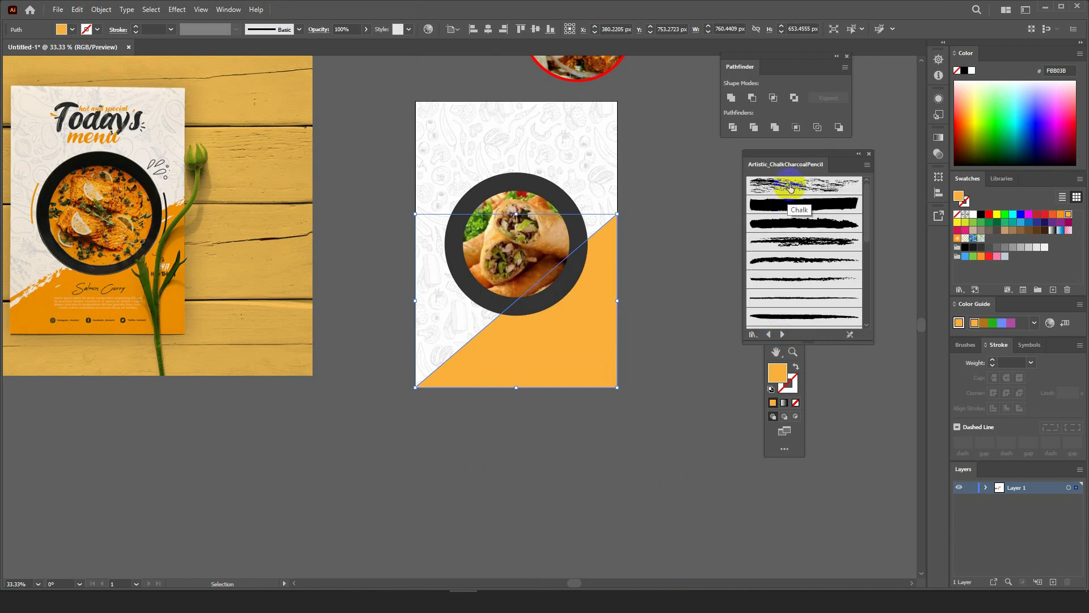
pyautogui.click(790, 186)
pyautogui.scroll(2, 502, 332)
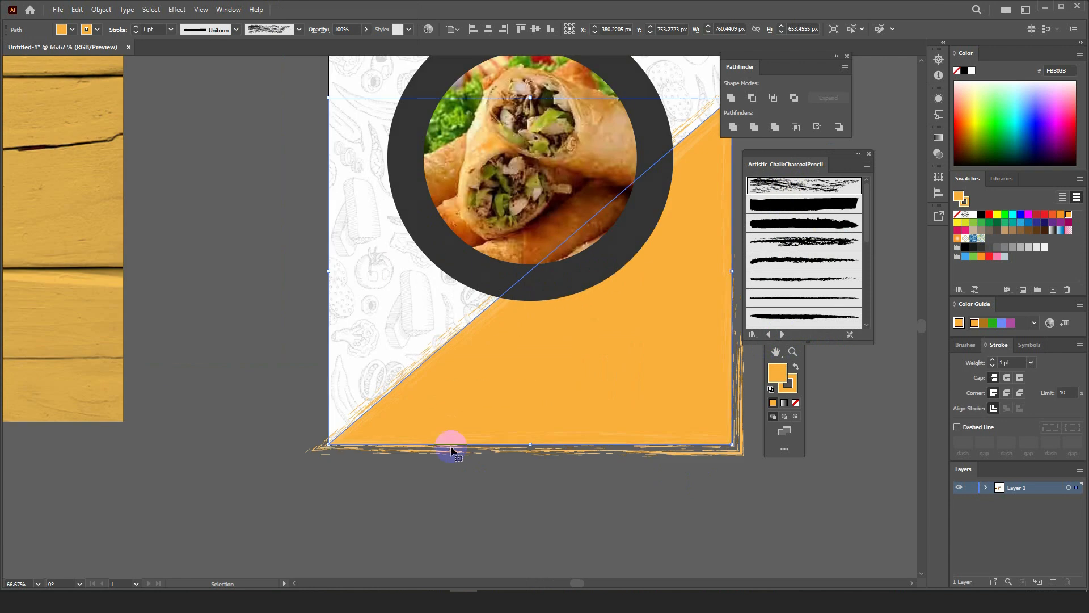
pyautogui.click(452, 452)
pyautogui.scroll(2, 456, 352)
pyautogui.click(459, 323)
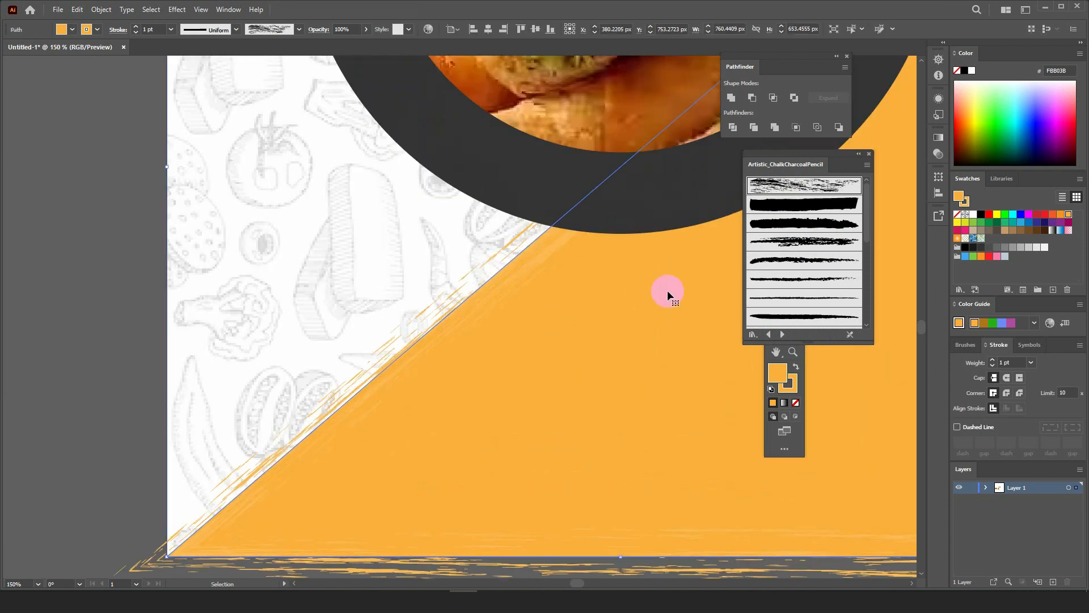
pyautogui.scroll(-3, 652, 278)
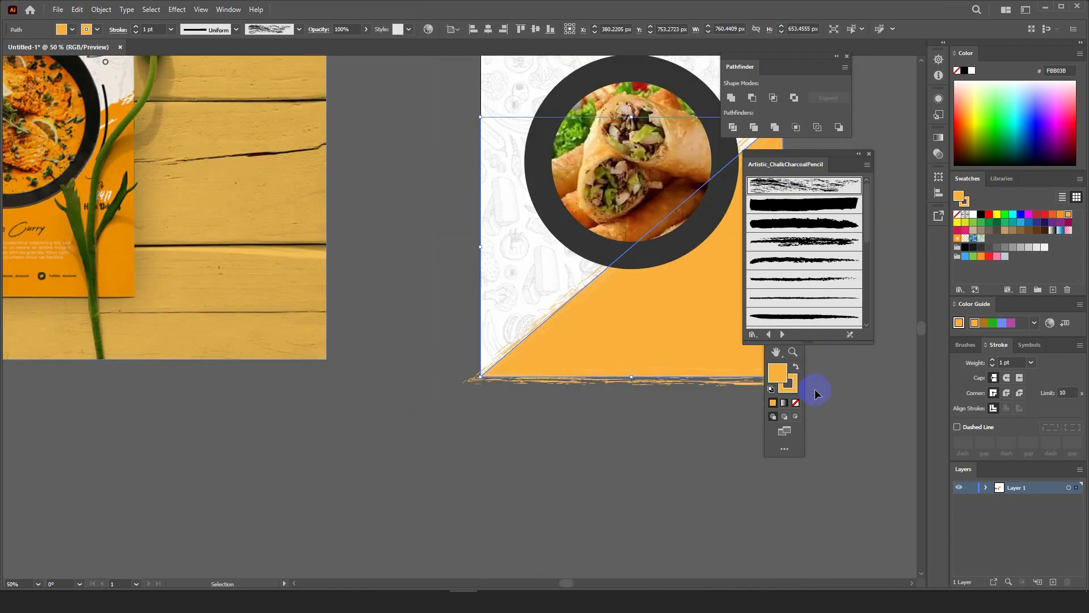
# - Move the tools clear of the triangle and apply the Chalk - Scribble brush to its outline
pyautogui.click(795, 388)
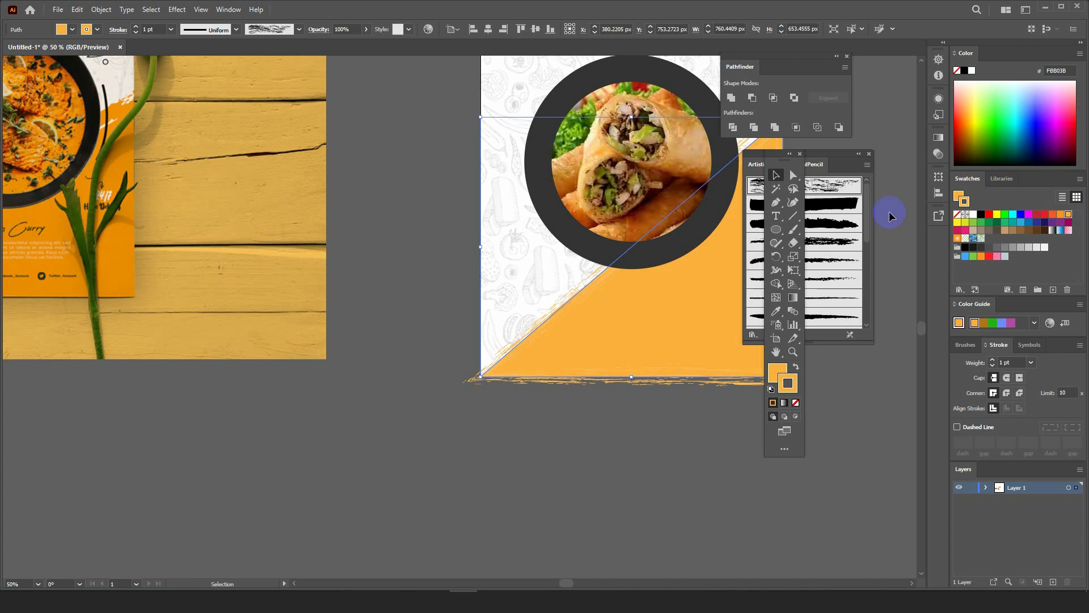
pyautogui.moveTo(777, 154); pyautogui.dragTo(852, 284)
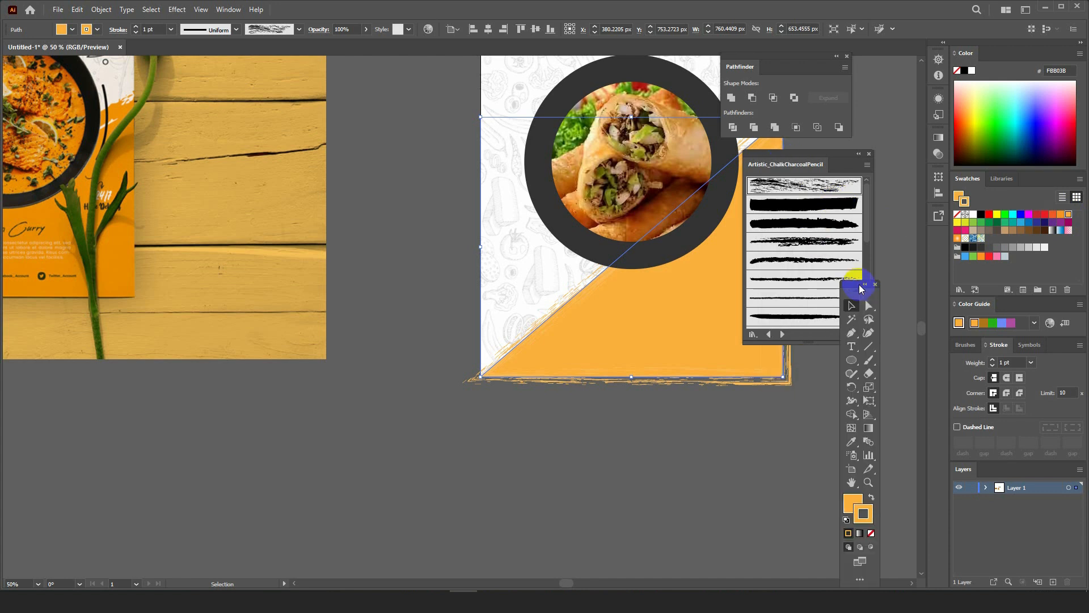
pyautogui.click(781, 218)
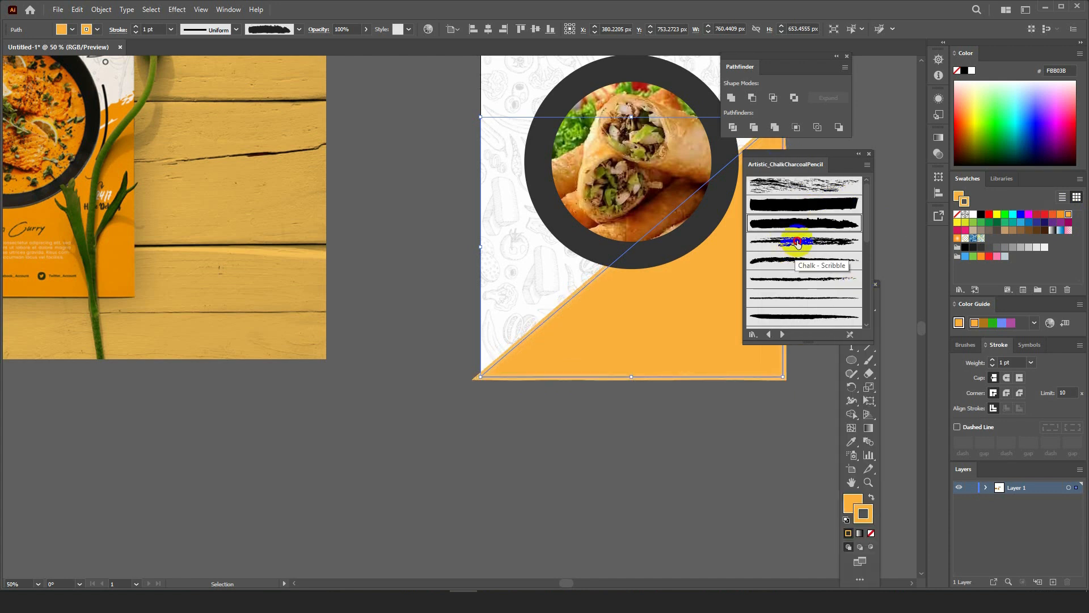
pyautogui.click(798, 242)
pyautogui.click(556, 455)
pyautogui.scroll(3, 544, 328)
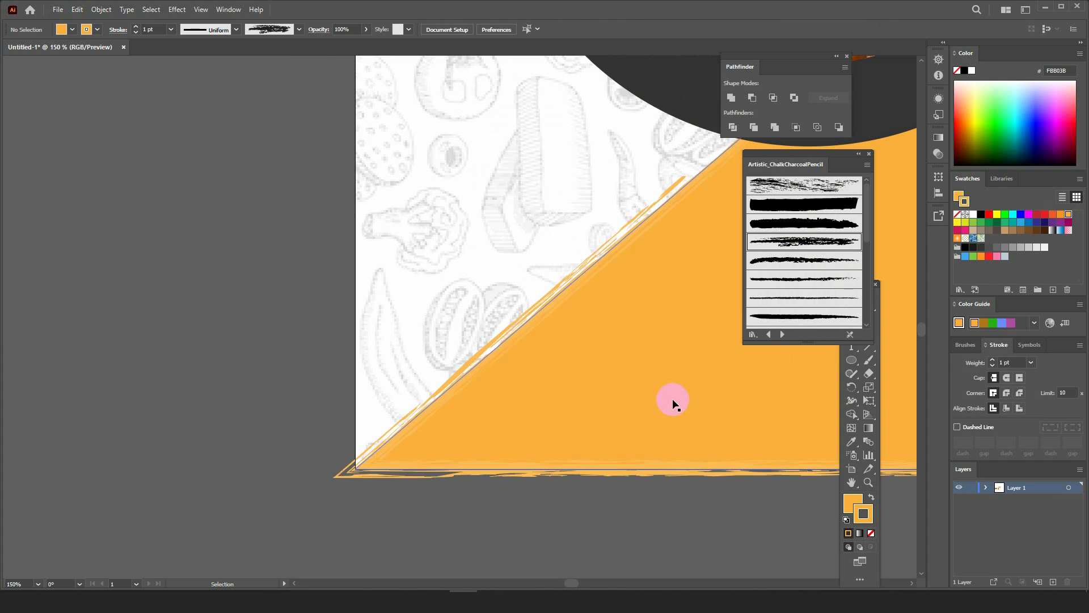
# - Set the triangle's brushed stroke weight to 3 pt
pyautogui.click(565, 292)
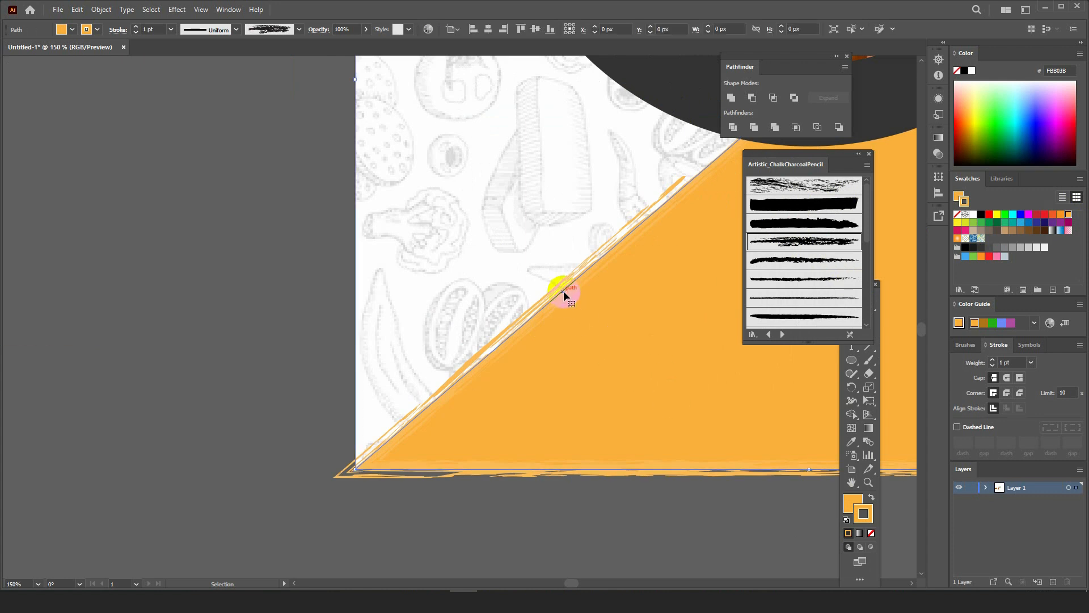
pyautogui.click(137, 28)
pyautogui.click(136, 27)
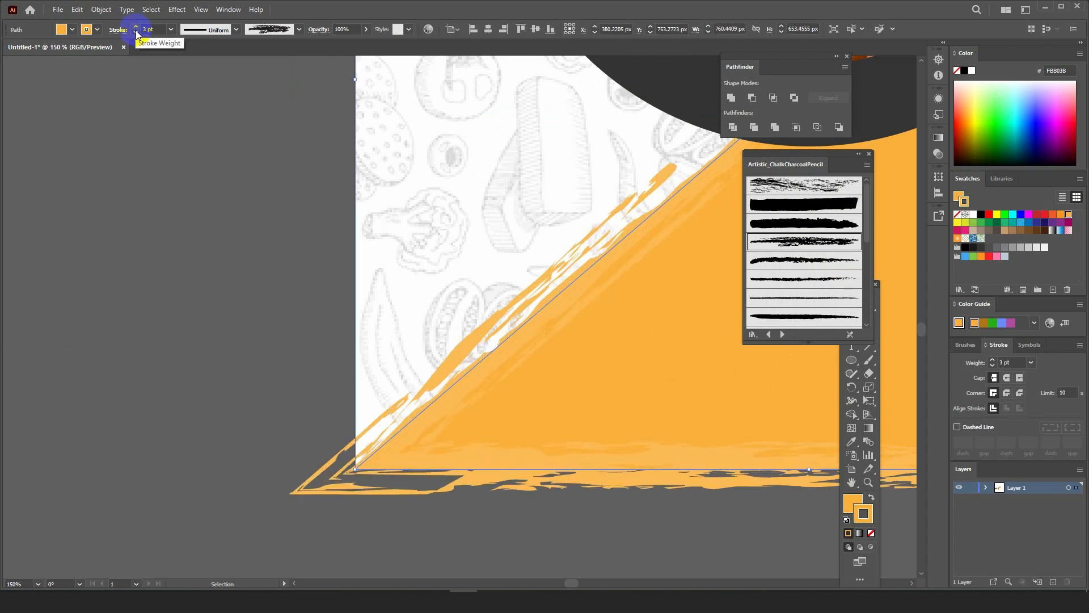
pyautogui.click(225, 213)
pyautogui.scroll(-3, 449, 335)
pyautogui.scroll(-1, 610, 464)
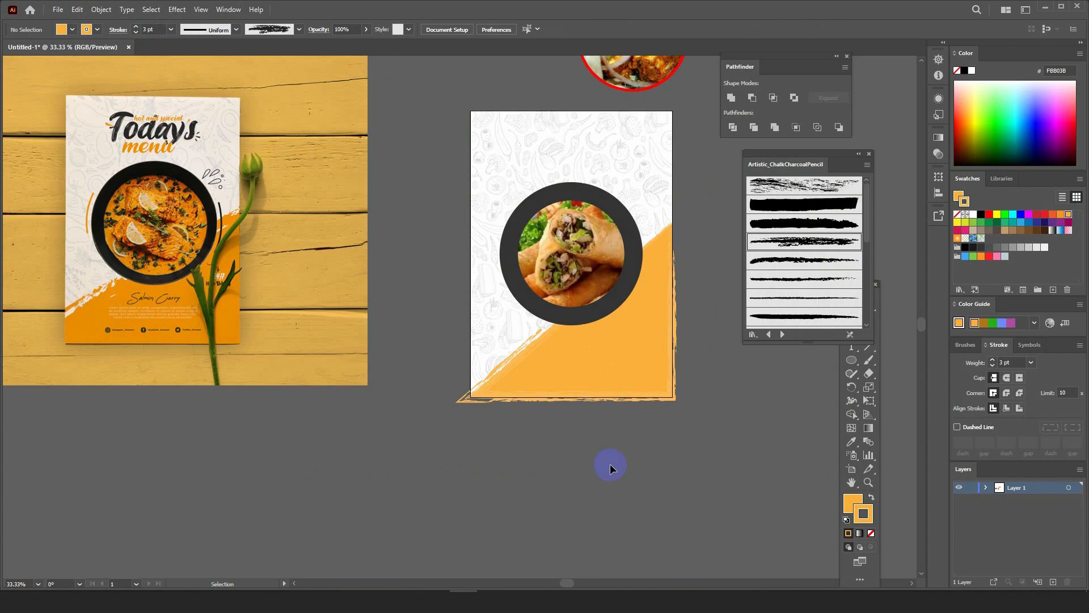
# - Recolor both the stroke and the fill of the triangle with the darker orange swatch (F7931E)
pyautogui.click(616, 370)
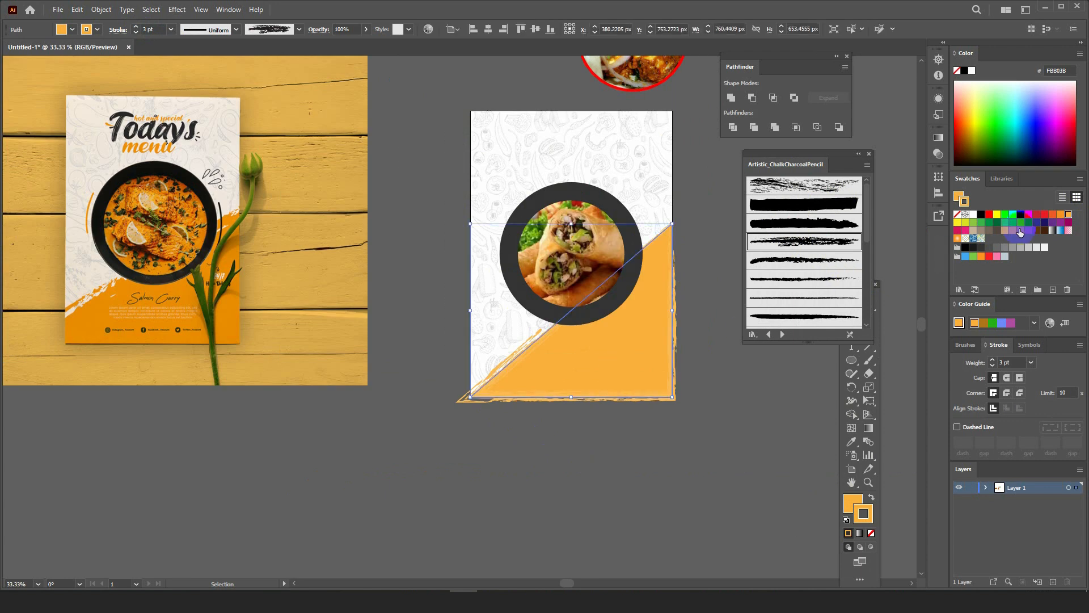
pyautogui.click(1060, 215)
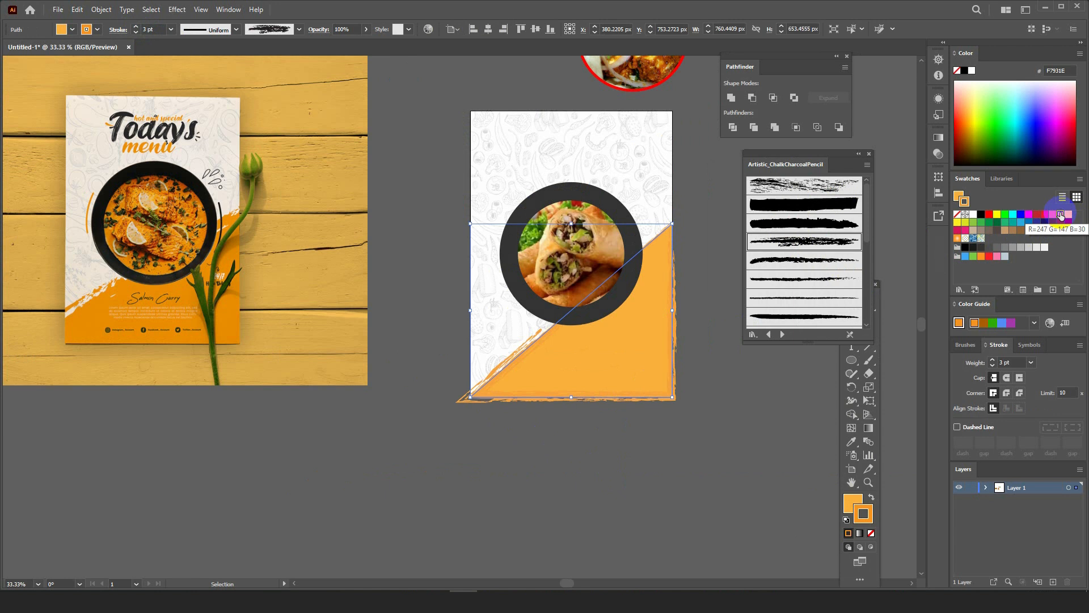
pyautogui.click(853, 503)
pyautogui.click(1060, 227)
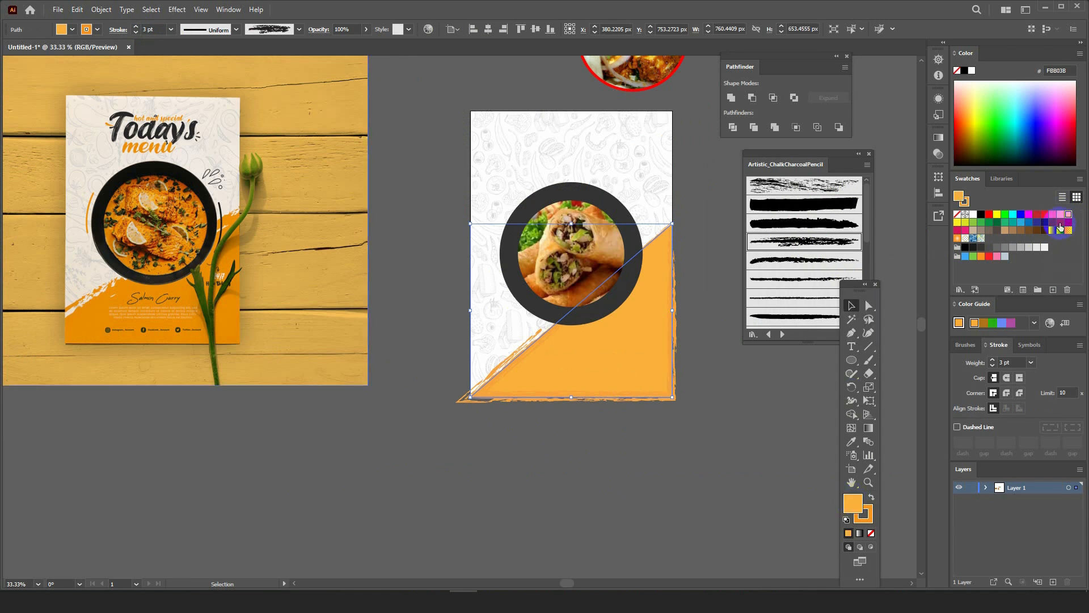
pyautogui.click(1060, 214)
pyautogui.click(739, 433)
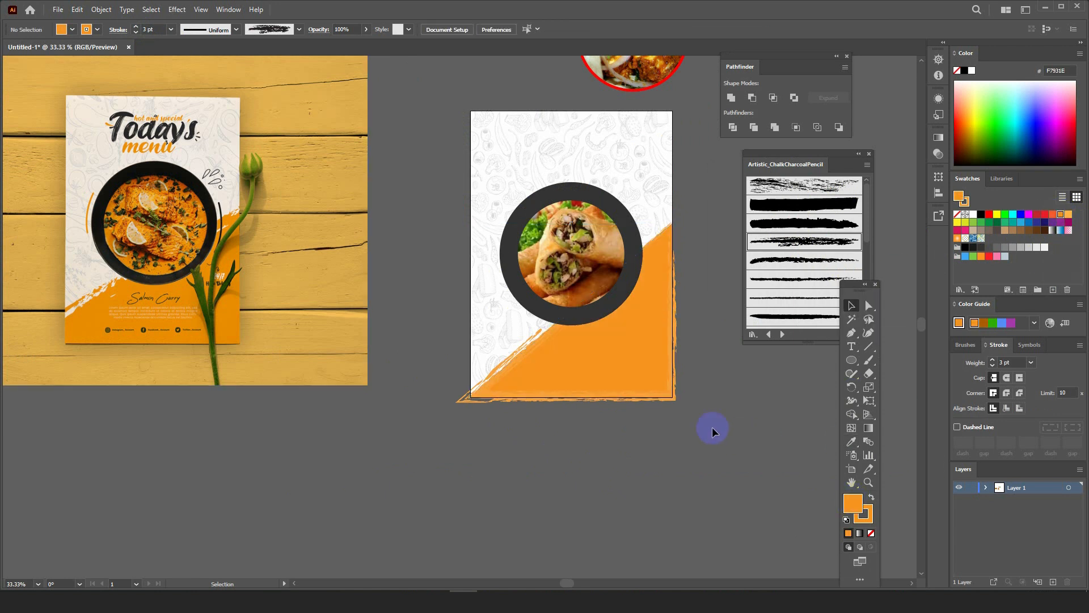
# - Expand the appearance of the brushed triangle so its rough stroke becomes editable shapes
pyautogui.scroll(2, 564, 393)
pyautogui.scroll(-2, 547, 345)
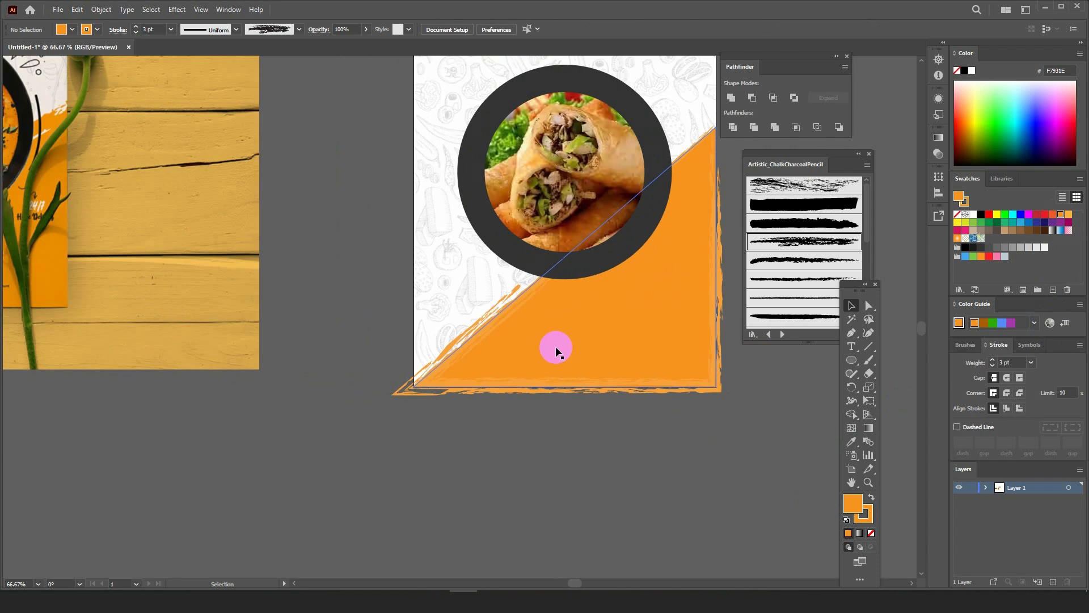
pyautogui.click(652, 346)
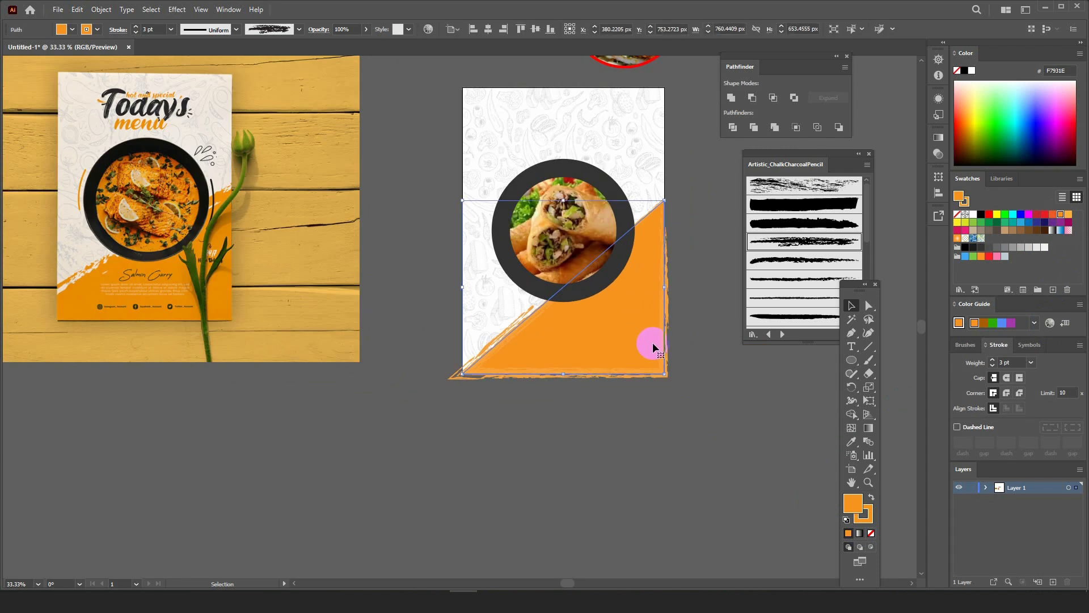
pyautogui.scroll(1, 653, 347)
pyautogui.scroll(1, 652, 342)
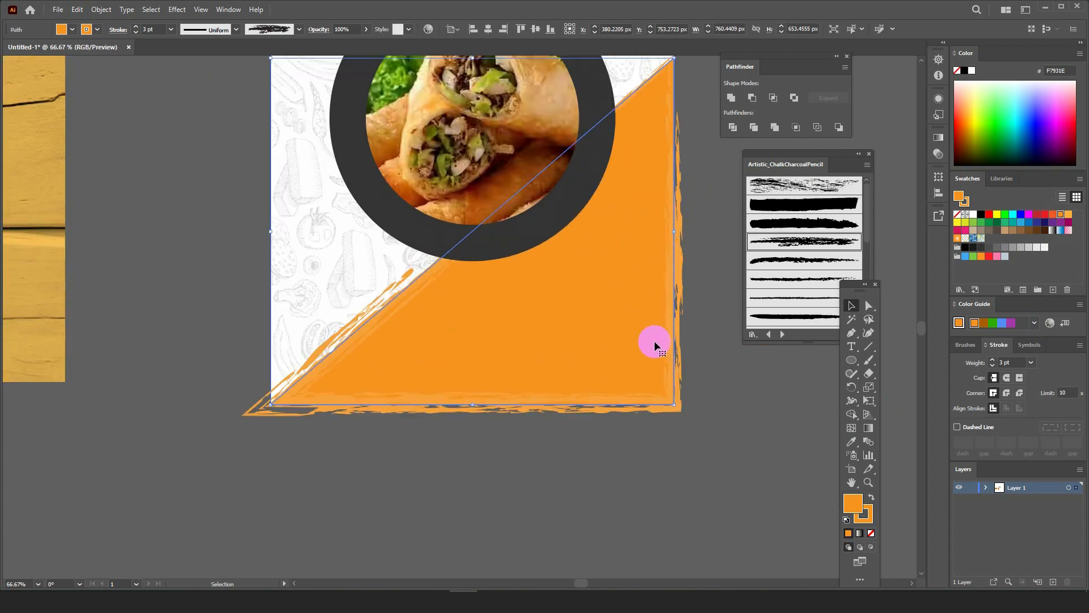
pyautogui.click(102, 9)
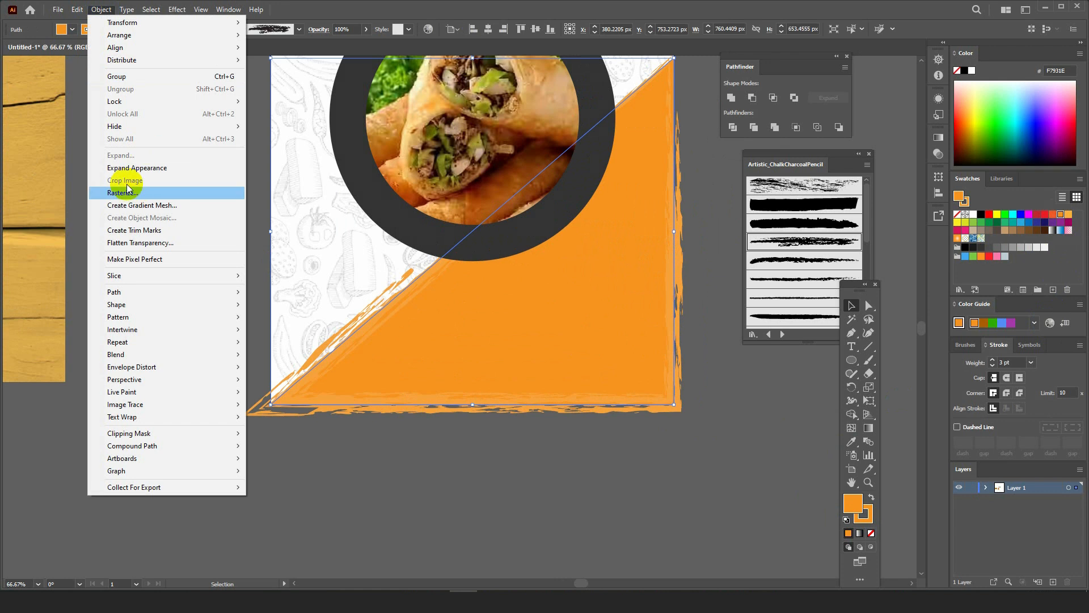
pyautogui.click(124, 168)
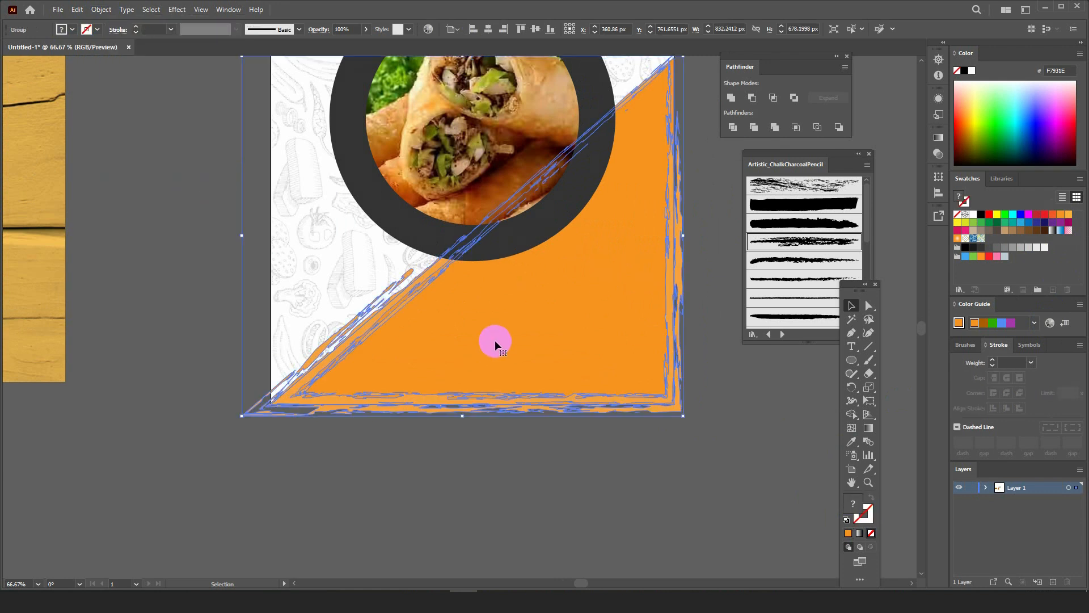
# - Unite the expanded triangle shapes with Pathfinder and fill the result with orange (F7931E)
pyautogui.click(733, 98)
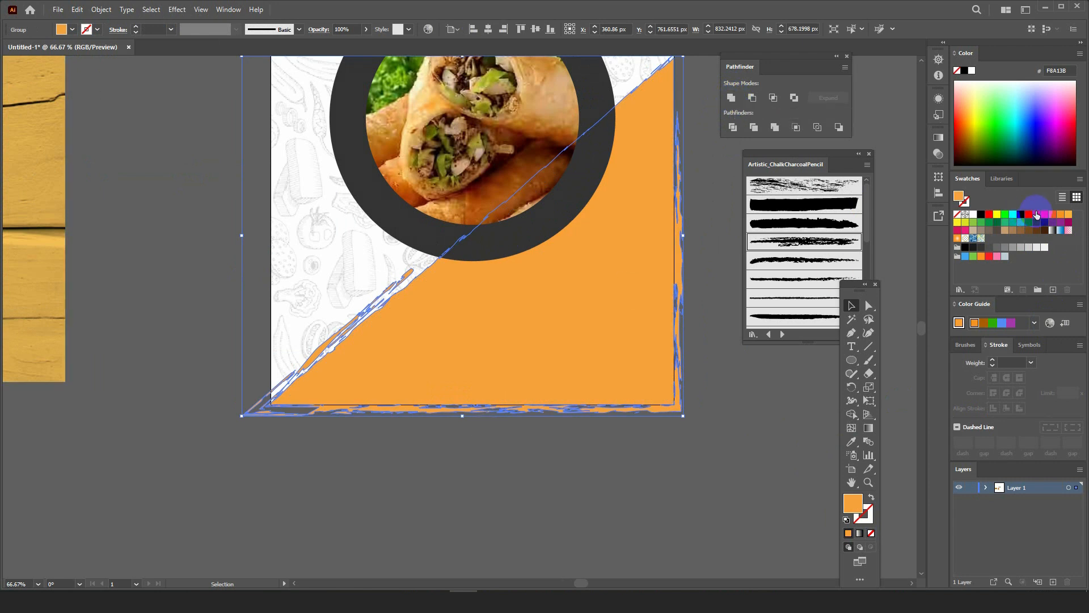
pyautogui.click(1060, 214)
pyautogui.click(548, 454)
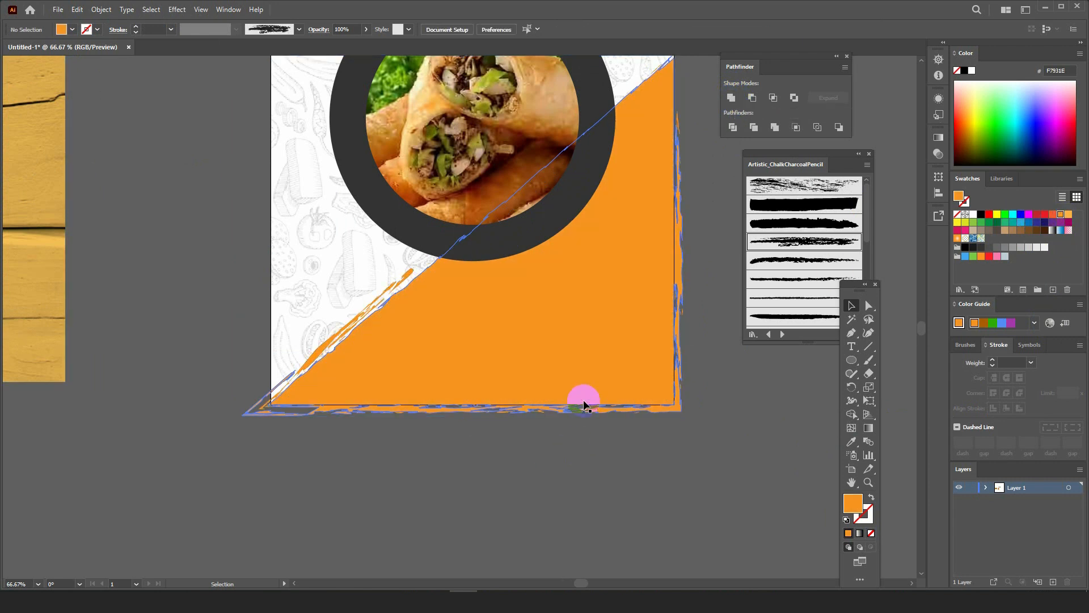
pyautogui.scroll(-2, 583, 402)
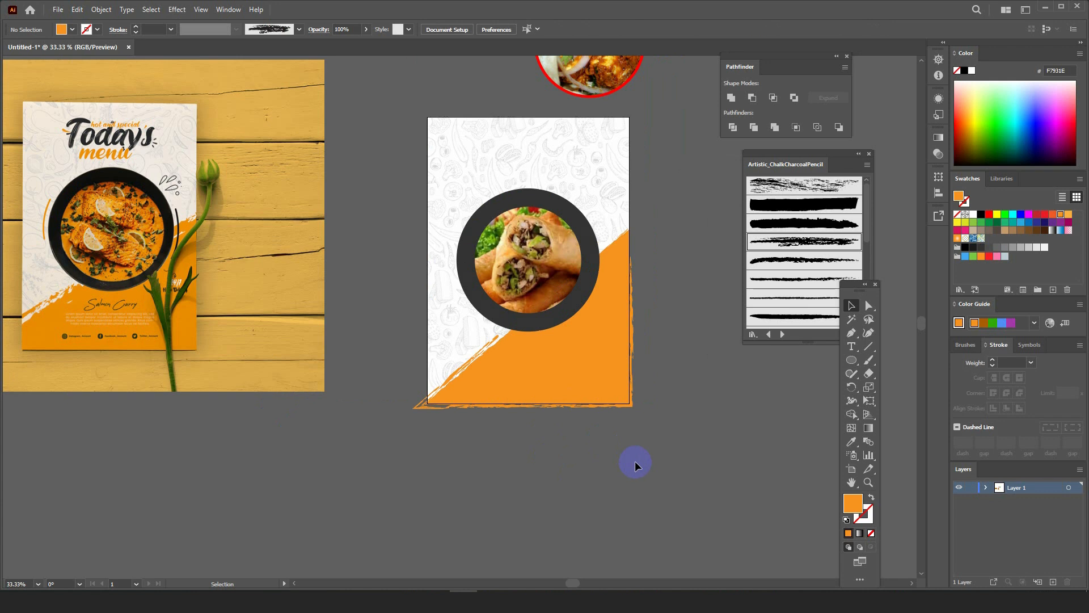
pyautogui.scroll(2, 170, 192)
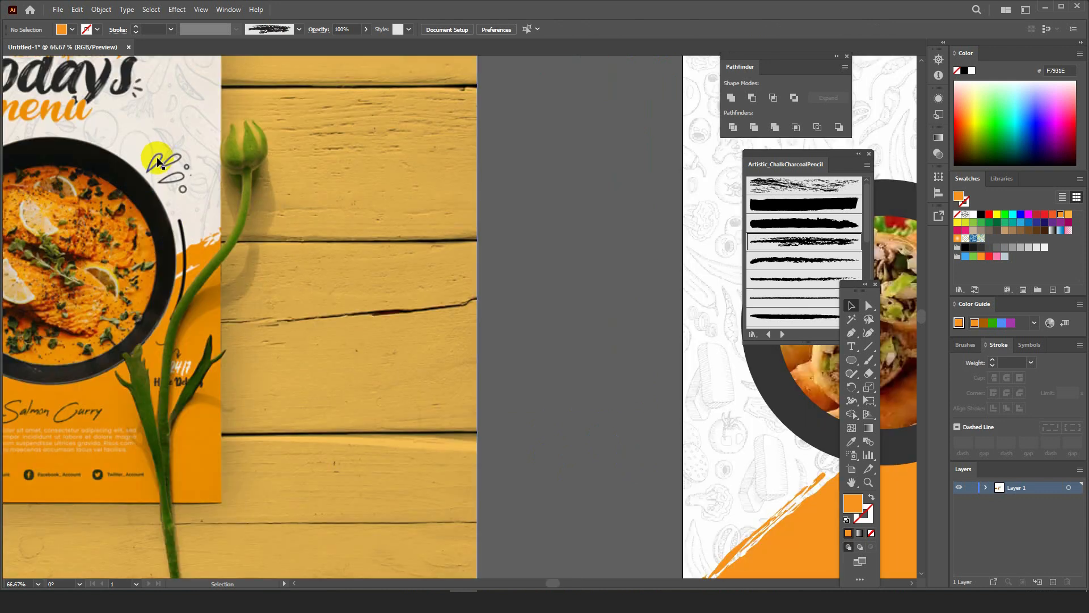
pyautogui.scroll(-2, 153, 180)
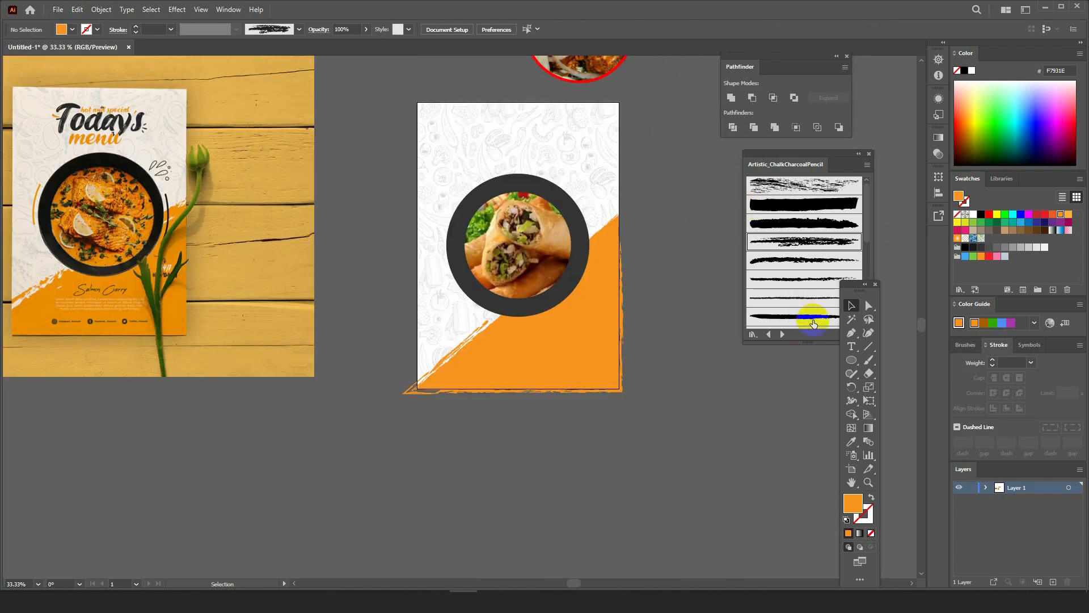
pyautogui.click(850, 334)
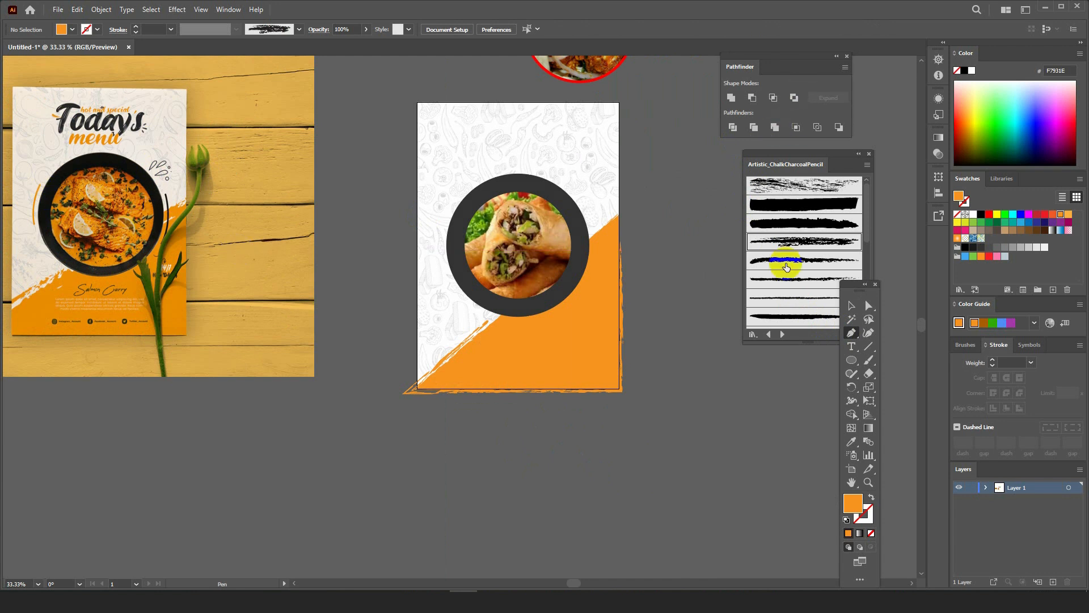
pyautogui.click(852, 309)
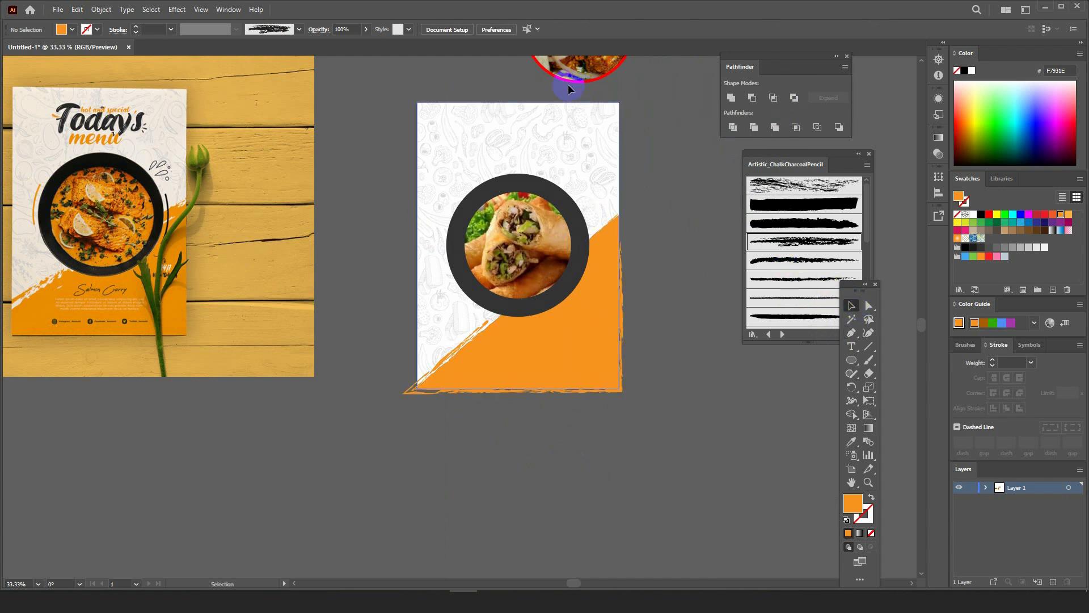
# - Check the flyer cropped to its artboard in Trim View, and return to the untrimmed view to look over all the artwork
pyautogui.scroll(1, 568, 85)
pyautogui.click(201, 9)
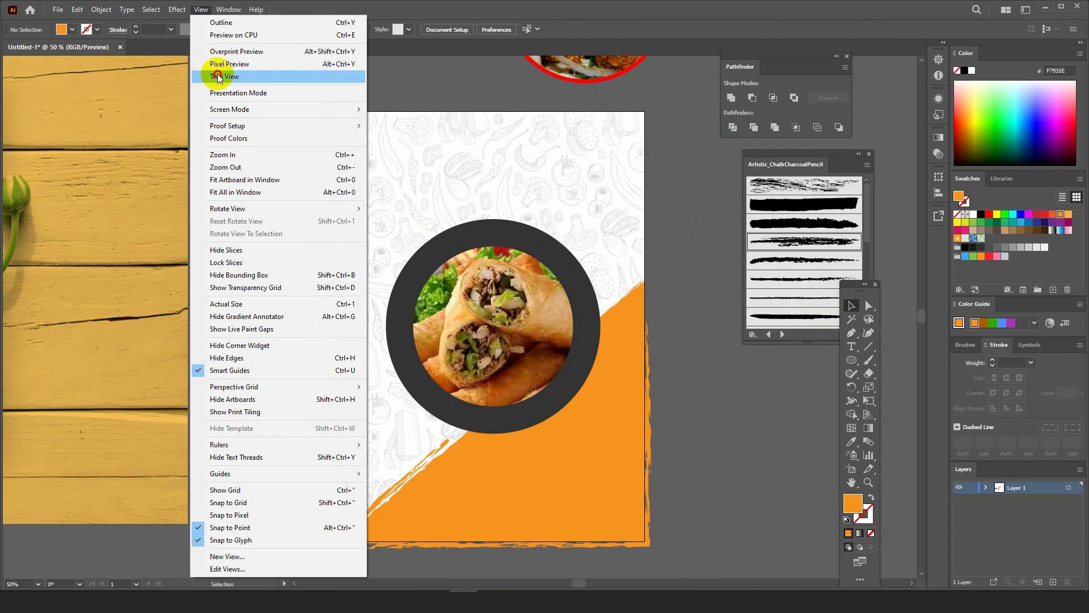
pyautogui.click(219, 74)
pyautogui.scroll(1, 637, 457)
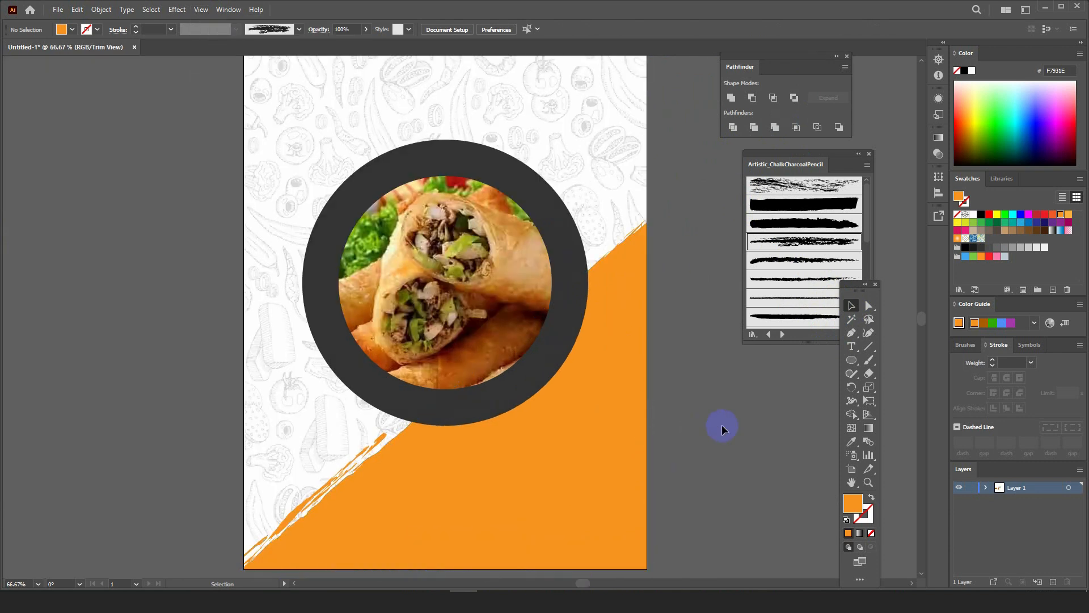
pyautogui.scroll(-3, 625, 355)
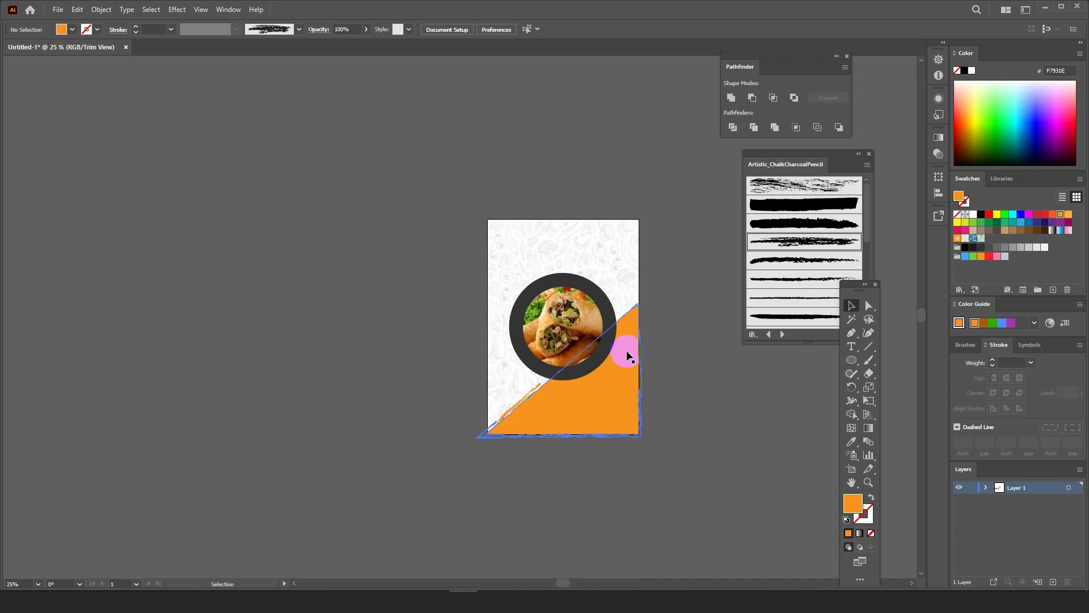
pyautogui.scroll(2, 687, 345)
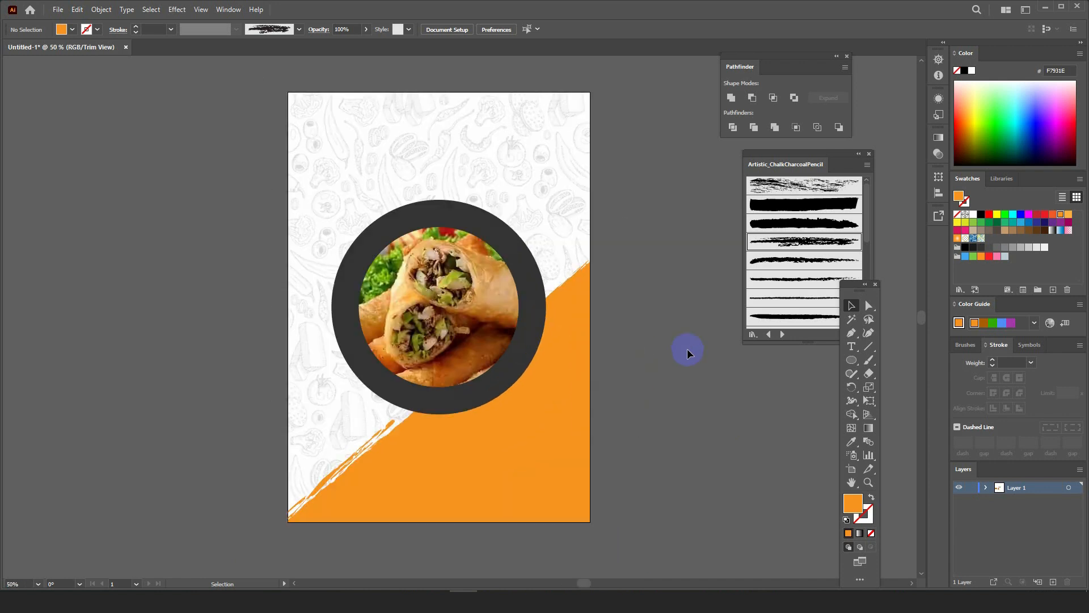
pyautogui.click(202, 9)
pyautogui.click(231, 84)
pyautogui.scroll(-3, 550, 292)
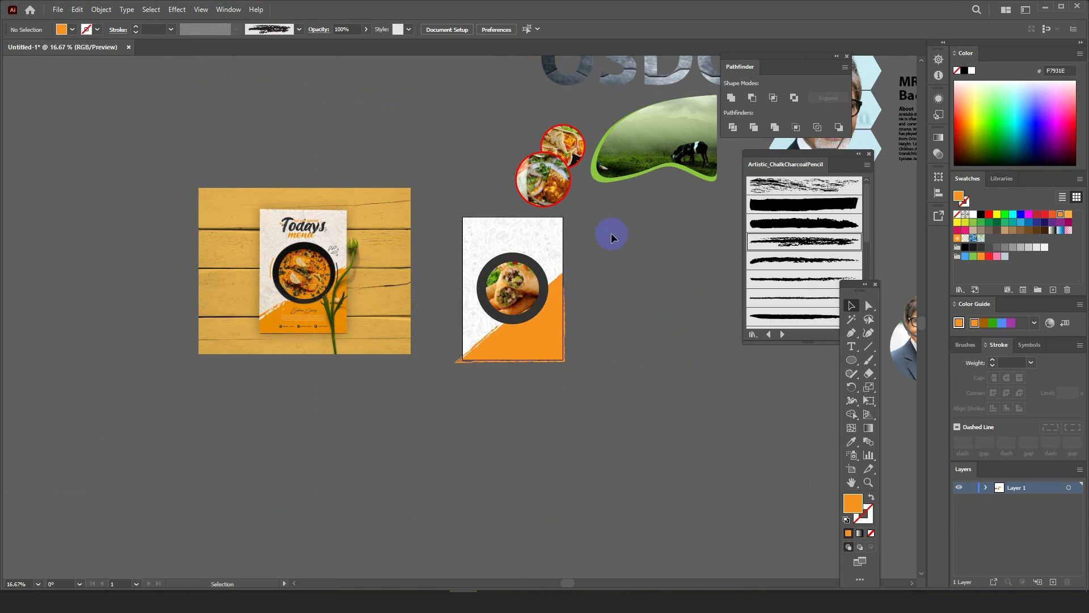
pyautogui.moveTo(601, 235); pyautogui.dragTo(307, 303)
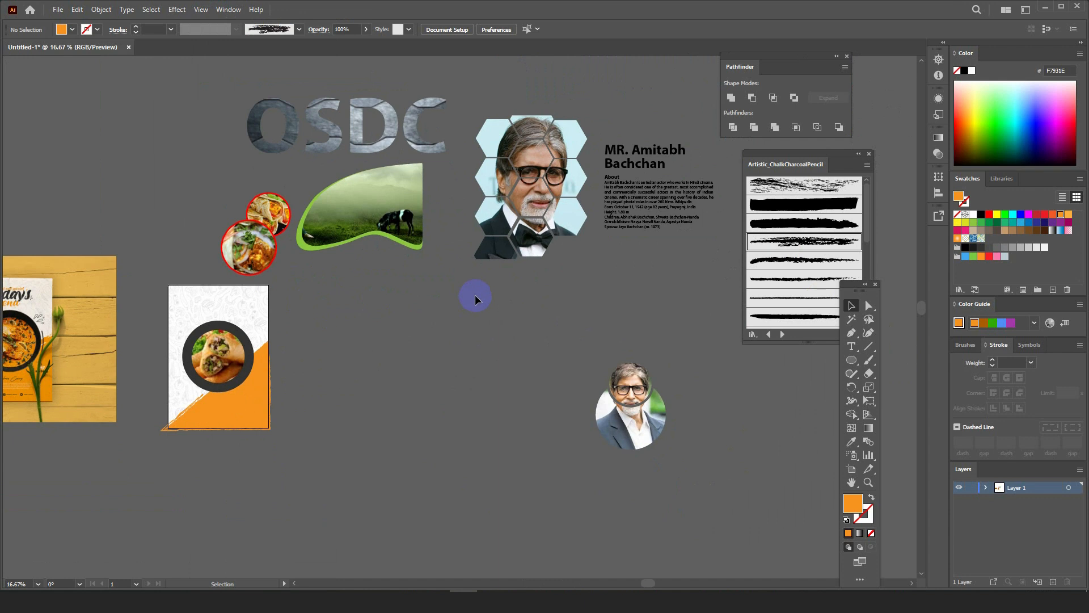
# - Switch to the browser and run an image search for "clipping mask effects"
pyautogui.hotkey('alt', 'Tab')
pyautogui.moveTo(188, 70); pyautogui.dragTo(38, 65)
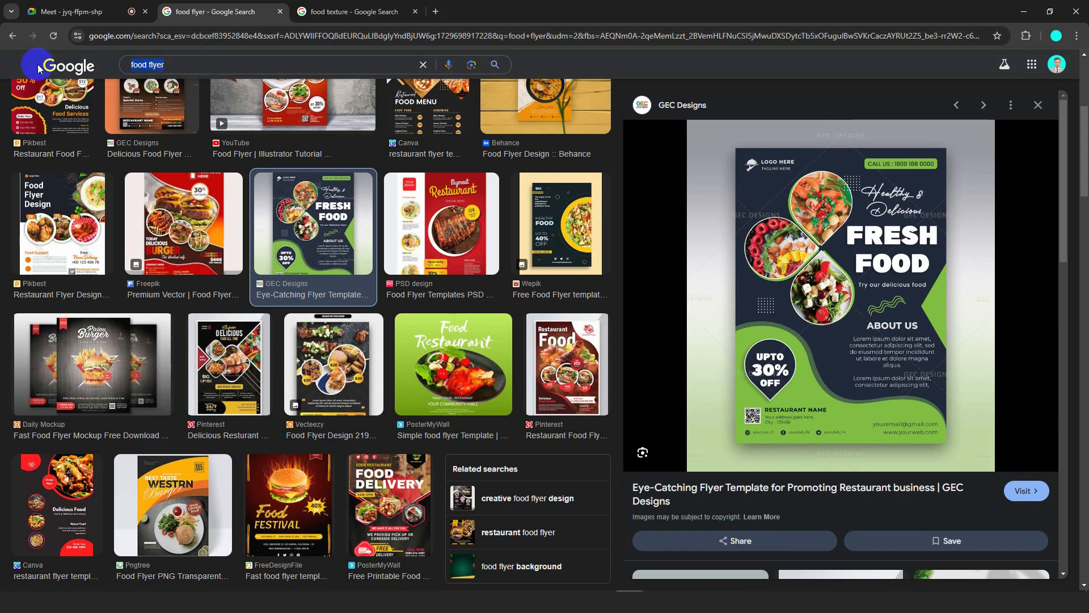
pyautogui.write('clippin')
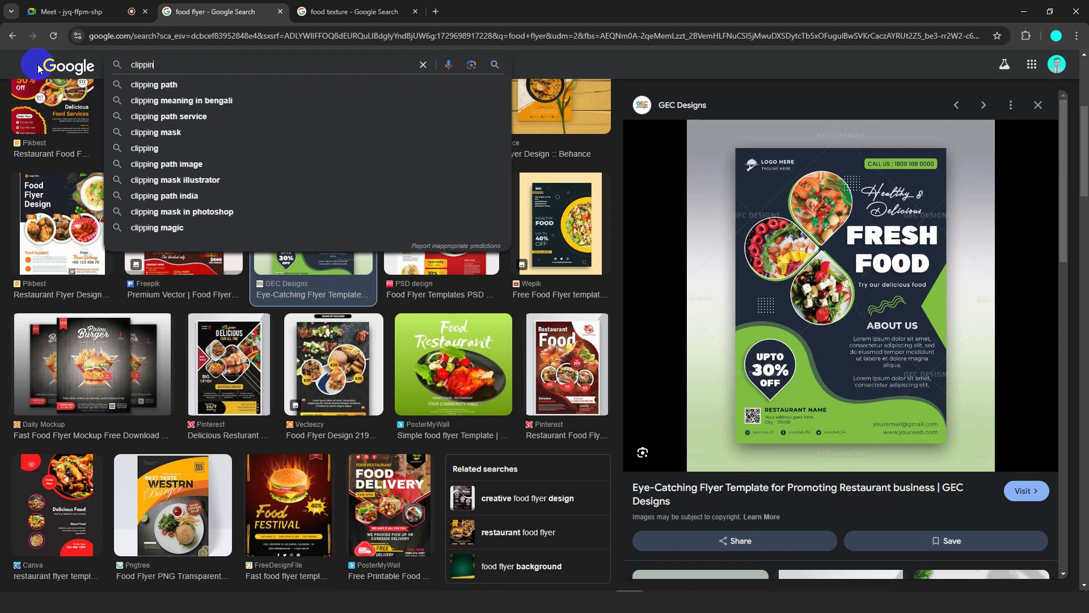
pyautogui.write('g mask e')
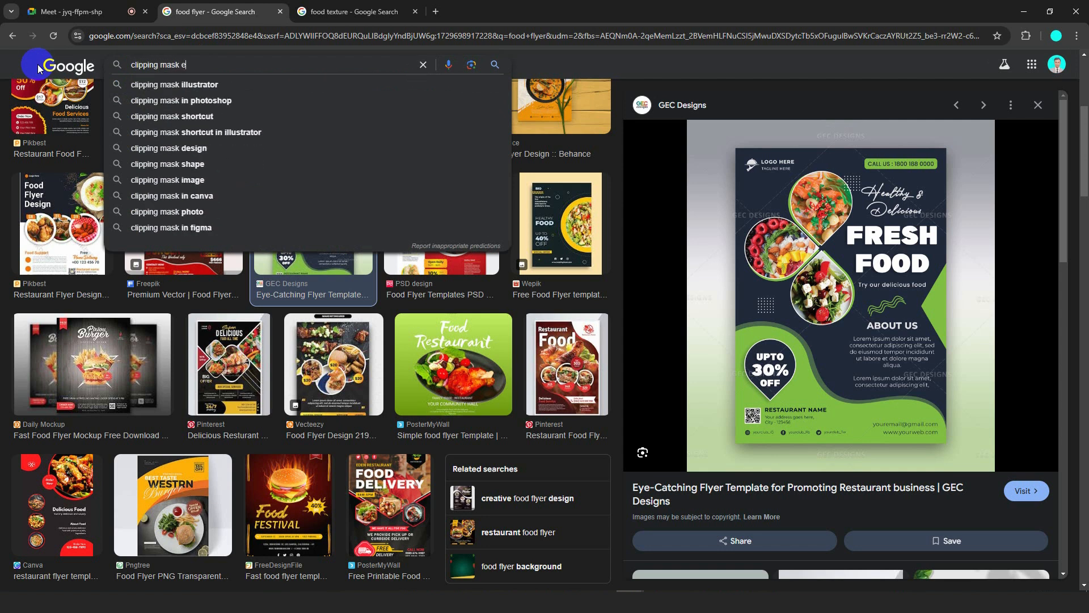
pyautogui.write('ffects')
pyautogui.press('Return')
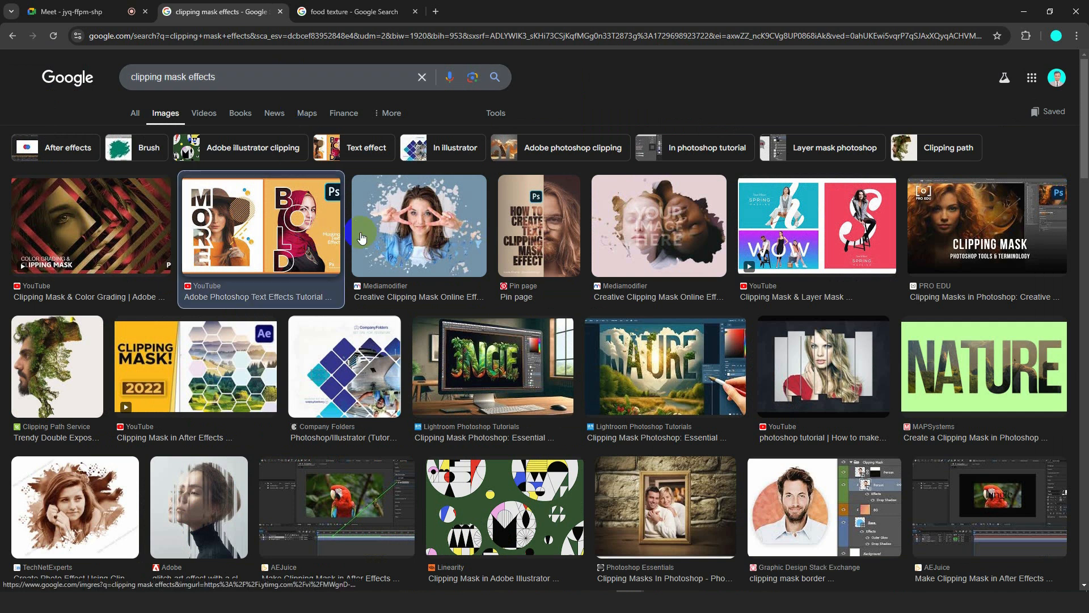
# - Preview the MORE/BOLD text effect and the Mediamodifier creative clipping mask result, and look through its related images
pyautogui.click(309, 241)
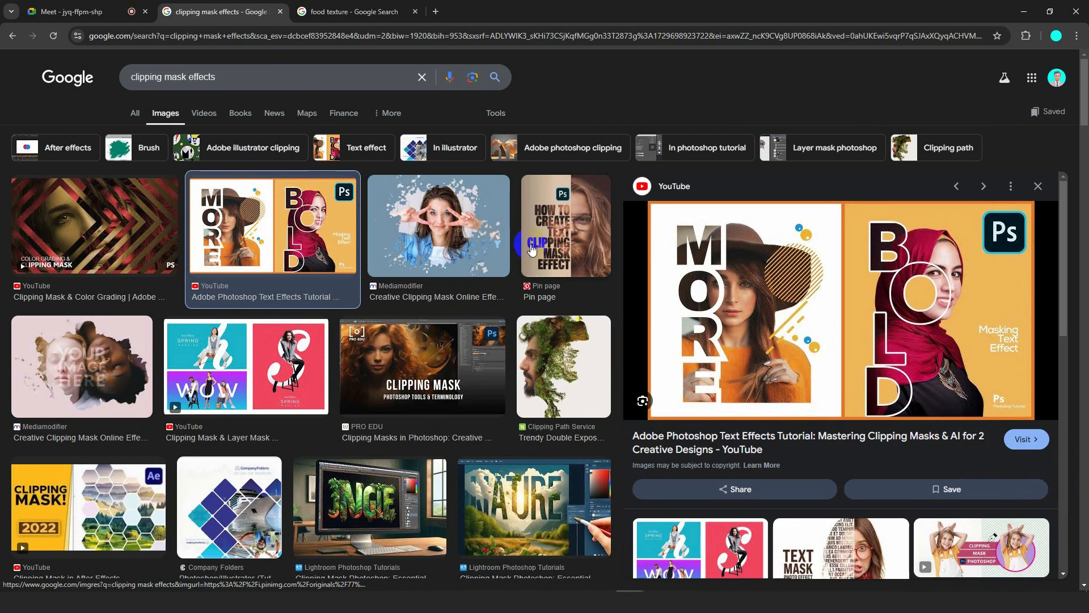
pyautogui.scroll(-1, 147, 290)
pyautogui.click(89, 284)
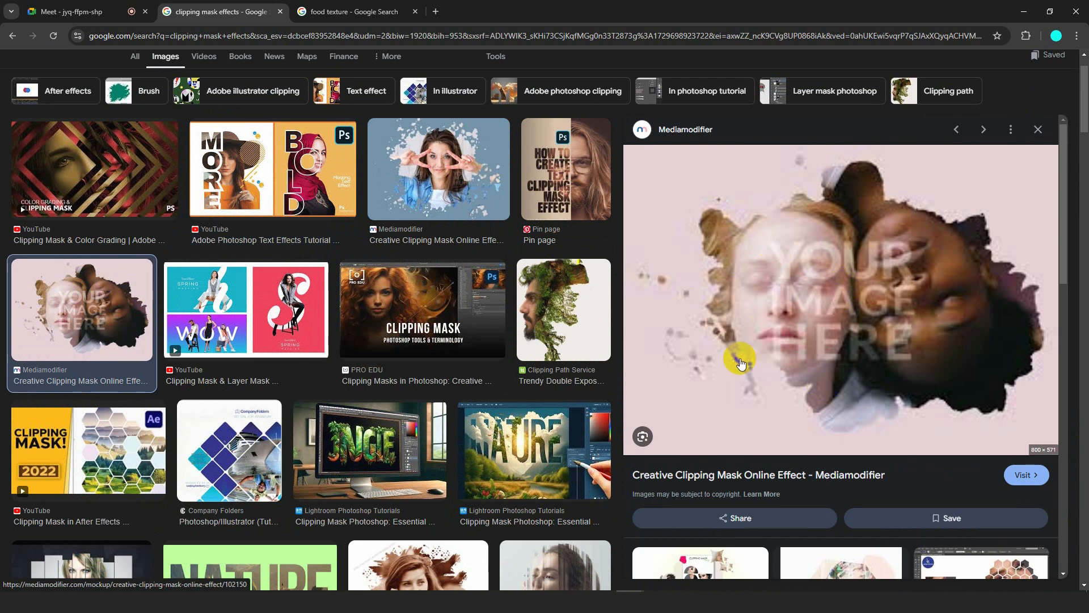
pyautogui.scroll(-5, 819, 397)
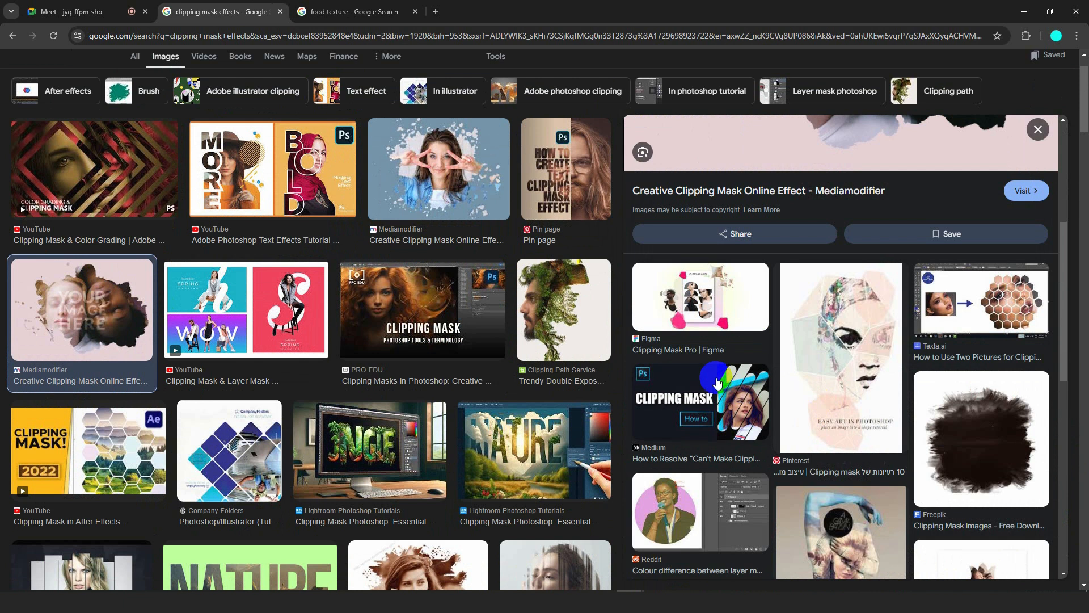
pyautogui.scroll(-3, 716, 377)
pyautogui.scroll(-3, 397, 387)
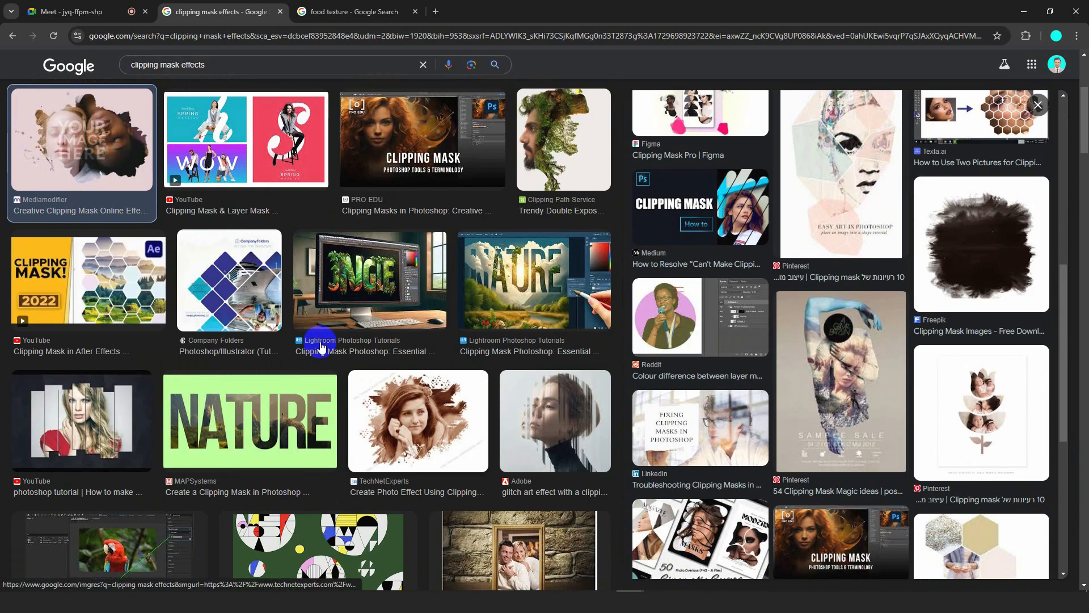
# - Preview the diamond-grid ship layout, the vertical-strip portrait and the brush-stroke photo effect as clipping mask examples
pyautogui.click(241, 284)
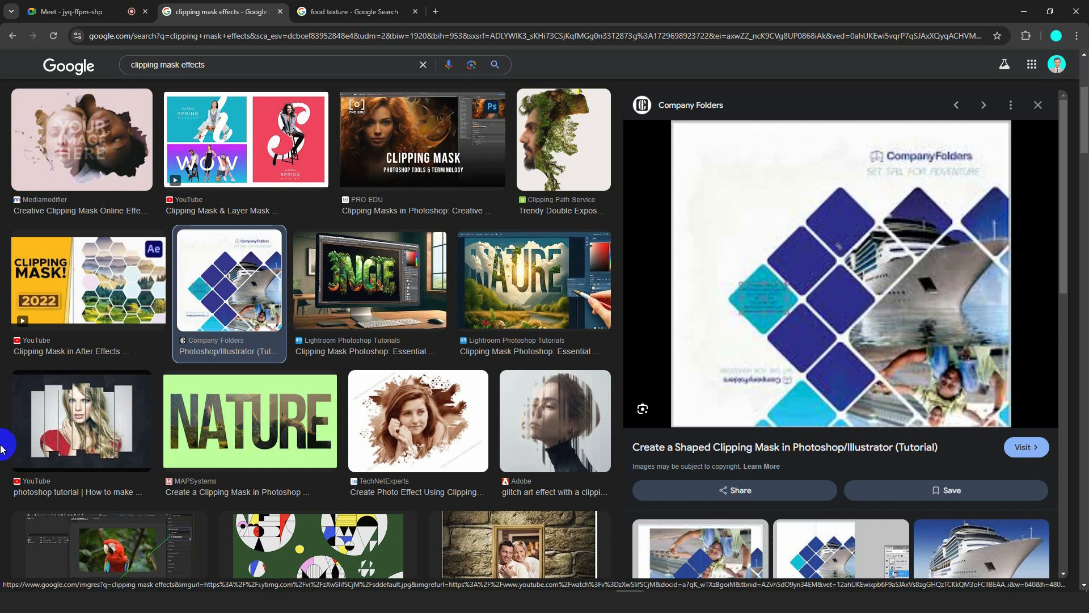
pyautogui.click(79, 407)
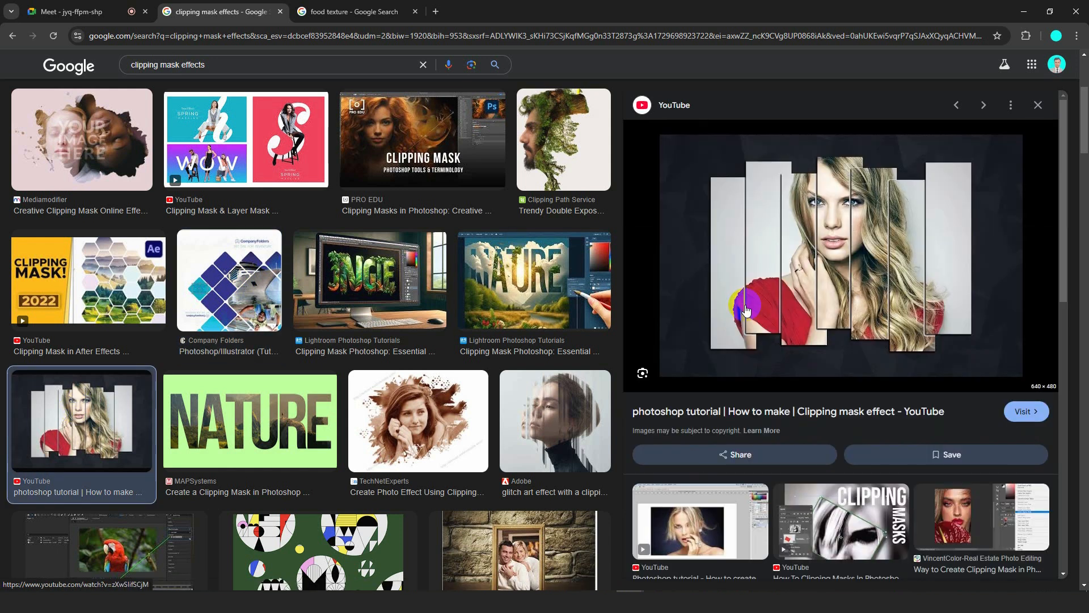
pyautogui.scroll(-4, 549, 356)
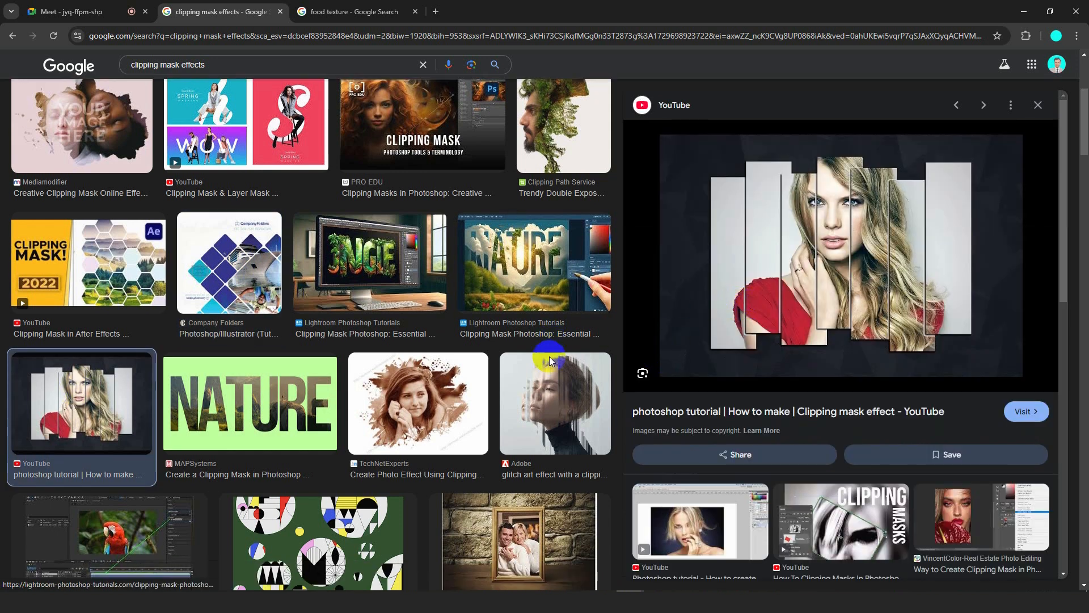
pyautogui.click(470, 250)
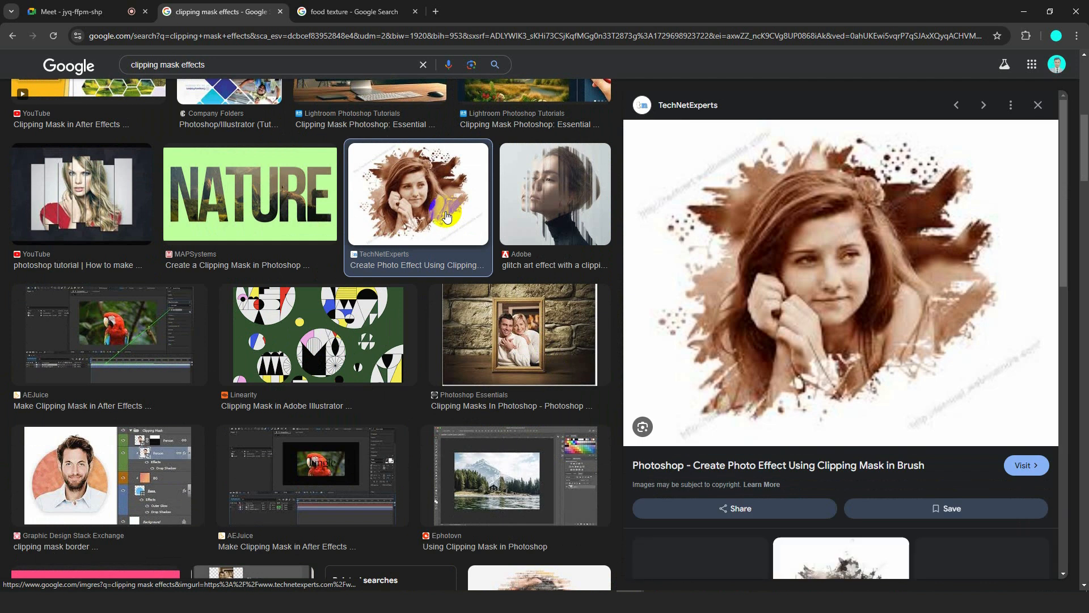
pyautogui.scroll(-4, 236, 238)
pyautogui.scroll(-1, 230, 241)
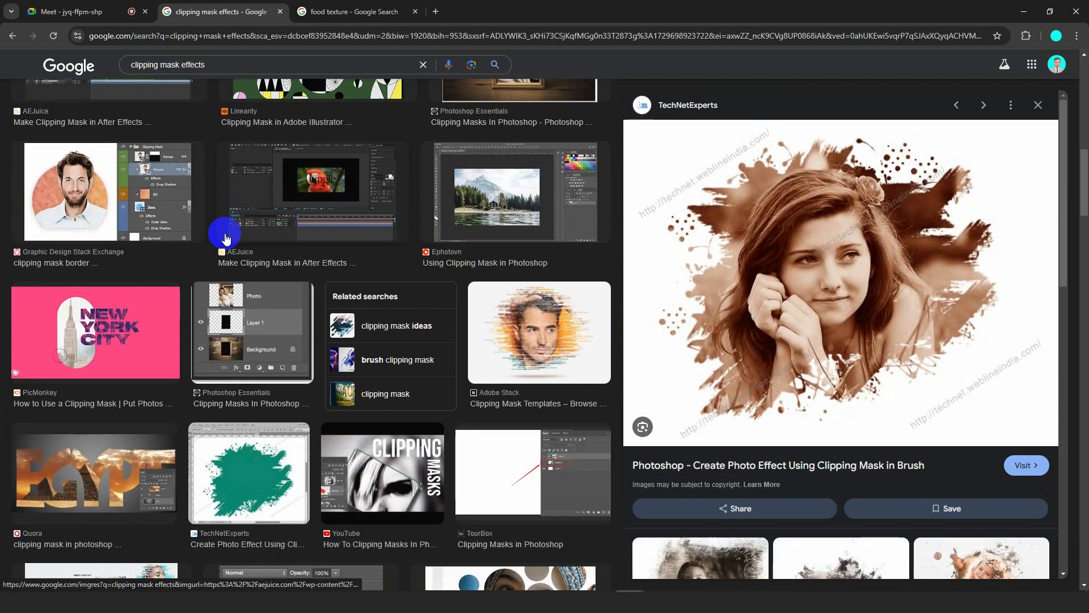
# - Preview the Graphic Design Stack Exchange clipping mask border example and the Illustrator face made of masked circles
pyautogui.click(110, 196)
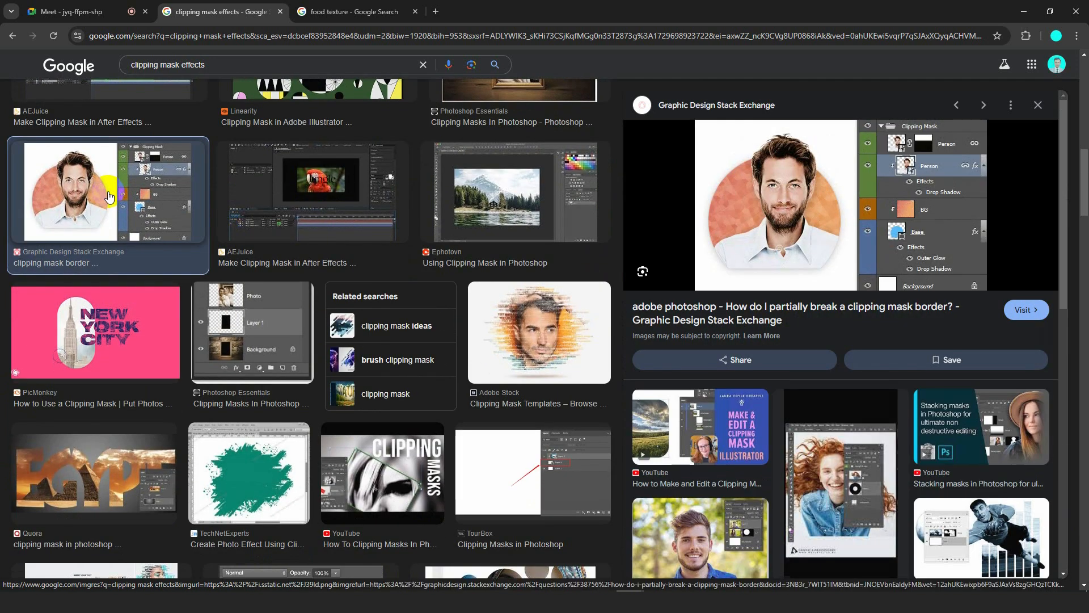
pyautogui.scroll(-5, 111, 196)
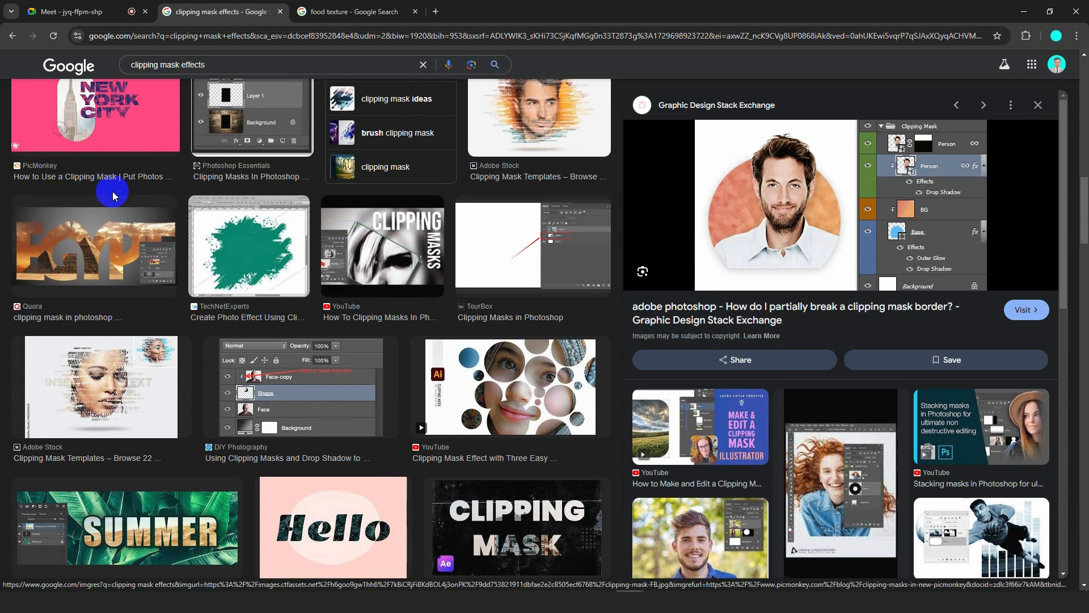
pyautogui.scroll(-2, 112, 196)
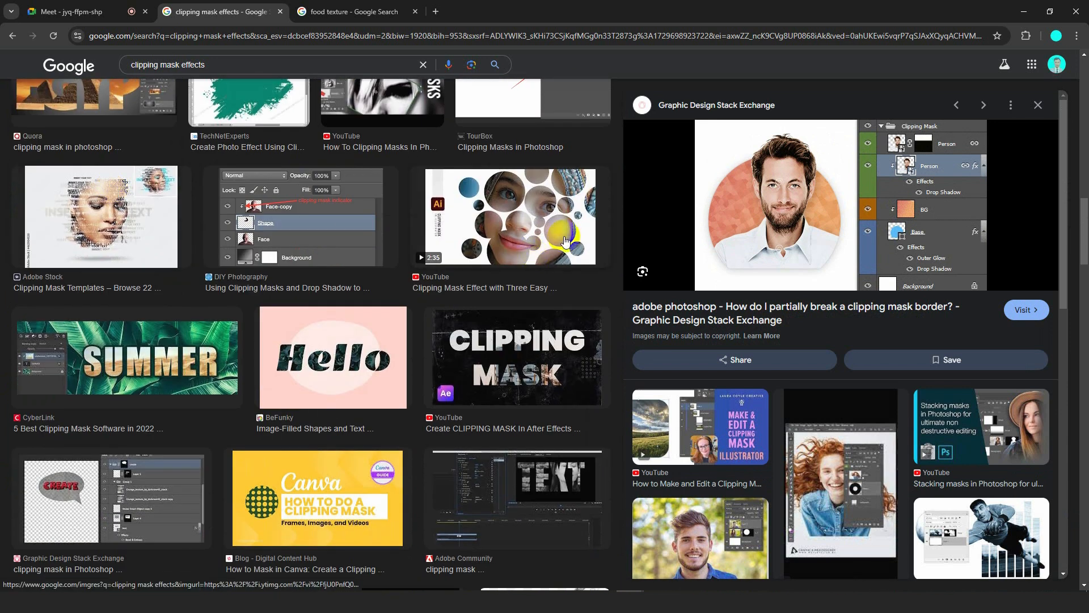
pyautogui.click(558, 235)
pyautogui.click(961, 424)
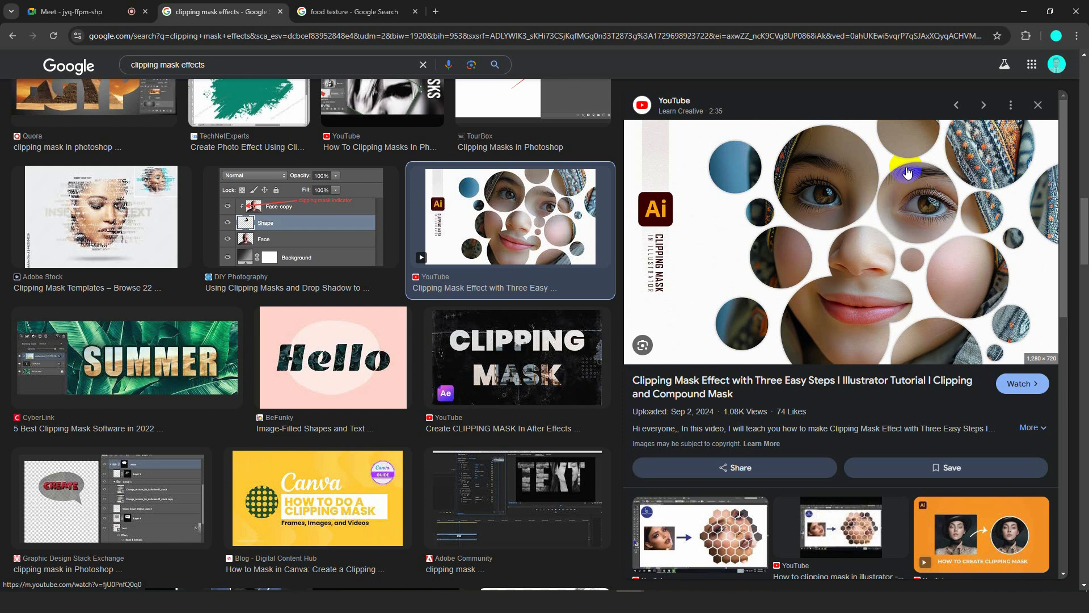
# - Browse further clipping mask results and preview the Mediamodifier splatter photo effect and the portrait with vertical masked lettering
pyautogui.scroll(-4, 907, 173)
pyautogui.scroll(-10, 486, 250)
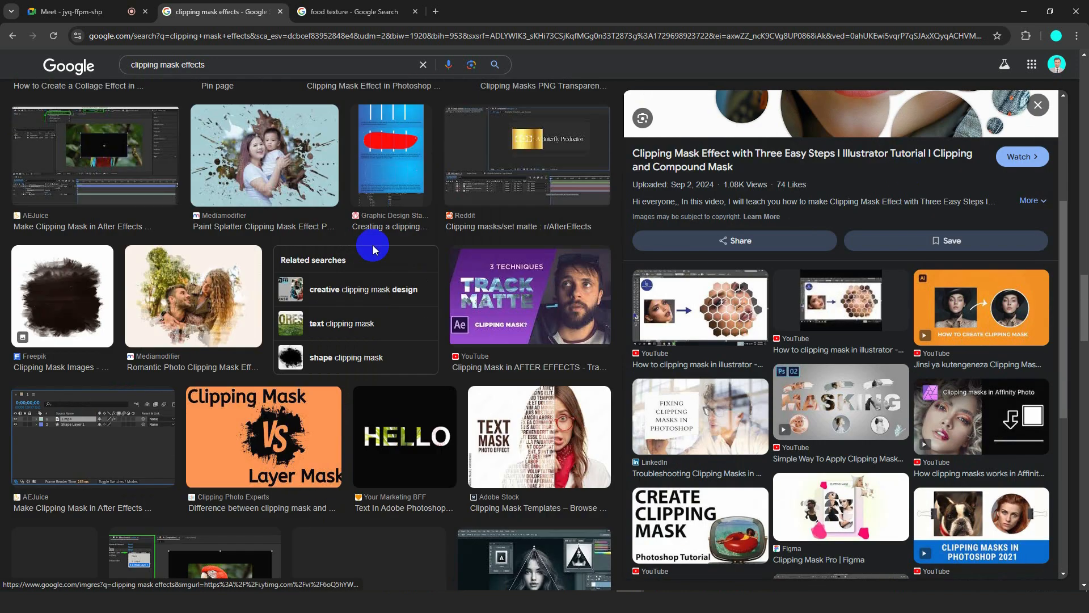
pyautogui.scroll(-15, 373, 245)
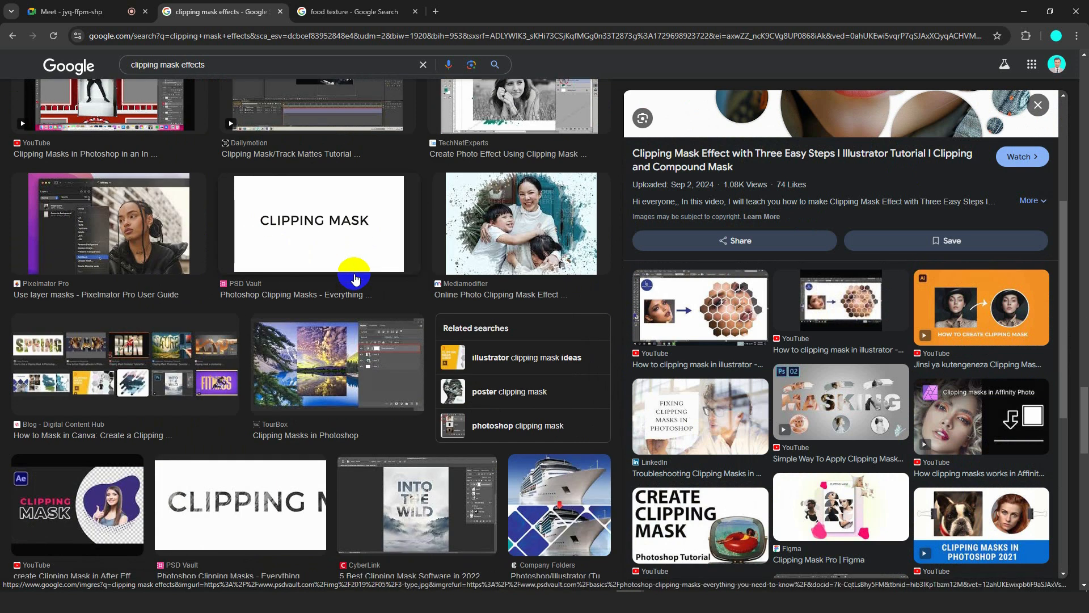
pyautogui.scroll(-5, 354, 277)
pyautogui.scroll(5, 354, 278)
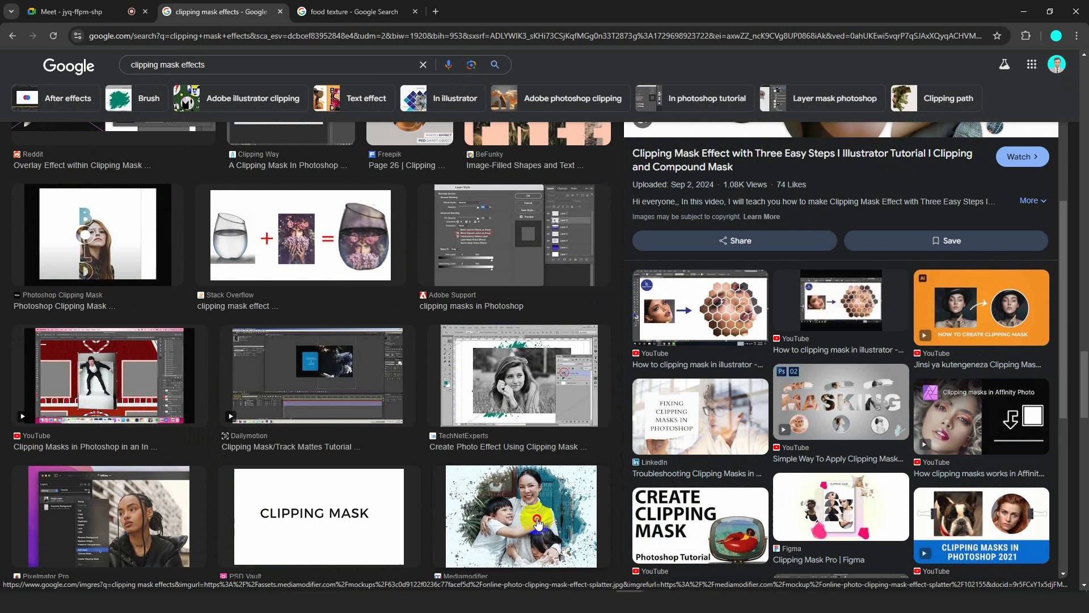
pyautogui.click(538, 523)
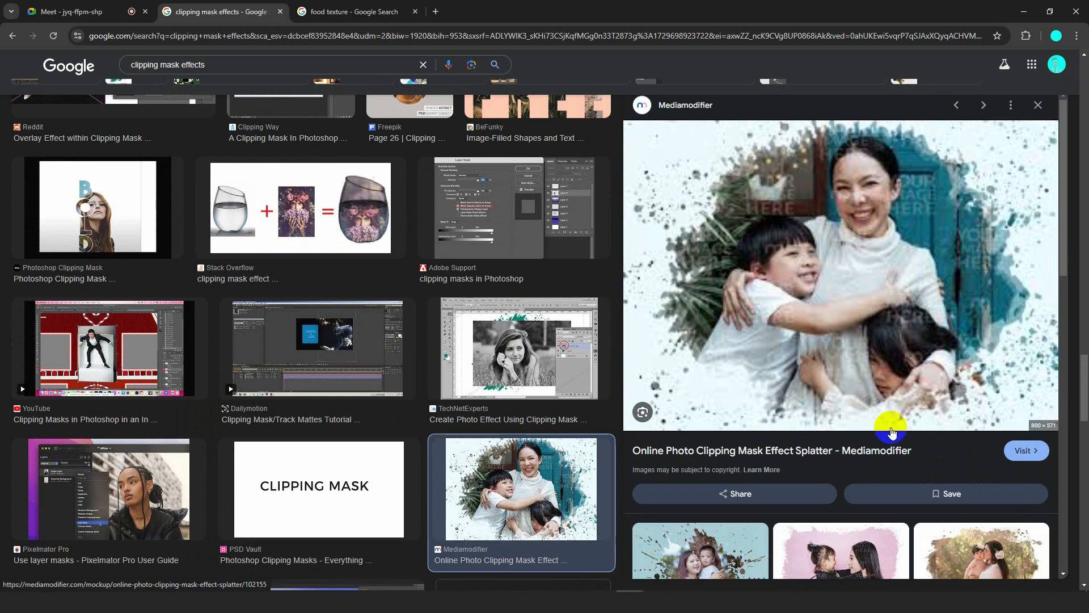
pyautogui.click(113, 226)
pyautogui.scroll(-4, 758, 519)
pyautogui.scroll(-15, 238, 425)
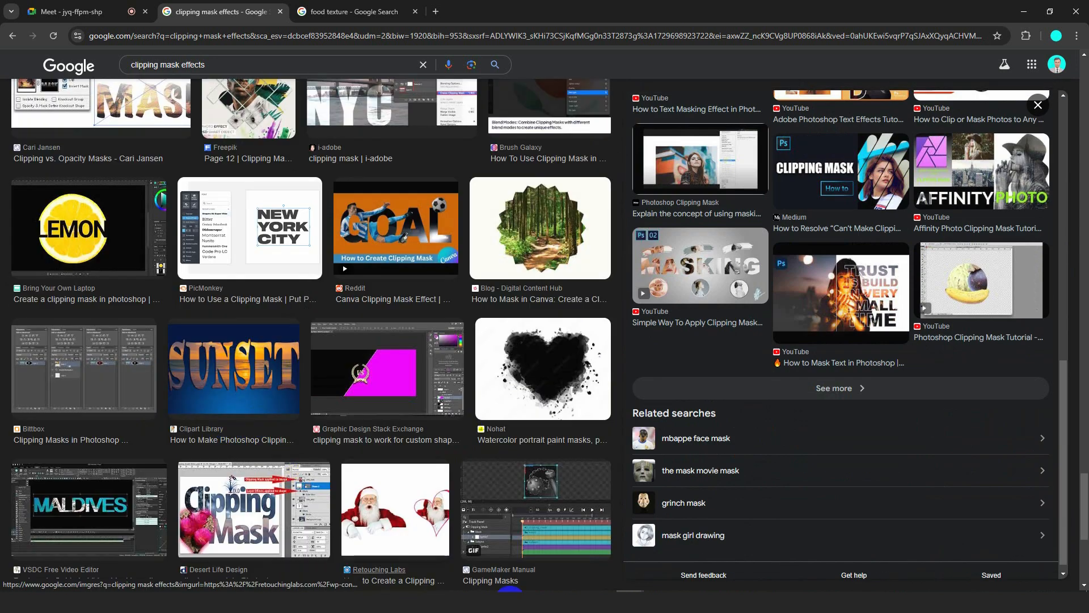
# - Switch back to Illustrator and select all the practice artwork together with the flyer and its reference image
pyautogui.hotkey('alt', 'Tab')
pyautogui.scroll(-3, 509, 312)
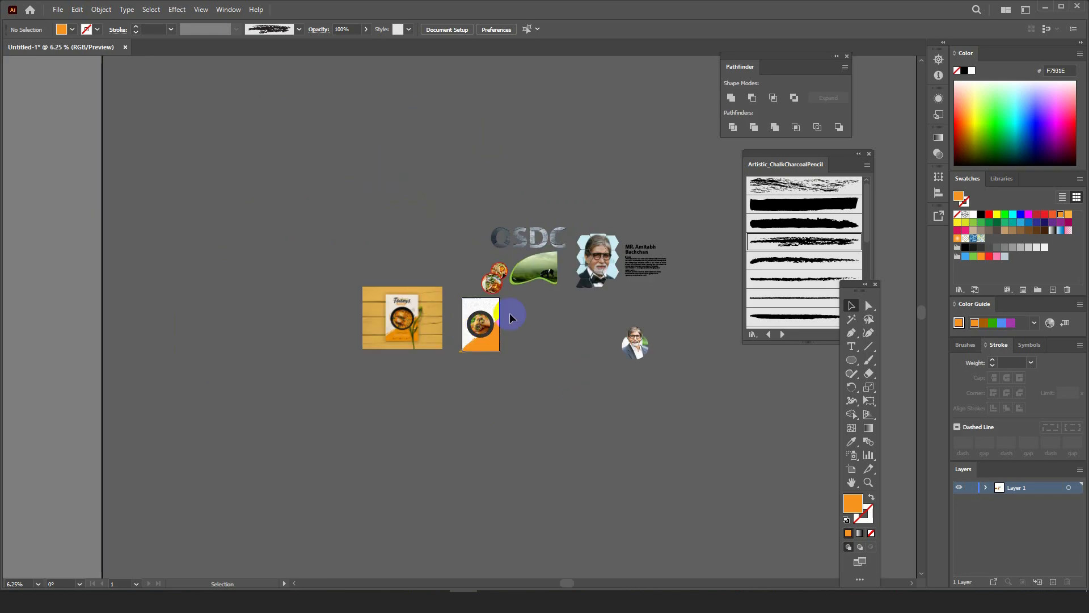
pyautogui.scroll(3, 509, 311)
pyautogui.scroll(-1, 213, 238)
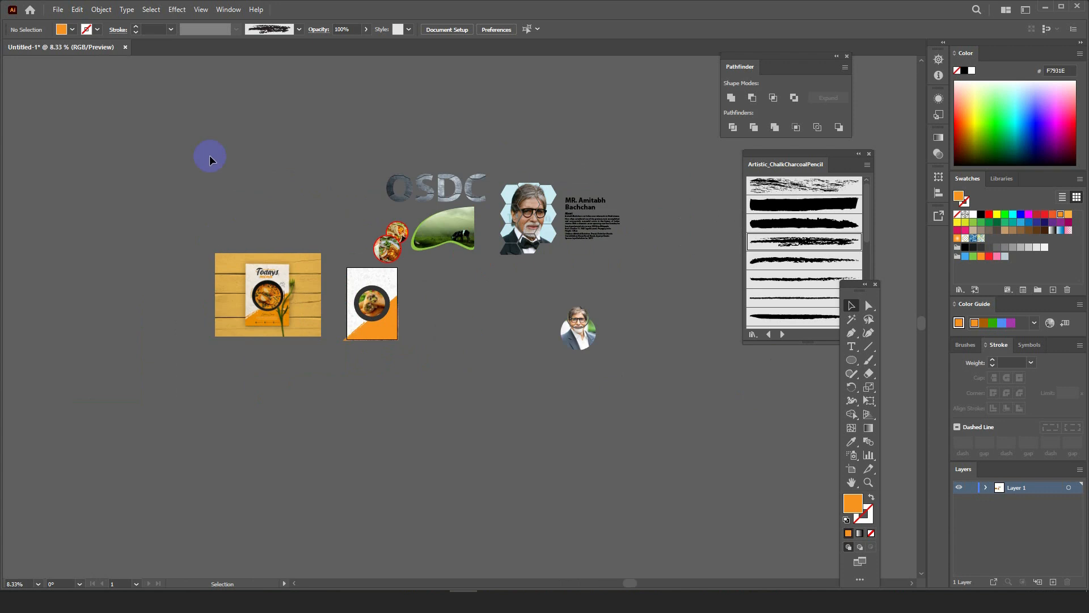
pyautogui.moveTo(659, 436); pyautogui.dragTo(660, 436)
pyautogui.scroll(1, 419, 285)
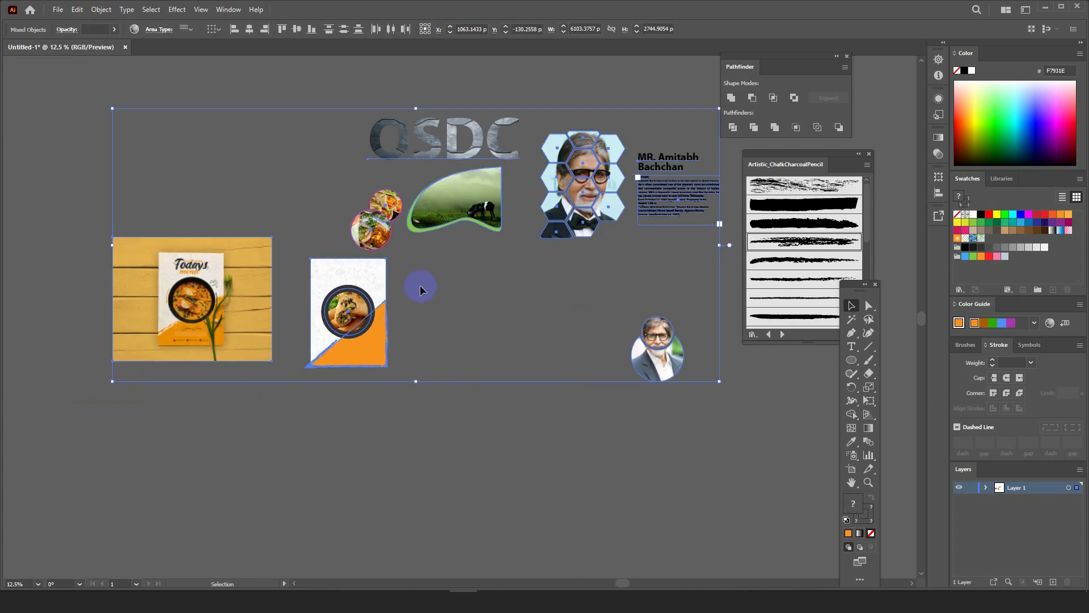
# - Delete all the selected artwork and close the chalk and charcoal brush library and the Pathfinder panel
pyautogui.press('Delete')
pyautogui.scroll(3, 334, 279)
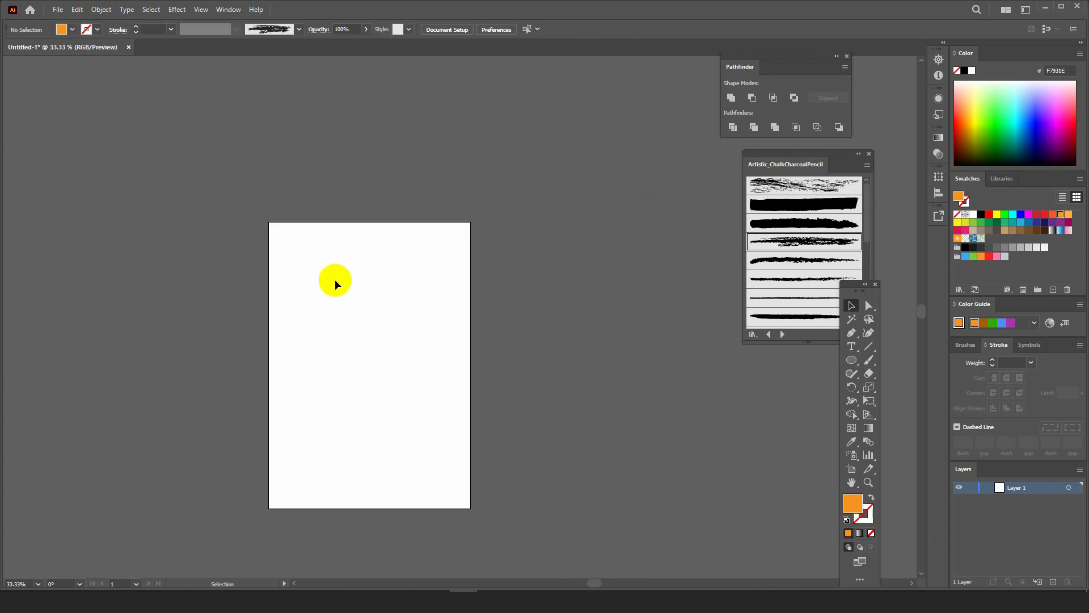
pyautogui.scroll(1, 394, 328)
pyautogui.scroll(-2, 447, 301)
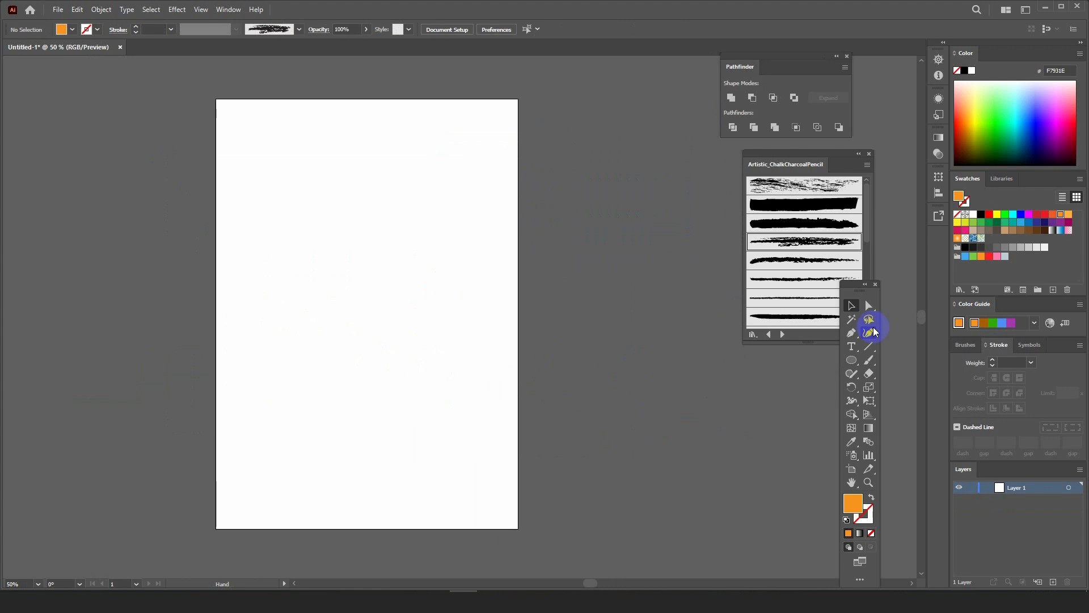
pyautogui.moveTo(828, 158); pyautogui.dragTo(803, 146)
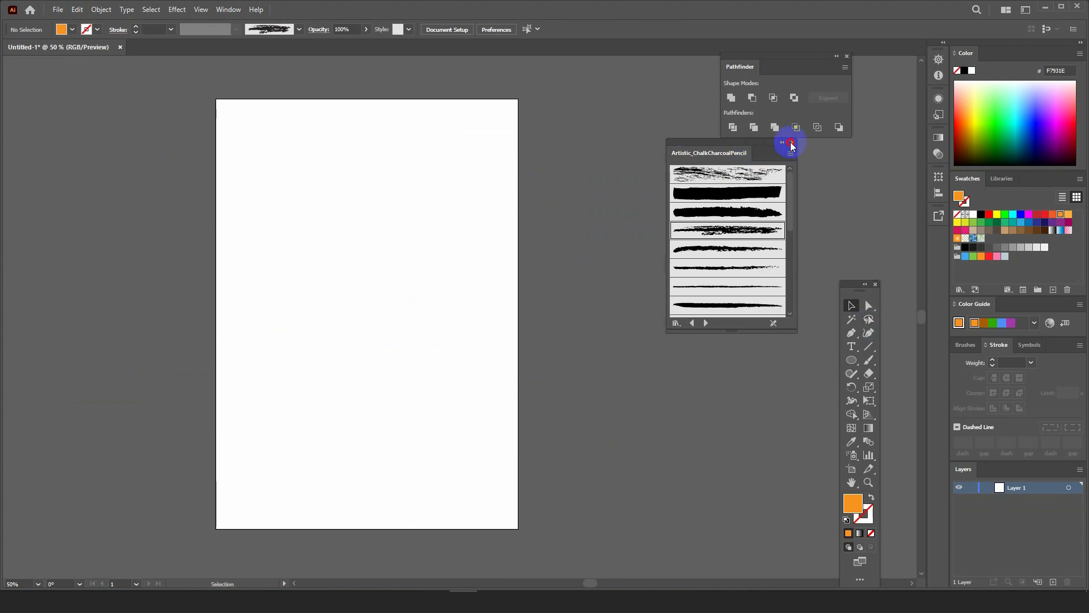
pyautogui.click(791, 143)
pyautogui.click(846, 57)
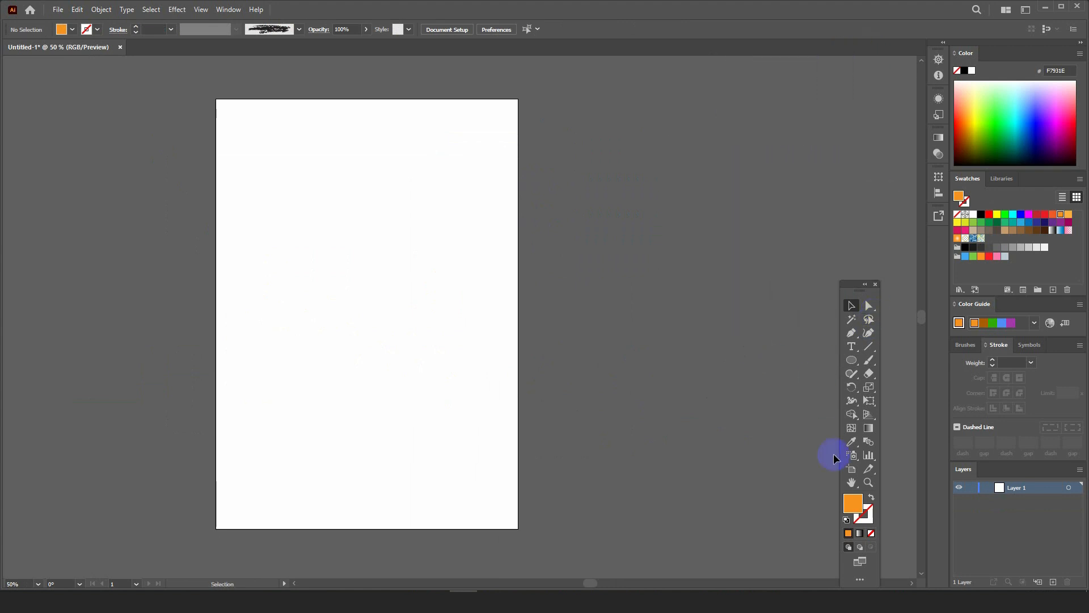
# - Widen the artboard into a landscape format of about 1631 × 1080 px
pyautogui.click(851, 471)
pyautogui.scroll(-2, 375, 333)
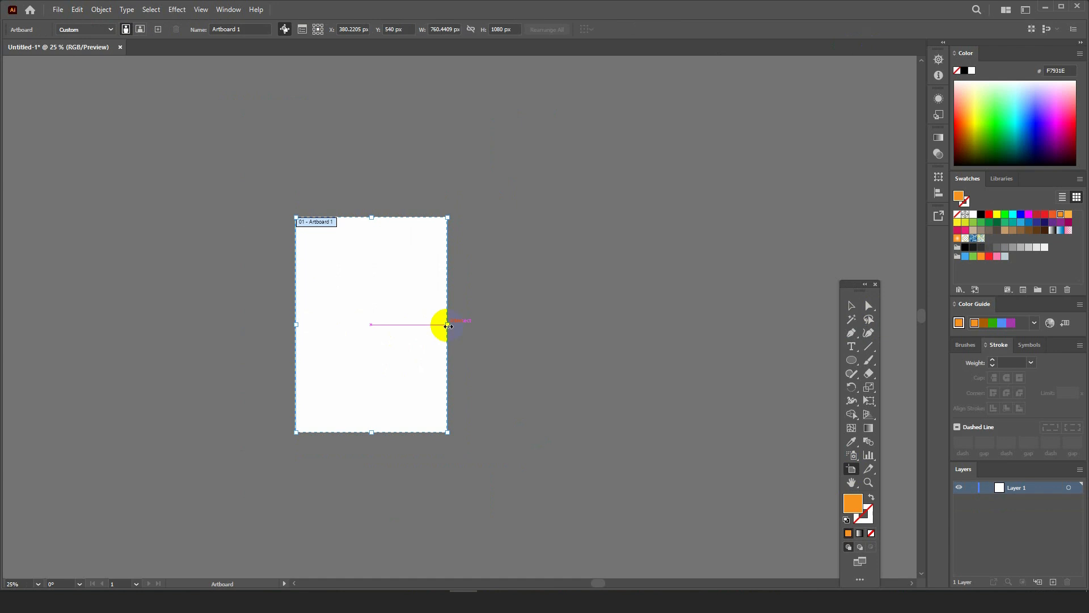
pyautogui.moveTo(447, 324); pyautogui.dragTo(620, 320)
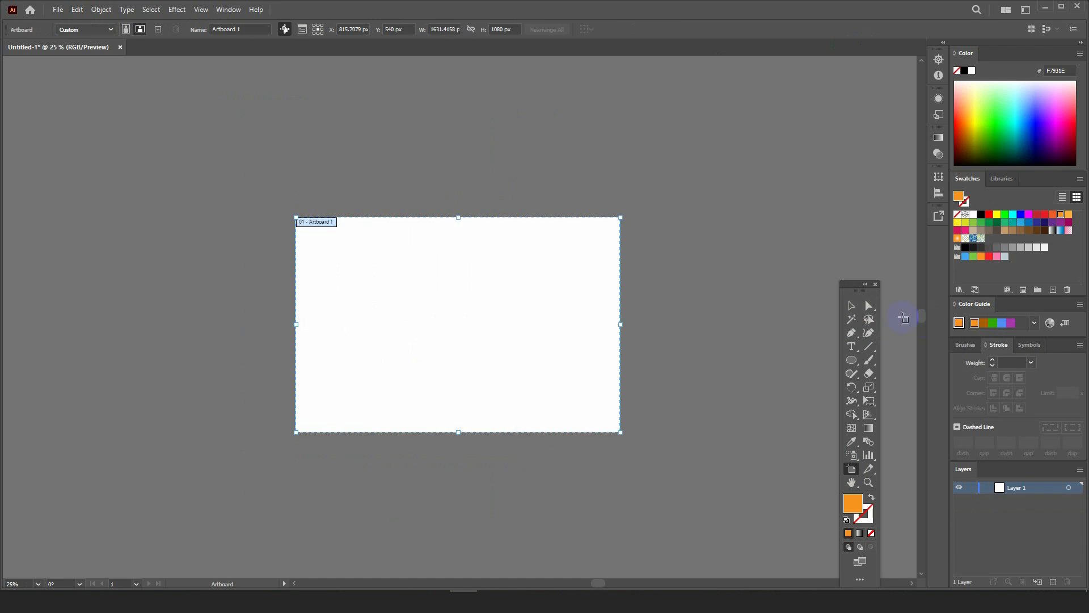
pyautogui.click(848, 306)
pyautogui.scroll(2, 472, 310)
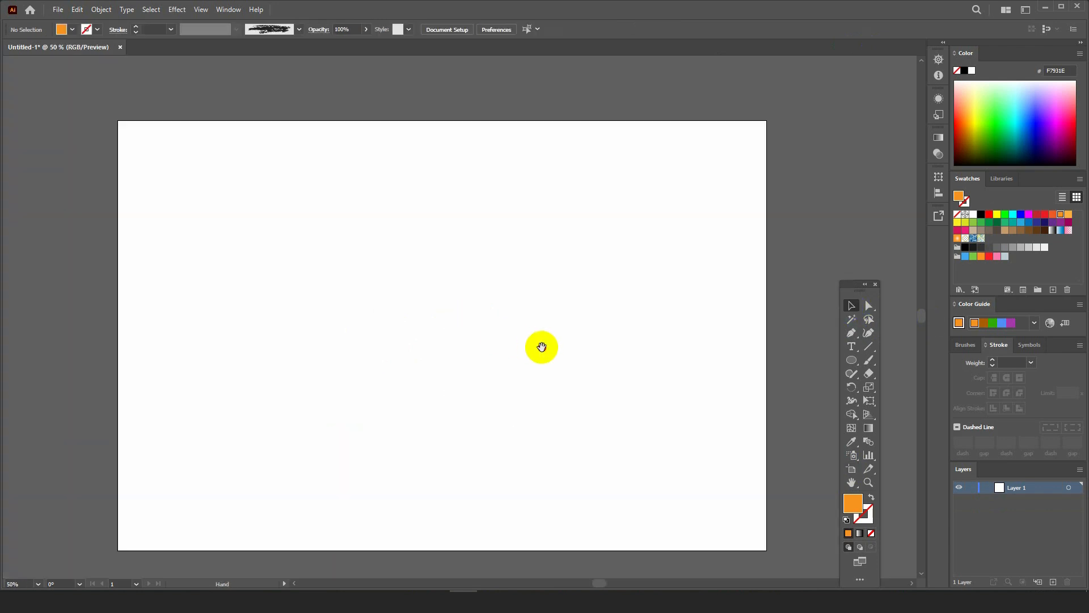
pyautogui.moveTo(539, 345); pyautogui.dragTo(558, 334)
# - Switch to Chrome and search Google Images for banner background
pyautogui.moveTo(660, 605)
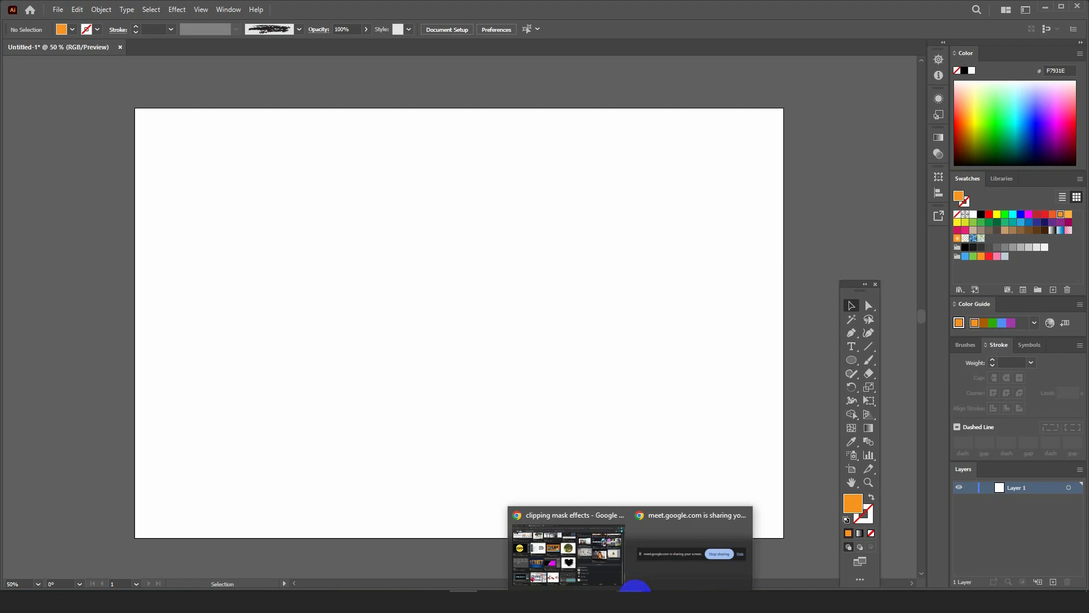
pyautogui.click(622, 596)
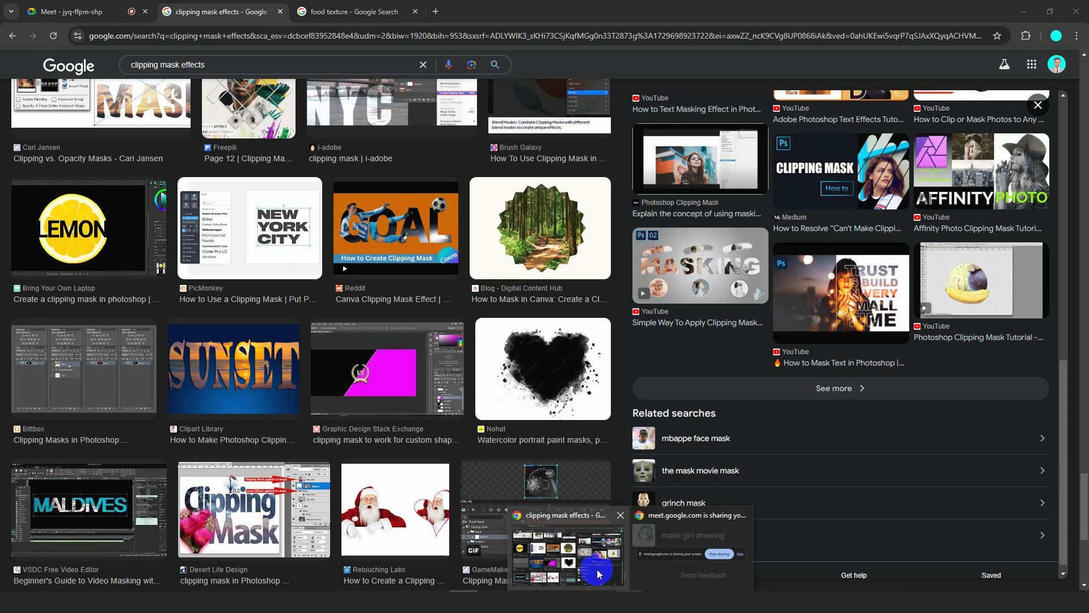
pyautogui.click(334, 11)
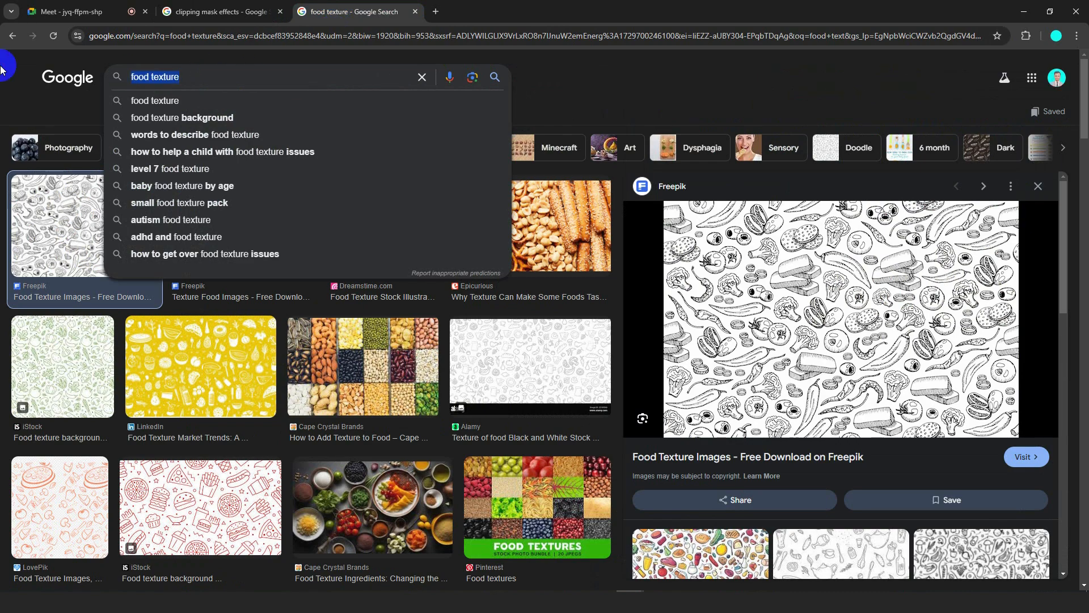
pyautogui.hotkey('ctrl', 'a')
pyautogui.write('banner')
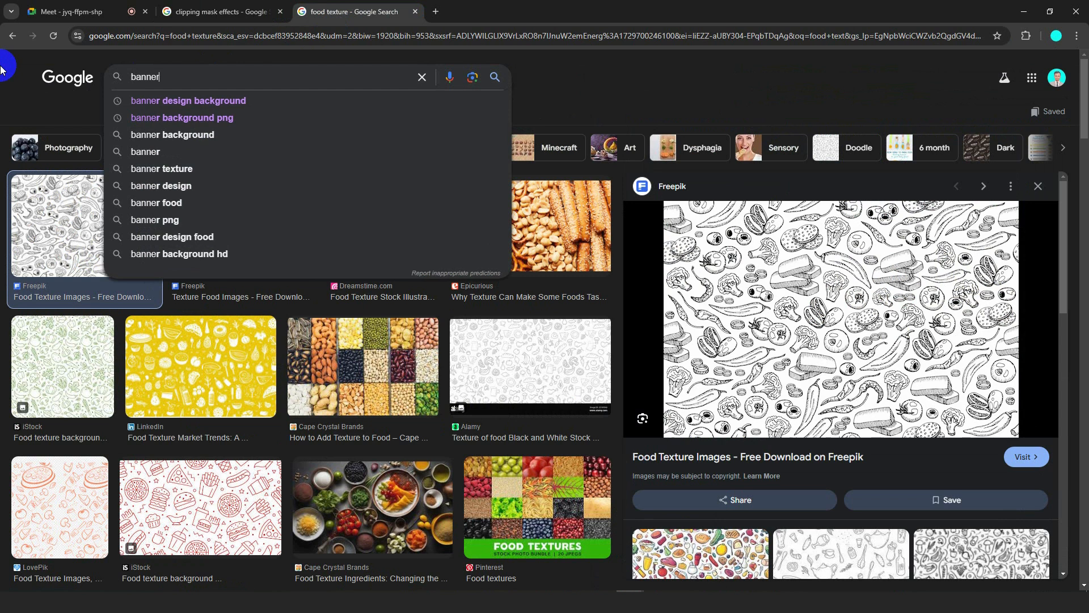
pyautogui.write(' backg')
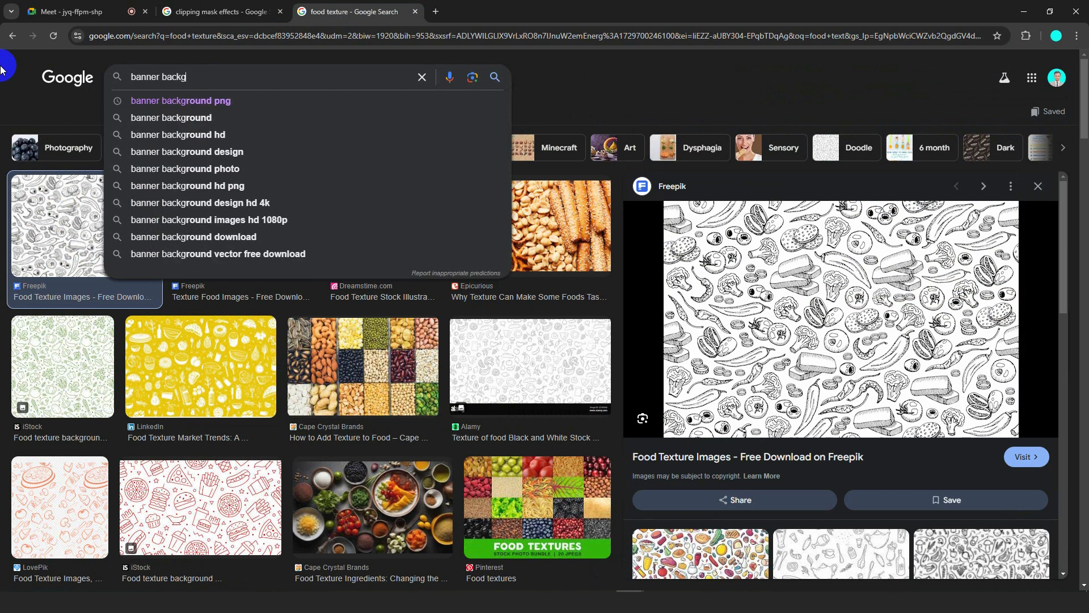
pyautogui.click(152, 116)
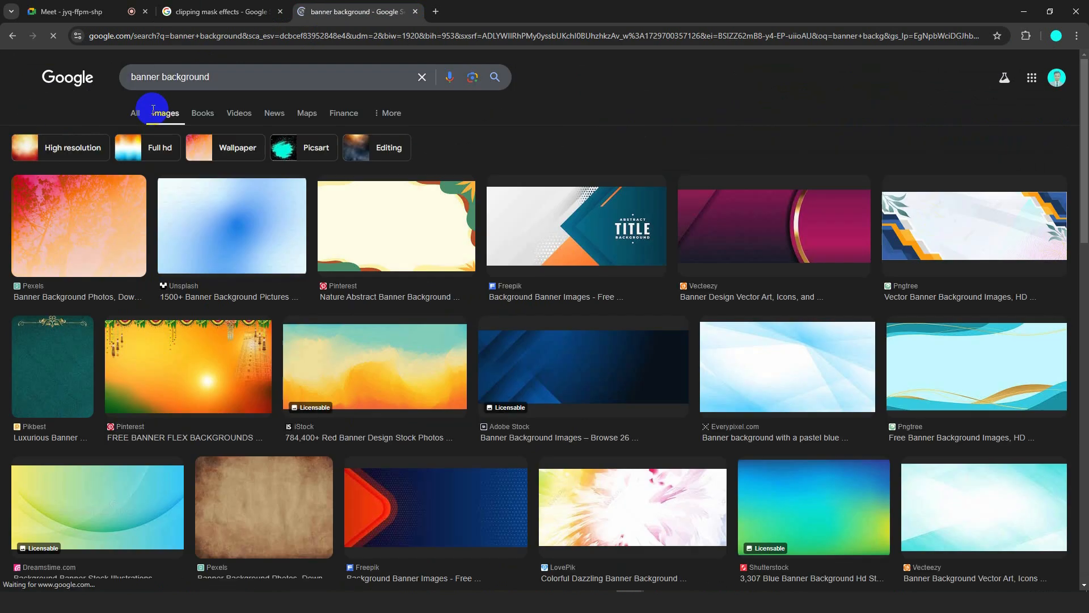
# - Copy the pink and orange Pexels tree background image and switch back to Illustrator
pyautogui.click(74, 258)
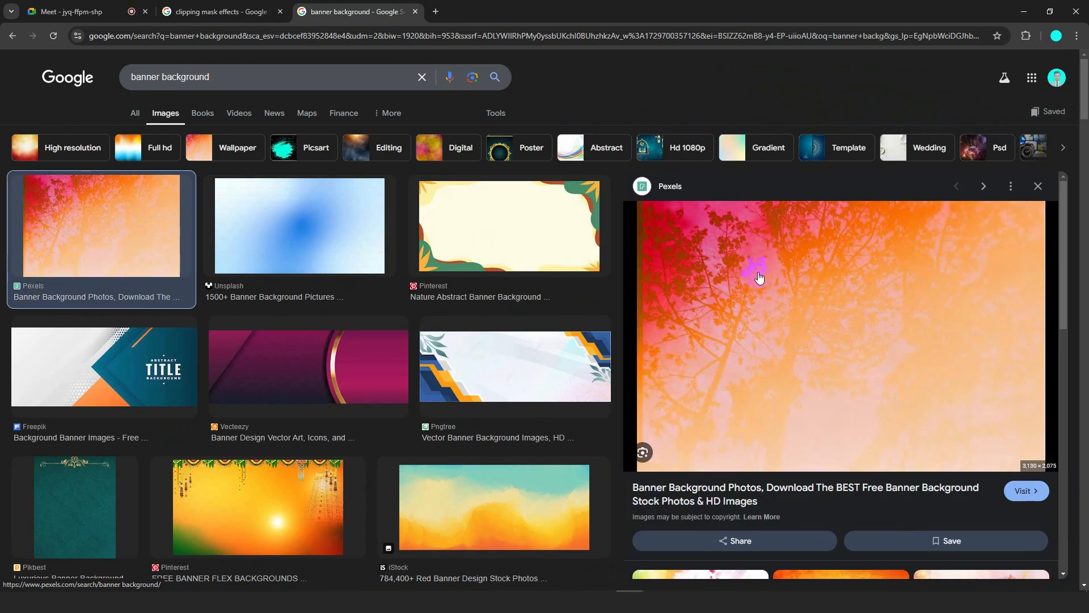
pyautogui.rightClick(805, 272)
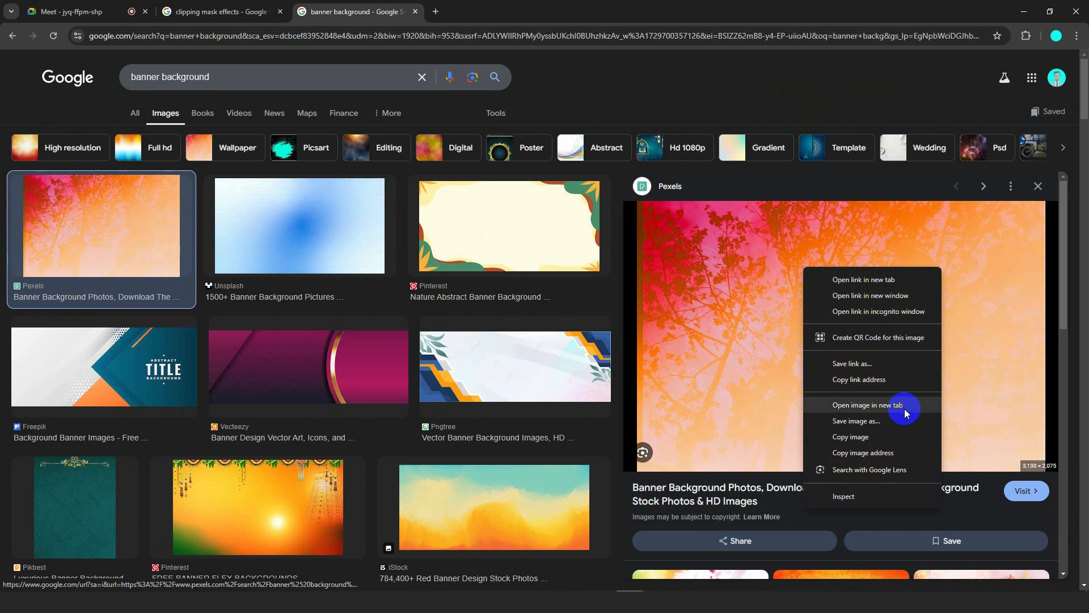
pyautogui.click(787, 461)
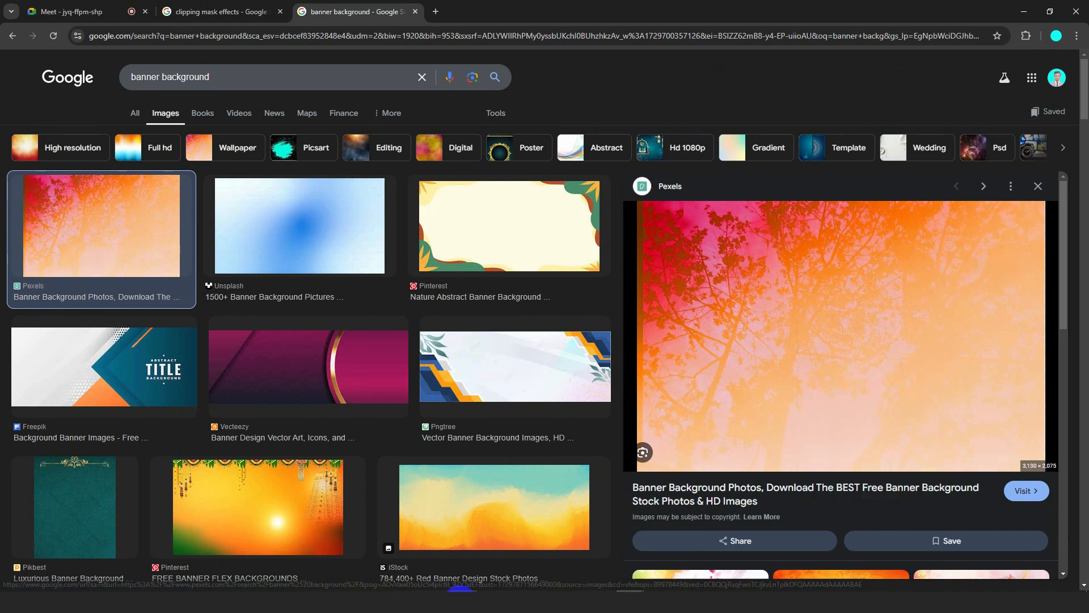
pyautogui.click(463, 598)
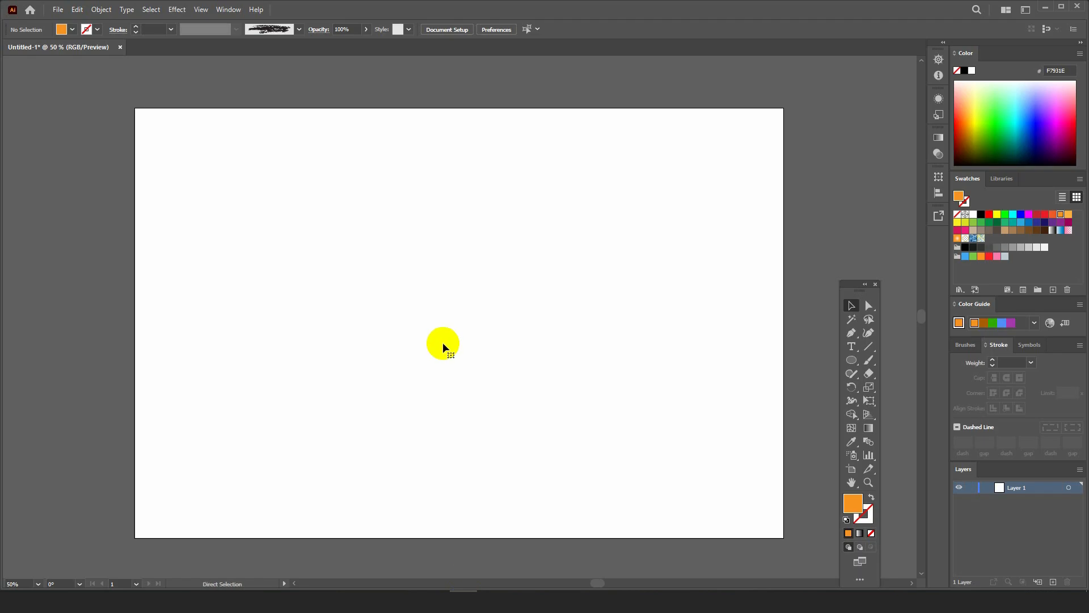
# - Paste the background image and fit it over the artboard at about 1627 × 1078 px
pyautogui.hotkey('ctrl', 'v')
pyautogui.hotkey('ctrl', '-')
pyautogui.hotkey('ctrl', '-')
pyautogui.hotkey('ctrl', '-')
pyautogui.hotkey('ctrl', '-')
pyautogui.moveTo(603, 340); pyautogui.dragTo(532, 337)
pyautogui.hotkey('ctrl', '+')
pyautogui.hotkey('ctrl', '+')
pyautogui.hotkey('ctrl', '+')
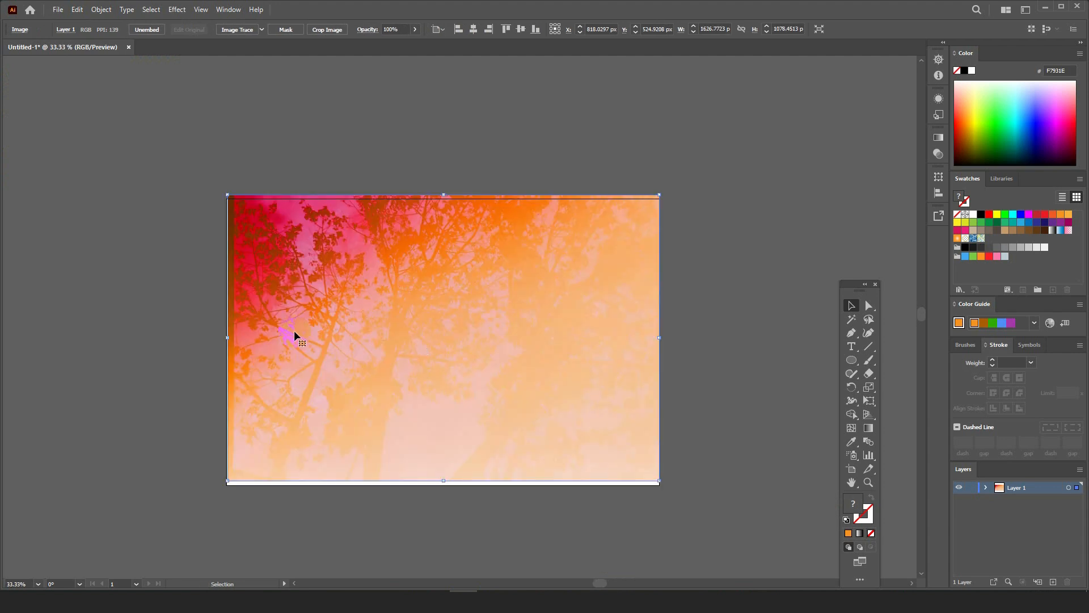
# - Align the background image to the artboard's left and top edges and enlarge it to about 1631 × 1080 px
pyautogui.click(459, 30)
pyautogui.click(504, 30)
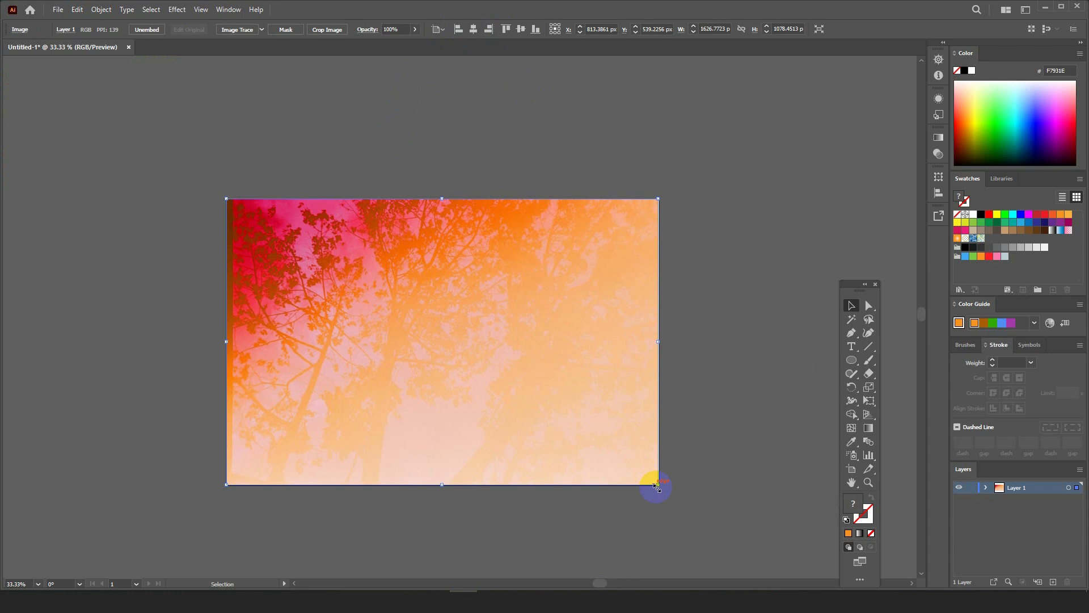
pyautogui.scroll(4, 656, 486)
pyautogui.moveTo(665, 483); pyautogui.dragTo(672, 478)
pyautogui.scroll(-4, 658, 476)
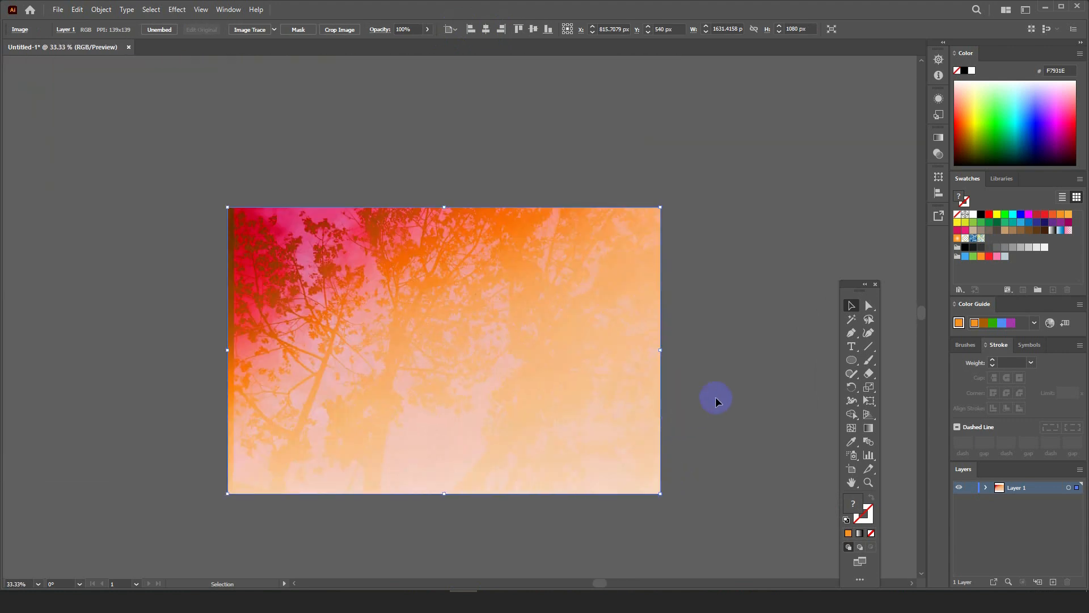
pyautogui.click(716, 396)
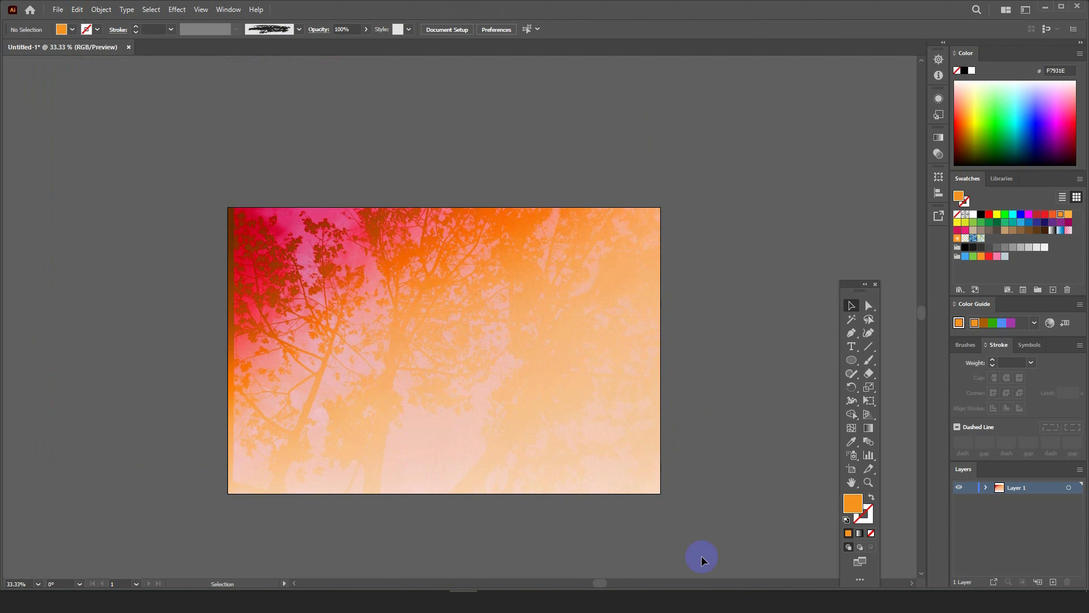
# - Switch to Chrome and search Google Images for men png character, accepting the suggested spelling man png character
pyautogui.click(633, 591)
pyautogui.click(614, 542)
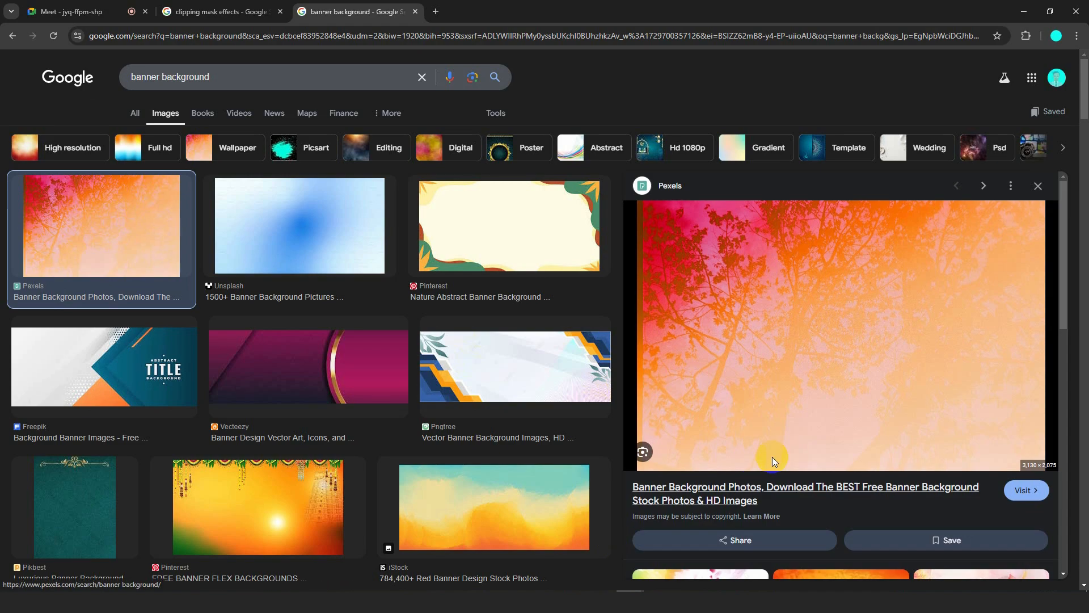
pyautogui.scroll(-7, 772, 460)
pyautogui.scroll(-5, 609, 434)
pyautogui.scroll(-5, 405, 392)
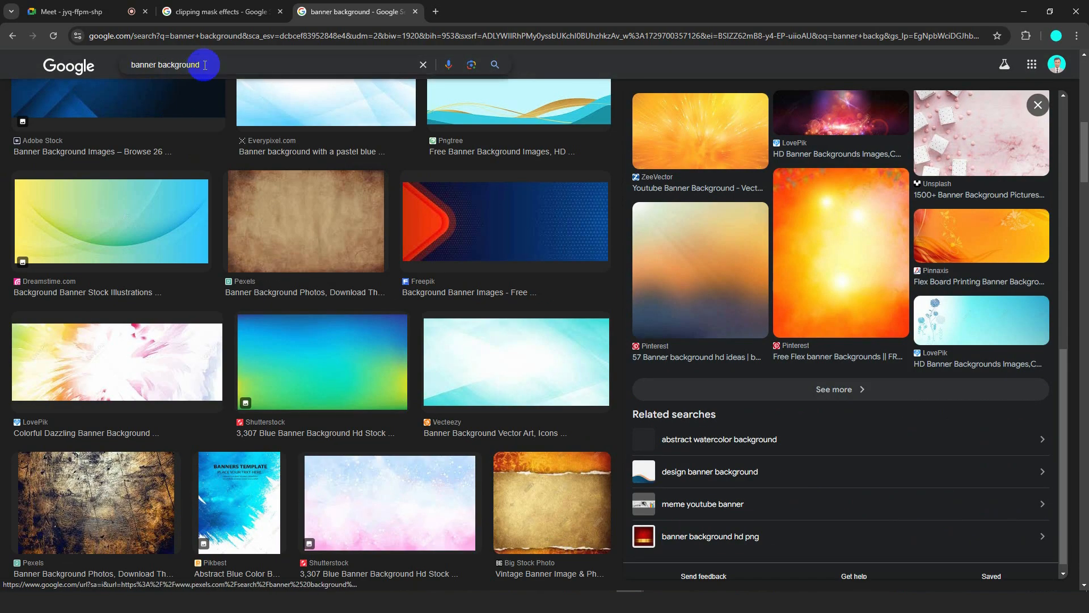
pyautogui.moveTo(206, 64); pyautogui.dragTo(2, 46)
pyautogui.write('men ')
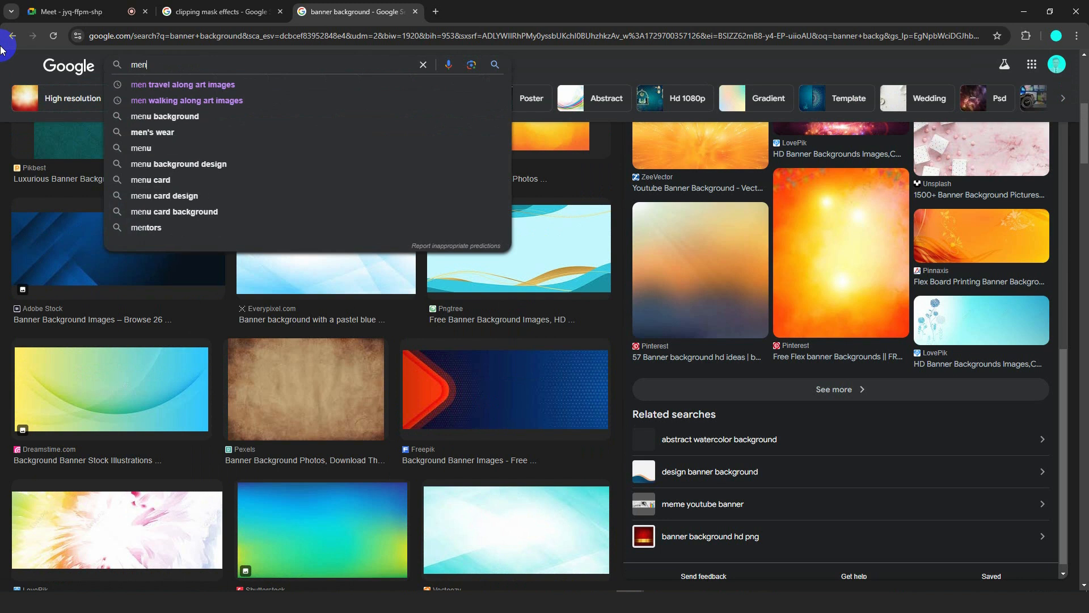
pyautogui.write('png ')
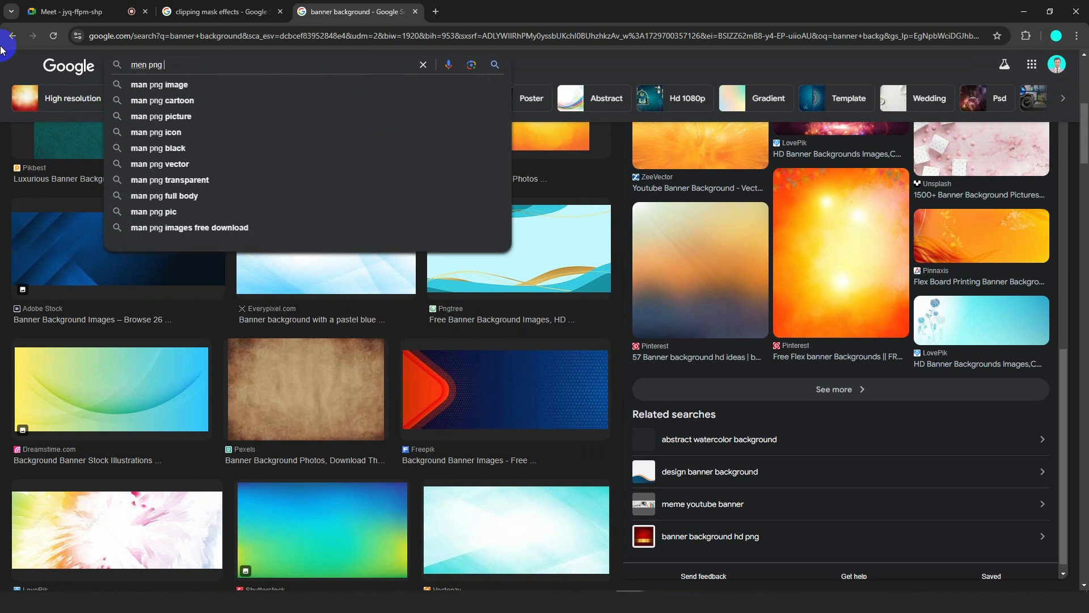
pyautogui.write('character')
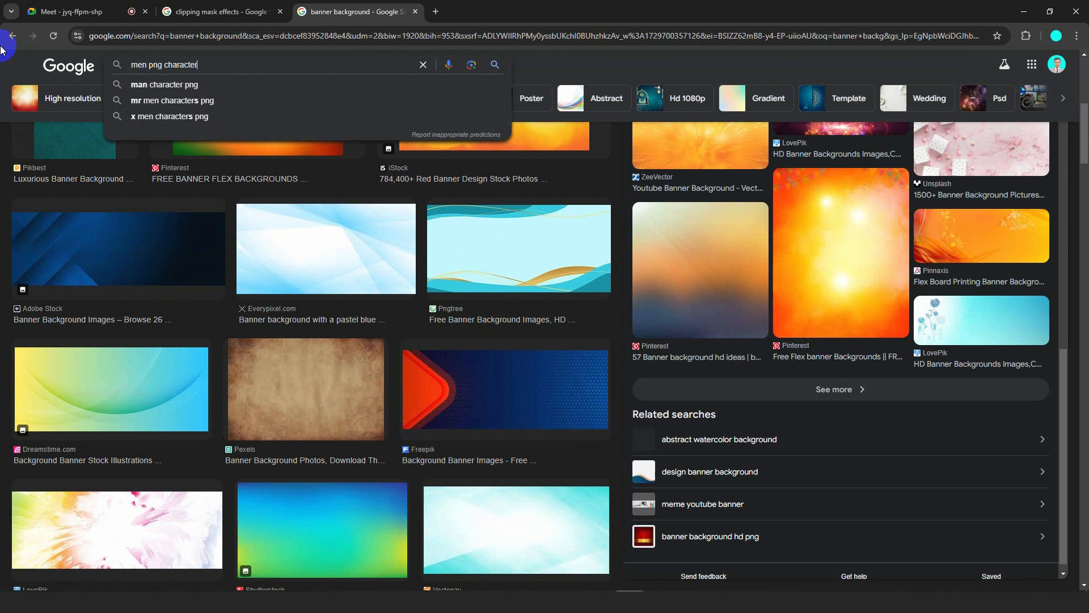
pyautogui.press('Return')
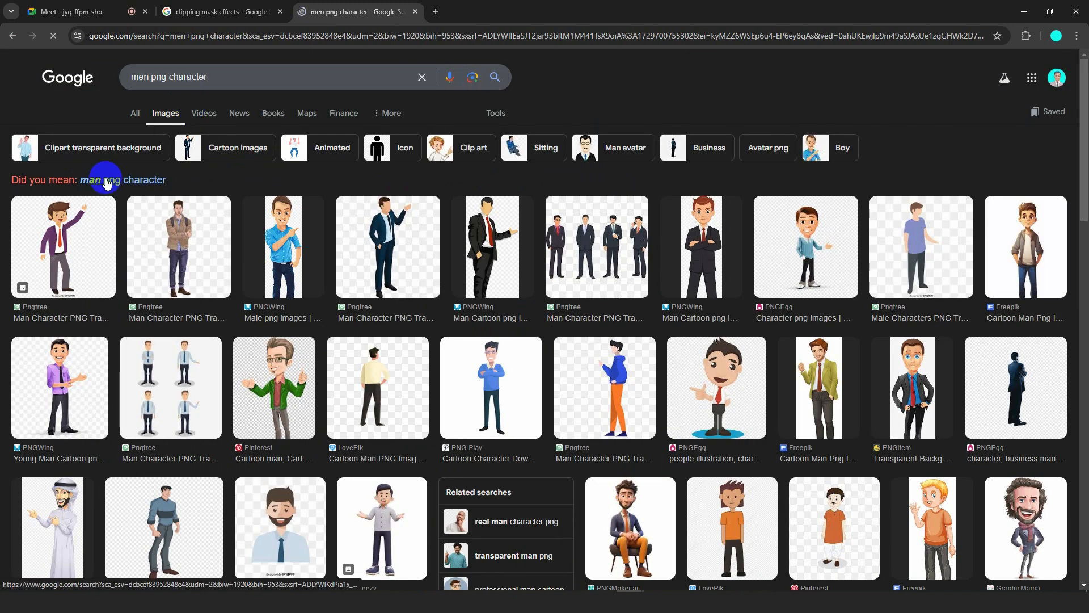
pyautogui.click(134, 180)
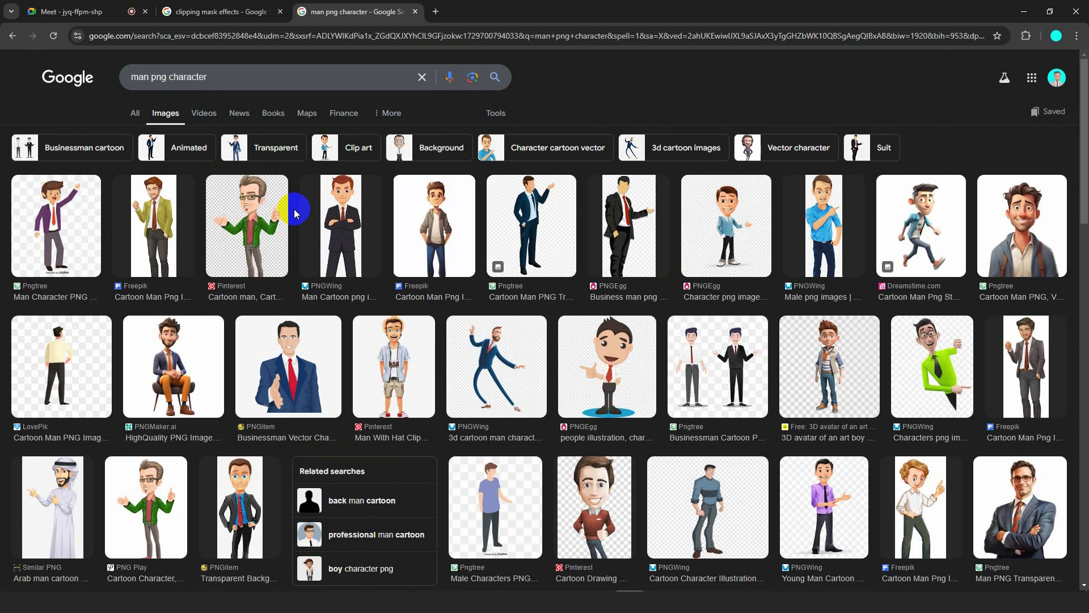
# - Save the Pngtree image of the smiling man giving two thumbs up to the Downloads folder as a PNG
pyautogui.scroll(-5, 294, 213)
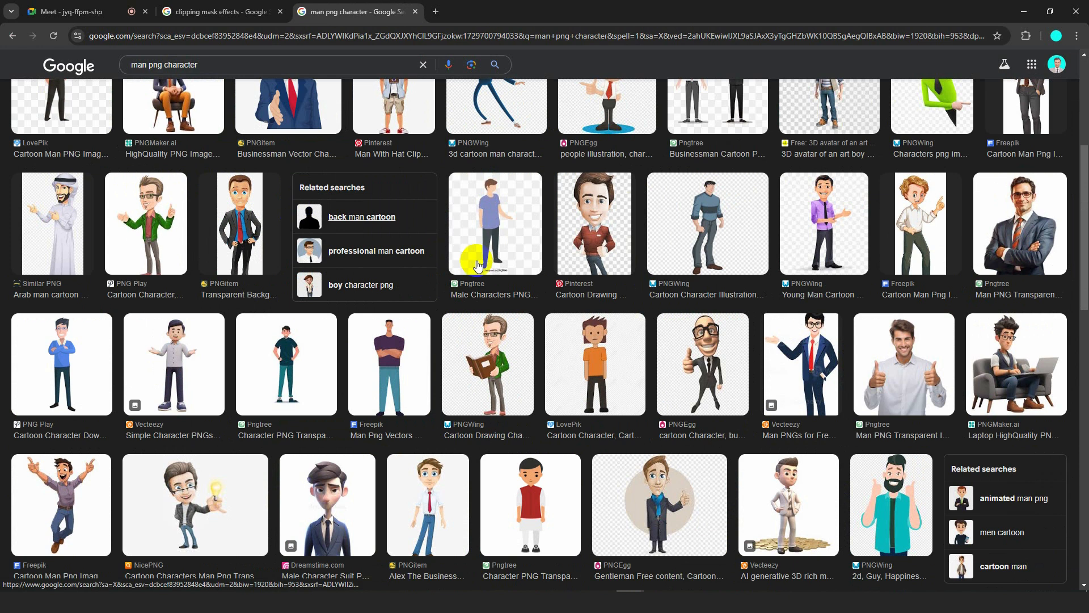
pyautogui.click(912, 369)
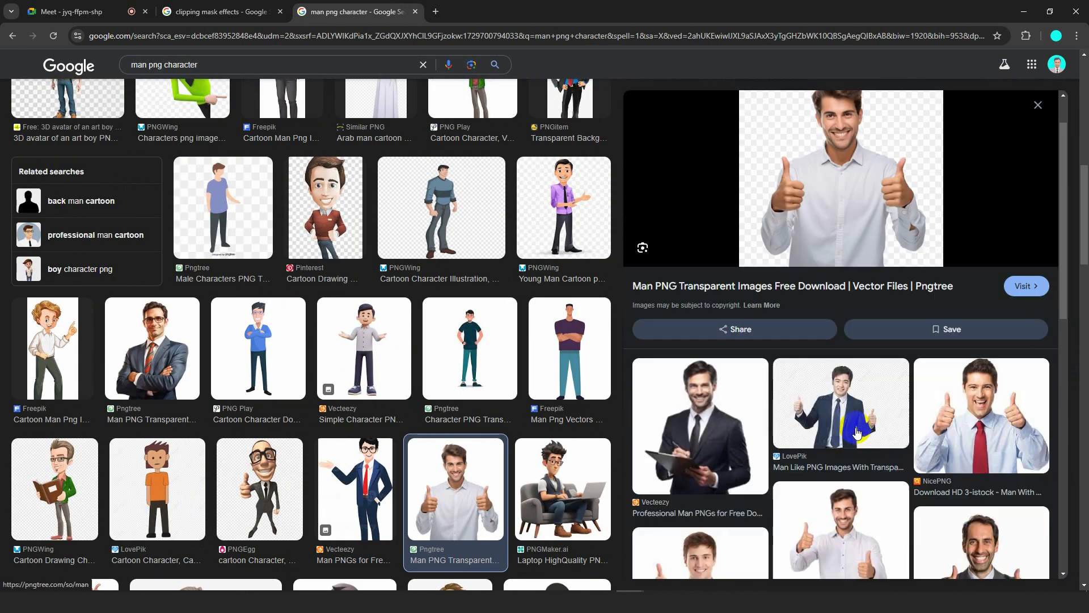
pyautogui.scroll(-5, 856, 434)
pyautogui.scroll(5, 857, 434)
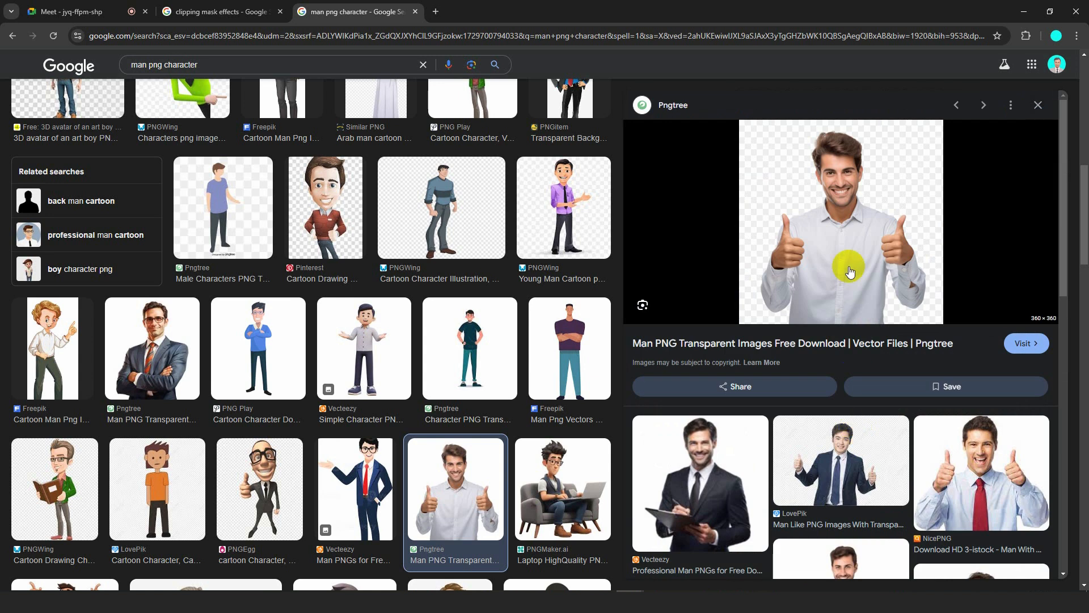
pyautogui.rightClick(839, 212)
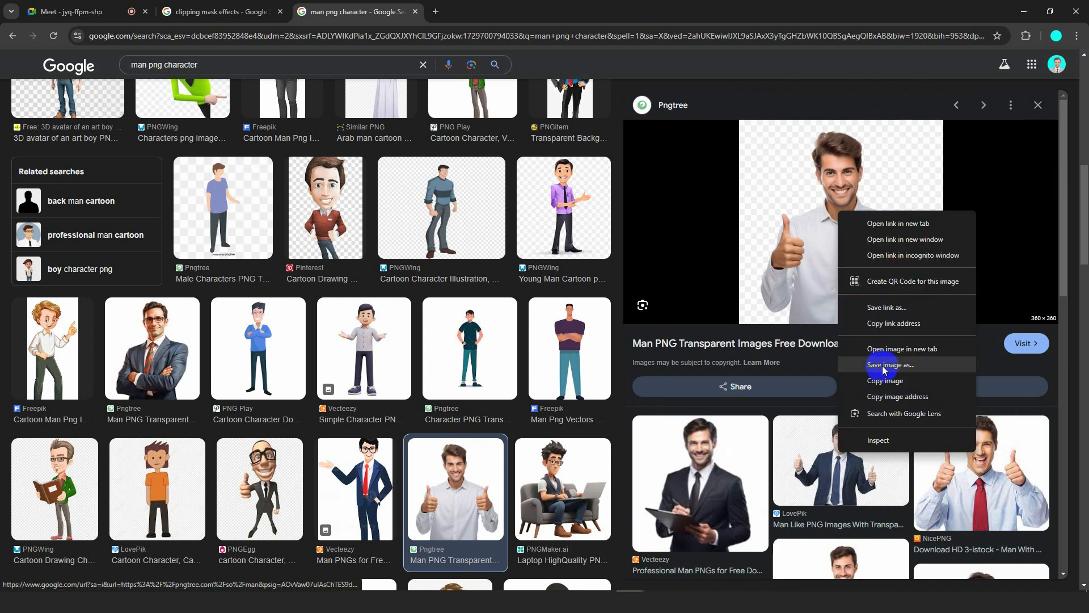
pyautogui.click(883, 366)
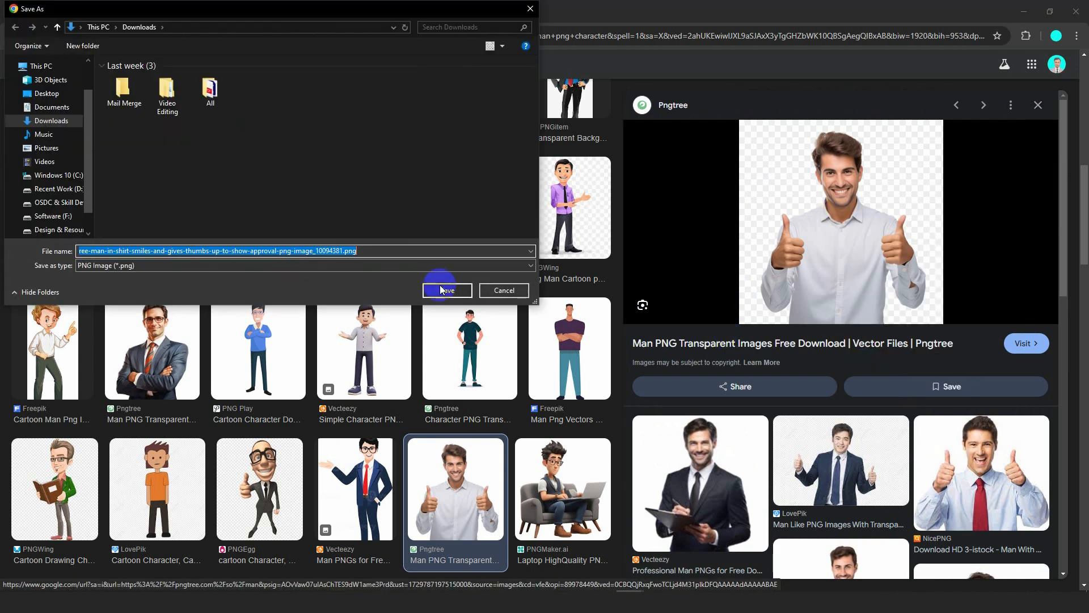
pyautogui.click(440, 290)
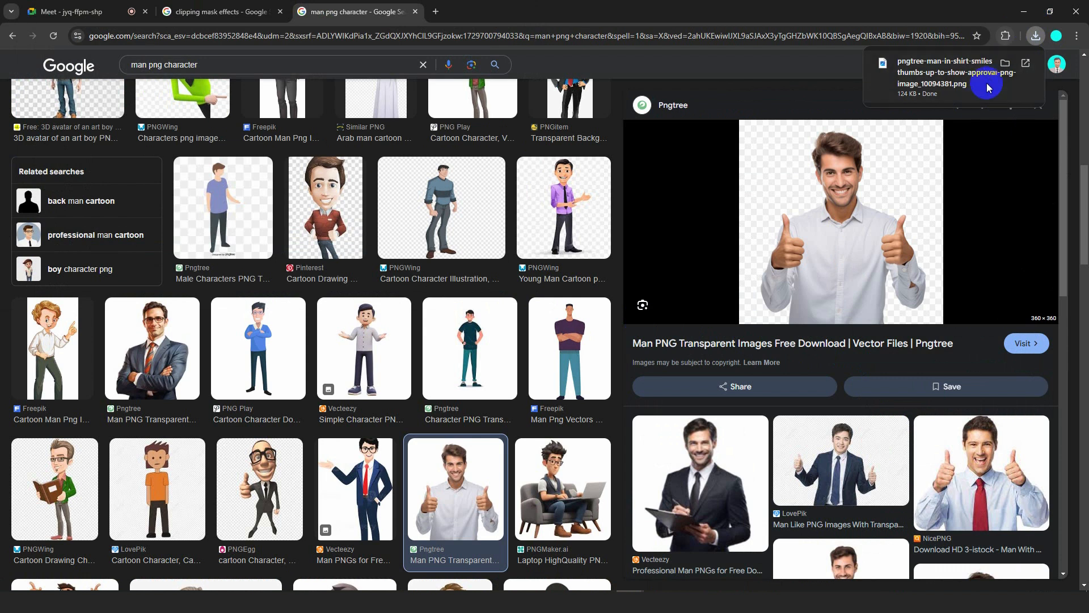
# - Place the saved thumbs-up man image from Downloads into the Illustrator document and align it to the artboard's bottom and right edges
pyautogui.click(1005, 63)
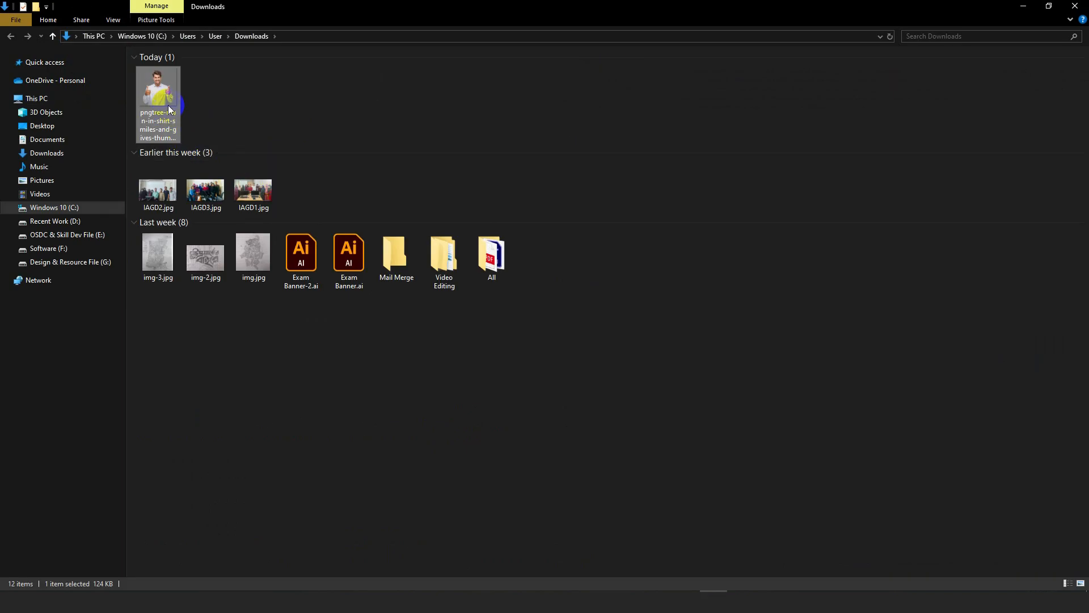
pyautogui.moveTo(169, 109); pyautogui.dragTo(501, 334)
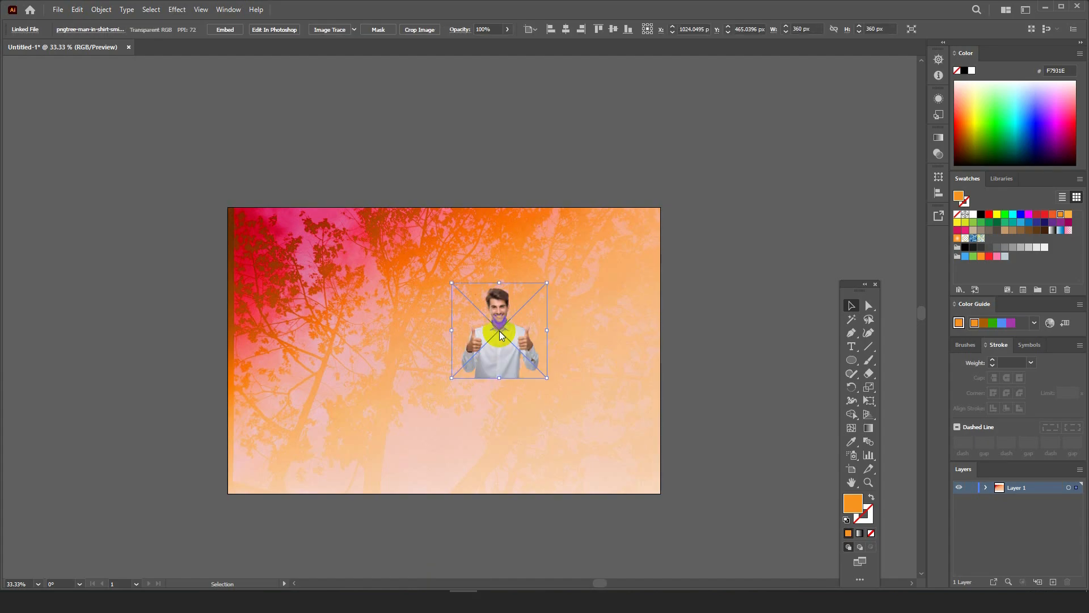
pyautogui.click(627, 31)
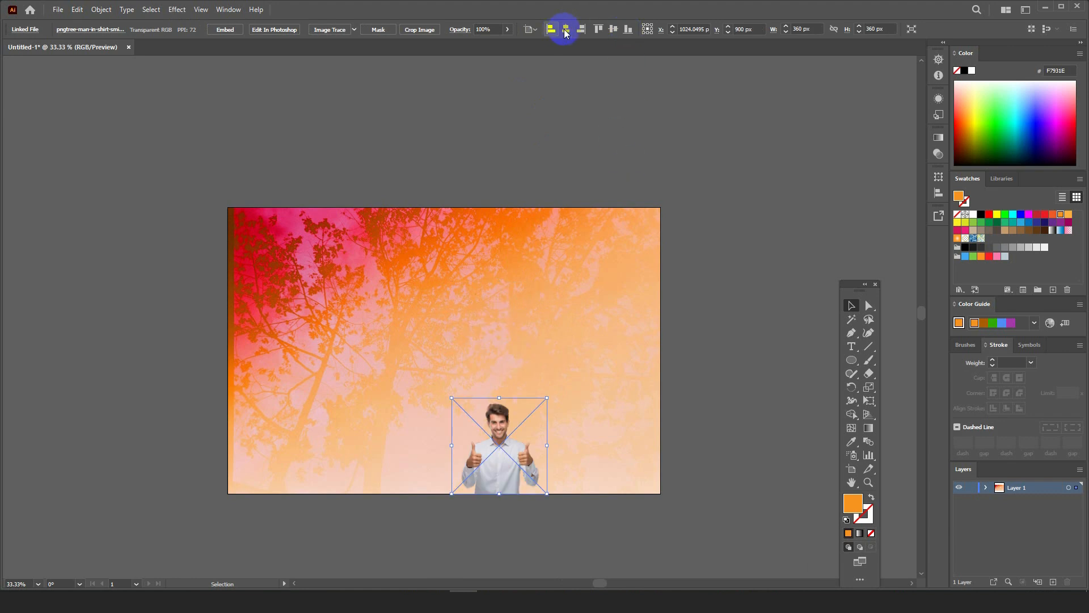
pyautogui.click(581, 29)
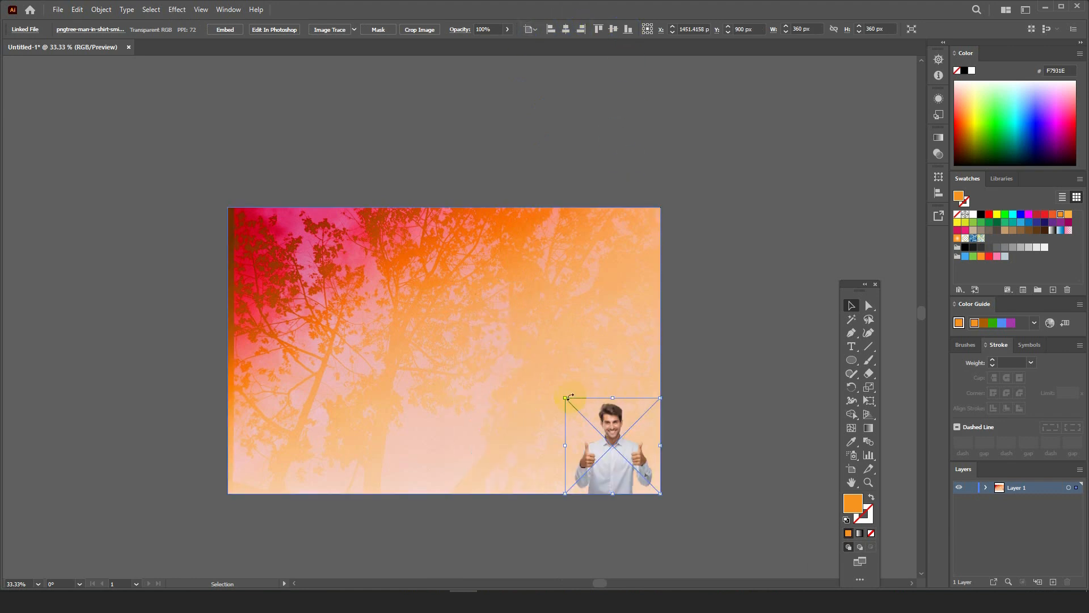
# - Enlarge the man image to nearly the artboard's height and shift it so the figure stands in the artboard's right half
pyautogui.moveTo(565, 398); pyautogui.dragTo(184, 222)
pyautogui.moveTo(489, 362); pyautogui.dragTo(513, 365)
pyautogui.click(511, 150)
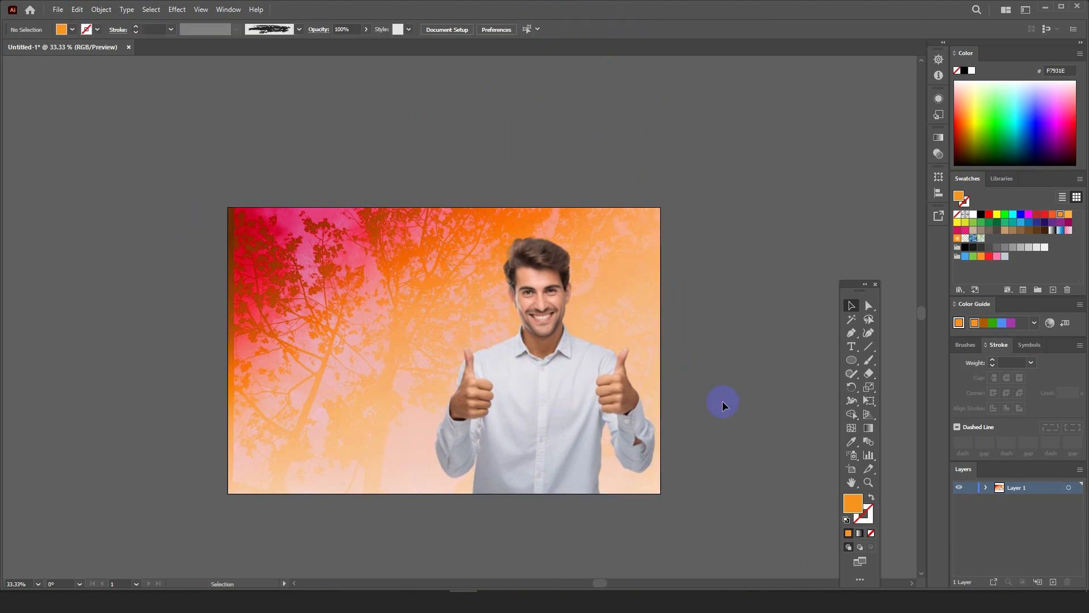
pyautogui.scroll(-1, 582, 283)
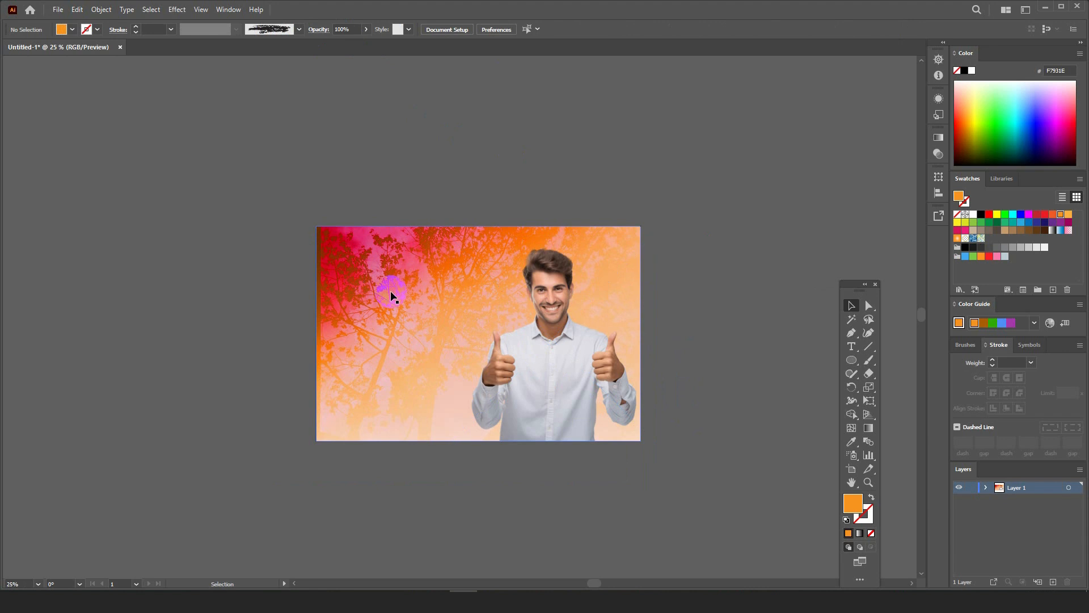
# - Move the photo of the man off the artboard to the left, leaving only the orange tree background image on it
pyautogui.click(359, 276)
pyautogui.scroll(3, 359, 275)
pyautogui.scroll(-5, 353, 279)
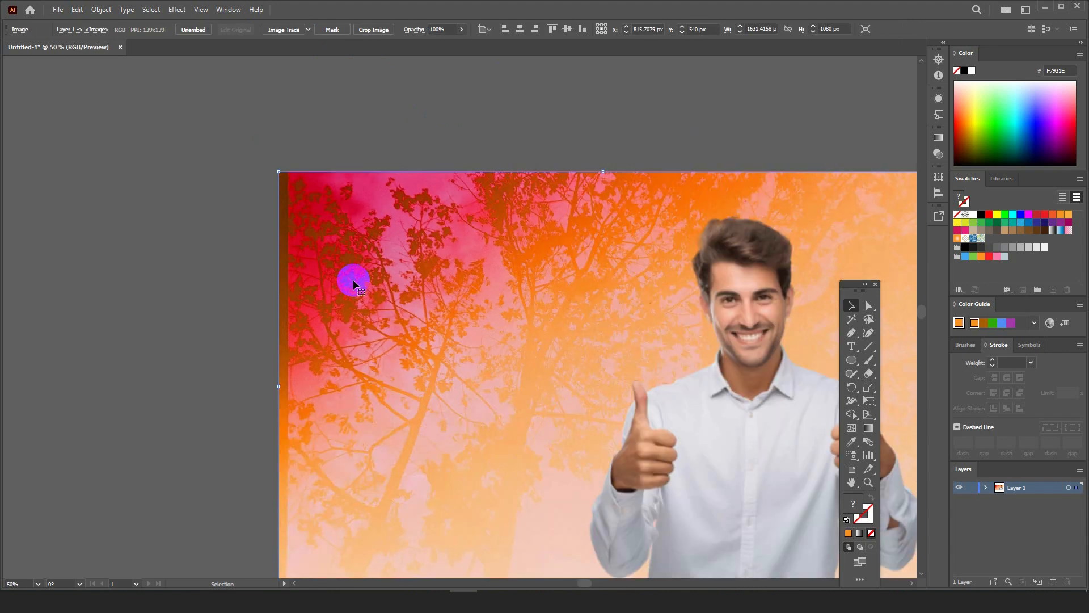
pyautogui.scroll(1, 358, 282)
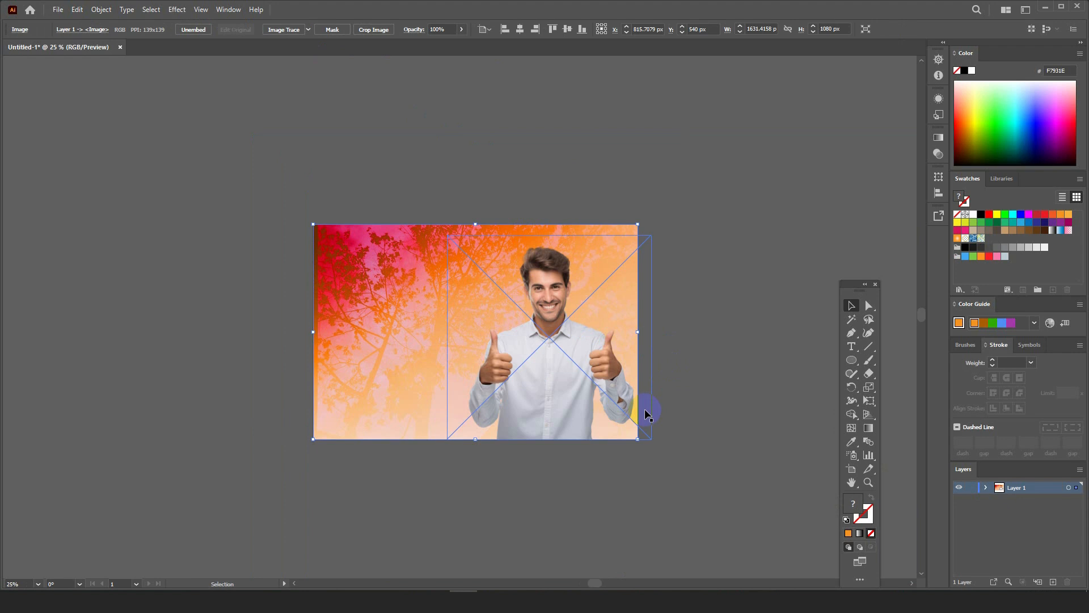
pyautogui.click(719, 189)
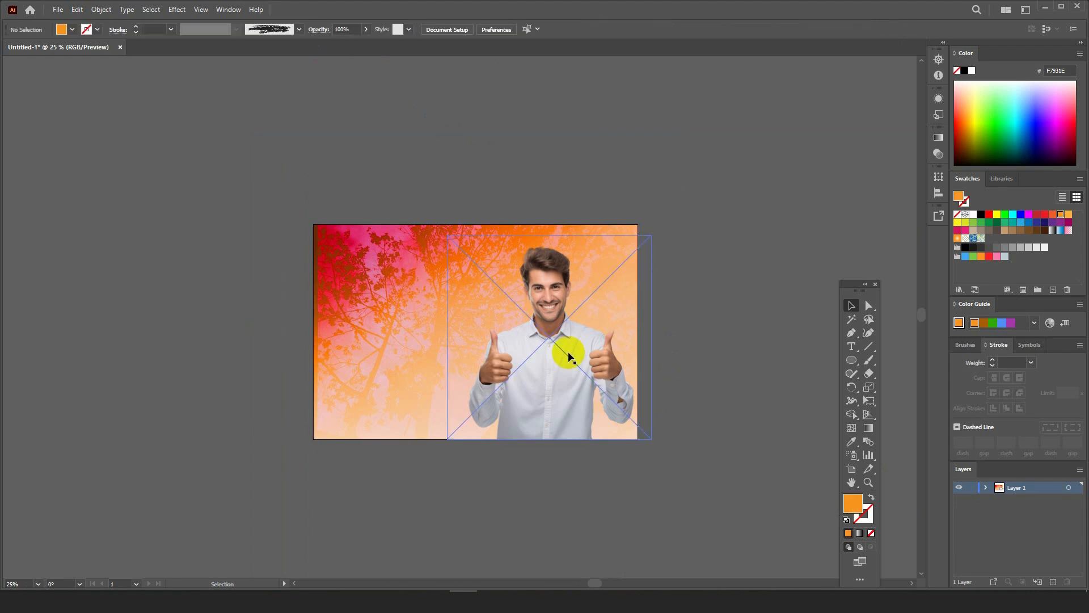
pyautogui.moveTo(569, 355); pyautogui.dragTo(63, 334)
pyautogui.scroll(1, 528, 310)
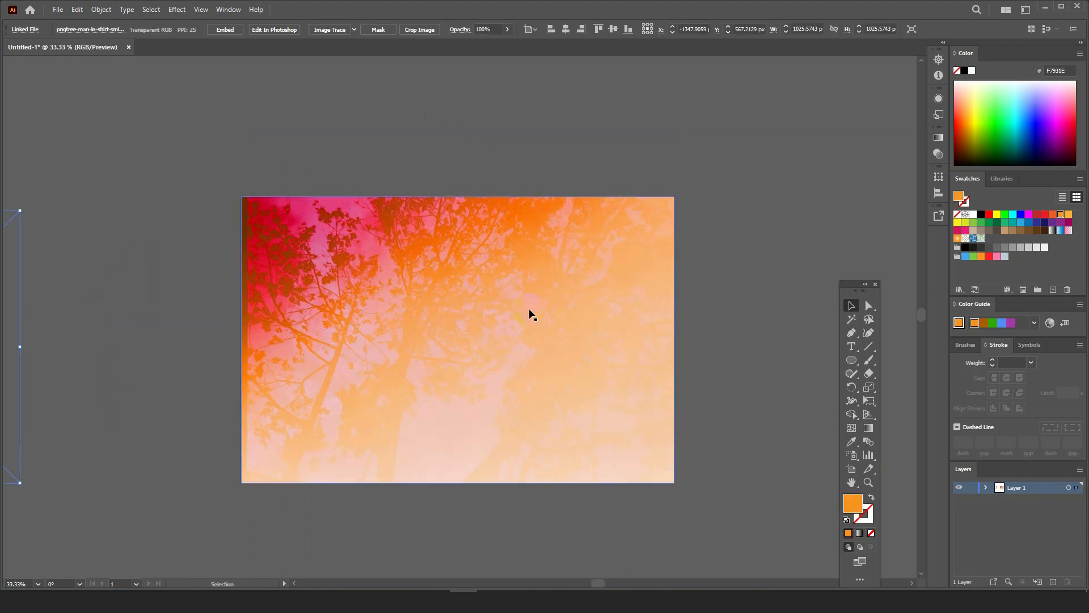
pyautogui.click(700, 276)
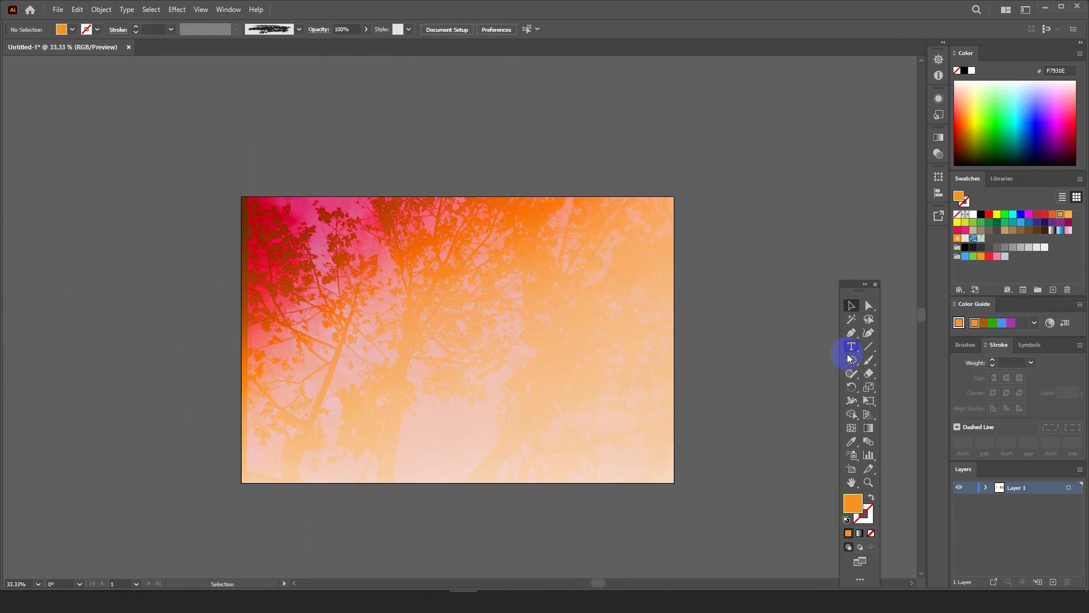
# - Draw an orange rectangle of about 1631 × 1080 px covering the whole background image
pyautogui.moveTo(849, 359); pyautogui.dragTo(888, 356)
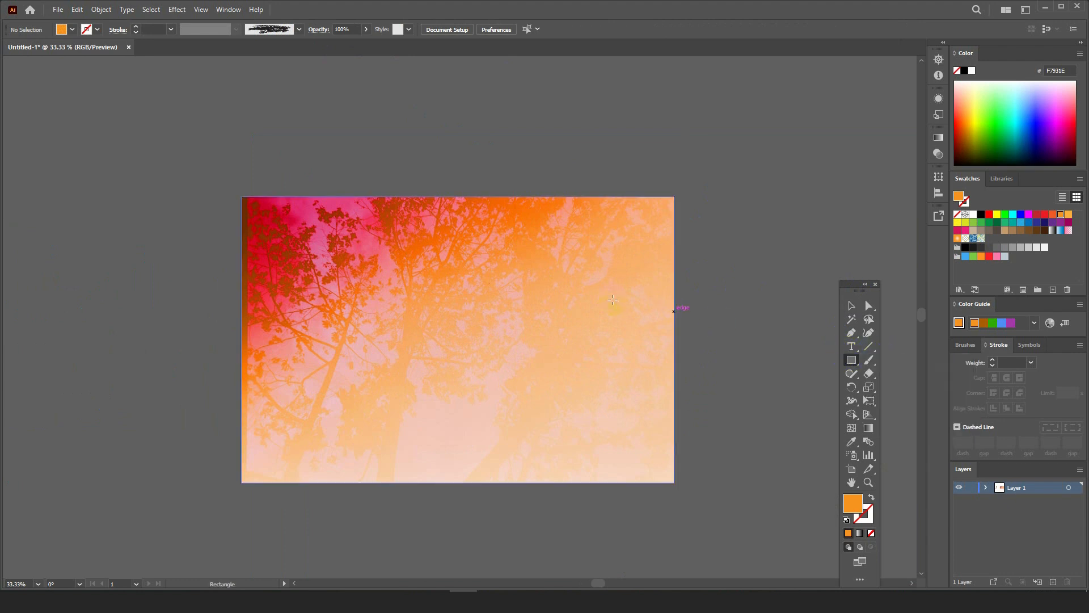
pyautogui.moveTo(483, 261); pyautogui.dragTo(451, 241)
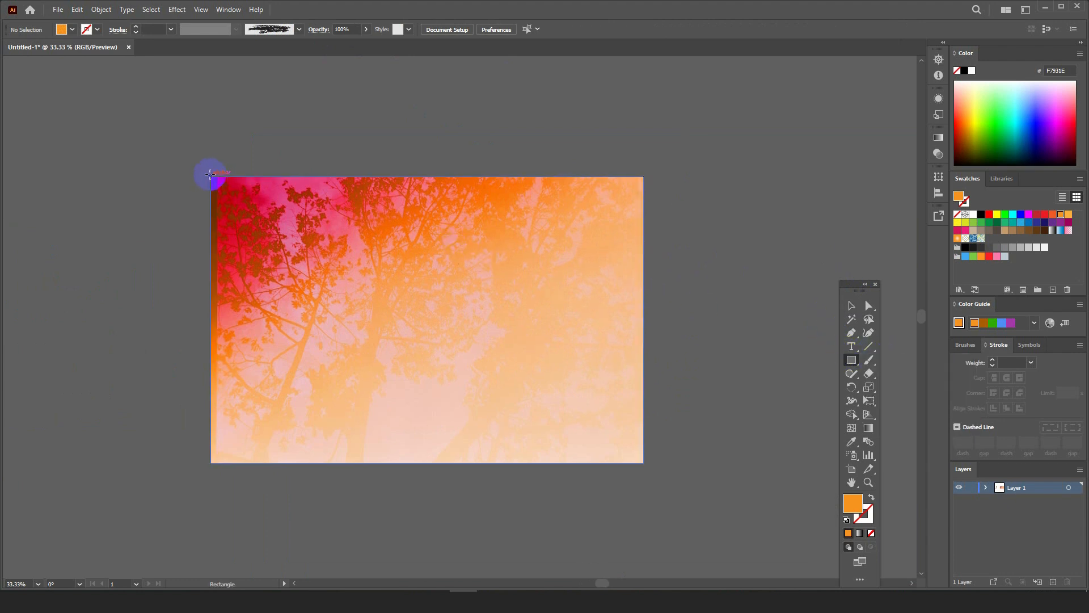
pyautogui.moveTo(209, 174); pyautogui.dragTo(651, 453)
pyautogui.click(851, 305)
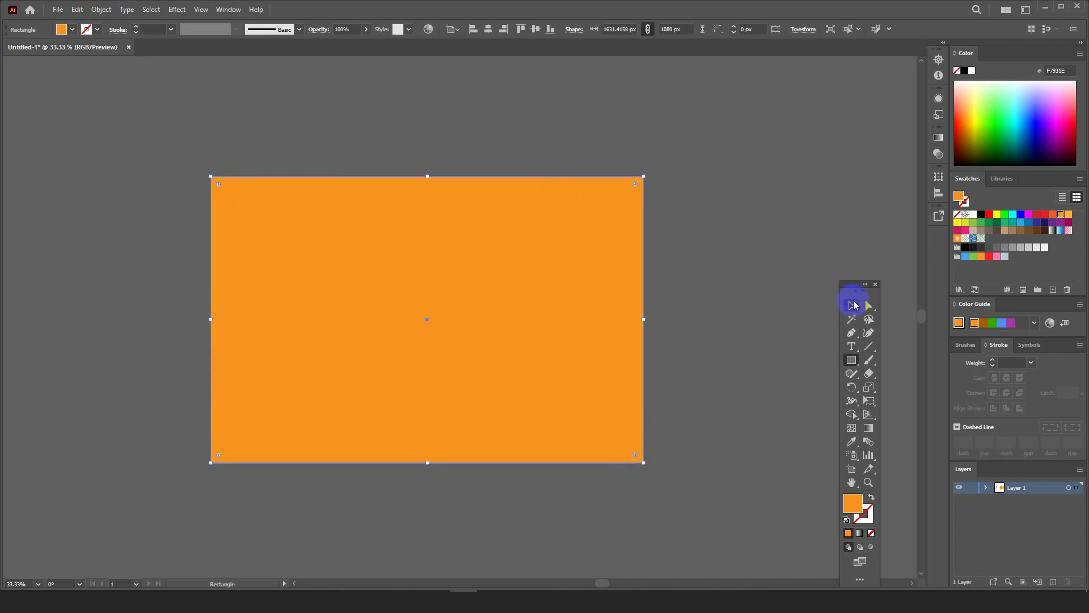
pyautogui.click(754, 312)
pyautogui.click(520, 261)
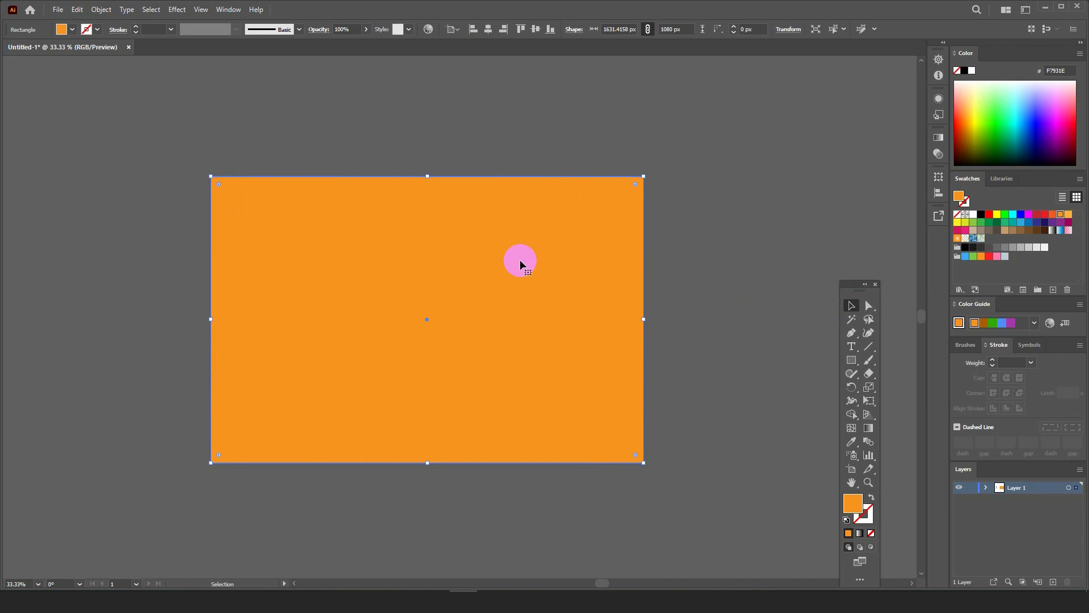
pyautogui.click(728, 188)
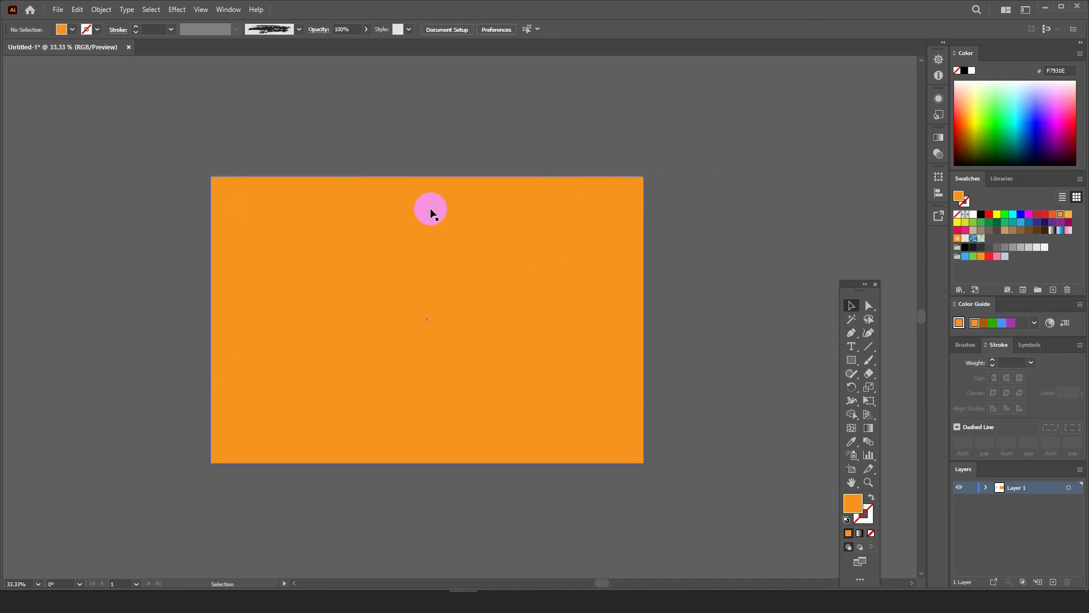
# - Fill the rectangle with the linear white-to-black gradient swatch
pyautogui.click(465, 293)
pyautogui.hotkey('ctrl', '=')
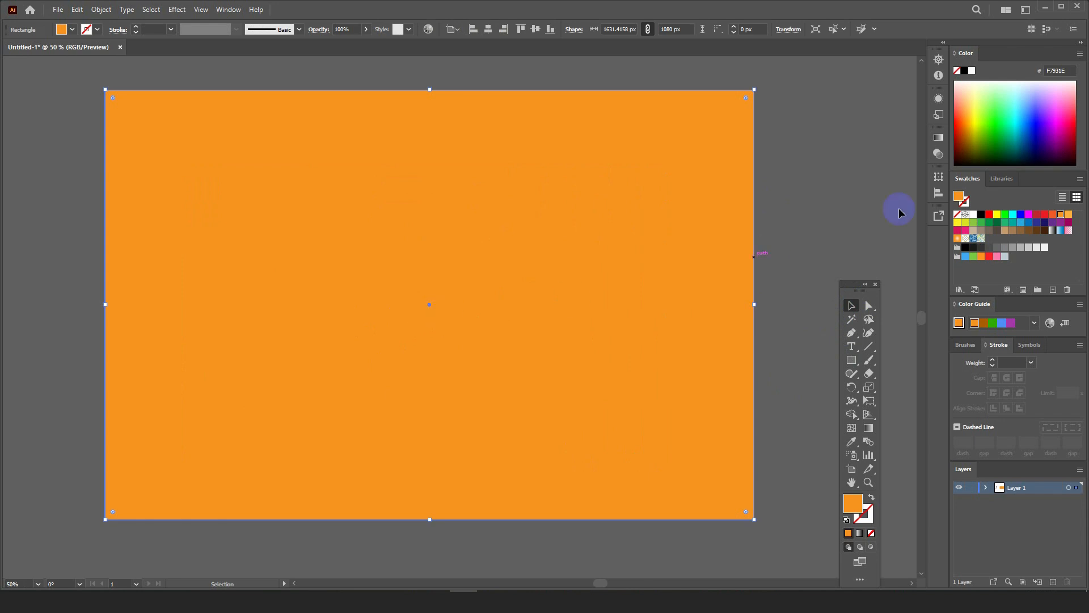
pyautogui.click(1051, 231)
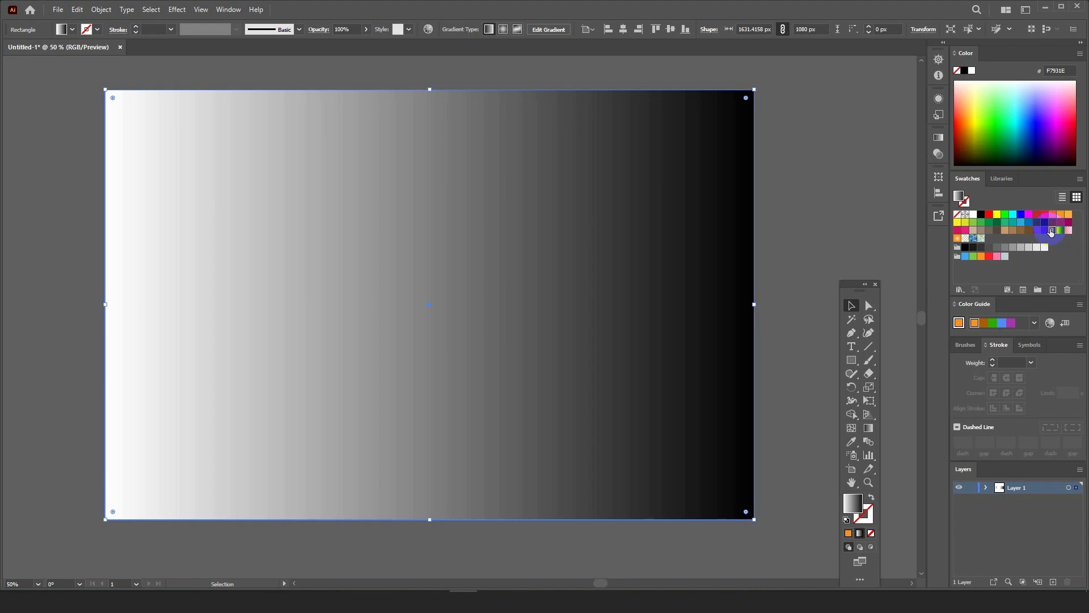
pyautogui.scroll(-1, 405, 178)
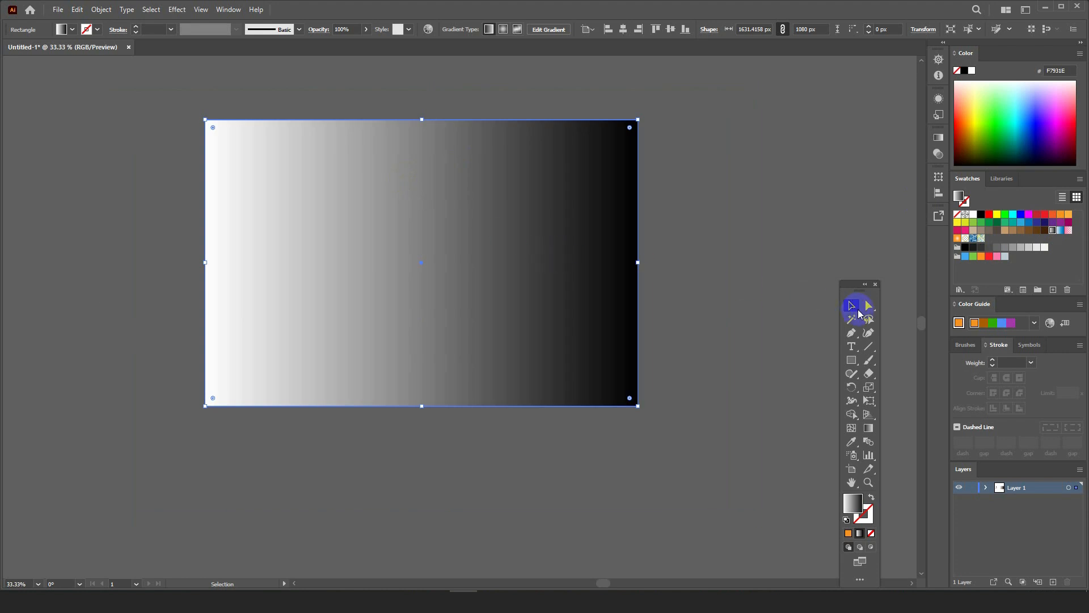
pyautogui.click(858, 366)
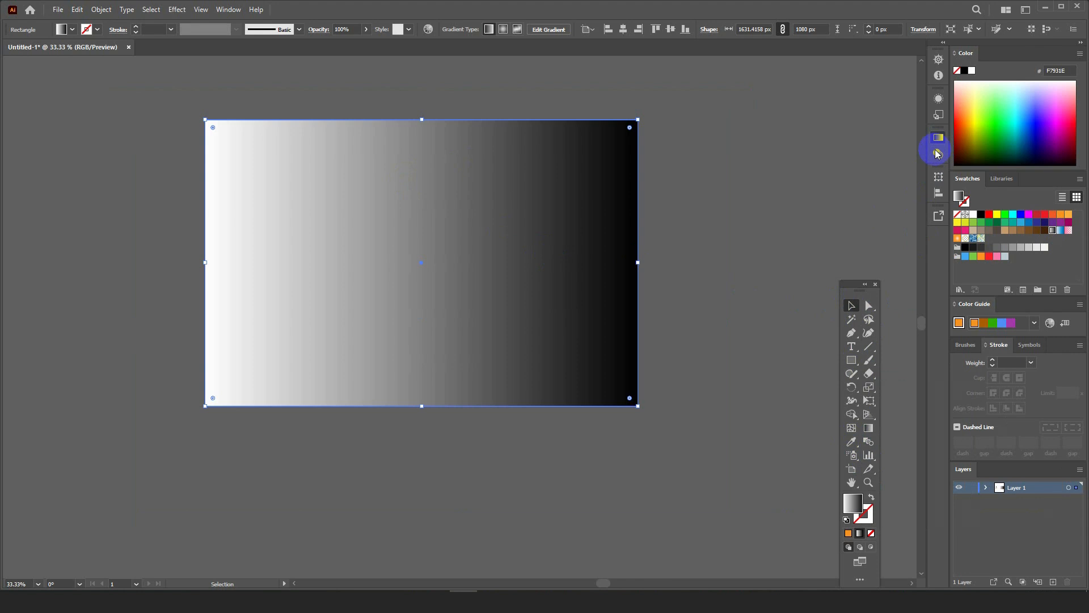
# - Reverse the rectangle's gradient so it runs from black on the left to white on the right
pyautogui.click(937, 153)
pyautogui.click(809, 227)
pyautogui.click(805, 194)
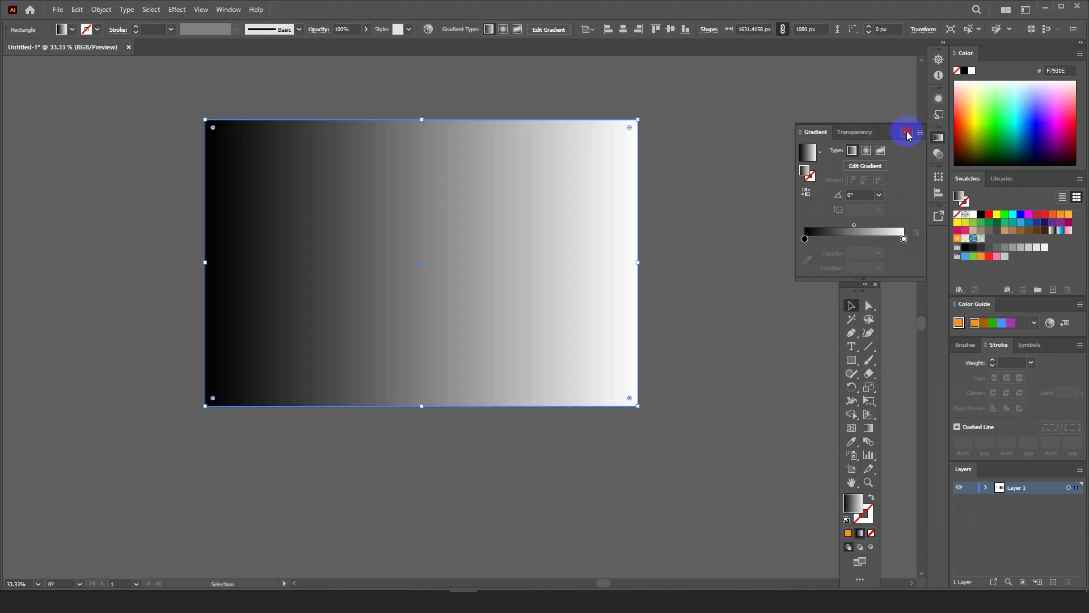
pyautogui.click(908, 132)
pyautogui.moveTo(105, 88); pyautogui.dragTo(151, 100)
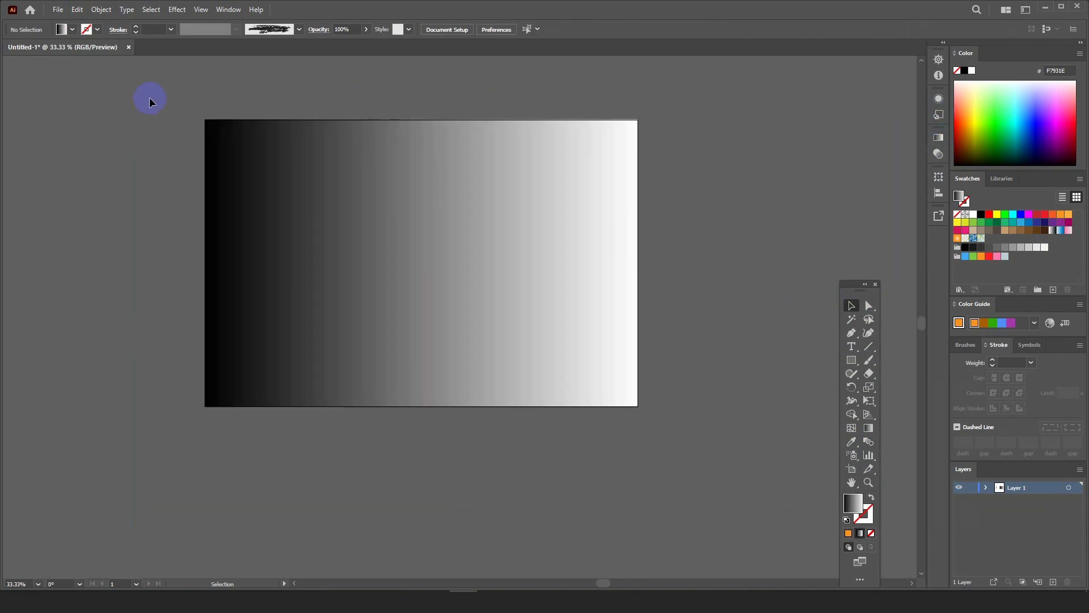
pyautogui.click(569, 339)
pyautogui.click(721, 236)
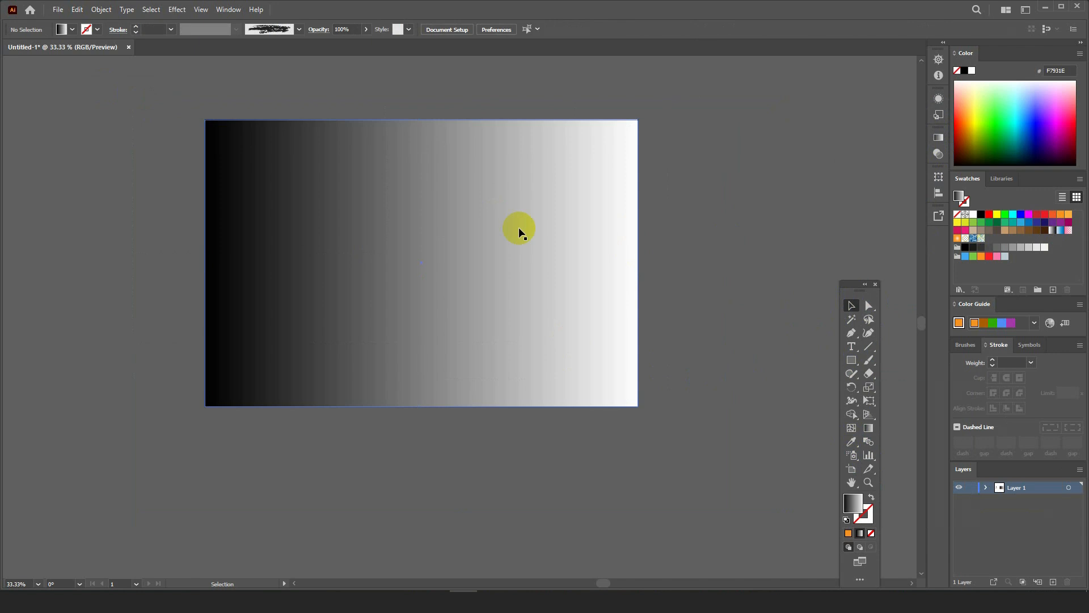
# - Select the gradient rectangle together with the background image, show the full Transparency options and make an opacity mask from them
pyautogui.click(519, 229)
pyautogui.moveTo(130, 95); pyautogui.dragTo(757, 383)
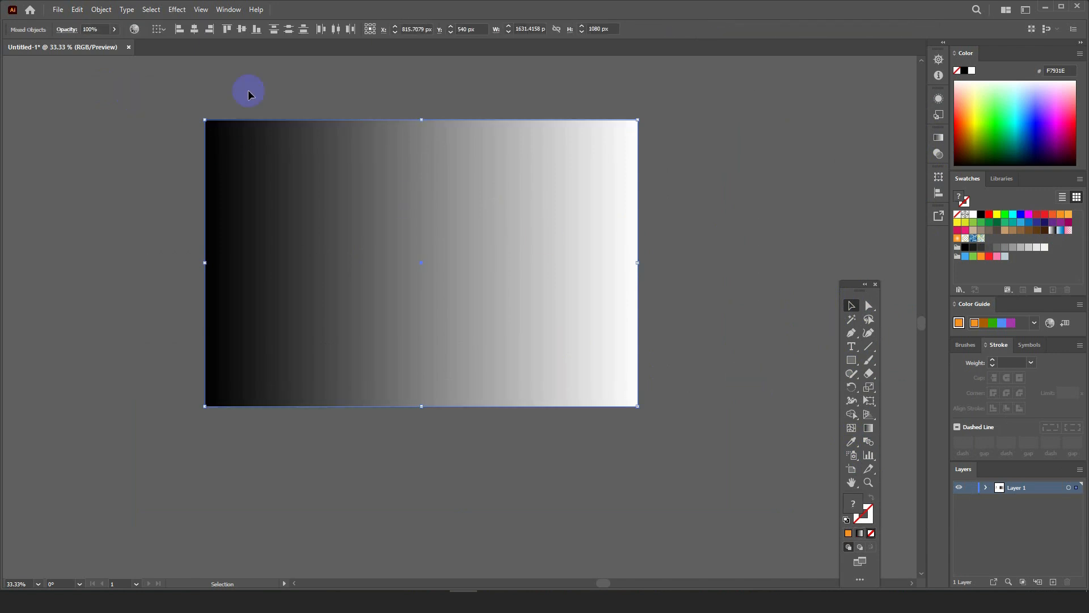
pyautogui.click(229, 11)
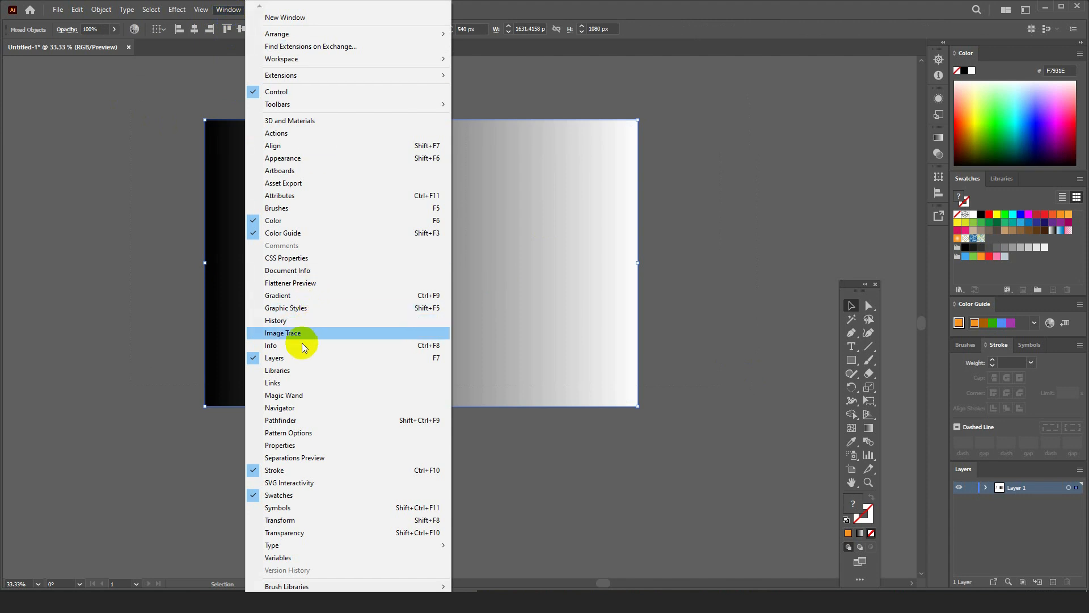
pyautogui.click(308, 530)
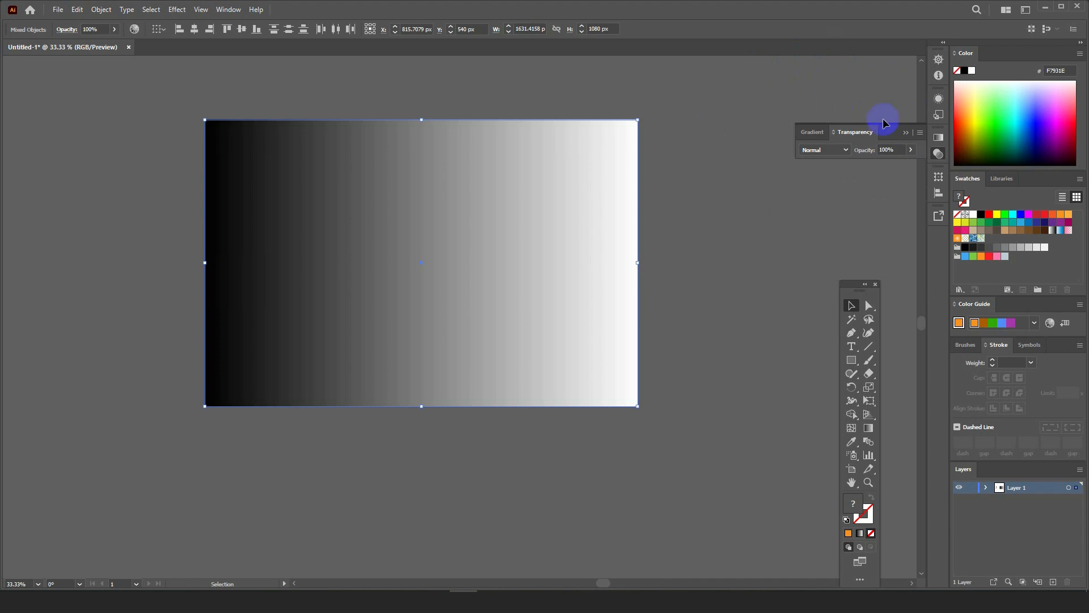
pyautogui.click(919, 137)
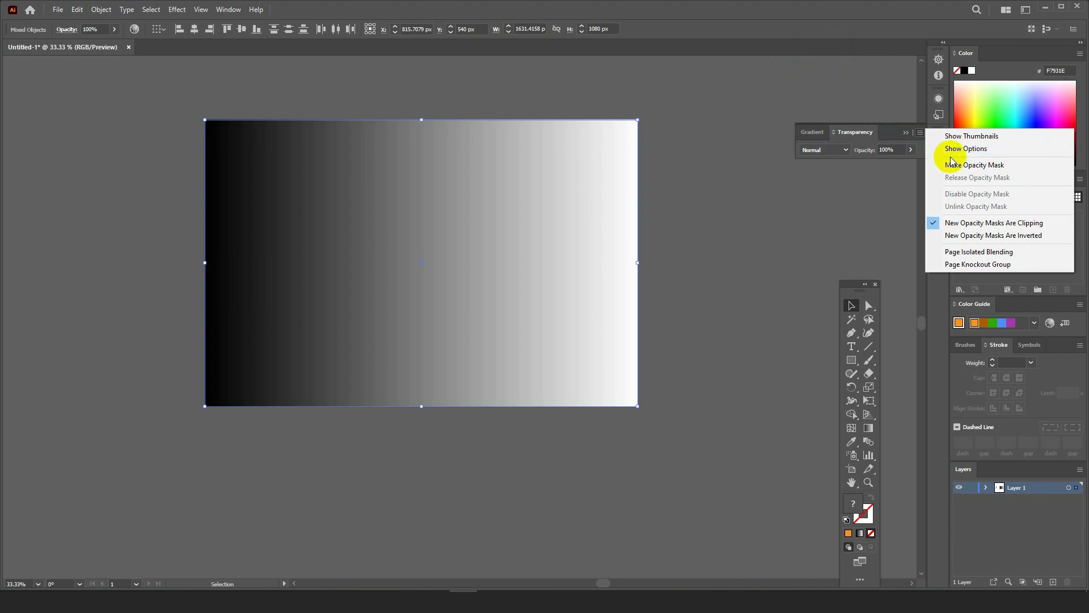
pyautogui.click(966, 149)
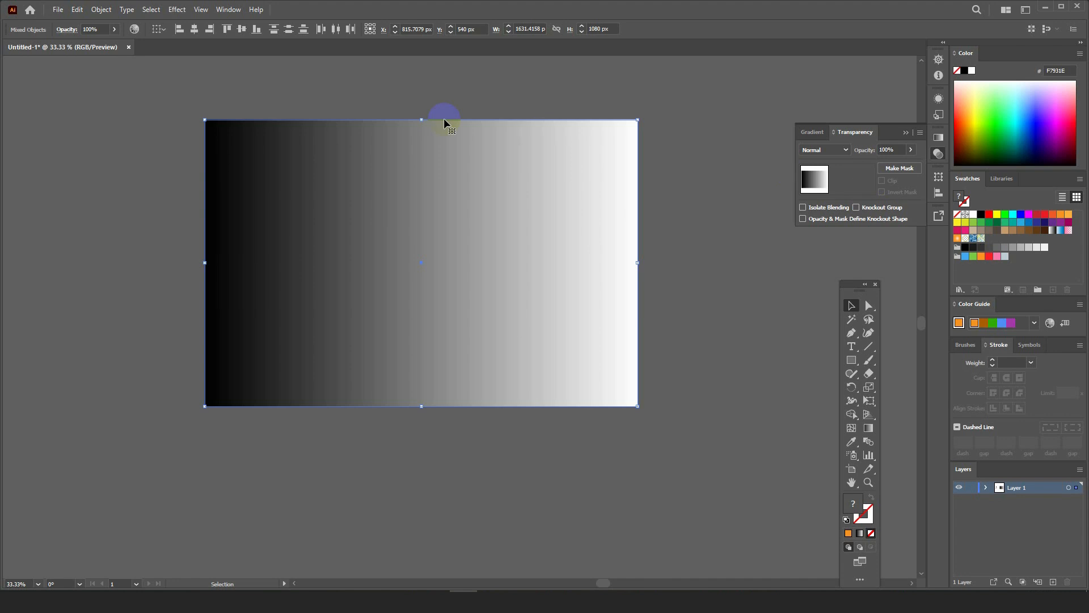
pyautogui.moveTo(171, 89); pyautogui.dragTo(631, 376)
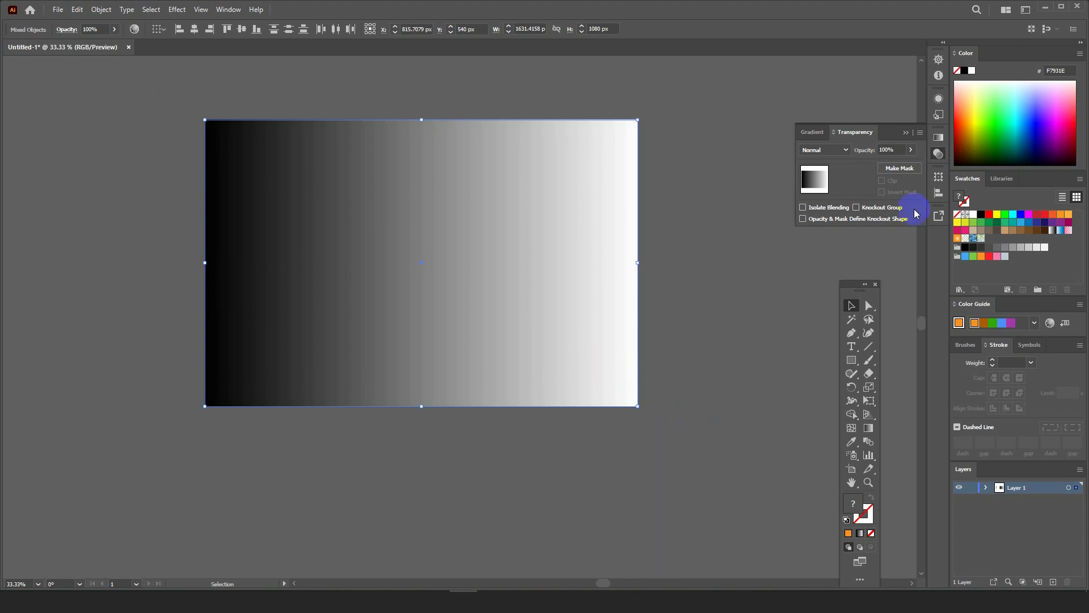
pyautogui.click(892, 170)
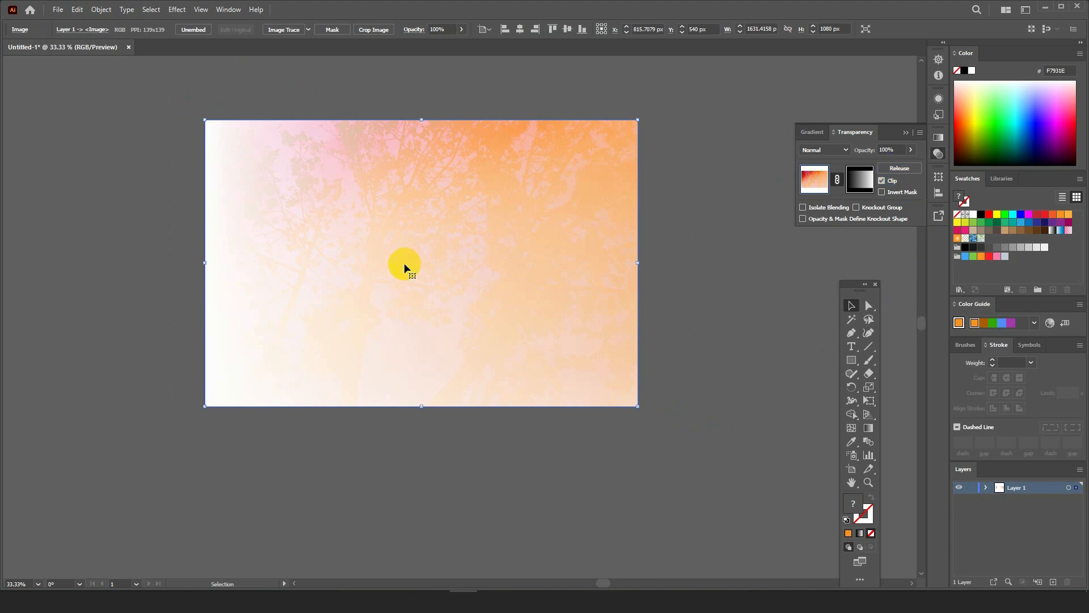
# - Edit the opacity mask's rectangle with the Gradient tool, shifting the gradient midpoint slightly right of the centre
pyautogui.click(818, 184)
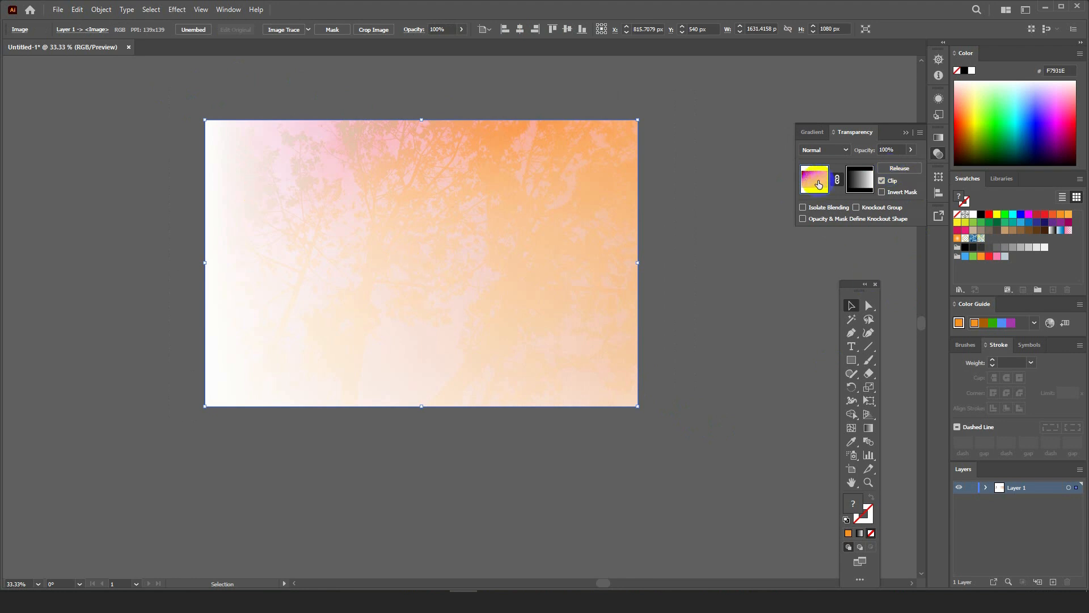
pyautogui.click(860, 180)
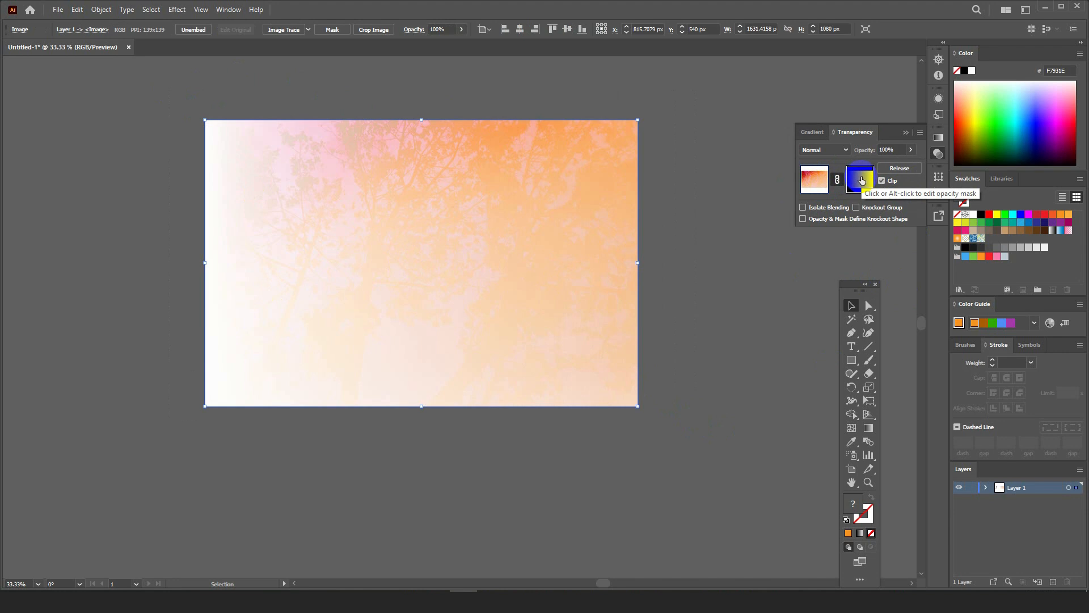
pyautogui.click(433, 204)
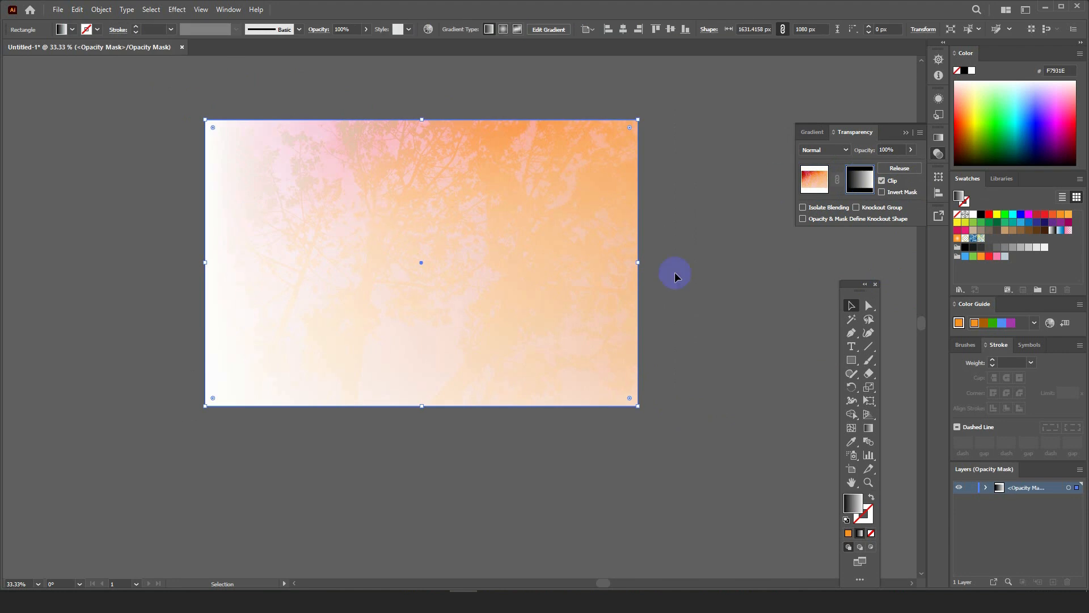
pyautogui.moveTo(848, 288); pyautogui.dragTo(748, 217)
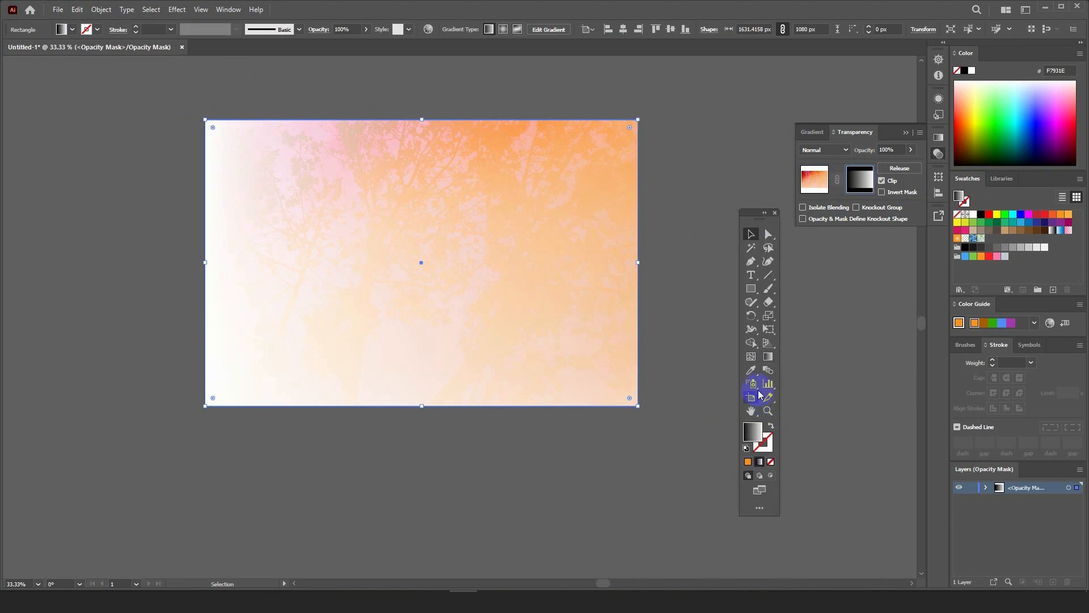
pyautogui.click(768, 356)
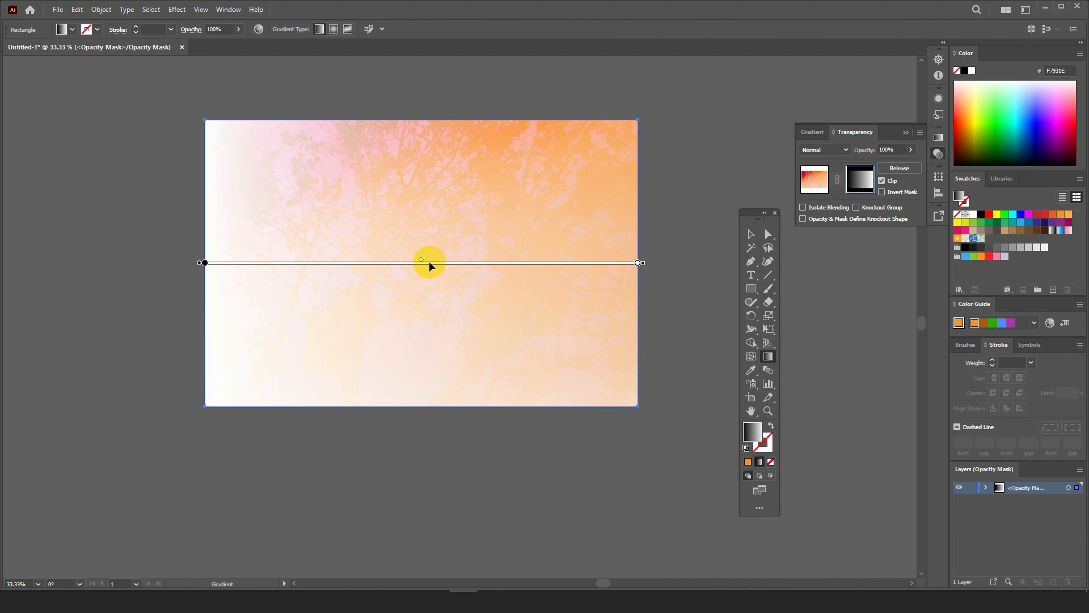
pyautogui.moveTo(425, 261); pyautogui.dragTo(539, 259)
pyautogui.moveTo(464, 253); pyautogui.dragTo(426, 248)
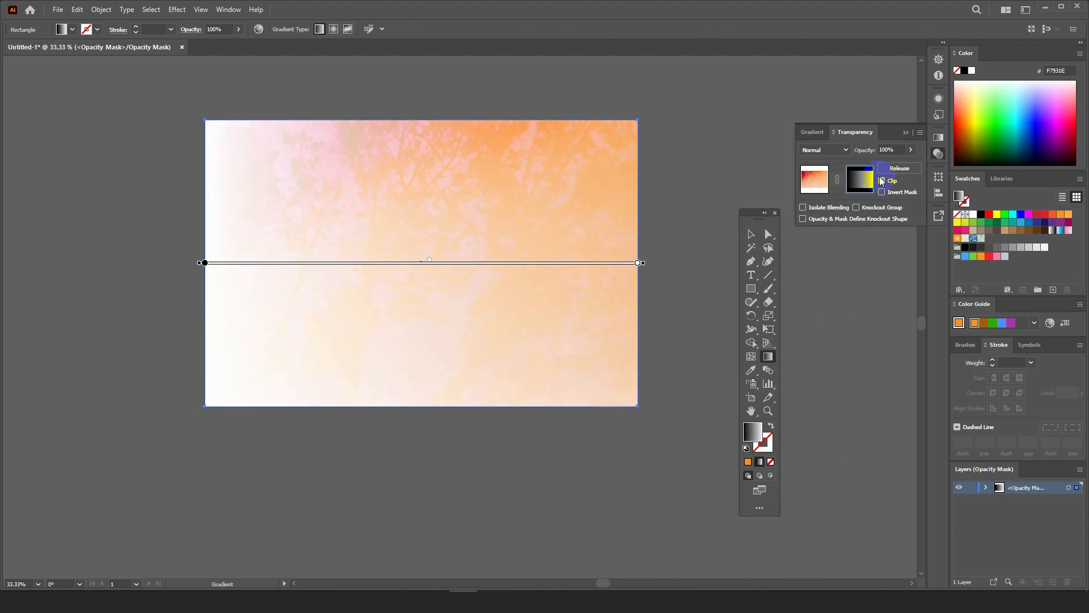
# - Invert the opacity mask and move the gradient's white stop inward to a location of about 71.55%
pyautogui.click(882, 192)
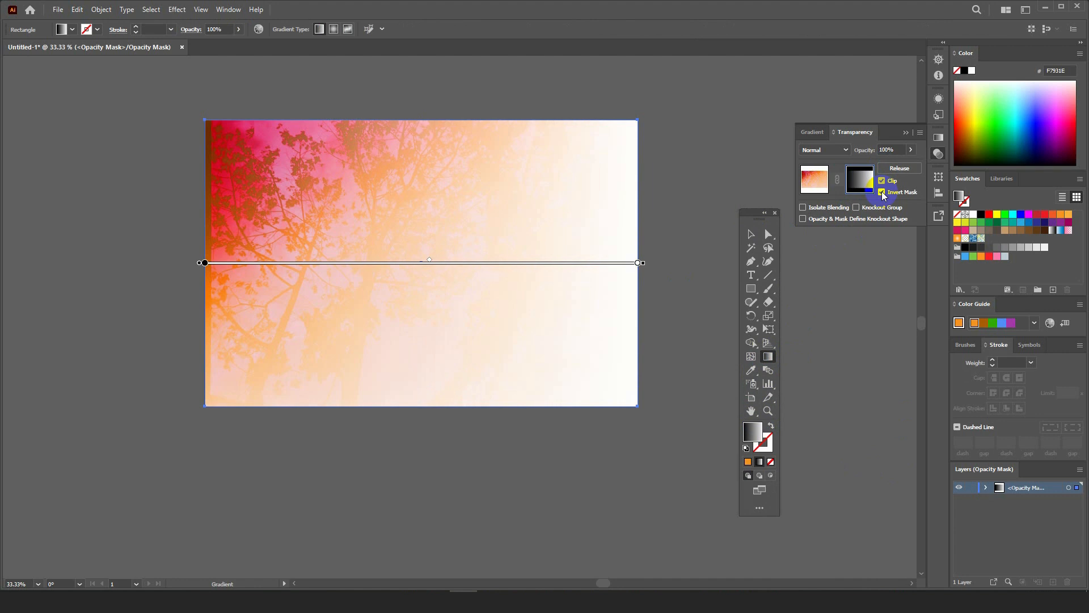
pyautogui.moveTo(627, 261); pyautogui.dragTo(514, 249)
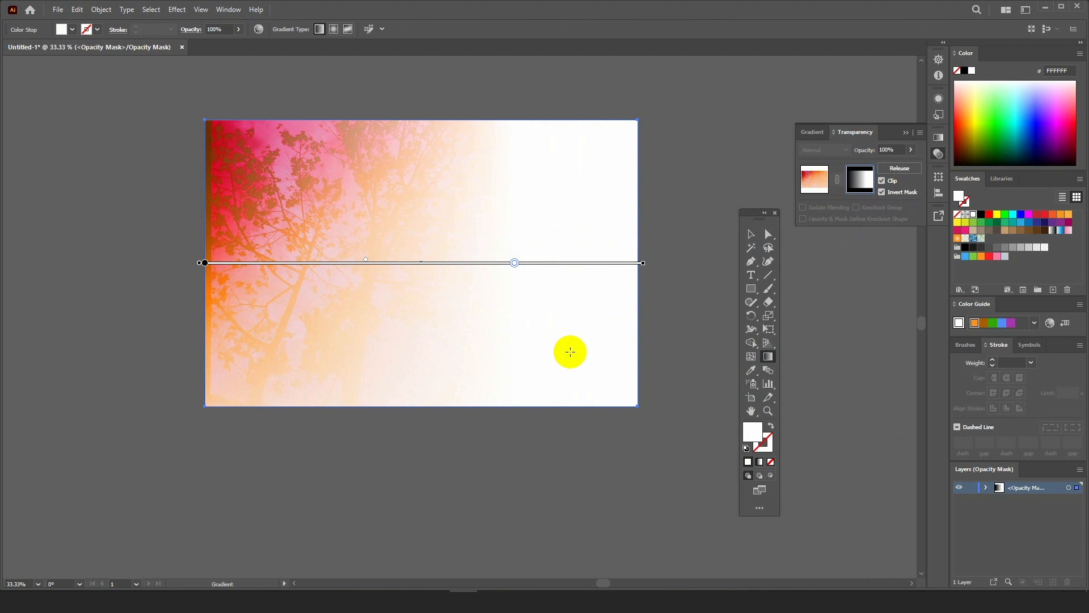
# - Change the mask gradient to radial, reverse it and move its centre toward the right side of the image
pyautogui.click(816, 133)
pyautogui.click(869, 151)
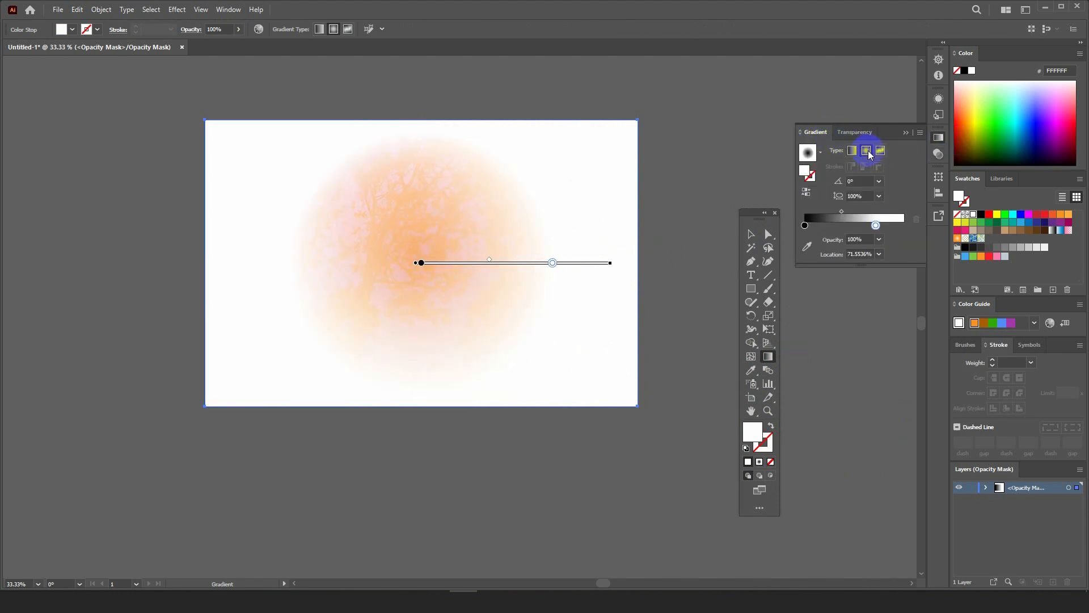
pyautogui.click(806, 192)
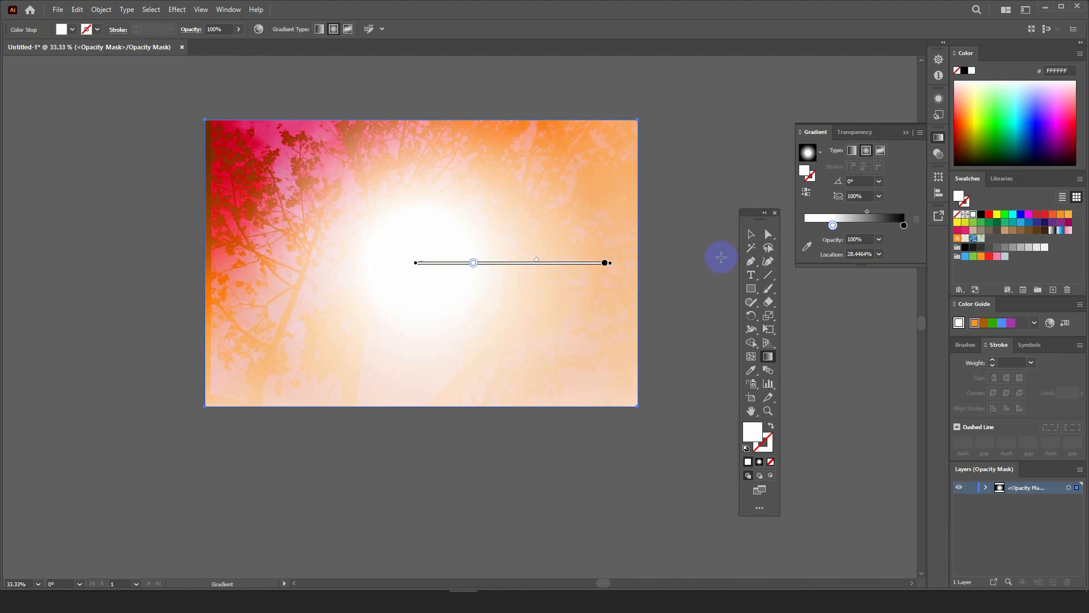
pyautogui.moveTo(451, 273); pyautogui.dragTo(530, 284)
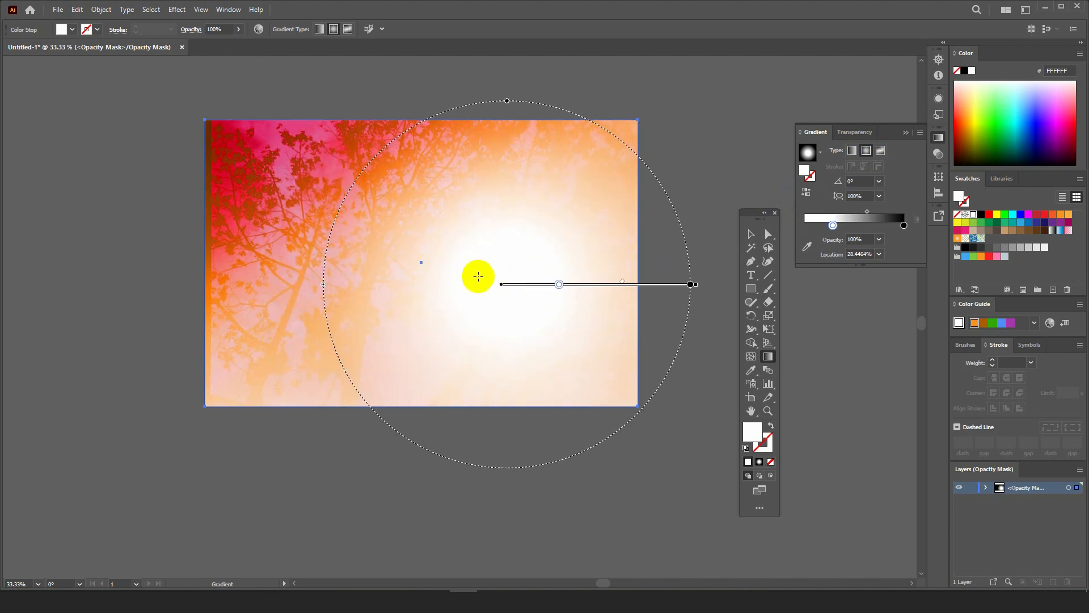
# - Try moving the radial mask gradient's focal point left toward the middle of the image, and undo that move
pyautogui.click(691, 284)
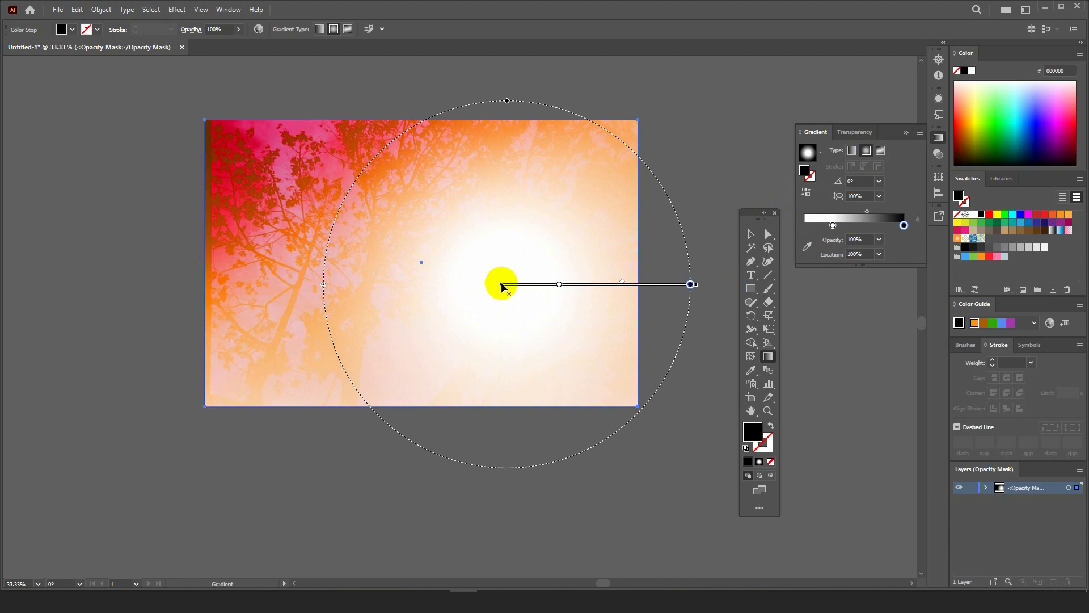
pyautogui.moveTo(501, 284); pyautogui.dragTo(406, 279)
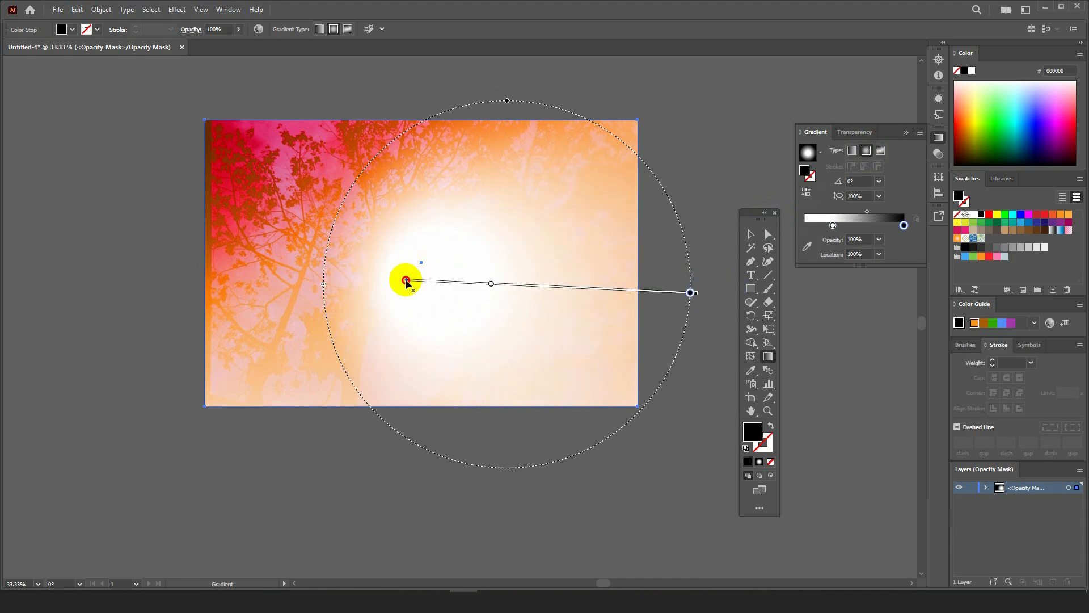
pyautogui.press('ctrl')
pyautogui.hotkey('ctrl', 'z')
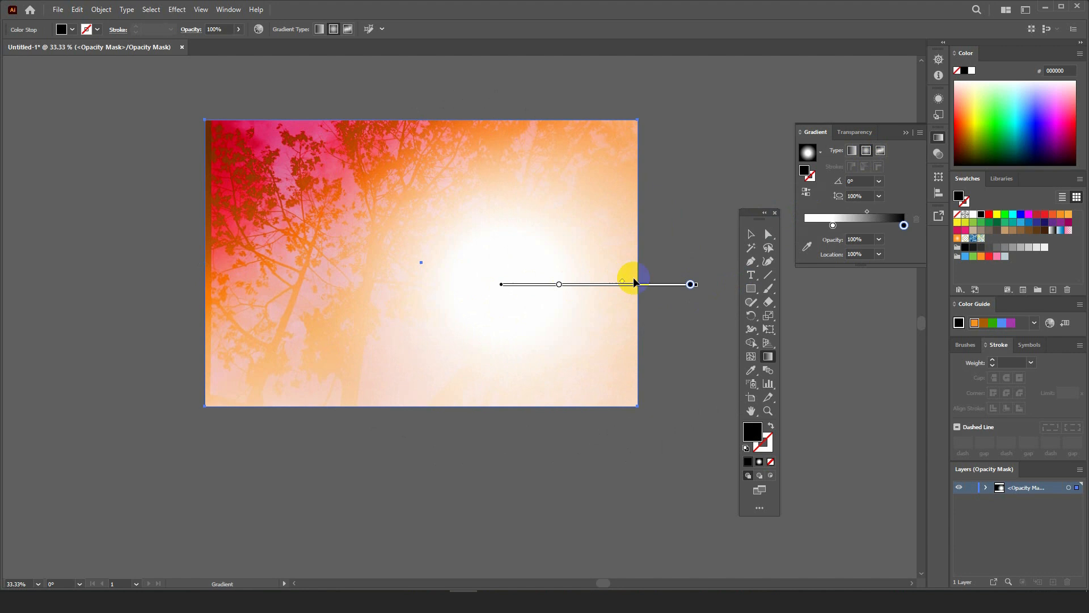
# - Shift the radial mask gradient's midpoint outward to widen the faded area, and return from mask editing to the artwork
pyautogui.moveTo(629, 284); pyautogui.dragTo(648, 282)
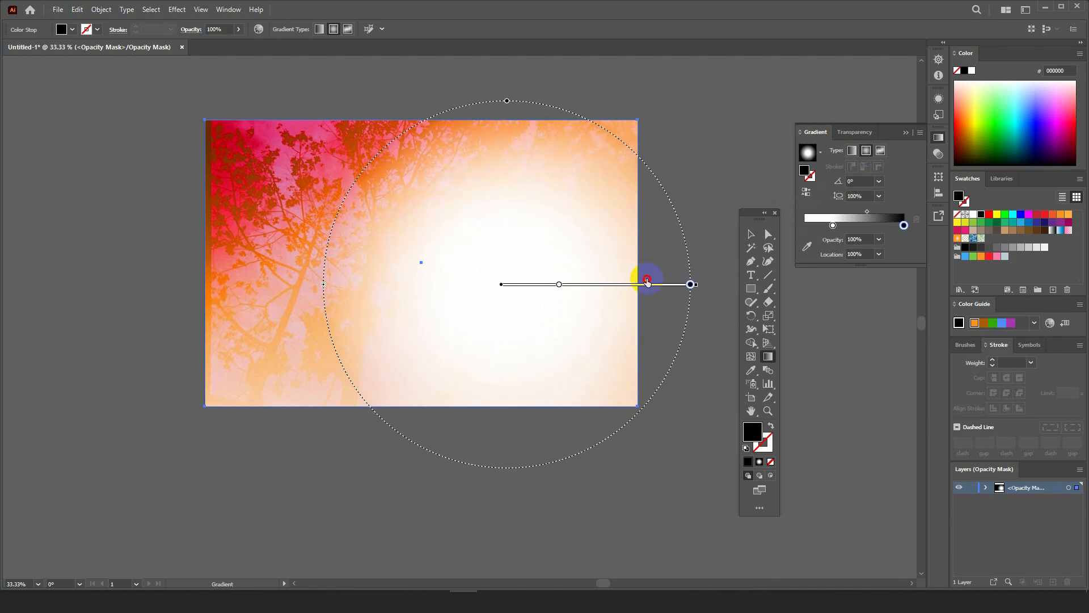
pyautogui.click(854, 132)
pyautogui.click(857, 180)
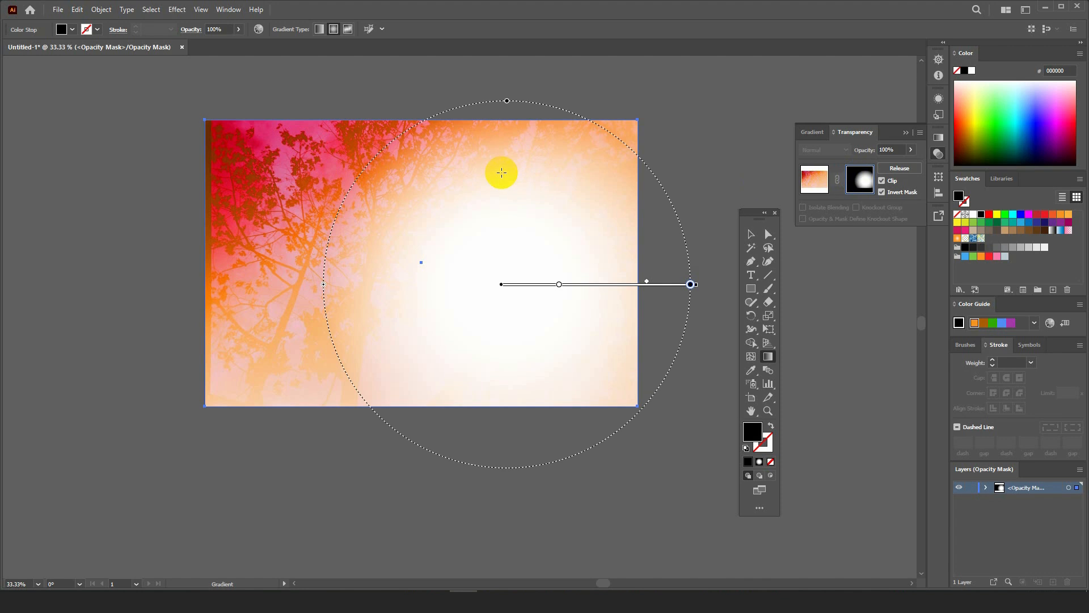
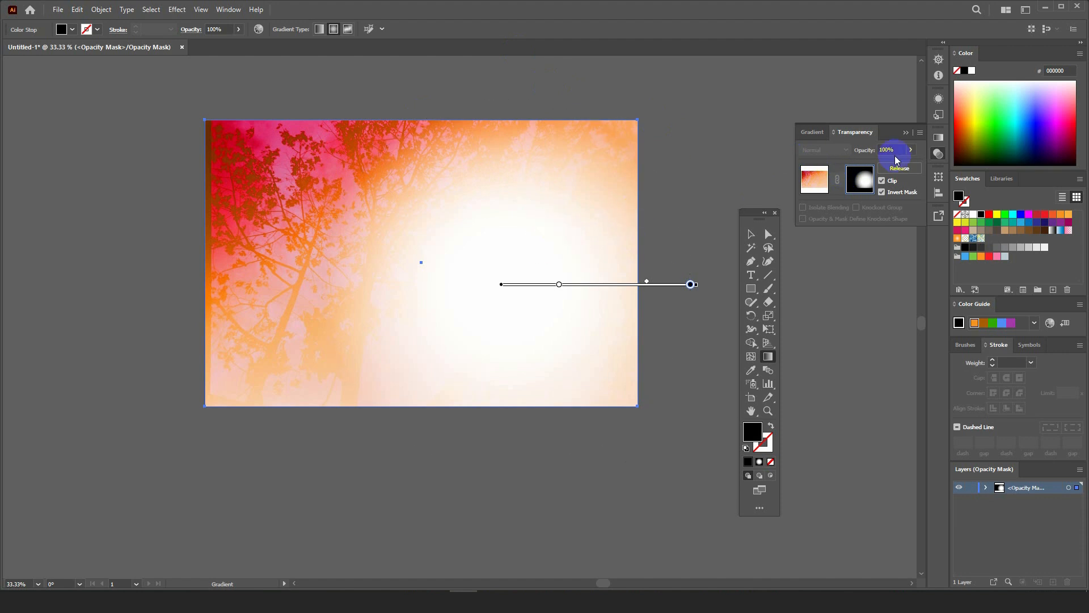
pyautogui.click(861, 179)
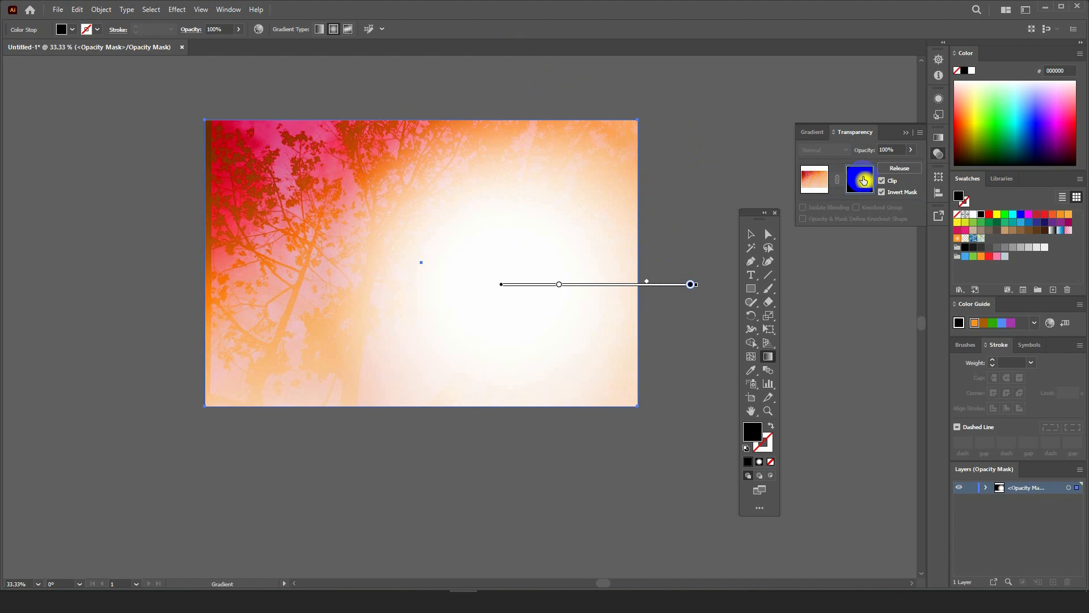
pyautogui.click(811, 181)
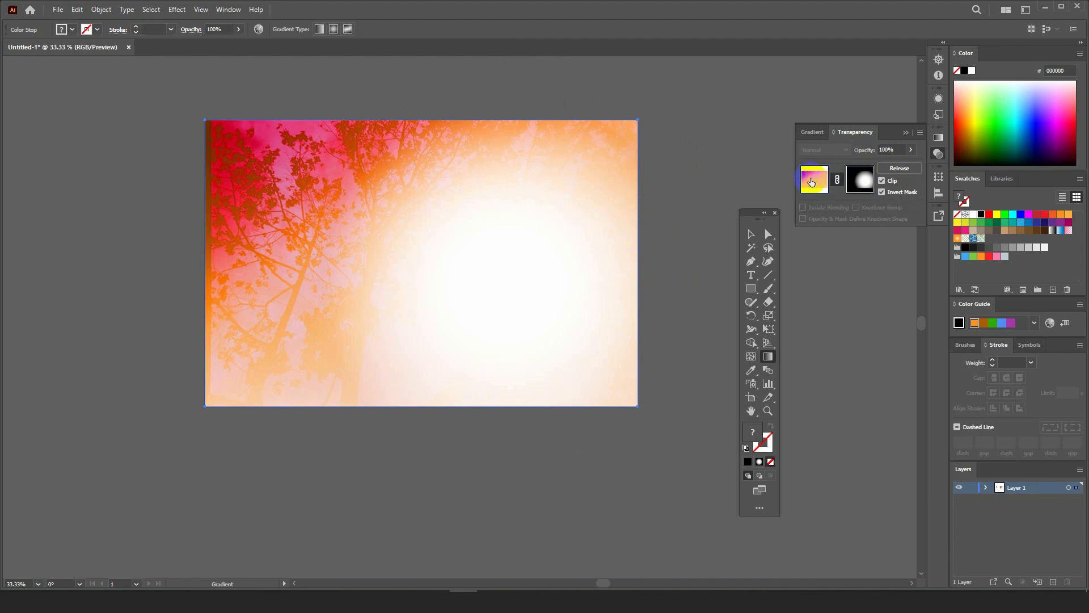
pyautogui.click(751, 235)
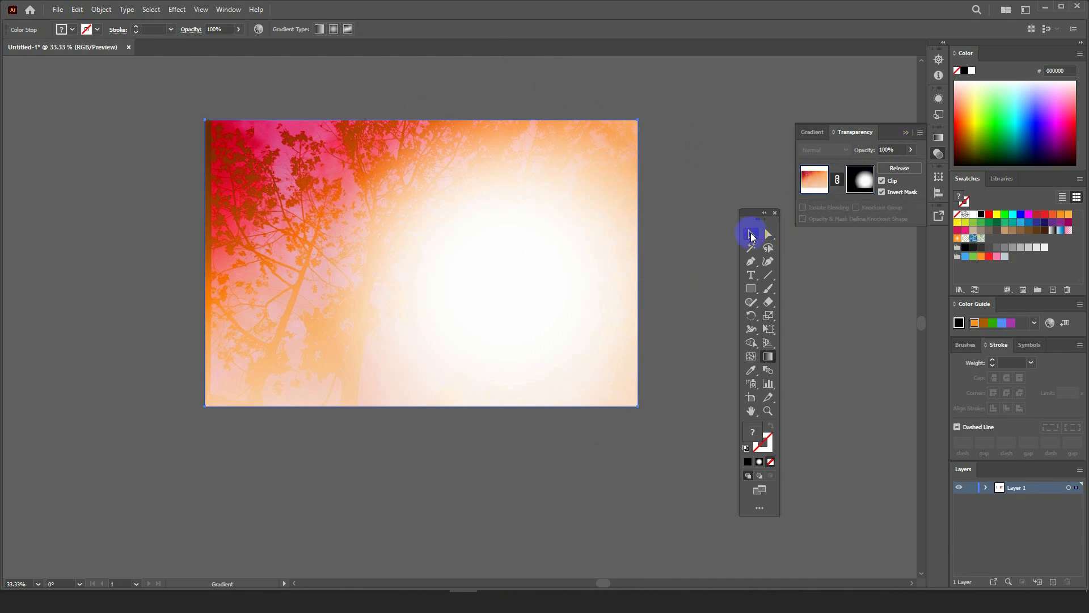
# - Move the cut-out photo of the man onto the faded right side of the background and check the composition
pyautogui.click(649, 188)
pyautogui.scroll(-3, 441, 287)
pyautogui.moveTo(233, 292); pyautogui.dragTo(491, 307)
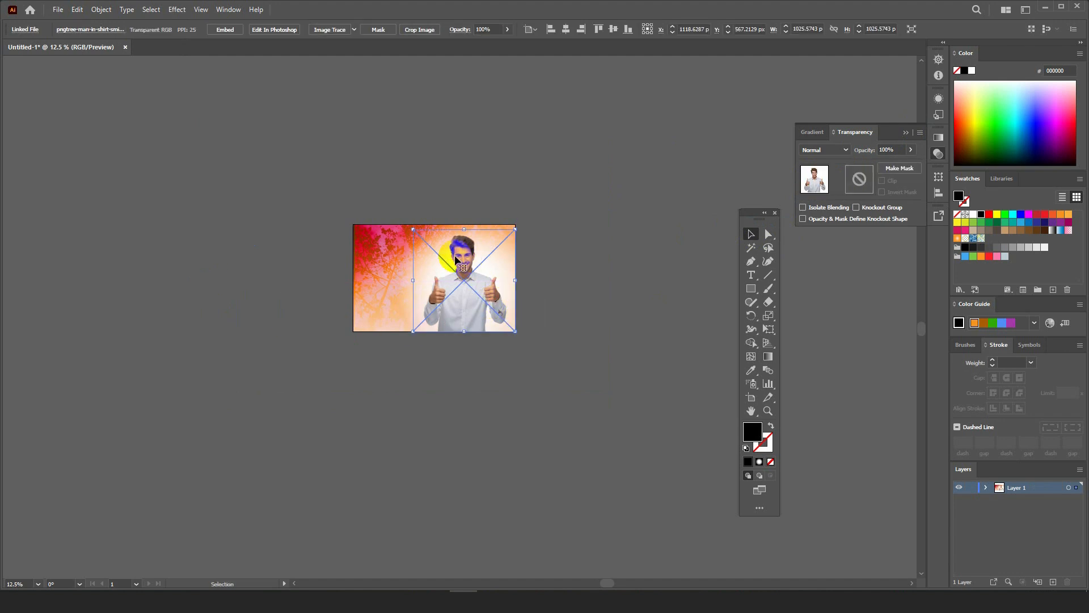
pyautogui.scroll(3, 457, 241)
pyautogui.click(652, 296)
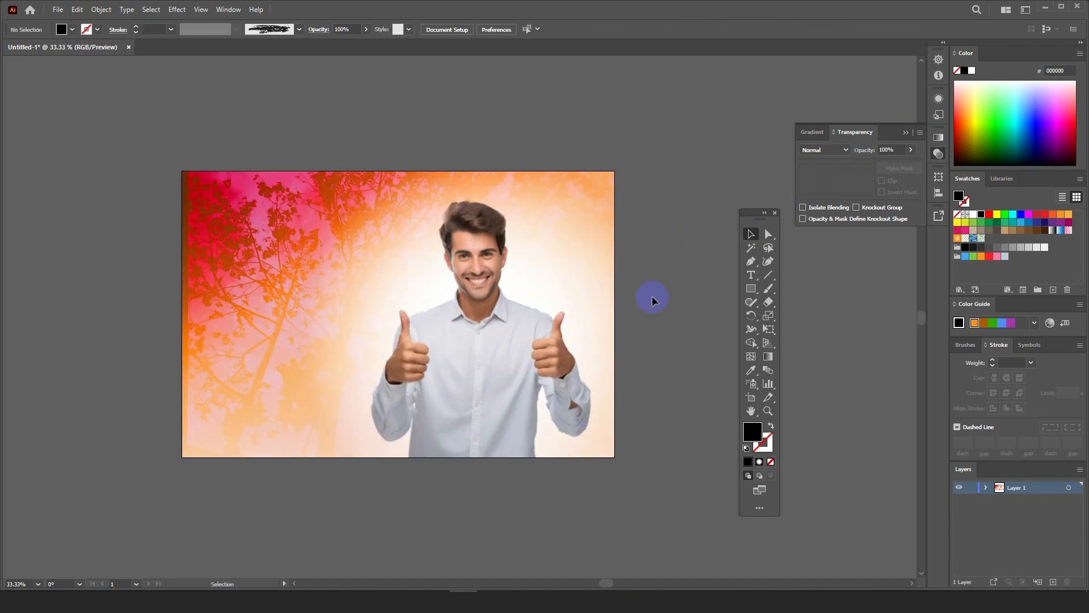
pyautogui.scroll(1, 652, 296)
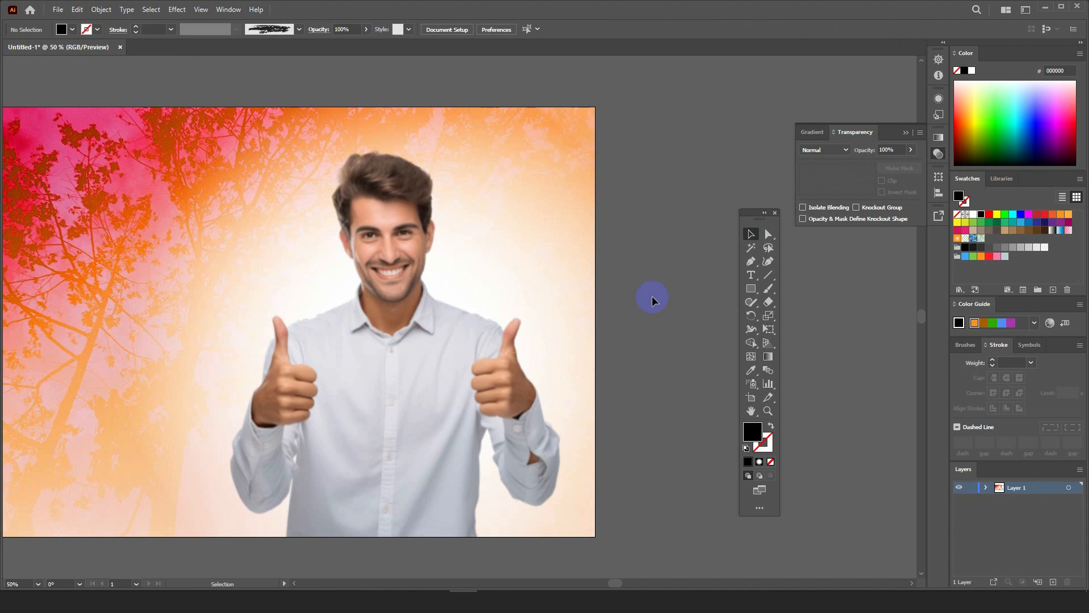
pyautogui.scroll(-1, 652, 296)
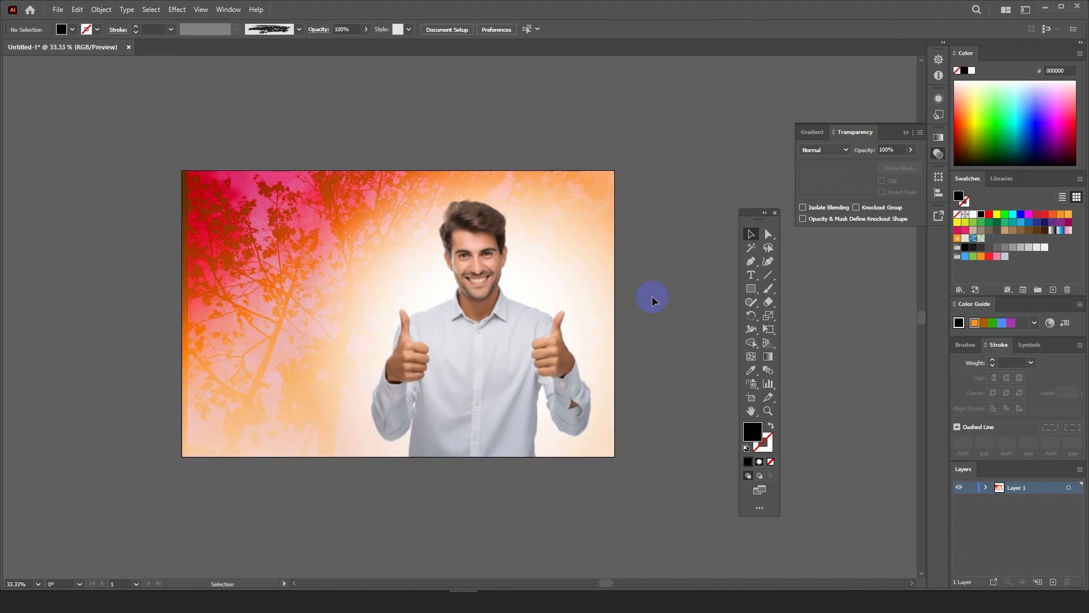
# - Move the masked background and the man's photo together off the left side of the artboard, leaving it empty
pyautogui.scroll(-2, 652, 295)
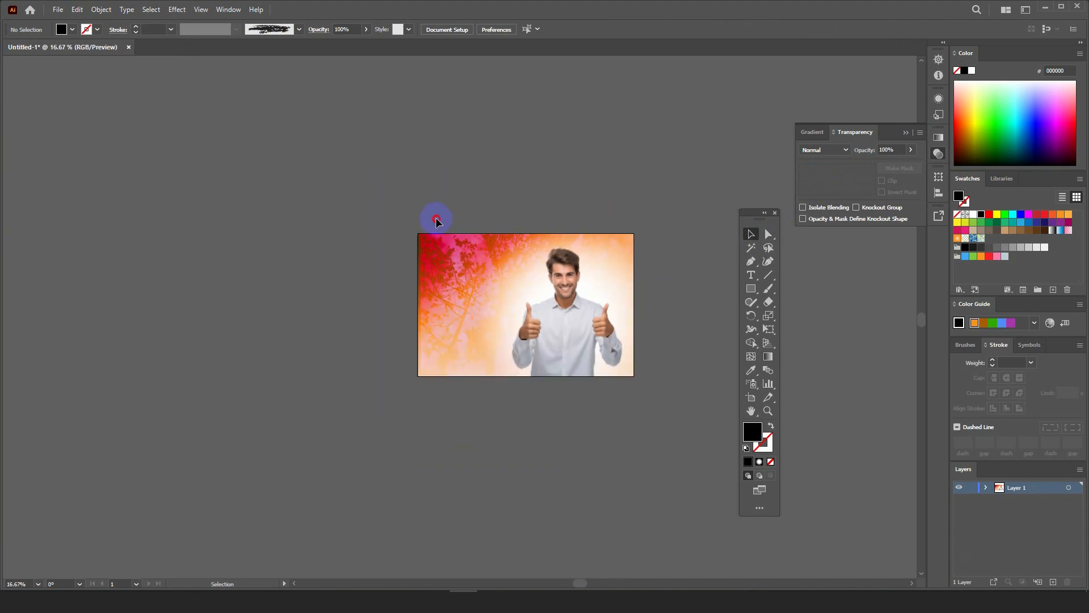
pyautogui.moveTo(436, 219); pyautogui.dragTo(673, 395)
pyautogui.moveTo(598, 338); pyautogui.dragTo(246, 287)
pyautogui.scroll(1, 570, 287)
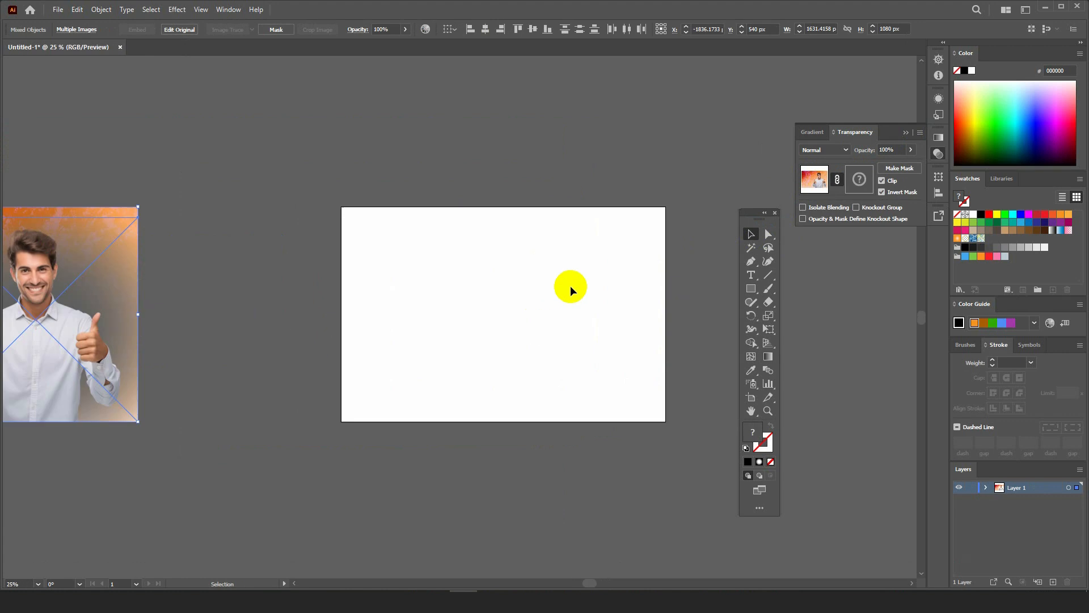
pyautogui.scroll(1, 570, 287)
pyautogui.click(684, 334)
pyautogui.scroll(1, 623, 329)
pyautogui.moveTo(623, 328); pyautogui.dragTo(606, 322)
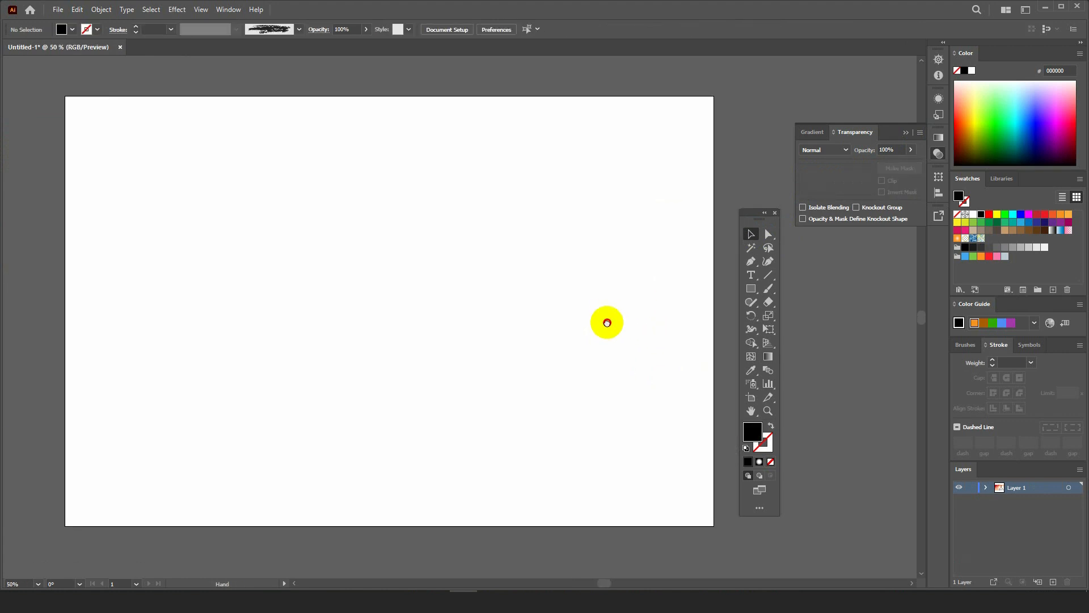
# - Switch to File Explorer and open the Png File folder on the Design & Resource File (G:) drive
pyautogui.click(712, 590)
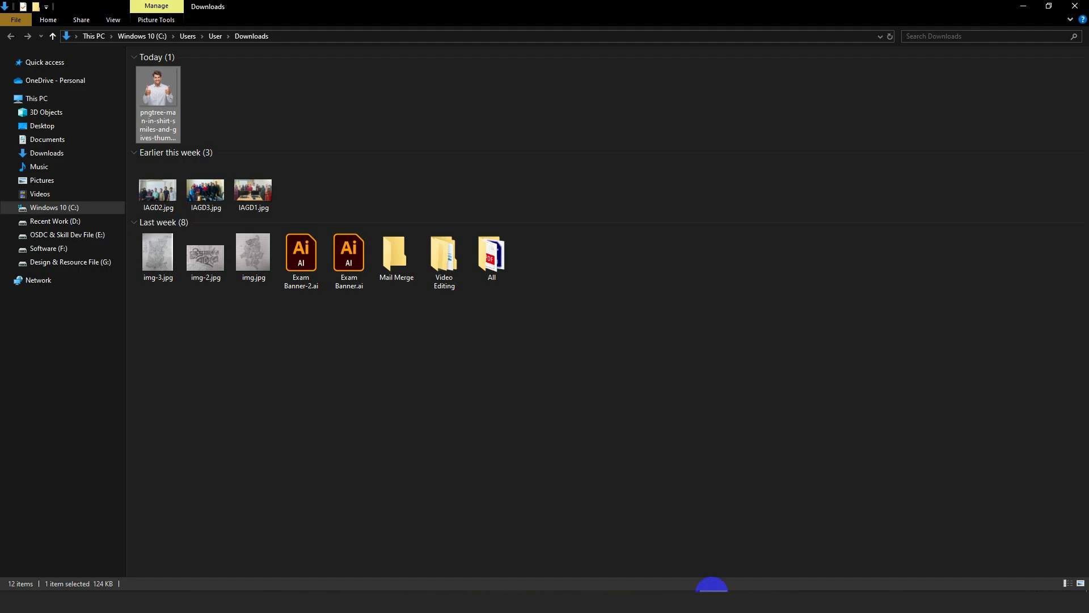
pyautogui.click(82, 264)
pyautogui.click(176, 225)
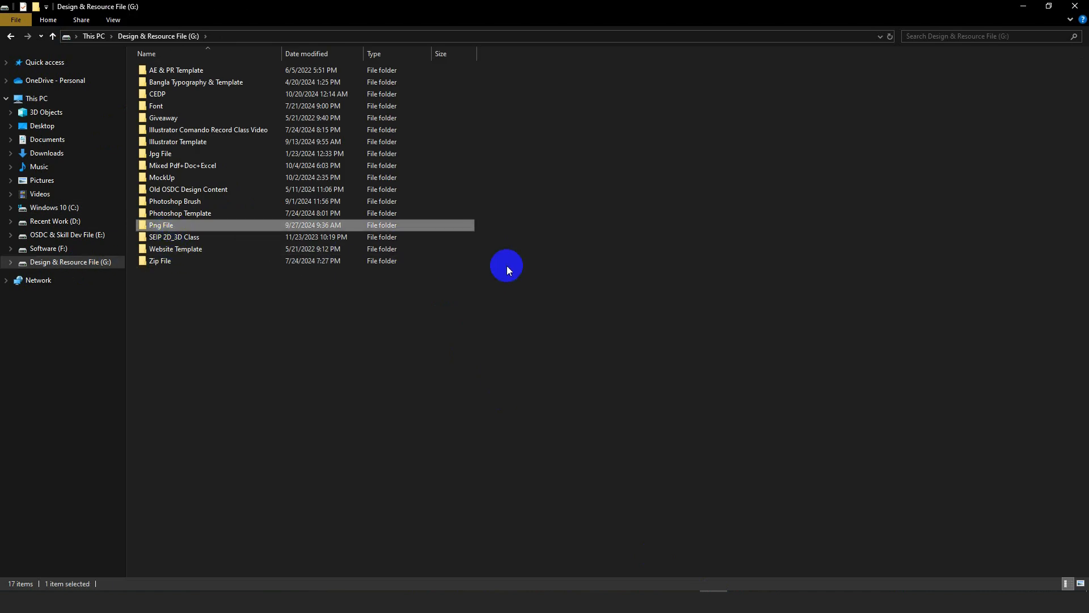
pyautogui.doubleClick(162, 225)
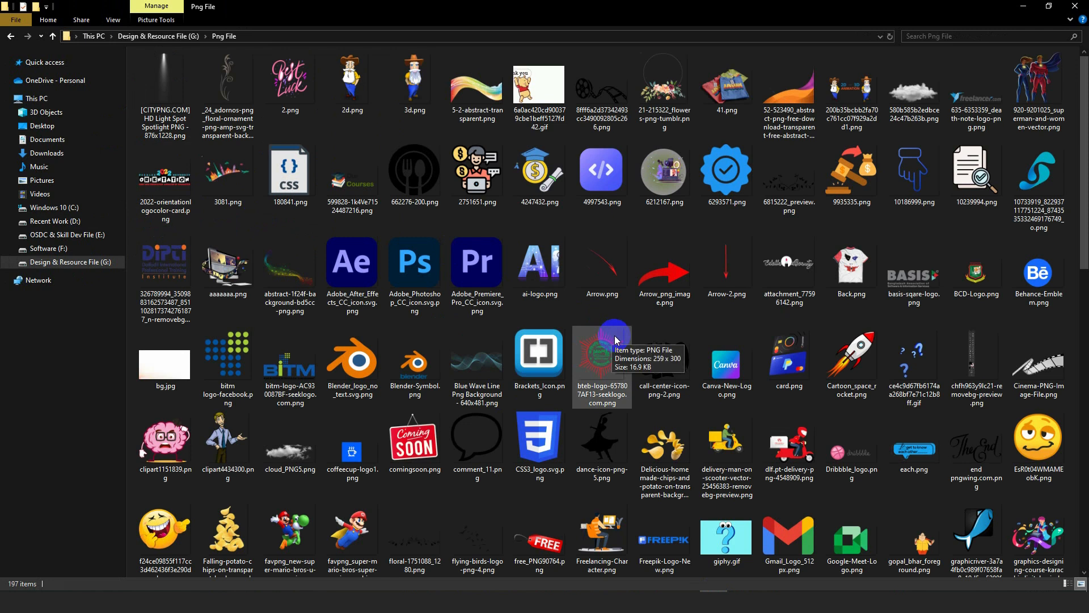
# - Find Illustrator-Logo.png among the folder's images and place it on the empty artboard
pyautogui.scroll(-5, 660, 295)
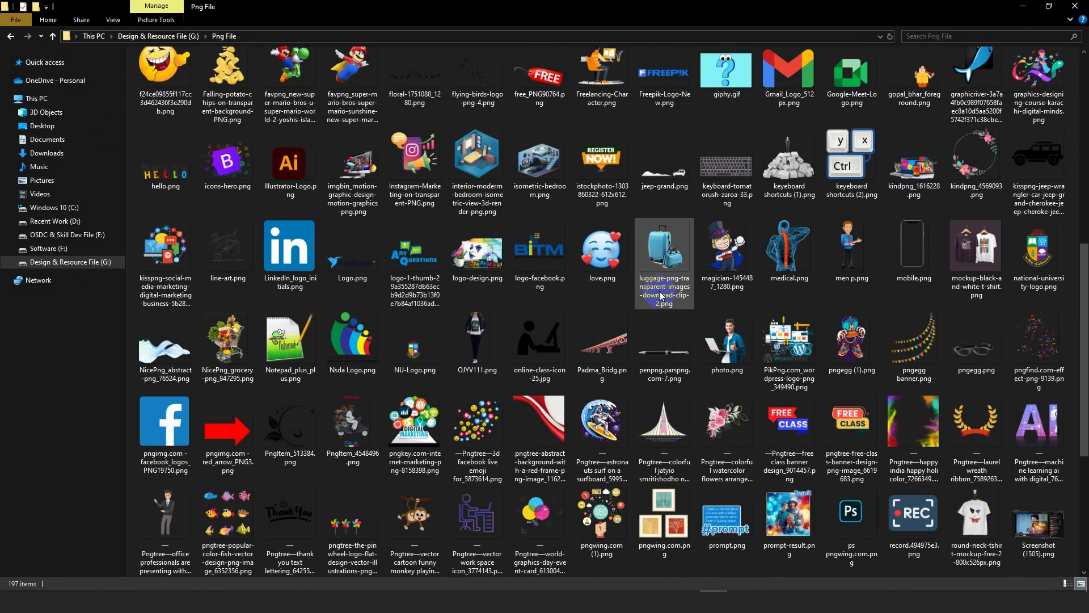
pyautogui.scroll(-3, 661, 295)
pyautogui.scroll(8, 913, 352)
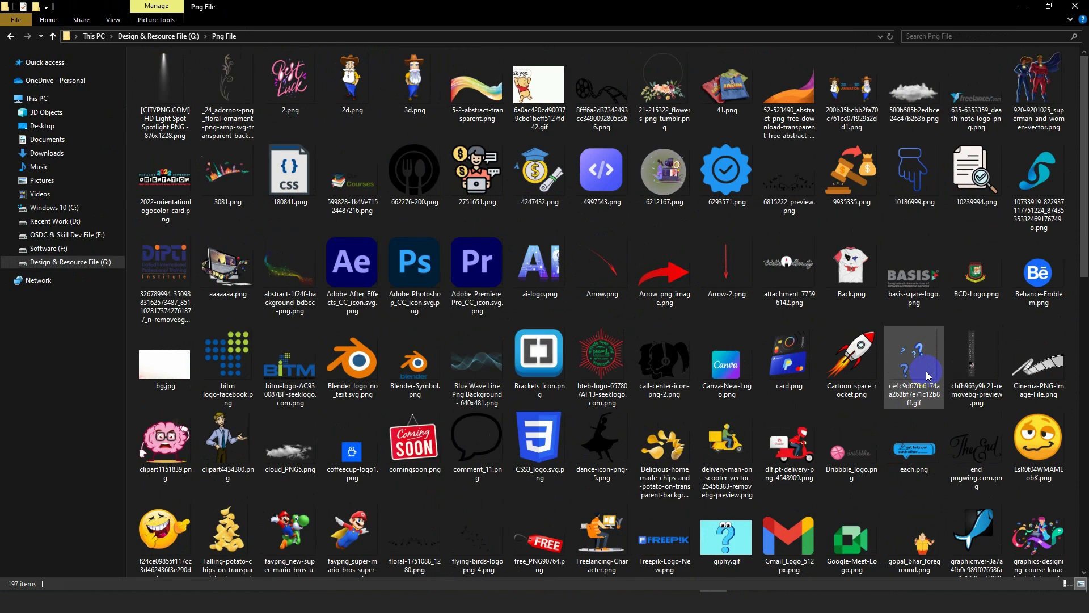
pyautogui.scroll(-10, 928, 376)
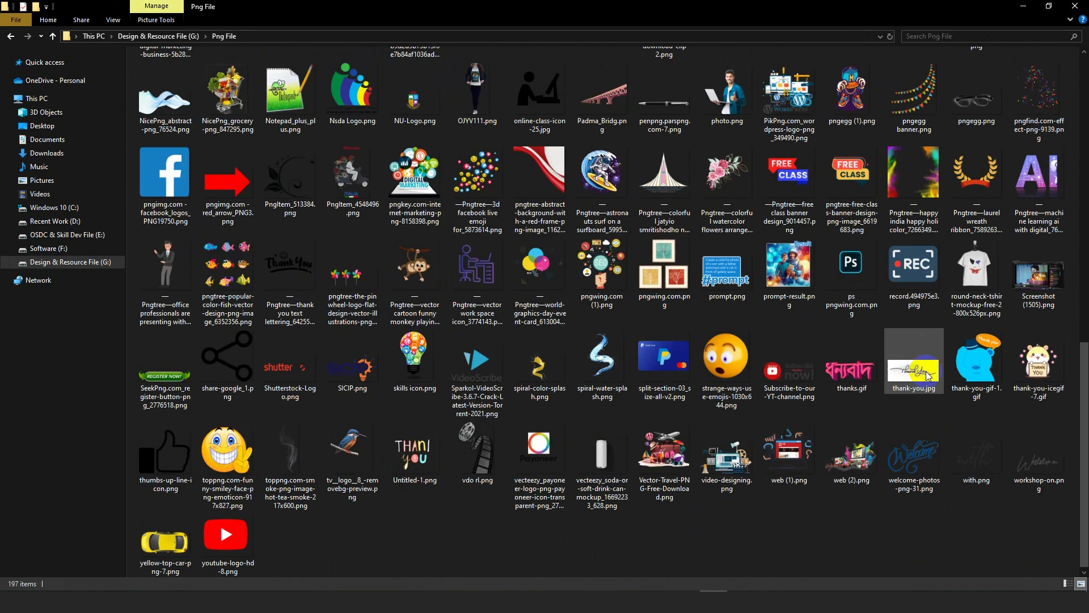
pyautogui.scroll(3, 944, 450)
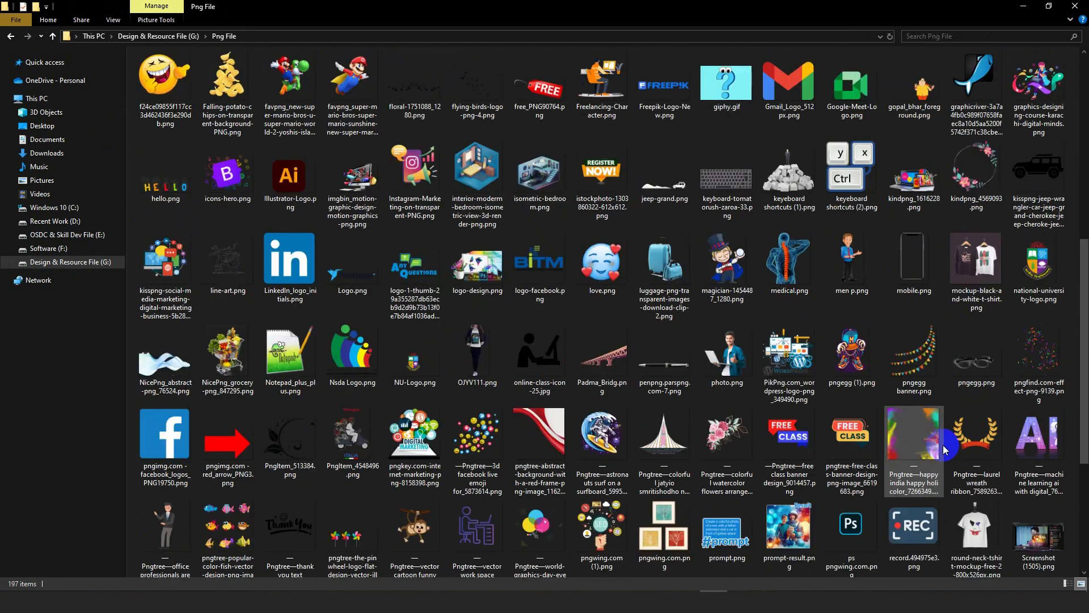
pyautogui.scroll(3, 944, 449)
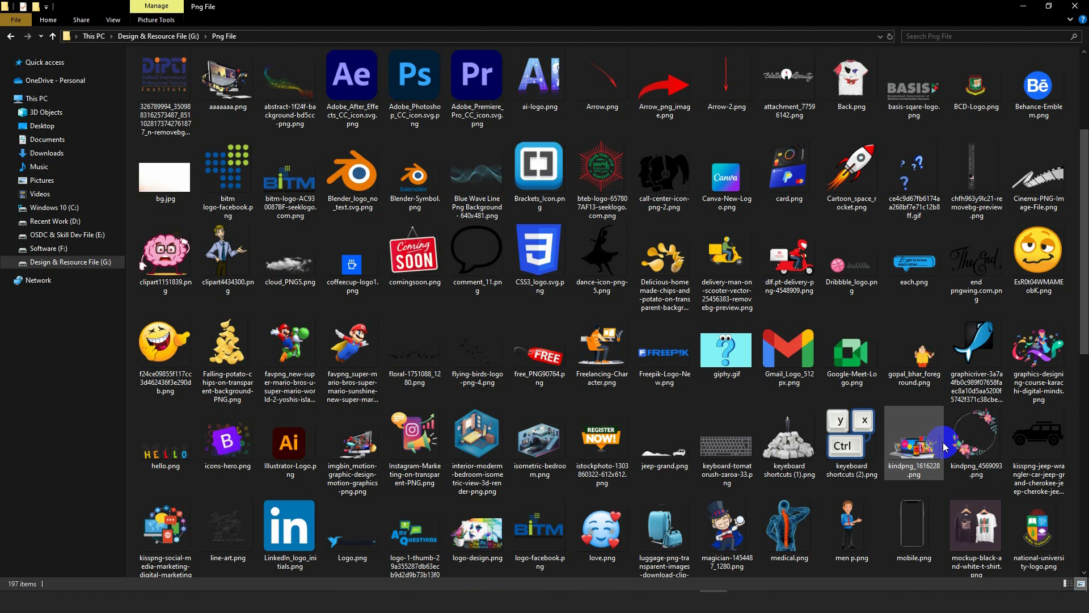
pyautogui.scroll(2, 945, 447)
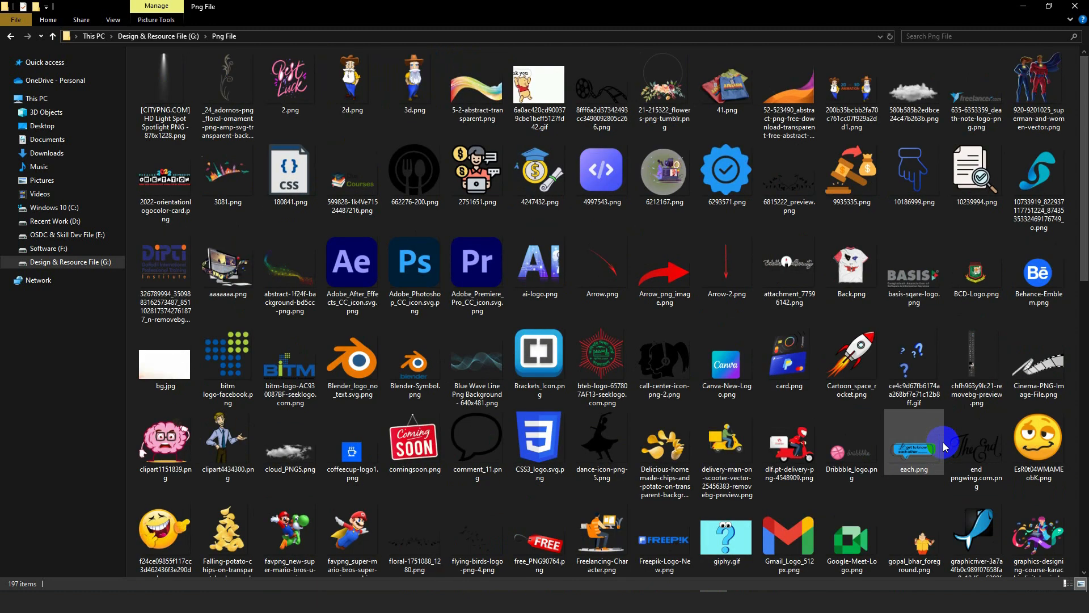
pyautogui.scroll(-2, 944, 446)
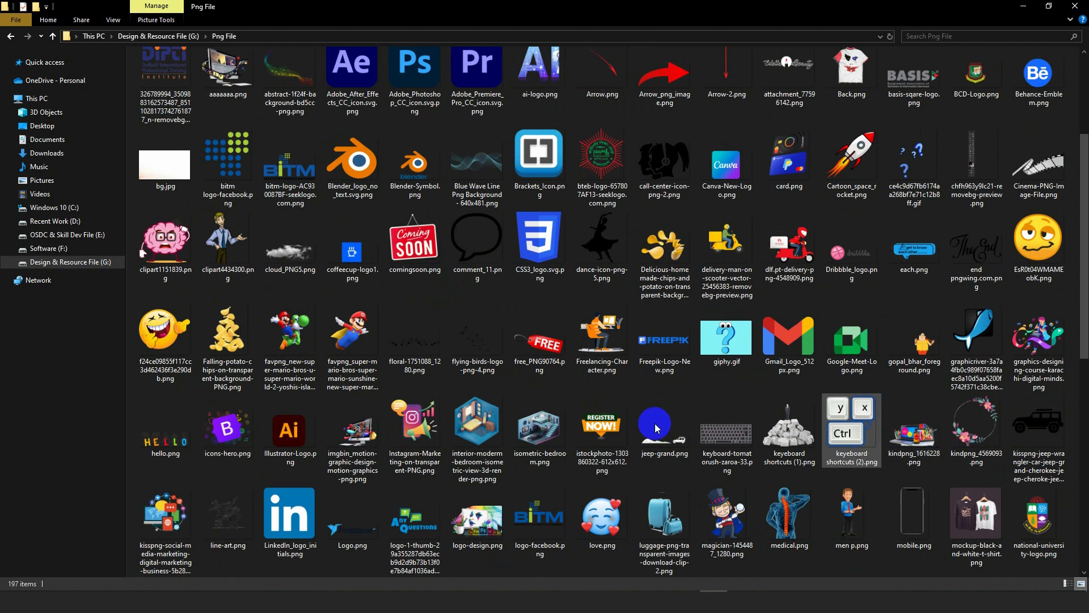
pyautogui.moveTo(302, 437); pyautogui.dragTo(473, 346)
pyautogui.scroll(-6, 498, 346)
pyautogui.scroll(6, 462, 345)
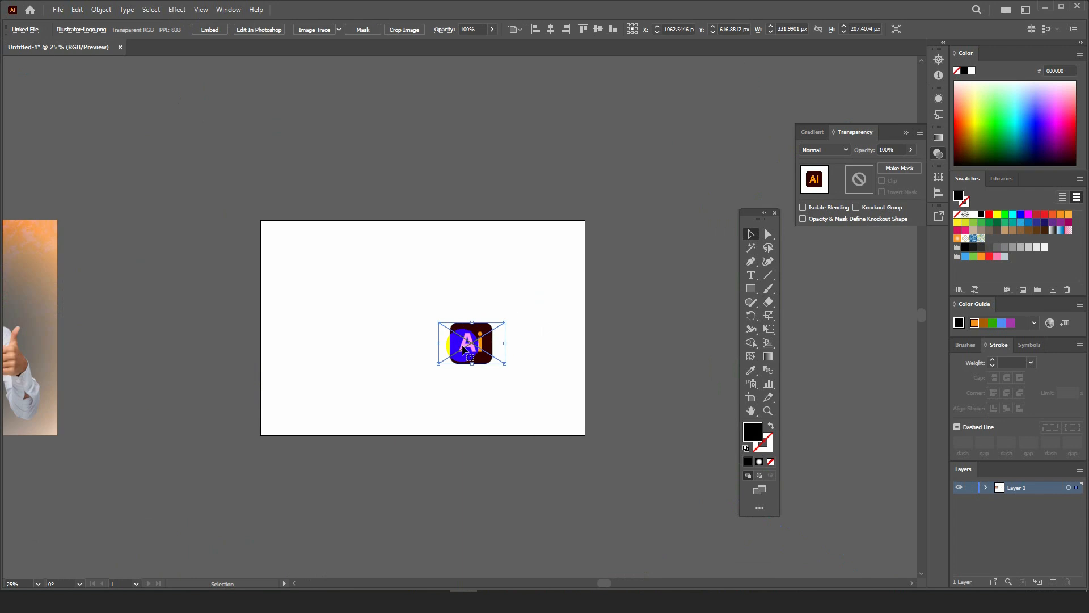
# - Enlarge the placed Illustrator logo to roughly twice its size around its centre and embed it in the document
pyautogui.scroll(-2, 716, 276)
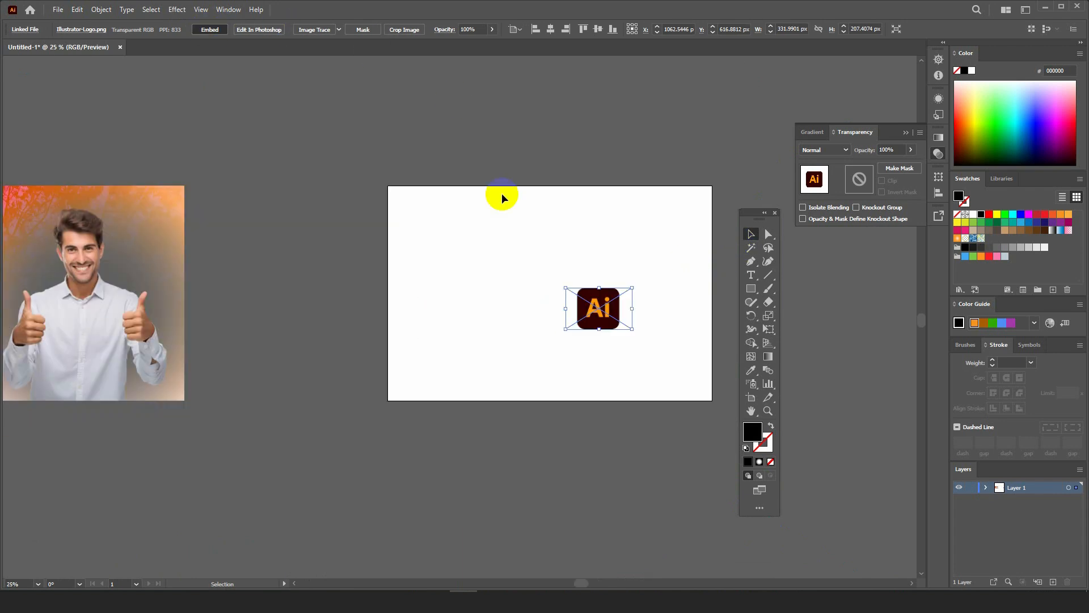
pyautogui.moveTo(631, 288); pyautogui.dragTo(667, 266)
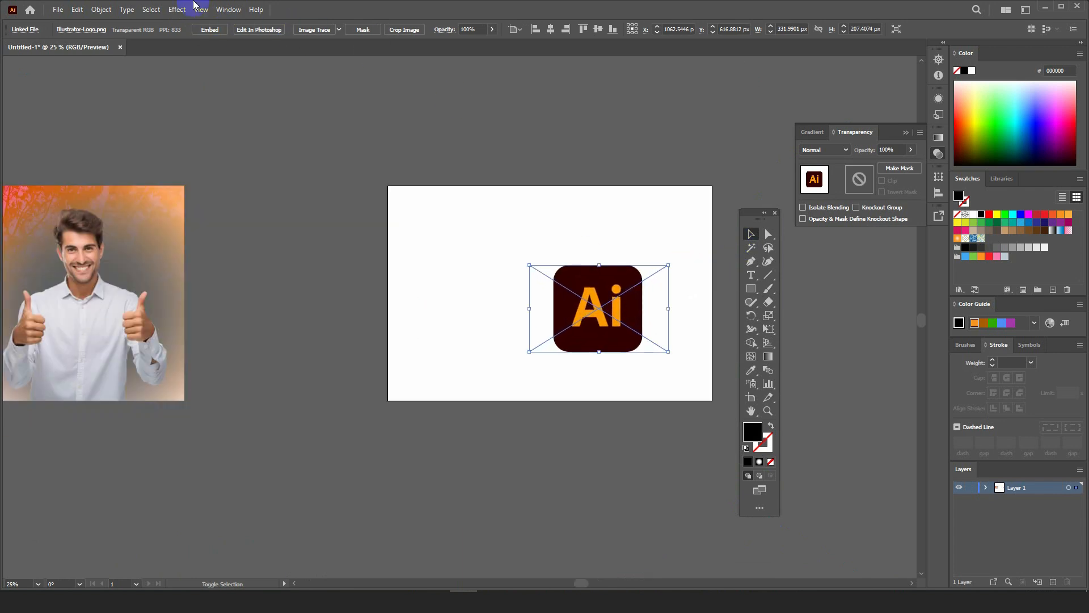
pyautogui.click(209, 29)
# - Position the embedded logo in the upper centre of the artboard at a size of about 776 × 485 px
pyautogui.moveTo(618, 304); pyautogui.dragTo(633, 216)
pyautogui.moveTo(574, 246); pyautogui.dragTo(532, 248)
pyautogui.click(672, 274)
pyautogui.scroll(1, 673, 267)
pyautogui.click(687, 231)
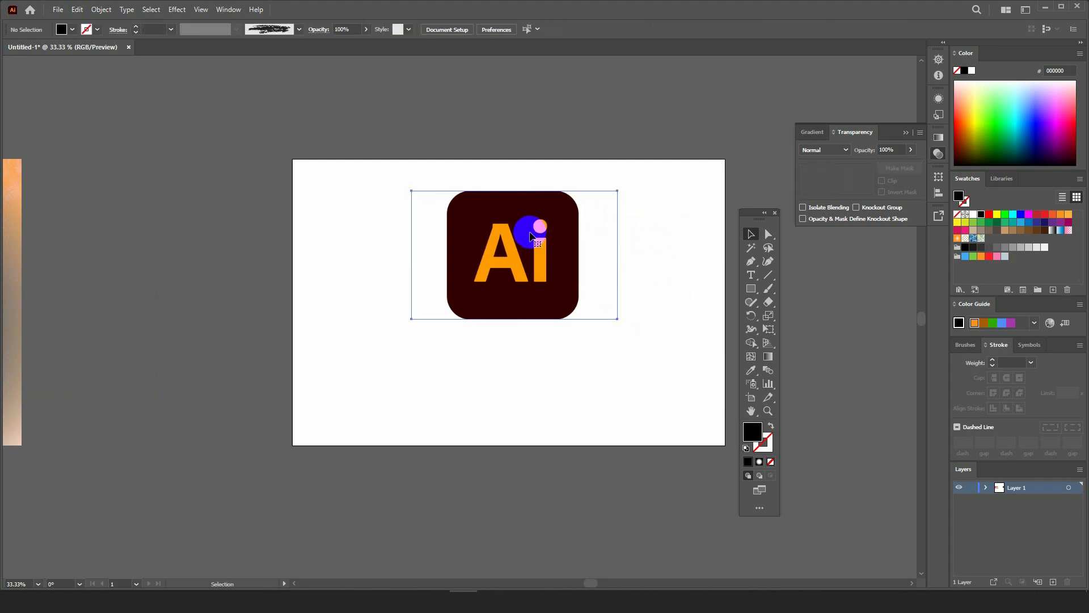
# - Duplicate the logo straight down so the copy sits directly beneath the original
pyautogui.click(534, 234)
pyautogui.click(536, 261)
pyautogui.moveTo(536, 262); pyautogui.dragTo(536, 391)
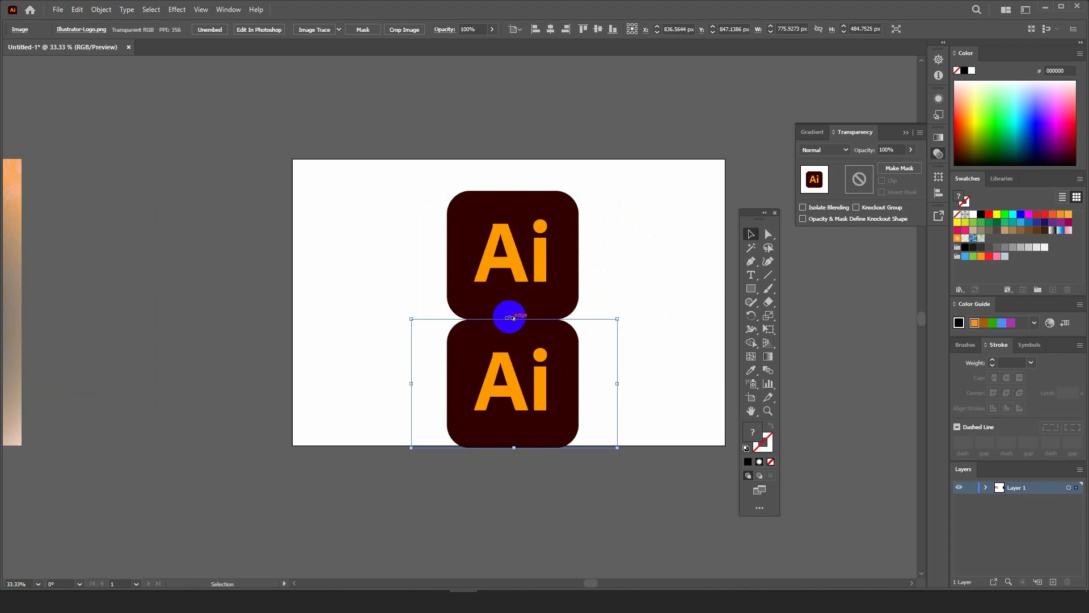
# - Create a mirrored copy of the lower logo by reflecting it across the horizontal axis
pyautogui.rightClick(517, 337)
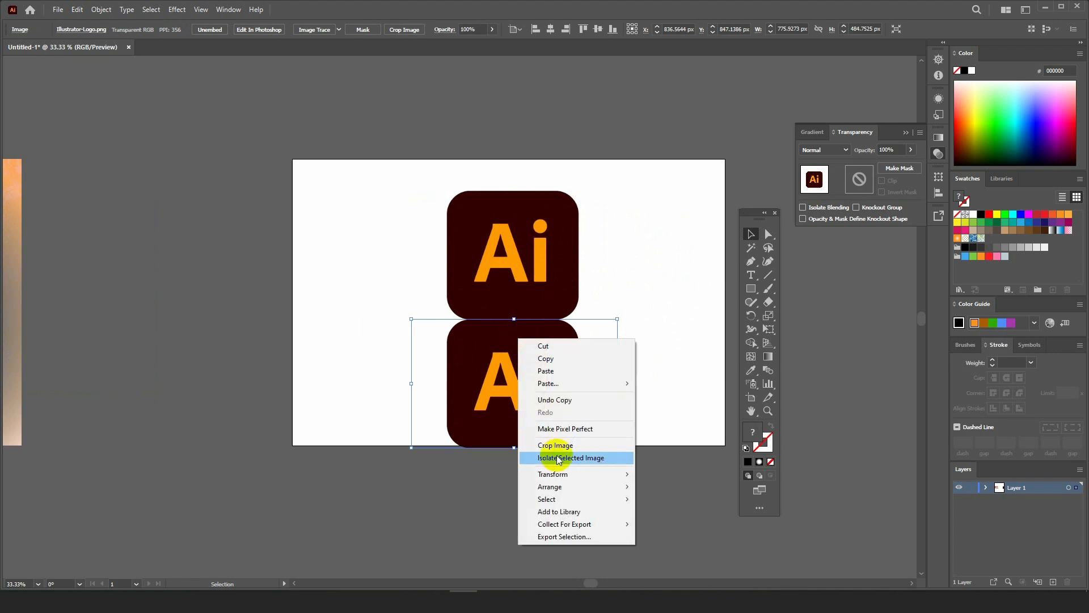
pyautogui.click(565, 476)
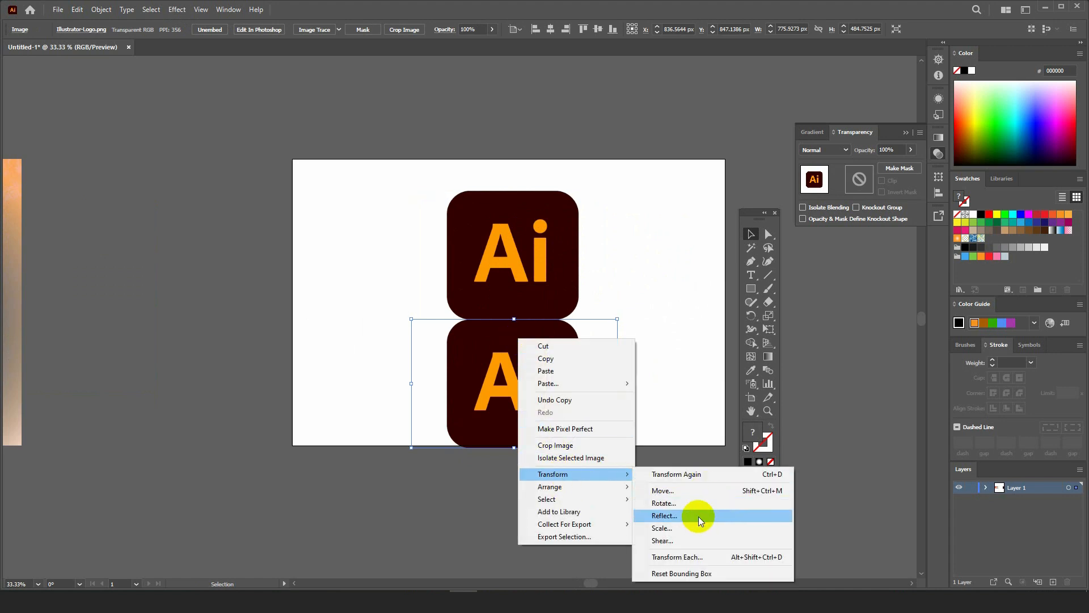
pyautogui.click(697, 516)
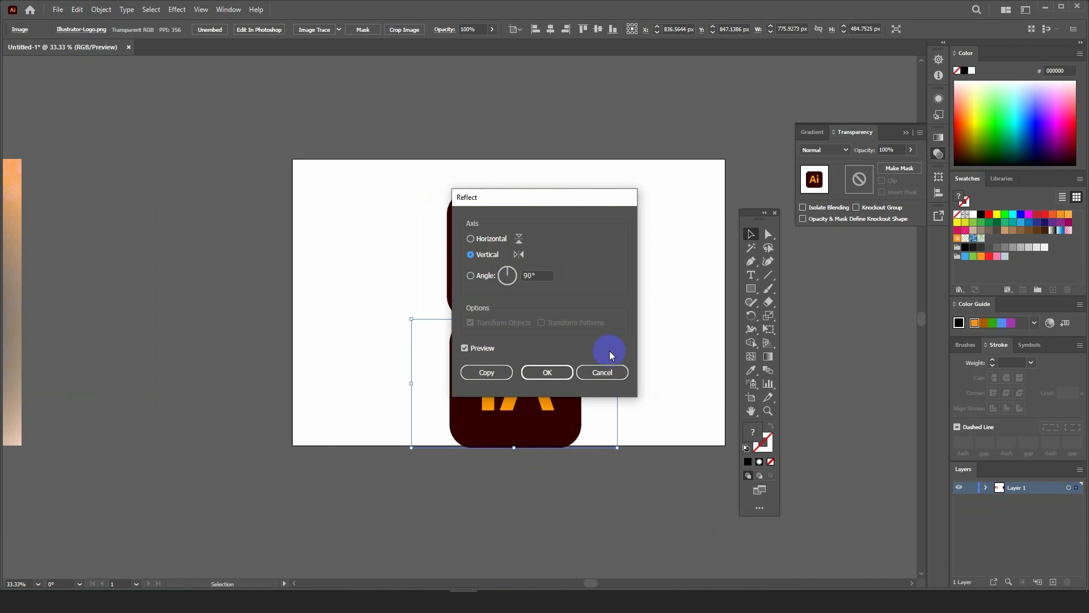
pyautogui.moveTo(526, 202); pyautogui.dragTo(751, 198)
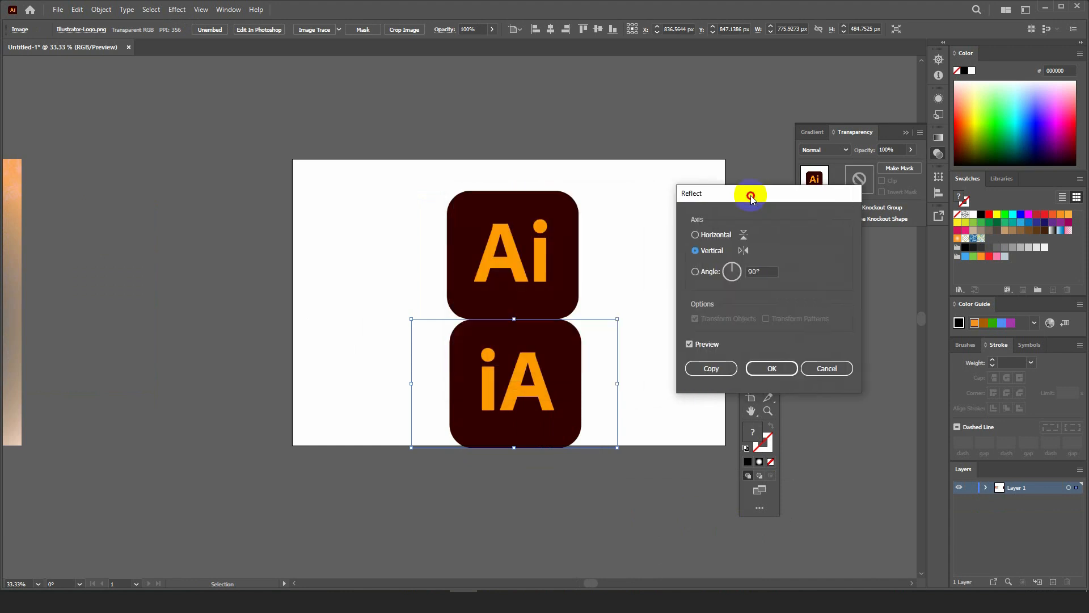
pyautogui.click(699, 233)
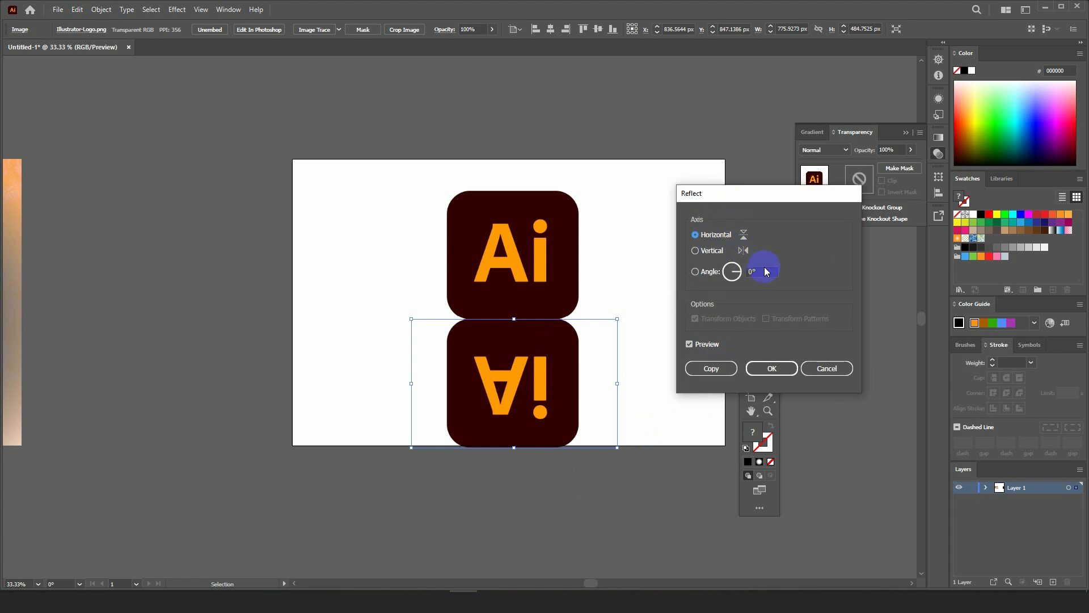
pyautogui.click(725, 374)
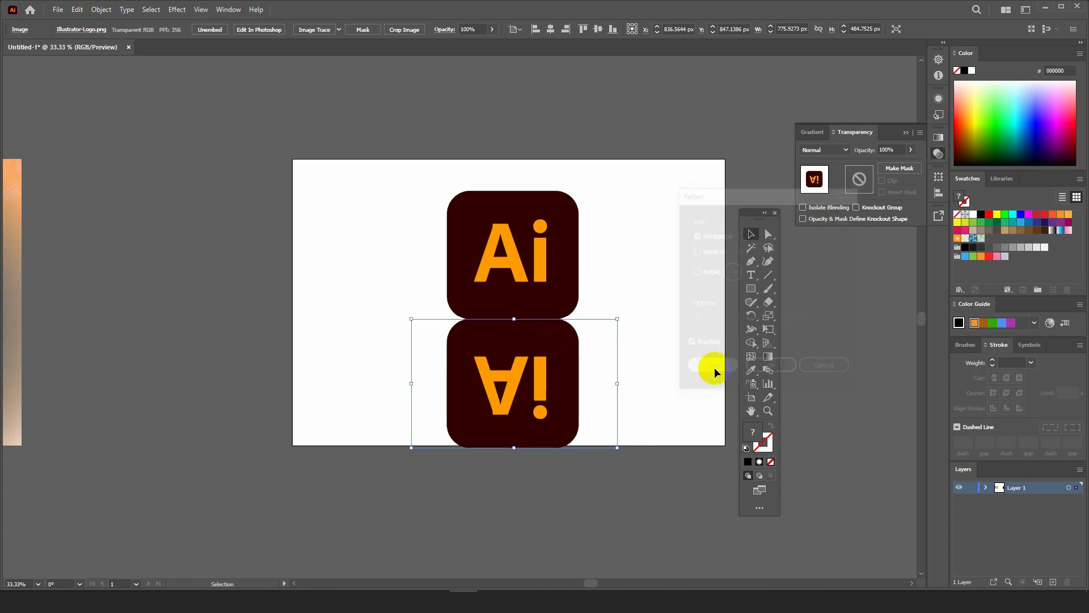
pyautogui.click(674, 333)
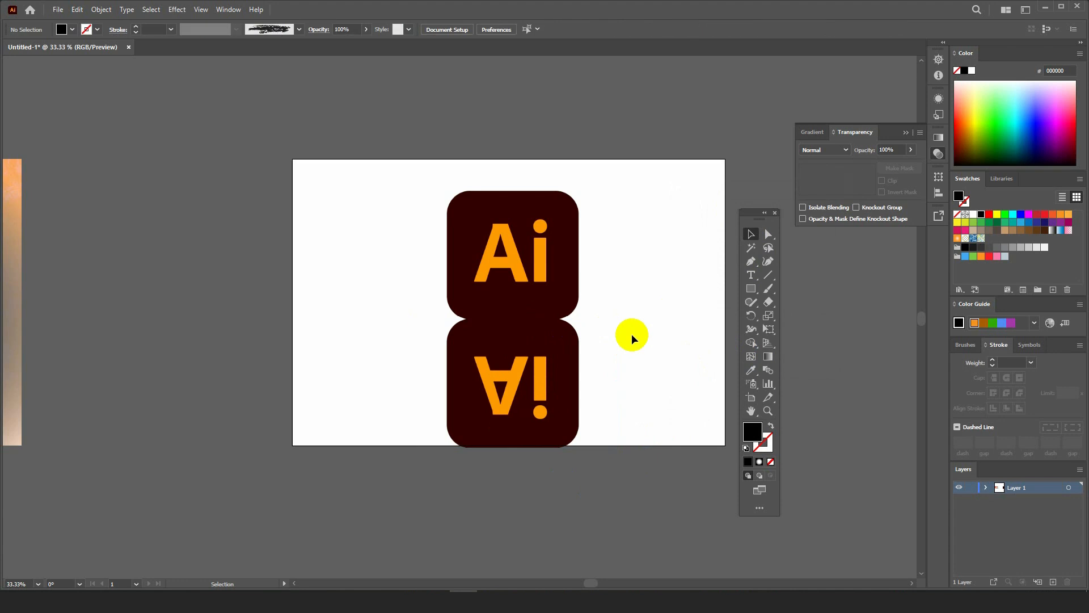
# - Try removing the mirrored copy and turning the upright duplicate upside down instead, and undo the attempt
pyautogui.moveTo(523, 363); pyautogui.dragTo(350, 374)
pyautogui.press('Delete')
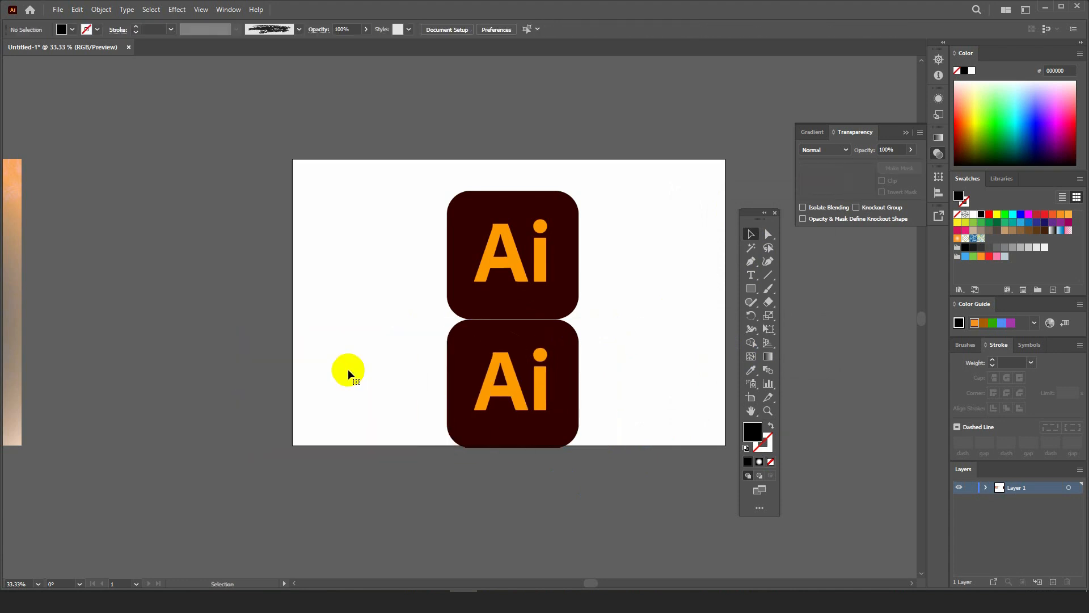
pyautogui.click(567, 370)
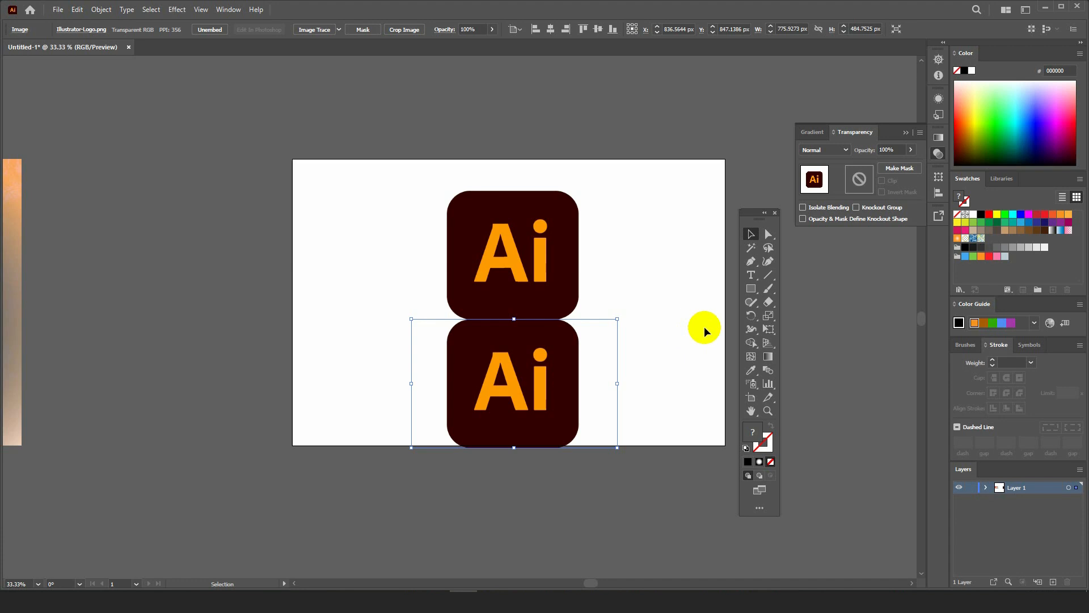
pyautogui.click(624, 338)
pyautogui.click(560, 355)
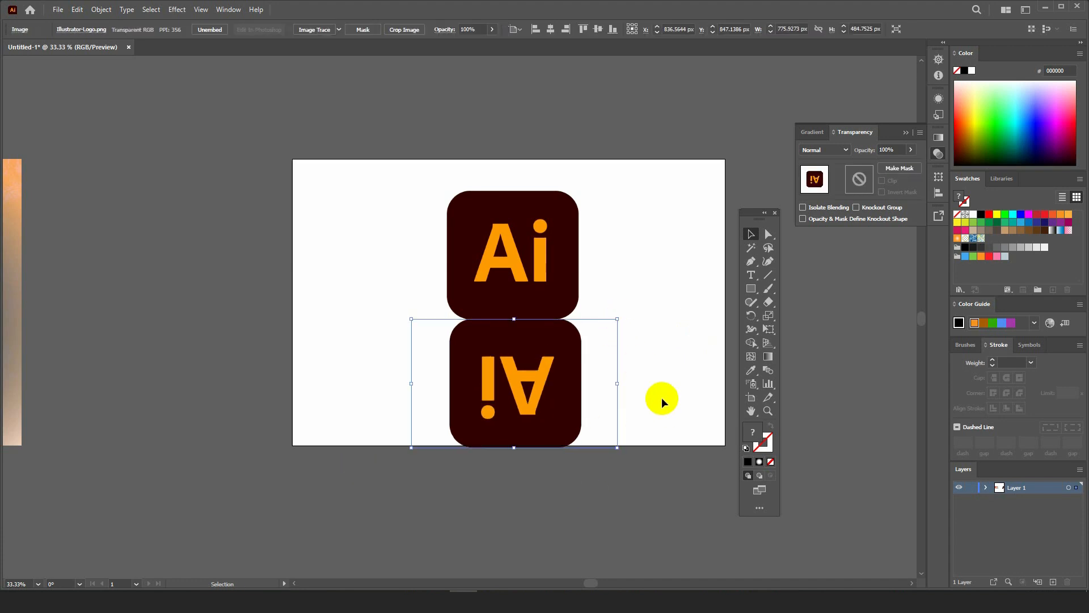
pyautogui.click(669, 363)
pyautogui.moveTo(669, 358); pyautogui.dragTo(615, 349)
pyautogui.click(462, 347)
pyautogui.hotkey('ctrl', 'z')
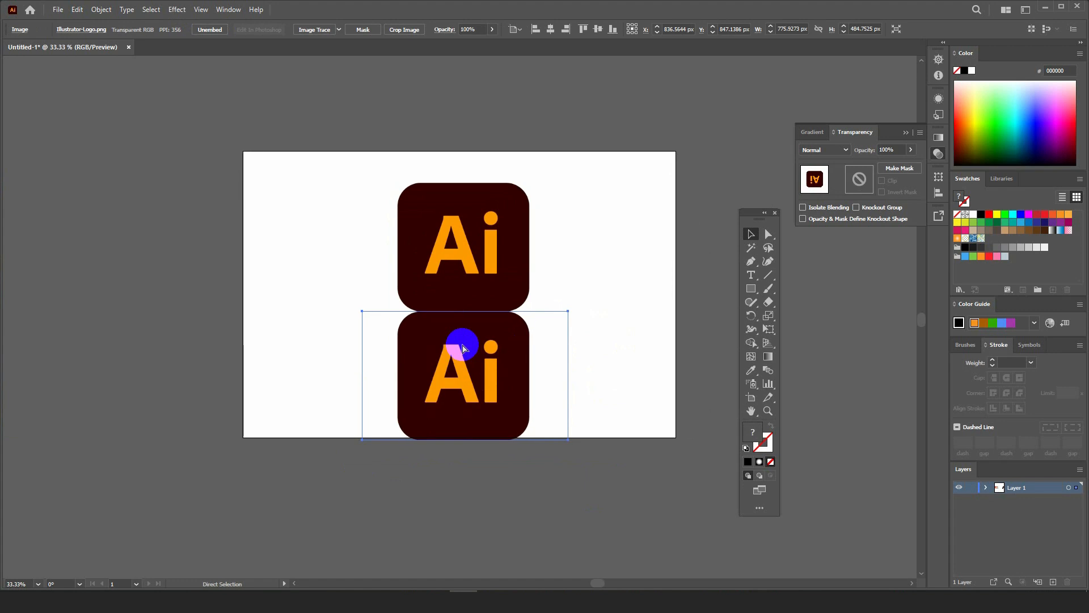
pyautogui.hotkey('ctrl', 'z')
pyautogui.hotkey('ctrl', 'z')
# - Delete the surplus upright duplicate so that only the mirrored copy remains beneath the original logo
pyautogui.click(585, 355)
pyautogui.moveTo(493, 355); pyautogui.dragTo(491, 397)
pyautogui.click(505, 364)
pyautogui.press('Delete')
pyautogui.click(587, 382)
# - Draw a black rectangle of about 947 × 523 px covering the mirrored logo, starting at the base of the original
pyautogui.scroll(1, 498, 363)
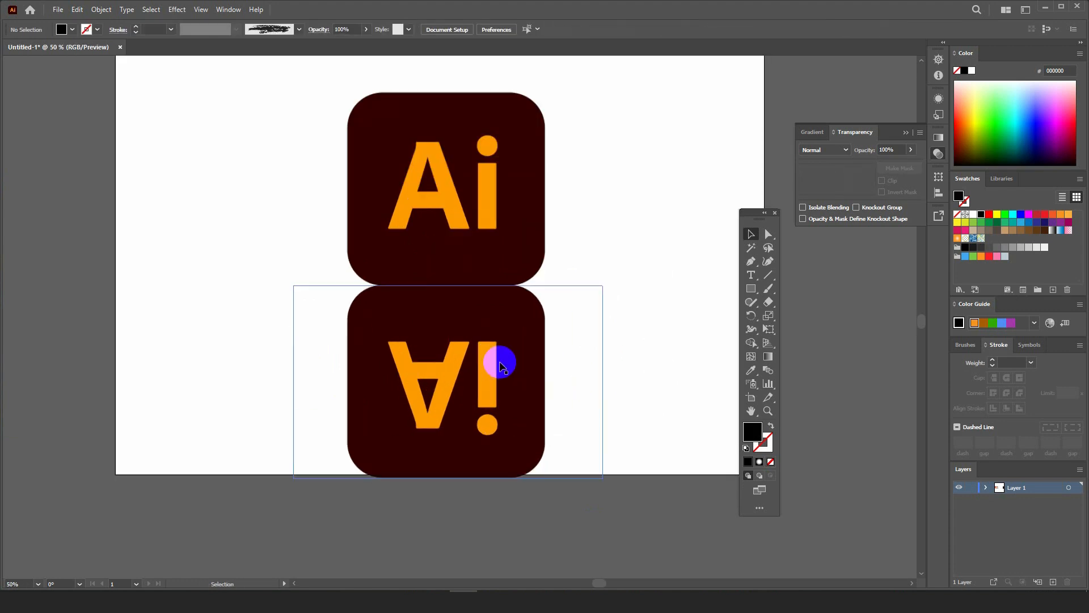
pyautogui.click(750, 288)
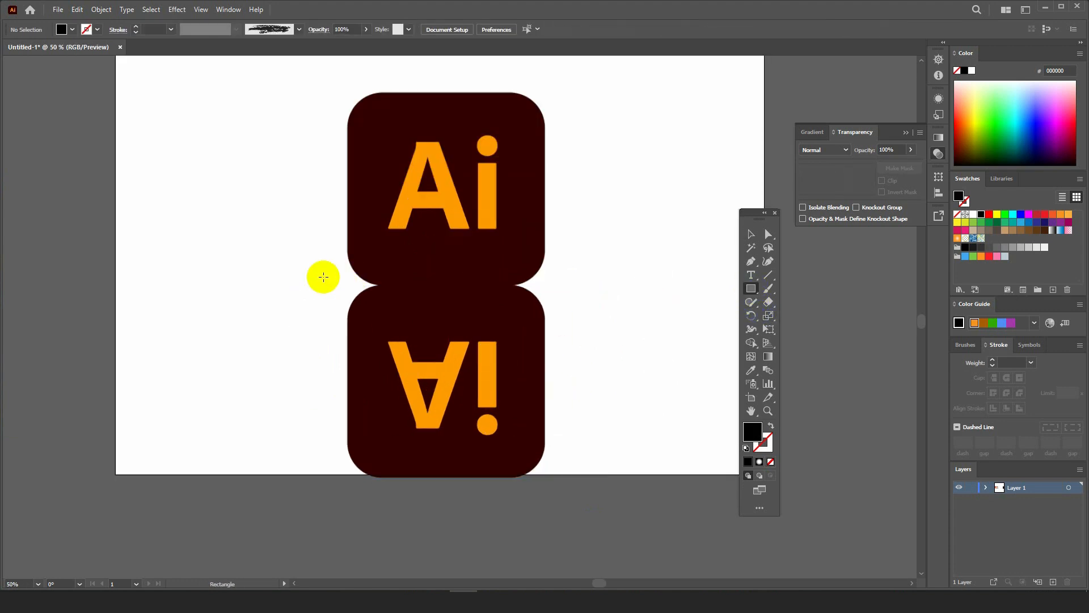
pyautogui.moveTo(253, 285); pyautogui.dragTo(630, 492)
pyautogui.click(751, 233)
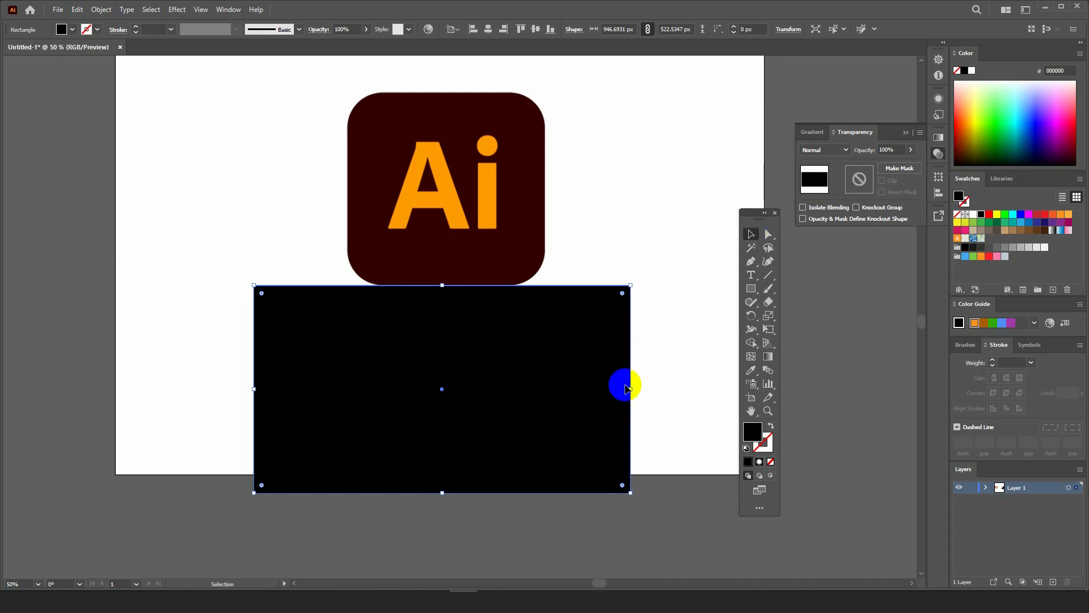
# - Fill the rectangle with the white-to-black linear gradient at an angle of 90°
pyautogui.click(1052, 230)
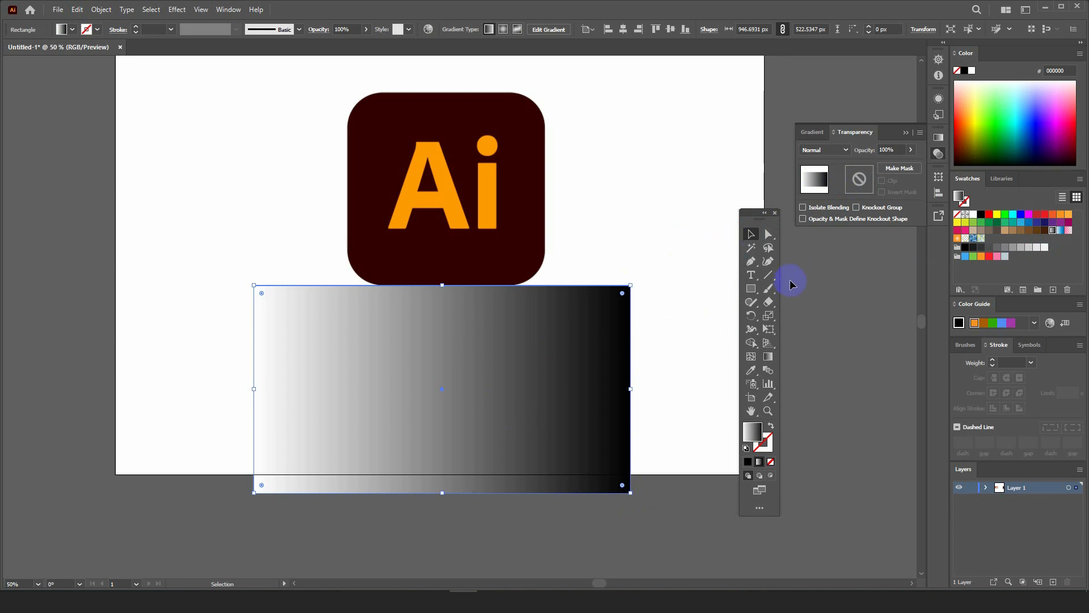
pyautogui.click(817, 135)
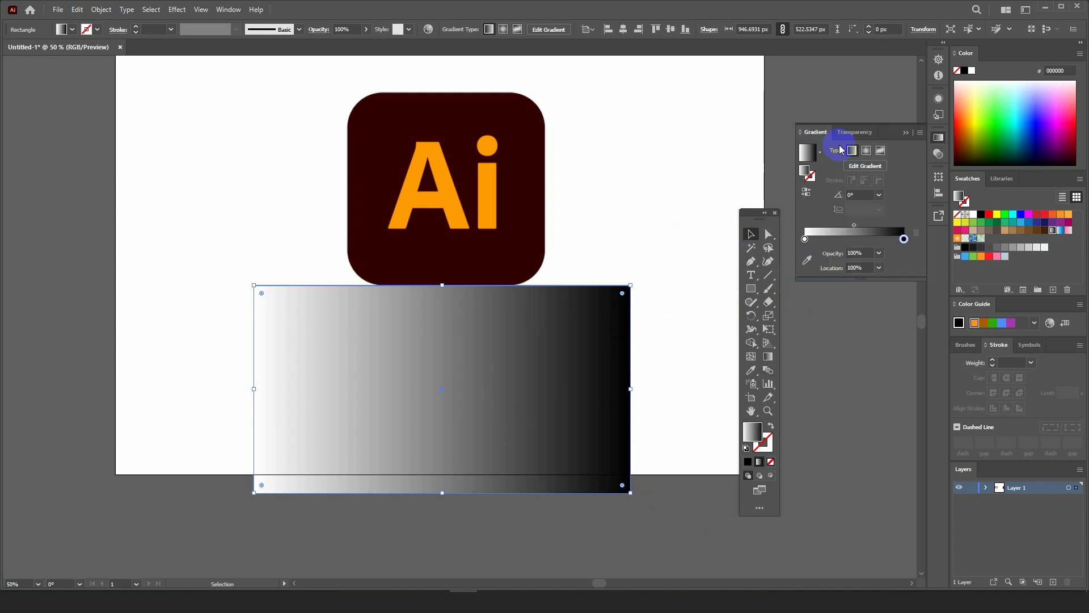
pyautogui.click(878, 195)
pyautogui.click(892, 262)
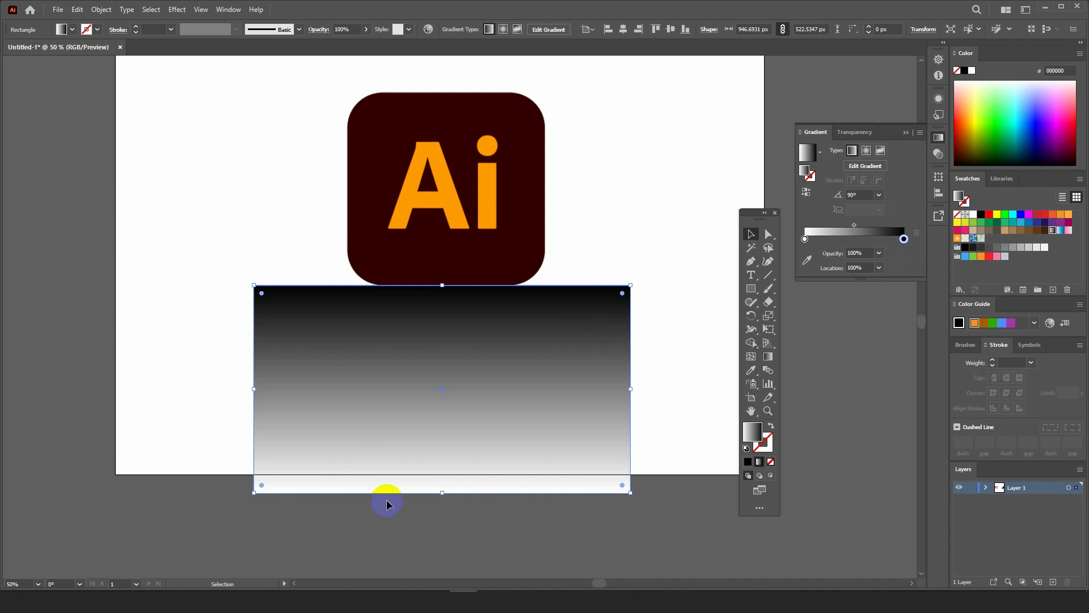
# - Make an opacity mask from the gradient rectangle and the mirrored logo, and invert the mask
pyautogui.moveTo(179, 366); pyautogui.dragTo(653, 458)
pyautogui.click(871, 137)
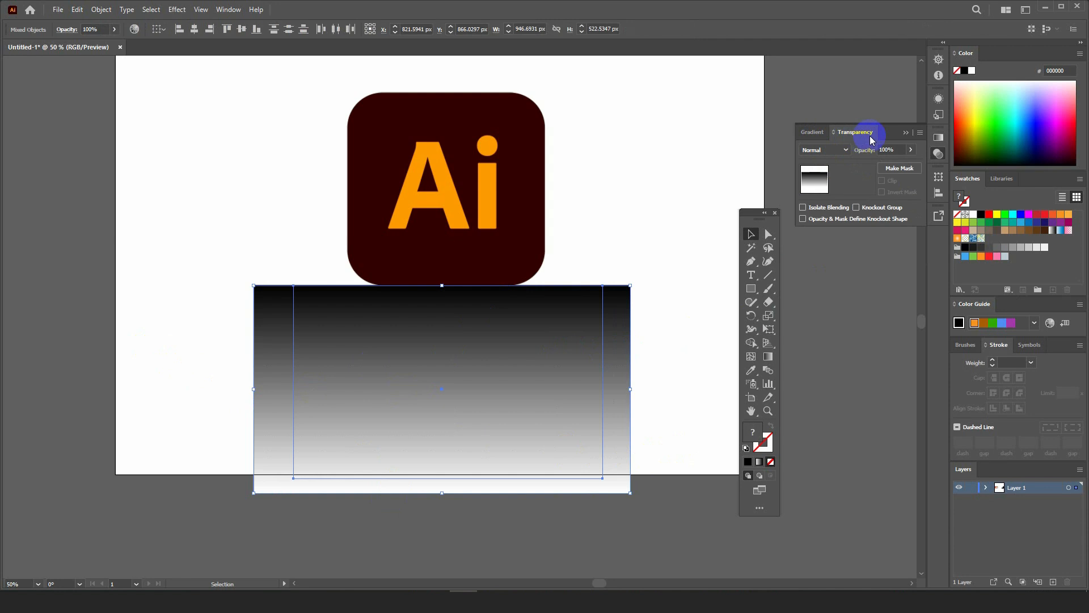
pyautogui.click(920, 133)
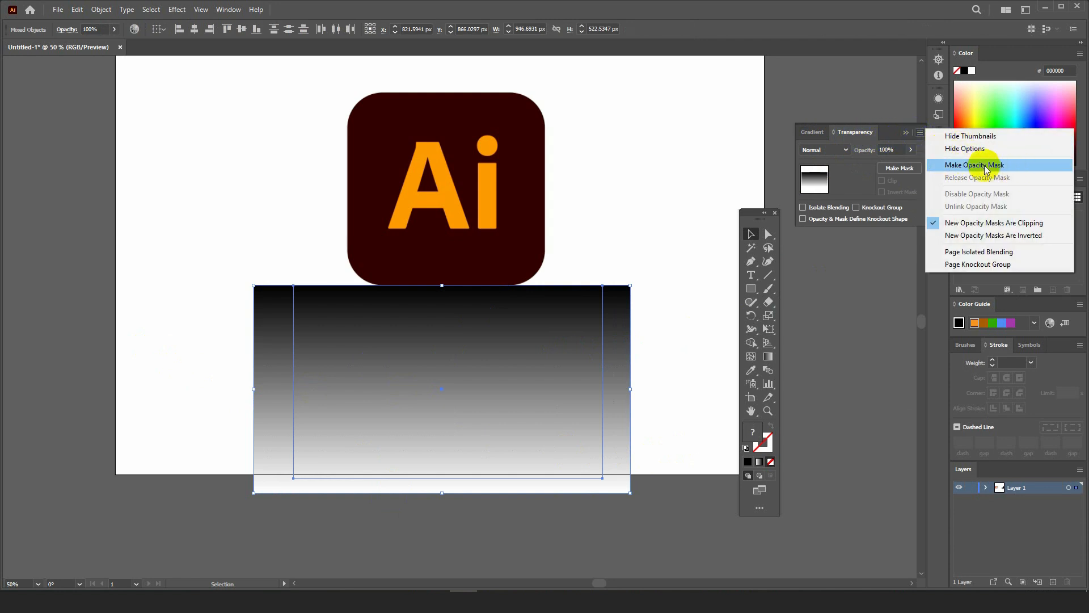
pyautogui.click(899, 169)
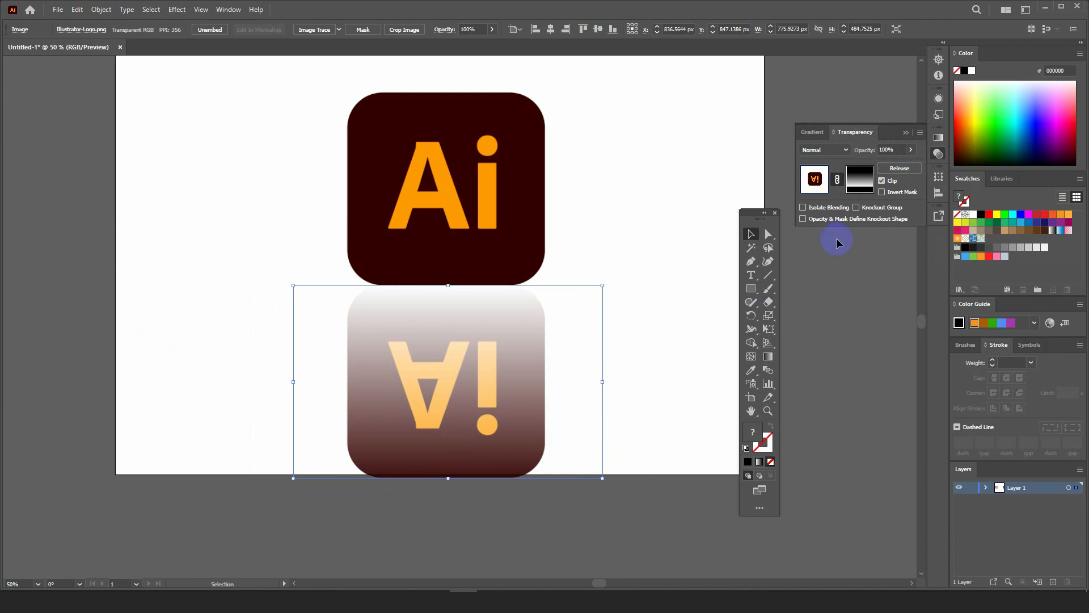
pyautogui.click(881, 192)
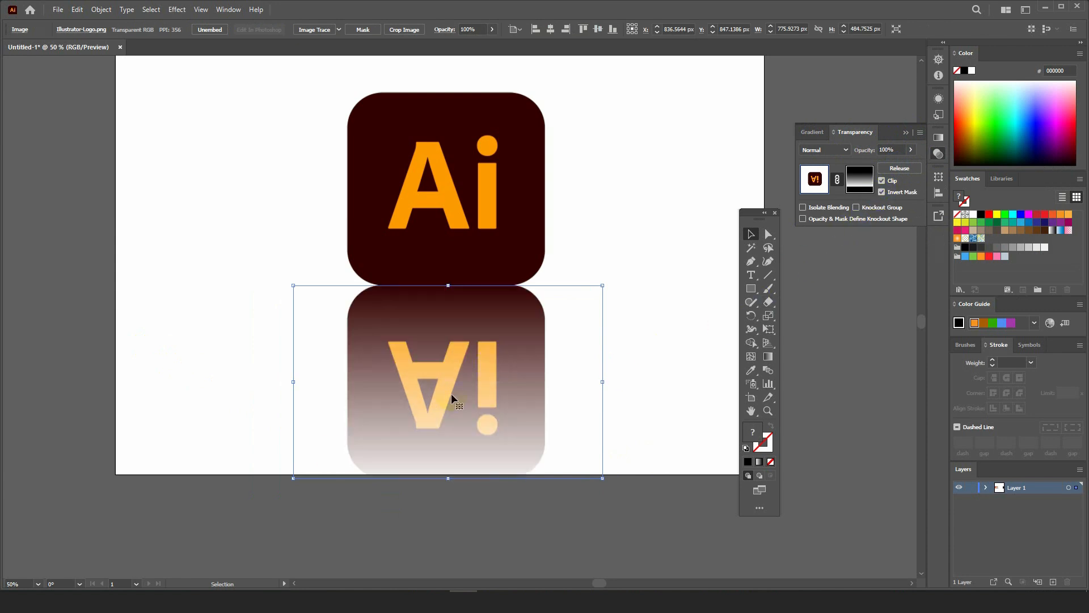
# - Open the mirrored logo's opacity mask for editing with the Gradient tool active
pyautogui.click(768, 356)
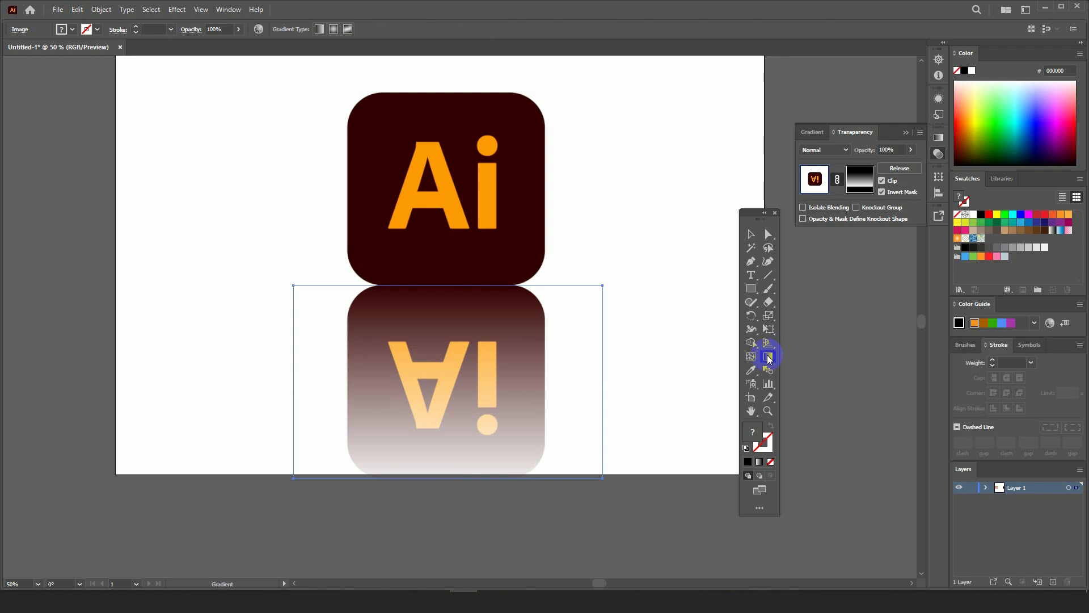
pyautogui.click(812, 132)
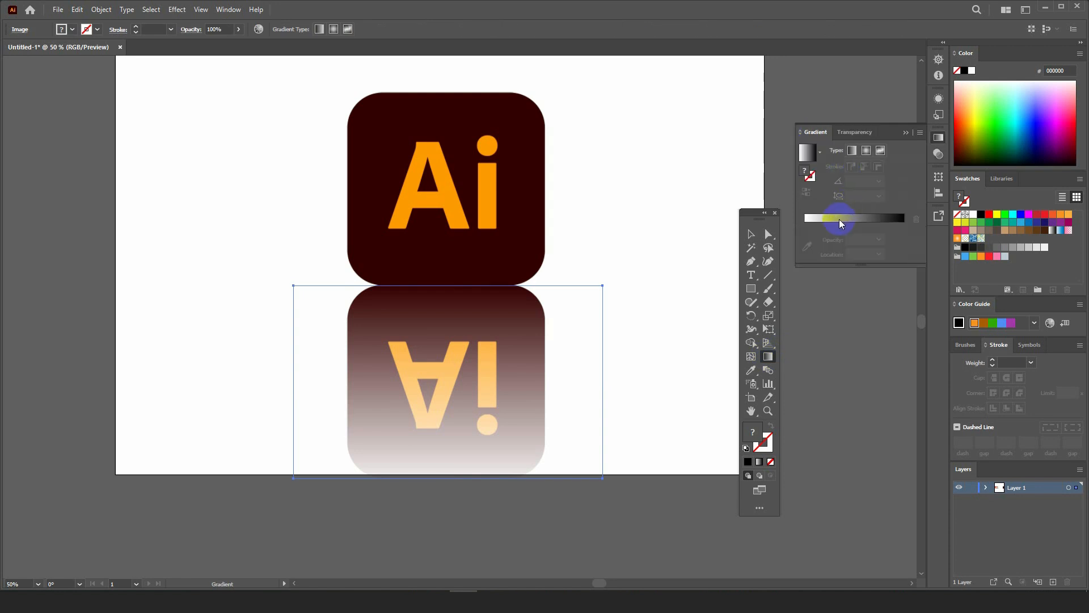
pyautogui.click(839, 219)
pyautogui.click(775, 364)
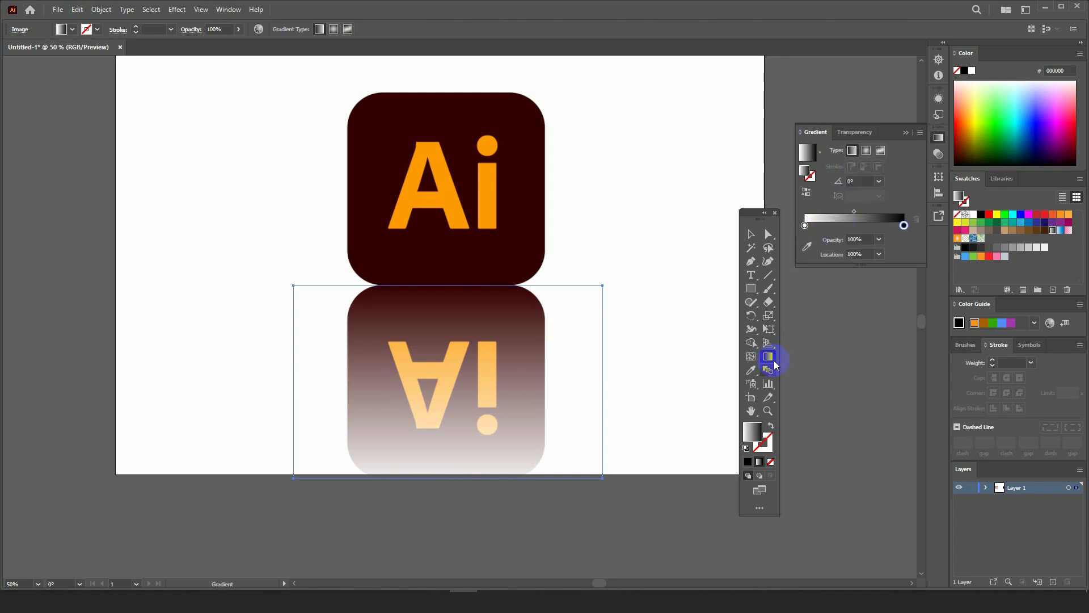
pyautogui.click(856, 133)
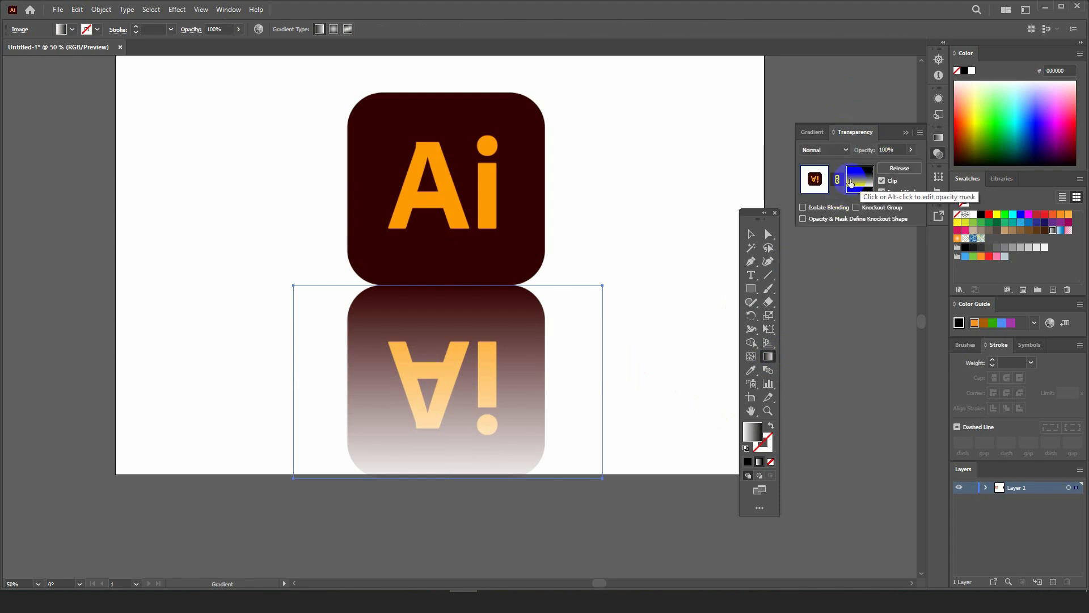
pyautogui.click(860, 181)
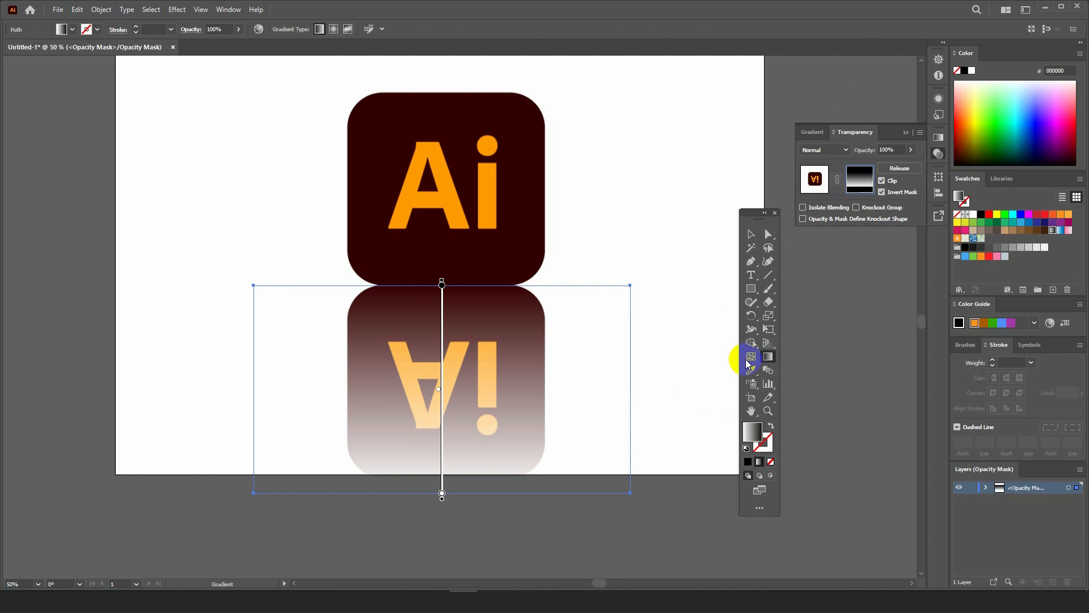
pyautogui.click(768, 356)
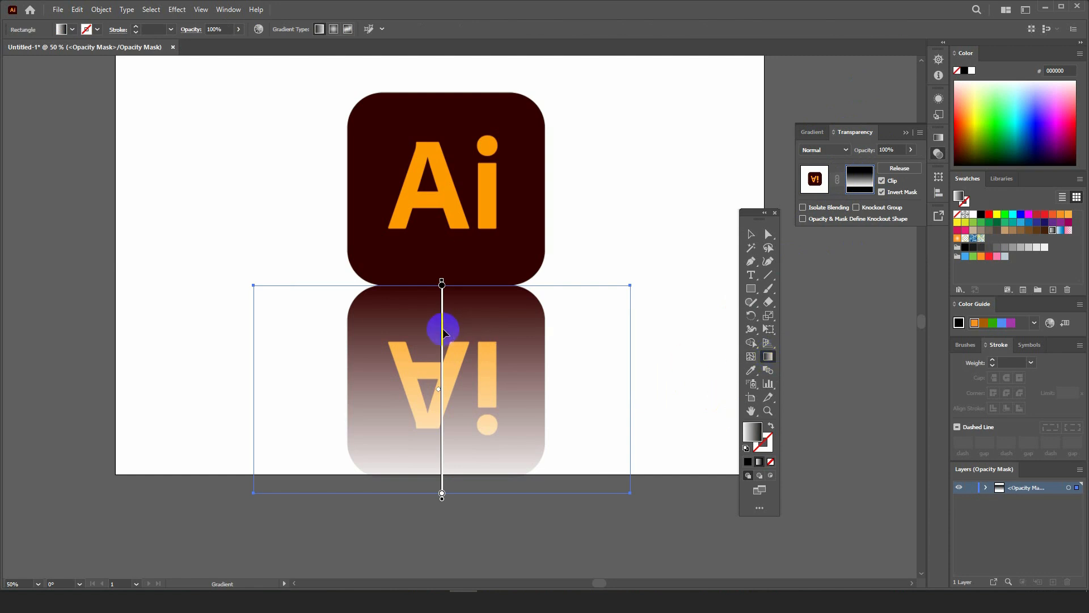
# - Shorten the mask gradient by moving its midpoint close to the original logo's base and its white stop to about mid-rectangle, and exit mask editing
pyautogui.moveTo(443, 331); pyautogui.dragTo(451, 323)
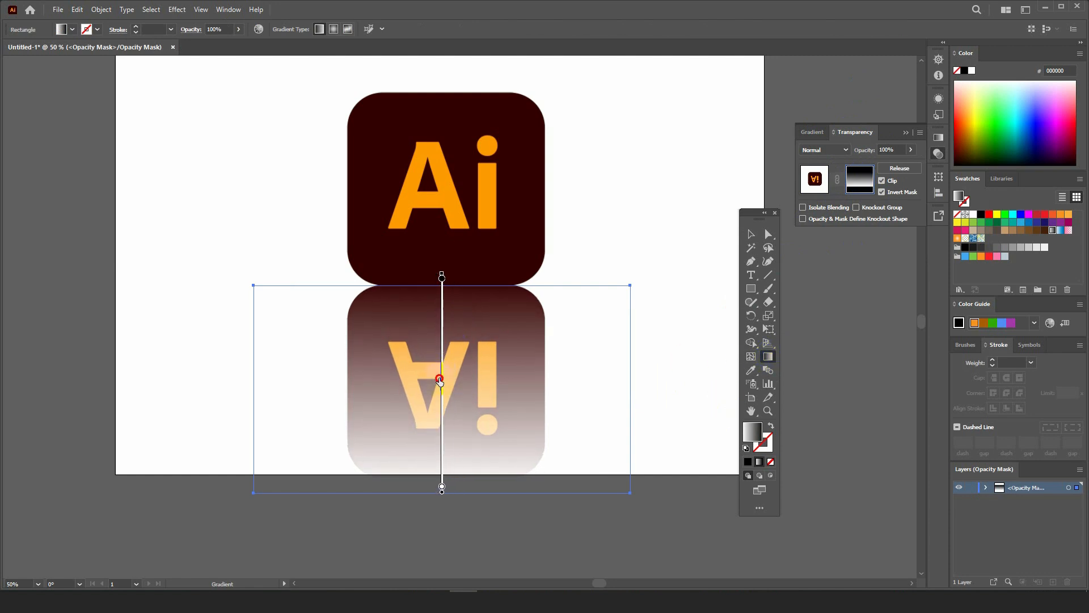
pyautogui.moveTo(442, 380); pyautogui.dragTo(441, 316)
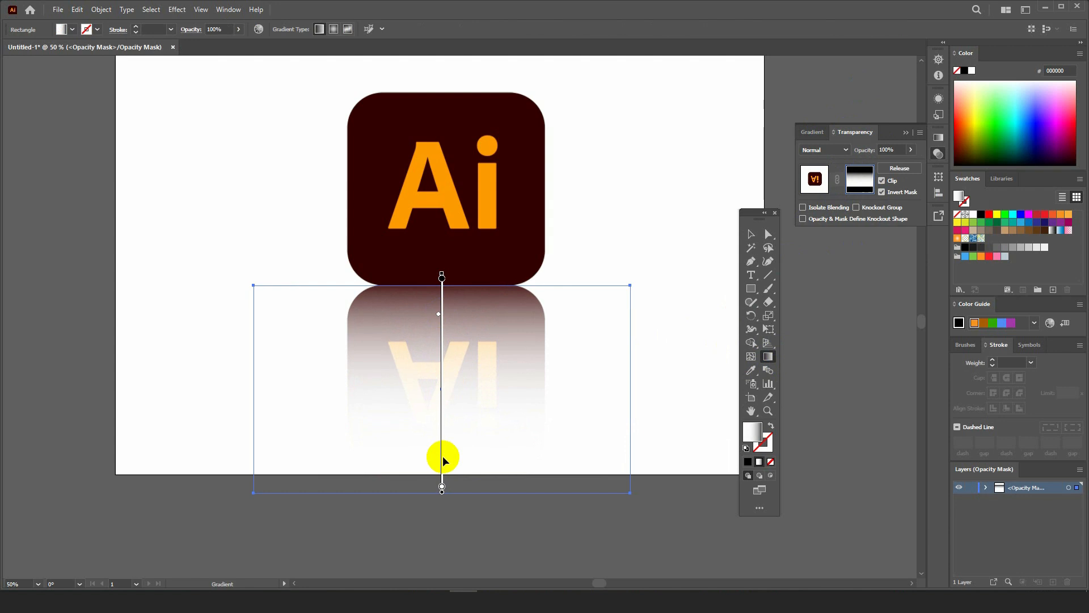
pyautogui.moveTo(442, 485); pyautogui.dragTo(442, 386)
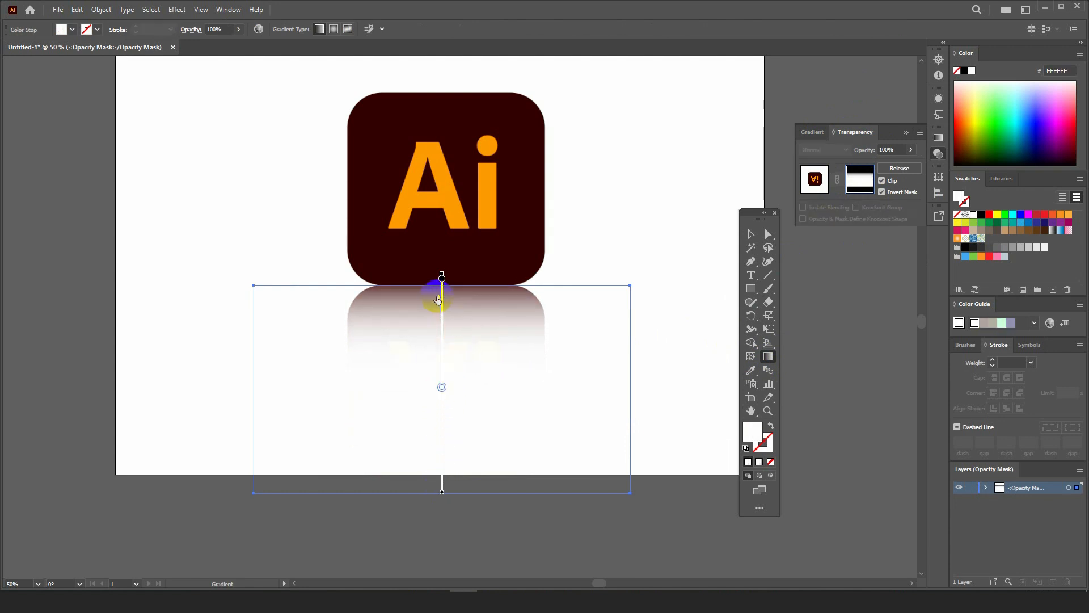
pyautogui.moveTo(438, 297); pyautogui.dragTo(438, 300)
pyautogui.moveTo(442, 387); pyautogui.dragTo(442, 379)
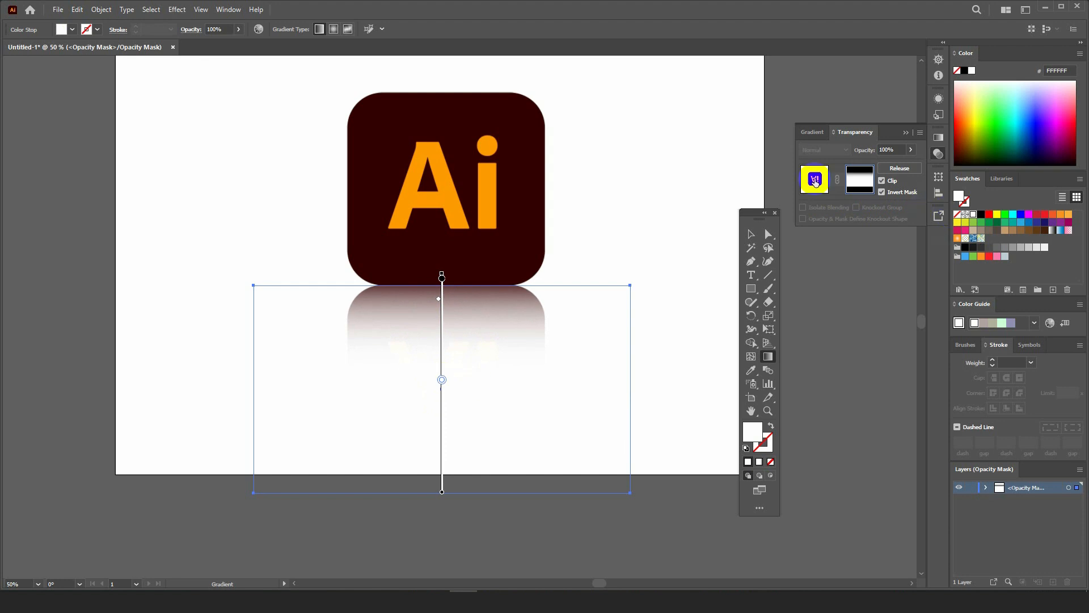
pyautogui.click(811, 177)
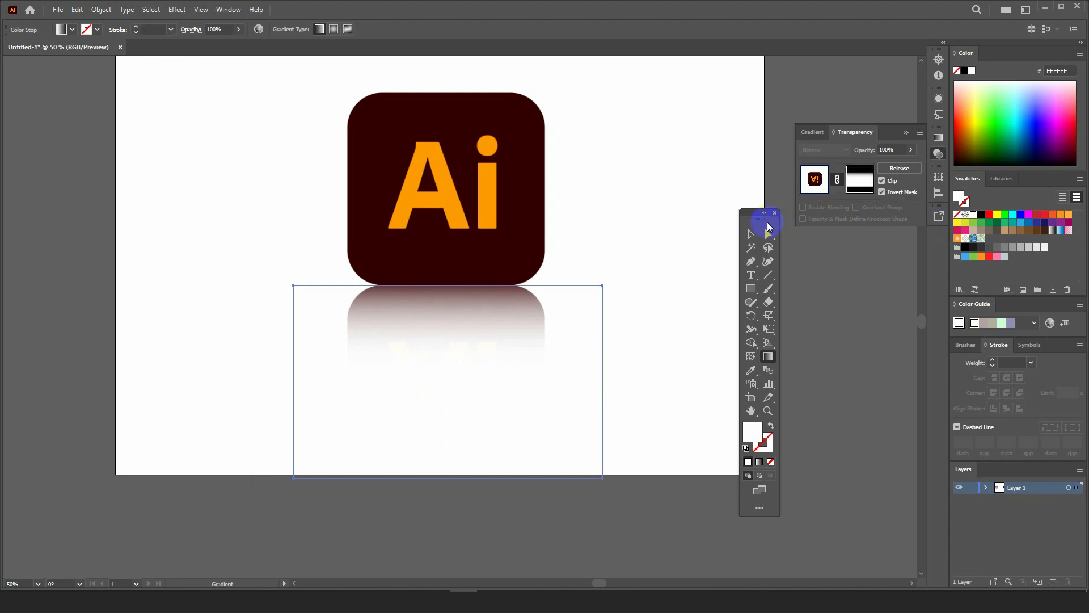
pyautogui.click(748, 234)
pyautogui.click(438, 479)
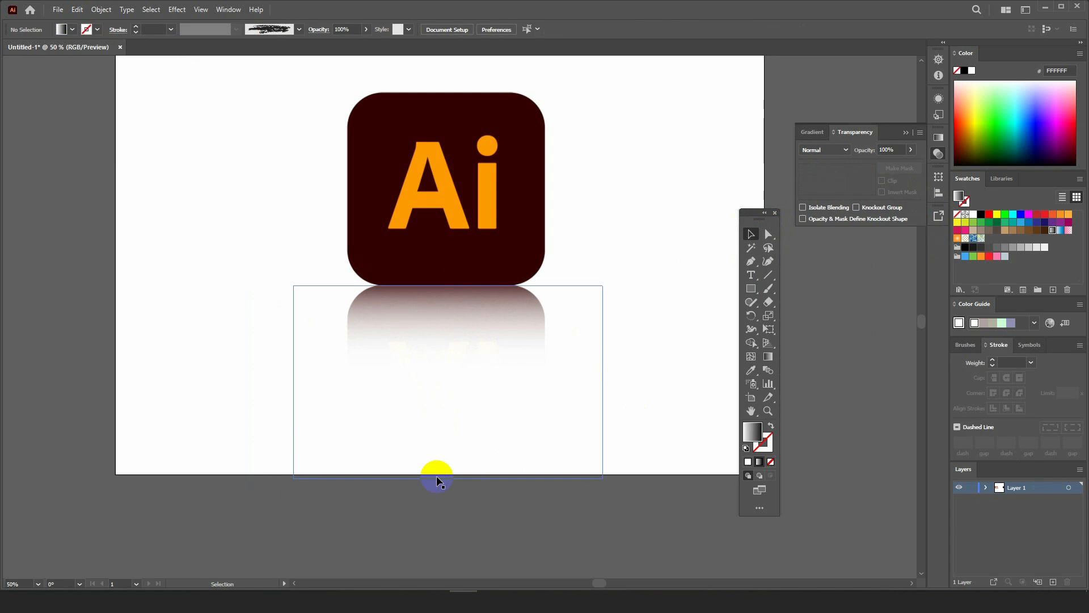
# - Set the mirrored logo's opacity to 50% and deselect it
pyautogui.moveTo(635, 409); pyautogui.dragTo(622, 482)
pyautogui.click(490, 407)
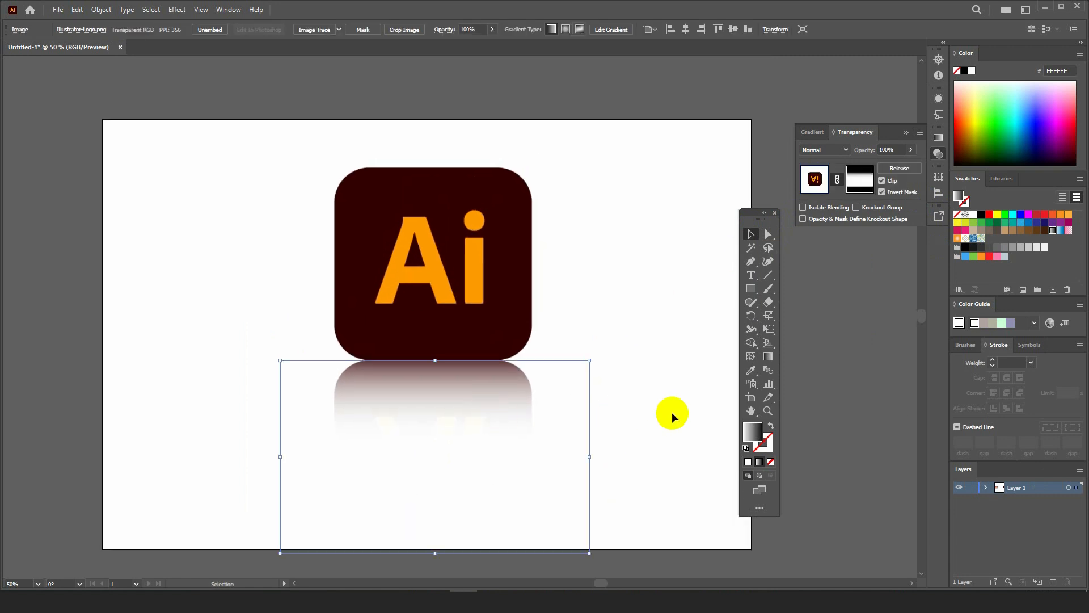
pyautogui.doubleClick(466, 27)
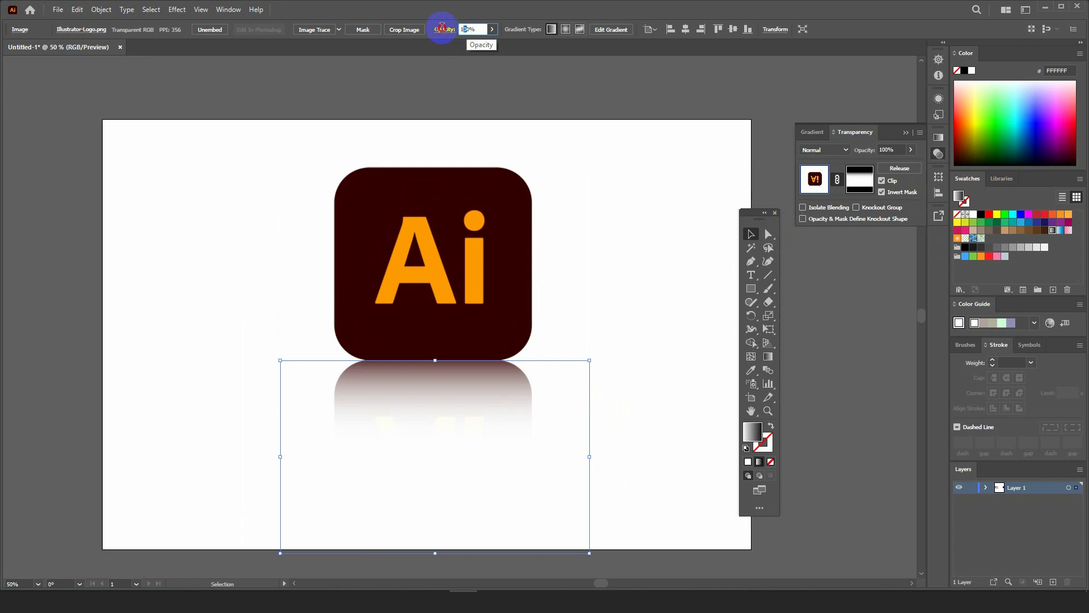
pyautogui.write('50')
pyautogui.press('Return')
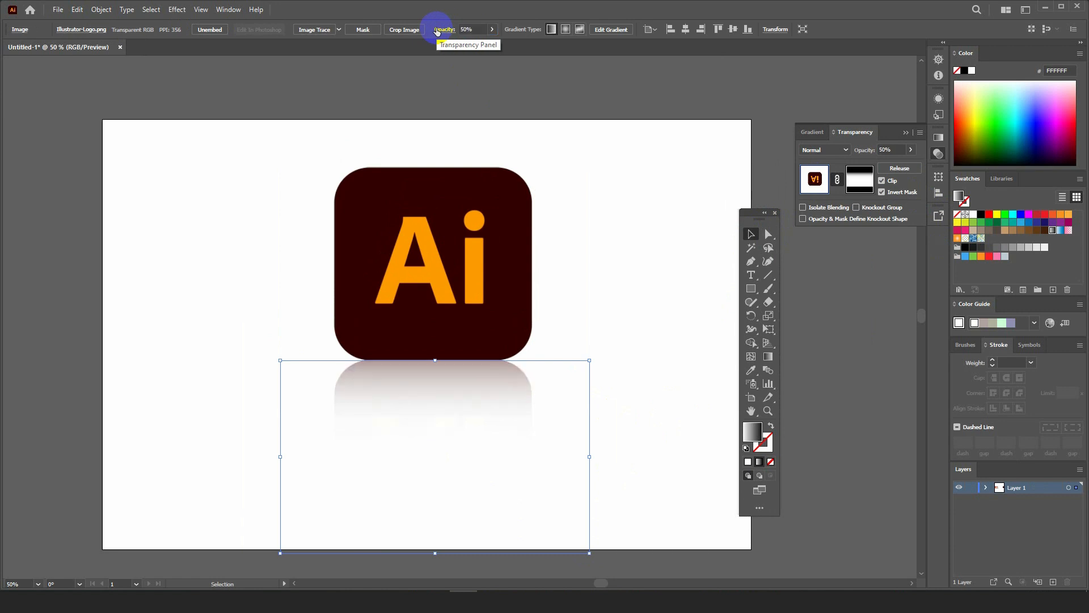
pyautogui.click(666, 256)
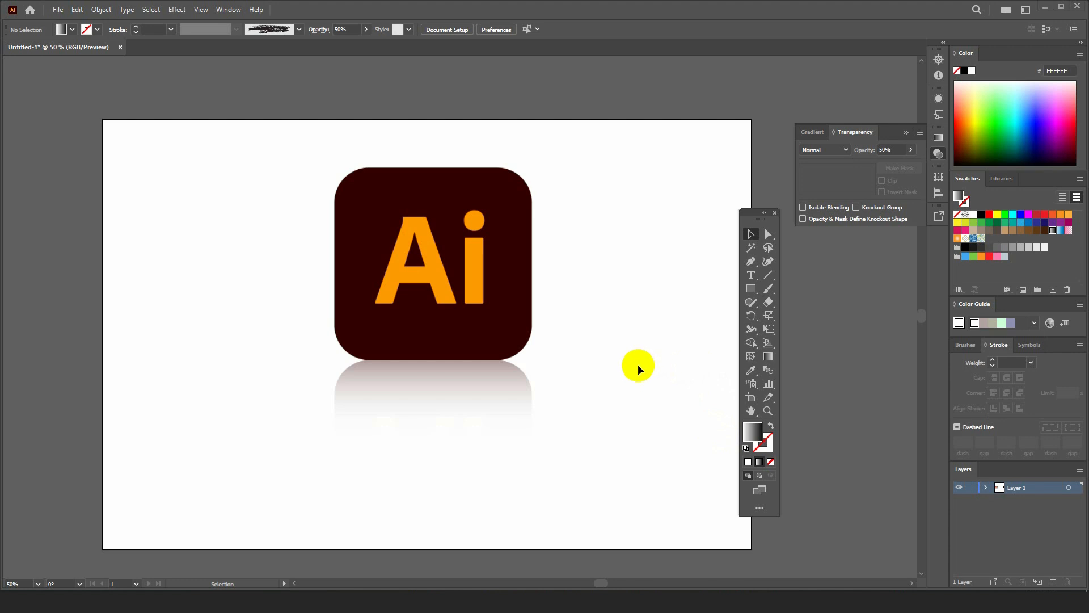
# - Delete the Illustrator logo and its reflection from the white artboard
pyautogui.scroll(-3, 590, 386)
pyautogui.moveTo(615, 465); pyautogui.dragTo(625, 472)
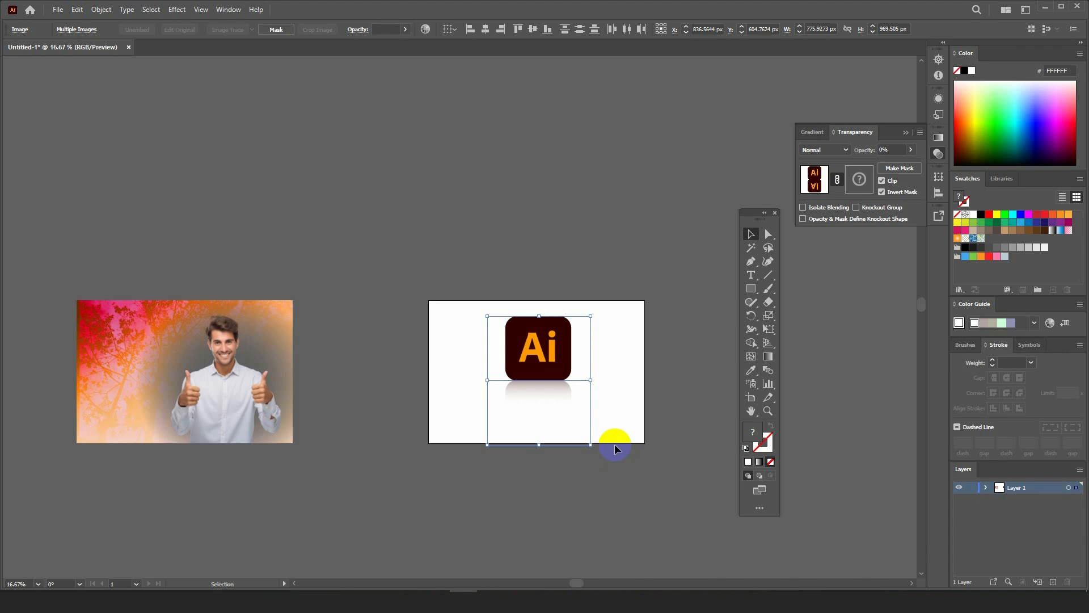
pyautogui.moveTo(438, 285); pyautogui.dragTo(644, 508)
pyautogui.press('Delete')
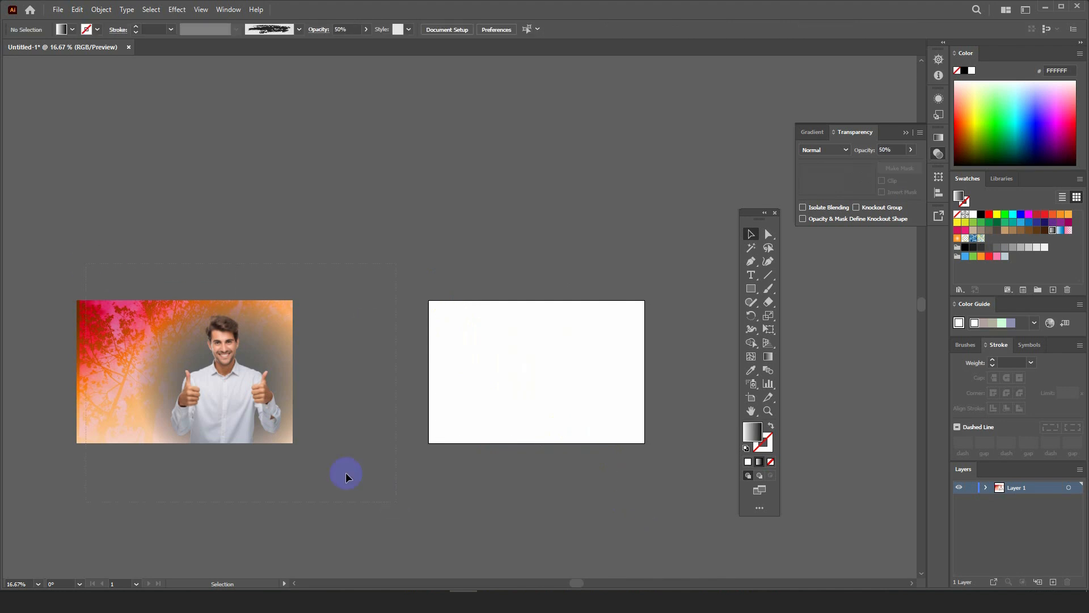
# - Move the masked background together with the man's photo onto the empty white artboard
pyautogui.moveTo(247, 419); pyautogui.dragTo(600, 418)
pyautogui.click(694, 396)
pyautogui.scroll(2, 653, 401)
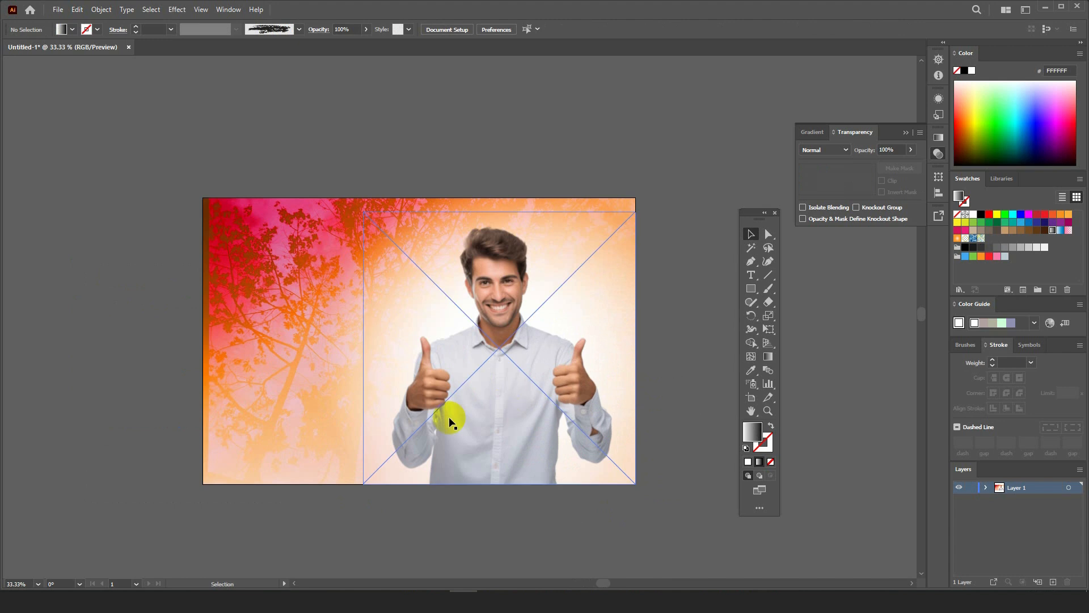
pyautogui.scroll(1, 397, 440)
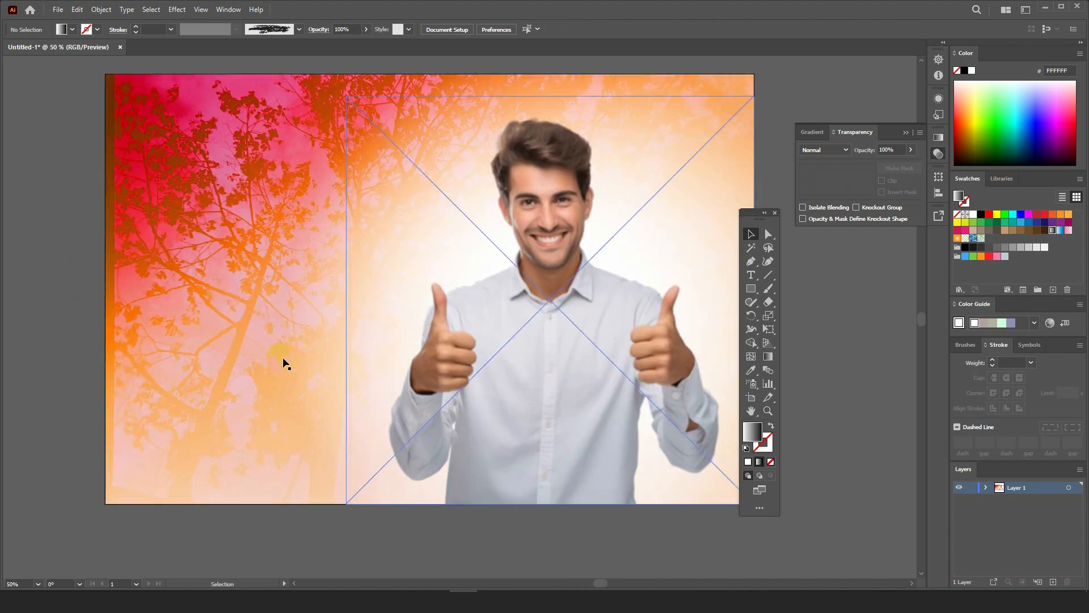
# - Select the masked background to check its opacity mask, and shift the man's photo slightly to the right over it
pyautogui.click(223, 294)
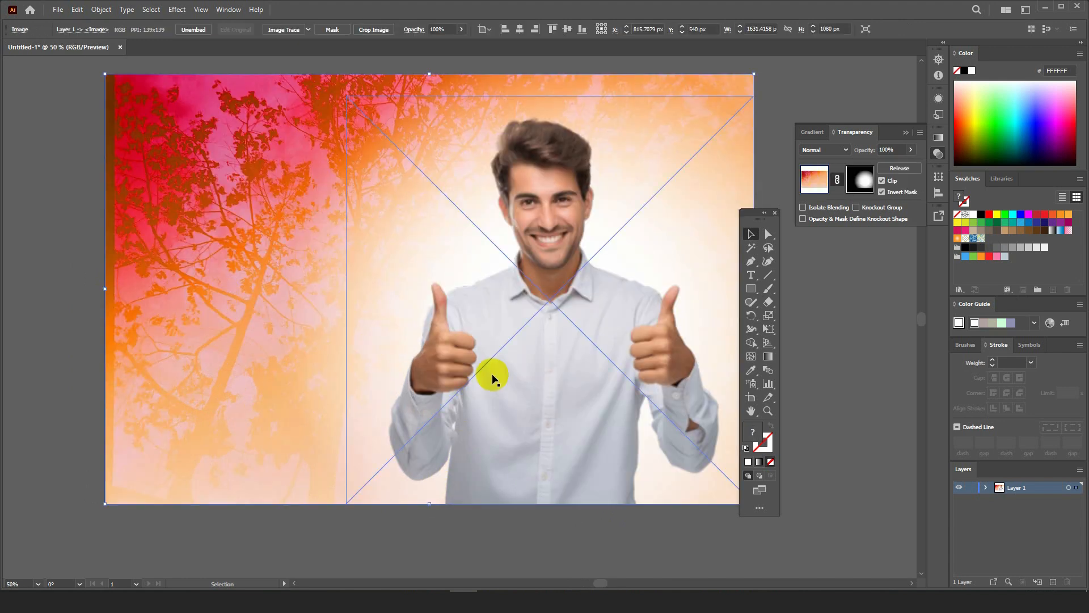
pyautogui.click(87, 322)
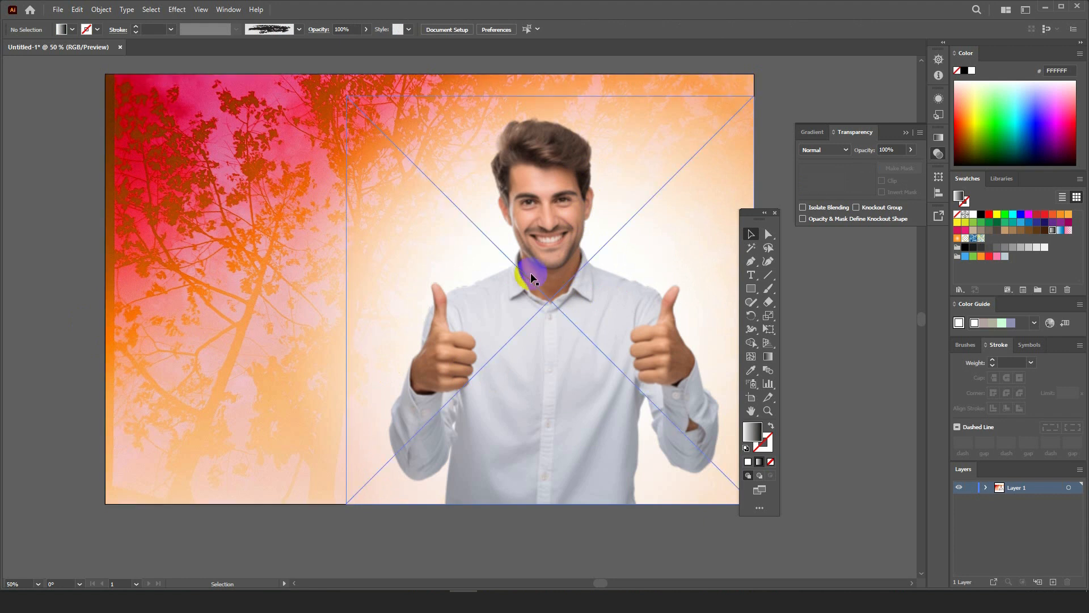
pyautogui.moveTo(529, 272); pyautogui.dragTo(549, 275)
pyautogui.scroll(-1, 286, 363)
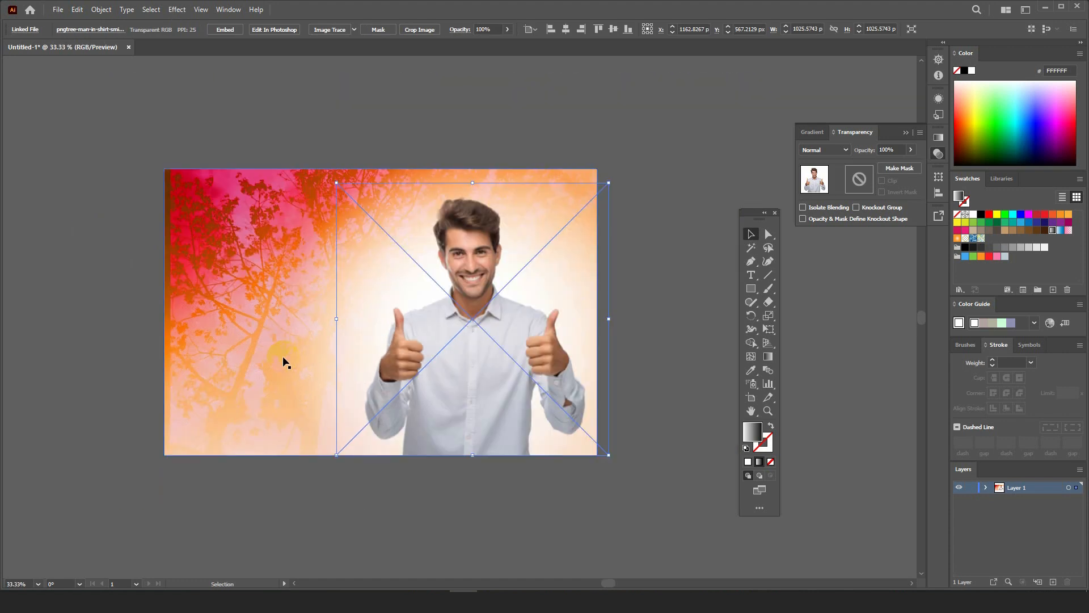
pyautogui.click(676, 275)
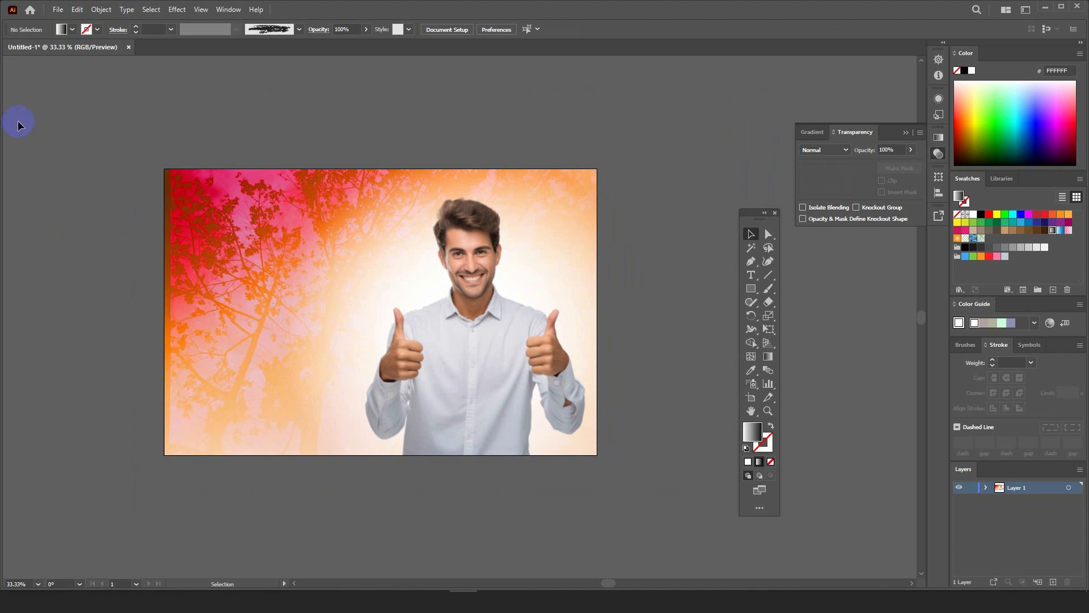
# - Delete the masked background and the man's photo to empty the artboard
pyautogui.moveTo(18, 122); pyautogui.dragTo(650, 497)
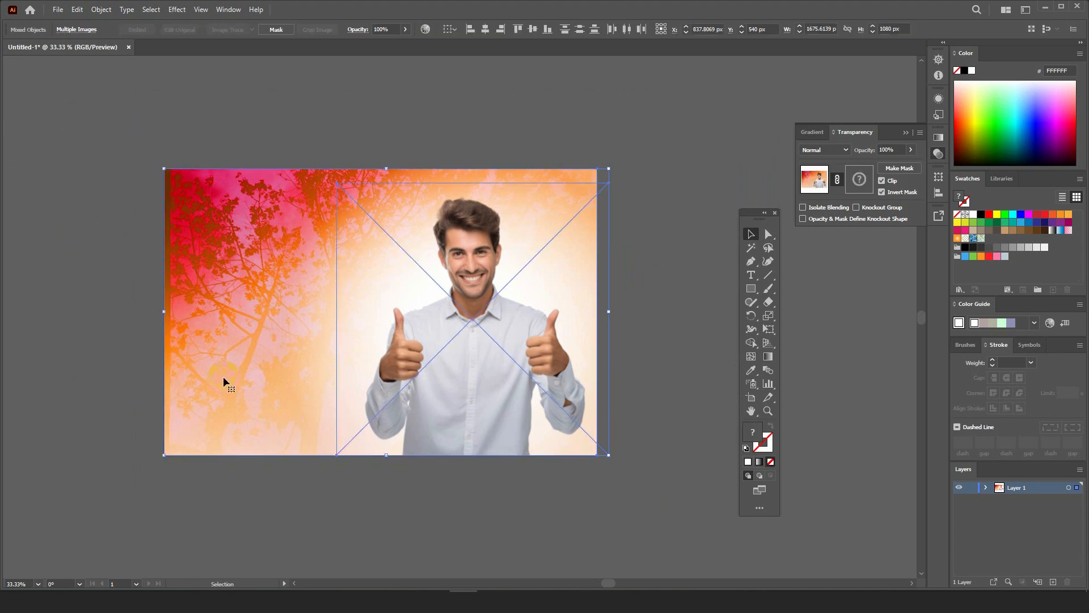
pyautogui.scroll(1, 265, 390)
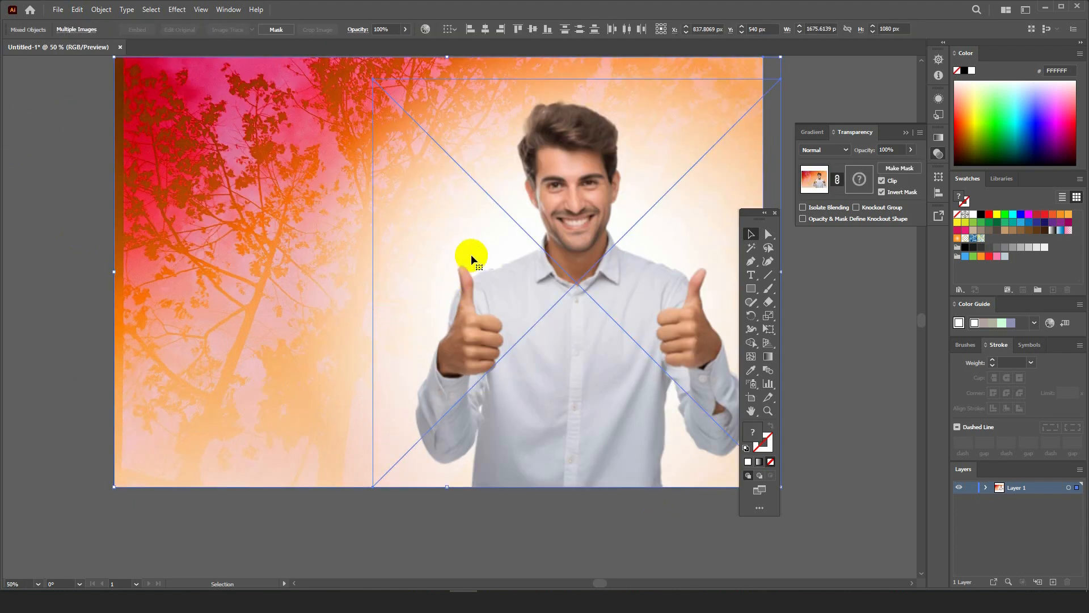
pyautogui.moveTo(455, 231); pyautogui.dragTo(455, 305)
pyautogui.press('Delete')
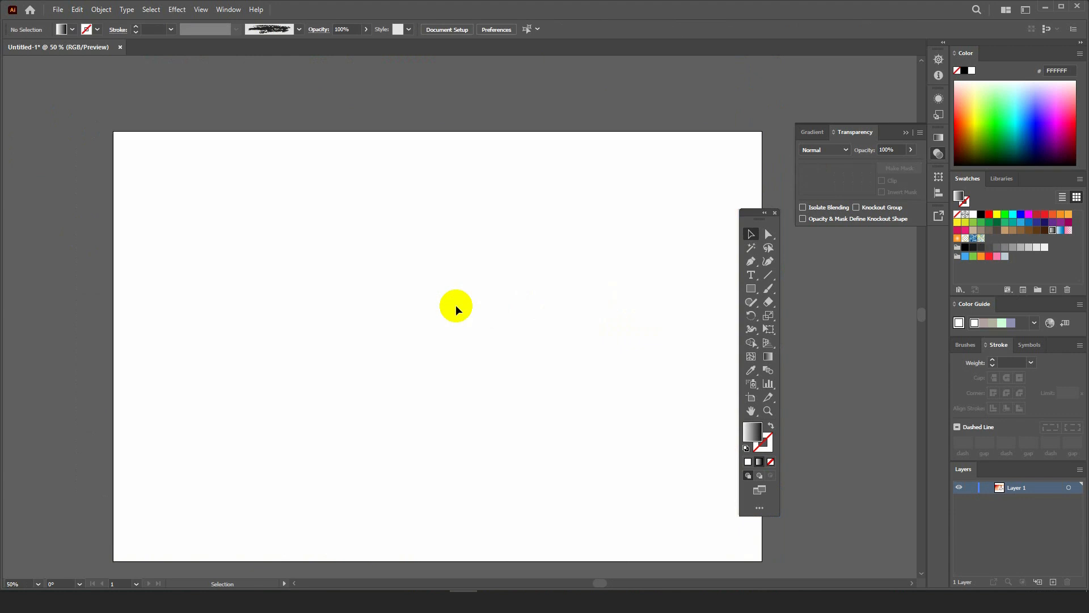
# - Draw a circle about 488 px in diameter with the Ellipse tool and move it to the artboard's upper middle
pyautogui.moveTo(564, 358); pyautogui.dragTo(574, 320)
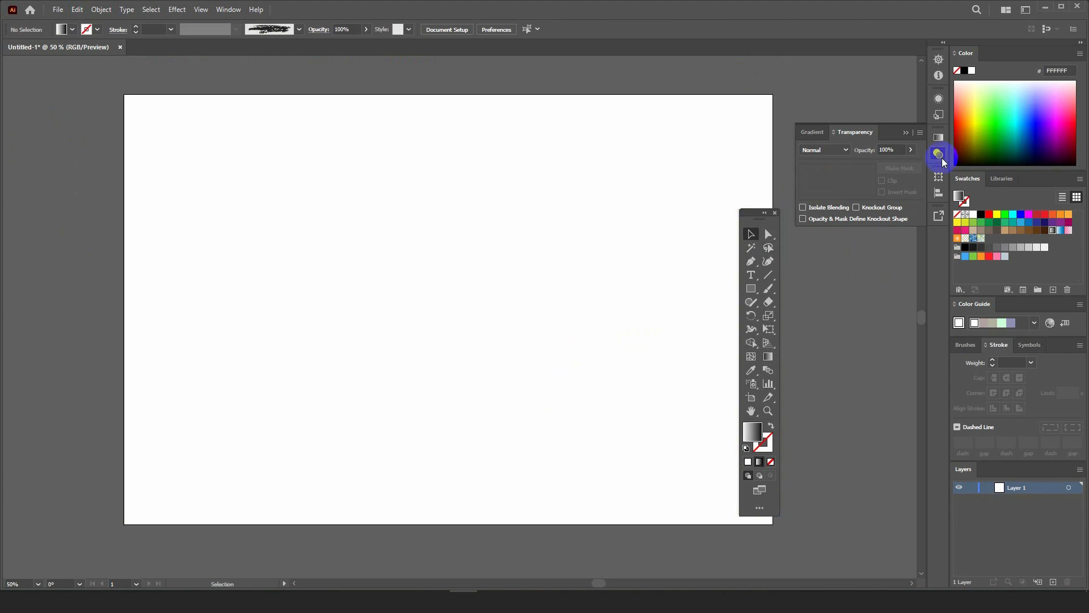
pyautogui.click(751, 288)
pyautogui.click(802, 312)
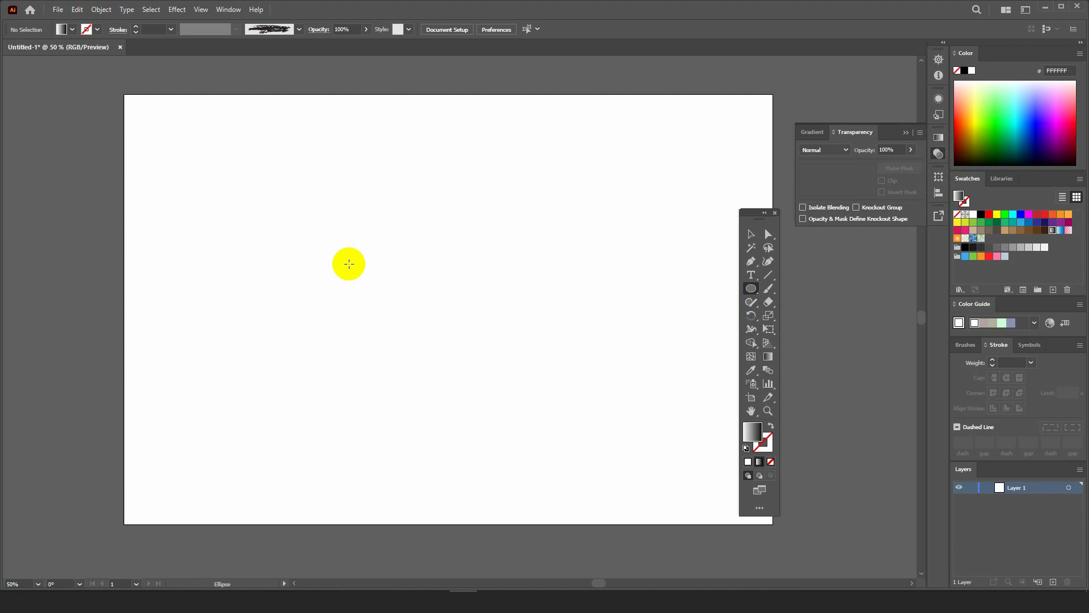
pyautogui.moveTo(267, 240); pyautogui.dragTo(460, 374)
pyautogui.click(751, 234)
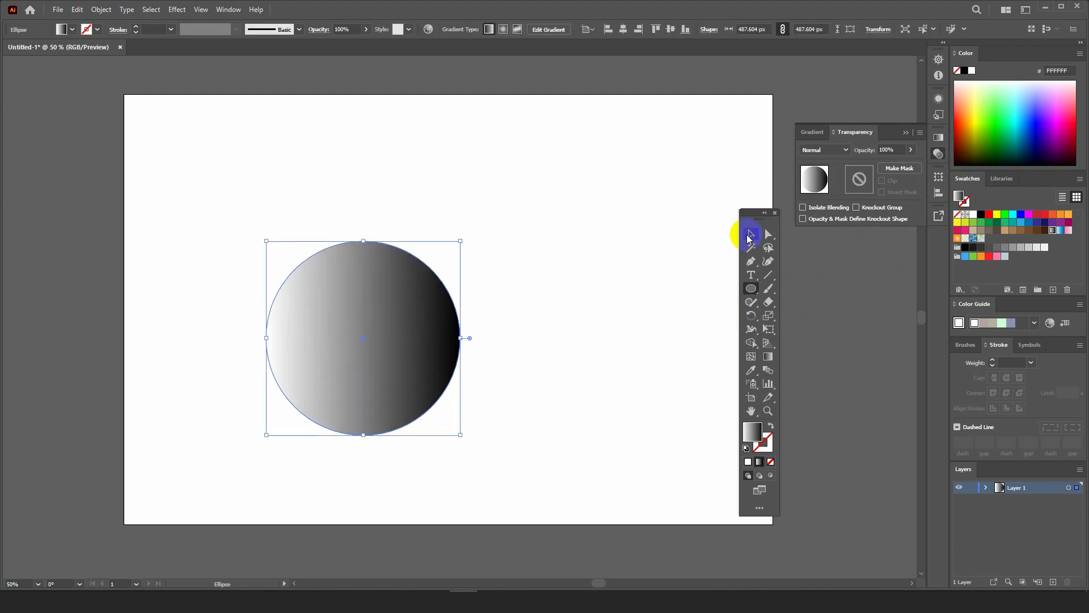
pyautogui.moveTo(392, 286); pyautogui.dragTo(455, 214)
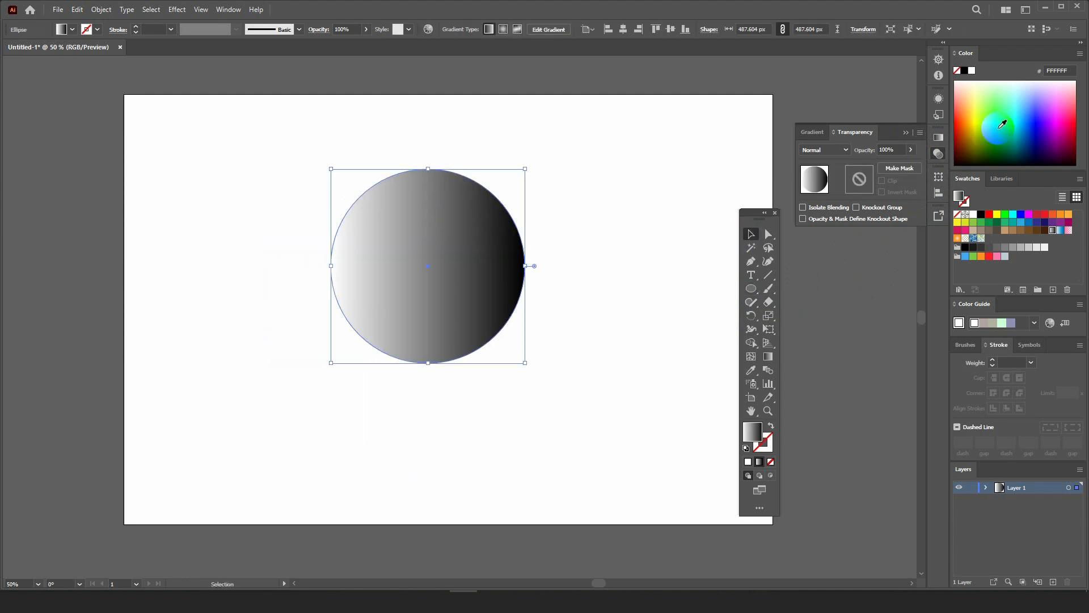
# - Fill the circle with solid green 79B800 and move it slightly to the left
pyautogui.moveTo(976, 116); pyautogui.dragTo(982, 107)
pyautogui.click(748, 461)
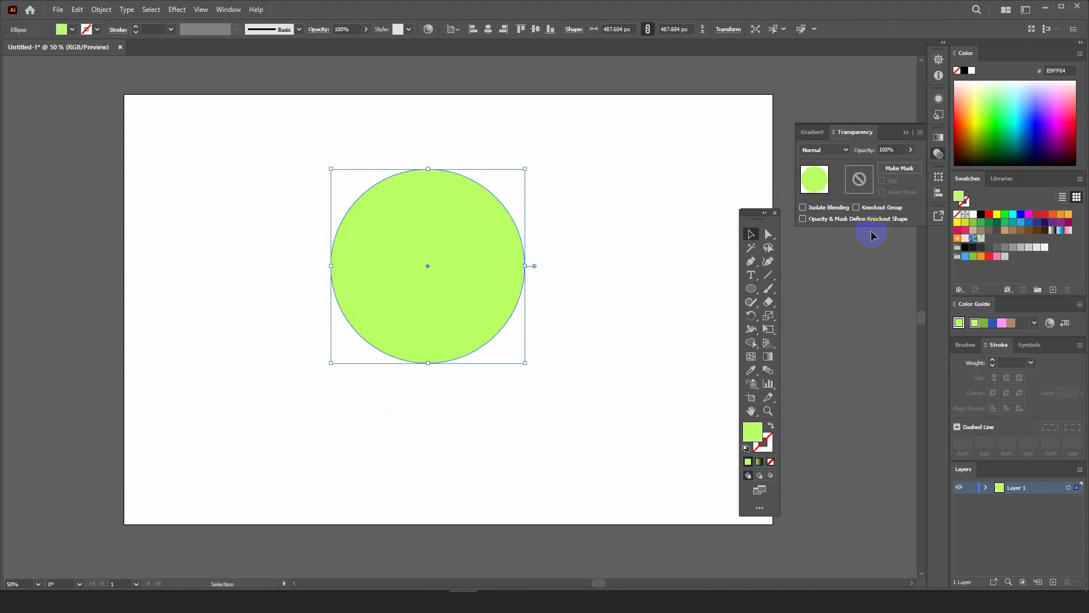
pyautogui.moveTo(985, 110); pyautogui.dragTo(983, 126)
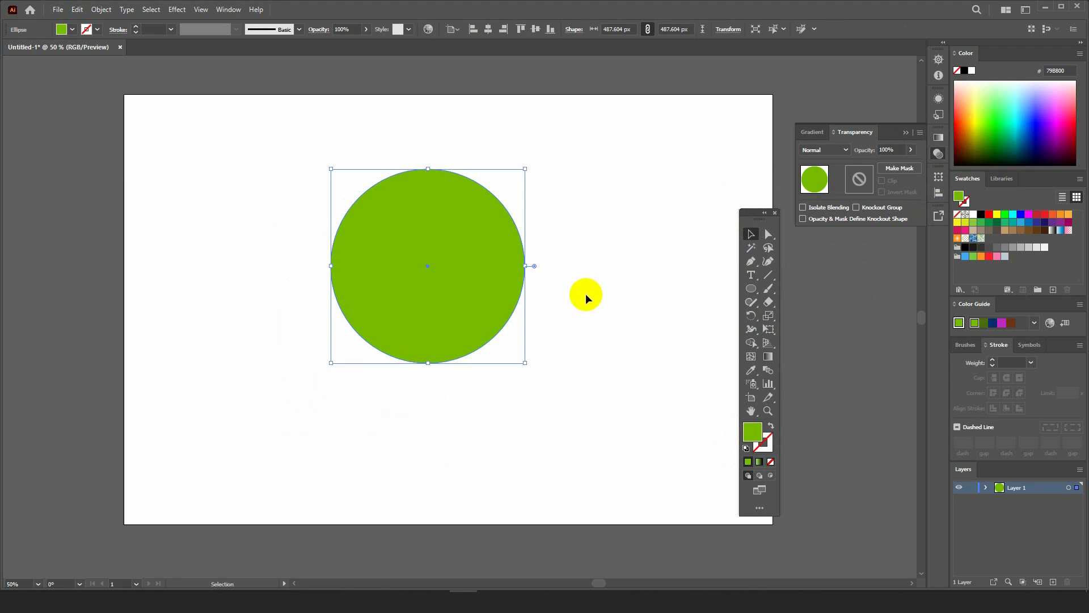
pyautogui.moveTo(479, 275); pyautogui.dragTo(438, 282)
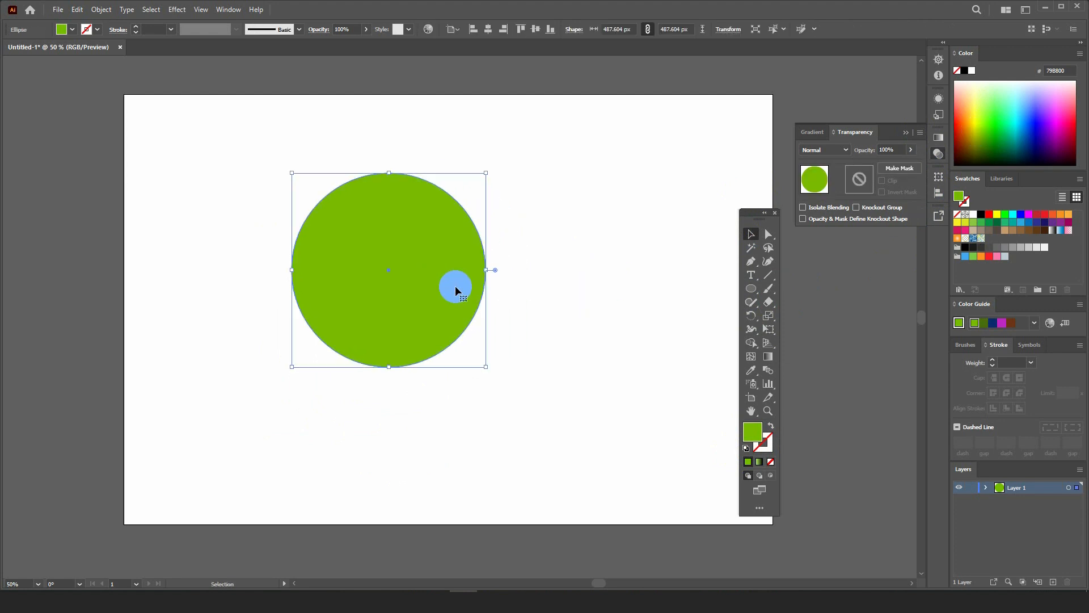
# - Start a Stylize Drop Shadow effect on the green circle and set its blending mode to Normal
pyautogui.scroll(1, 505, 300)
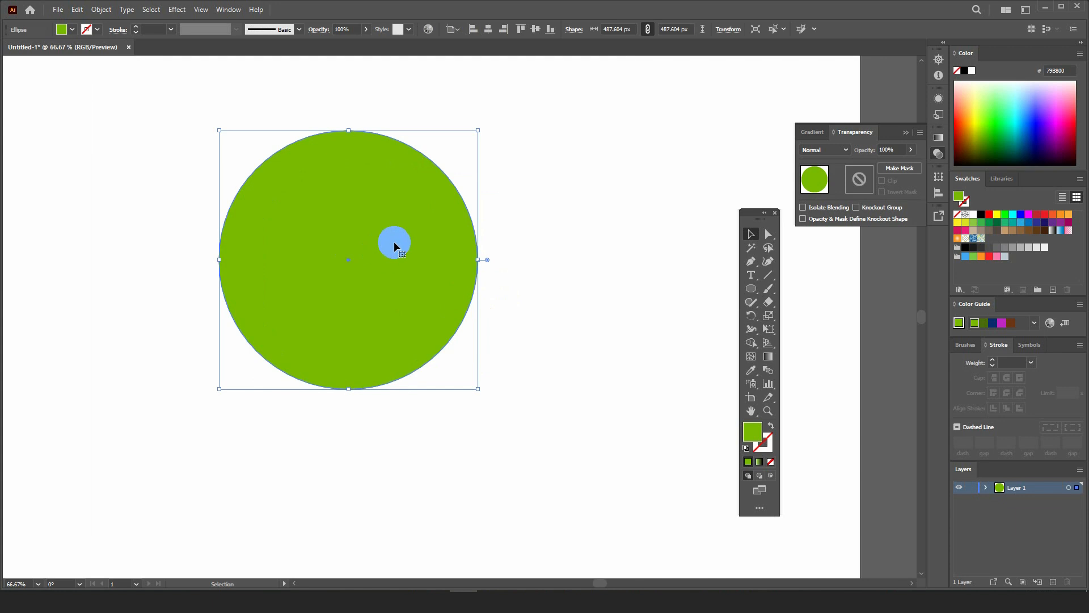
pyautogui.click(176, 10)
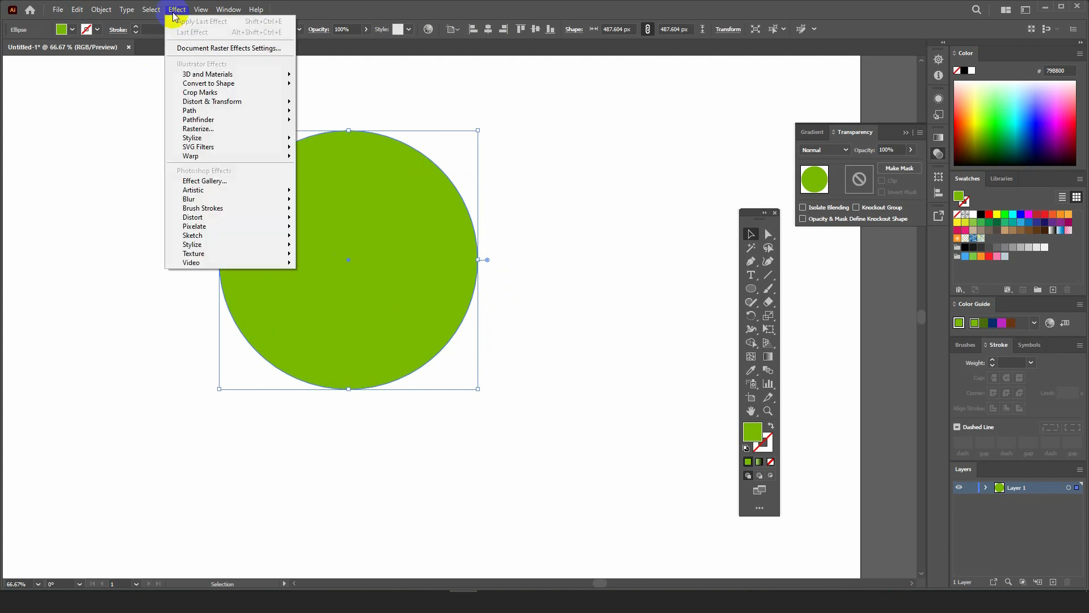
pyautogui.moveTo(229, 139)
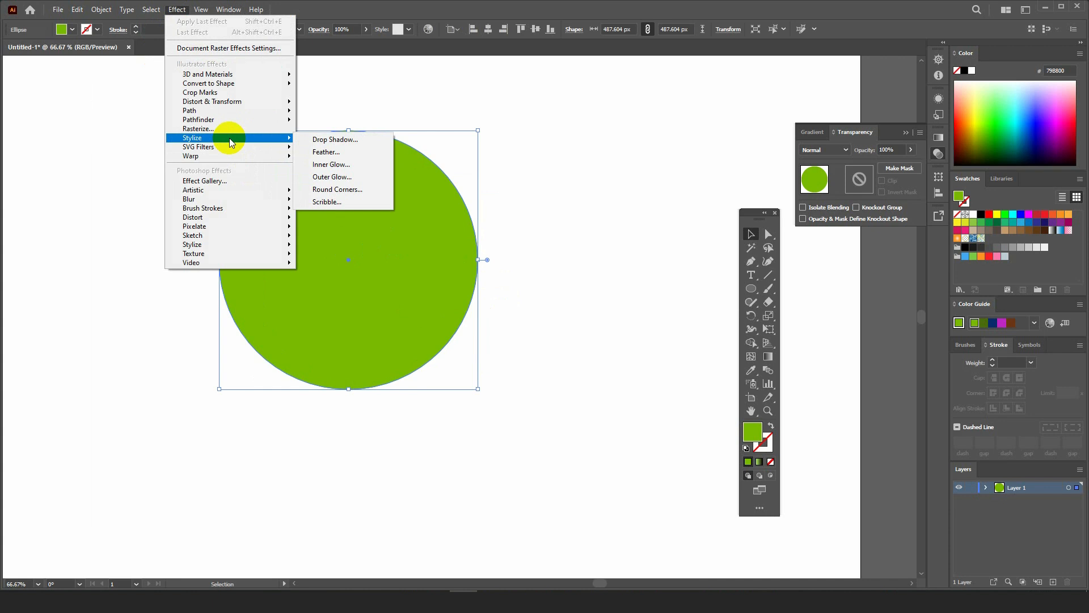
pyautogui.click(333, 139)
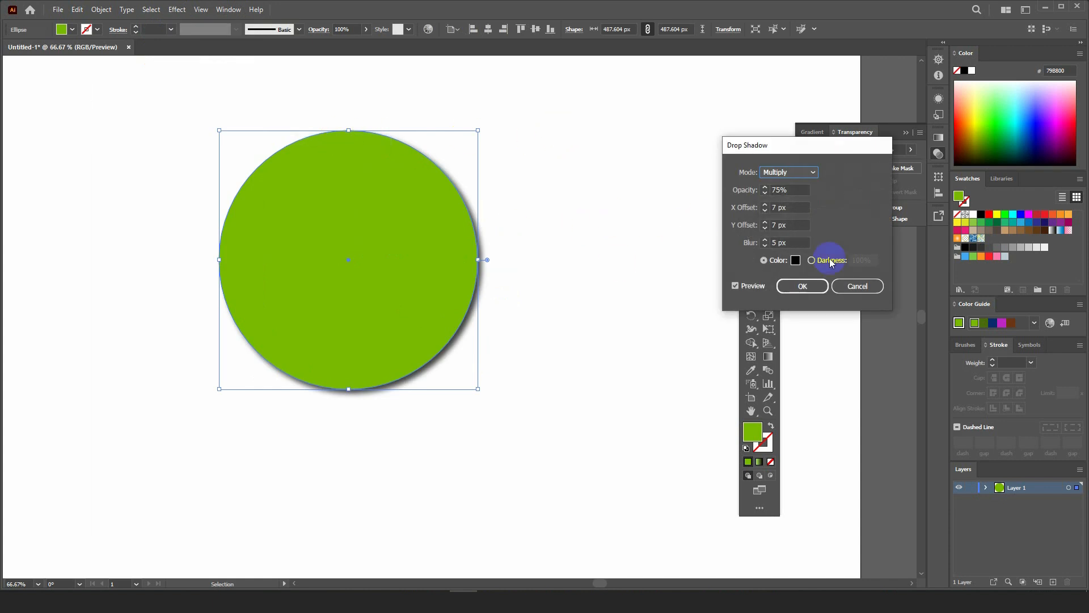
pyautogui.click(776, 174)
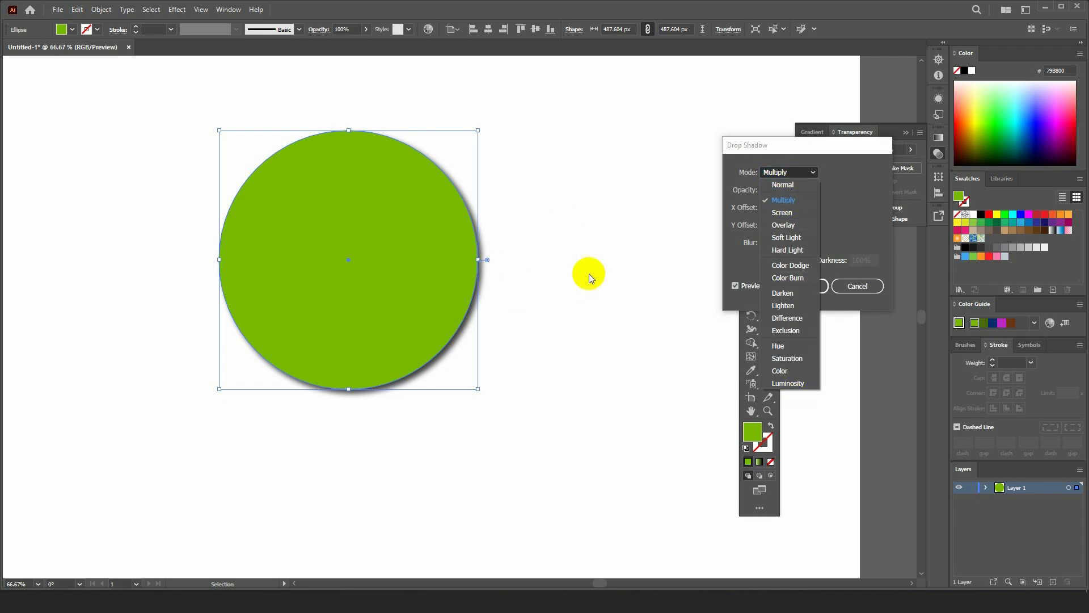
pyautogui.click(785, 182)
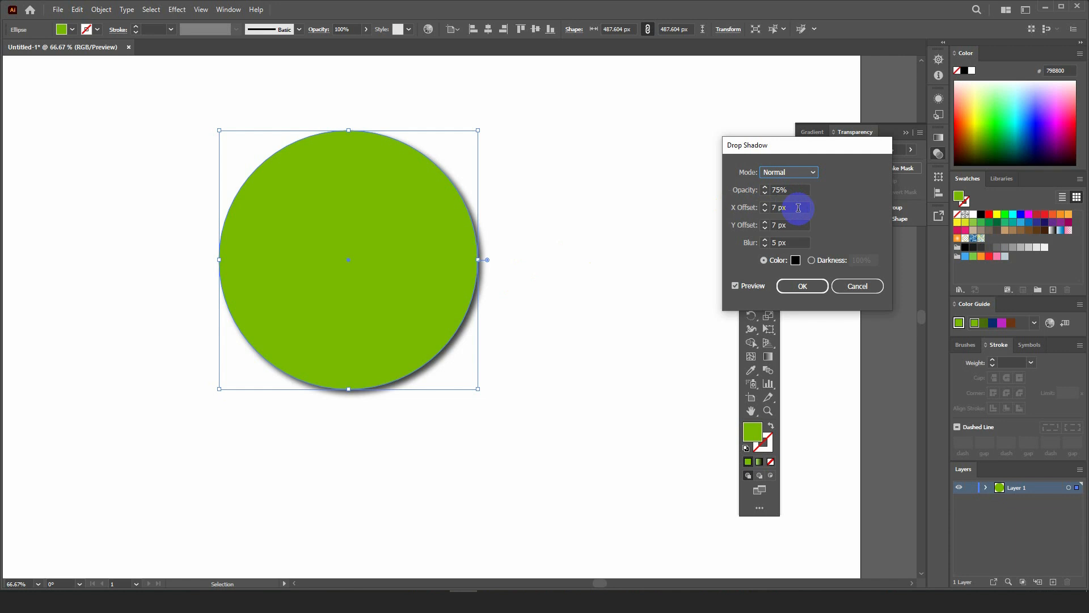
# - Increase the drop shadow's X offset to 57 px
pyautogui.click(765, 206)
pyautogui.click(765, 205)
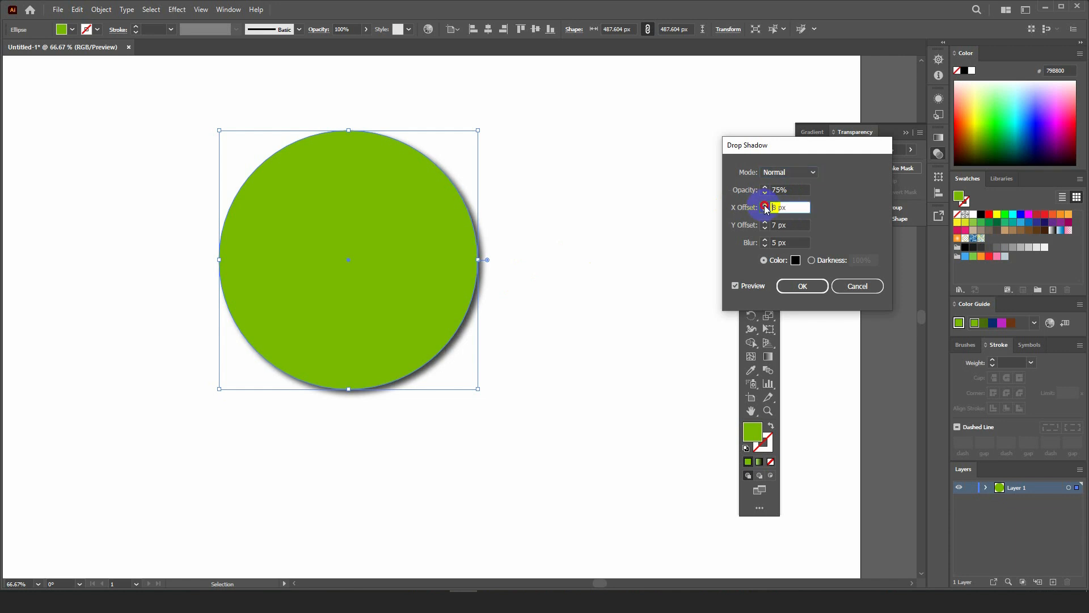
pyautogui.click(764, 205)
pyautogui.click(765, 205)
pyautogui.click(765, 205)
pyautogui.click(765, 205)
pyautogui.click(764, 205)
pyautogui.click(764, 205)
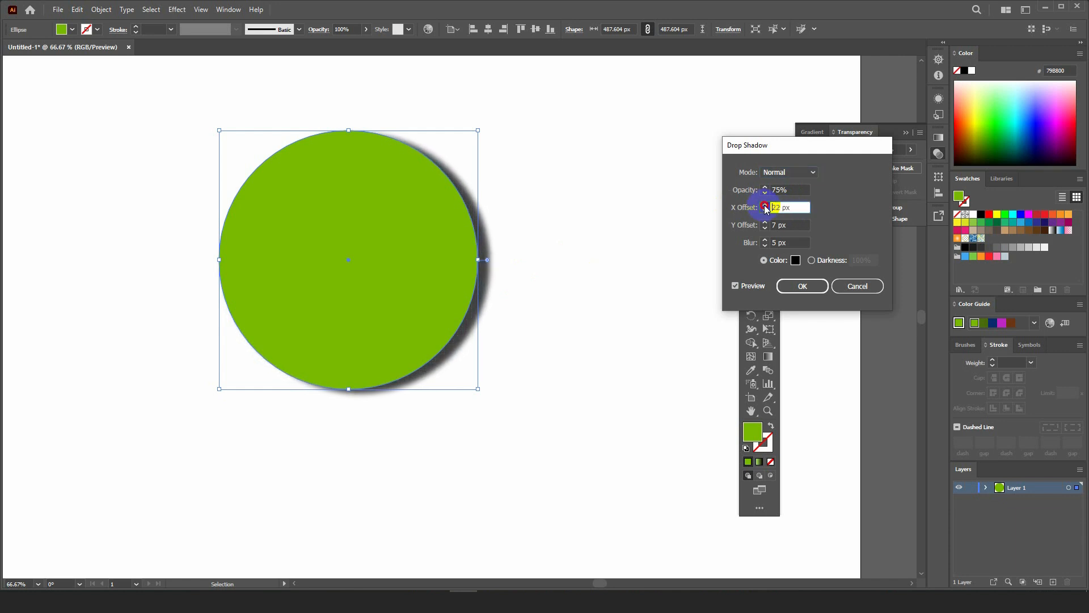
pyautogui.click(765, 205)
pyautogui.click(764, 205)
pyautogui.click(765, 205)
pyautogui.click(764, 205)
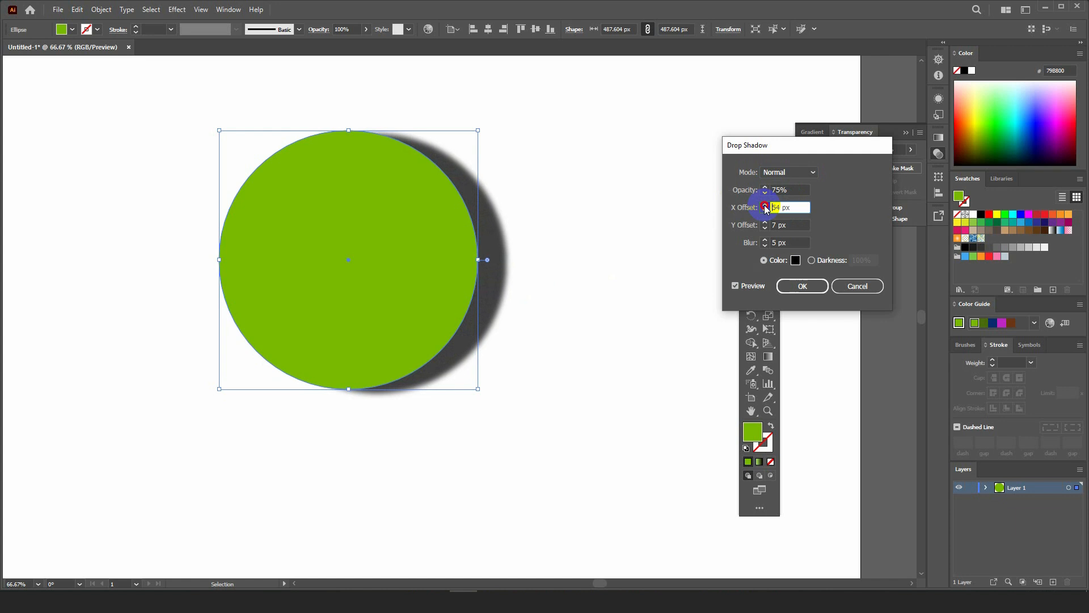
pyautogui.click(765, 205)
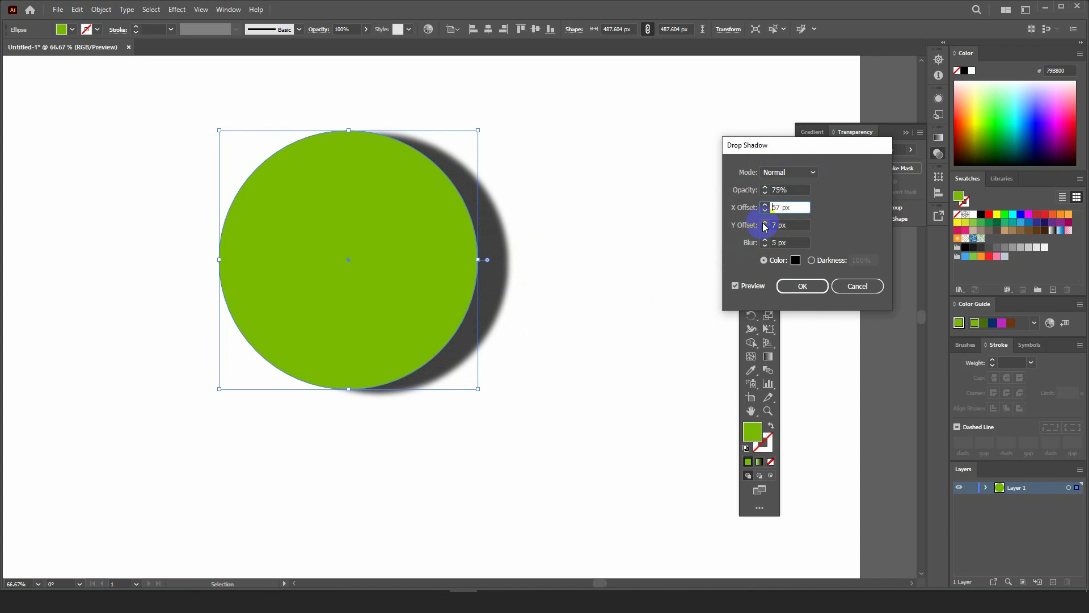
# - Increase the drop shadow's Y offset to 39 px and raise its blur
pyautogui.moveTo(765, 224); pyautogui.dragTo(764, 225)
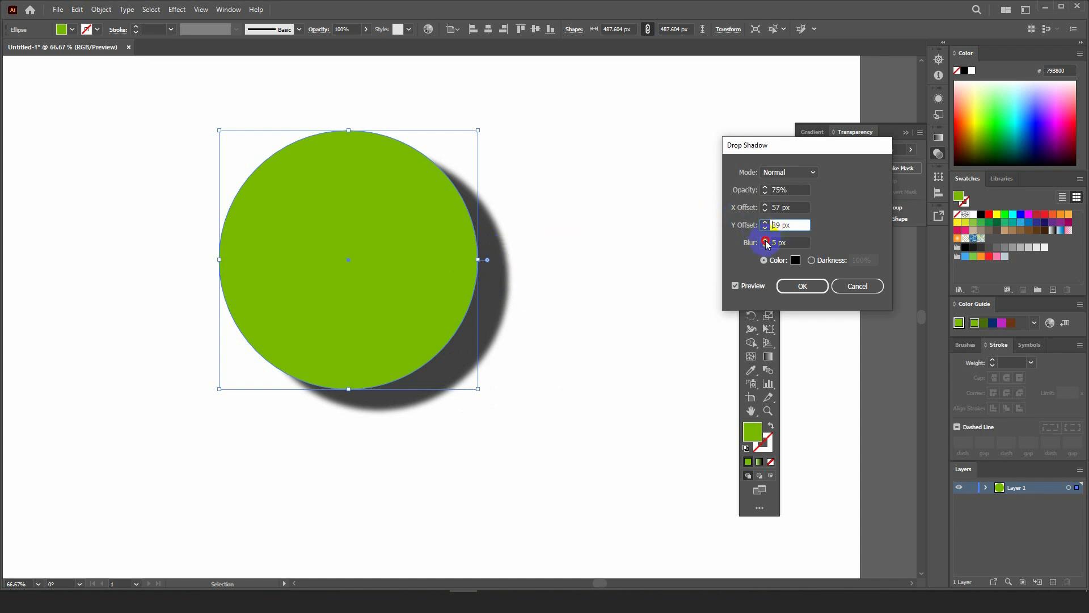
pyautogui.moveTo(765, 240); pyautogui.dragTo(765, 240)
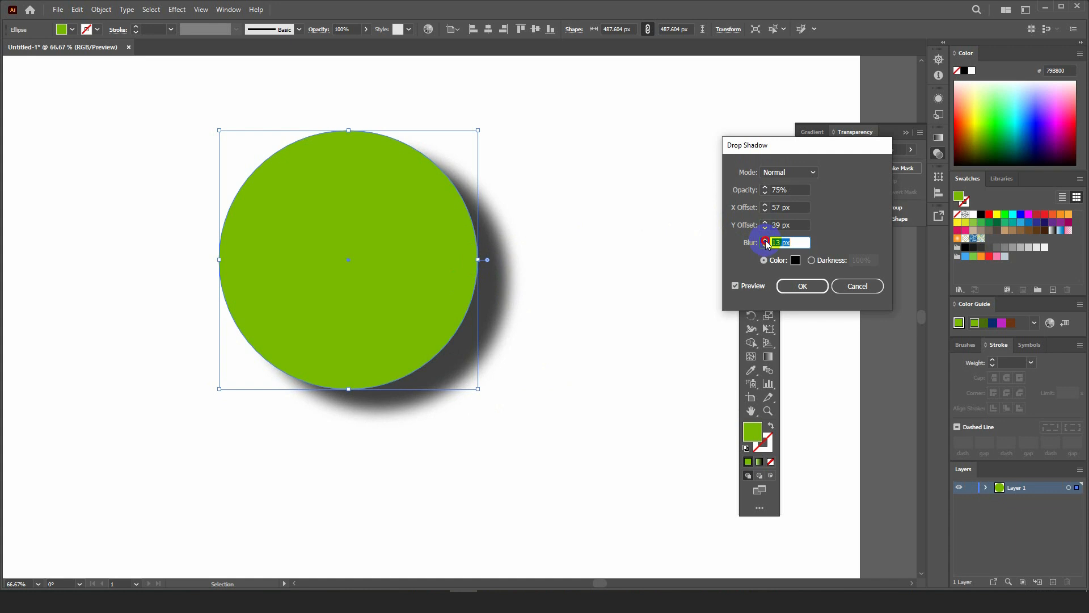
pyautogui.click(766, 240)
pyautogui.click(766, 239)
# - Sample the circle's green as the drop shadow colour and darken it to 628A08
pyautogui.click(795, 260)
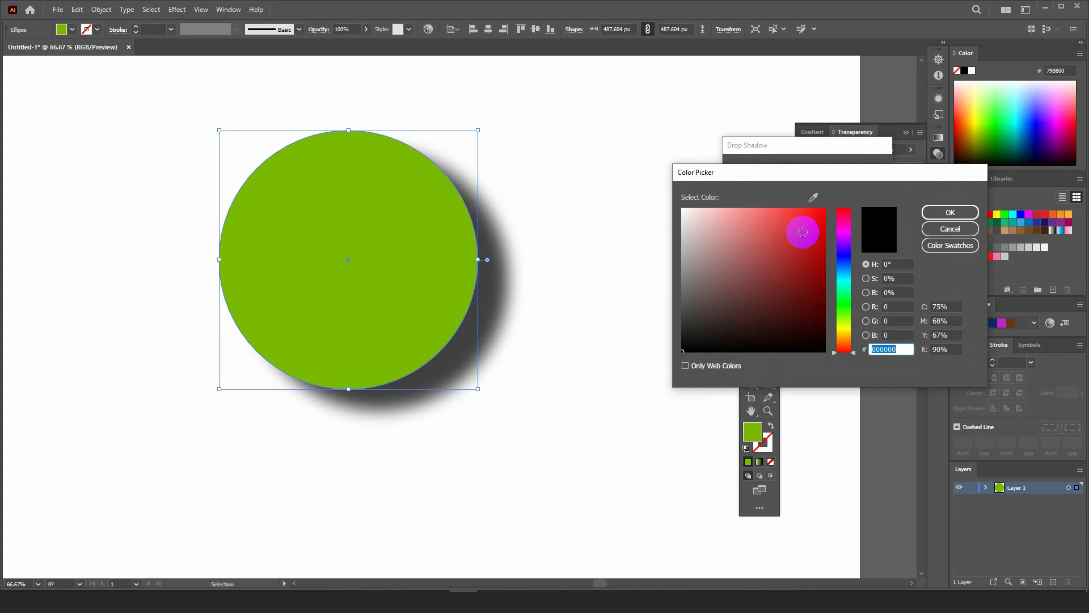
pyautogui.click(813, 198)
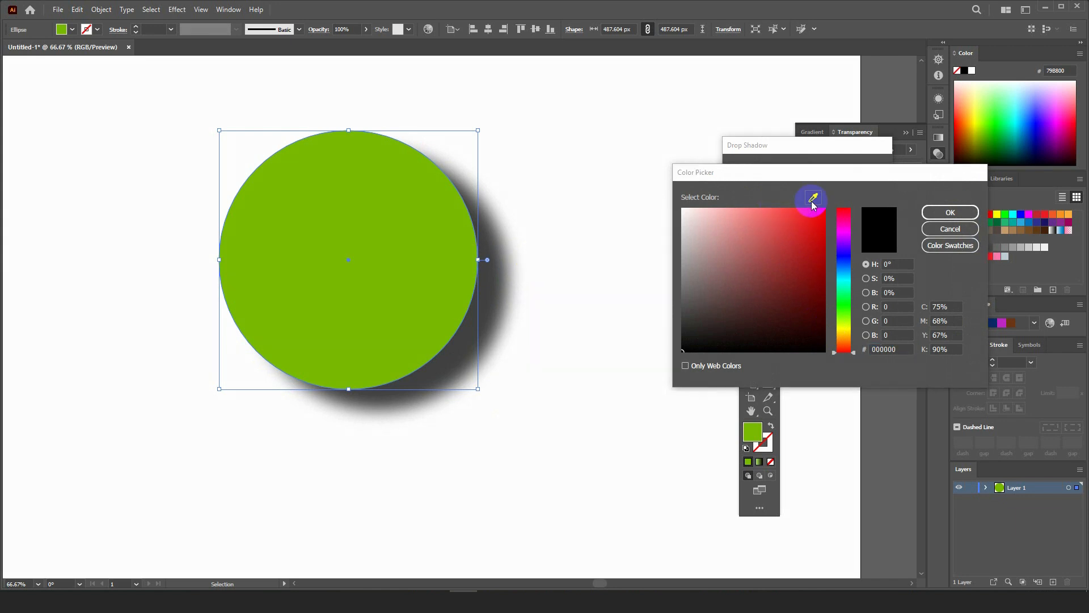
pyautogui.click(296, 233)
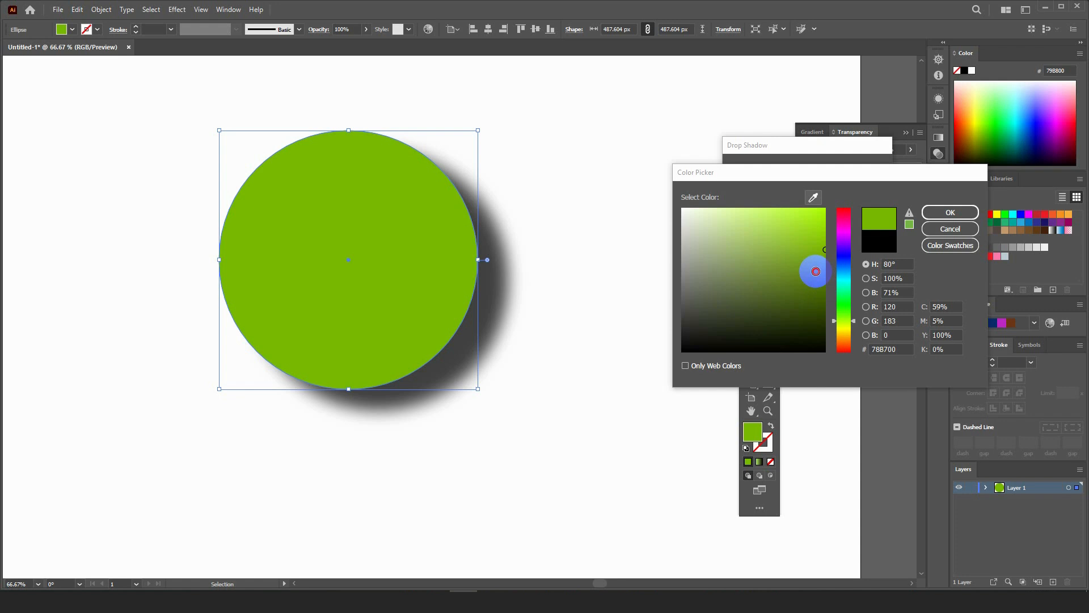
pyautogui.click(814, 273)
pyautogui.moveTo(817, 279); pyautogui.dragTo(818, 273)
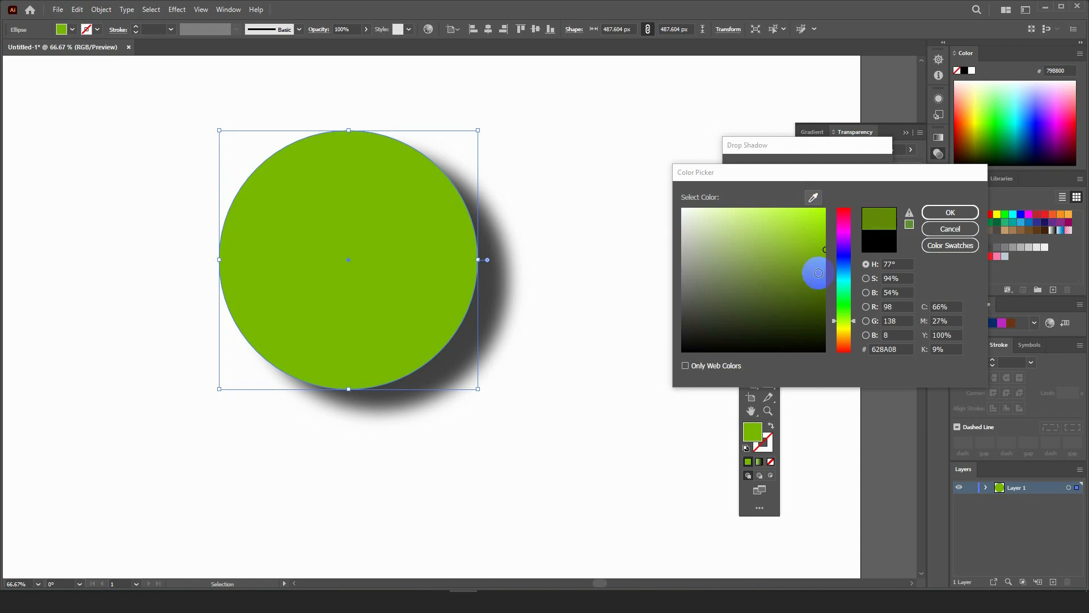
pyautogui.click(937, 211)
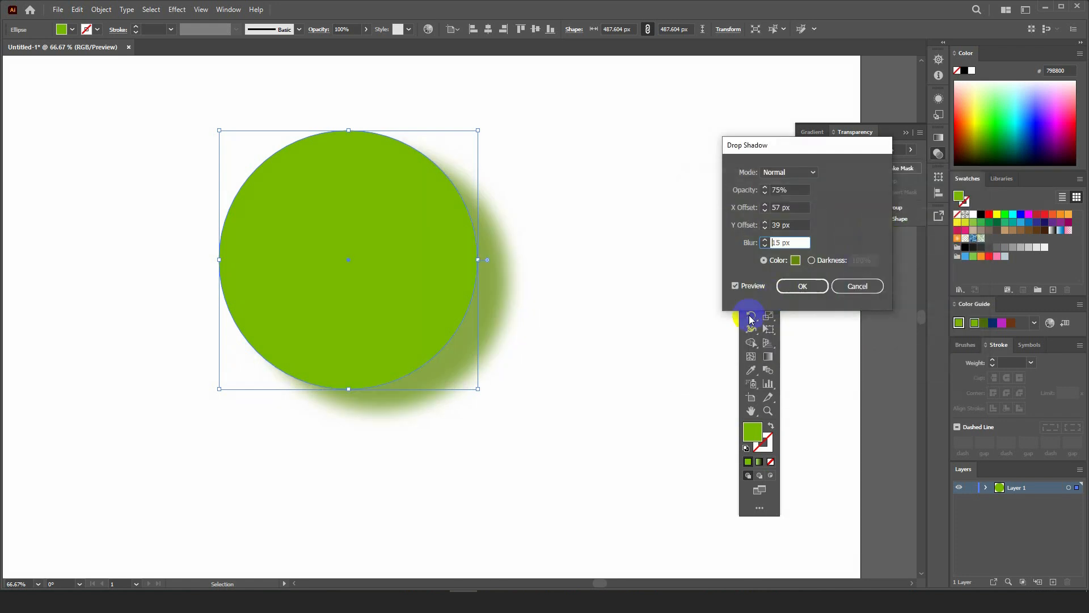
# - Darken the drop shadow colour further to 465902
pyautogui.click(795, 260)
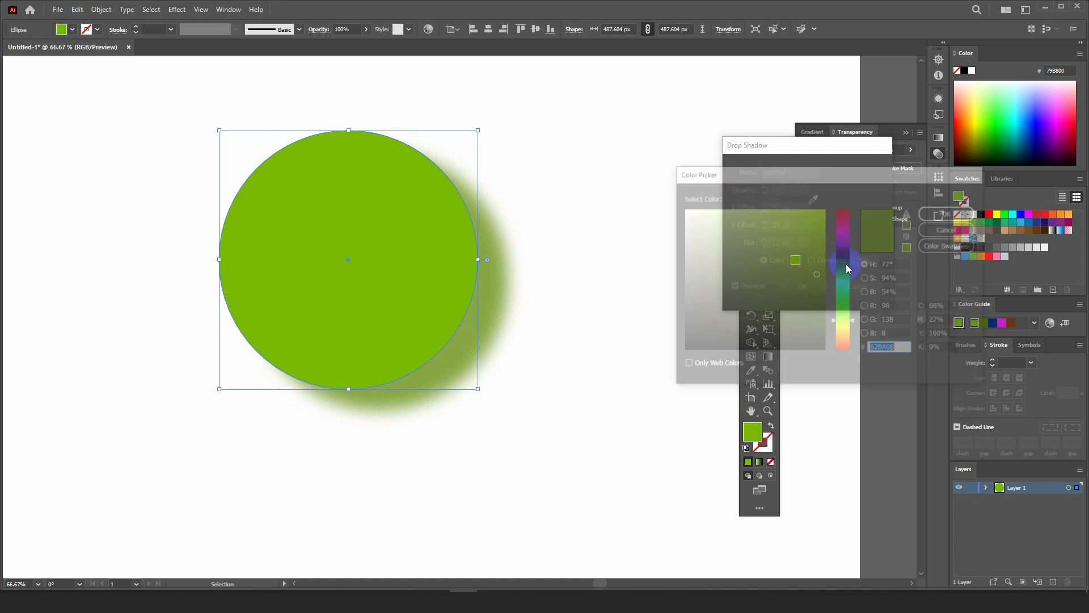
pyautogui.moveTo(815, 268); pyautogui.dragTo(822, 292)
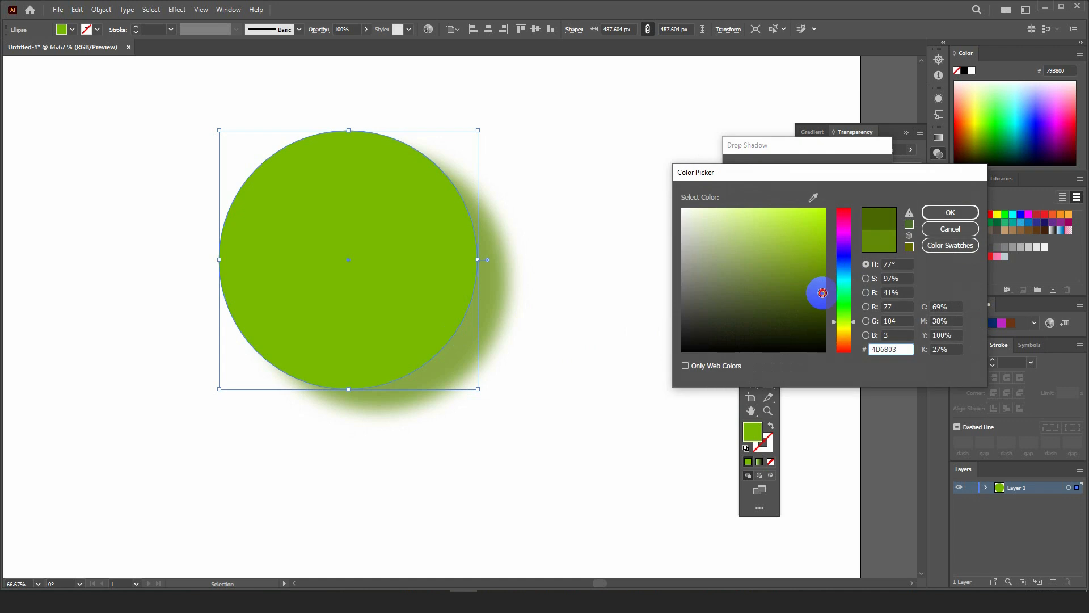
pyautogui.click(941, 212)
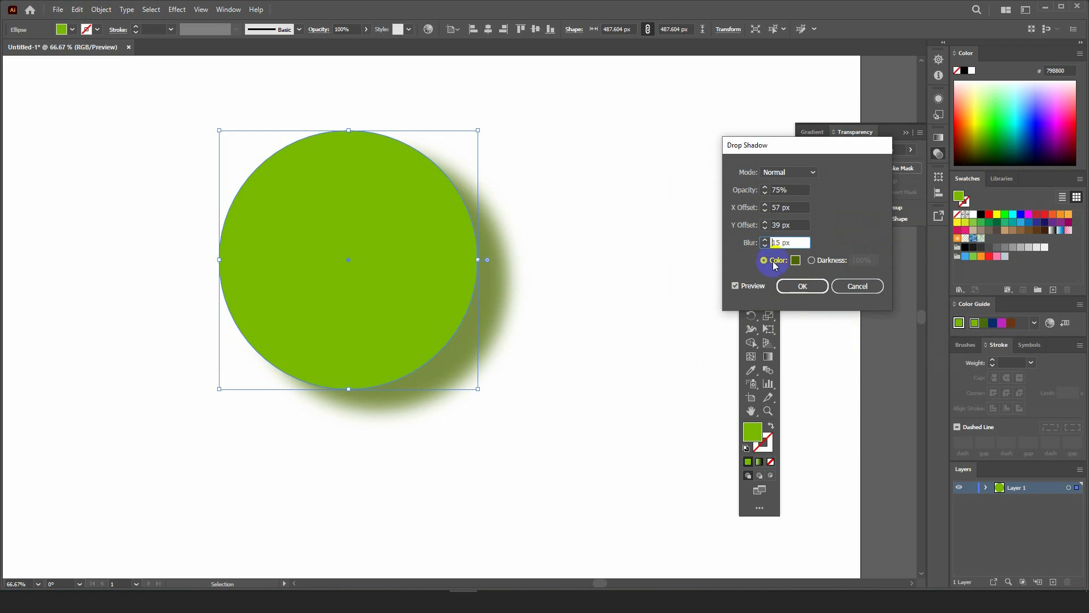
pyautogui.click(796, 260)
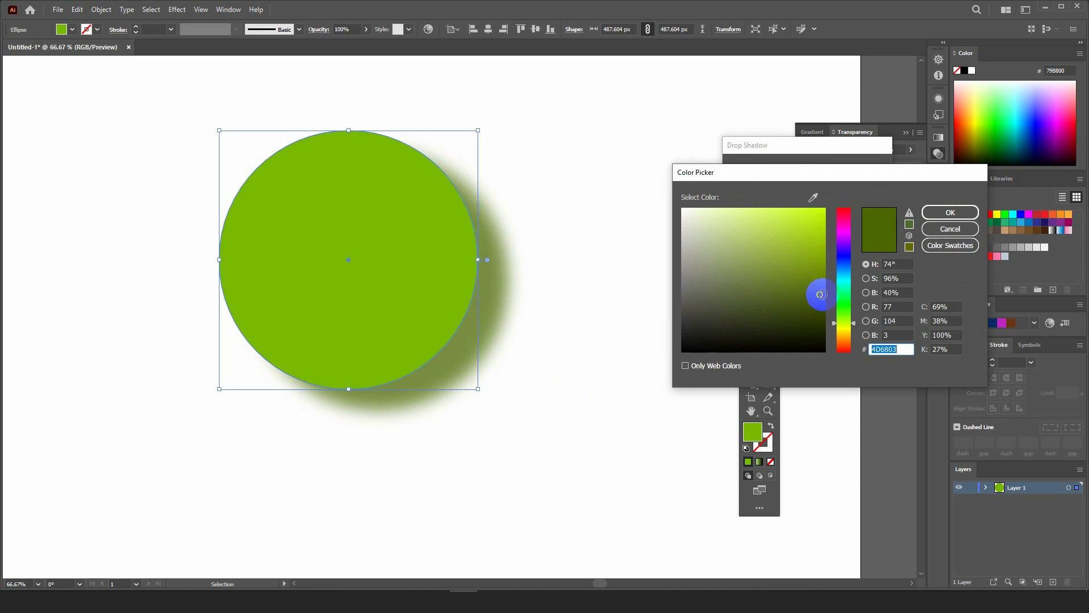
pyautogui.moveTo(820, 294); pyautogui.dragTo(823, 300)
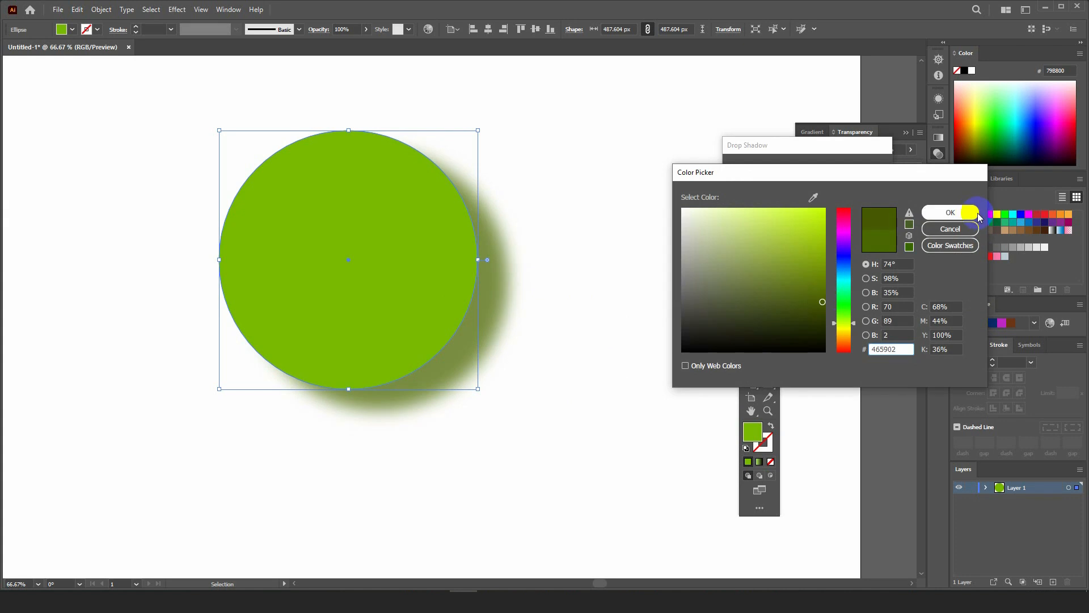
pyautogui.click(948, 213)
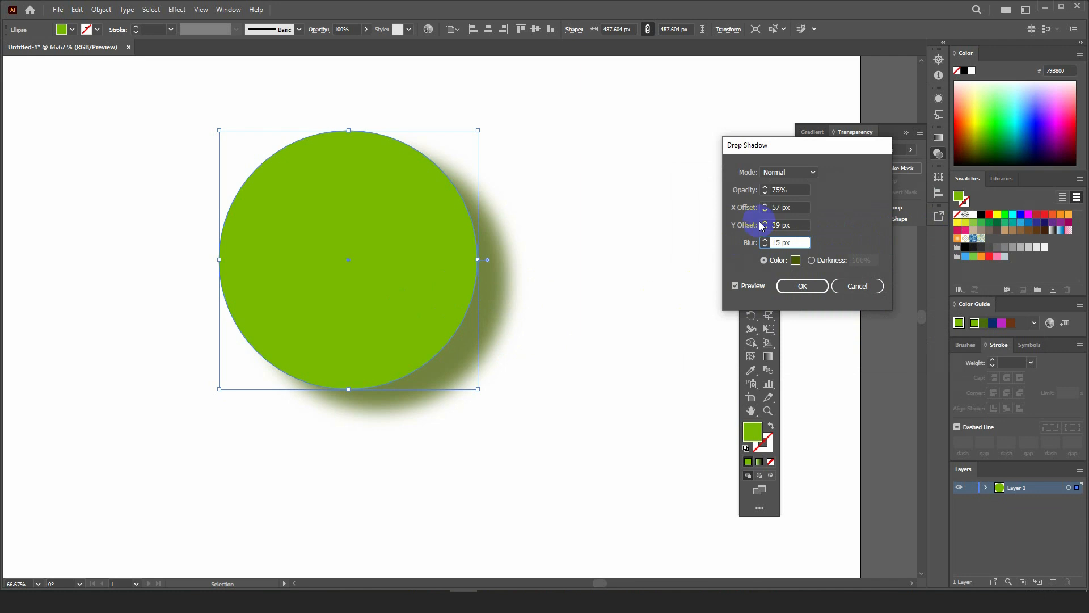
# - Set the drop shadow's opacity to 50%, apply the effect and deselect the circle
pyautogui.click(779, 189)
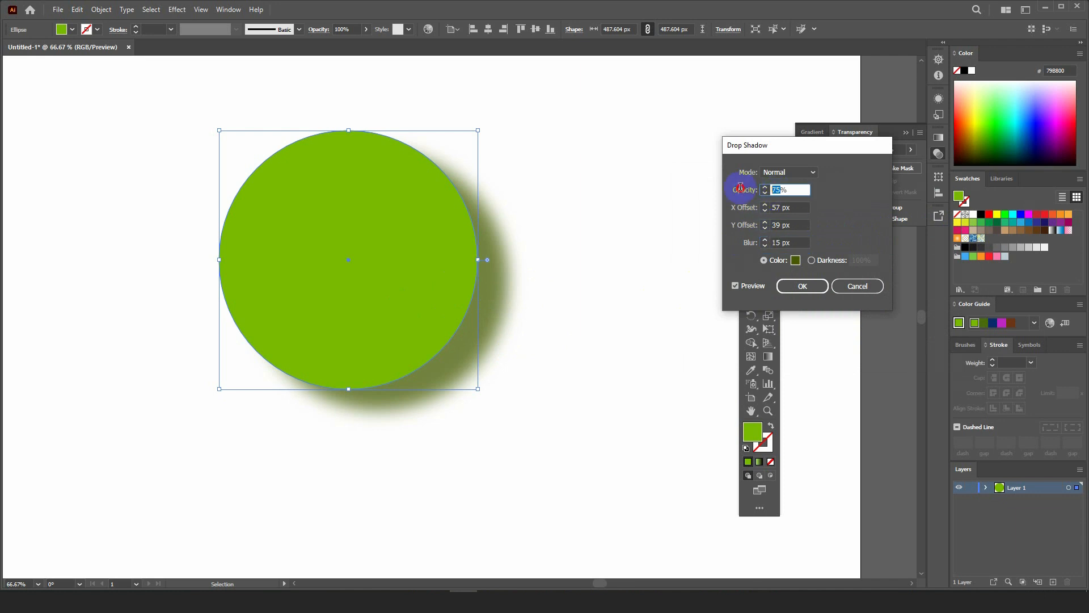
pyautogui.write('50')
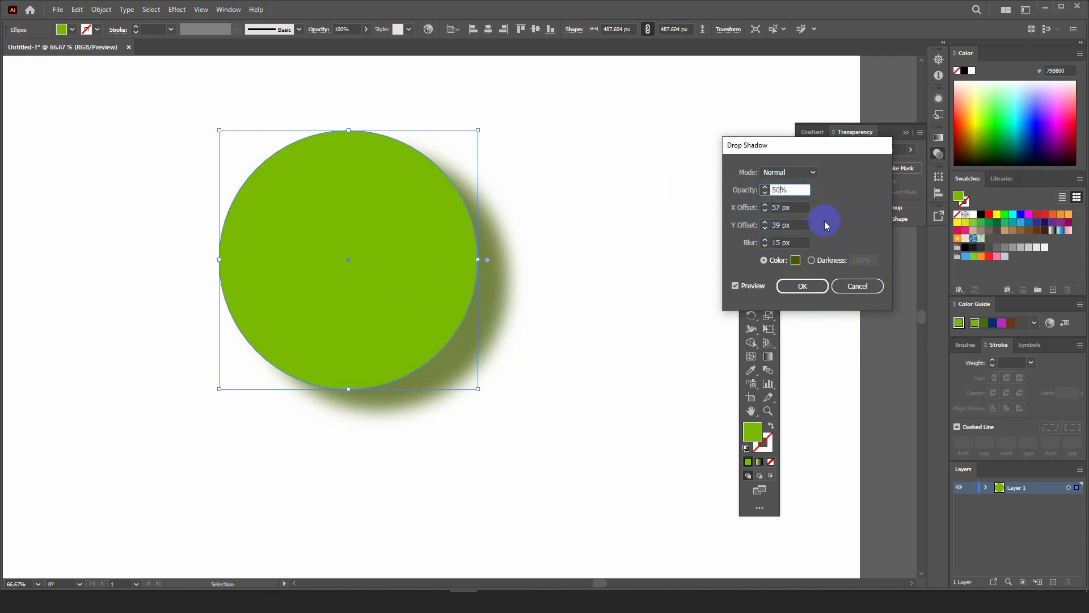
pyautogui.click(794, 243)
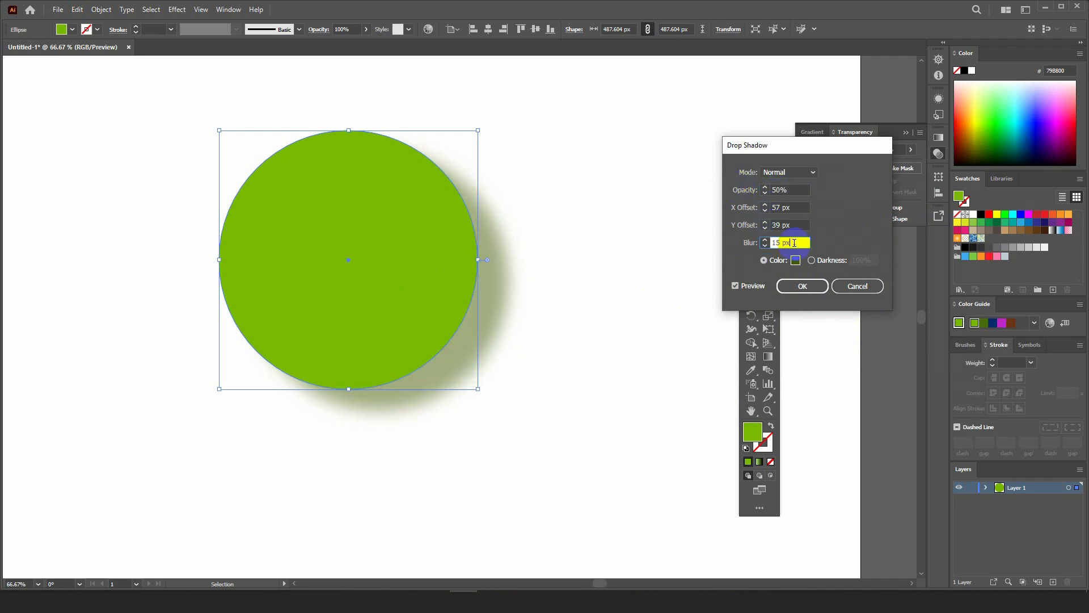
pyautogui.click(802, 286)
pyautogui.click(580, 336)
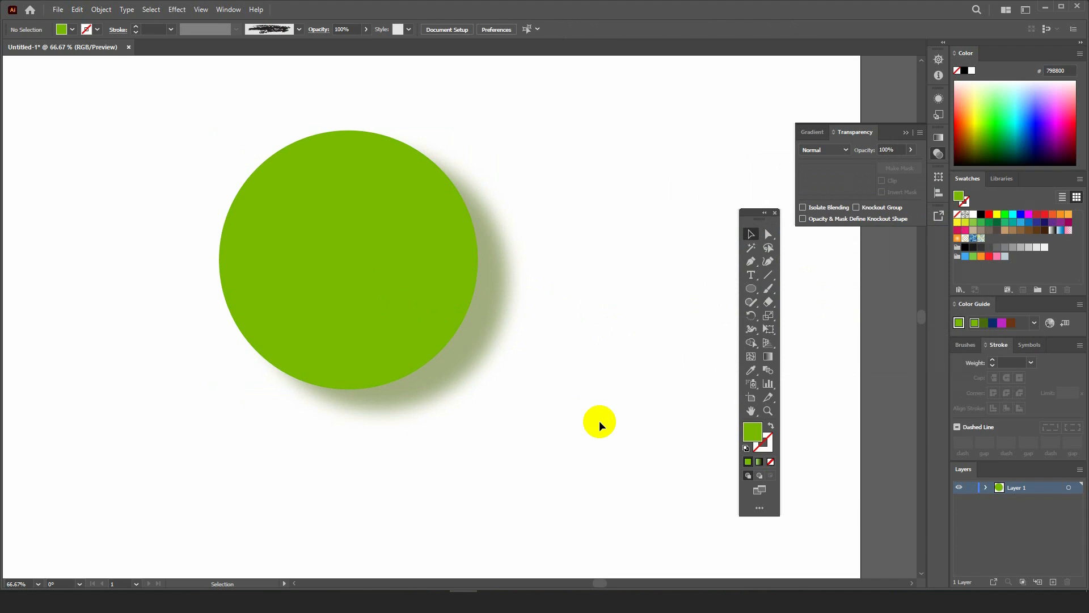
# - Delete the green circle with the drop shadow from the artboard
pyautogui.keyDown('alt'); pyautogui.scroll(-4, 564, 346); pyautogui.keyUp('alt')
pyautogui.keyDown('alt'); pyautogui.scroll(2, 561, 354); pyautogui.keyUp('alt')
pyautogui.moveTo(513, 312); pyautogui.dragTo(415, 282)
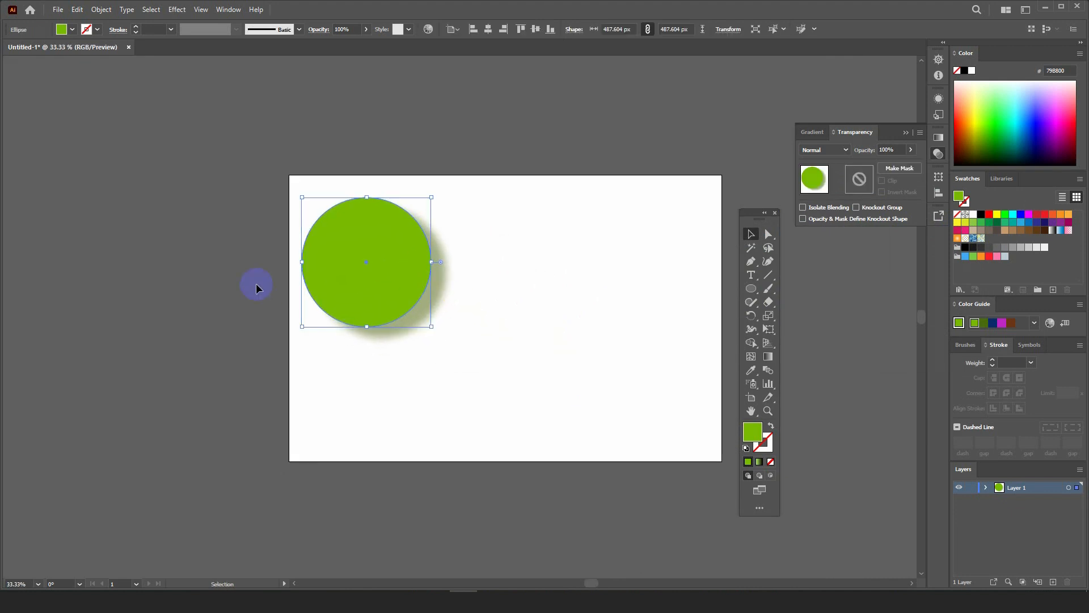
pyautogui.keyDown('alt'); pyautogui.scroll(-1, 257, 283); pyautogui.keyUp('alt')
pyautogui.keyDown('alt'); pyautogui.scroll(1, 365, 274); pyautogui.keyUp('alt')
pyautogui.press('Delete')
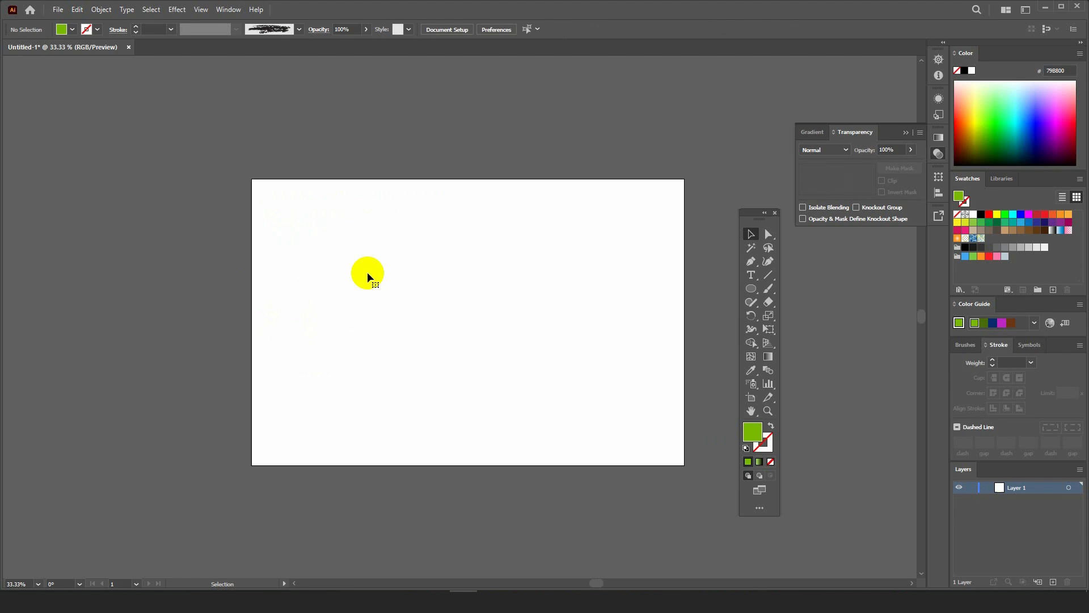
# - Collapse the floating Transparency panel and move the toolbar up beside the artboard's right edge
pyautogui.keyDown('alt'); pyautogui.scroll(1, 383, 264); pyautogui.keyUp('alt')
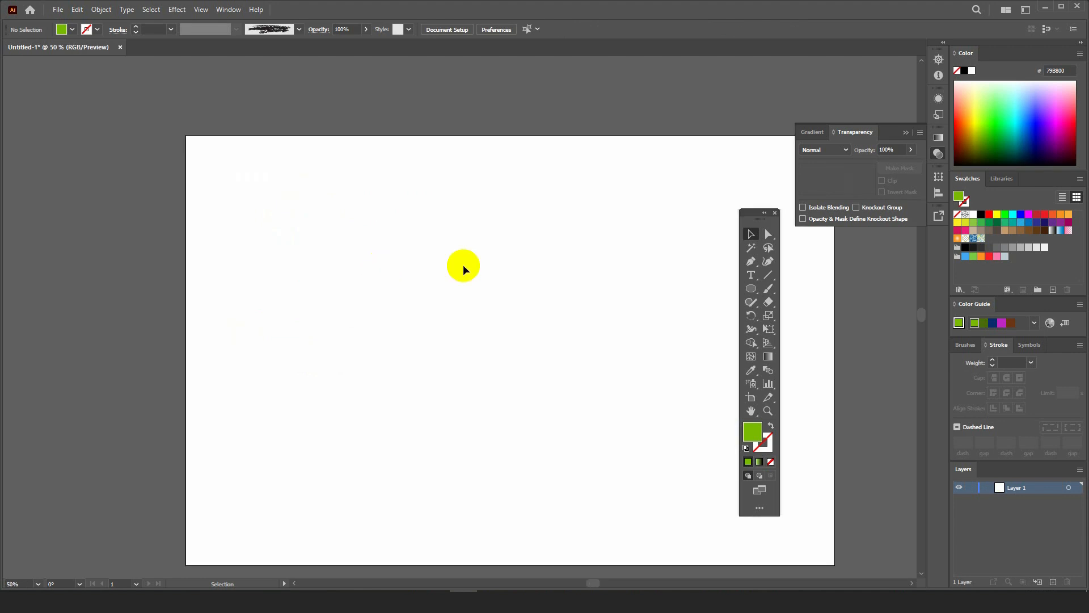
pyautogui.press('a')
pyautogui.hotkey('ctrl', '0')
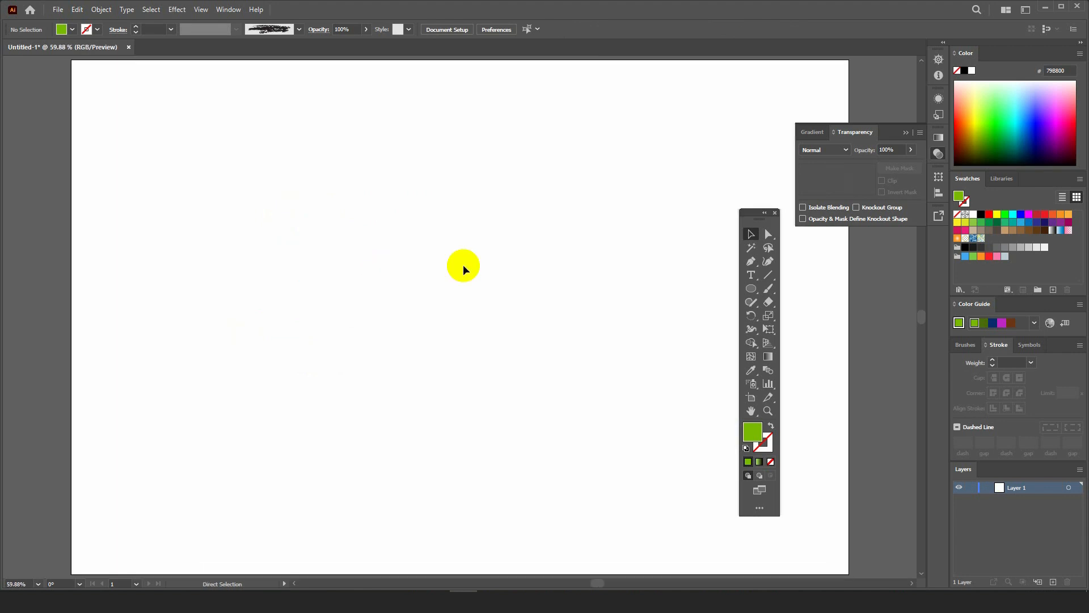
pyautogui.press('v')
pyautogui.click(905, 132)
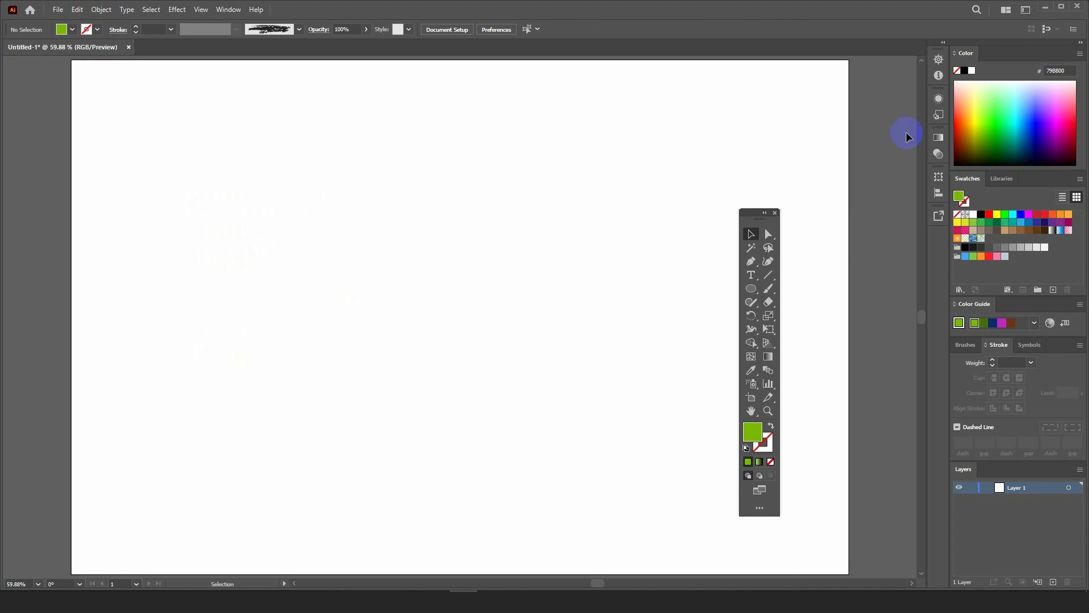
pyautogui.moveTo(755, 227); pyautogui.dragTo(801, 133)
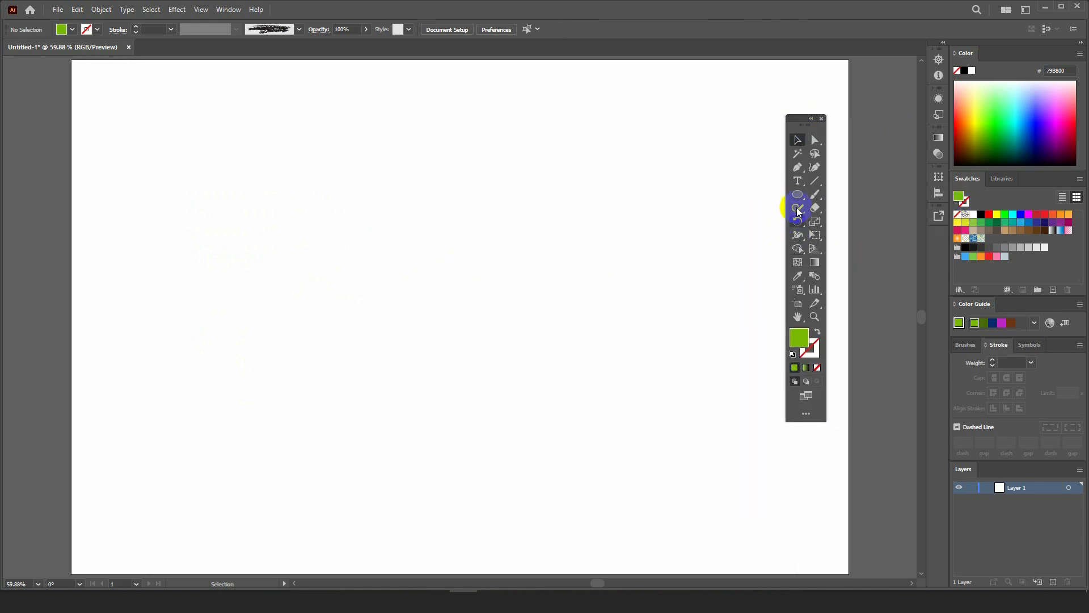
# - Draw a green circle about 507 px in diameter on the artboard's left half and shift it slightly up and to the right
pyautogui.click(797, 194)
pyautogui.moveTo(339, 287); pyautogui.dragTo(455, 409)
pyautogui.click(797, 140)
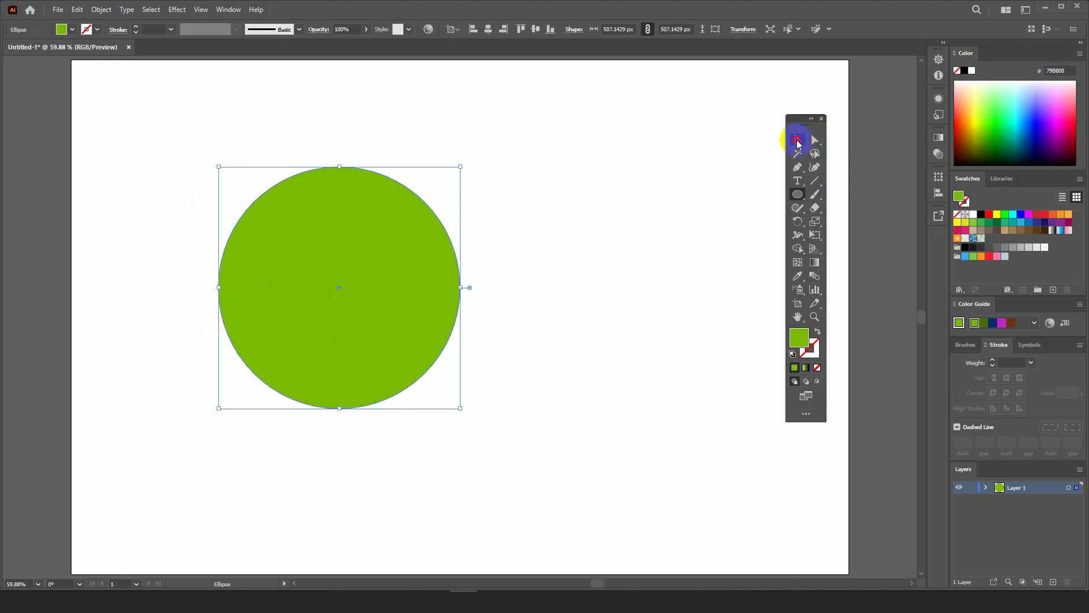
pyautogui.moveTo(357, 287)
pyautogui.mouseDown()
pyautogui.moveTo(392, 276)
pyautogui.moveTo(350, 267)
pyautogui.mouseUp()
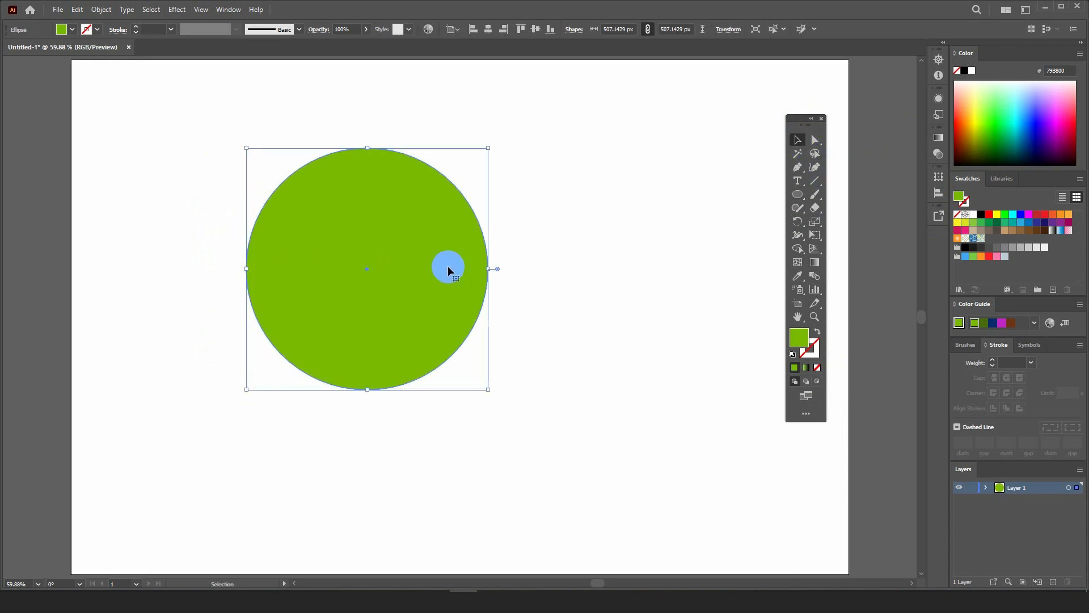
# - Duplicate the green circle in place, scale the copy from its centre to about 331 px and fill it with yellow-green D9E021
pyautogui.press('ctrl')
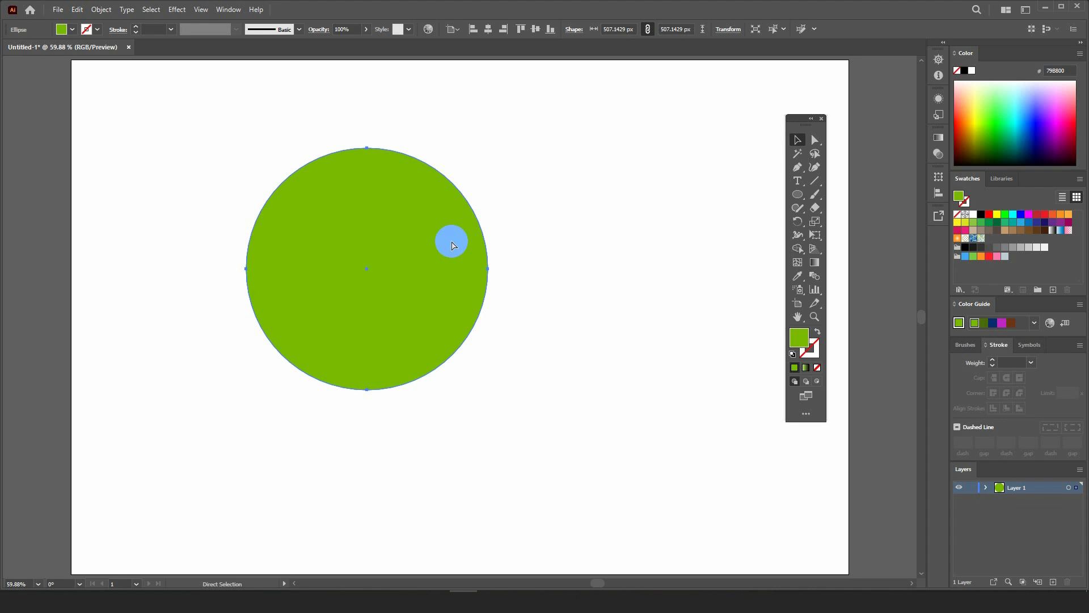
pyautogui.moveTo(489, 148); pyautogui.dragTo(446, 174)
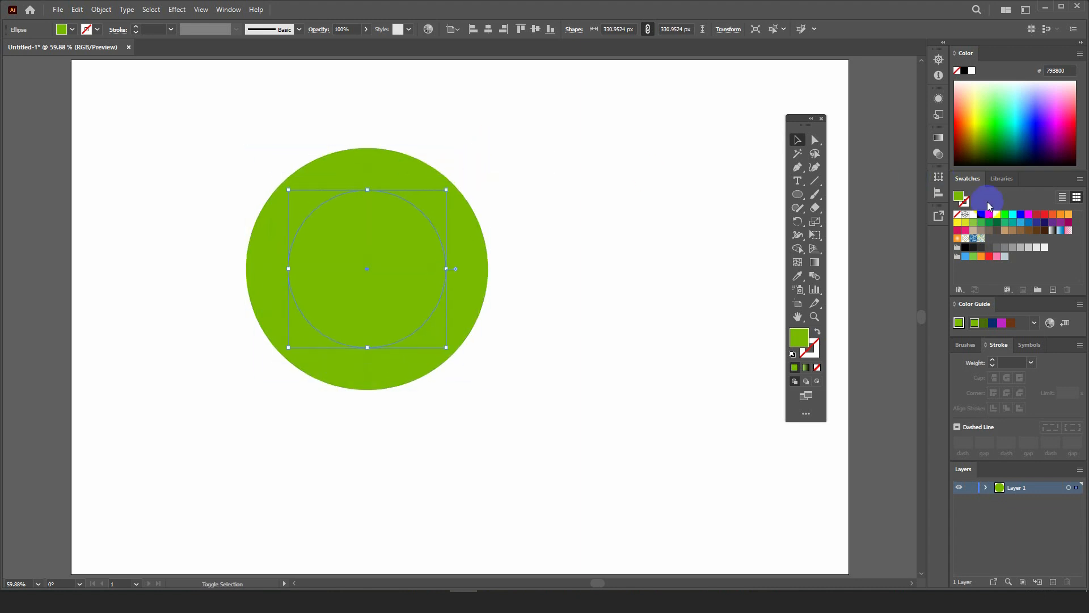
pyautogui.click(973, 223)
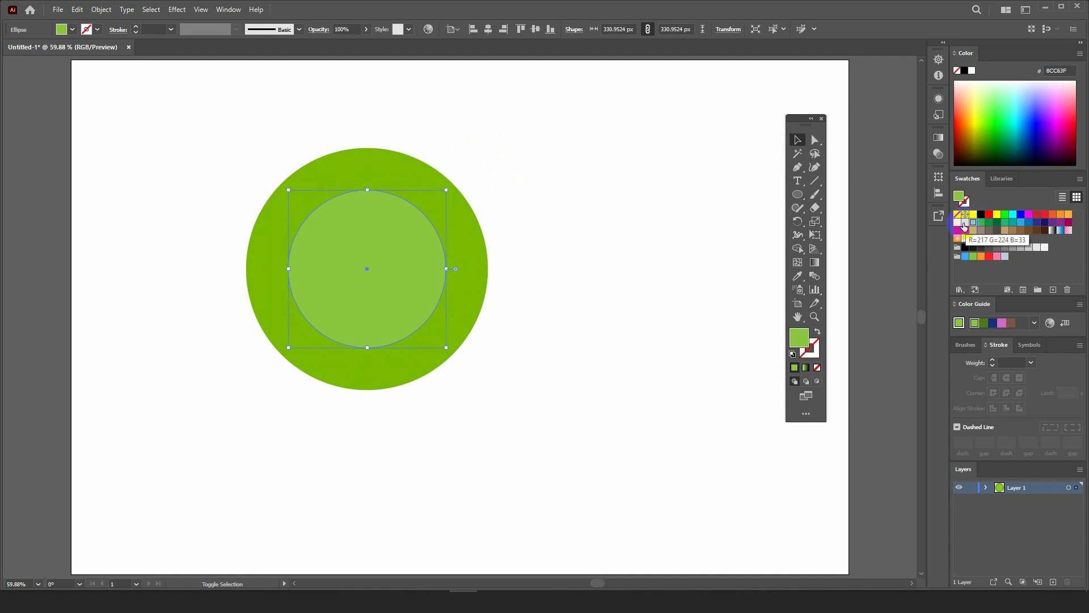
pyautogui.click(964, 222)
# - Move the small yellow-green circle about 195 px horizontally to the right so it overlaps the large circle's edge
pyautogui.click(401, 243)
pyautogui.moveTo(402, 243); pyautogui.dragTo(496, 246)
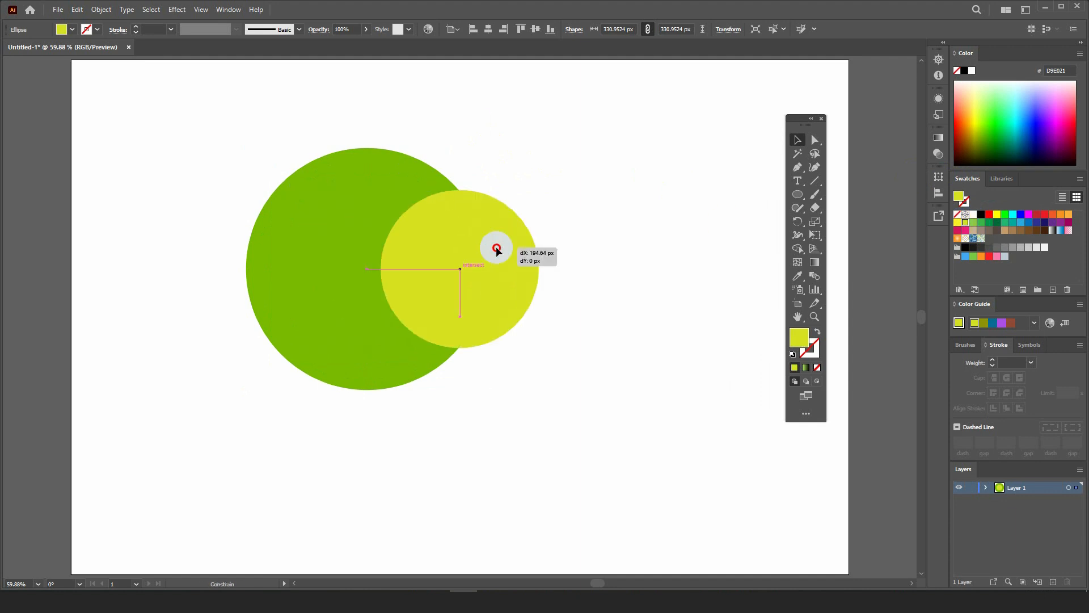
pyautogui.click(613, 353)
pyautogui.hotkey('ctrl', '-')
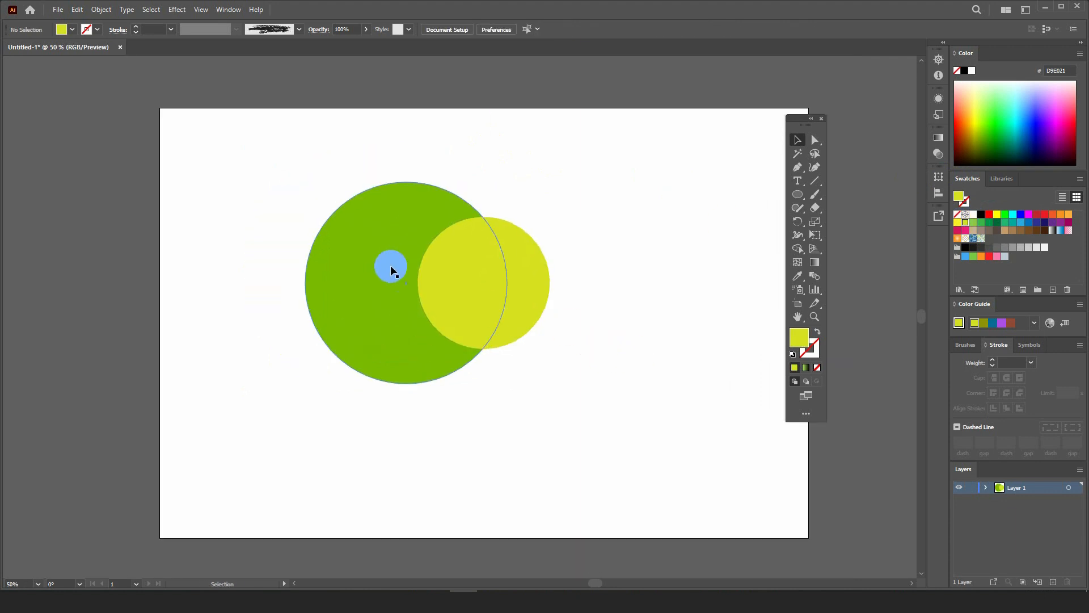
# - Lock the large green circle
pyautogui.click(356, 244)
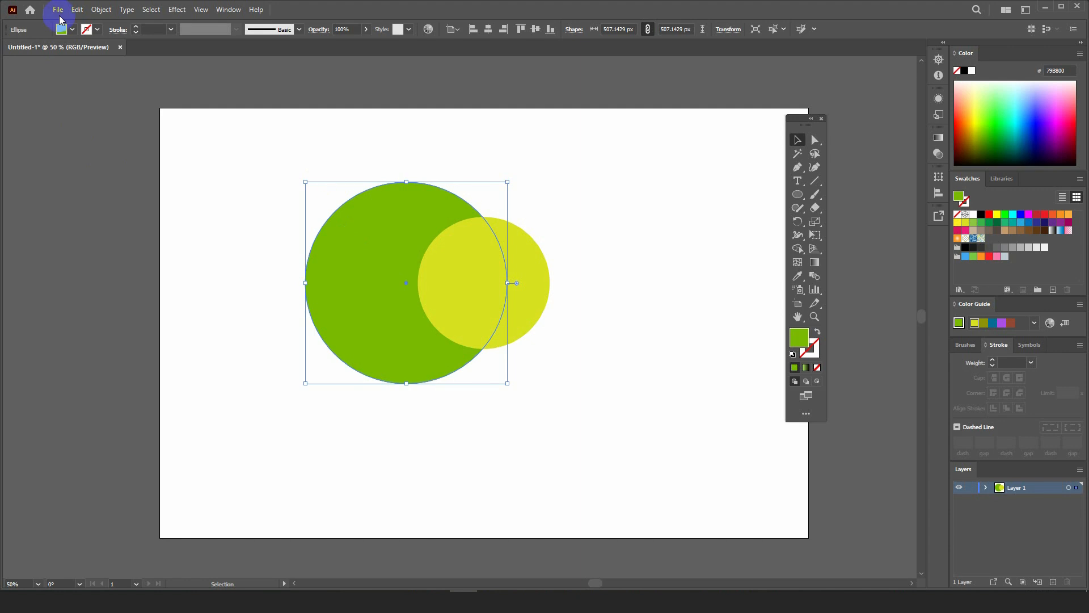
pyautogui.click(105, 10)
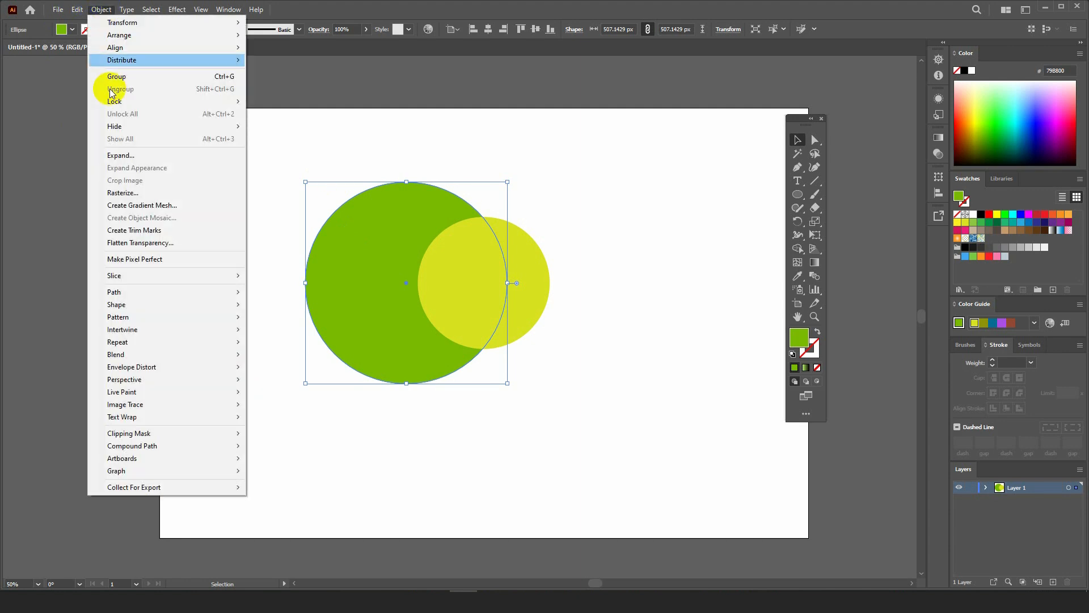
pyautogui.moveTo(221, 101)
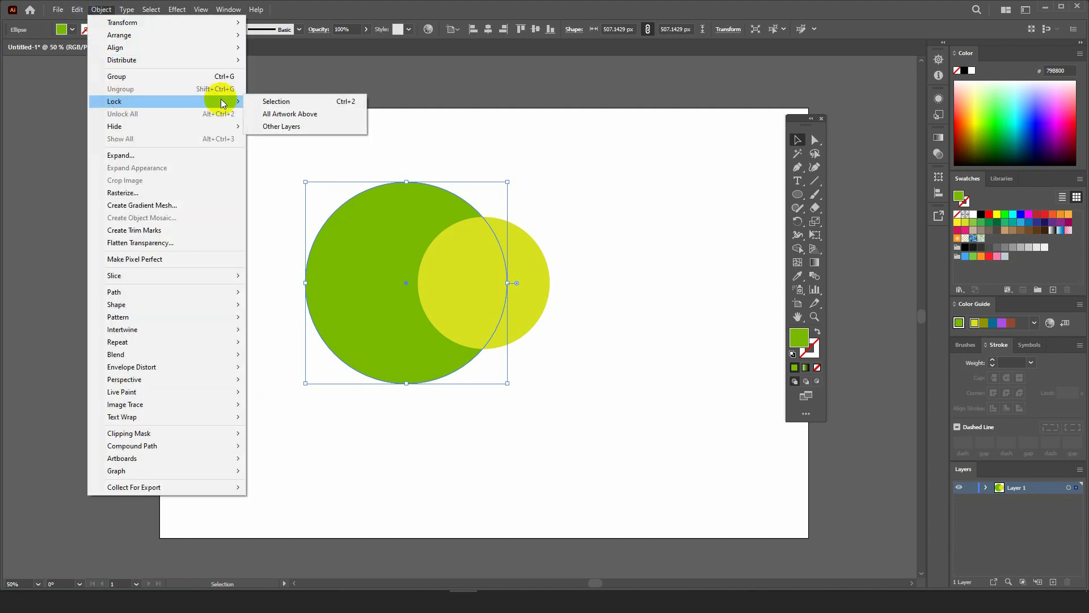
pyautogui.click(304, 101)
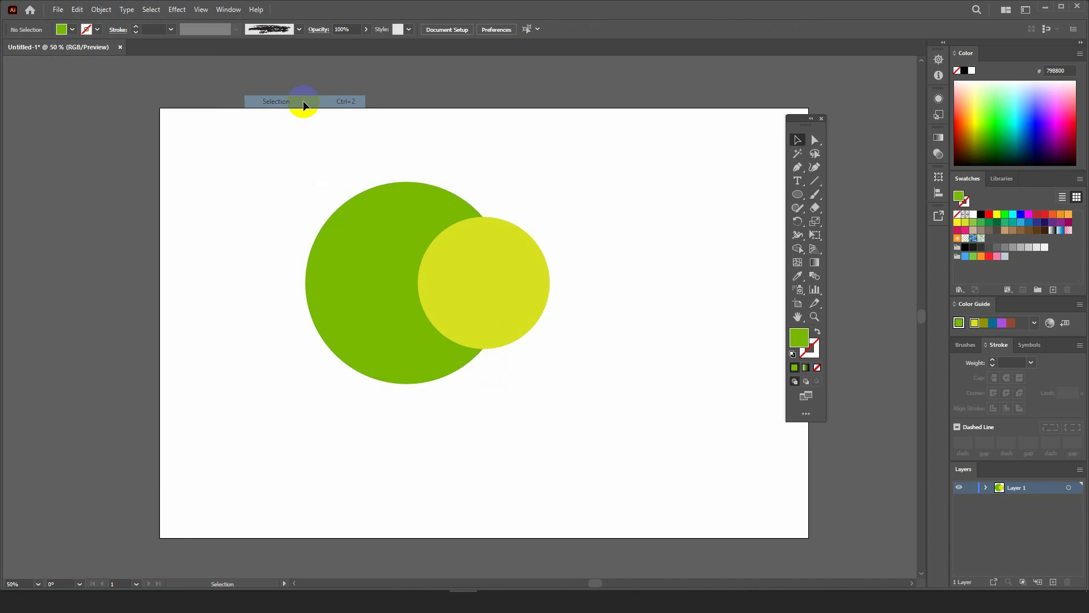
# - Try to select the locked green circle, and move the yellow-green circle slightly right and down
pyautogui.click(423, 294)
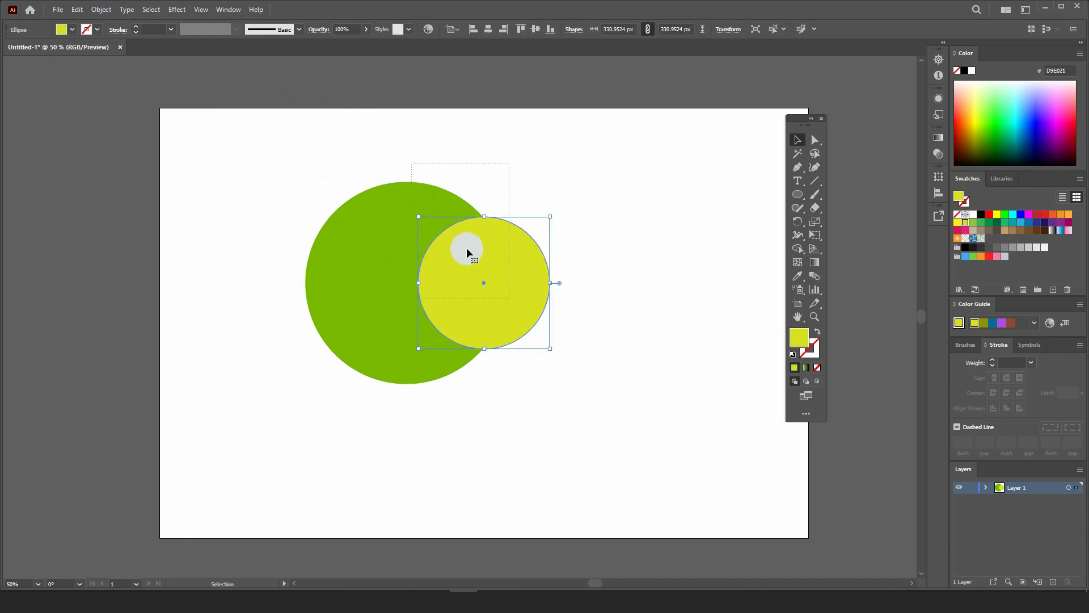
pyautogui.moveTo(270, 147); pyautogui.dragTo(374, 381)
pyautogui.moveTo(341, 175); pyautogui.dragTo(346, 337)
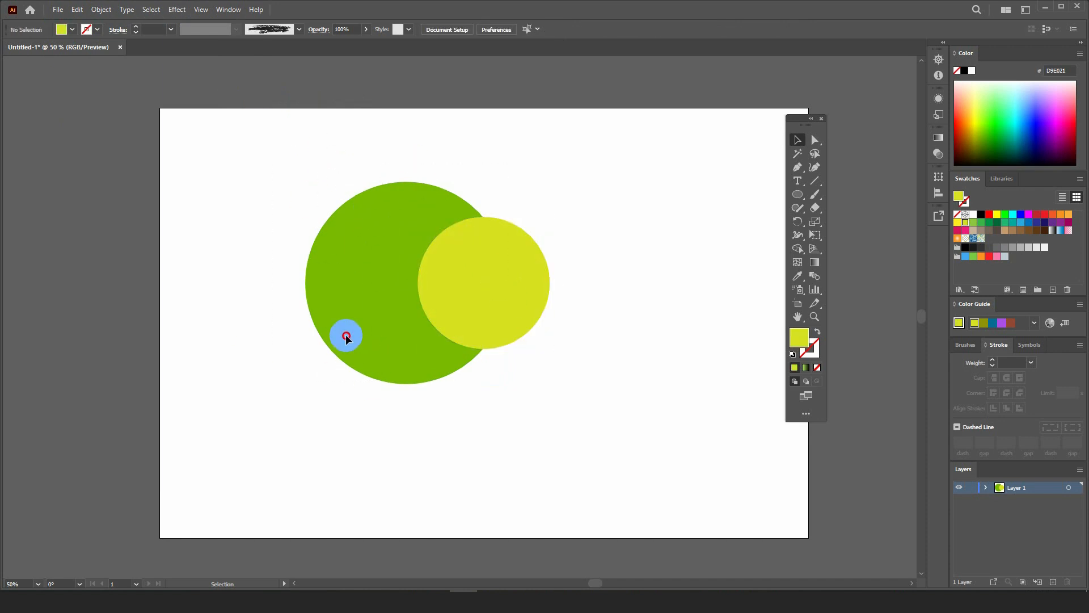
pyautogui.moveTo(287, 137); pyautogui.dragTo(383, 426)
pyautogui.moveTo(512, 284)
pyautogui.mouseDown()
pyautogui.moveTo(529, 233)
pyautogui.moveTo(382, 294)
pyautogui.moveTo(527, 294)
pyautogui.mouseUp()
pyautogui.click(394, 248)
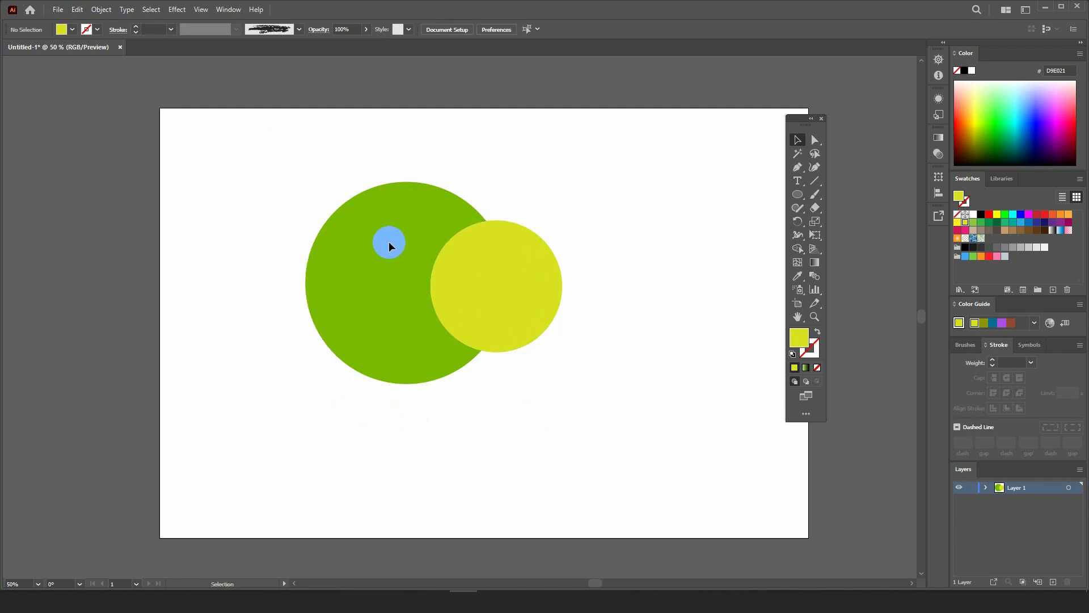
pyautogui.click(509, 257)
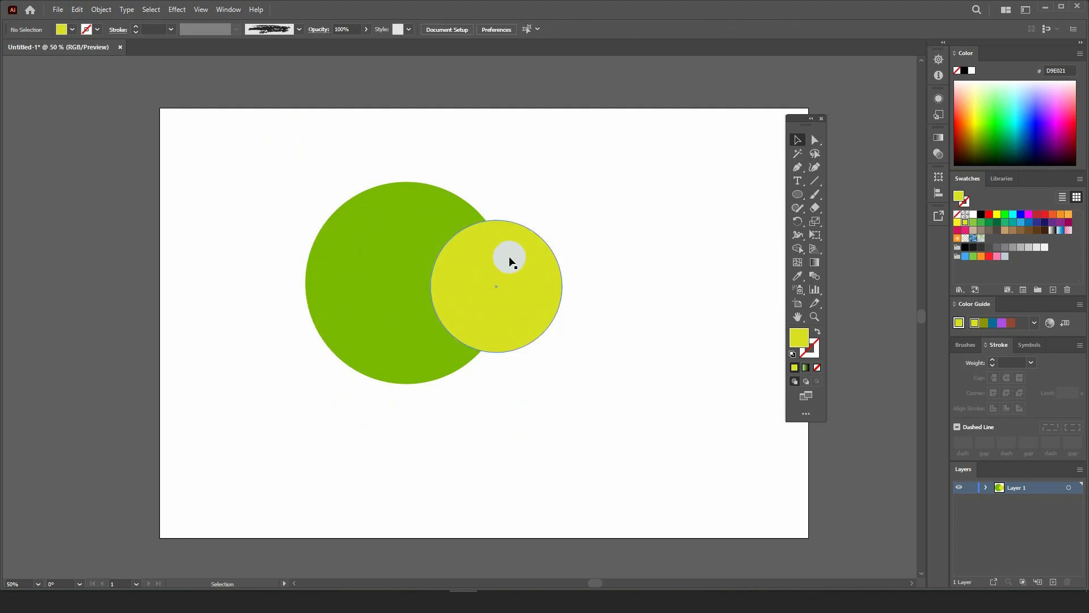
pyautogui.click(587, 257)
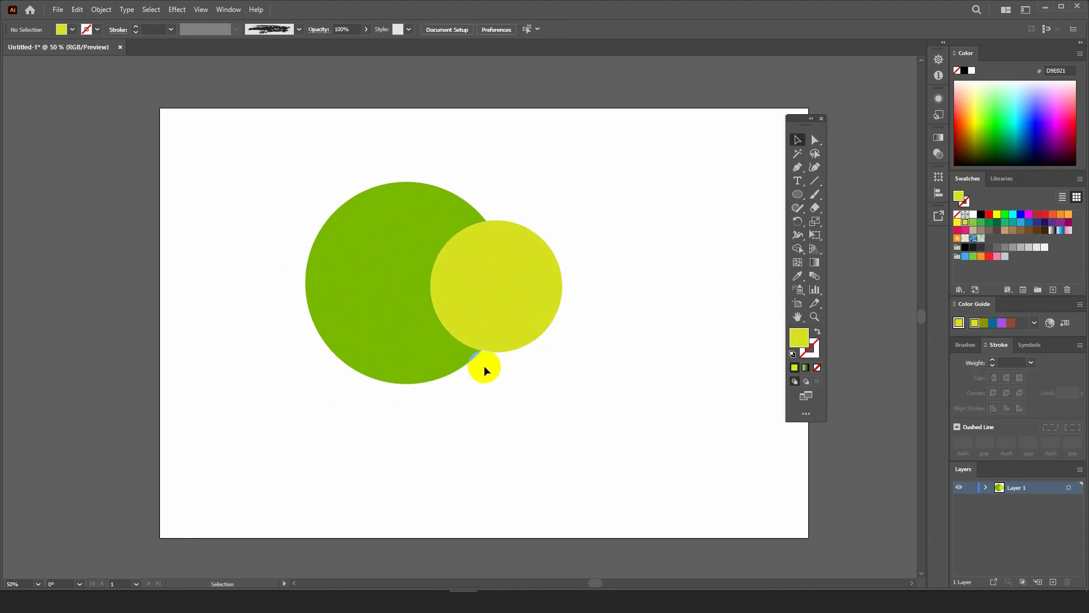
pyautogui.scroll(1, 488, 291)
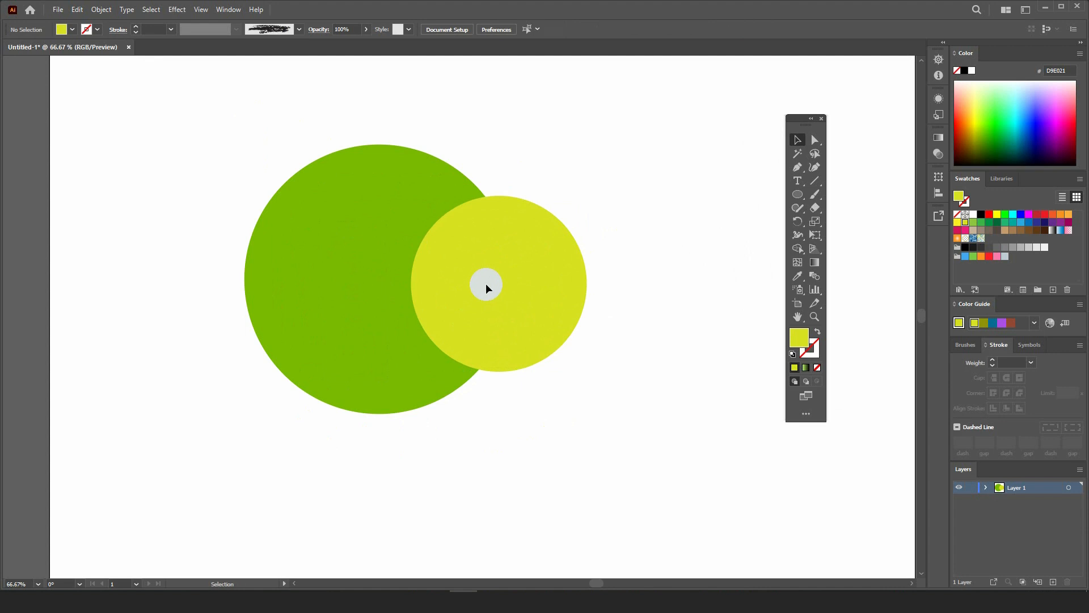
pyautogui.scroll(-1, 486, 283)
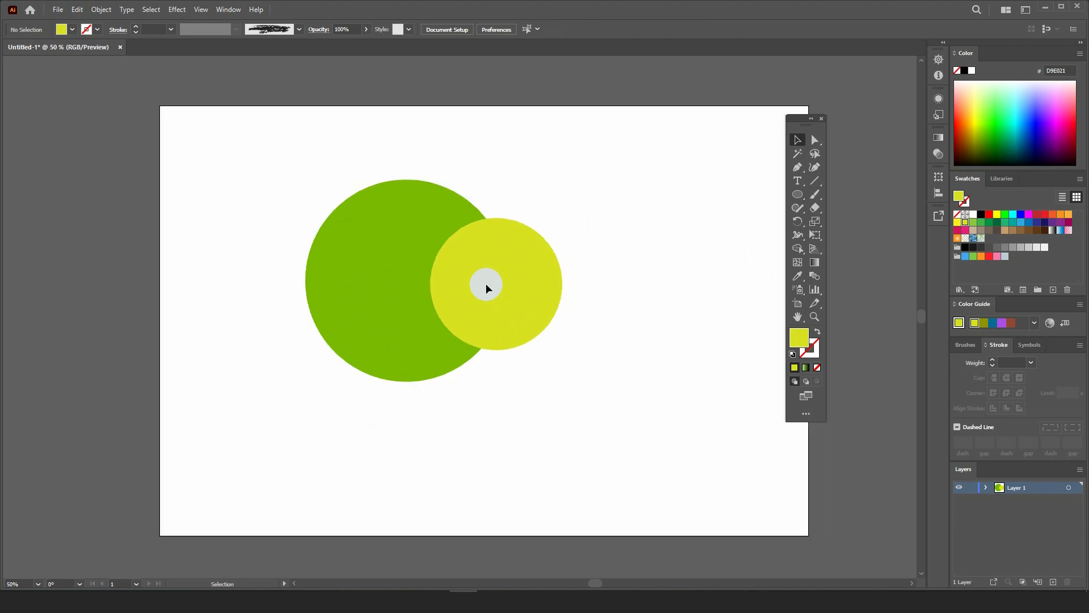
pyautogui.scroll(1, 486, 284)
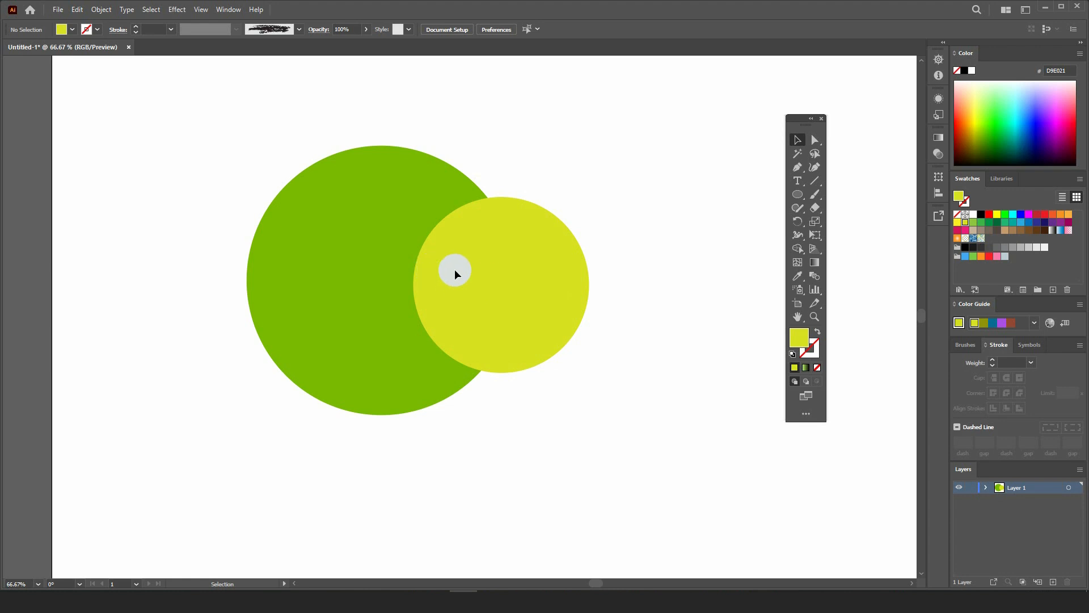
# - Unlock all locked objects and select the large green circle to check that it is selectable again
pyautogui.click(101, 10)
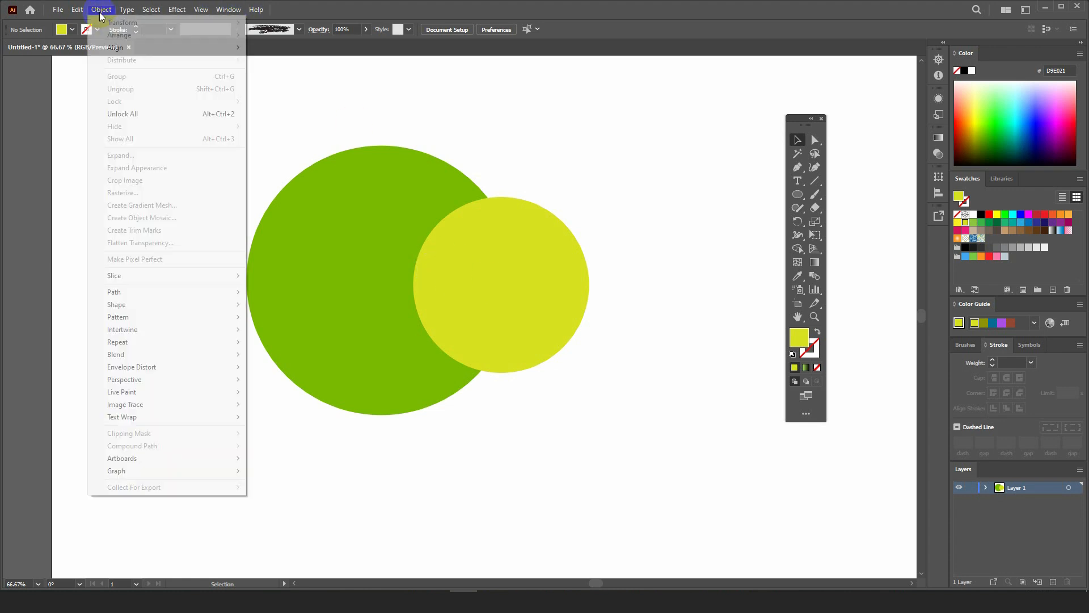
pyautogui.click(223, 115)
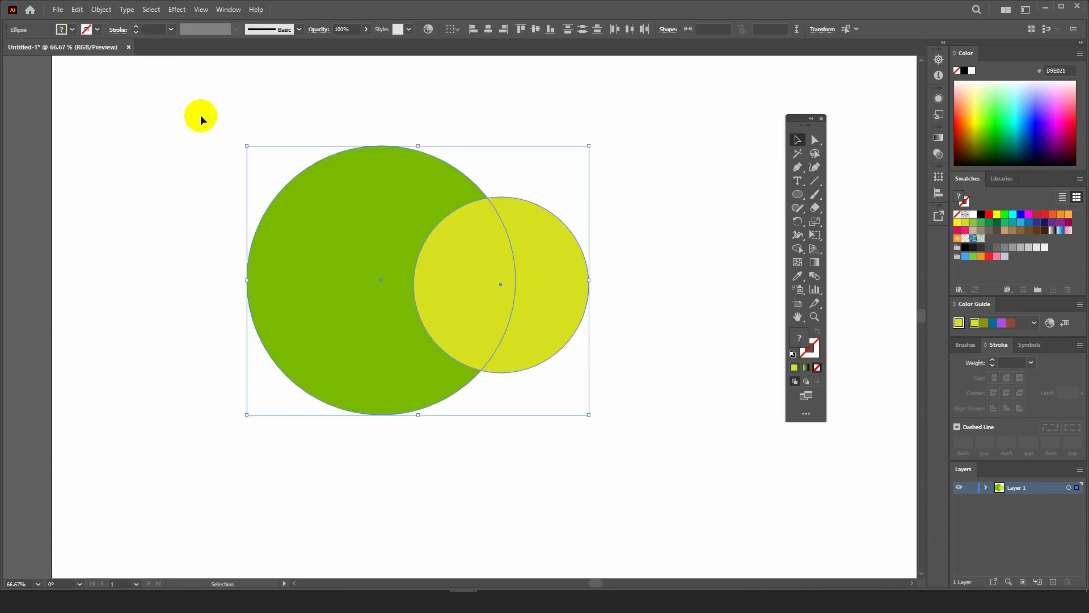
pyautogui.scroll(-1, 200, 115)
pyautogui.click(516, 141)
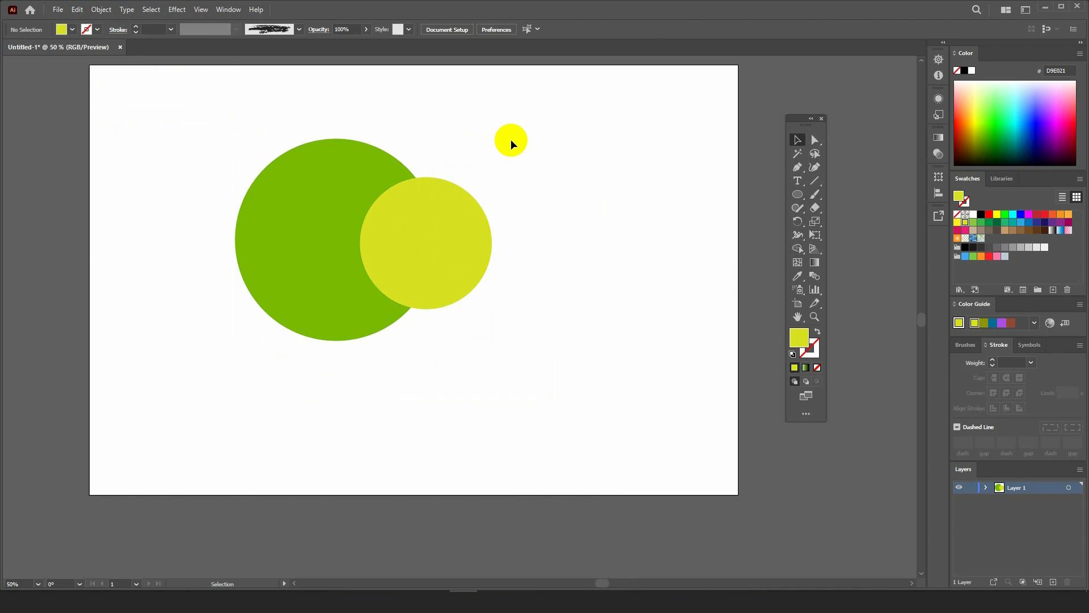
pyautogui.click(305, 180)
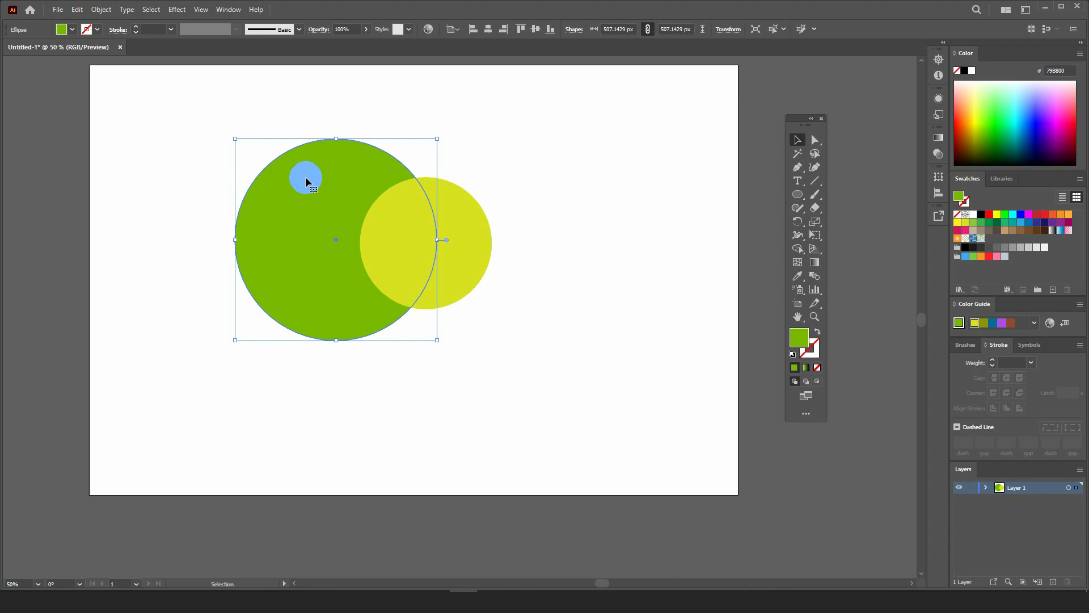
pyautogui.click(534, 195)
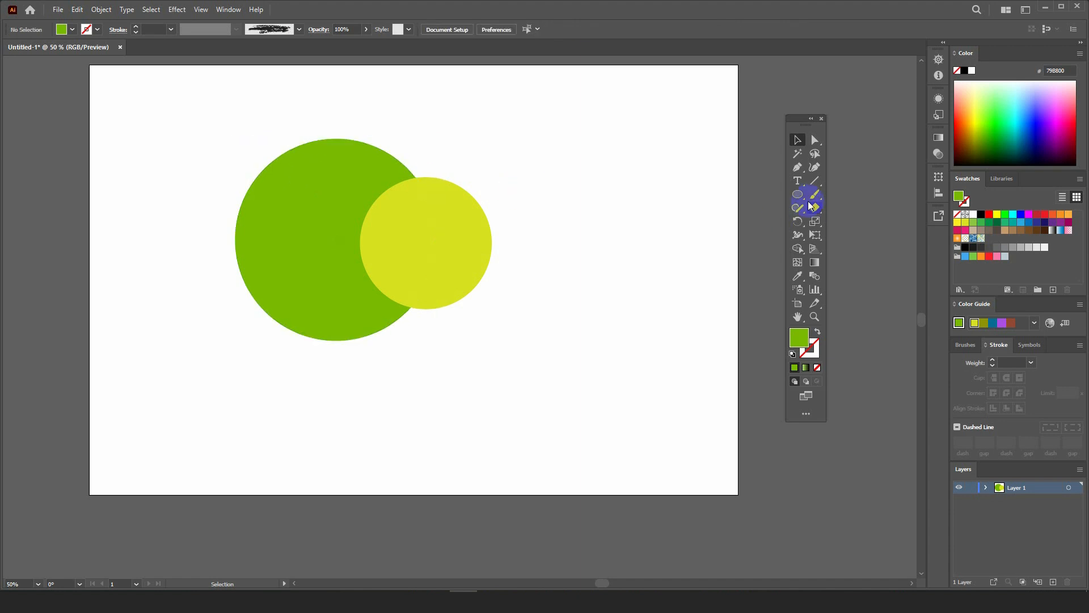
# - Draw a third circle about 362 px wide overlapping the lower part of both circles and fill it with dark green 009245
pyautogui.press('l')
pyautogui.moveTo(325, 244); pyautogui.dragTo(474, 377)
pyautogui.click(1004, 215)
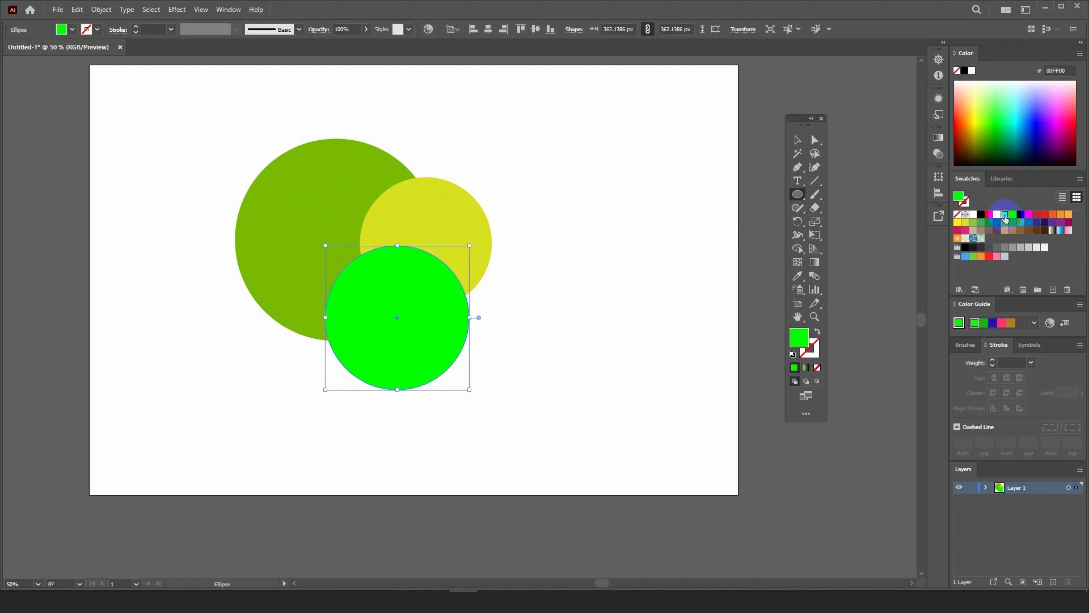
pyautogui.click(989, 222)
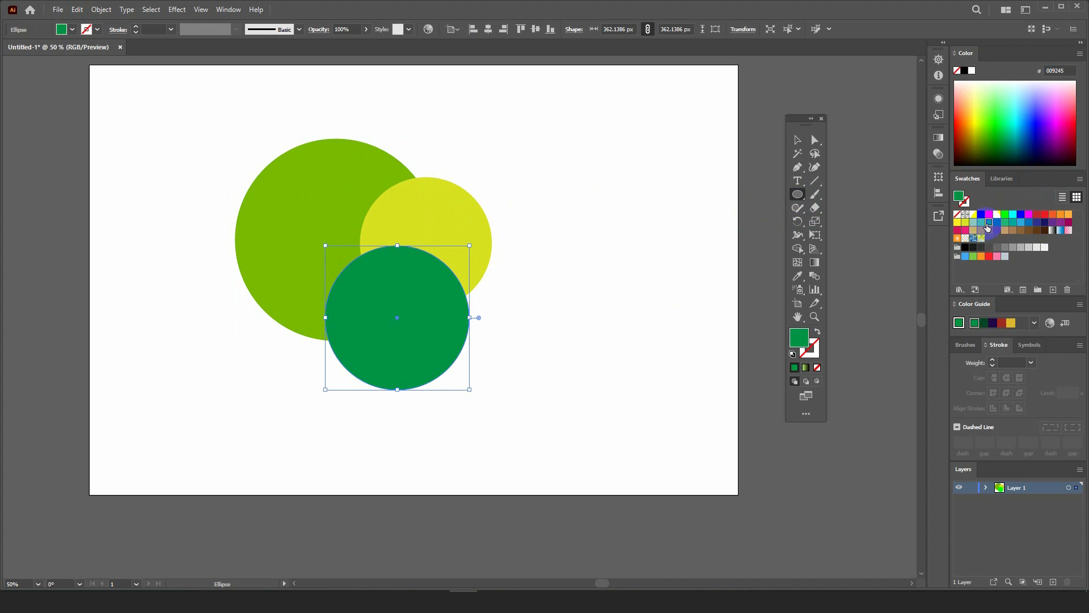
pyautogui.click(797, 142)
pyautogui.click(526, 294)
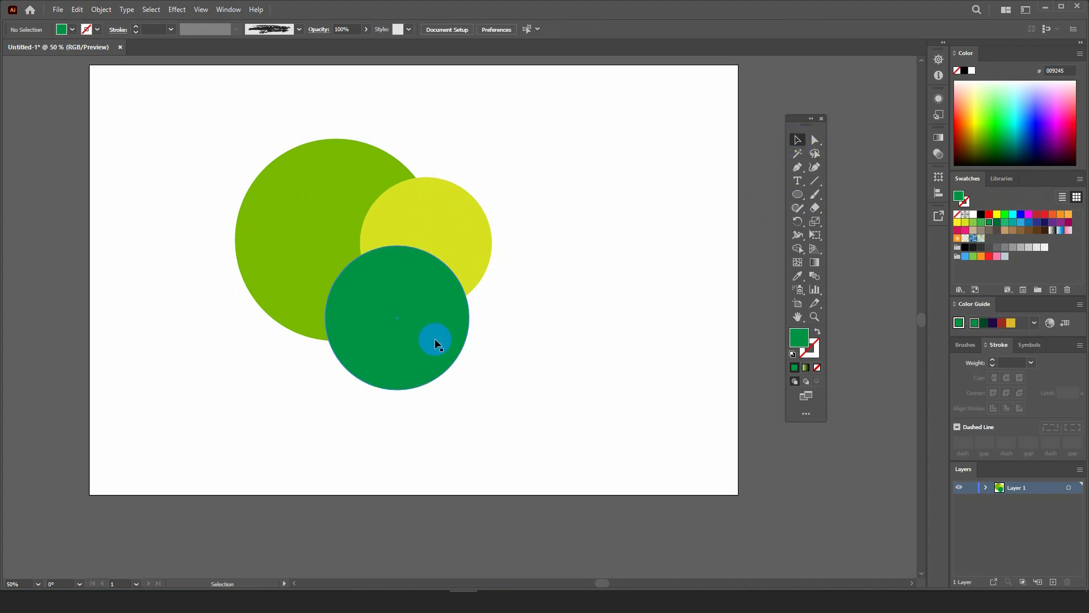
# - Move the dark green circle slightly left and down, and scale the yellow-green circle down to about 275 px
pyautogui.moveTo(384, 322); pyautogui.dragTo(362, 331)
pyautogui.click(479, 202)
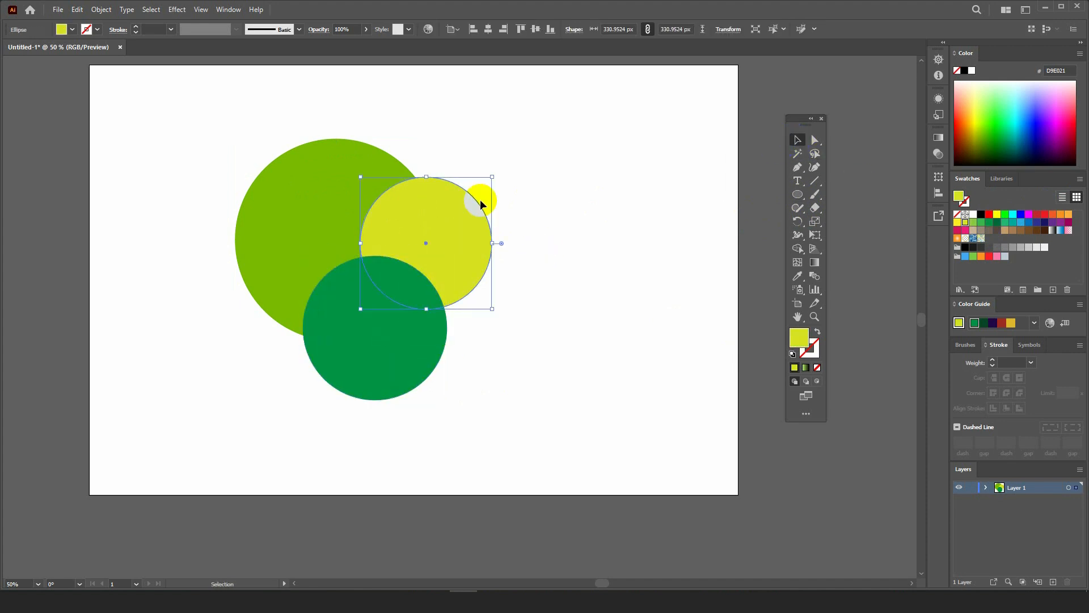
pyautogui.moveTo(492, 176); pyautogui.dragTo(470, 198)
pyautogui.click(601, 214)
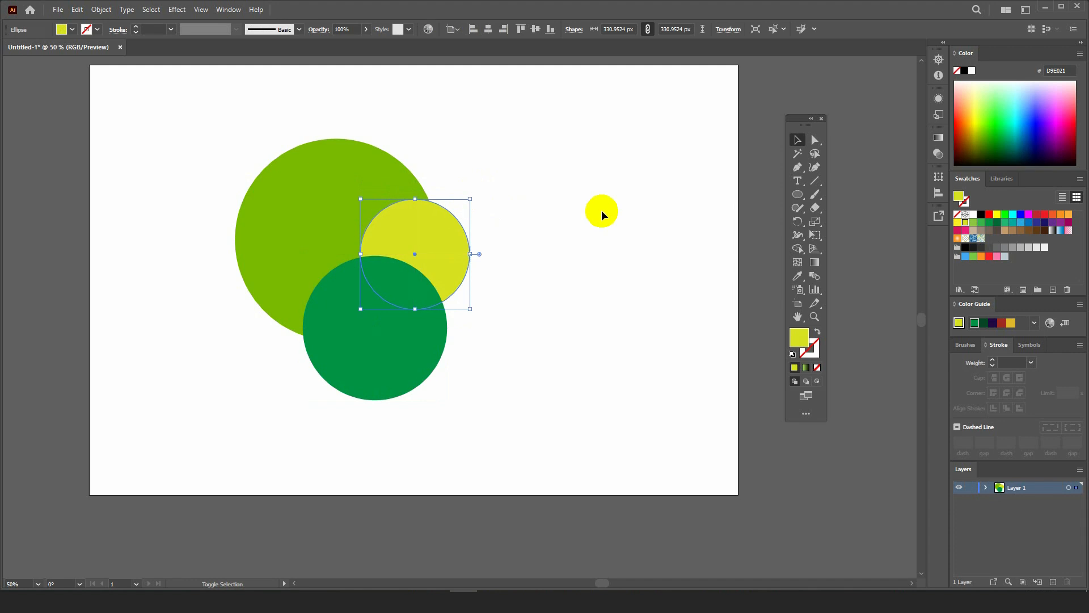
# - Select the large green circle and the dark green circle in turn to check that each is selectable
pyautogui.click(296, 188)
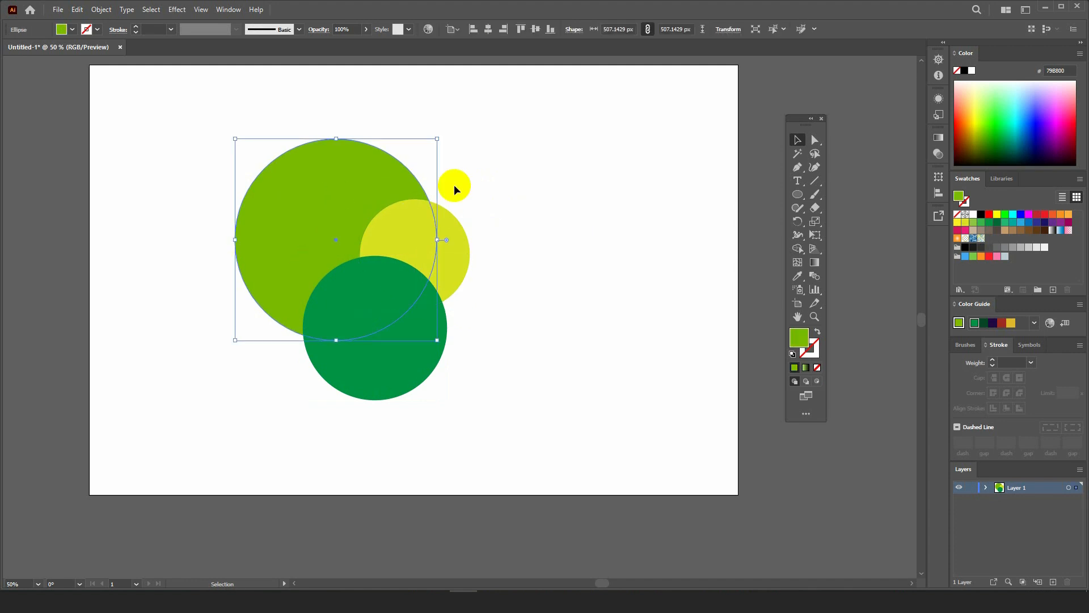
pyautogui.click(553, 197)
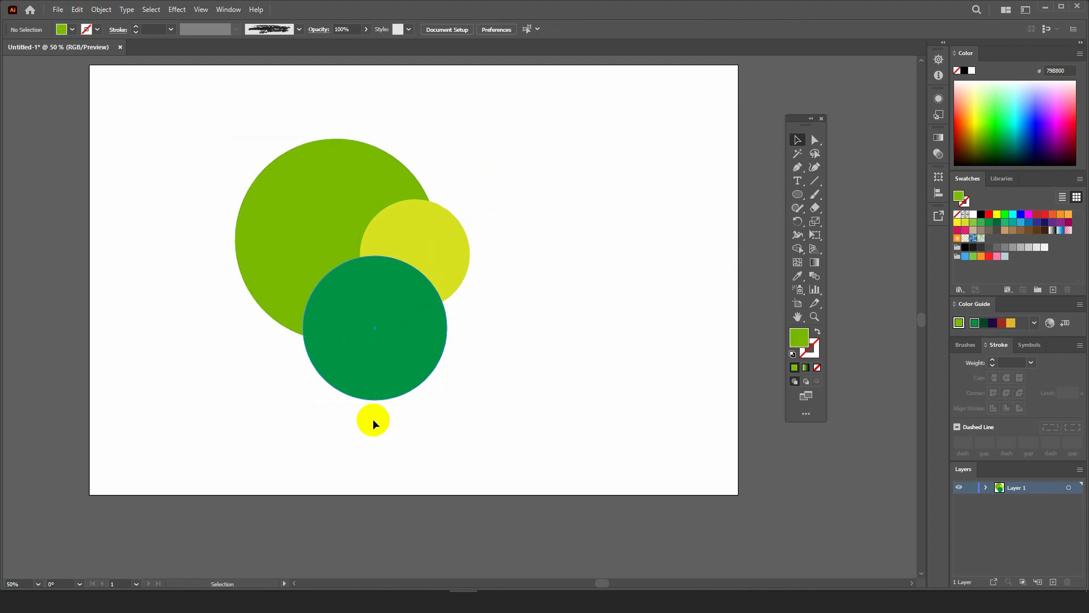
pyautogui.click(380, 340)
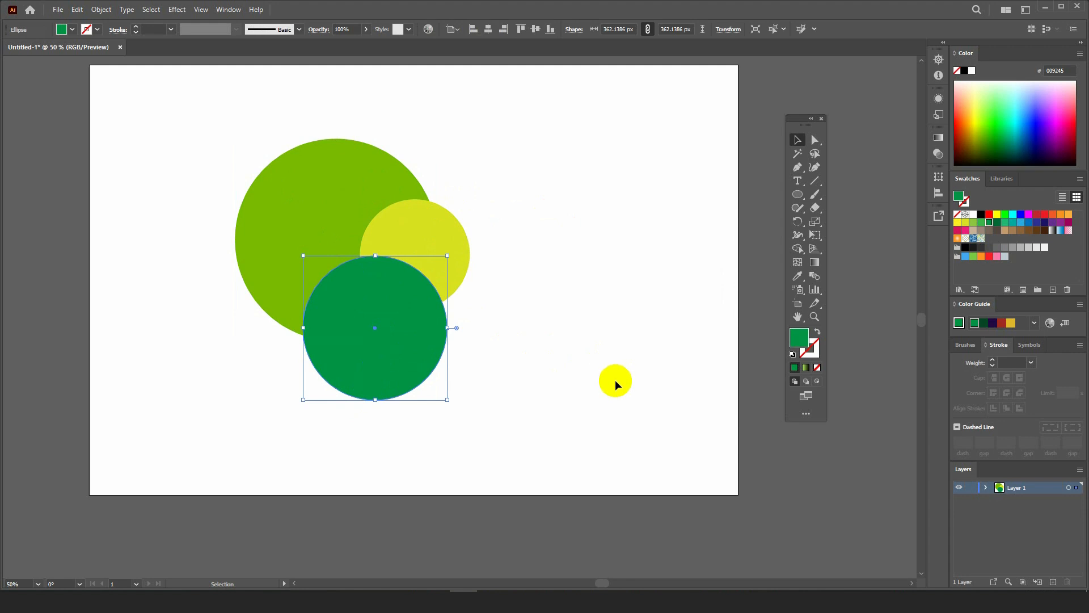
pyautogui.click(615, 380)
pyautogui.click(292, 204)
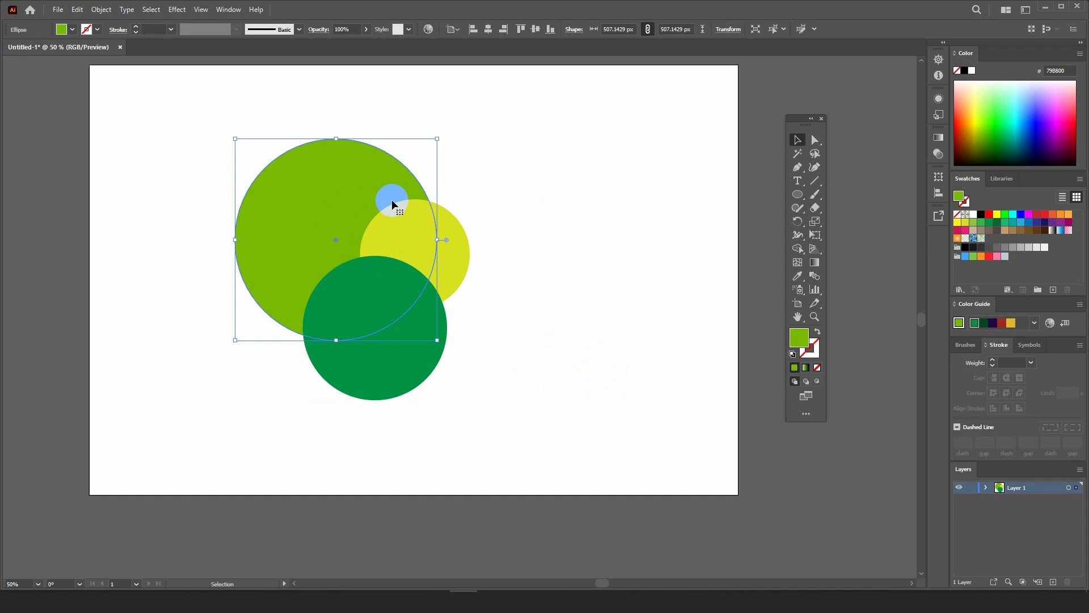
pyautogui.click(503, 210)
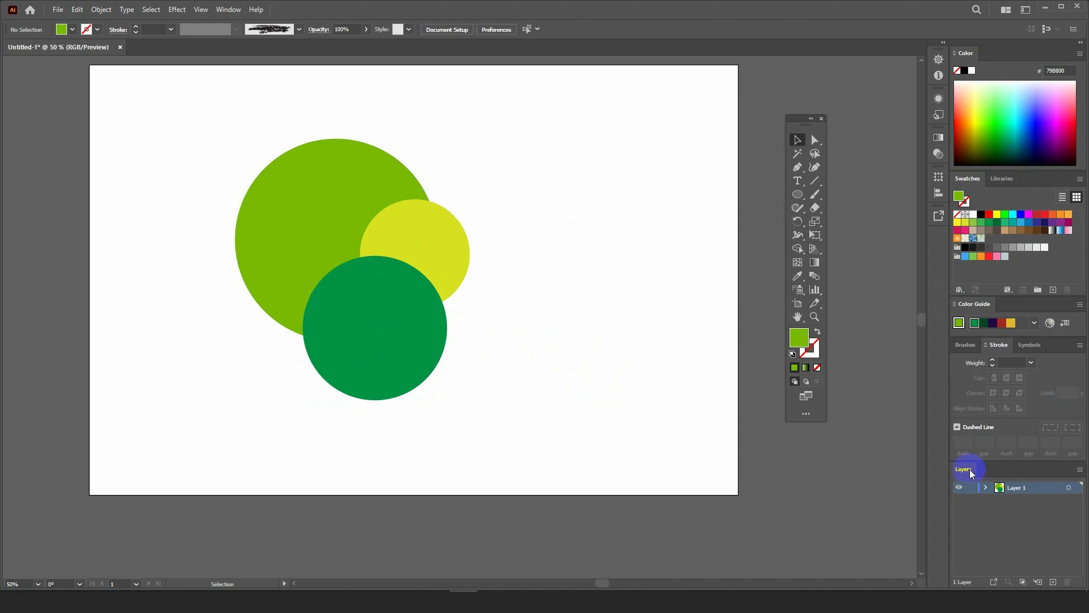
# - Detach the Layers panel, place it beside the circles and expand Layer 1 to list its objects
pyautogui.moveTo(965, 468); pyautogui.dragTo(562, 148)
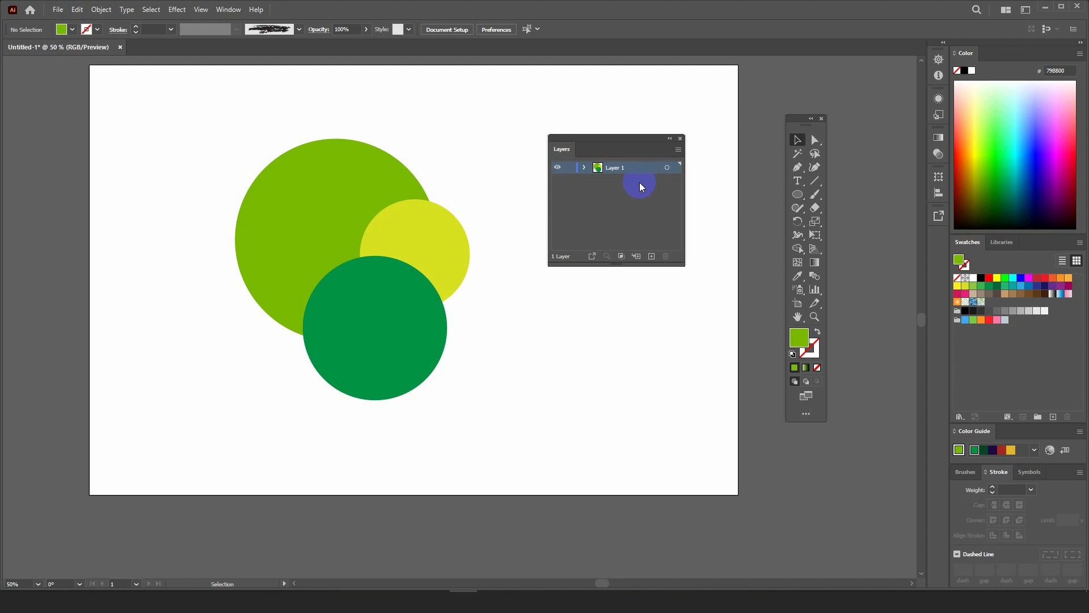
pyautogui.click(585, 168)
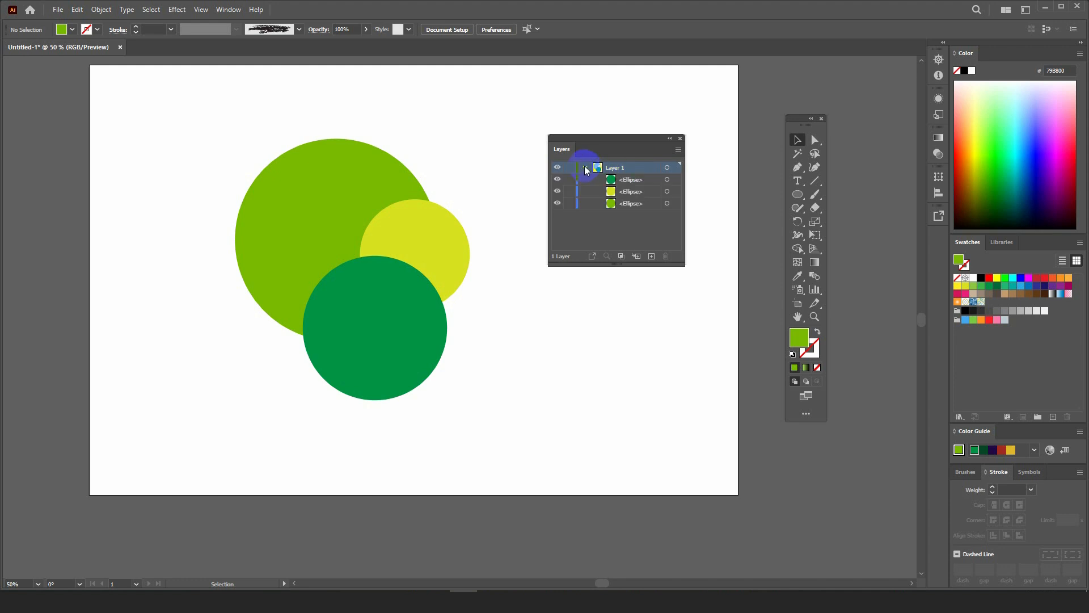
# - Move the yellow-green circle slightly up and to the right
pyautogui.click(344, 209)
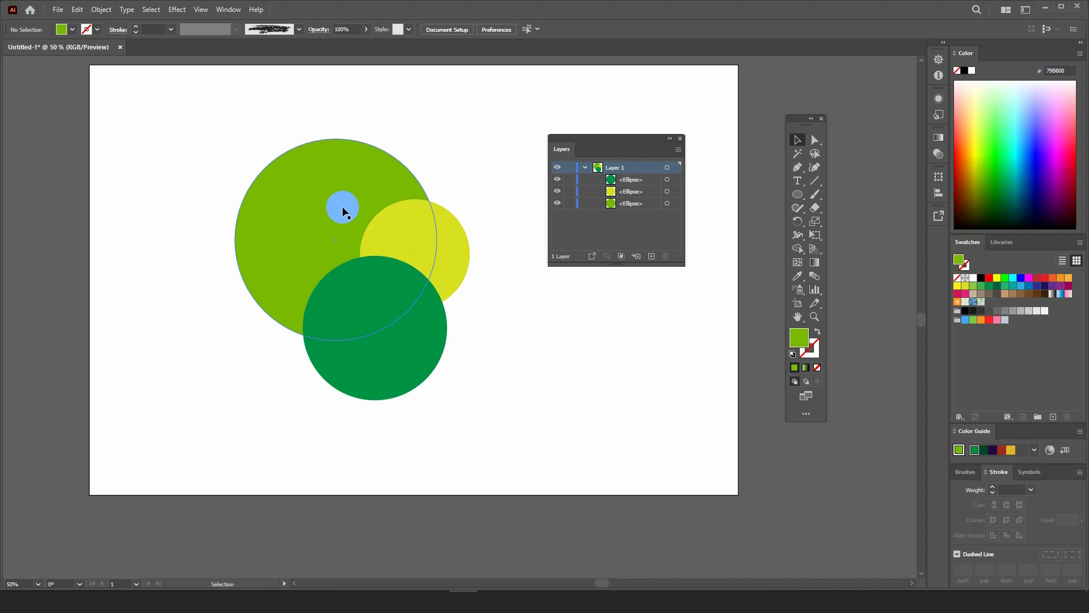
pyautogui.click(452, 238)
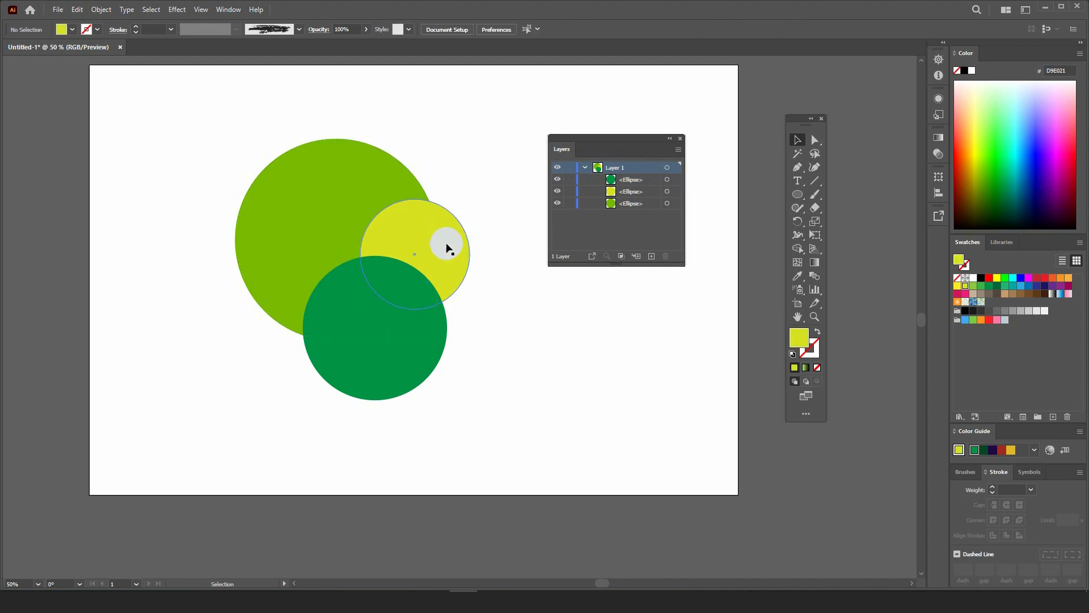
pyautogui.moveTo(449, 241); pyautogui.dragTo(453, 244)
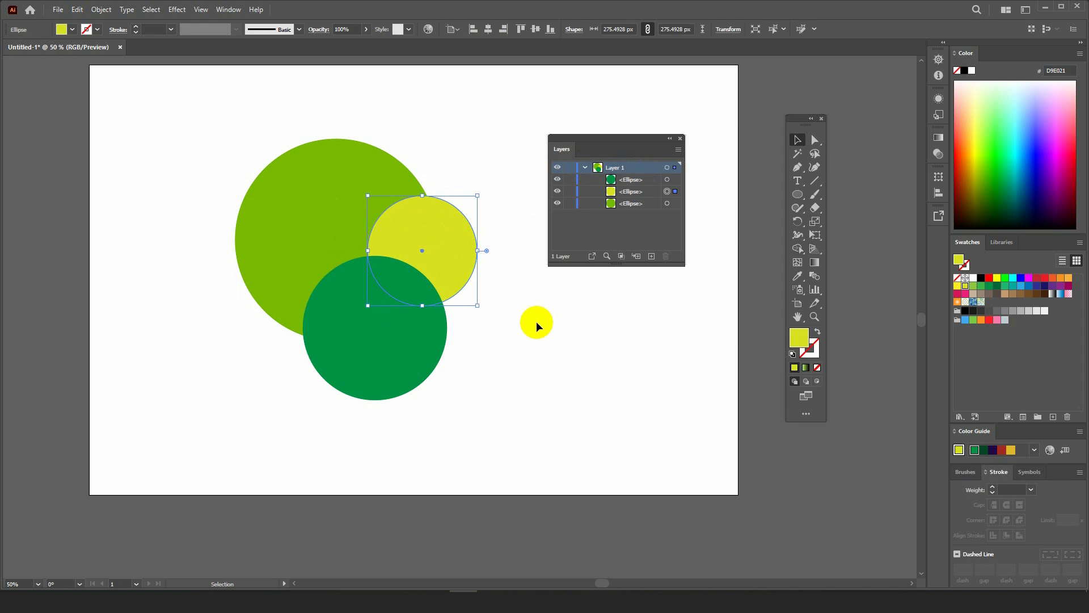
# - Lock all three ellipses individually within Layer 1 and try to select them on the artboard
pyautogui.click(570, 180)
pyautogui.click(570, 193)
pyautogui.click(569, 203)
pyautogui.click(403, 278)
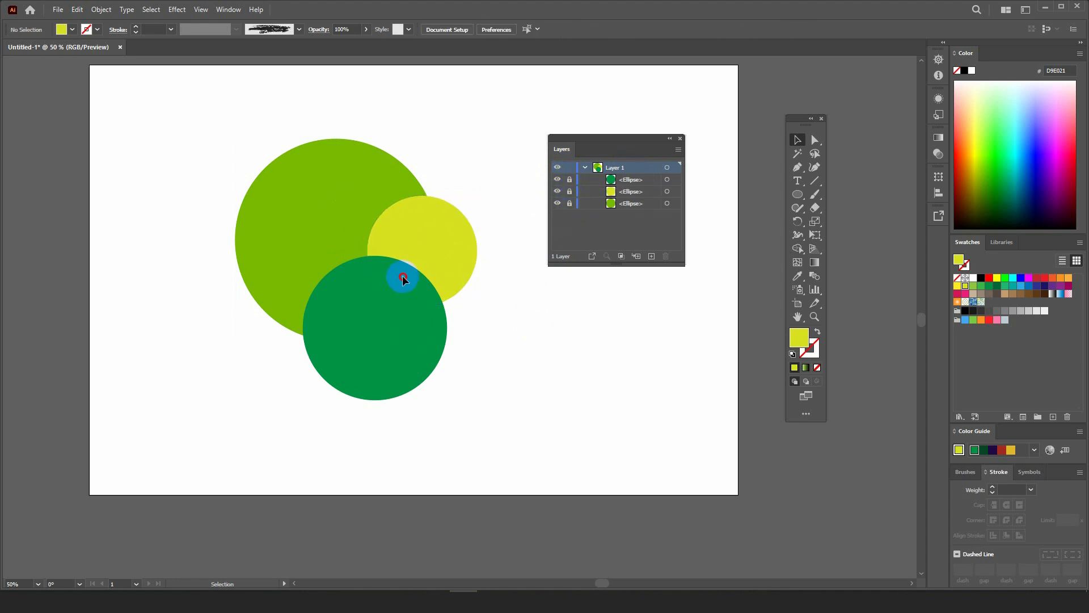
pyautogui.moveTo(353, 210); pyautogui.dragTo(487, 347)
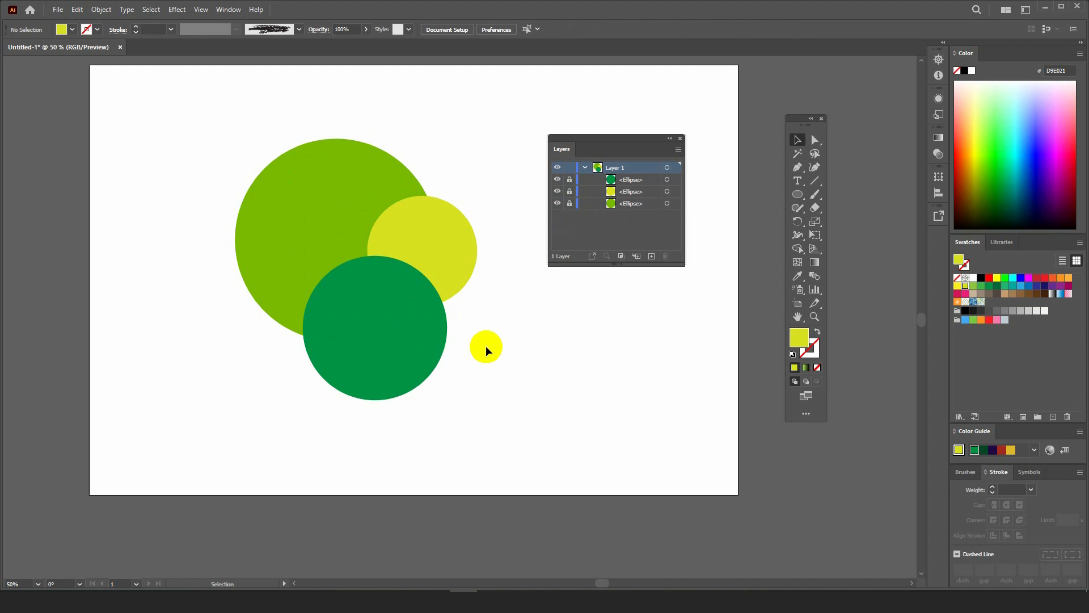
# - Unlock only the yellow-green ellipse in Layer 1 and move that circle slightly to the right
pyautogui.click(570, 193)
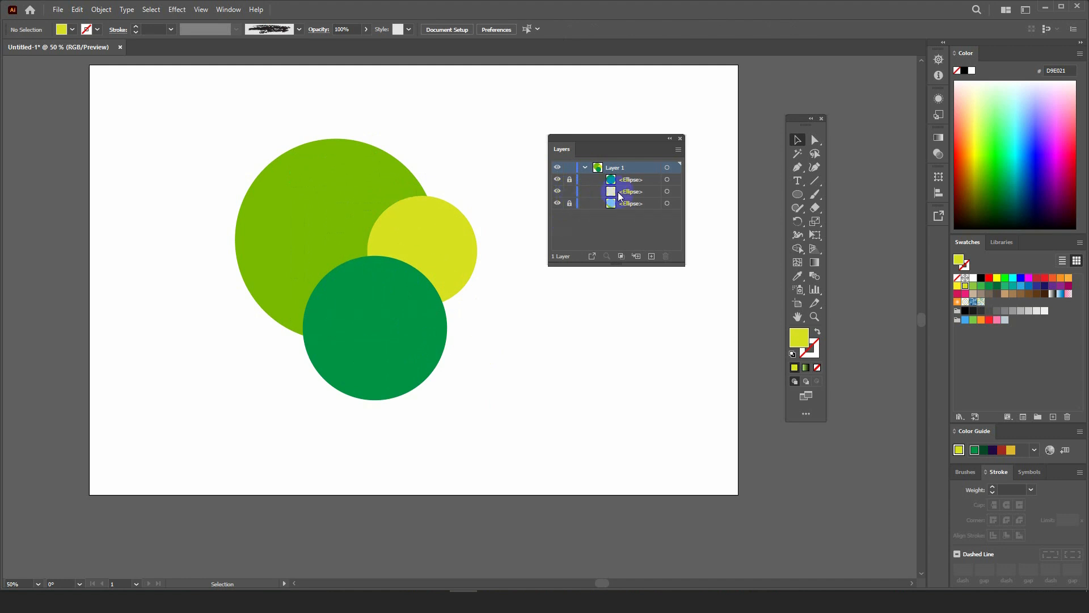
pyautogui.click(449, 236)
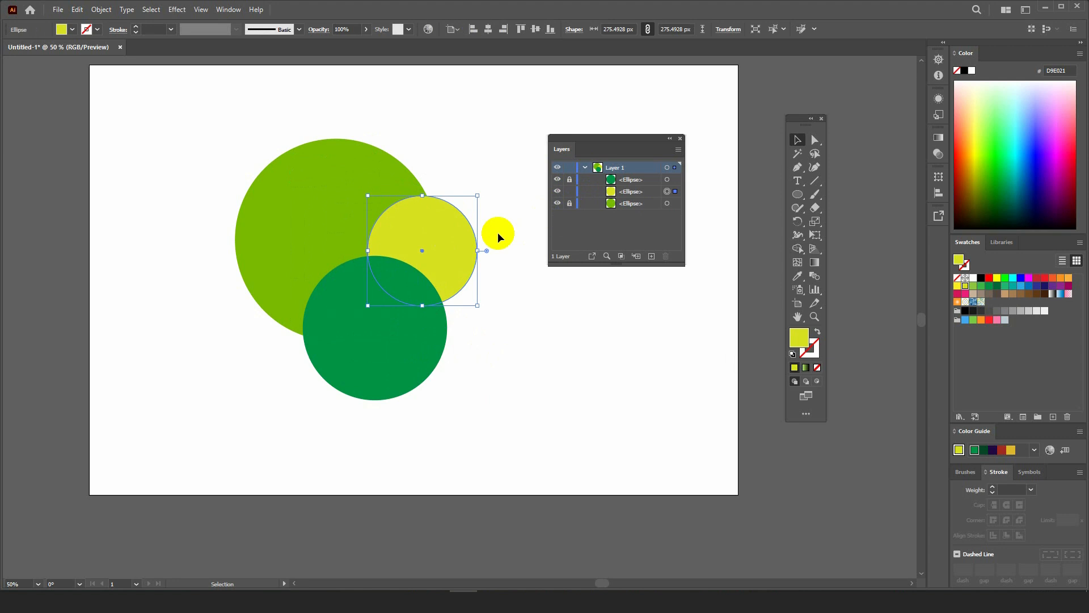
pyautogui.moveTo(446, 242); pyautogui.dragTo(473, 242)
pyautogui.click(184, 247)
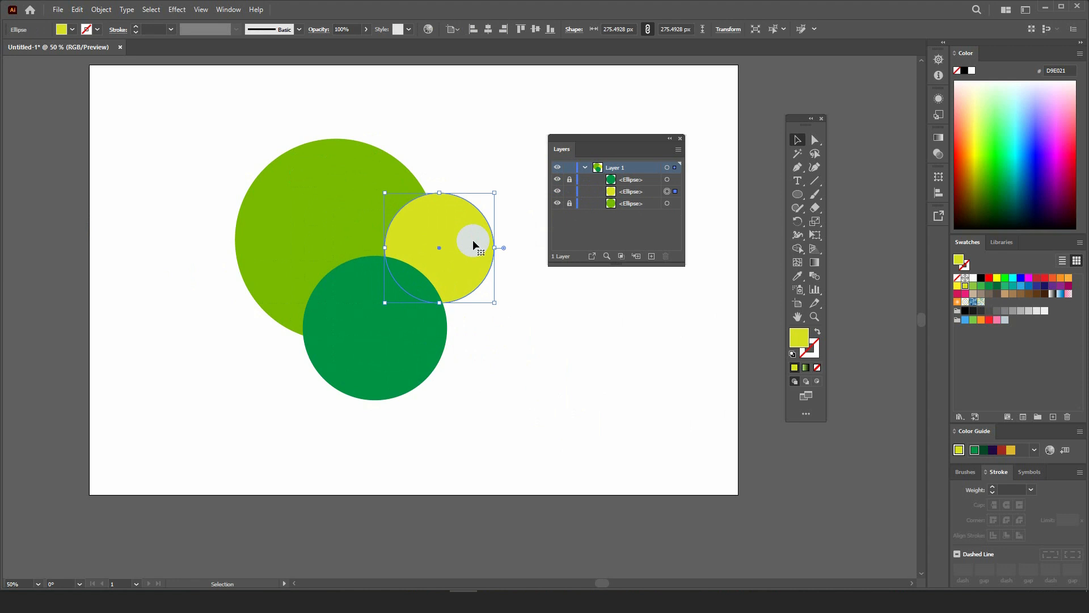
# - Delete the unlocked yellow-green circle and undo the deletion
pyautogui.scroll(-2, 296, 169)
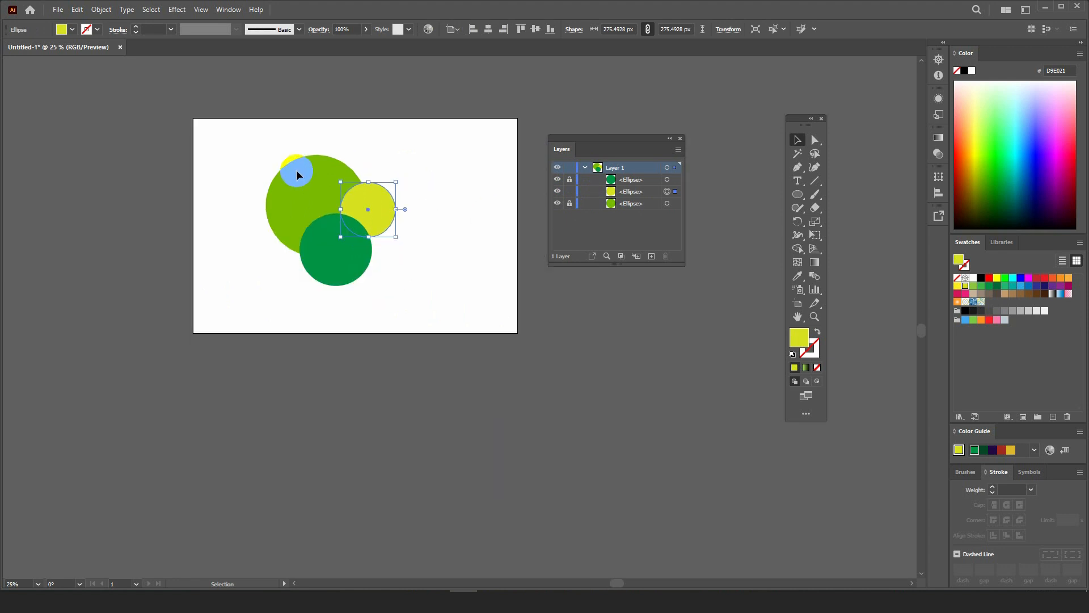
pyautogui.scroll(2, 285, 153)
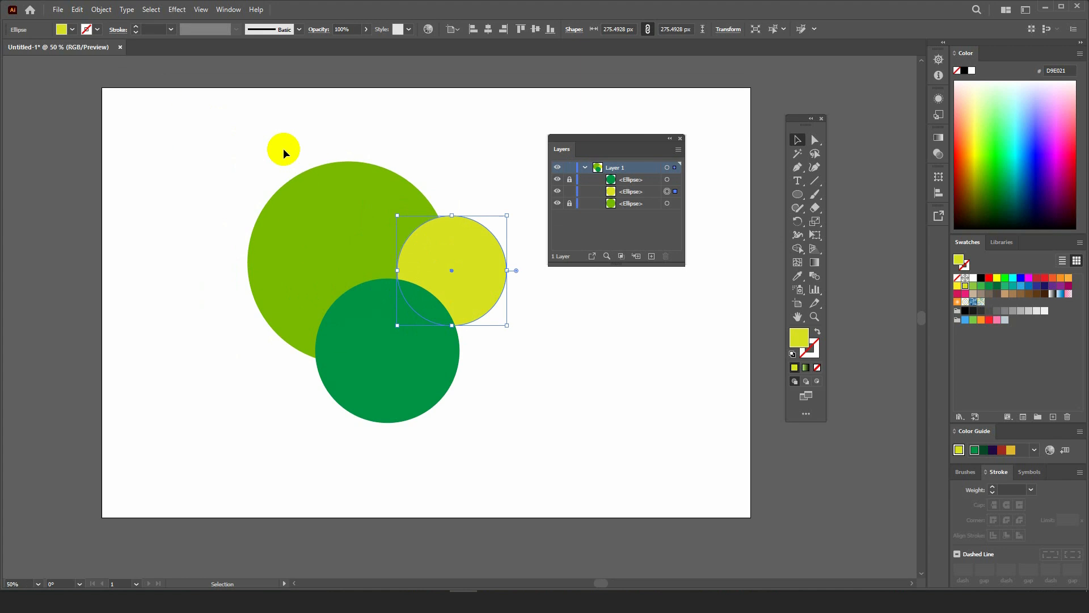
pyautogui.press('space')
pyautogui.moveTo(381, 147); pyautogui.dragTo(365, 126)
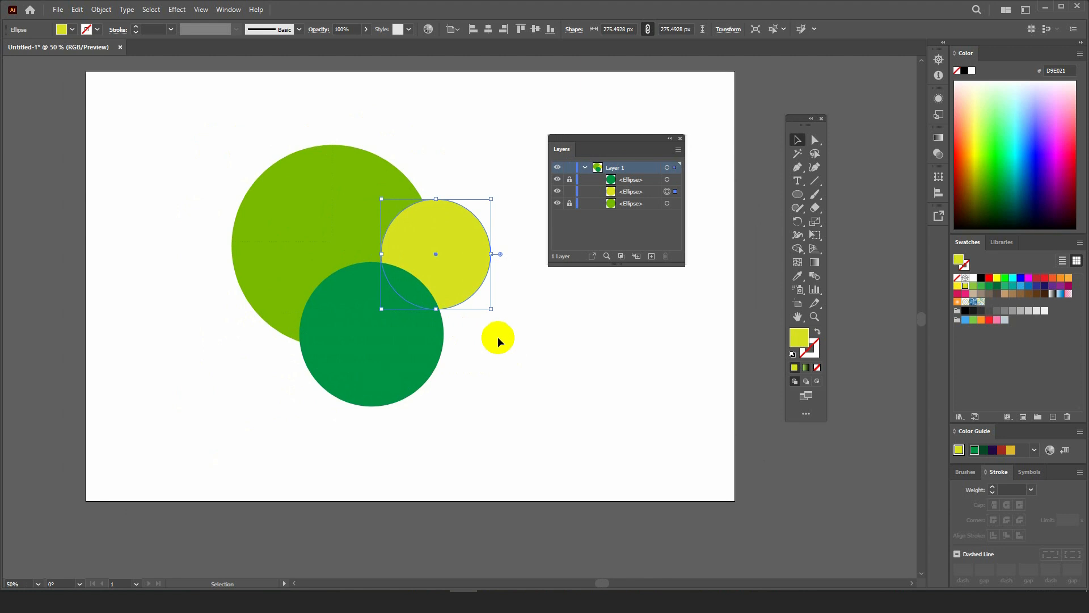
pyautogui.press('Delete')
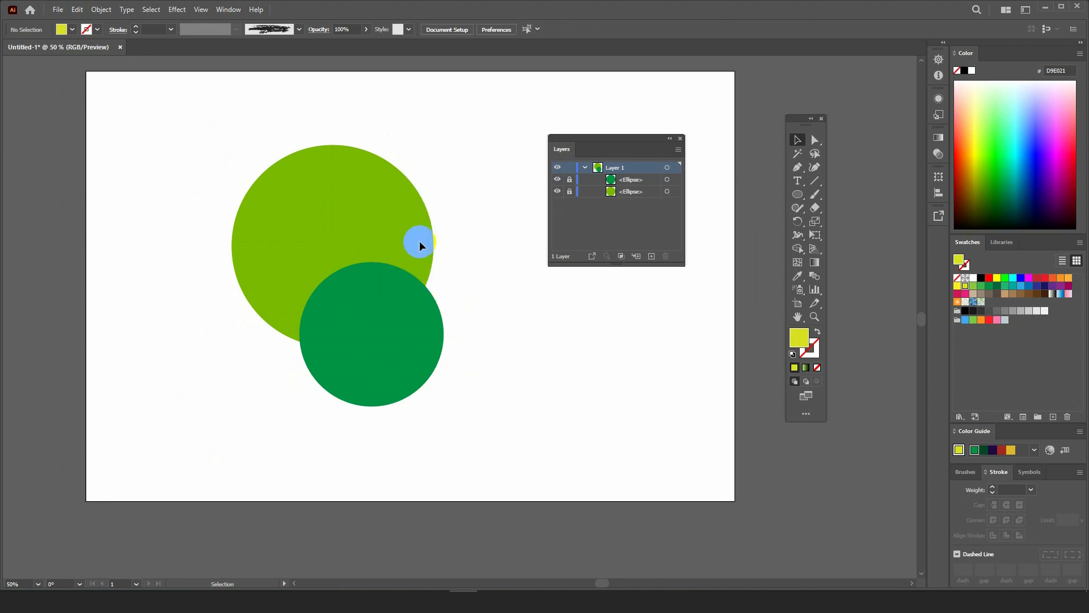
pyautogui.hotkey('ctrl', 'z')
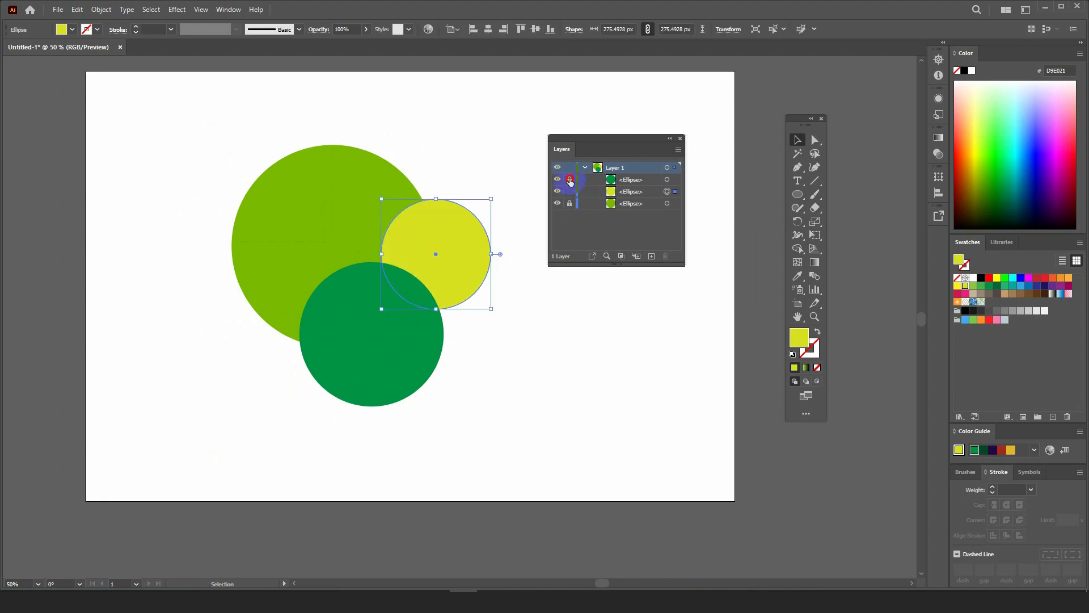
# - Unlock the remaining locked ellipses in Layer 1 and clear the selection
pyautogui.click(570, 203)
pyautogui.click(560, 304)
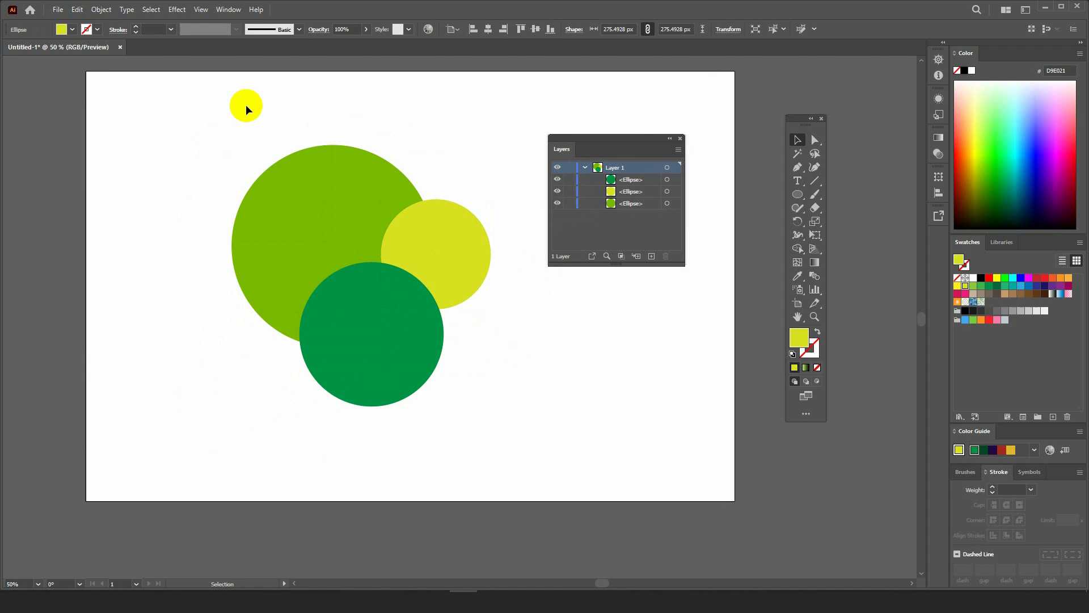
# - Select the large light green circle and hide the selection
pyautogui.click(325, 213)
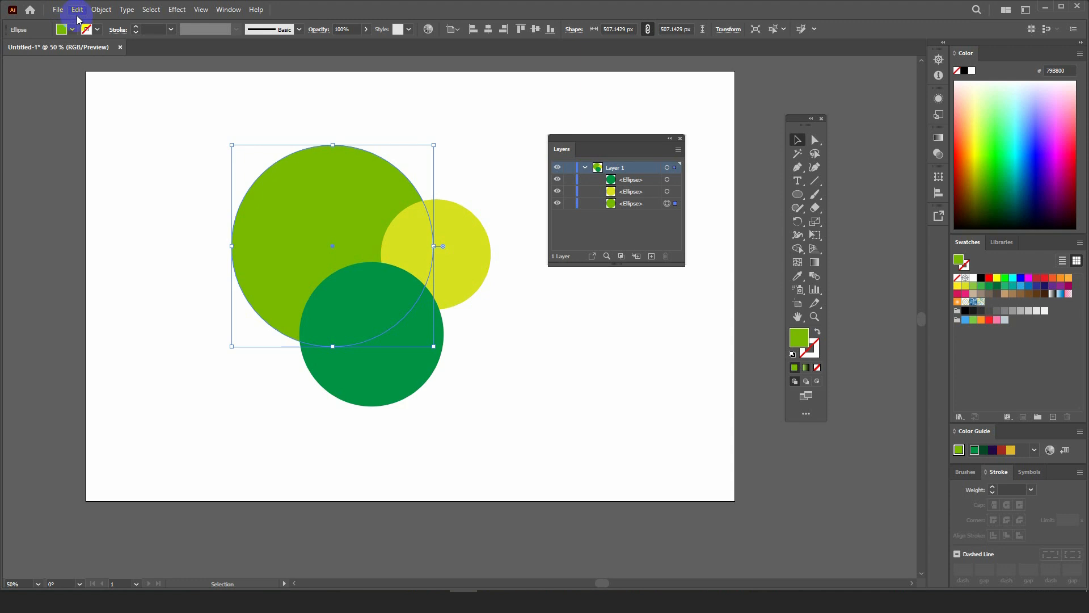
pyautogui.click(96, 11)
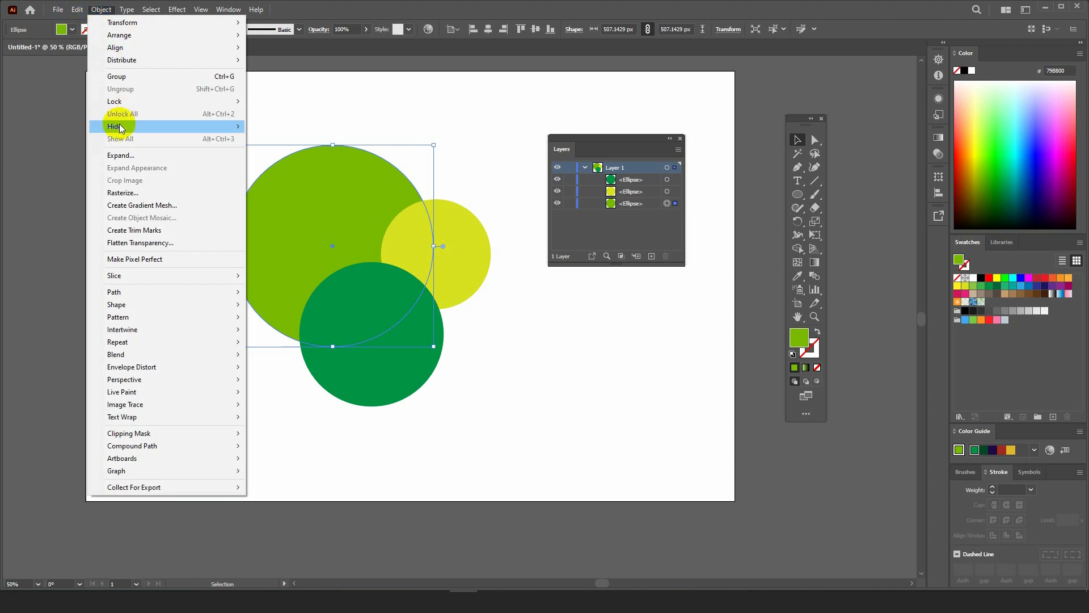
pyautogui.moveTo(117, 126)
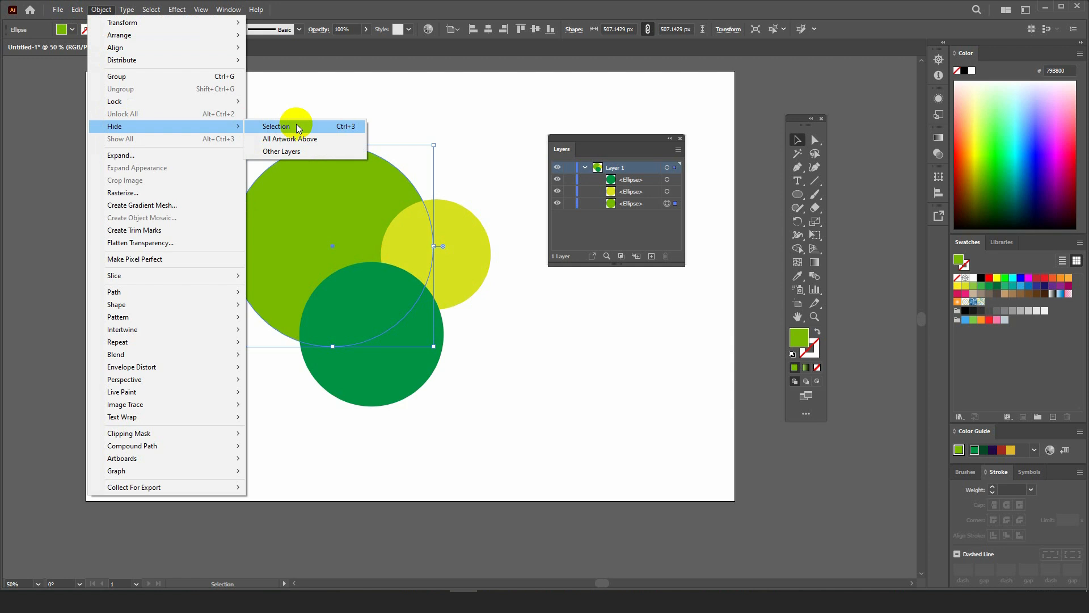
pyautogui.click(296, 123)
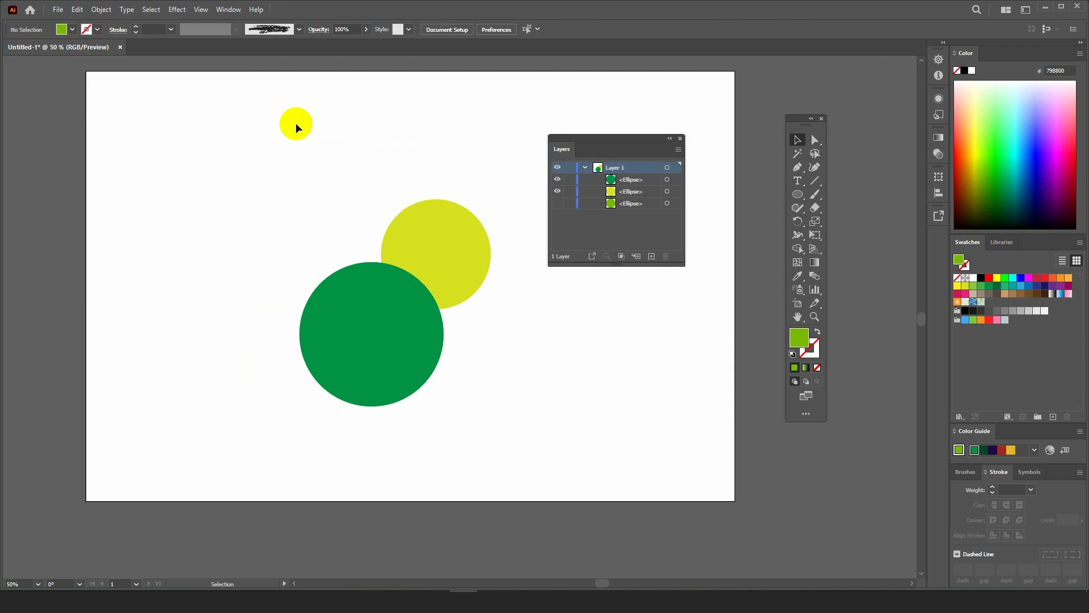
# - Show all hidden objects so the large light green circle returns, and clear the selection
pyautogui.click(101, 10)
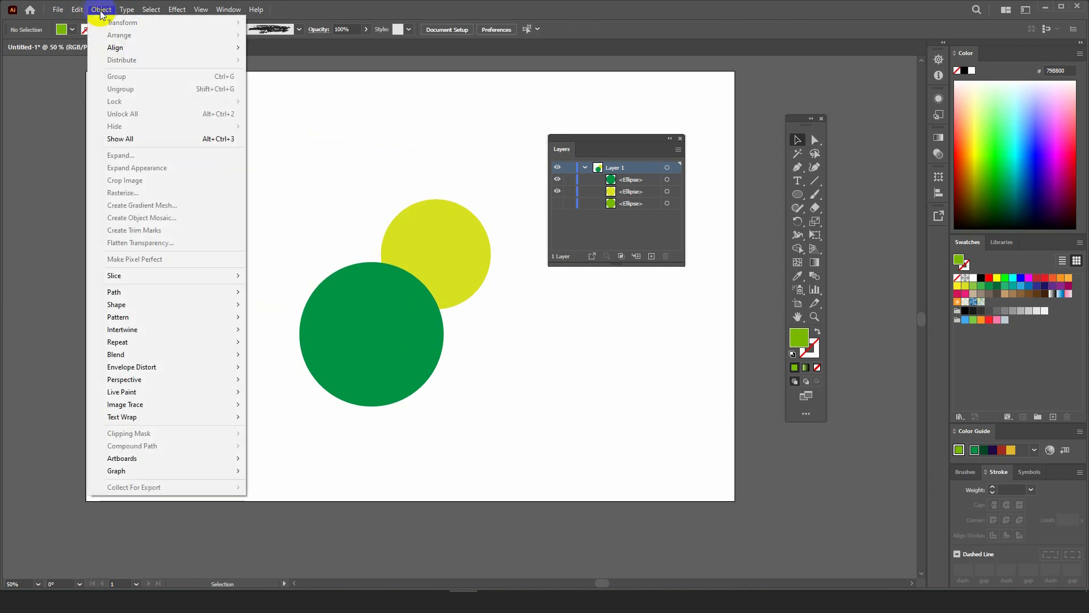
pyautogui.click(146, 128)
pyautogui.click(395, 267)
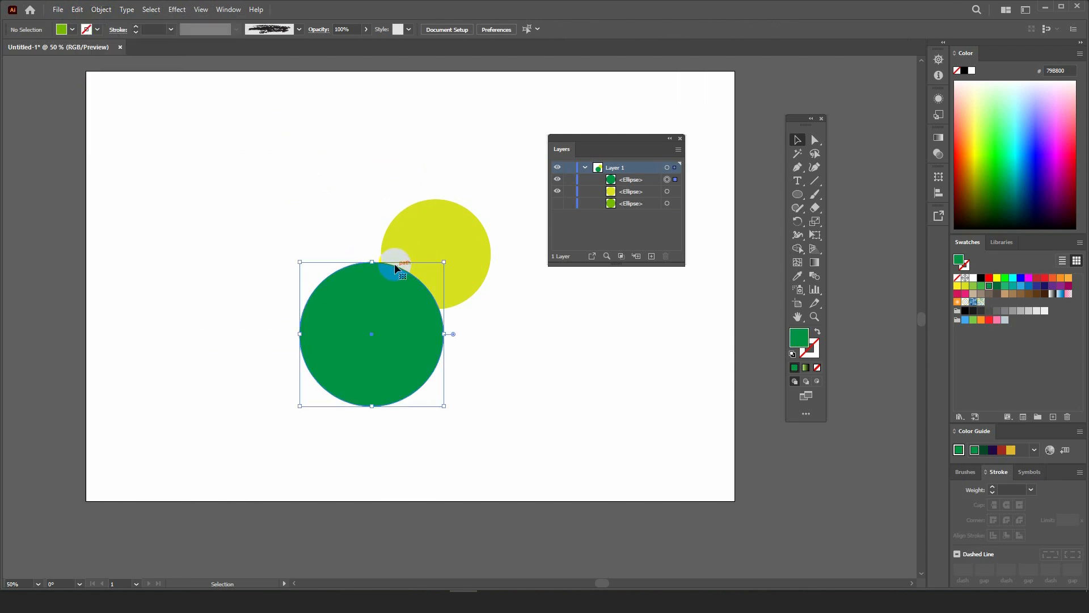
pyautogui.click(343, 181)
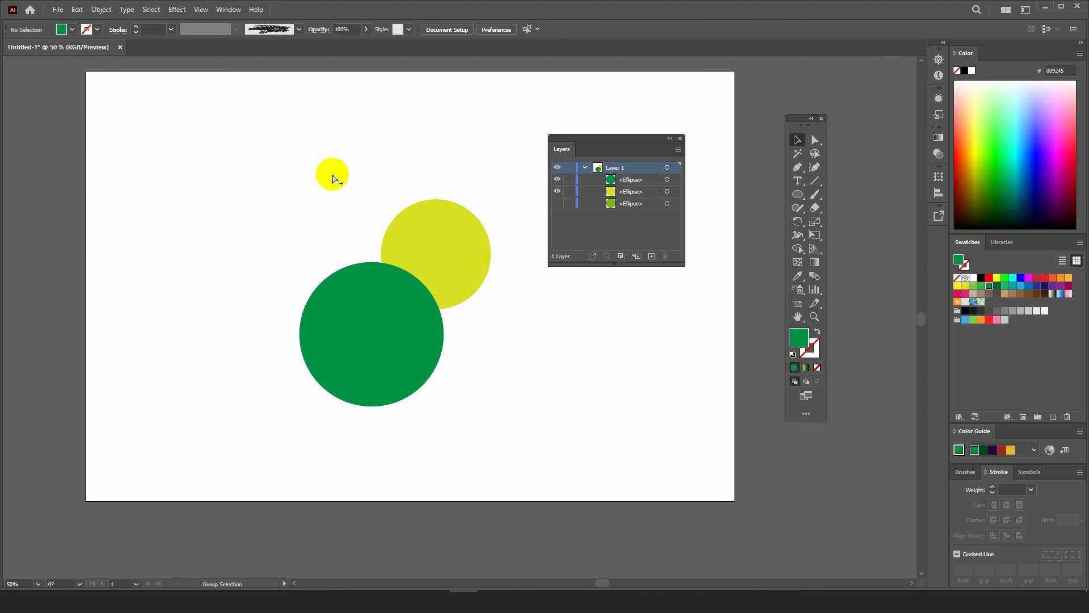
pyautogui.hotkey('ctrl', 'alt', '3')
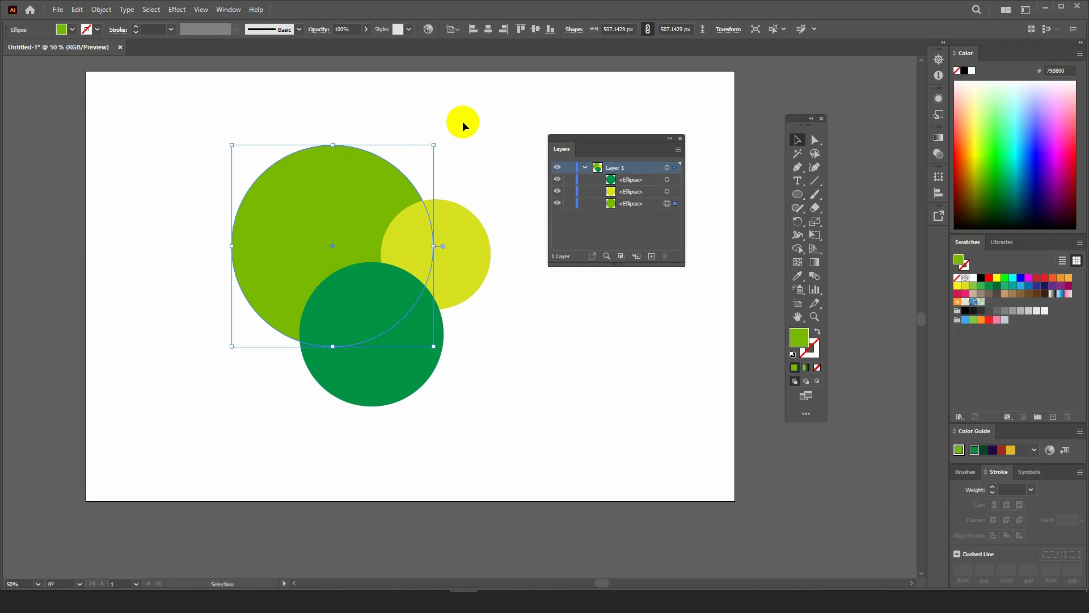
pyautogui.click(463, 123)
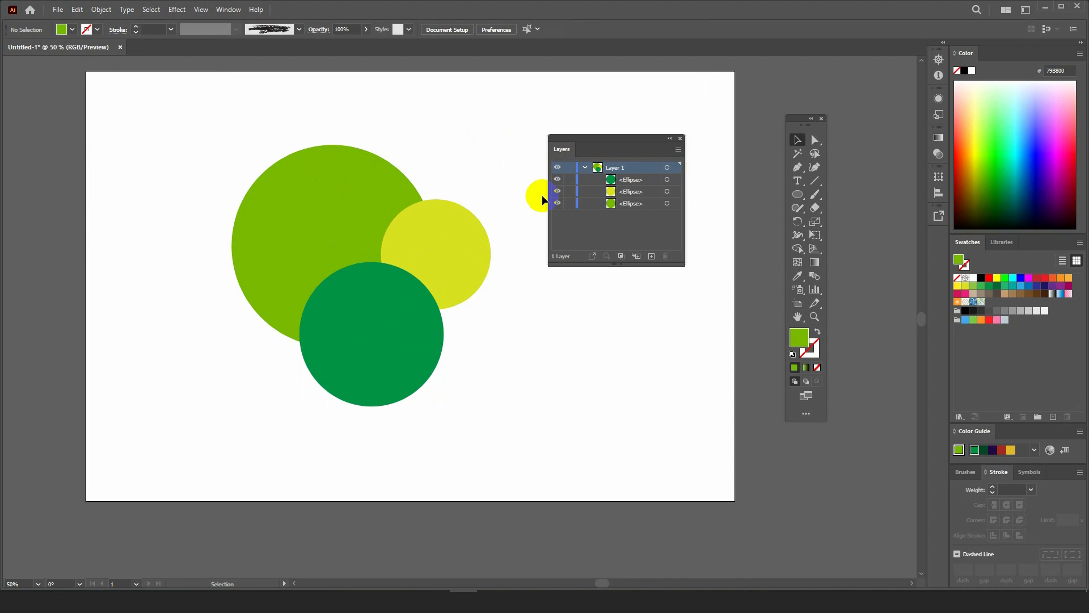
# - Hide all three ellipses individually in Layer 1, from the dark green one down to the large light green one
pyautogui.click(347, 169)
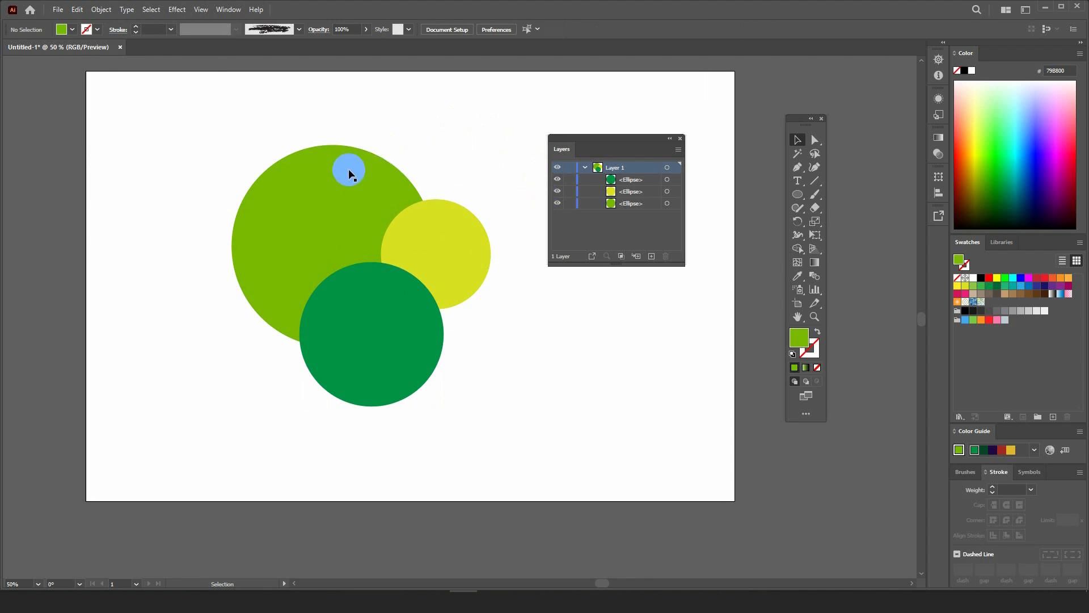
pyautogui.click(622, 180)
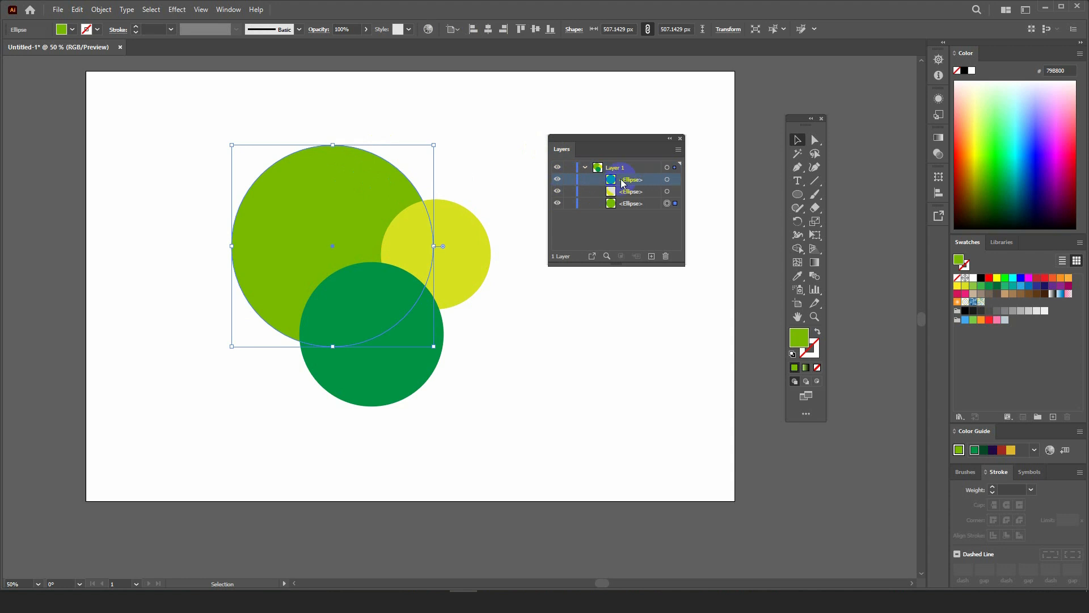
pyautogui.click(559, 180)
pyautogui.click(558, 192)
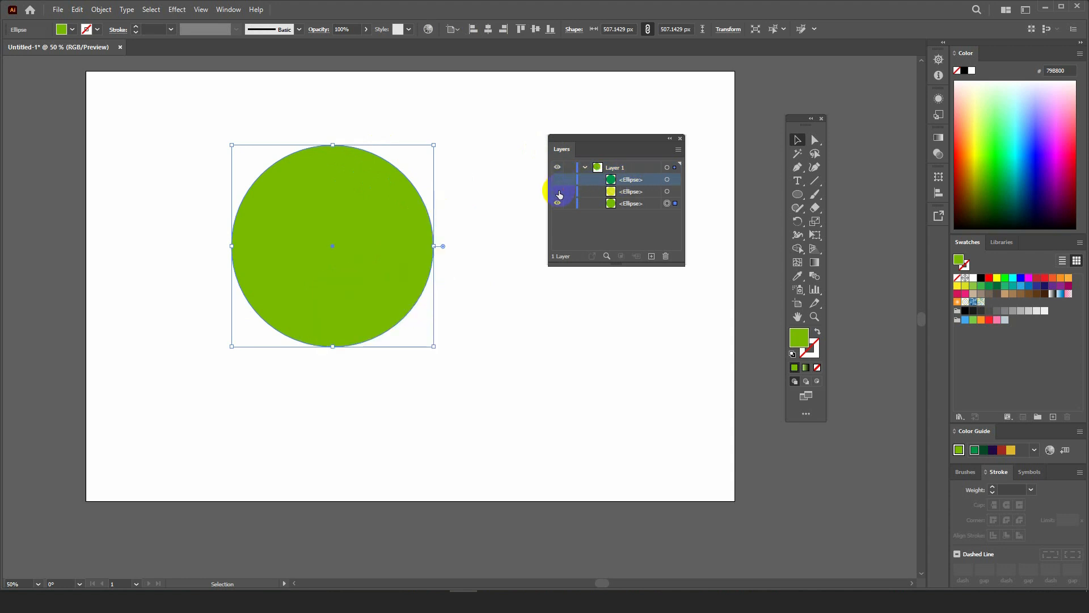
pyautogui.click(557, 203)
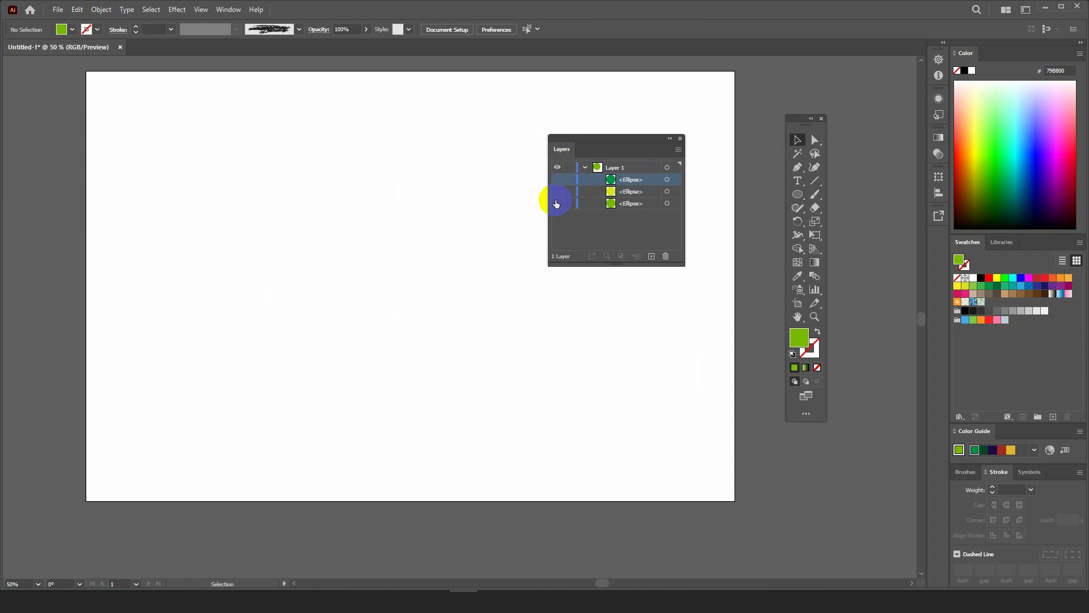
# - Show the three ellipses in Layer 1 again, one by one
pyautogui.click(557, 203)
pyautogui.click(557, 192)
pyautogui.click(557, 179)
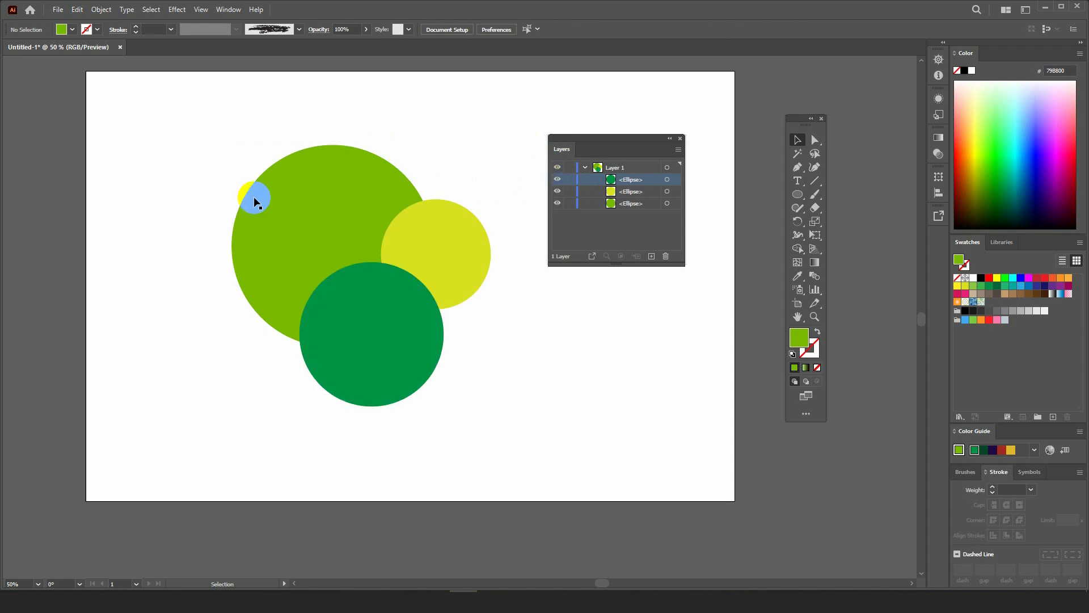
# - Move the floating Layers panel toward the artboard's upper-right corner, away from the circles
pyautogui.keyDown('alt'); pyautogui.scroll(-2, 182, 206); pyautogui.keyUp('alt')
pyautogui.scroll(1, 170, 161)
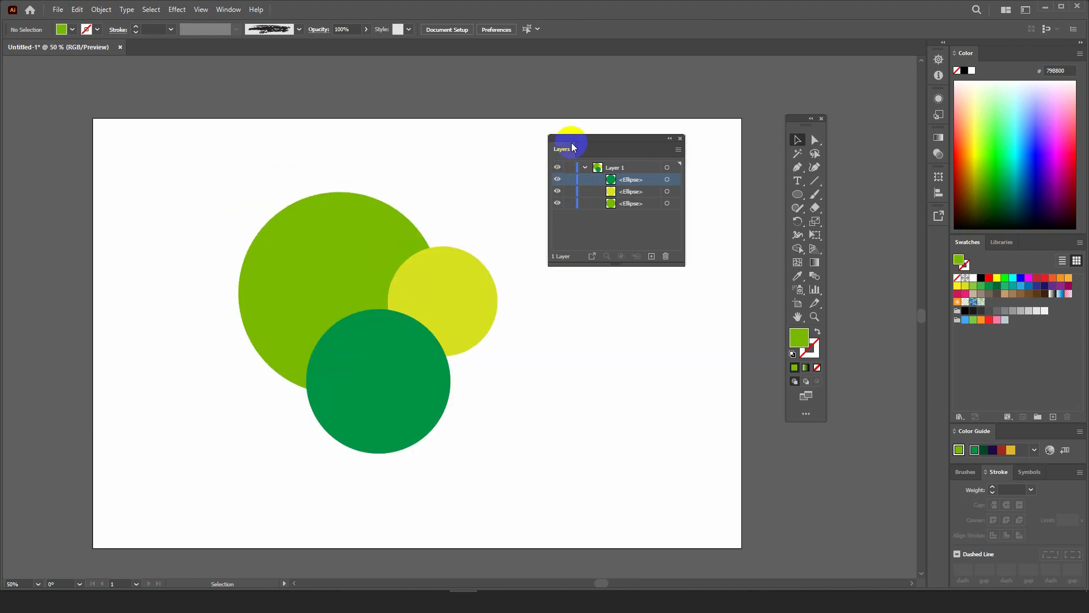
pyautogui.moveTo(628, 139); pyautogui.dragTo(677, 142)
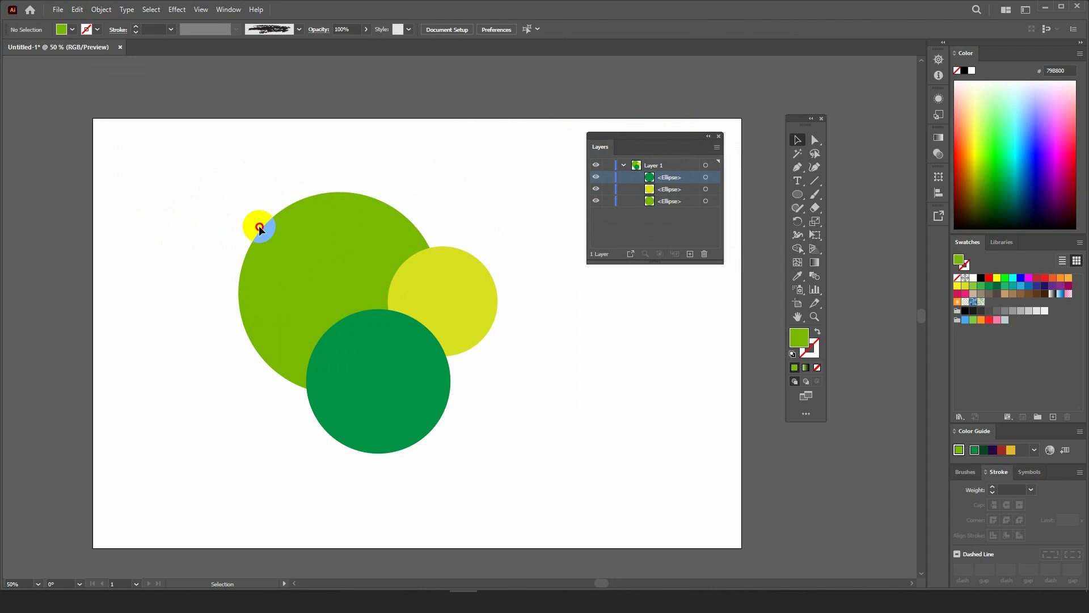
pyautogui.moveTo(257, 224); pyautogui.dragTo(540, 443)
pyautogui.click(605, 393)
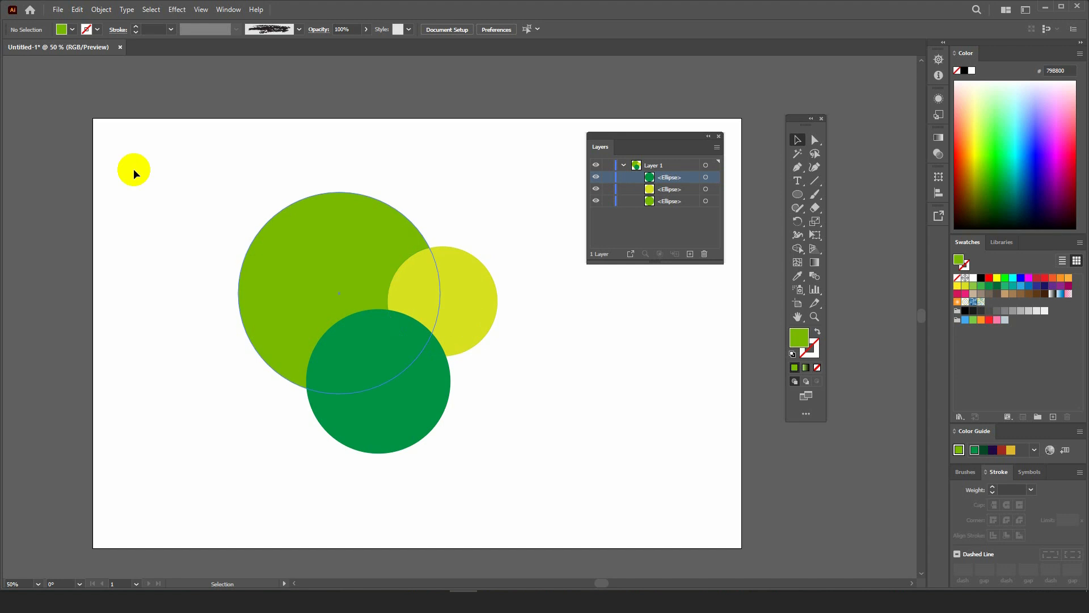
pyautogui.click(76, 10)
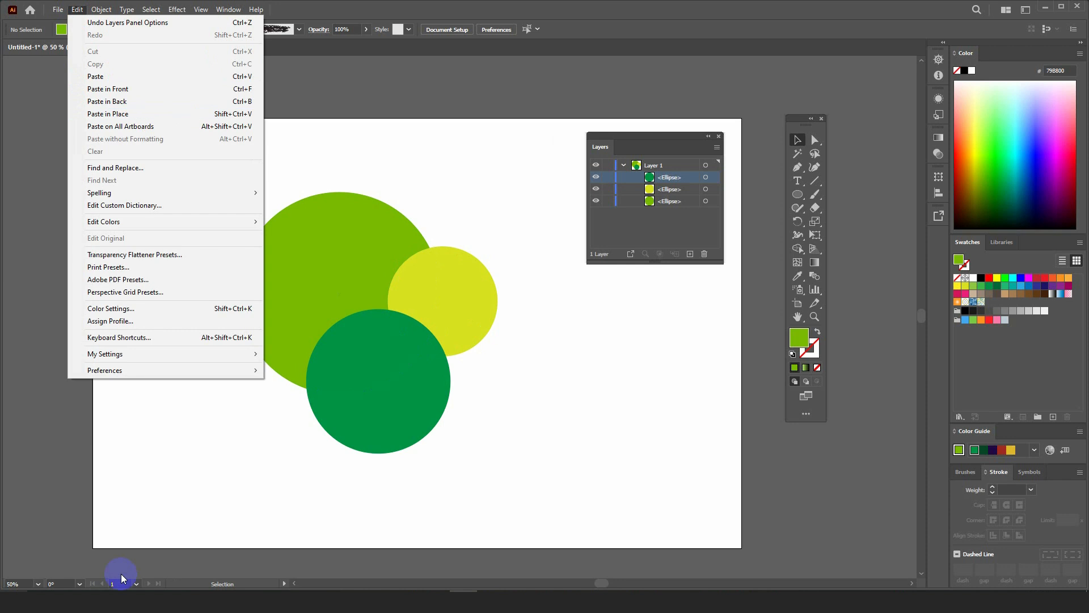
# - Move the dark green circle slightly straight up and look over its Arrange stacking options without applying one
pyautogui.moveTo(370, 409); pyautogui.dragTo(369, 369)
pyautogui.rightClick(369, 369)
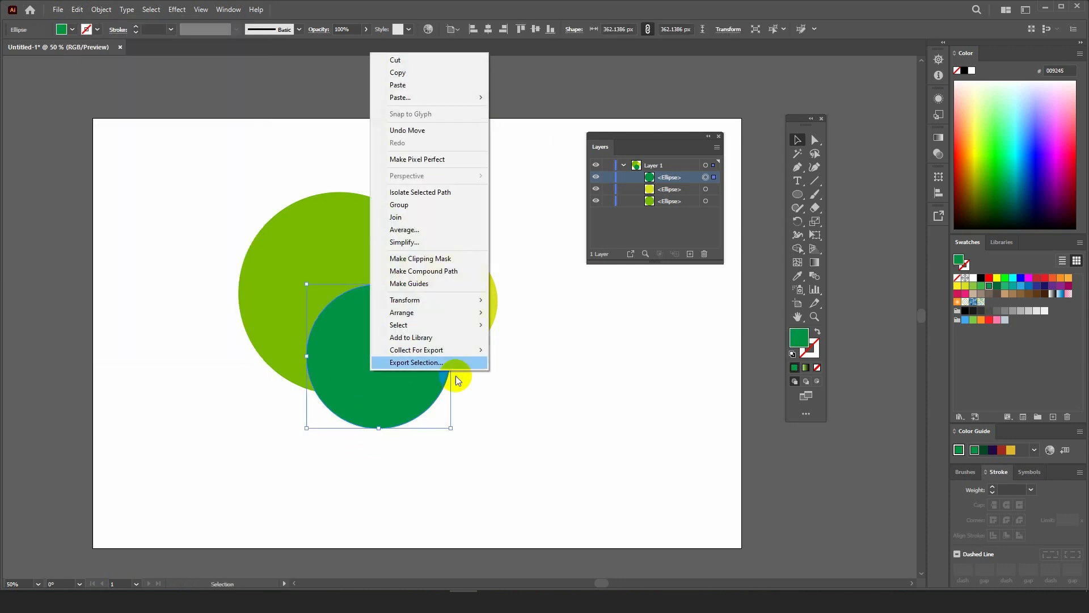
pyautogui.moveTo(420, 312)
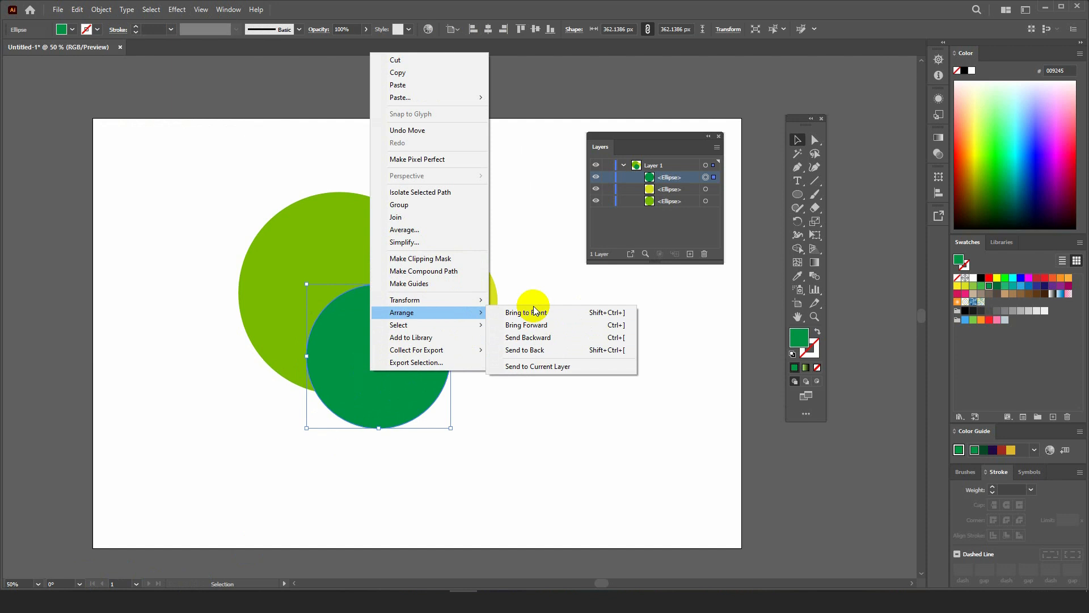
pyautogui.click(546, 430)
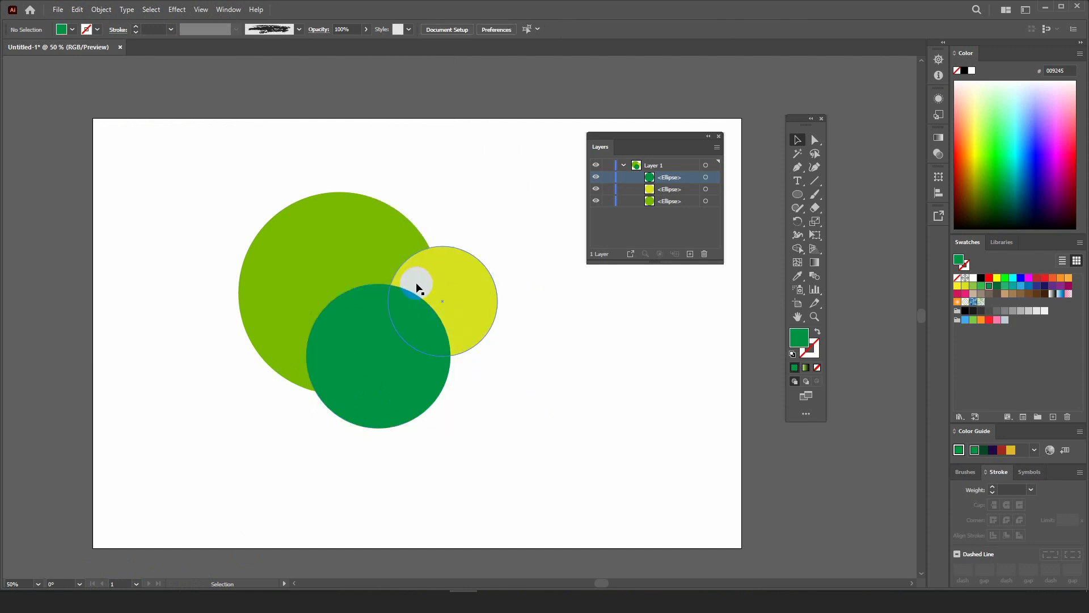
pyautogui.click(388, 278)
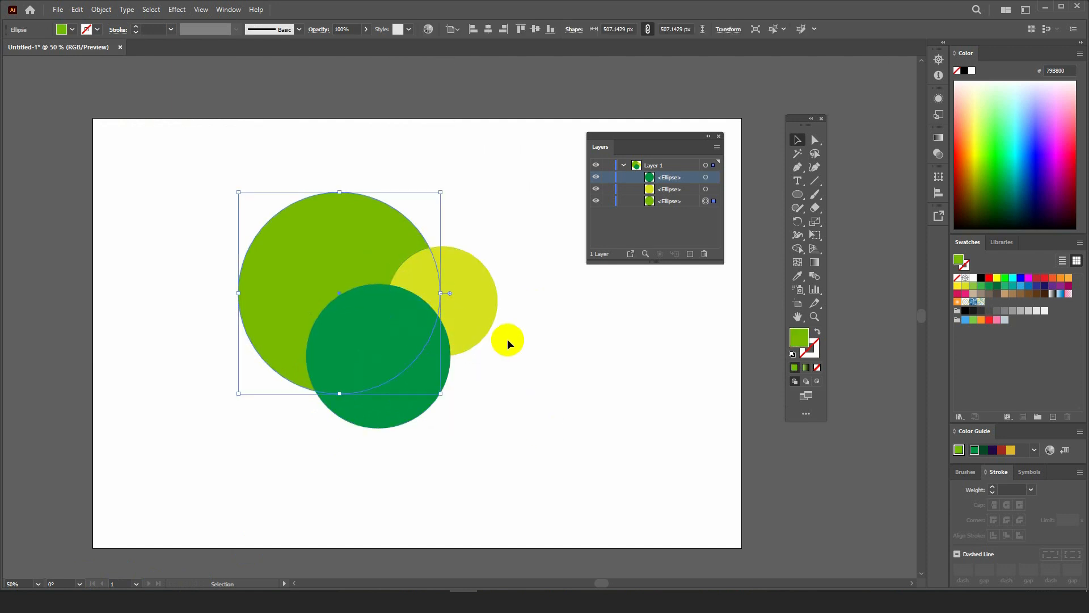
pyautogui.click(507, 339)
# - Move the yellow-green circle about 167 px right and 43 px up, and check the Smart Guides and snapping options
pyautogui.moveTo(477, 304)
pyautogui.mouseDown()
pyautogui.moveTo(469, 282)
pyautogui.moveTo(478, 291)
pyautogui.mouseUp()
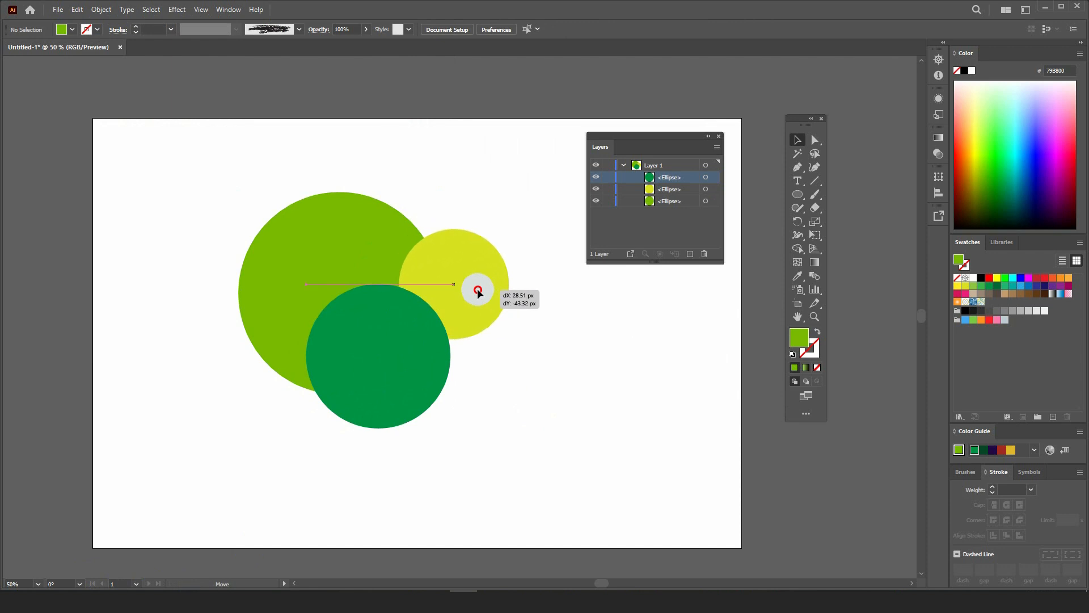
pyautogui.moveTo(478, 292); pyautogui.dragTo(533, 292)
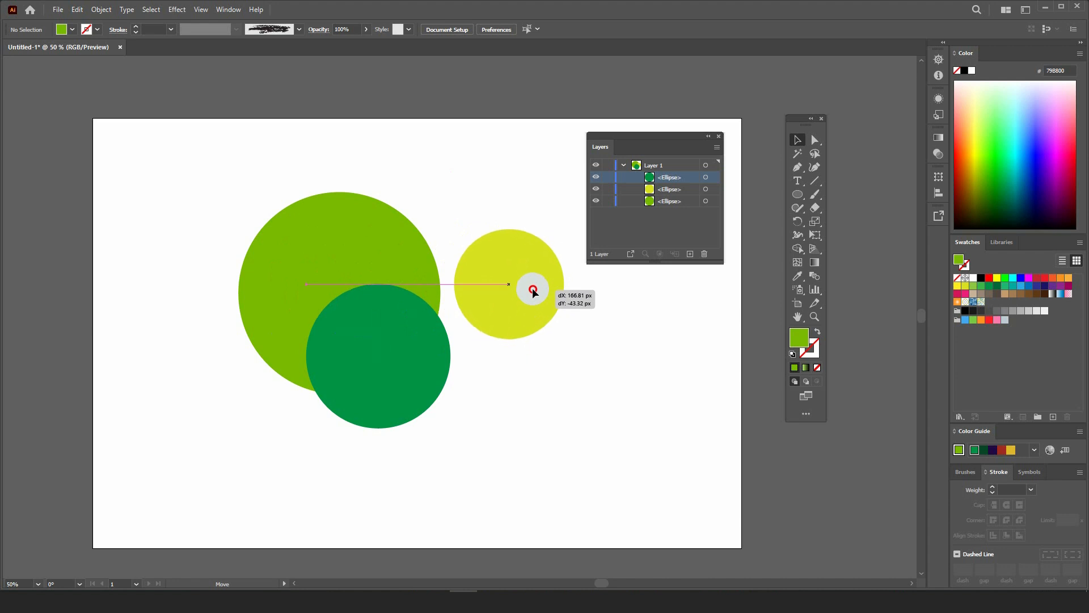
pyautogui.moveTo(532, 287); pyautogui.dragTo(532, 287)
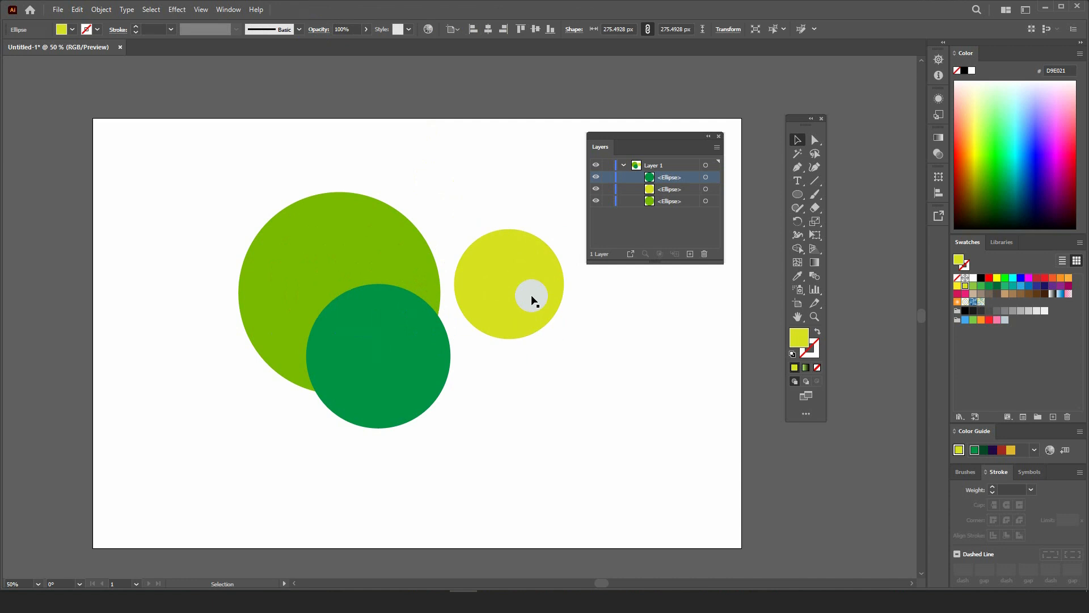
pyautogui.click(526, 309)
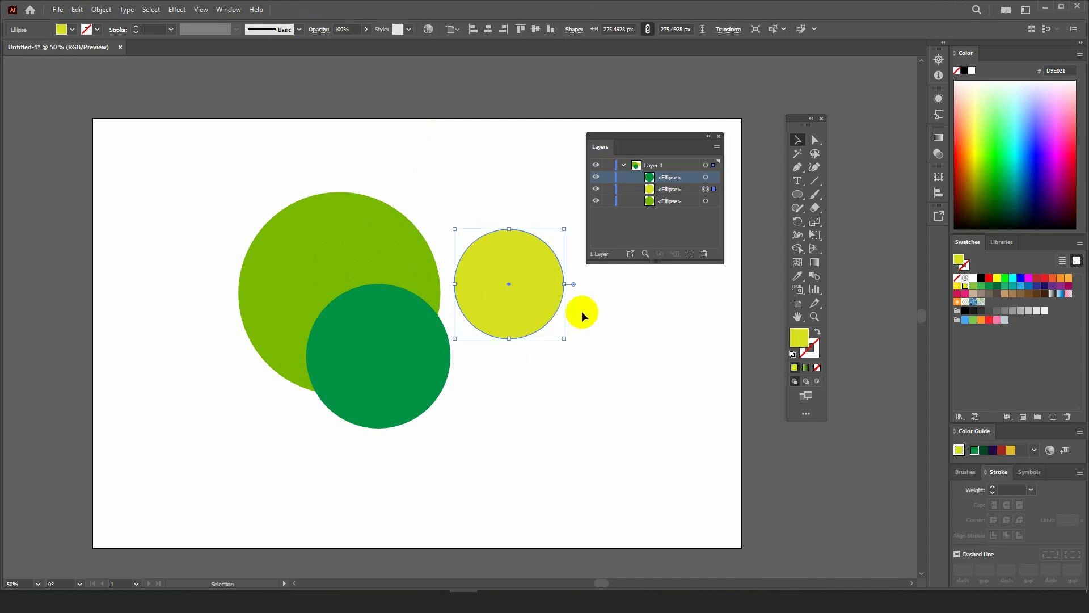
pyautogui.click(205, 11)
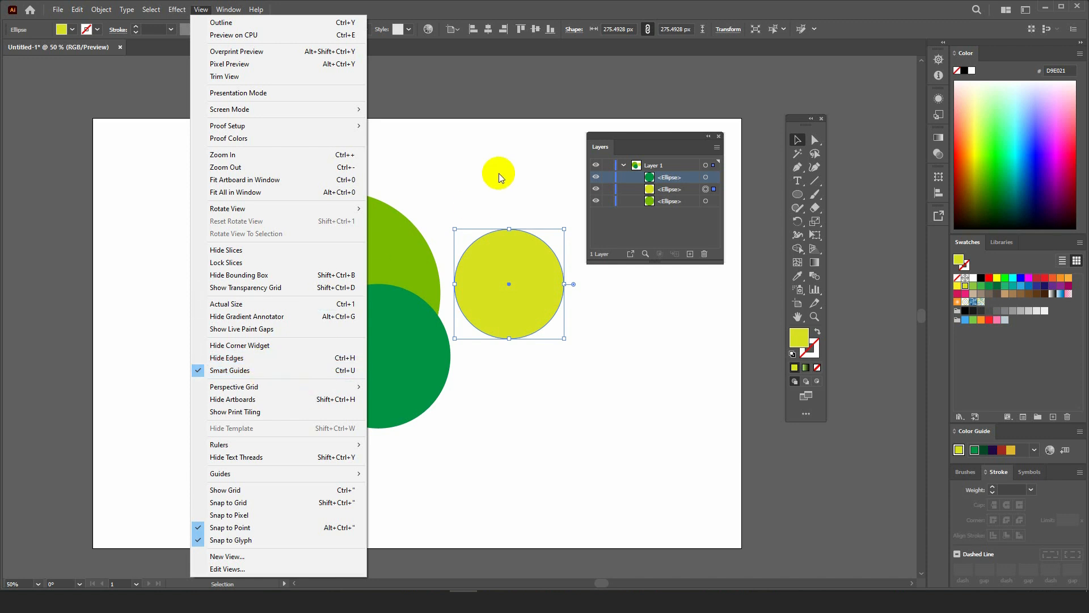
pyautogui.click(498, 172)
# - Move the Layers panel farther aside and rearrange the three circles, keeping the yellow-green one apart from the two overlapping green ones
pyautogui.moveTo(653, 147); pyautogui.dragTo(682, 123)
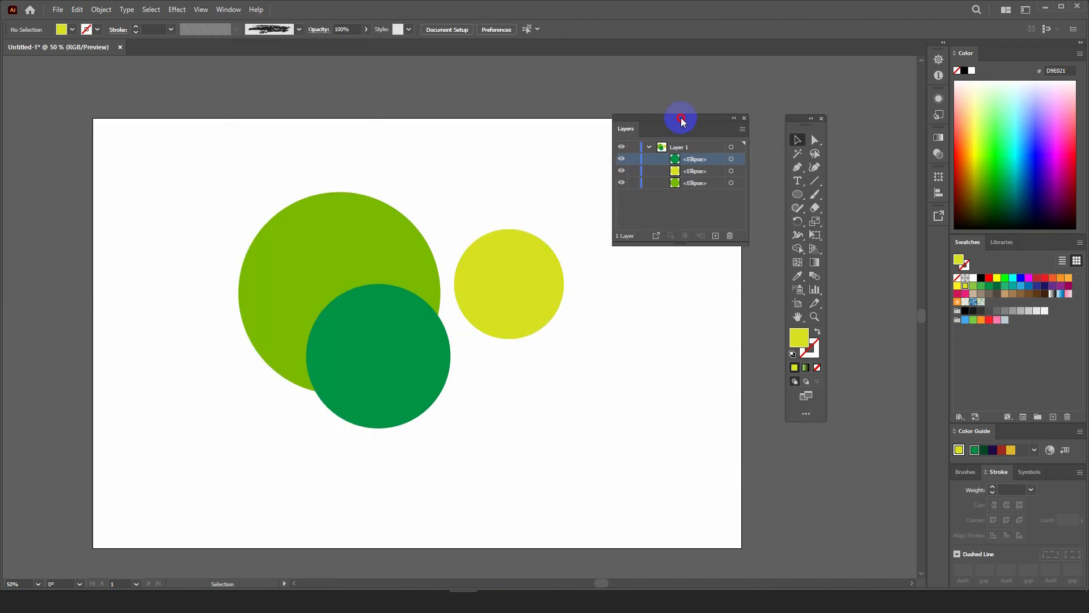
pyautogui.click(547, 261)
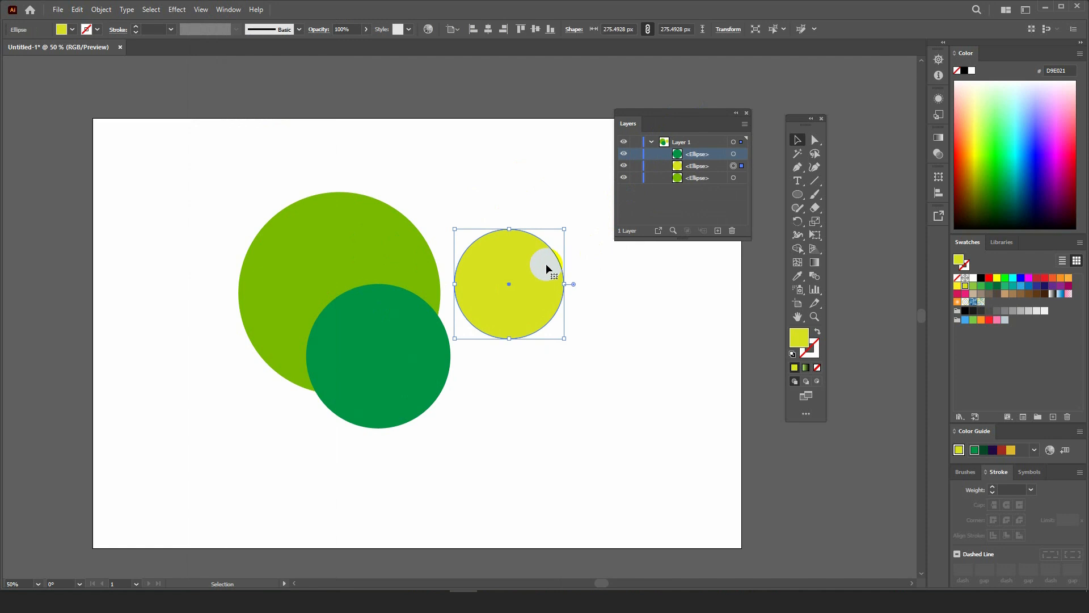
pyautogui.moveTo(545, 263); pyautogui.dragTo(609, 319)
pyautogui.moveTo(296, 238); pyautogui.dragTo(193, 205)
pyautogui.moveTo(376, 345); pyautogui.dragTo(408, 399)
pyautogui.moveTo(231, 270); pyautogui.dragTo(356, 313)
# - Select all three circles, review the alignment reference options and the Align entry, and move the Layers panel farther off the artboard
pyautogui.moveTo(164, 183); pyautogui.dragTo(567, 510)
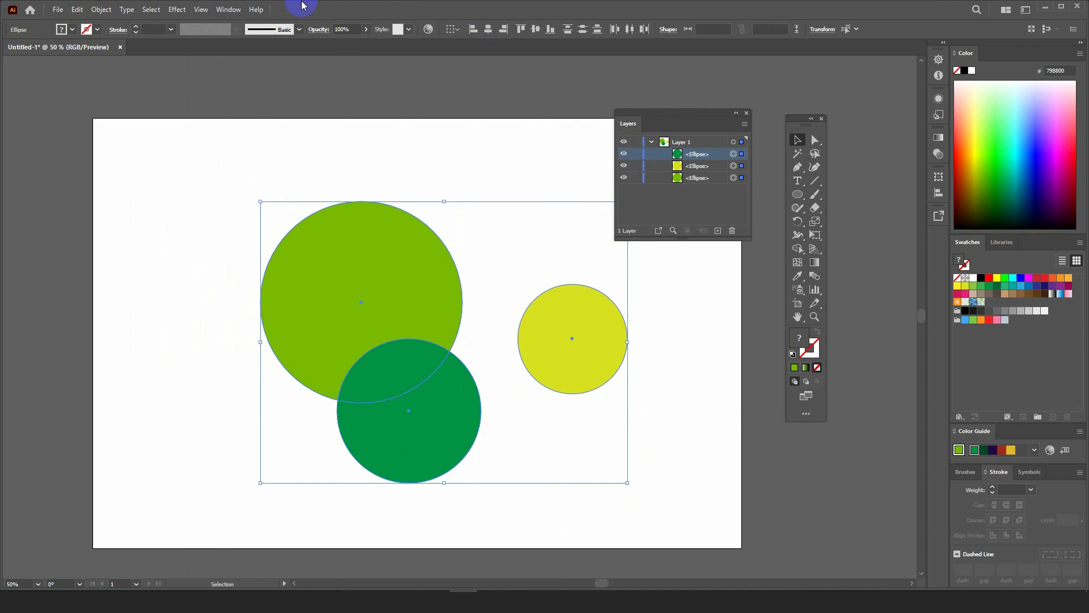
pyautogui.click(453, 29)
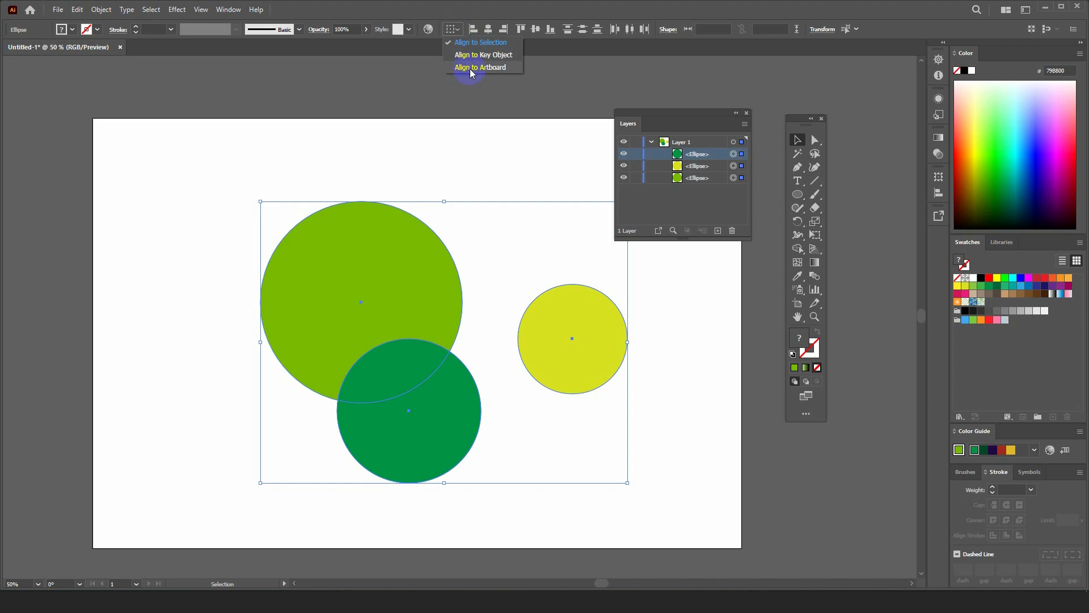
pyautogui.click(230, 11)
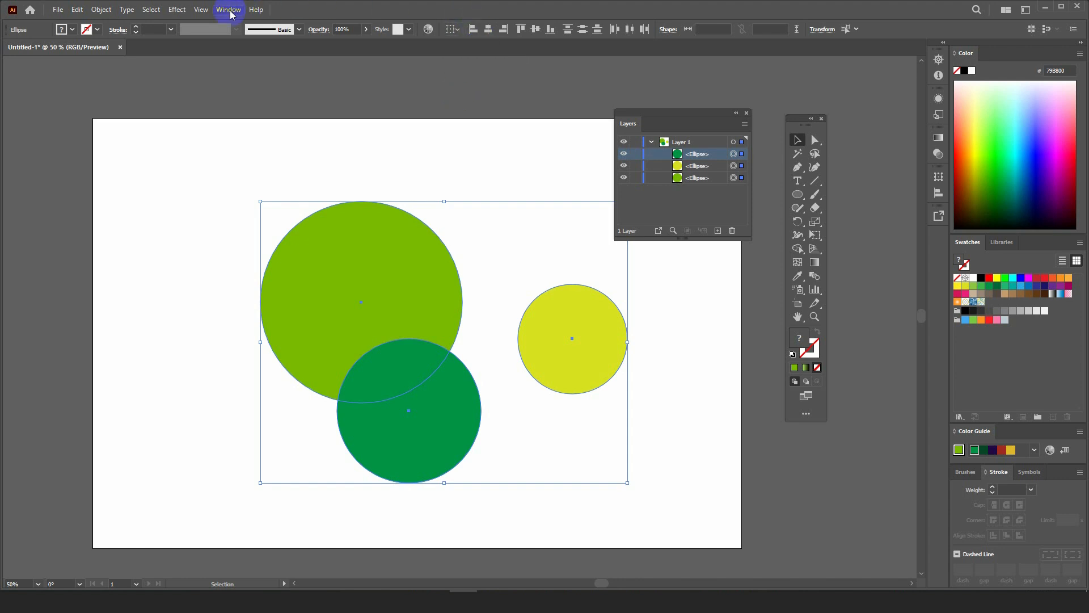
pyautogui.click(230, 11)
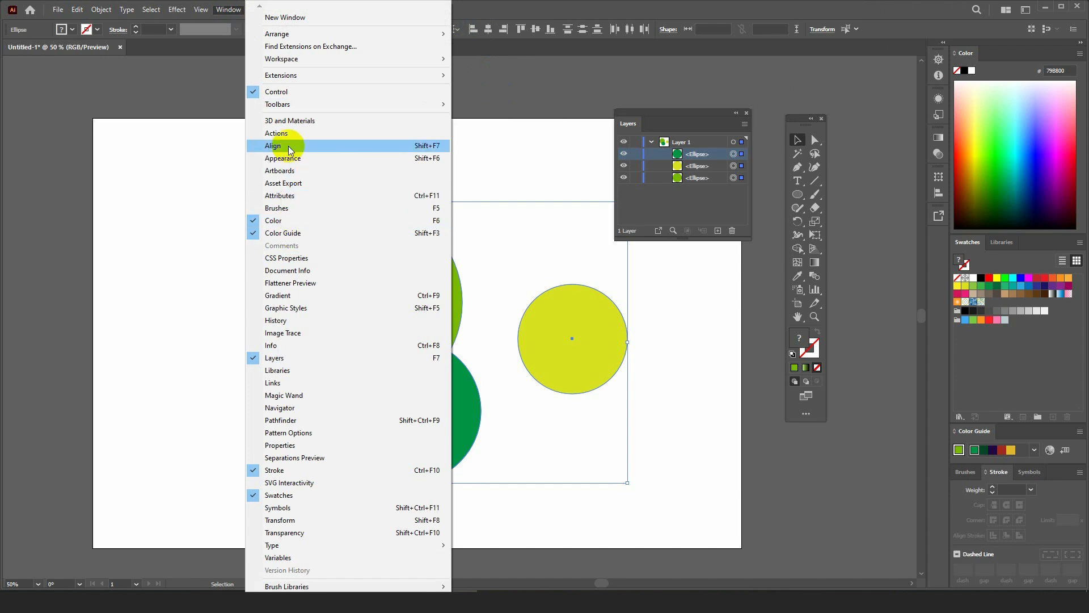
pyautogui.click(545, 19)
pyautogui.moveTo(679, 114); pyautogui.dragTo(725, 105)
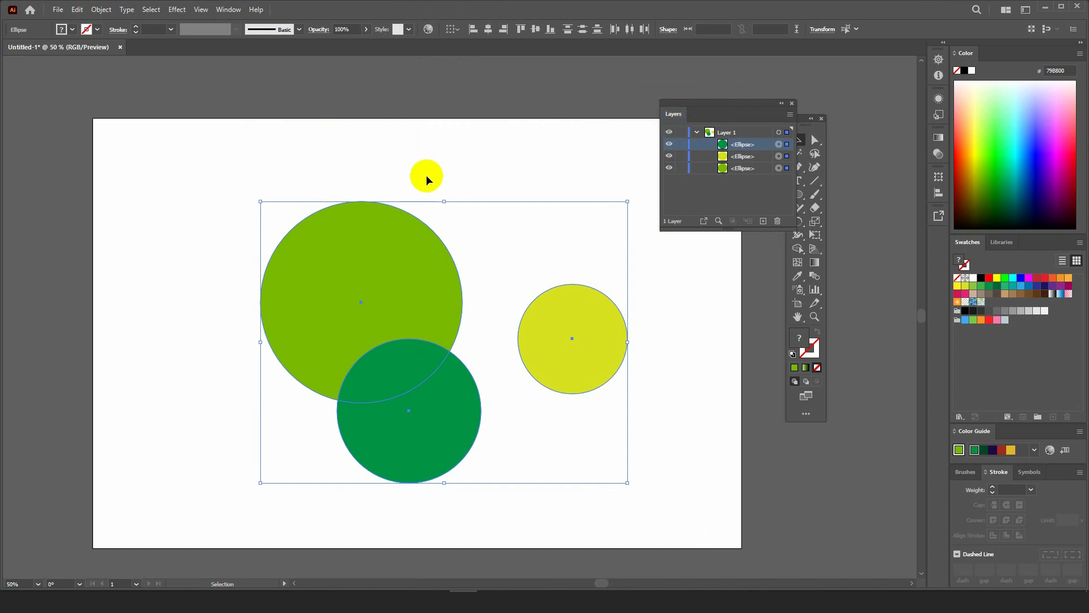
# - Move the three circles toward the artboard's upper left and center them on each other horizontally and vertically, aligned to the selection
pyautogui.click(454, 29)
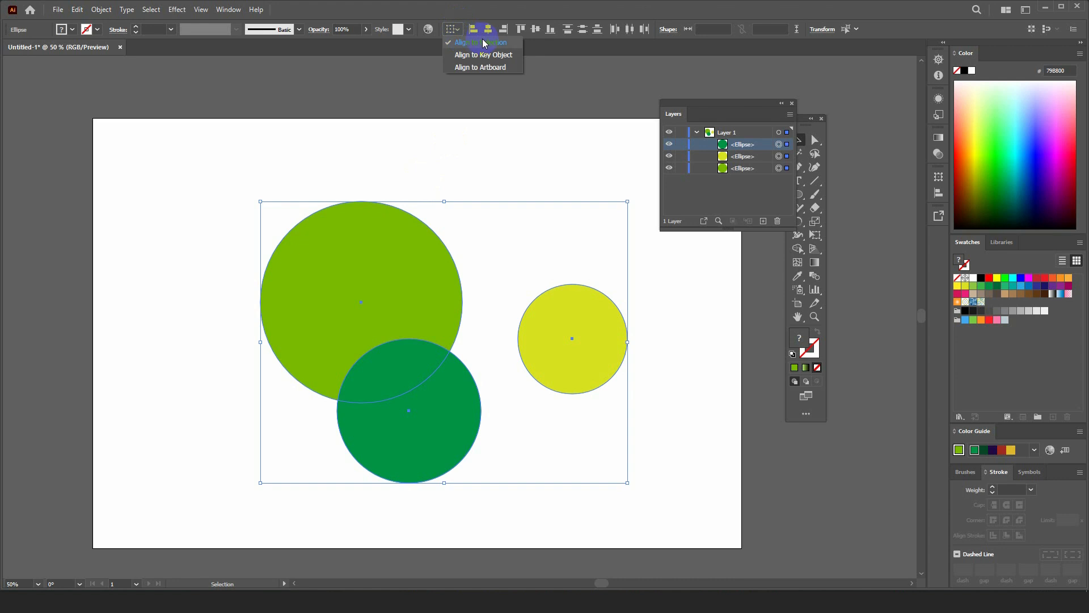
pyautogui.click(358, 236)
pyautogui.moveTo(334, 255); pyautogui.dragTo(216, 219)
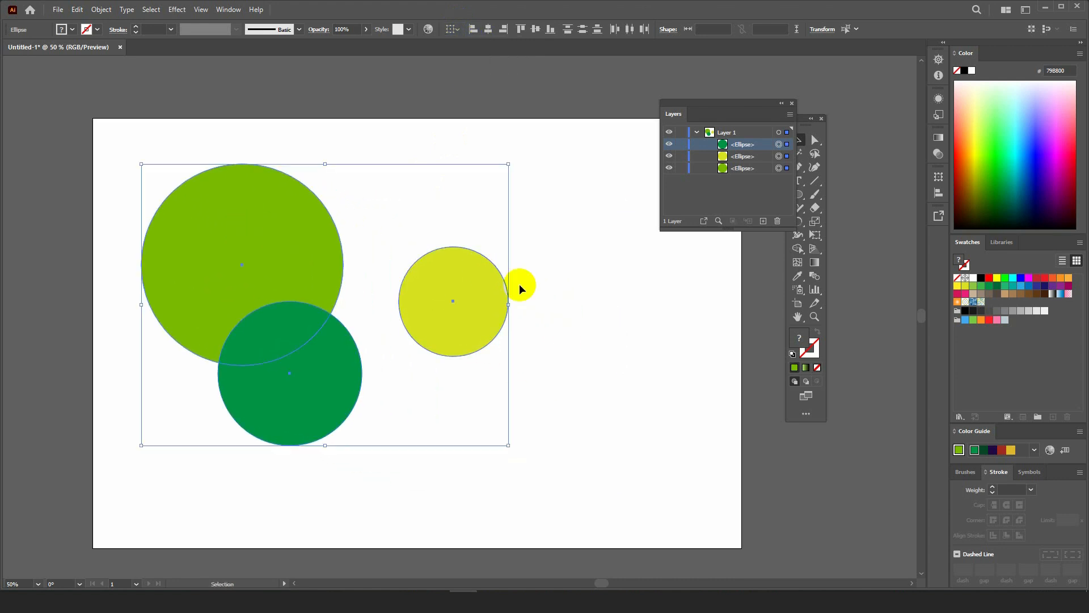
pyautogui.click(488, 29)
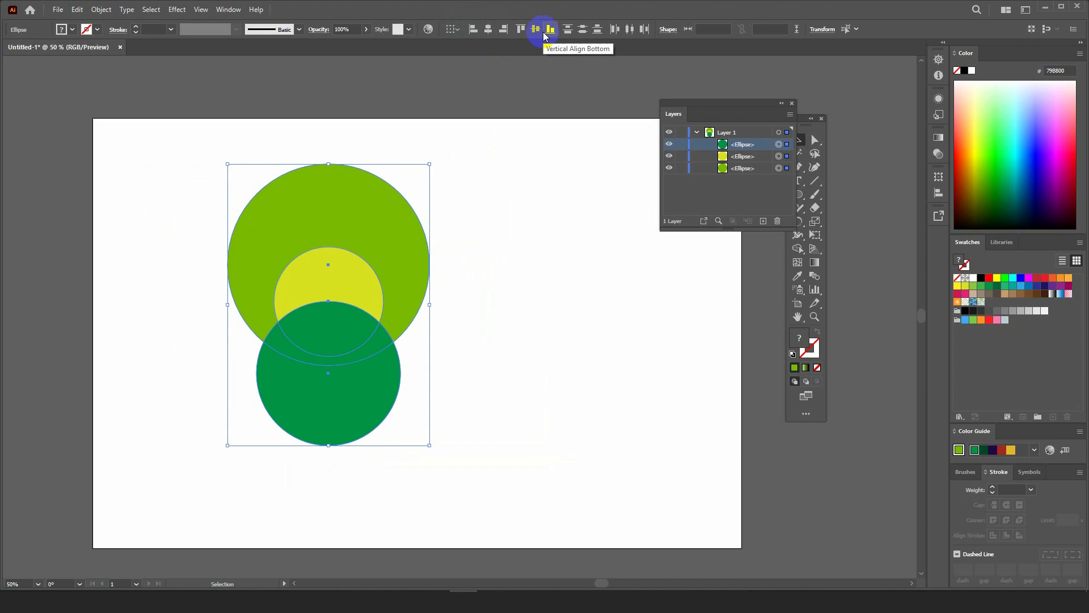
pyautogui.click(535, 28)
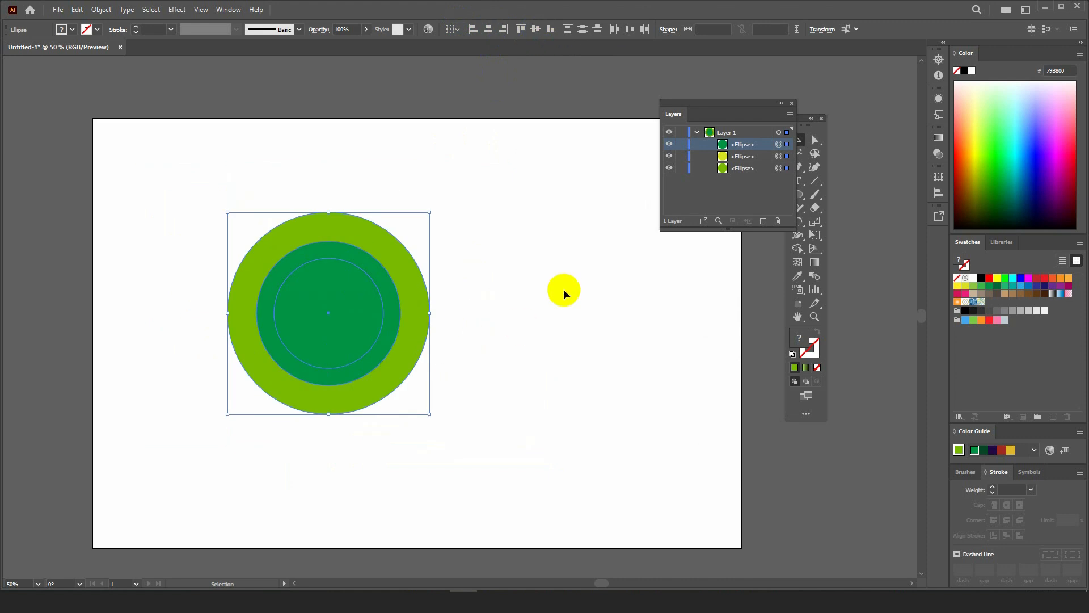
# - Send the dark green circle one level backward so it sits behind the yellow-green circle
pyautogui.click(564, 289)
pyautogui.click(341, 279)
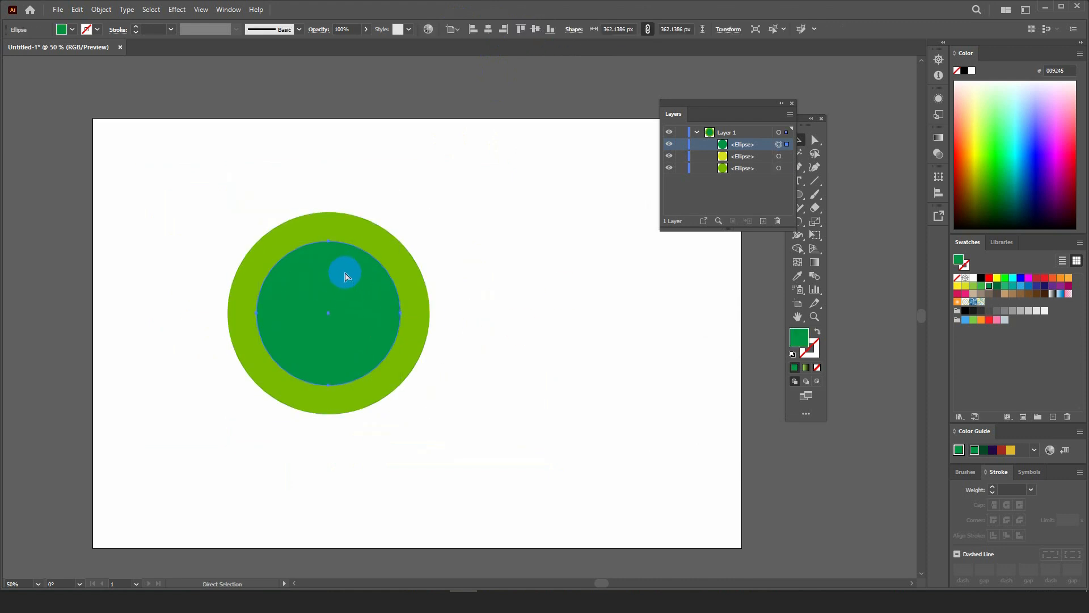
pyautogui.hotkey('ctrl', '[')
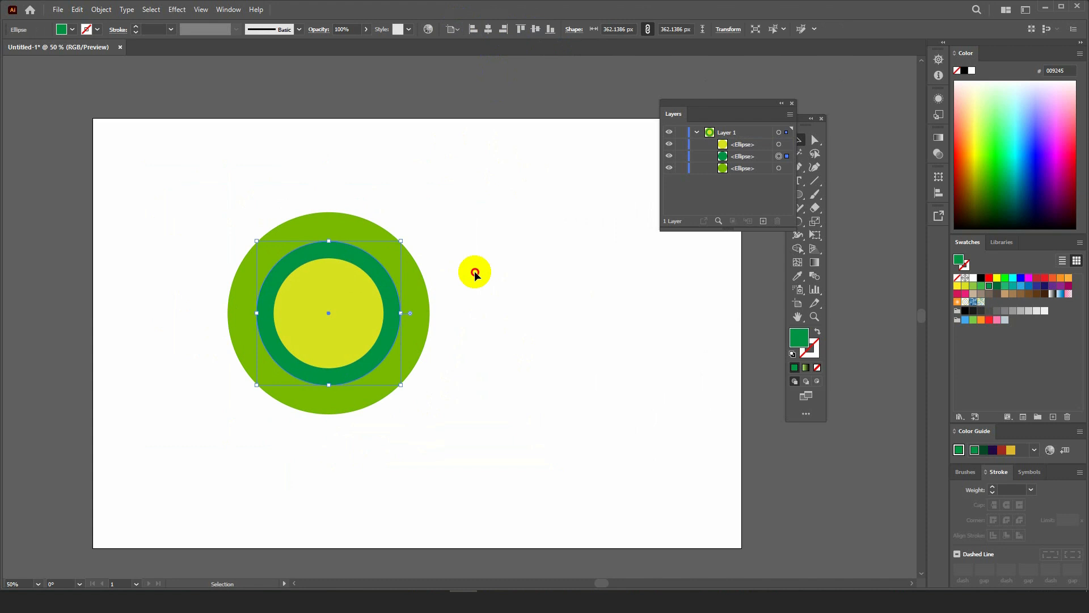
pyautogui.click(474, 270)
# - Set all three circles to align to the artboard and center them on it horizontally and vertically
pyautogui.moveTo(199, 205); pyautogui.dragTo(441, 428)
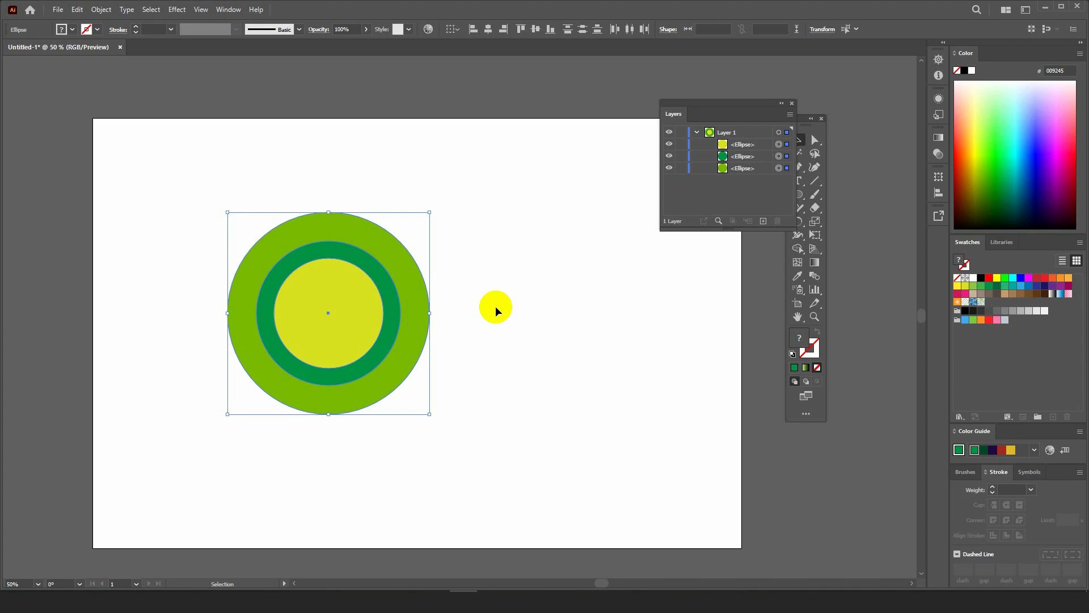
pyautogui.click(457, 31)
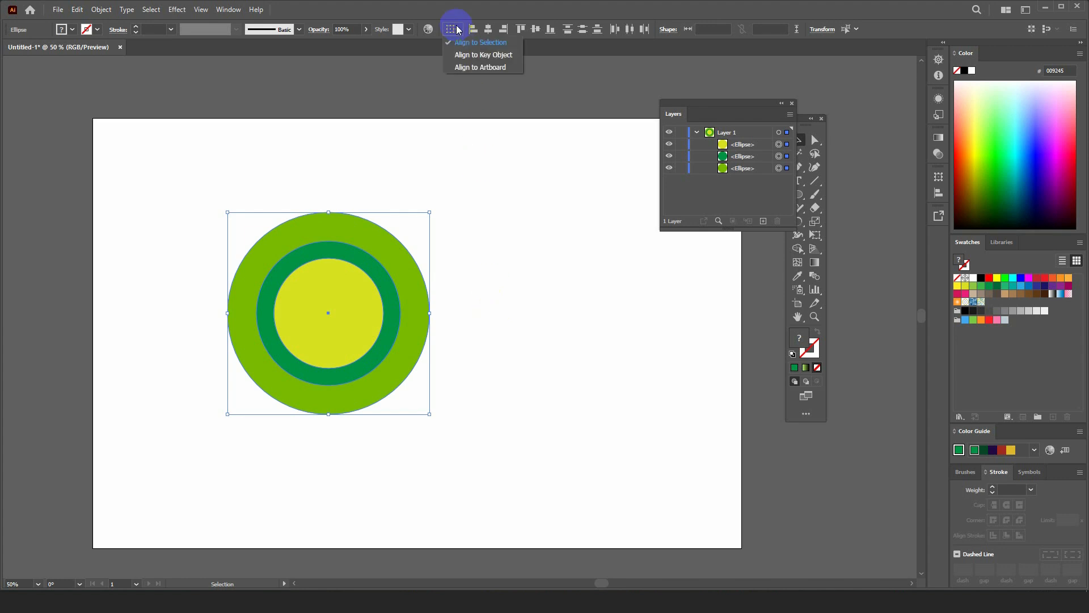
pyautogui.click(464, 68)
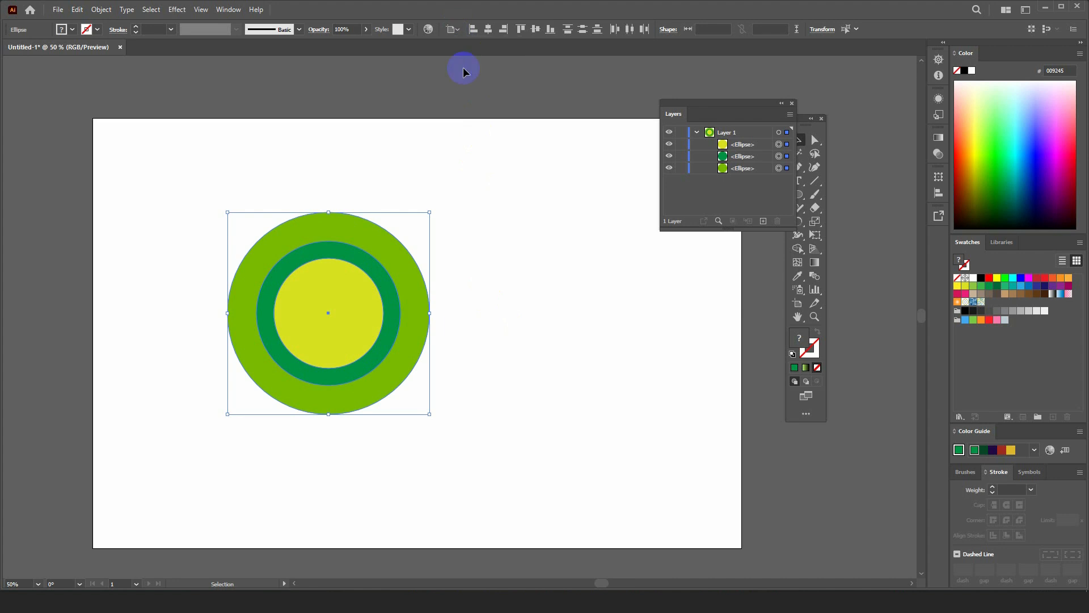
pyautogui.click(488, 30)
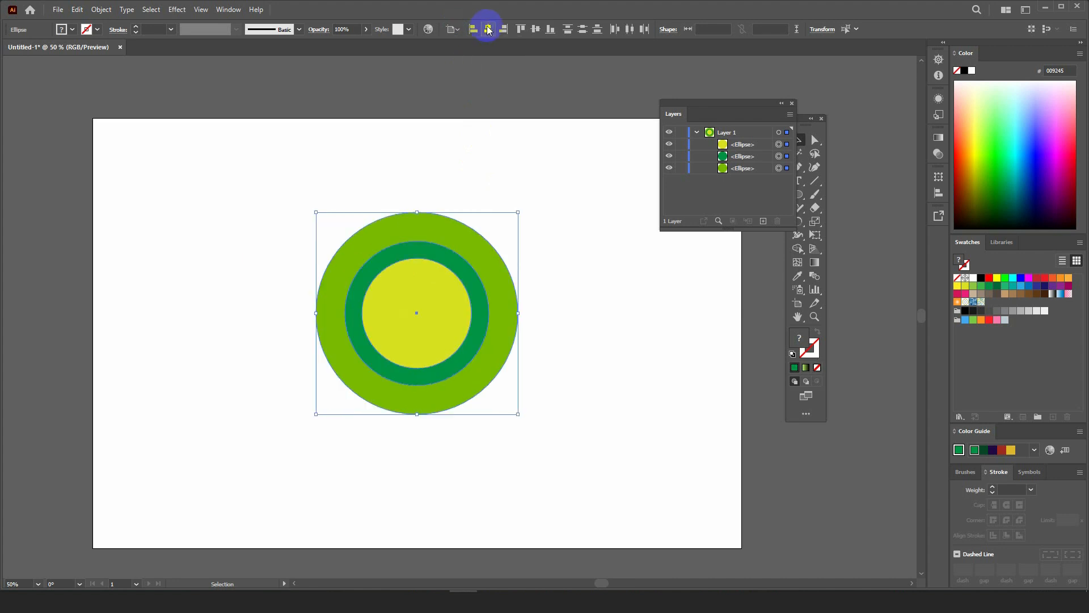
pyautogui.click(535, 30)
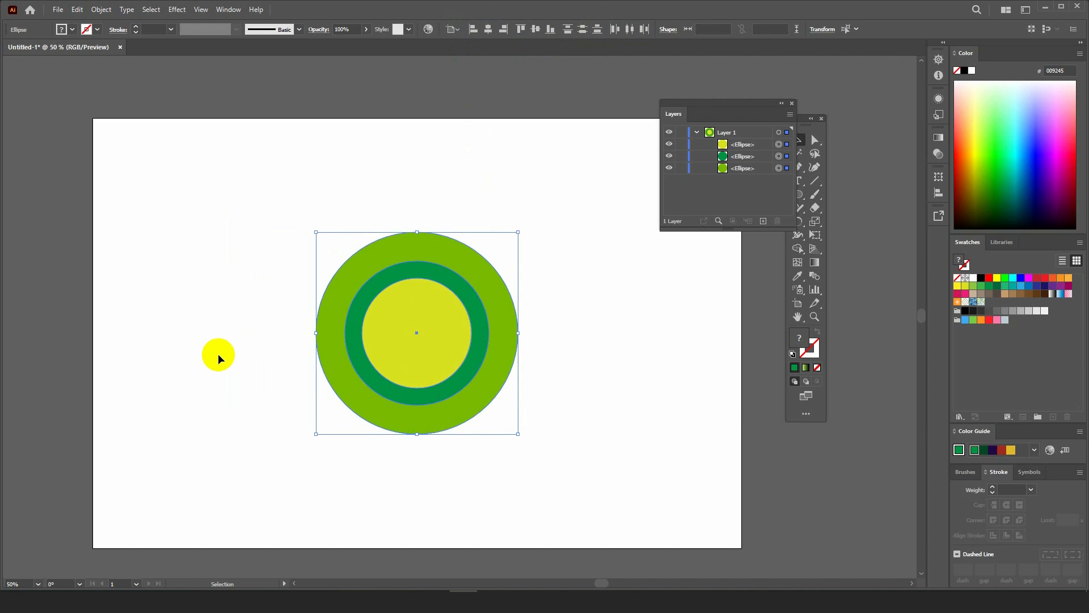
pyautogui.click(556, 330)
# - Move the concentric circles onto the artboard's upper-left corner and shift the Layers panel away from the tools
pyautogui.moveTo(335, 215); pyautogui.dragTo(510, 499)
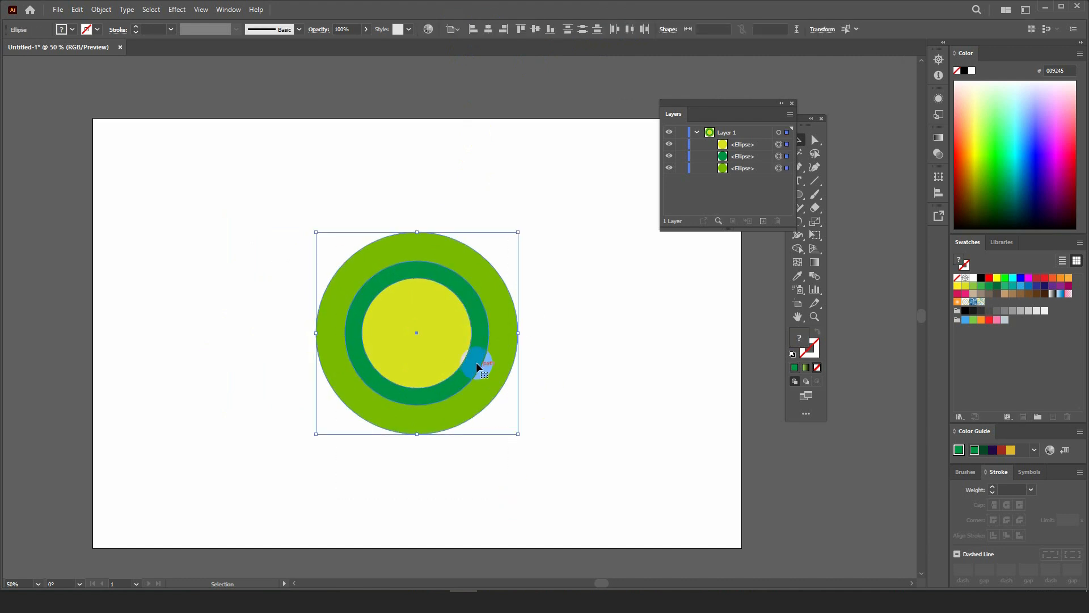
pyautogui.moveTo(475, 362); pyautogui.dragTo(192, 199)
pyautogui.click(874, 204)
pyautogui.moveTo(742, 107); pyautogui.dragTo(651, 61)
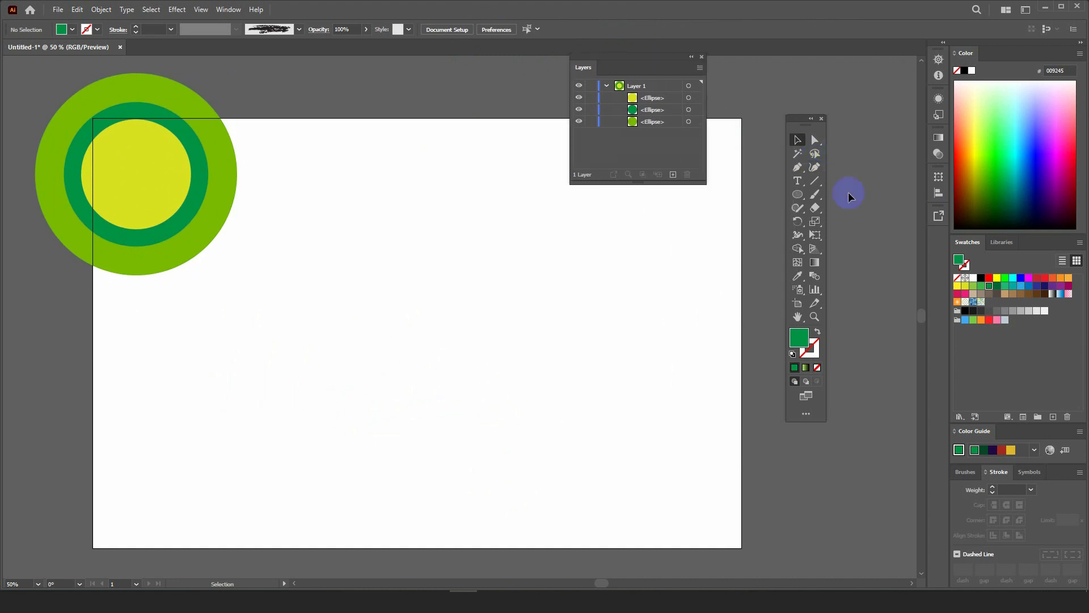
# - Draw a long thin green rectangle mid-artboard, then reposition and enlarge it to about 741 by 57 px
pyautogui.click(797, 194)
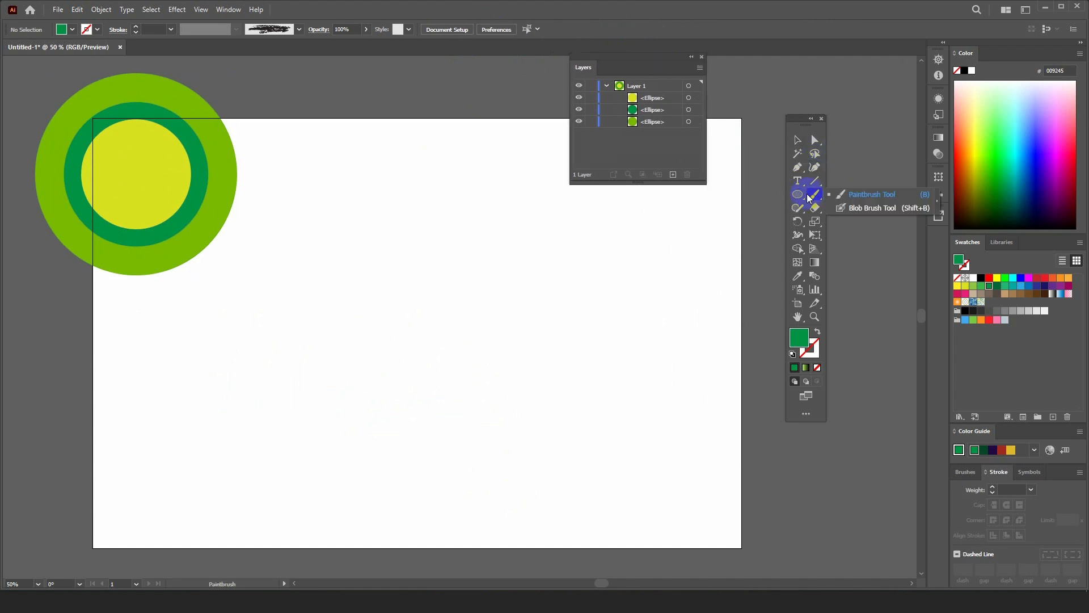
pyautogui.click(799, 193)
pyautogui.click(839, 194)
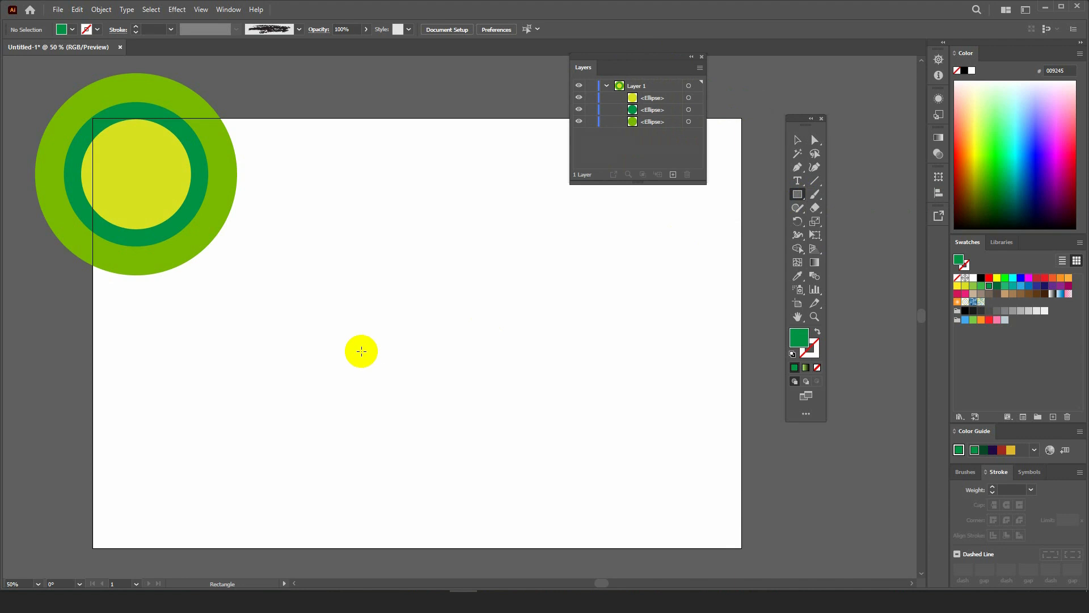
pyautogui.moveTo(295, 368); pyautogui.dragTo(508, 385)
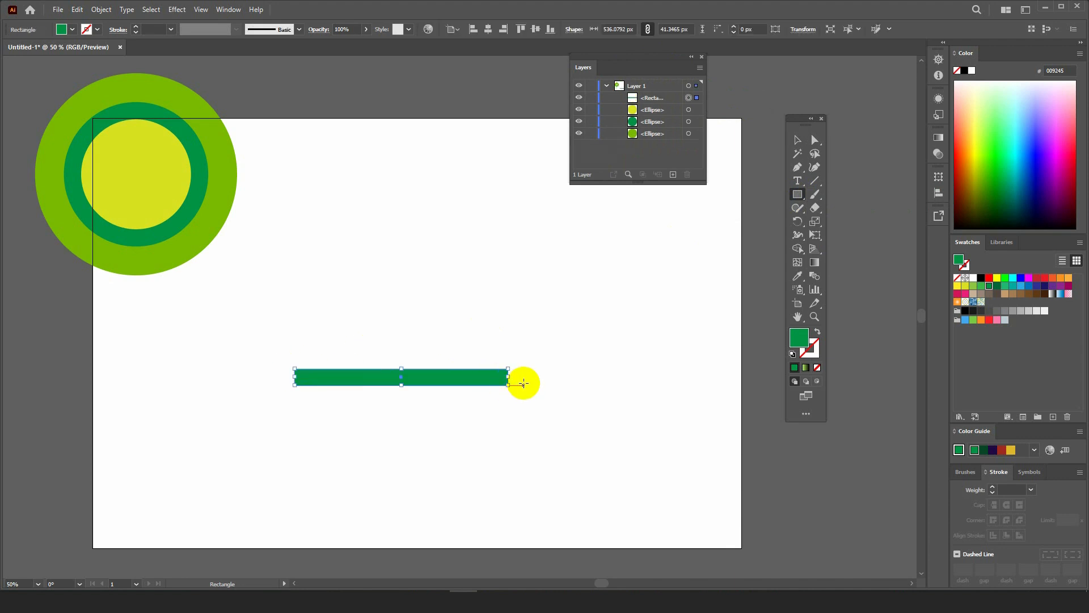
pyautogui.click(797, 140)
pyautogui.moveTo(462, 377); pyautogui.dragTo(573, 265)
pyautogui.click(652, 280)
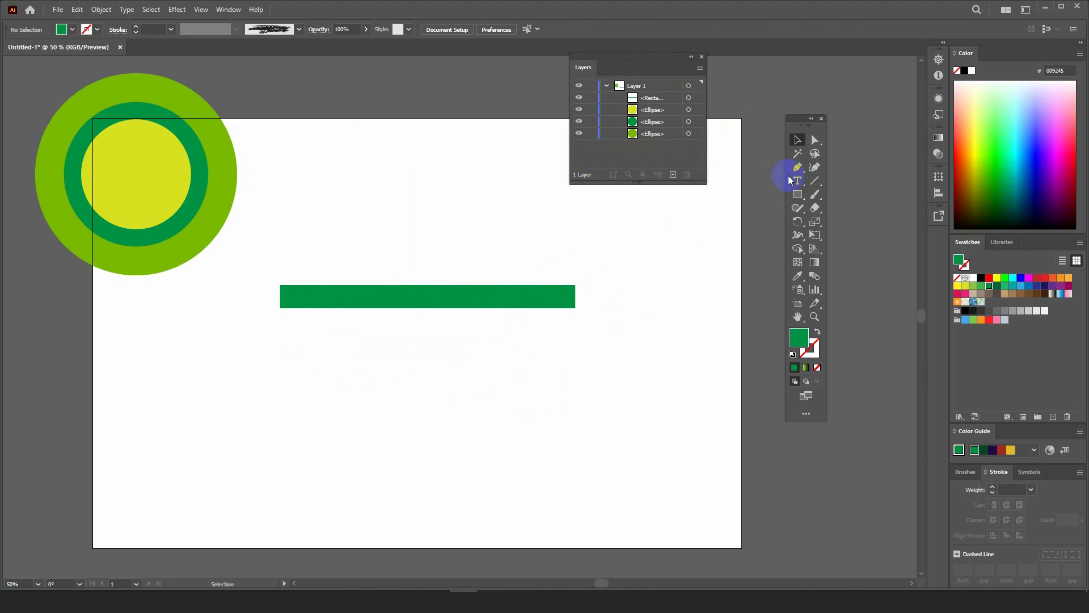
# - Draw a circle about 163 px across below the green rectangle and fill it light yellow
pyautogui.moveTo(804, 203); pyautogui.dragTo(834, 225)
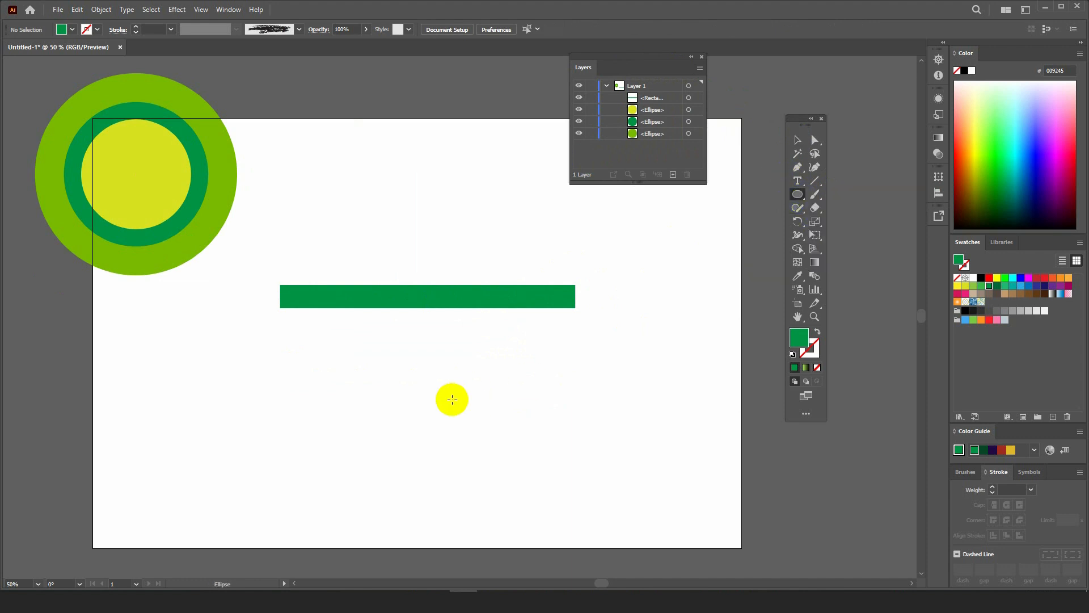
pyautogui.moveTo(436, 365); pyautogui.dragTo(468, 374)
pyautogui.click(976, 129)
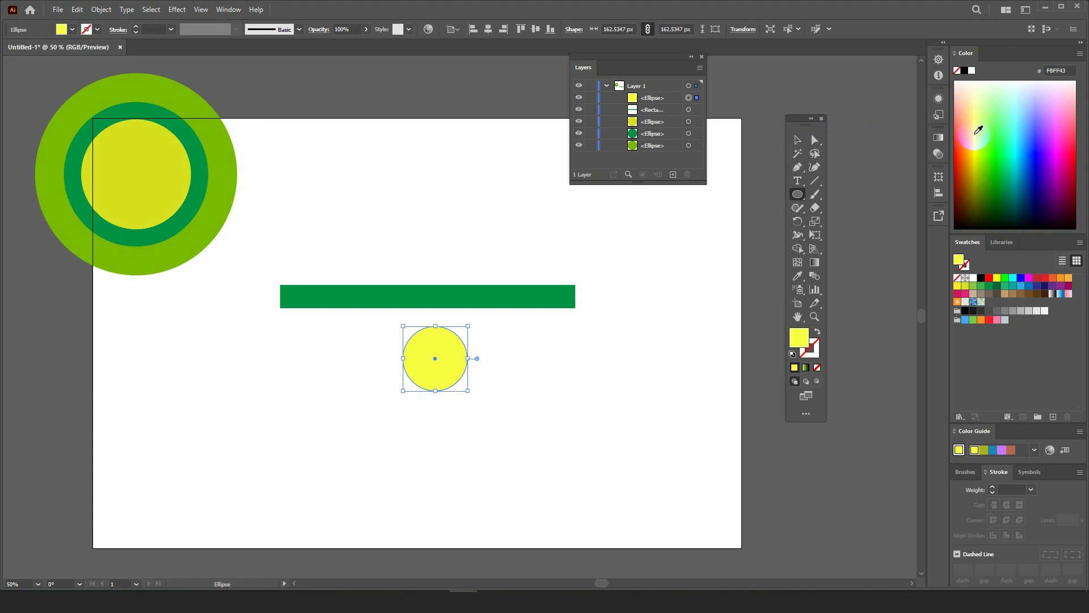
# - Move the light yellow circle about 191 px right and 13 px up, and recolor it orange
pyautogui.click(797, 140)
pyautogui.moveTo(438, 365); pyautogui.dragTo(514, 360)
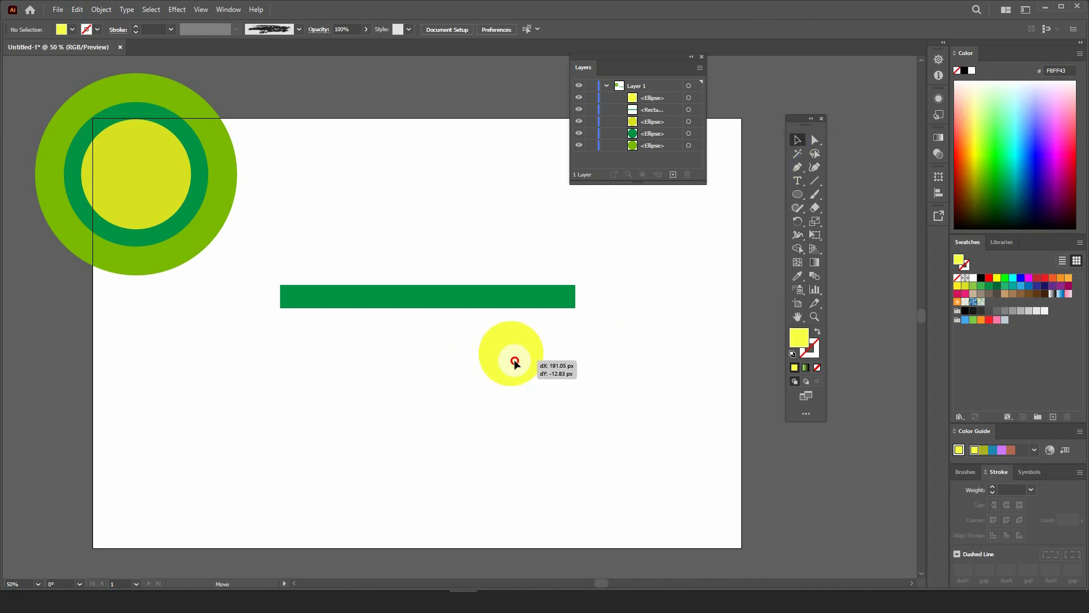
pyautogui.click(968, 146)
pyautogui.click(603, 343)
# - Shorten the green rectangle to 576 px wide by bringing in its left end
pyautogui.click(523, 328)
pyautogui.click(502, 300)
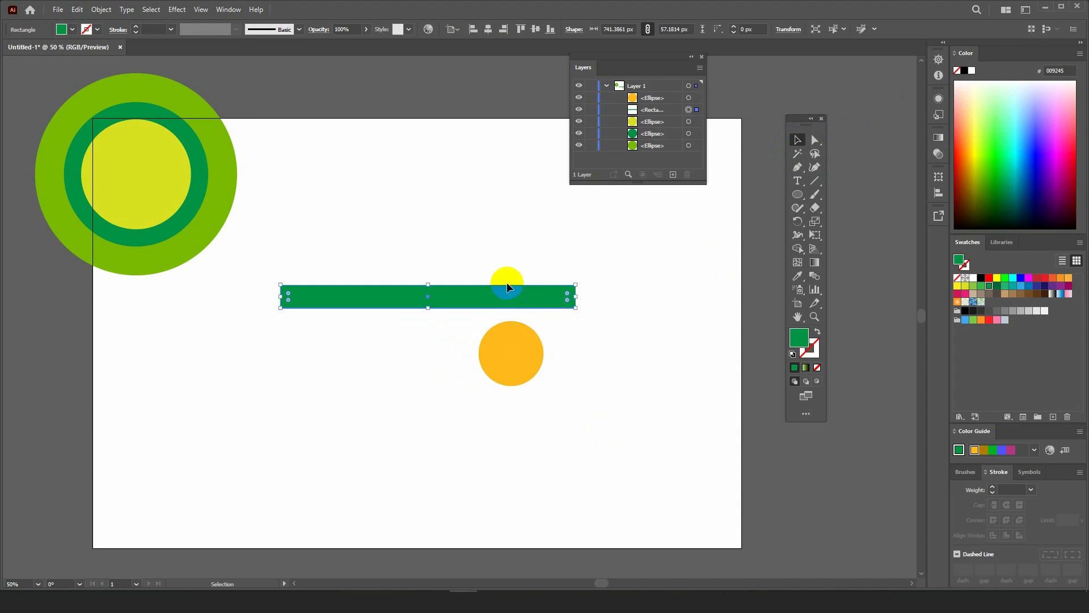
pyautogui.moveTo(281, 299); pyautogui.dragTo(346, 296)
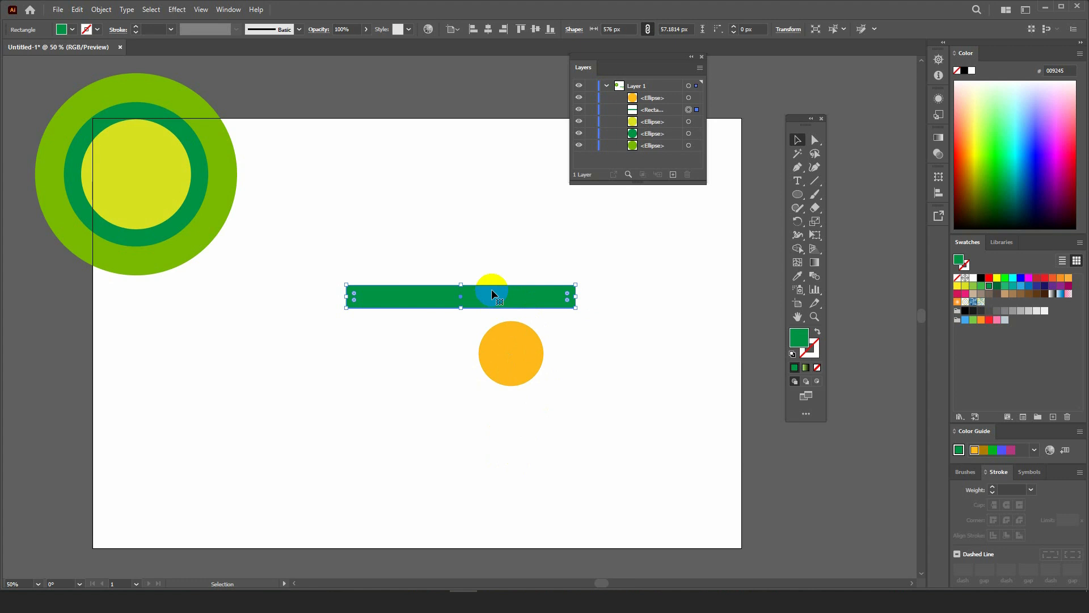
# - Select the orange circle with the rectangle, make the rectangle the key object, and center the circle horizontally on it
pyautogui.keyDown('shift'); pyautogui.click(508, 323); pyautogui.keyUp('shift')
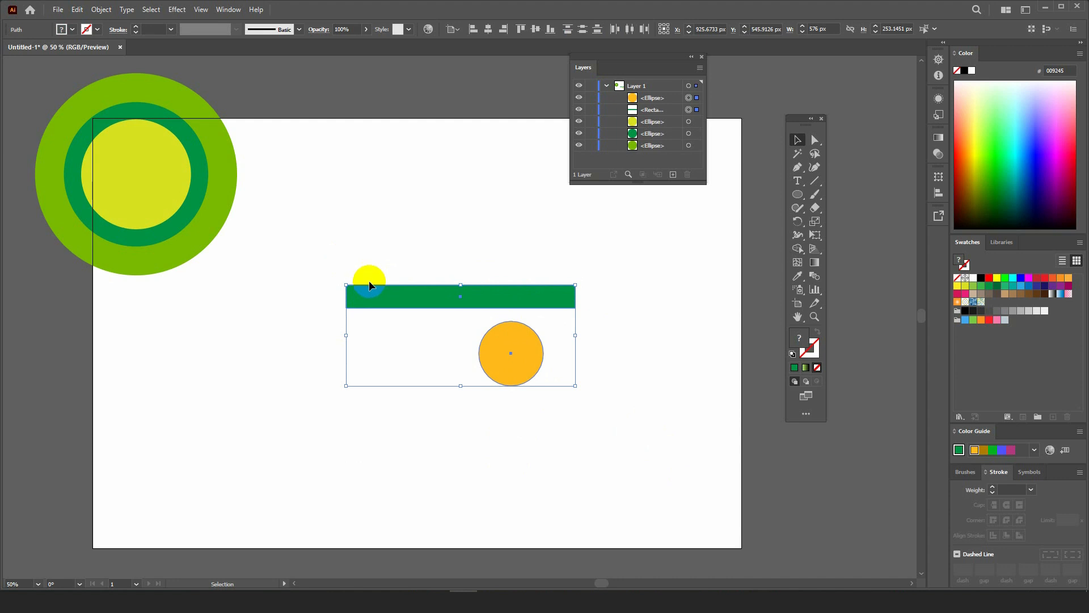
pyautogui.click(532, 288)
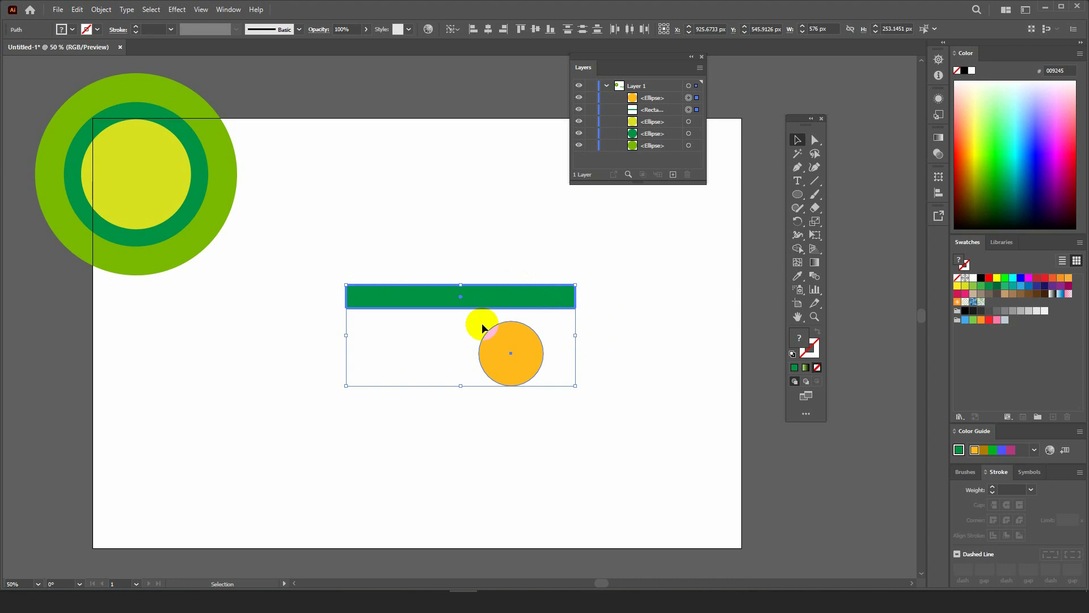
pyautogui.click(459, 27)
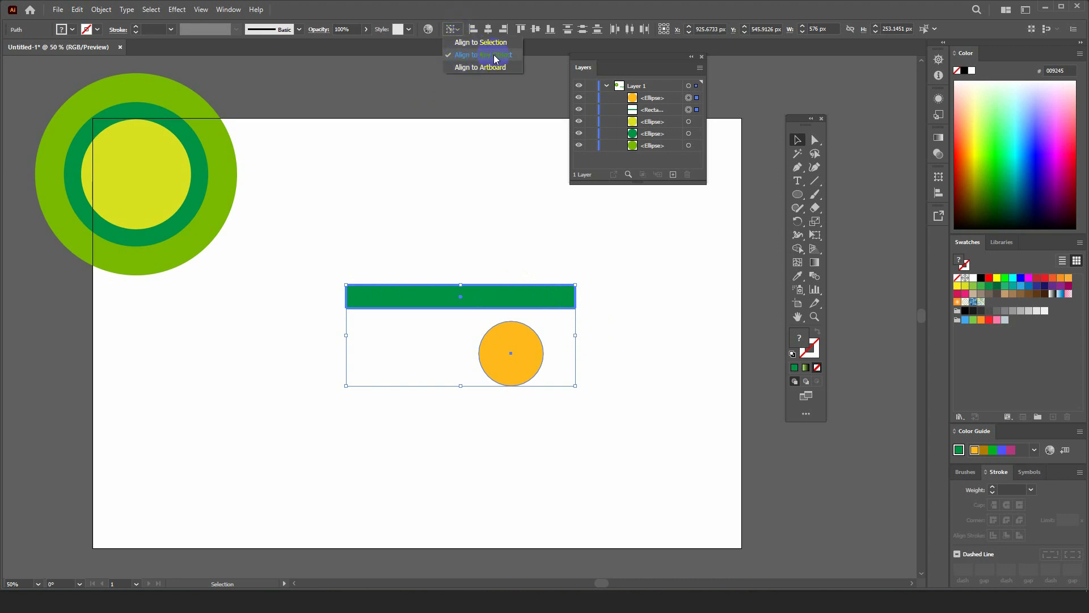
pyautogui.click(488, 29)
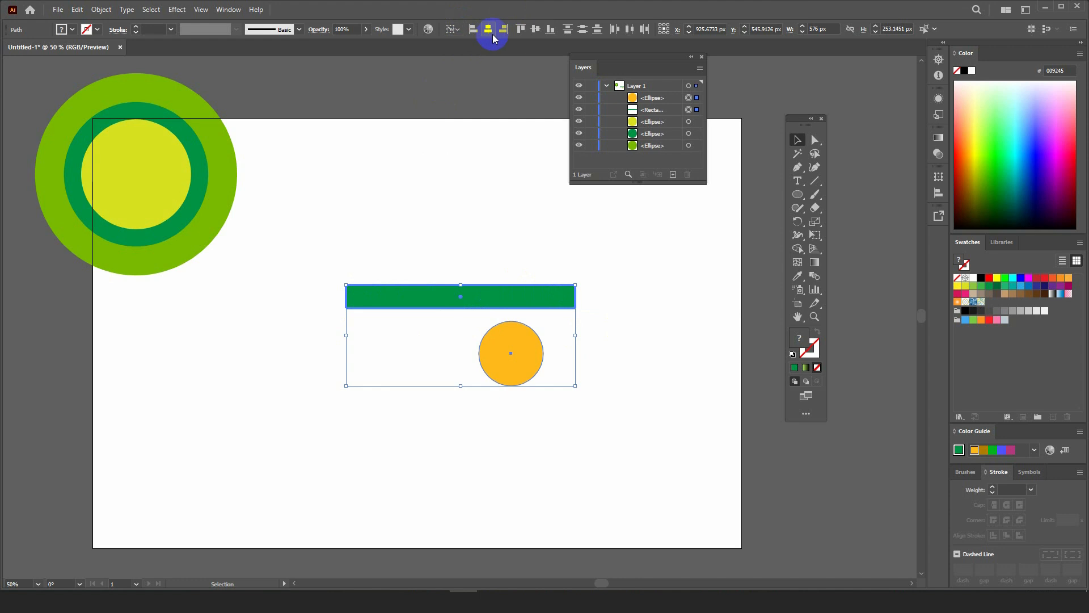
pyautogui.click(489, 29)
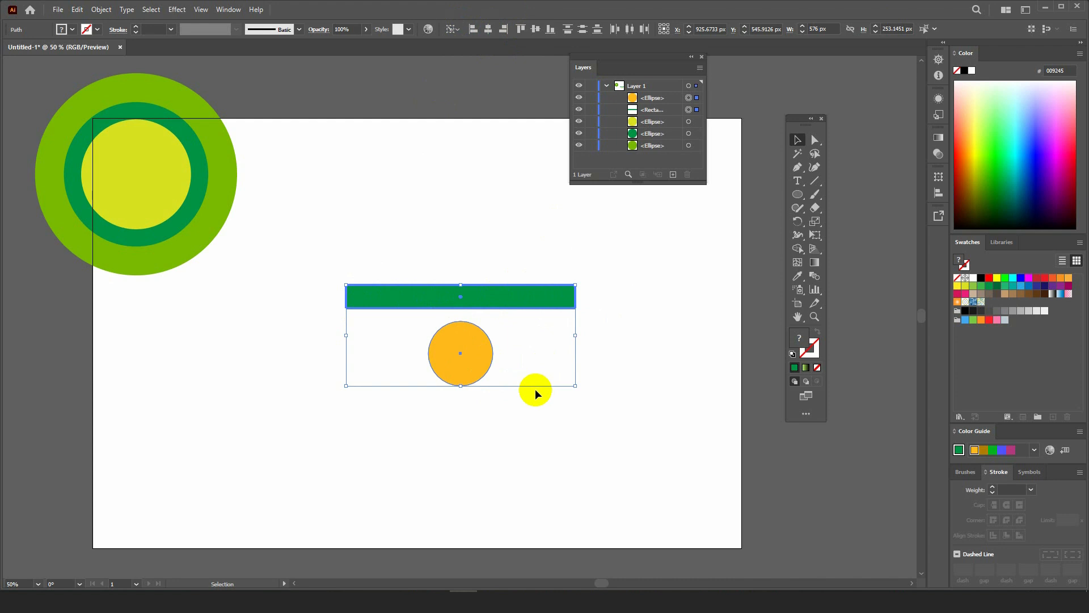
# - Collapse Layer 1's object list and move the three concentric circles fully inside the artboard near its upper-left corner
pyautogui.click(606, 86)
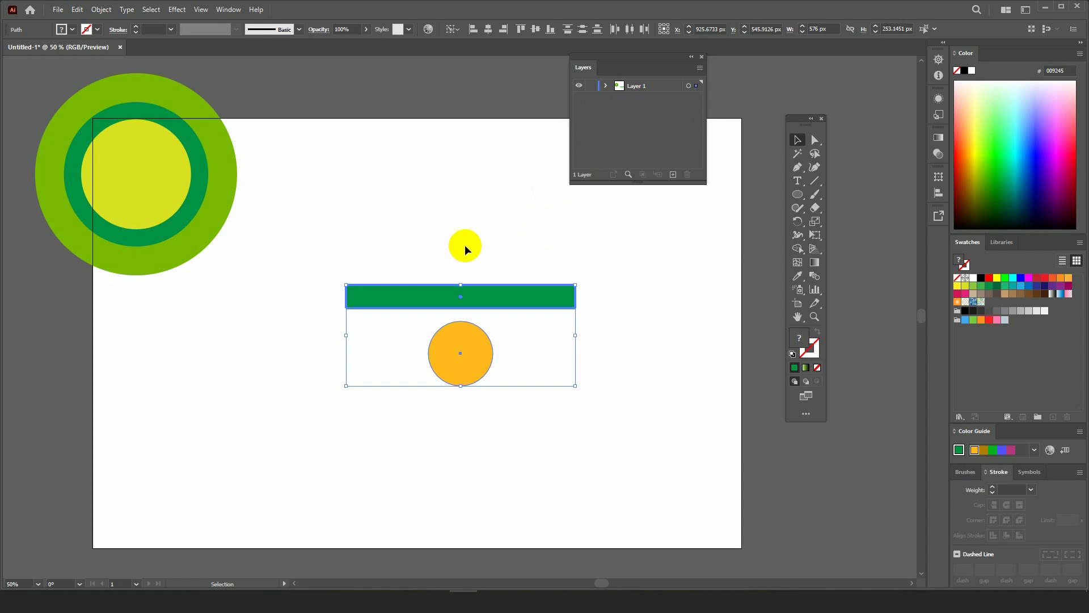
pyautogui.moveTo(346, 230); pyautogui.dragTo(560, 440)
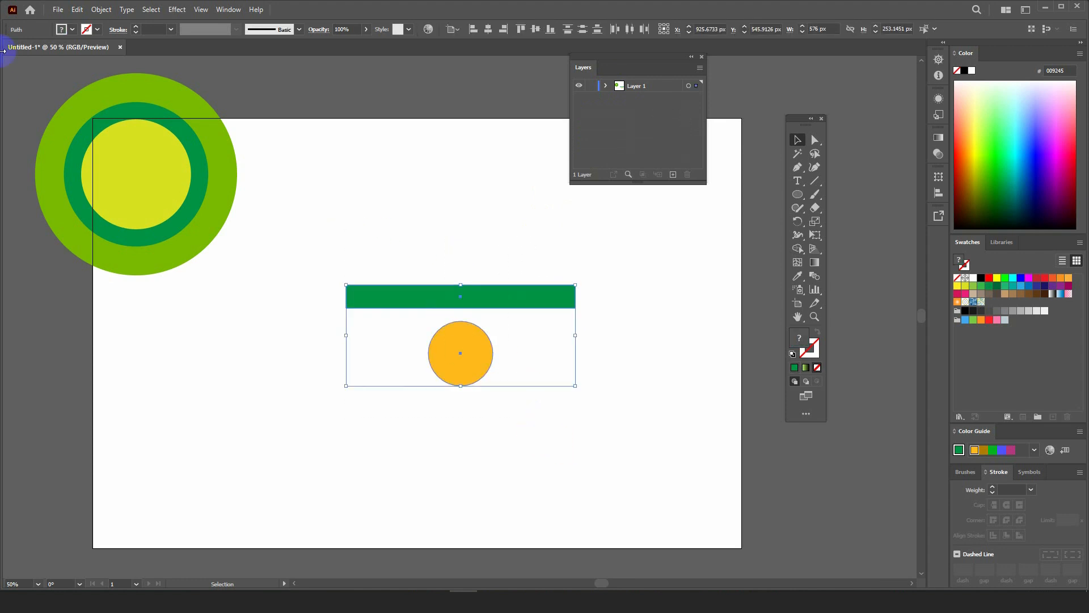
pyautogui.click(435, 180)
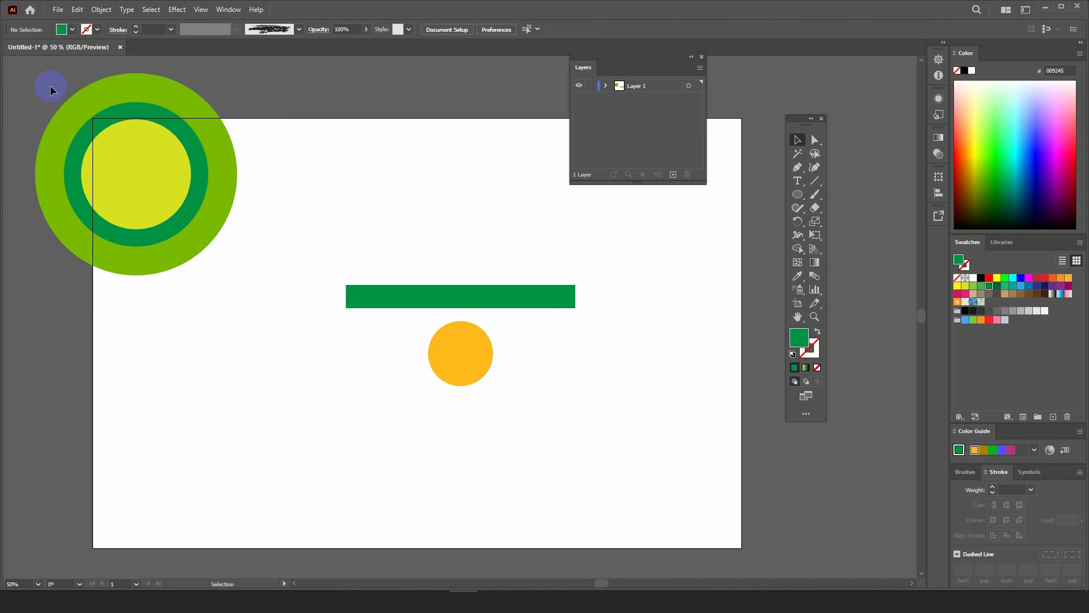
pyautogui.moveTo(188, 219); pyautogui.dragTo(166, 204)
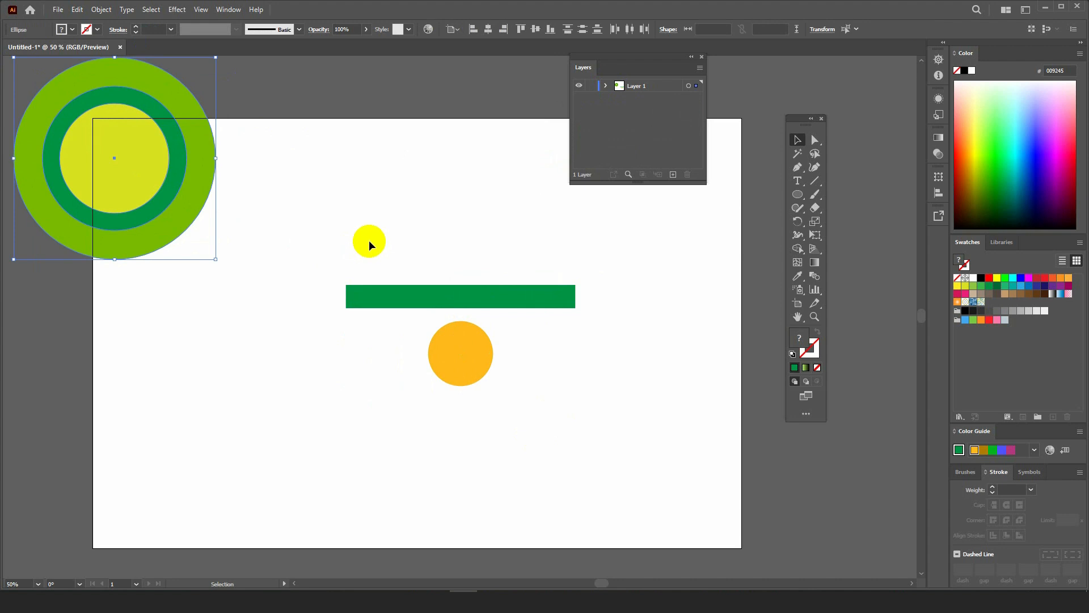
pyautogui.moveTo(140, 162); pyautogui.dragTo(232, 232)
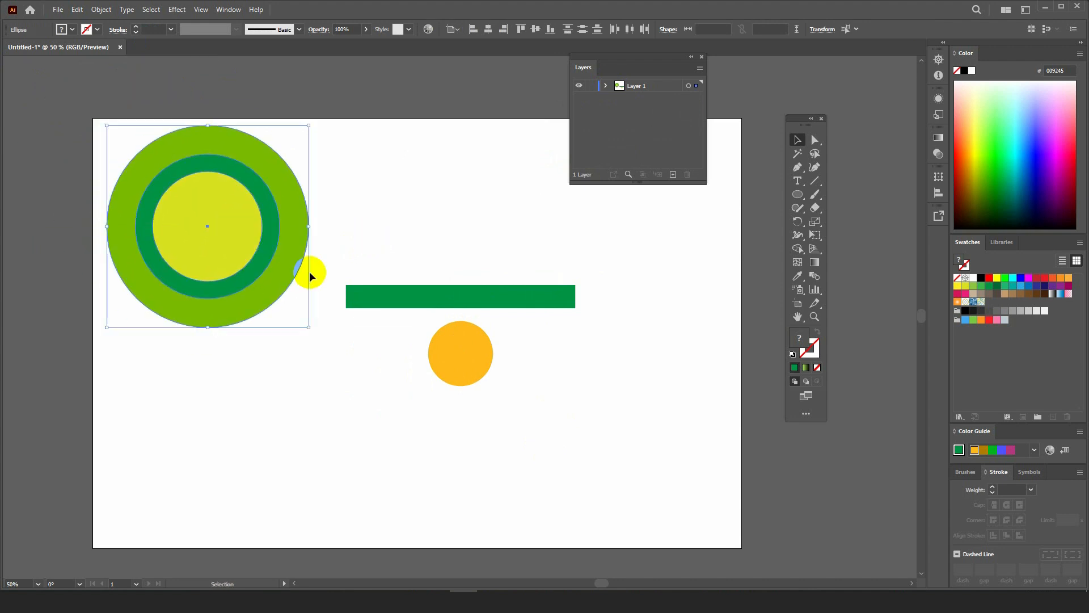